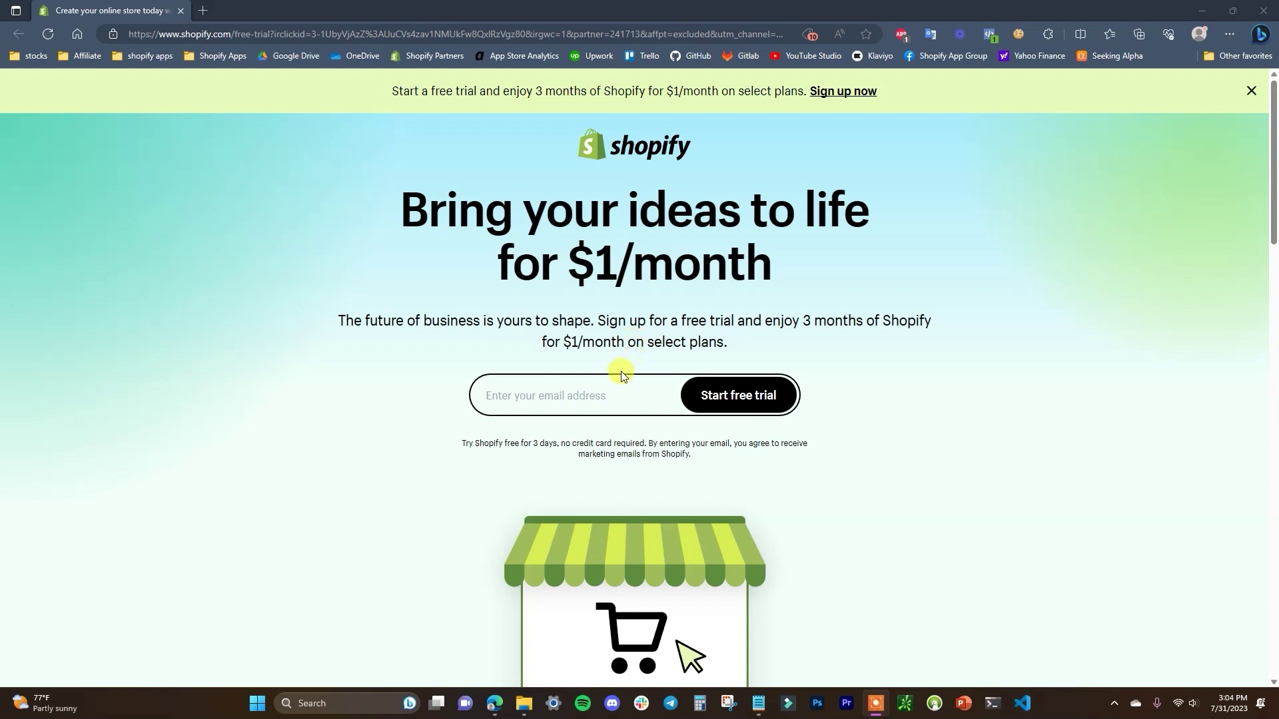
# - Start the Shopify free trial, skip all the onboarding questions and accept United States as the business location
pyautogui.click(738, 395)
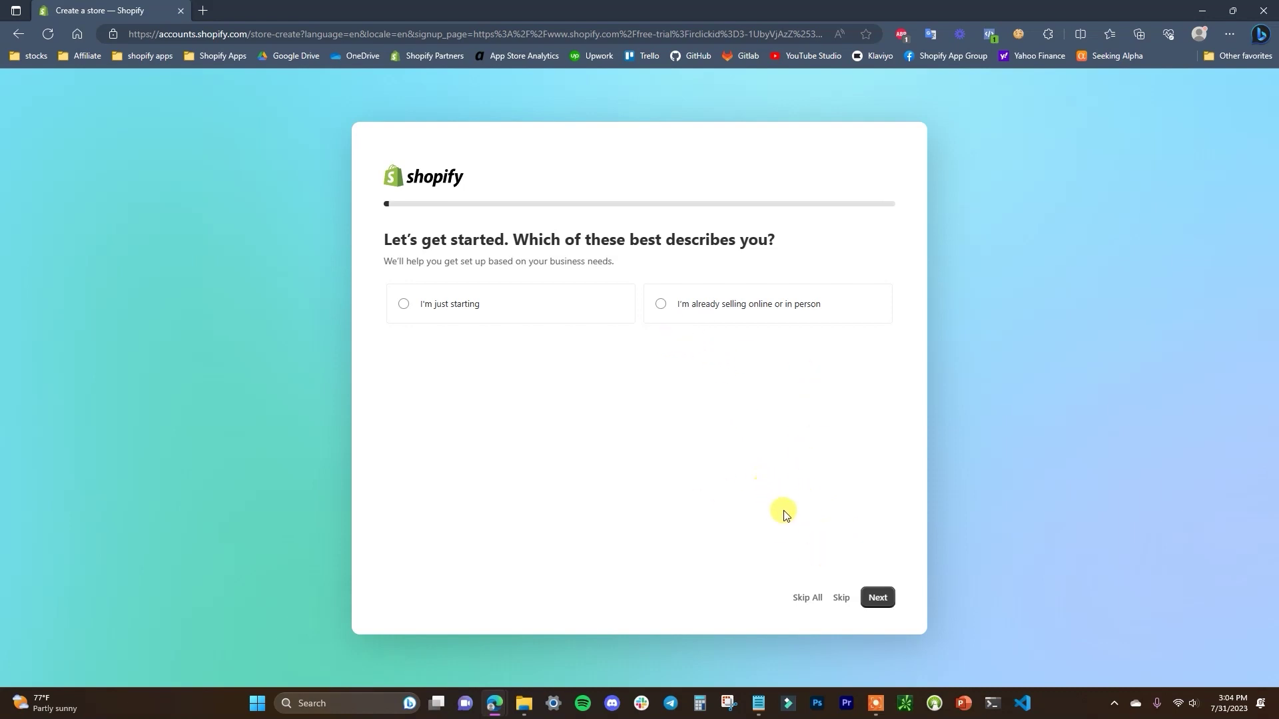
pyautogui.click(807, 599)
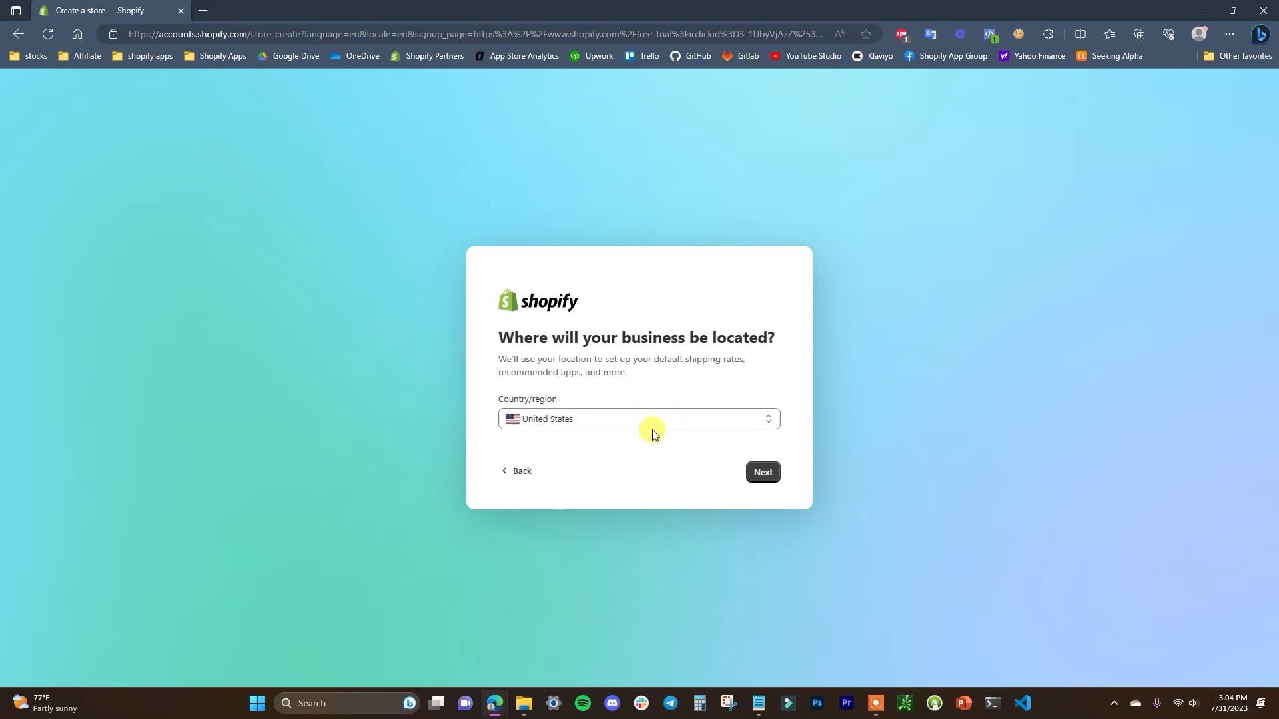
pyautogui.click(763, 473)
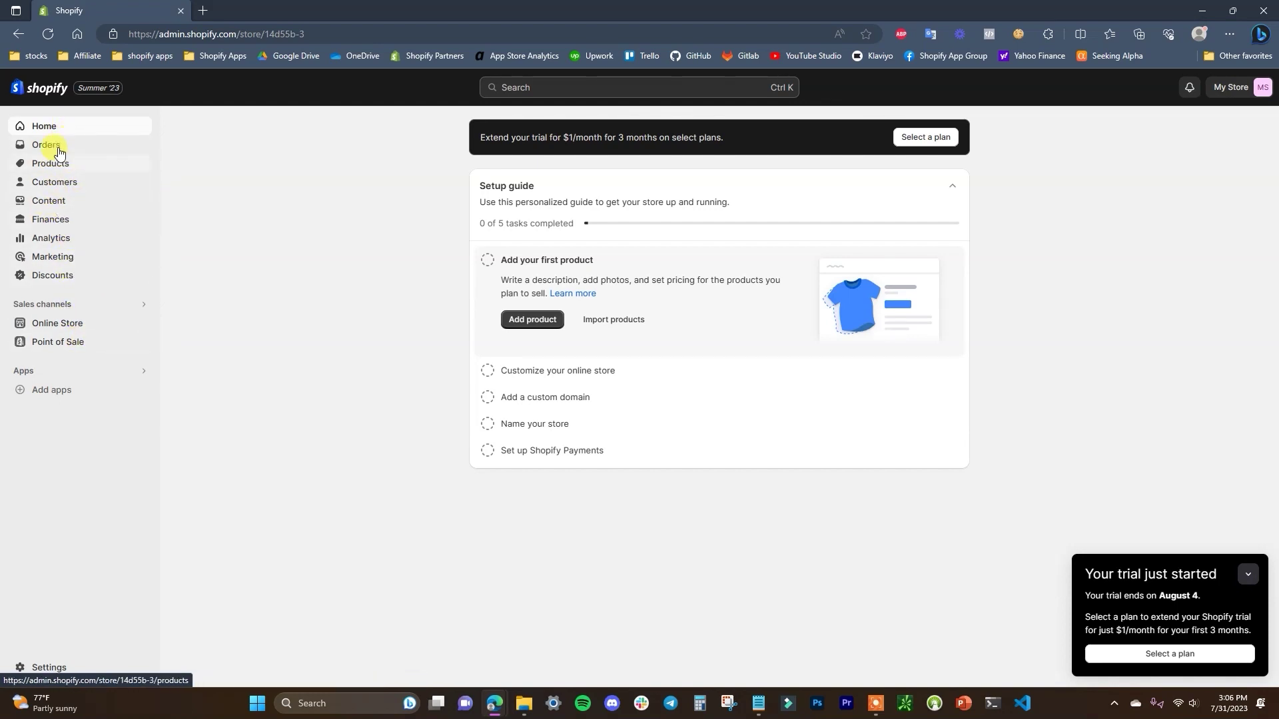
pyautogui.click(130, 324)
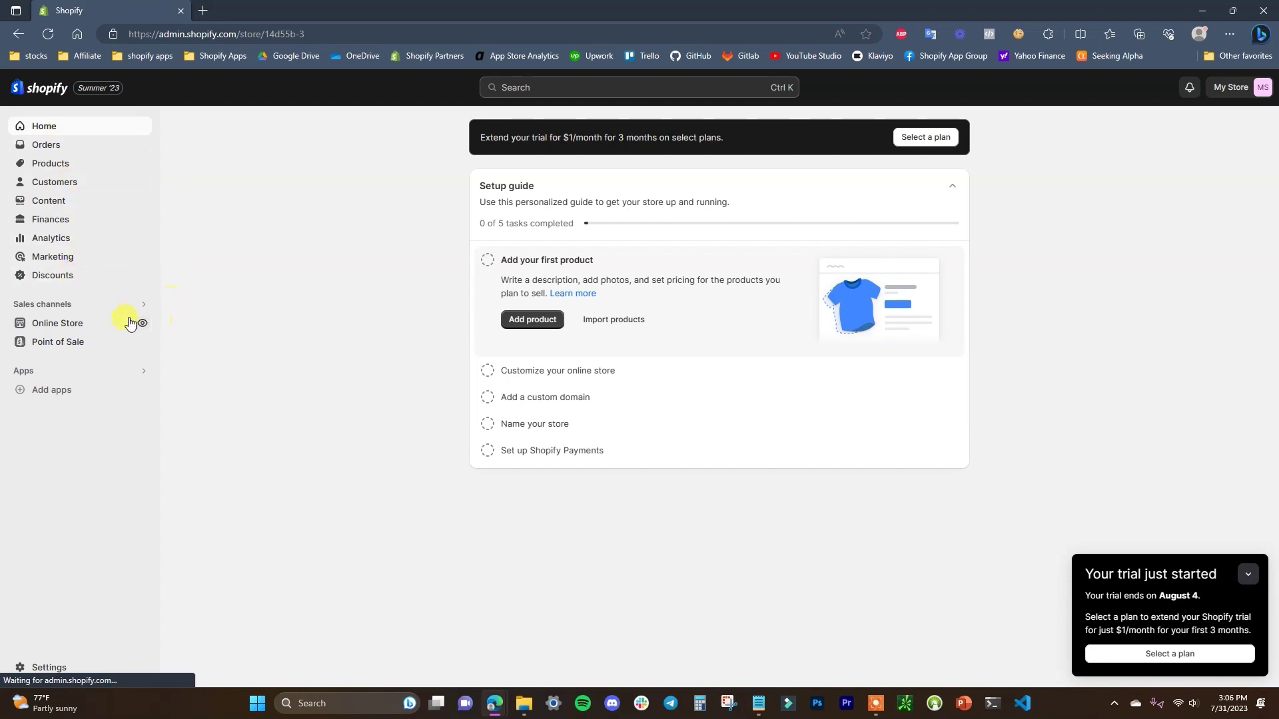
pyautogui.click(90, 343)
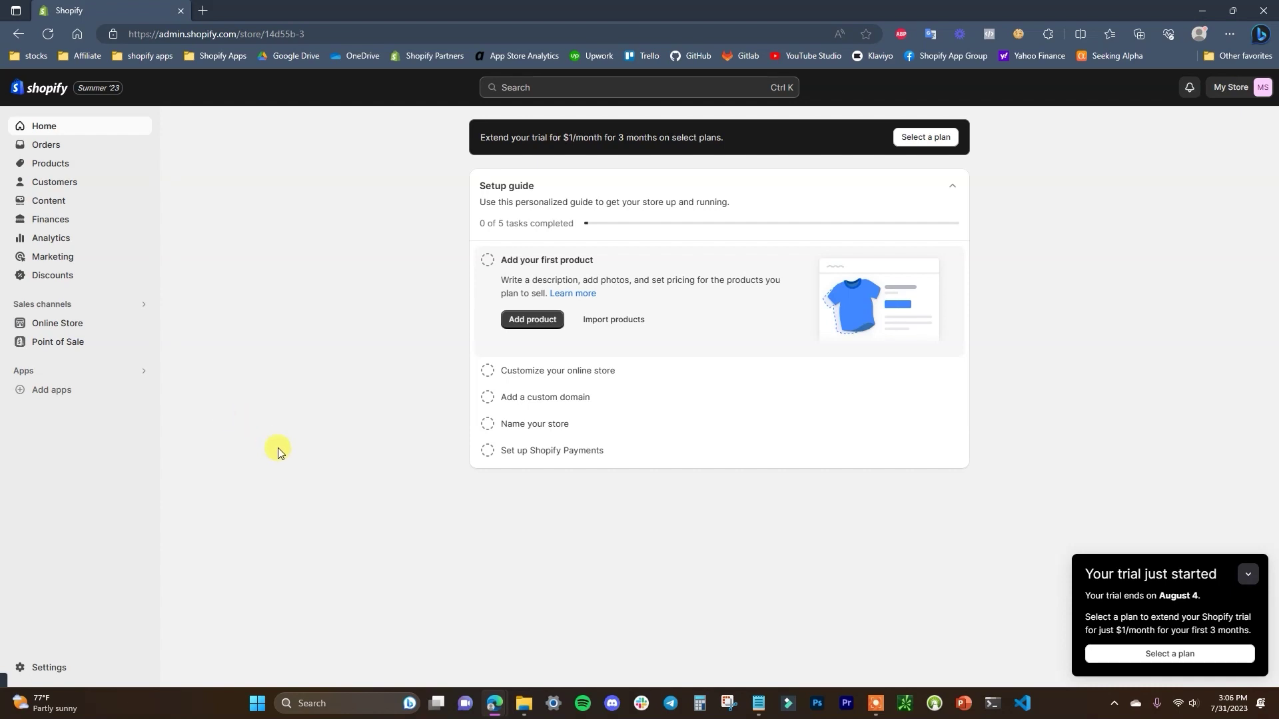
# - Open the store details in the settings and change the store name to "Youtube Store"
pyautogui.click(73, 669)
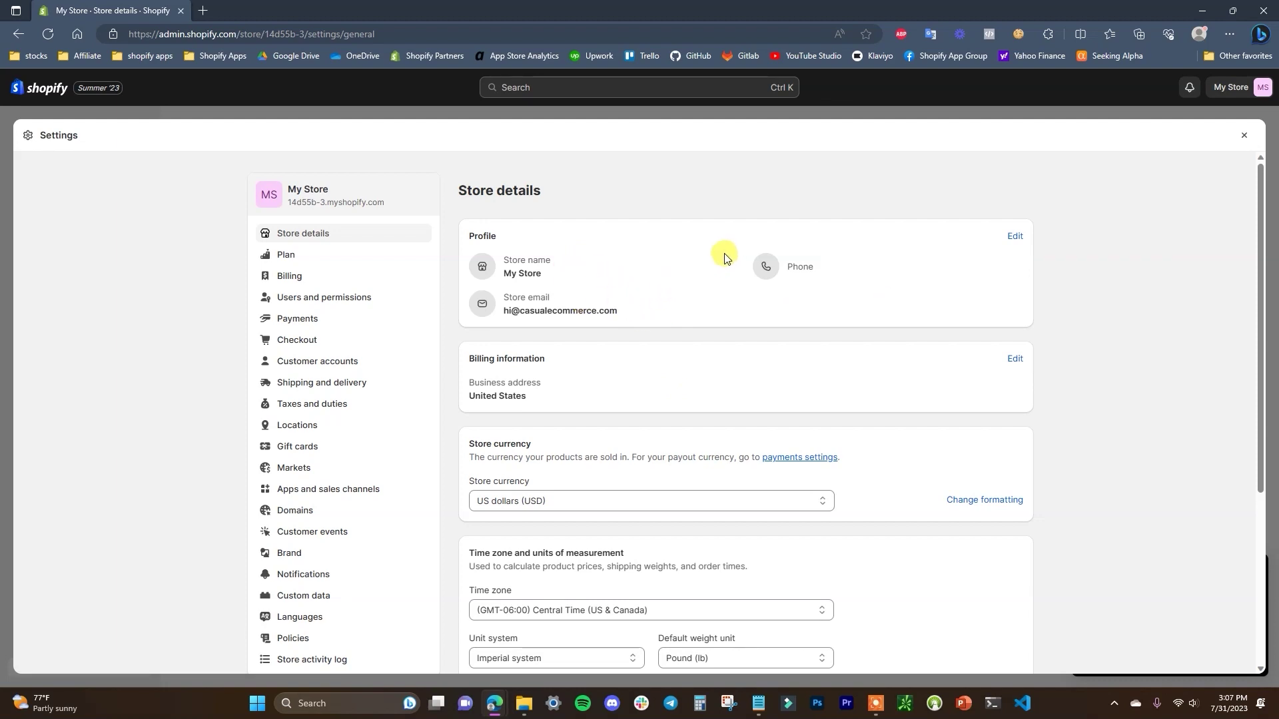
pyautogui.click(1007, 239)
pyautogui.click(513, 280)
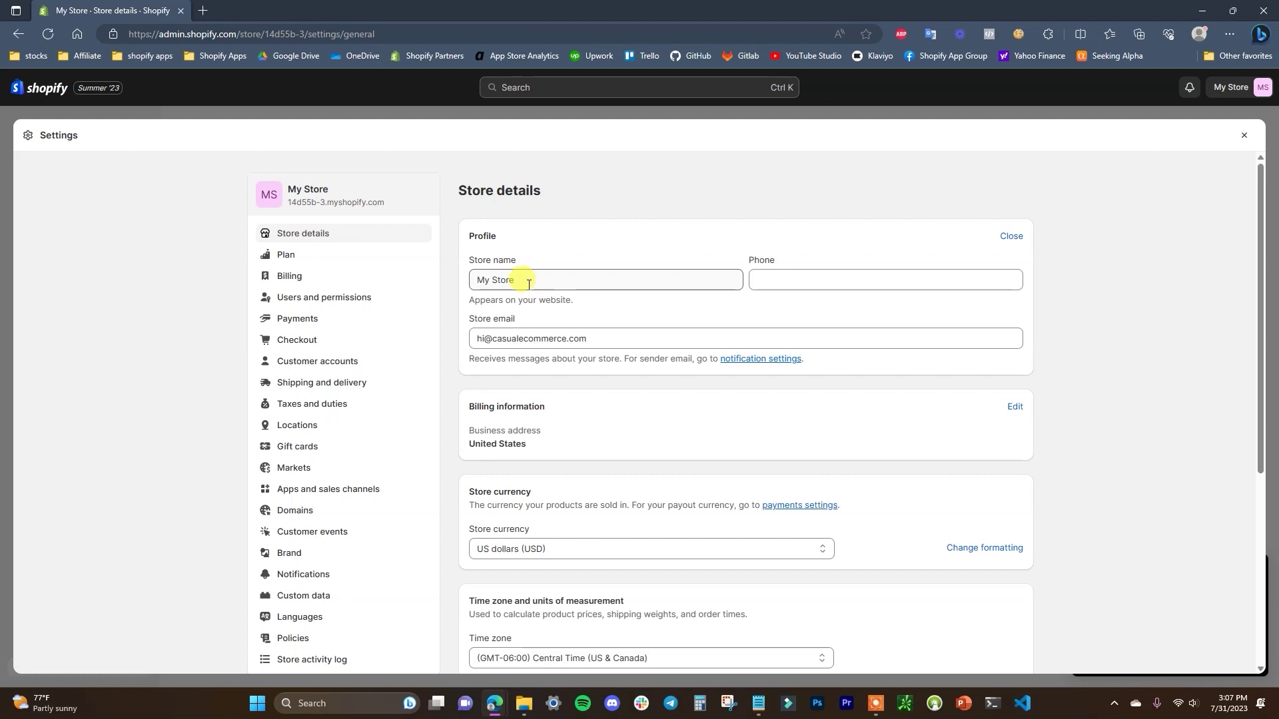
pyautogui.moveTo(525, 280); pyautogui.dragTo(420, 277)
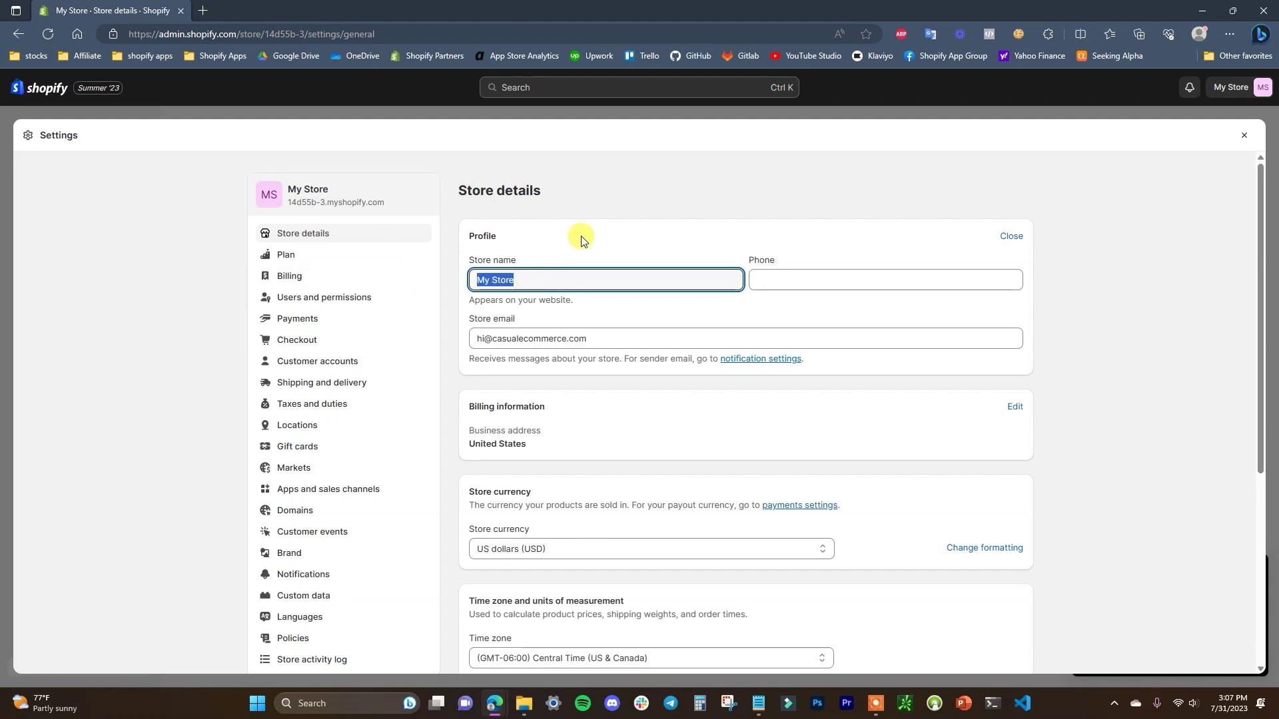
pyautogui.write('Youtube Store')
pyautogui.click(1080, 383)
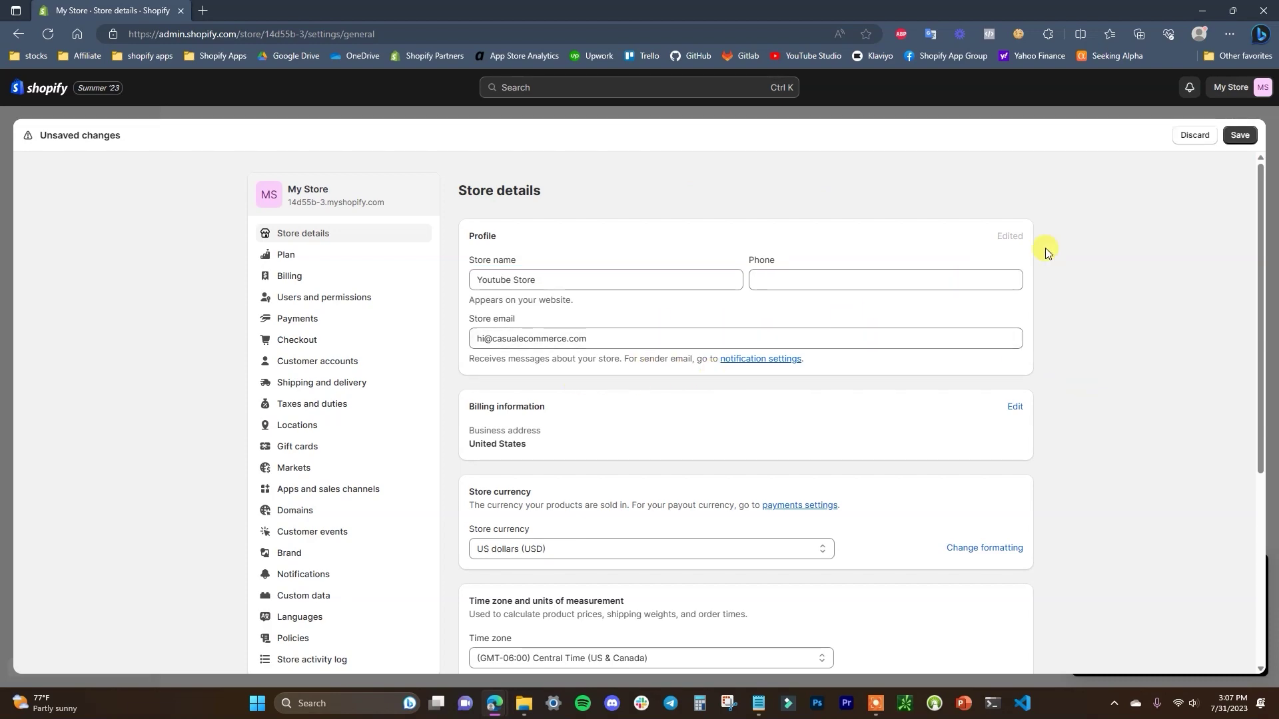
# - Review the billing information, store currency, time zone, units and order ID format in the store details
pyautogui.scroll(-3, 985, 323)
pyautogui.scroll(1, 1023, 328)
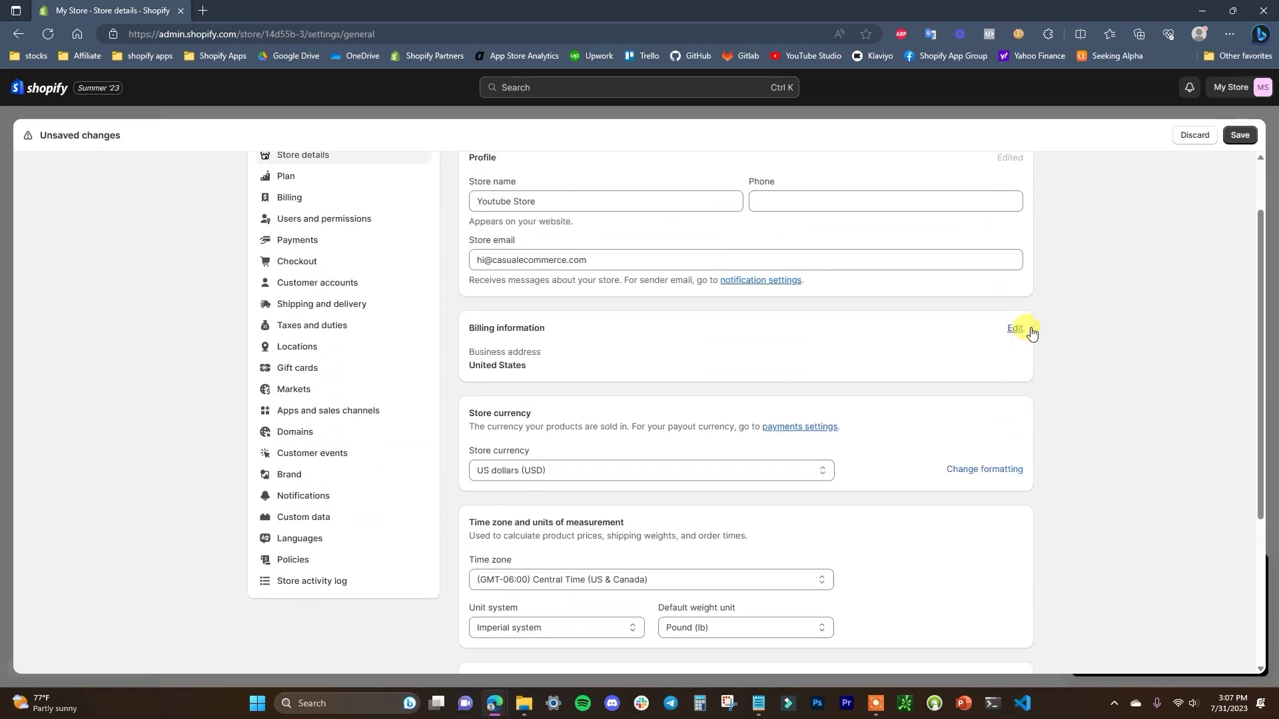
pyautogui.scroll(-3, 685, 306)
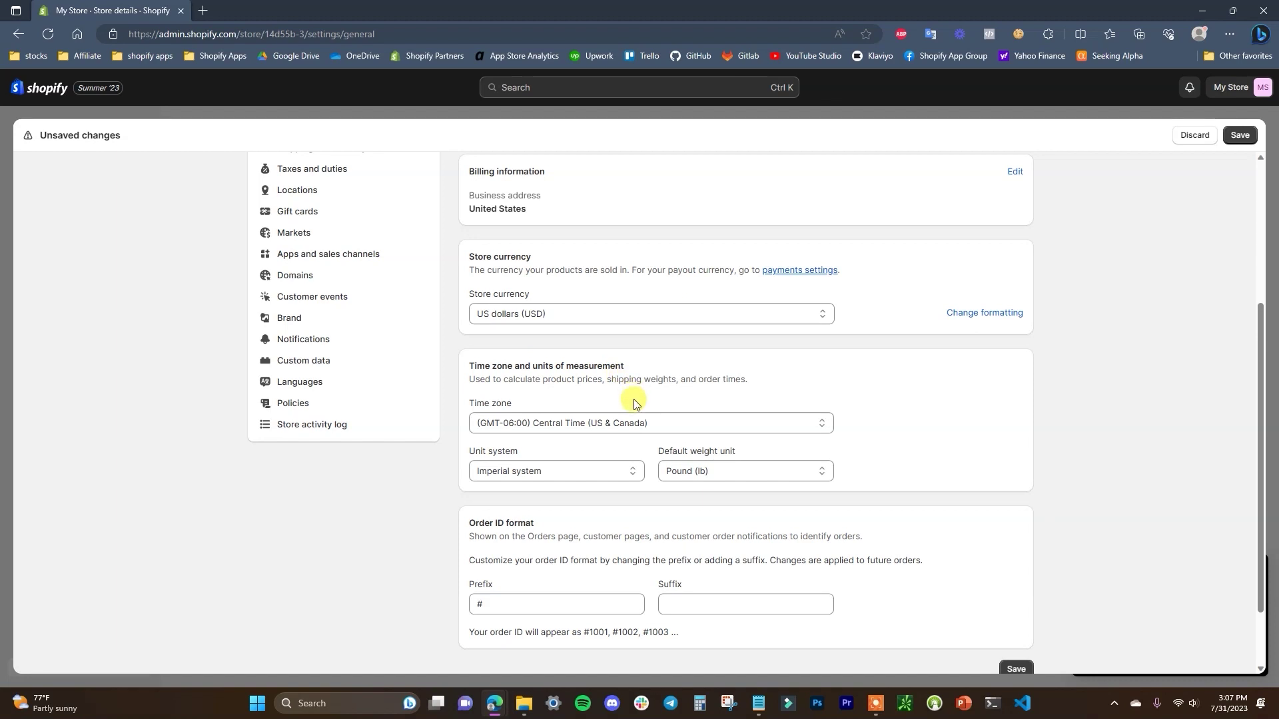
pyautogui.scroll(-2, 609, 453)
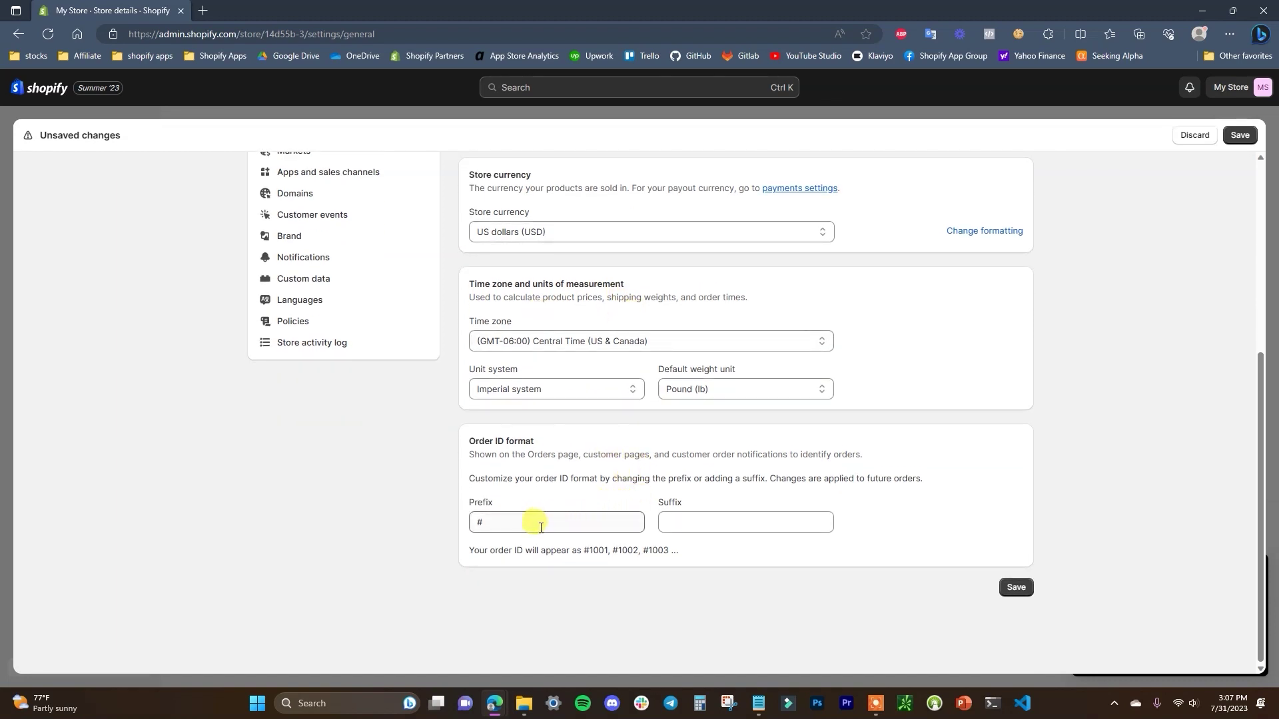
pyautogui.doubleClick(589, 554)
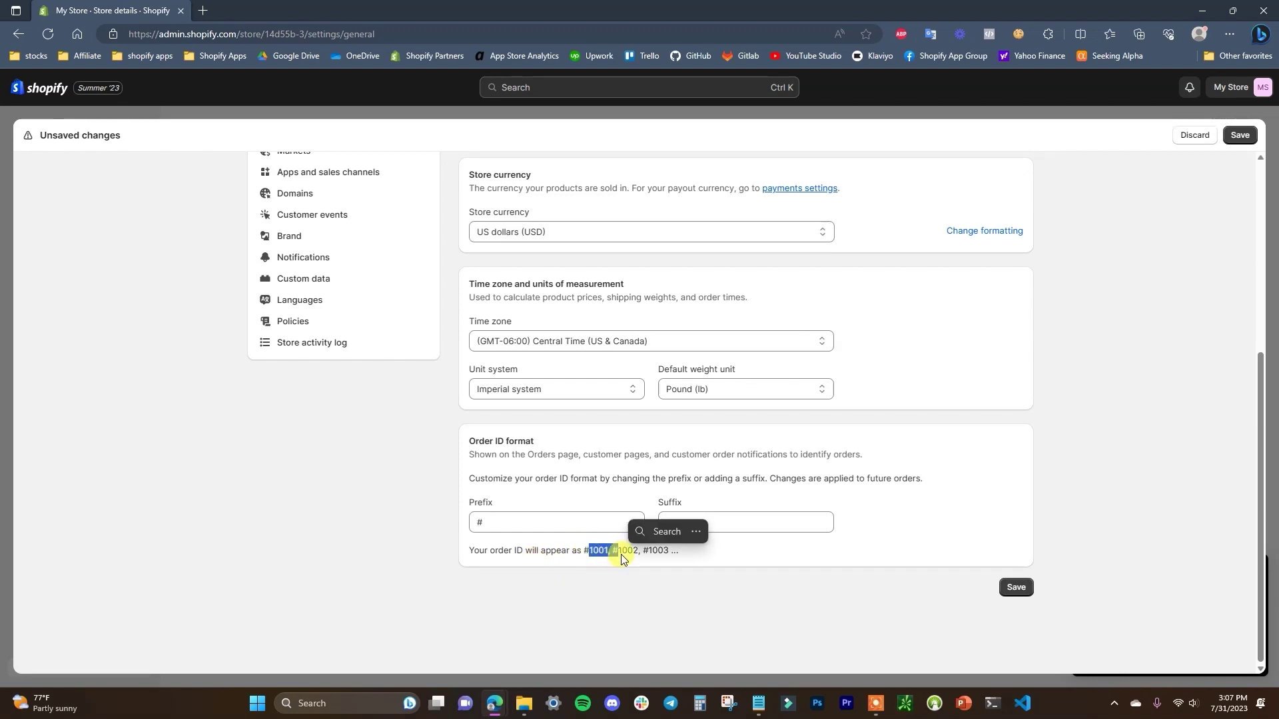
pyautogui.scroll(2, 676, 577)
pyautogui.scroll(3, 585, 380)
pyautogui.scroll(-5, 585, 385)
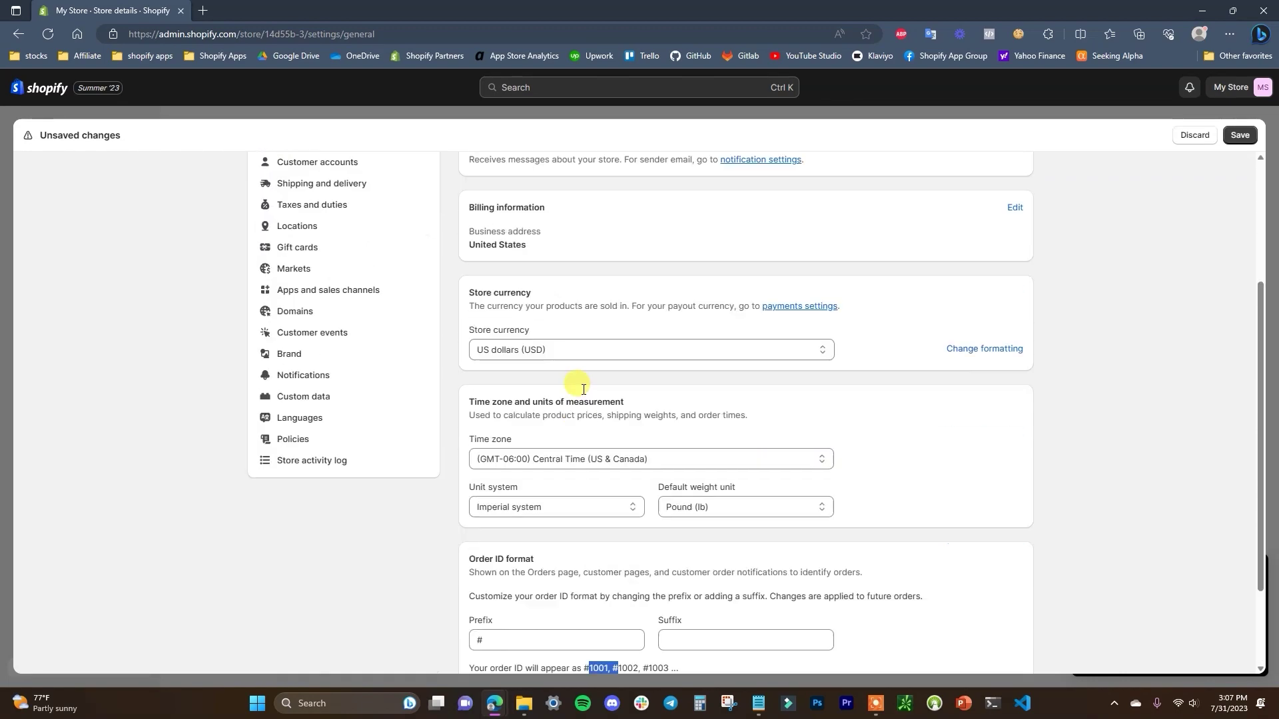
# - Set the order ID prefix to #YS and save the store details
pyautogui.click(549, 519)
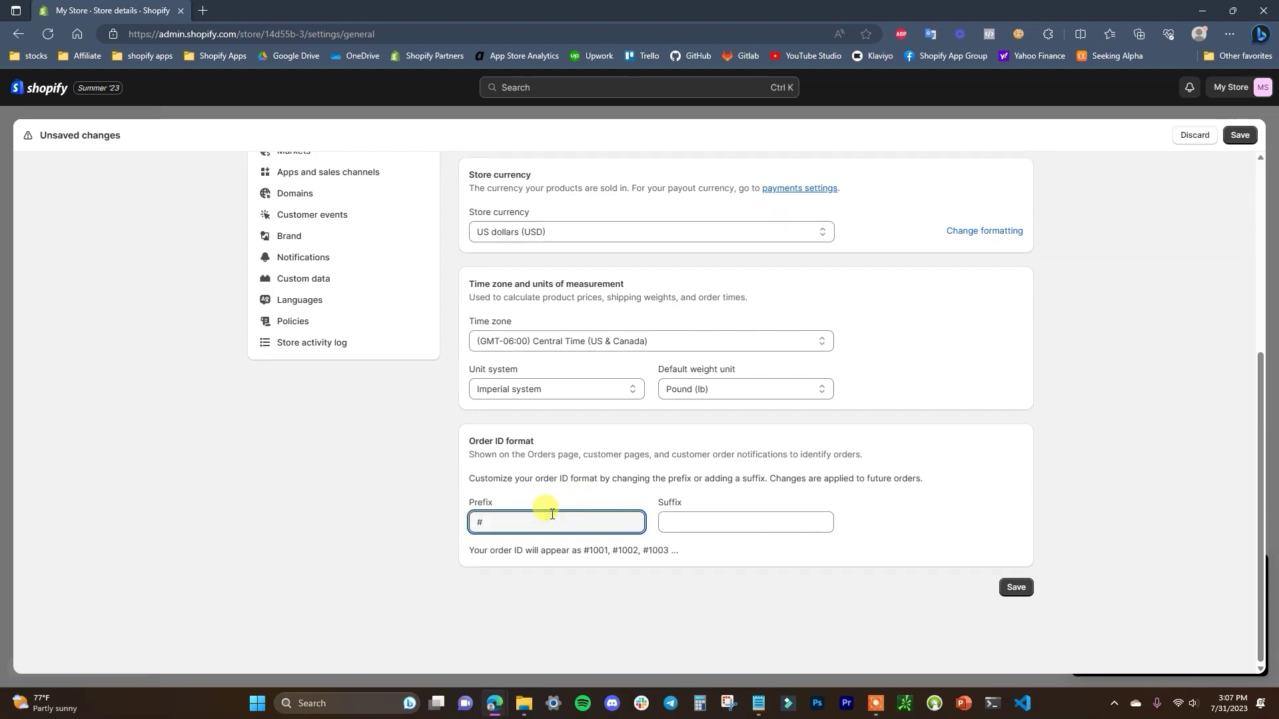
pyautogui.write('MS')
pyautogui.scroll(3, 517, 277)
pyautogui.scroll(-1, 672, 402)
pyautogui.scroll(-3, 672, 403)
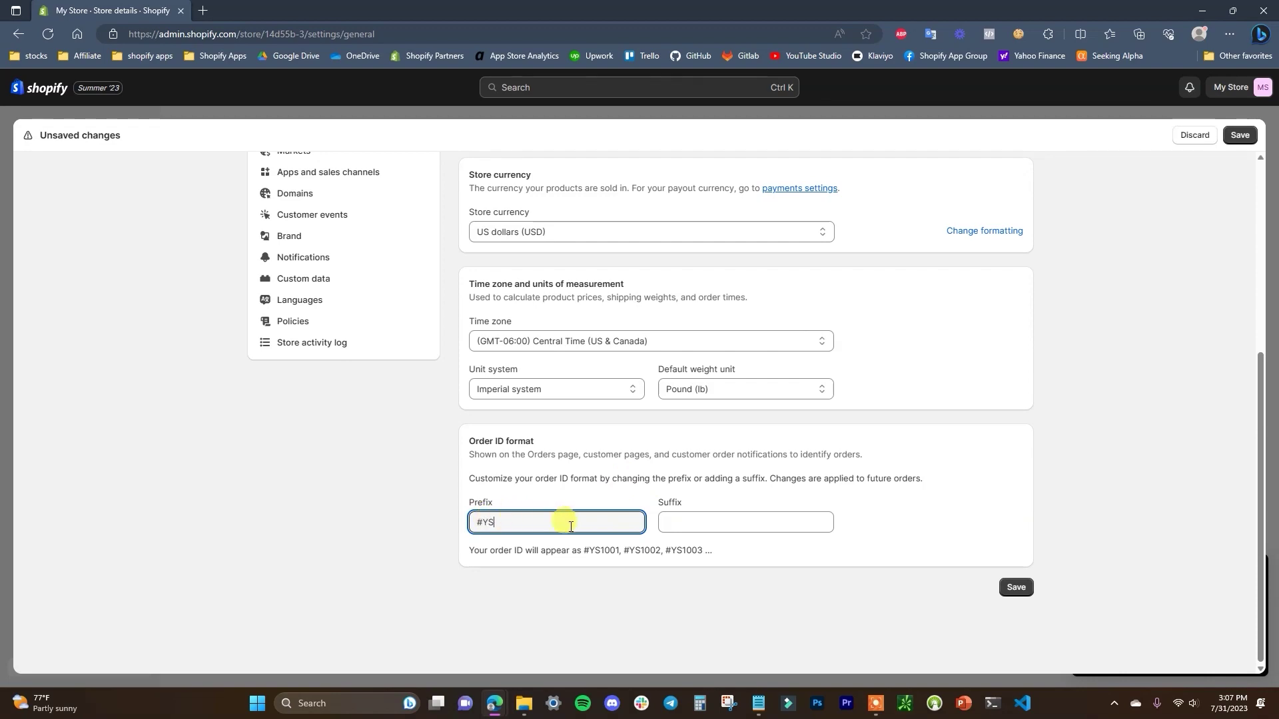
pyautogui.scroll(1, 523, 568)
pyautogui.scroll(-1, 615, 525)
pyautogui.scroll(5, 651, 531)
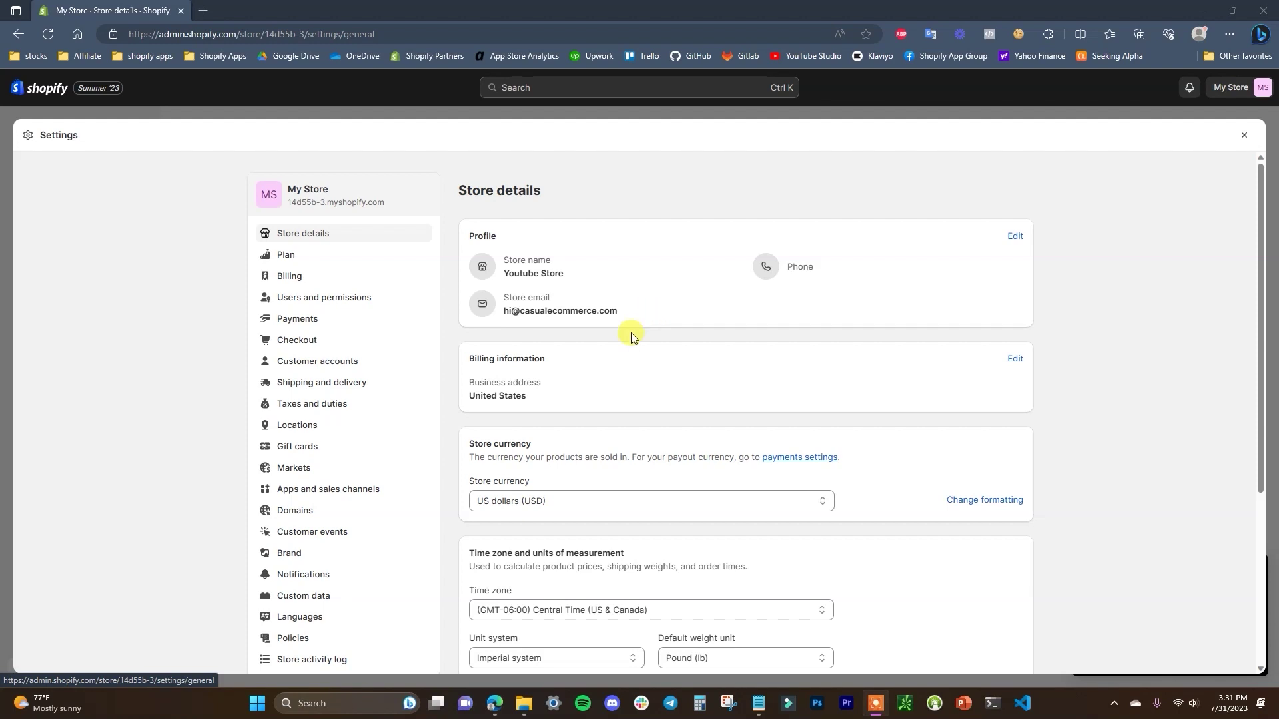
# - Open the Payments settings and review the Shopify Payments, PayPal and Amazon Pay options
pyautogui.click(366, 322)
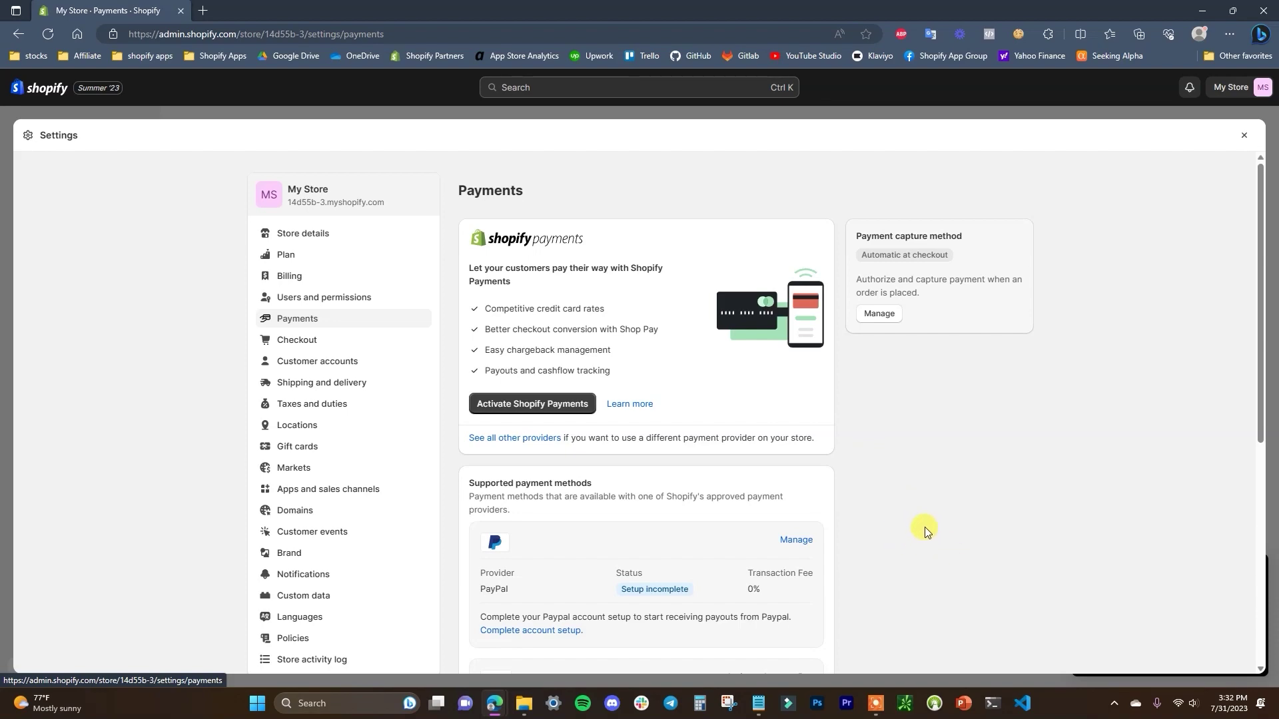
pyautogui.scroll(-1, 834, 433)
pyautogui.scroll(1, 674, 399)
pyautogui.scroll(-1, 845, 437)
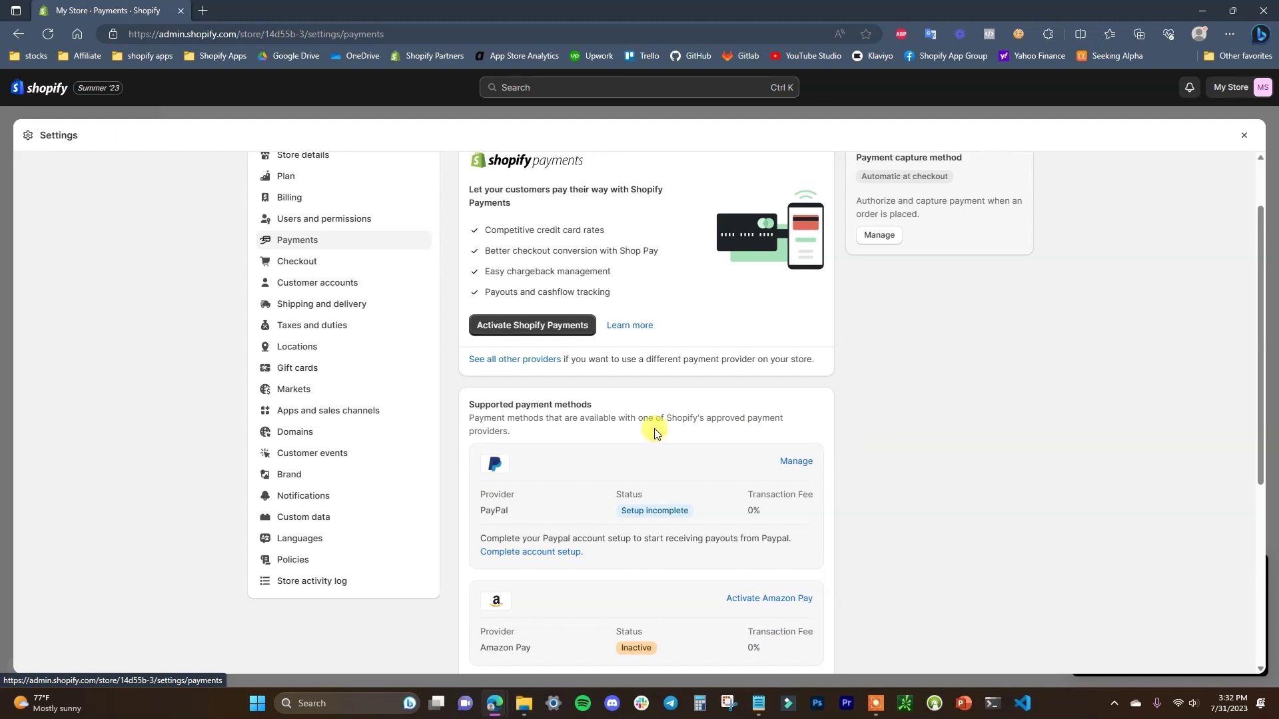
pyautogui.scroll(1, 654, 431)
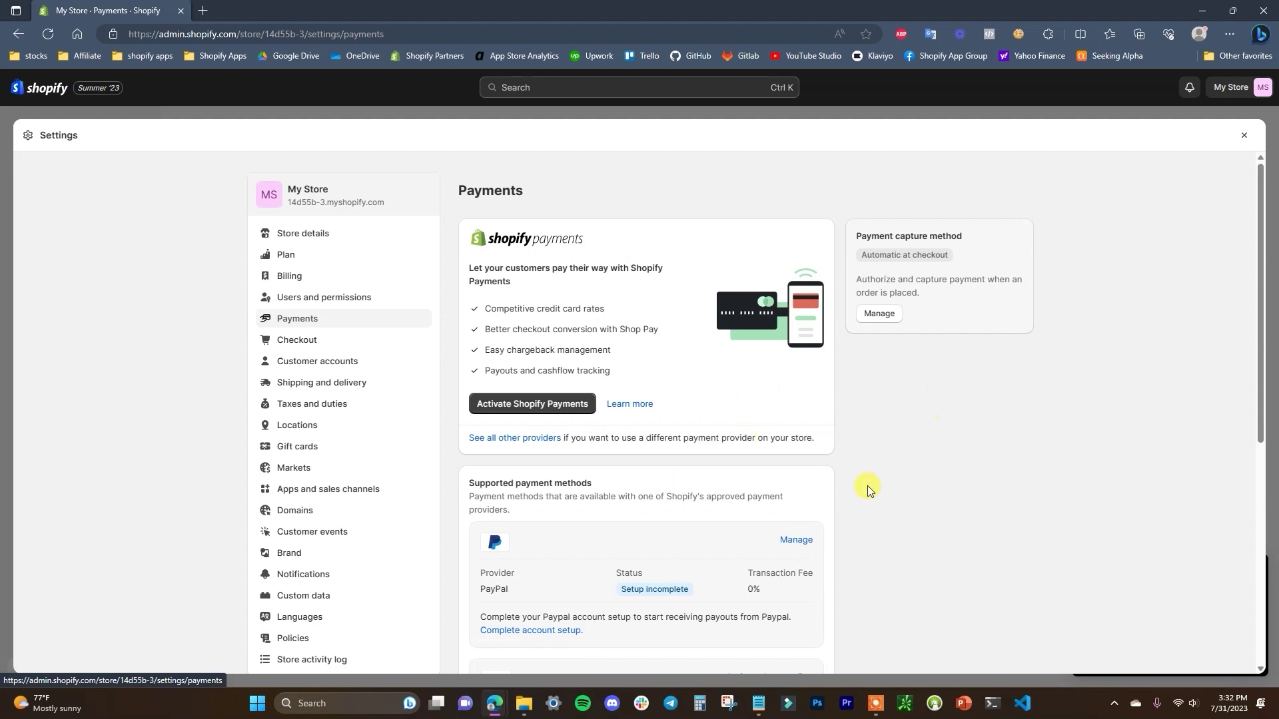
pyautogui.scroll(-1, 771, 393)
pyautogui.scroll(1, 757, 422)
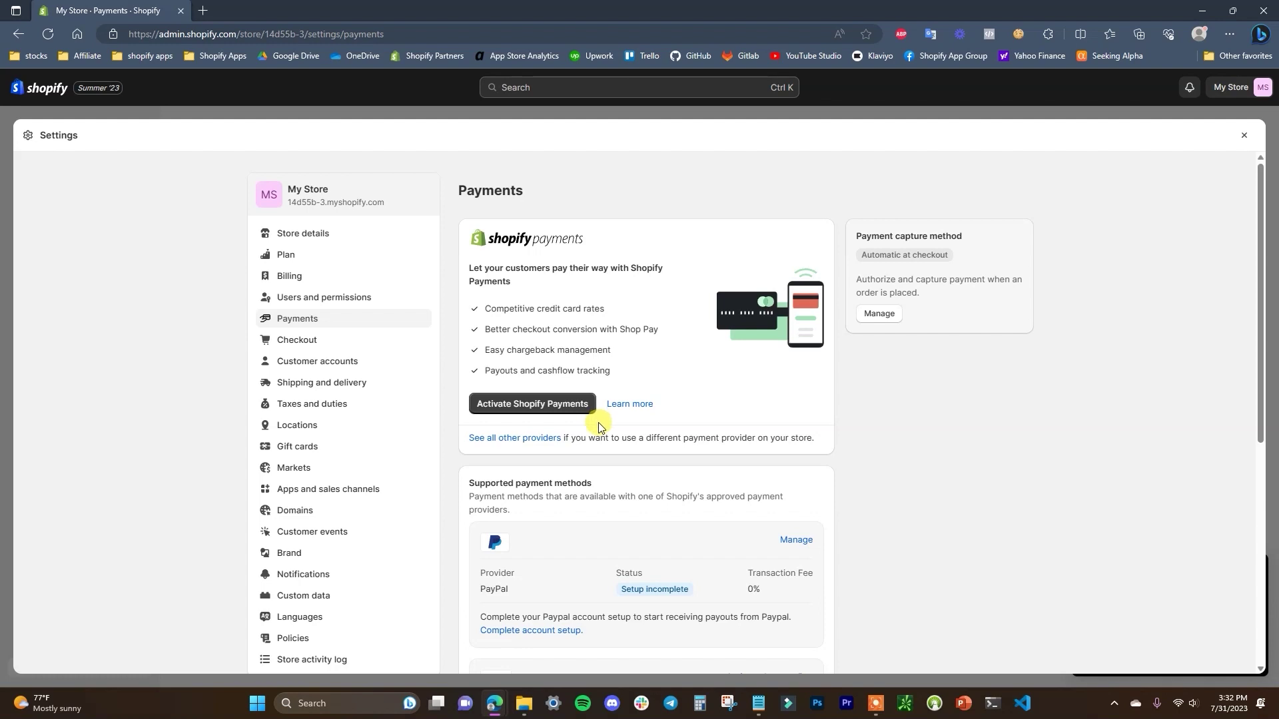
pyautogui.scroll(-1, 635, 376)
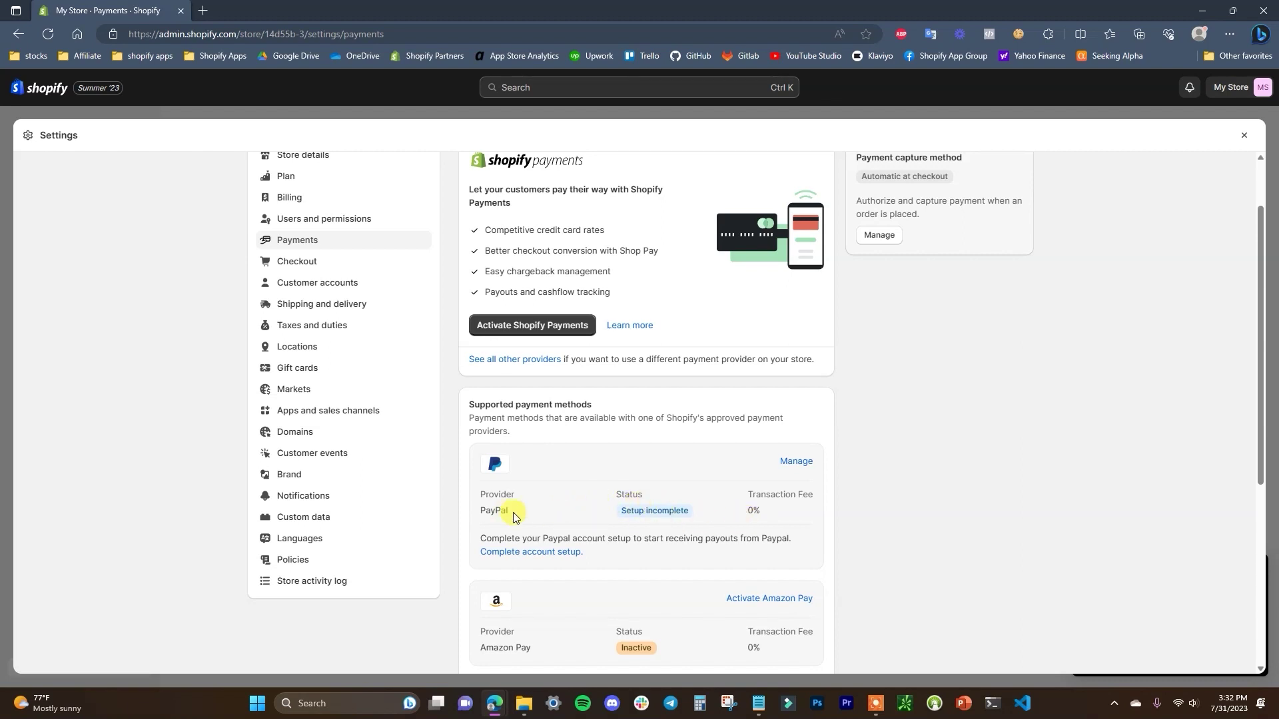
pyautogui.scroll(1, 609, 526)
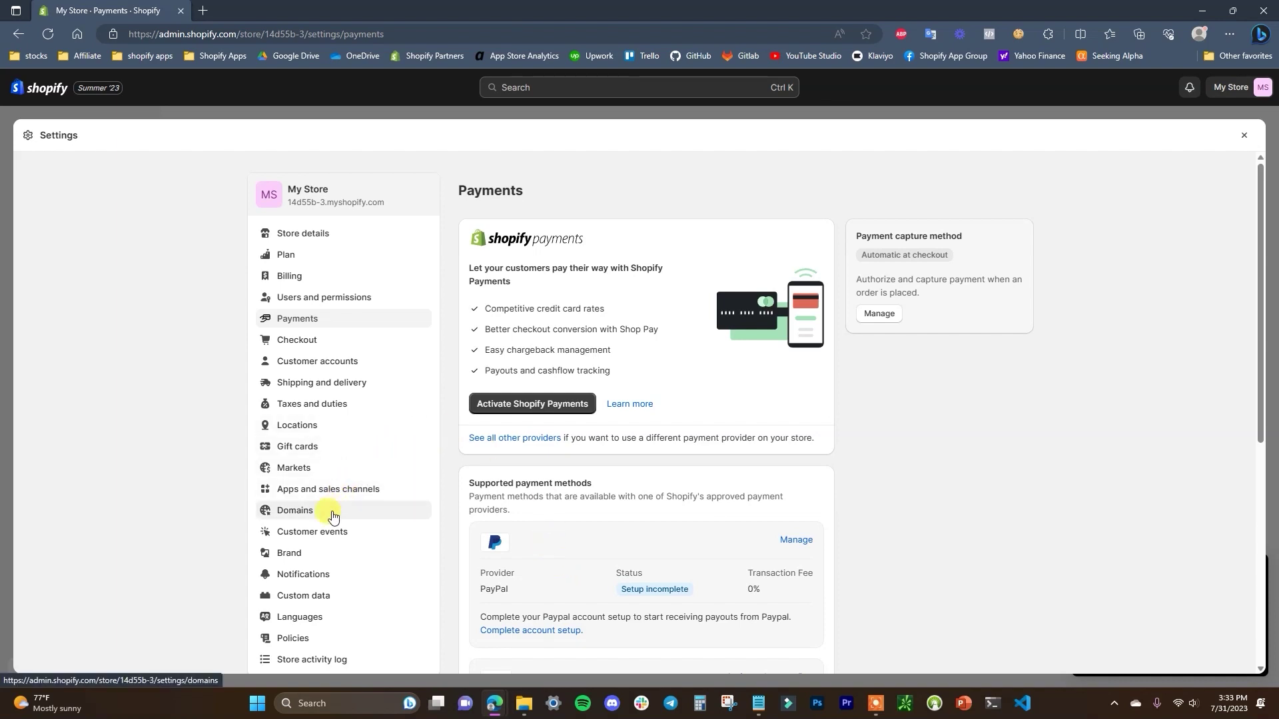
# - Open the Domains settings, and look through the example brands on the get.store homepage
pyautogui.click(358, 515)
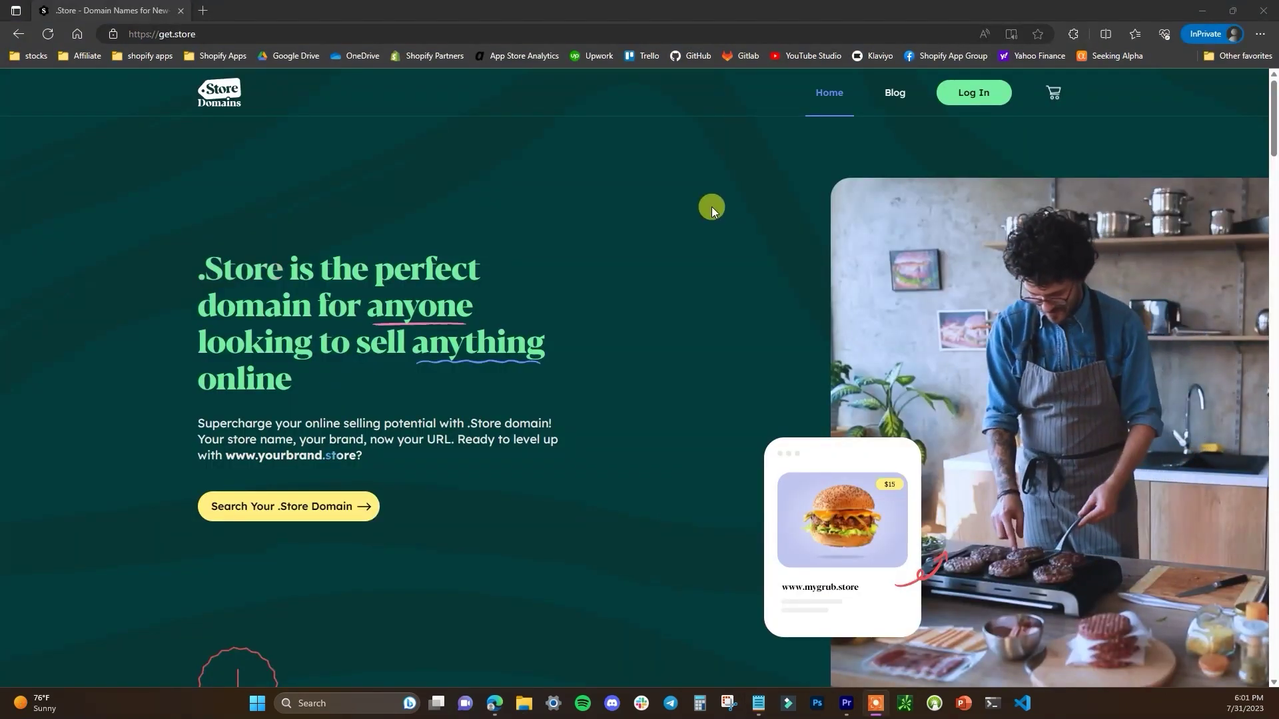
pyautogui.scroll(-2, 711, 212)
pyautogui.scroll(-5, 712, 209)
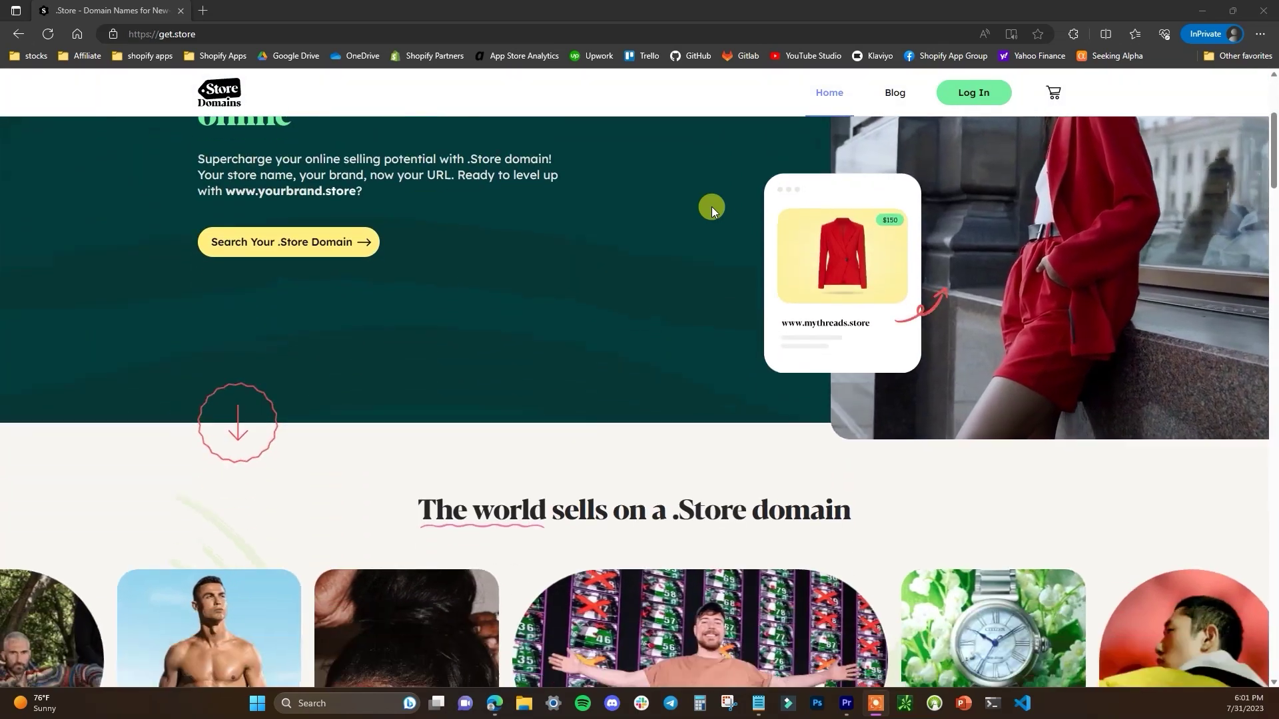
pyautogui.scroll(-1, 711, 209)
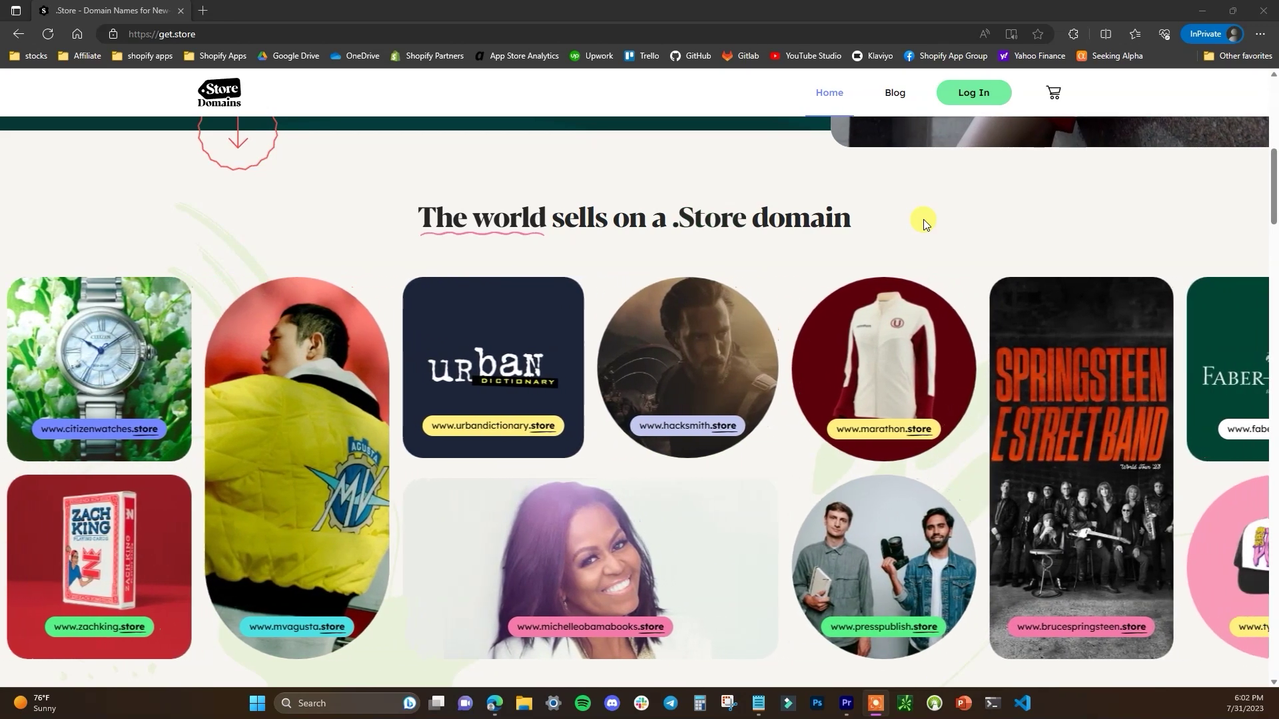
pyautogui.scroll(-1, 924, 218)
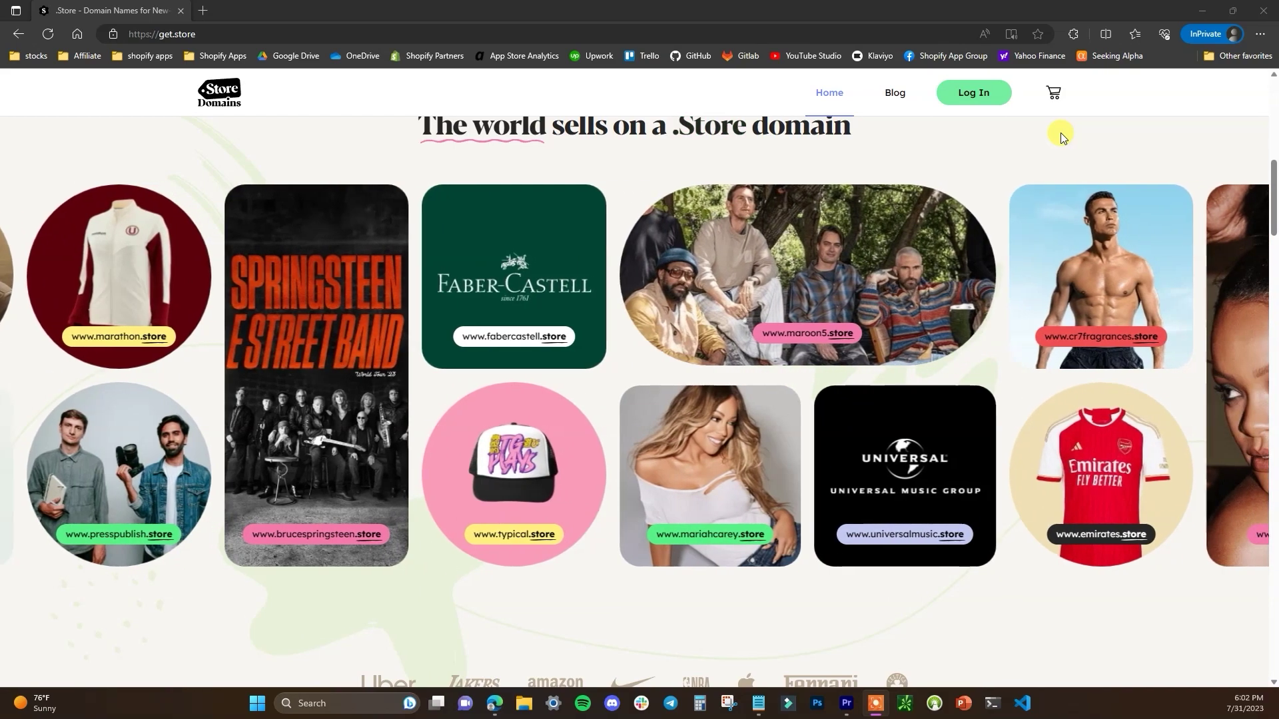
pyautogui.scroll(-5, 1062, 138)
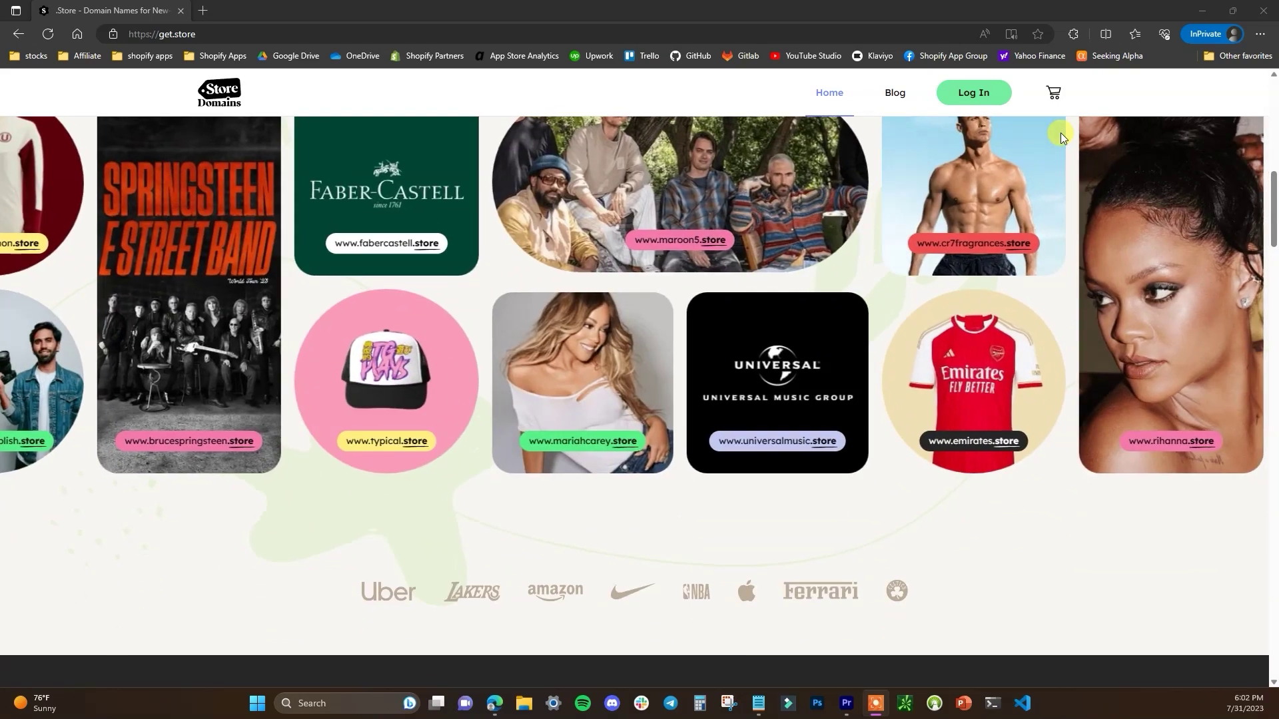
pyautogui.scroll(-3, 1061, 136)
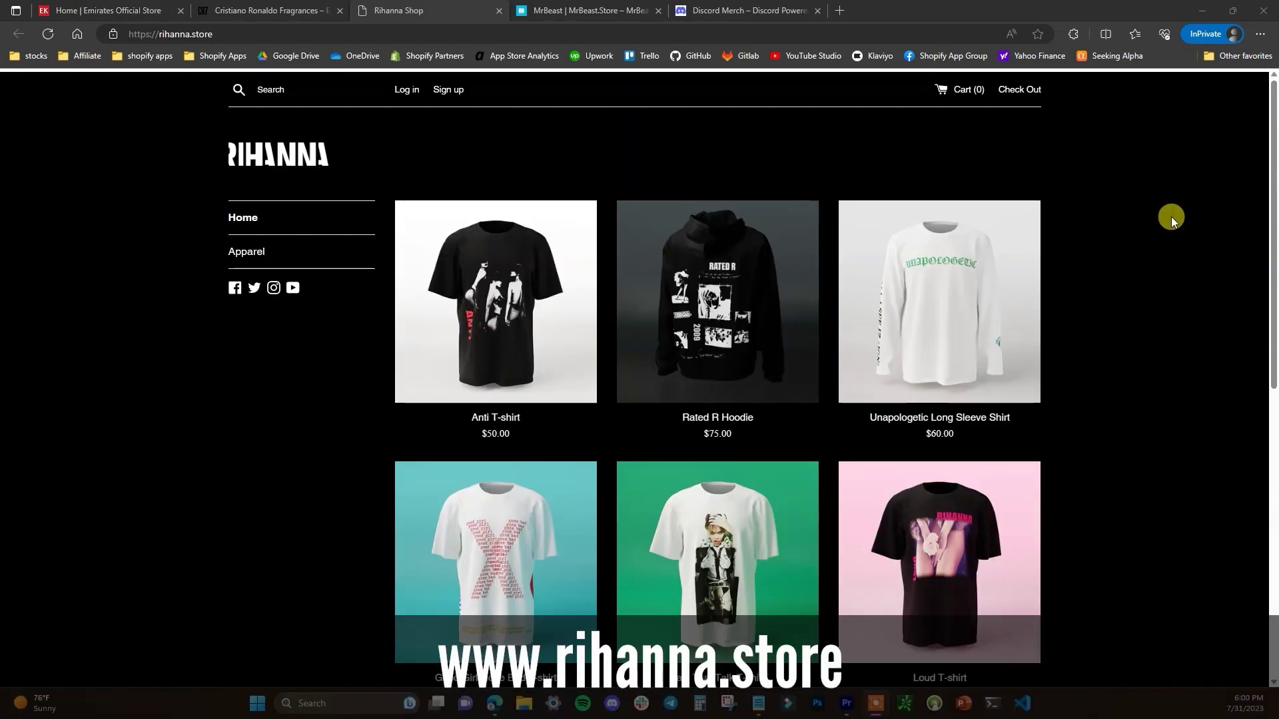
# - Look through the product listing on the rihanna.store storefront and return to its beginning
pyautogui.scroll(-6, 1173, 217)
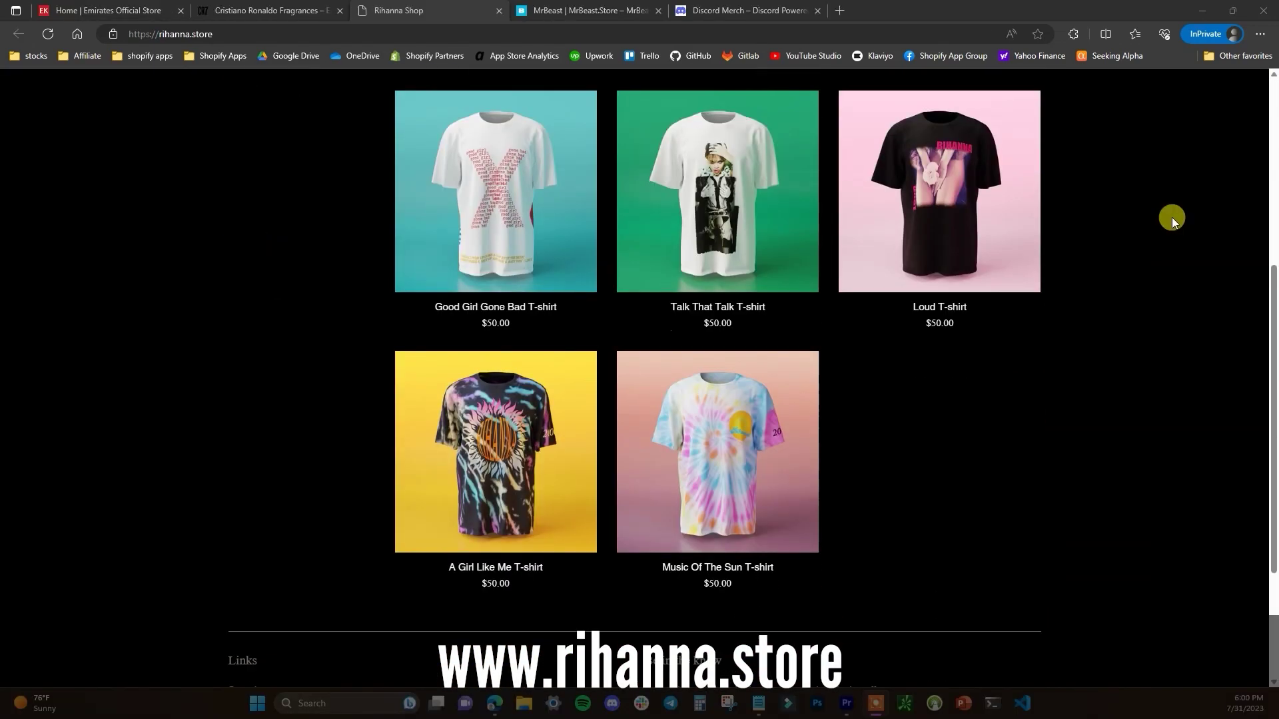
pyautogui.scroll(-3, 1173, 219)
pyautogui.scroll(9, 1173, 234)
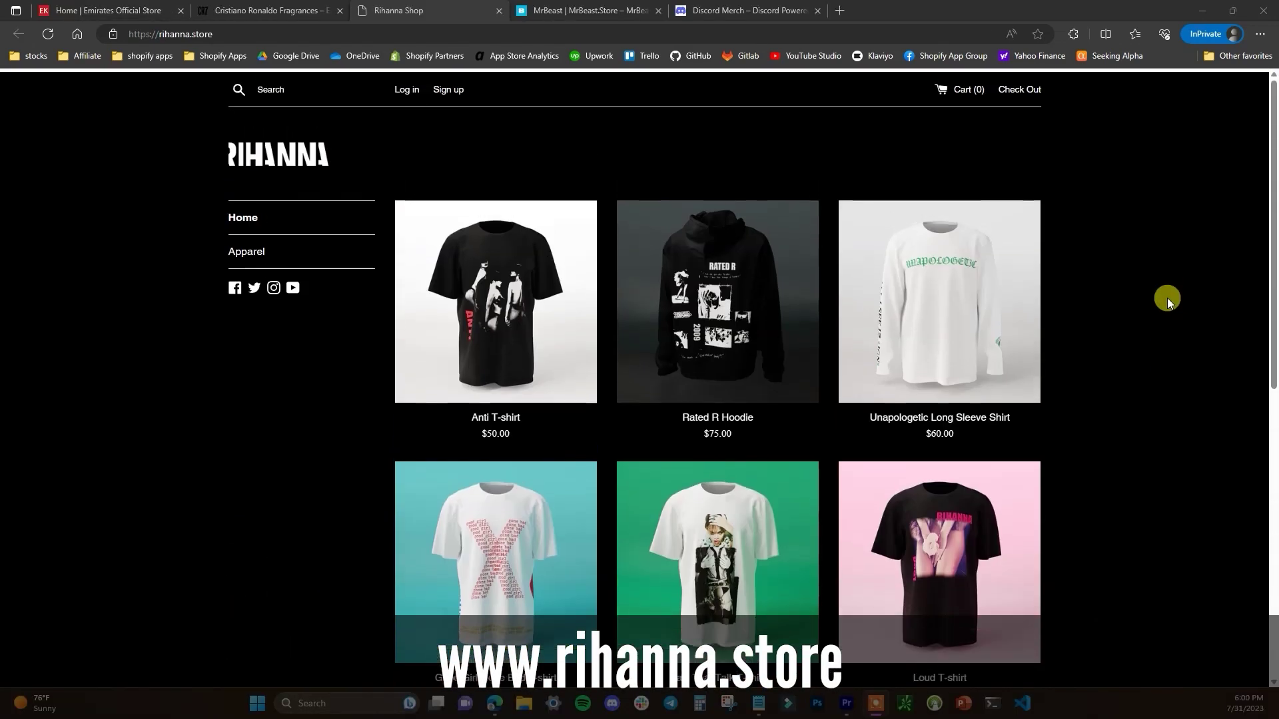
# - Browse the mrbeast.store and discord.store home pages as further examples of .store domains
pyautogui.click(586, 11)
pyautogui.click(751, 151)
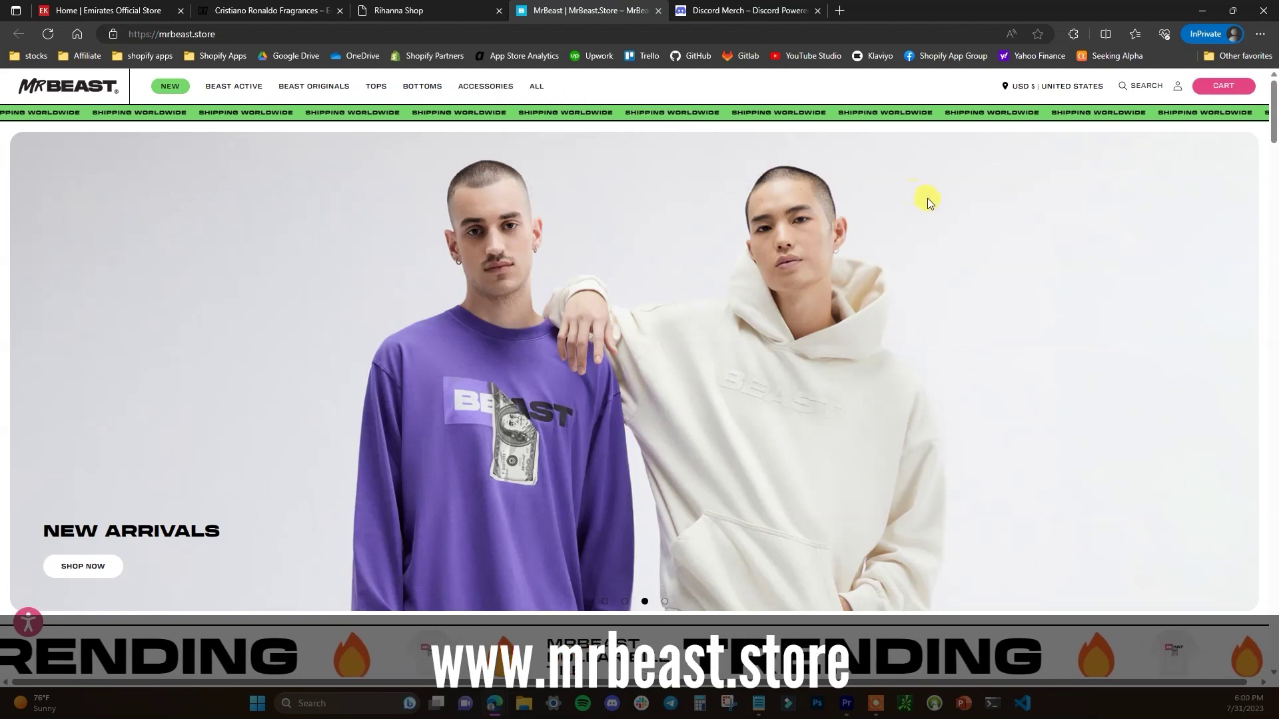
pyautogui.scroll(-12, 966, 206)
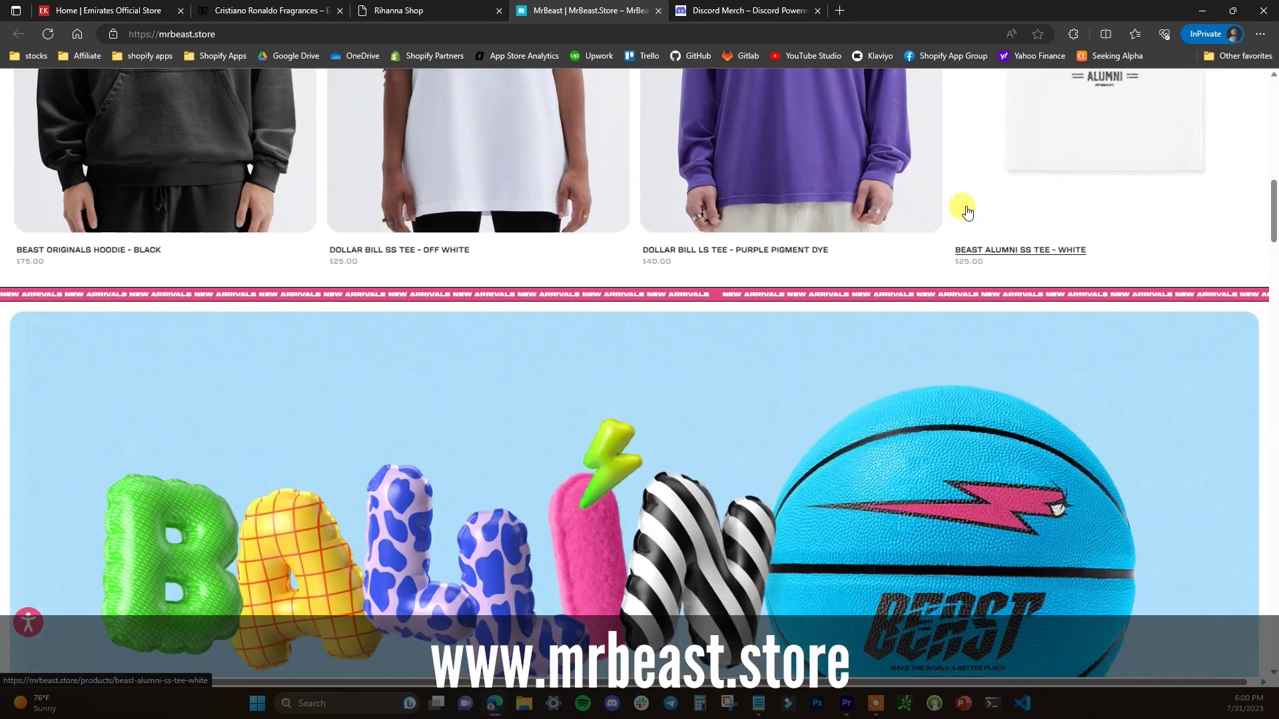
pyautogui.scroll(-15, 966, 206)
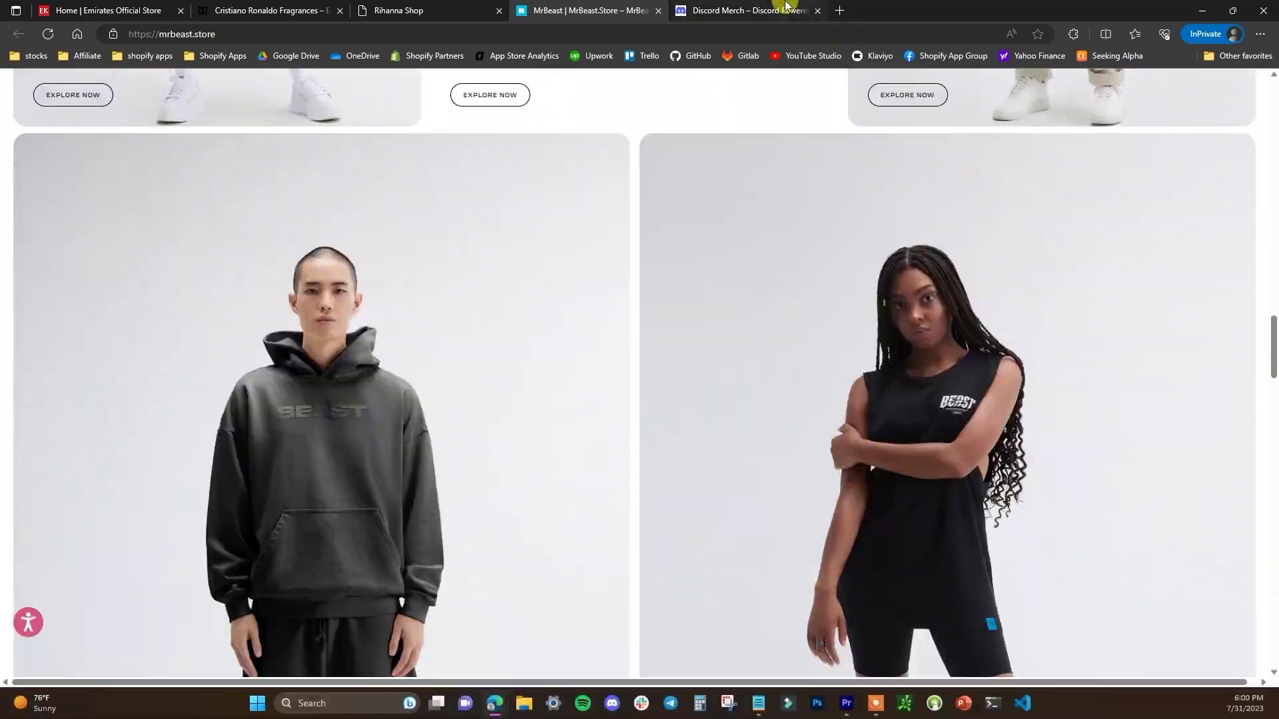
pyautogui.click(786, 5)
pyautogui.scroll(-10, 828, 186)
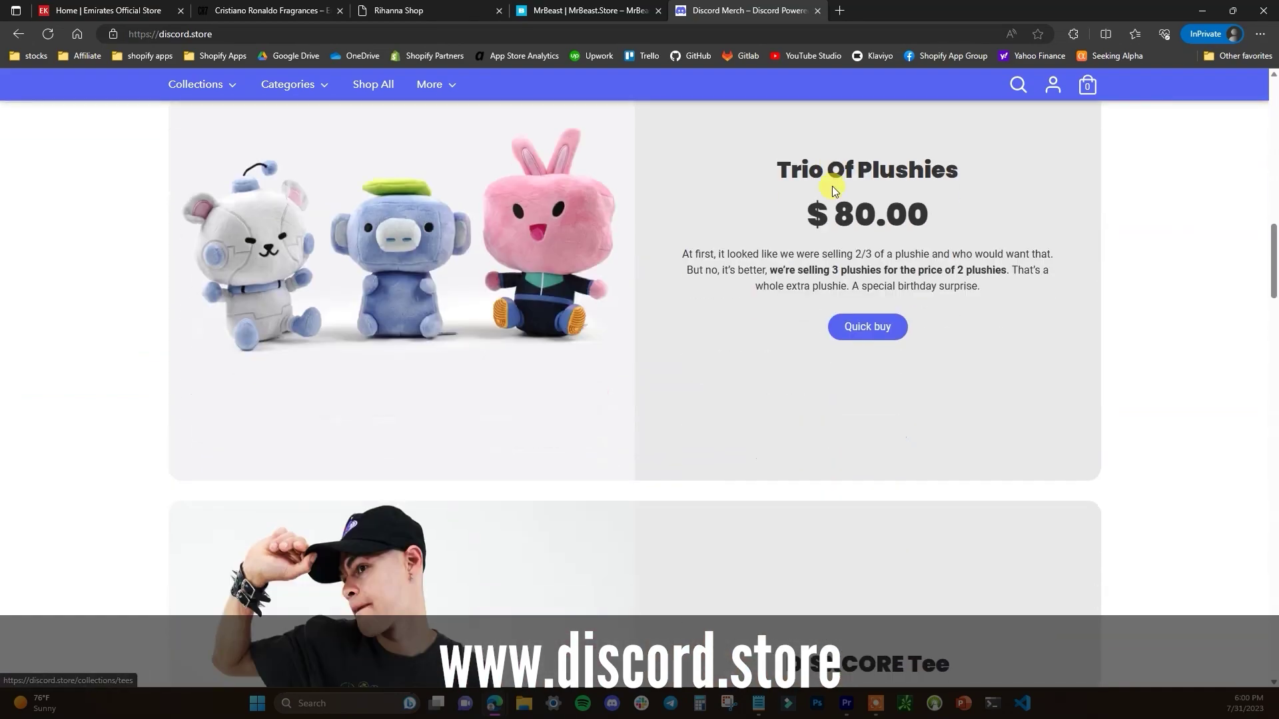
# - Look through the rest of discord.store, plus the cr7fragrances.store and Emirates Official Store home pages, as .store domain examples
pyautogui.scroll(-20, 833, 186)
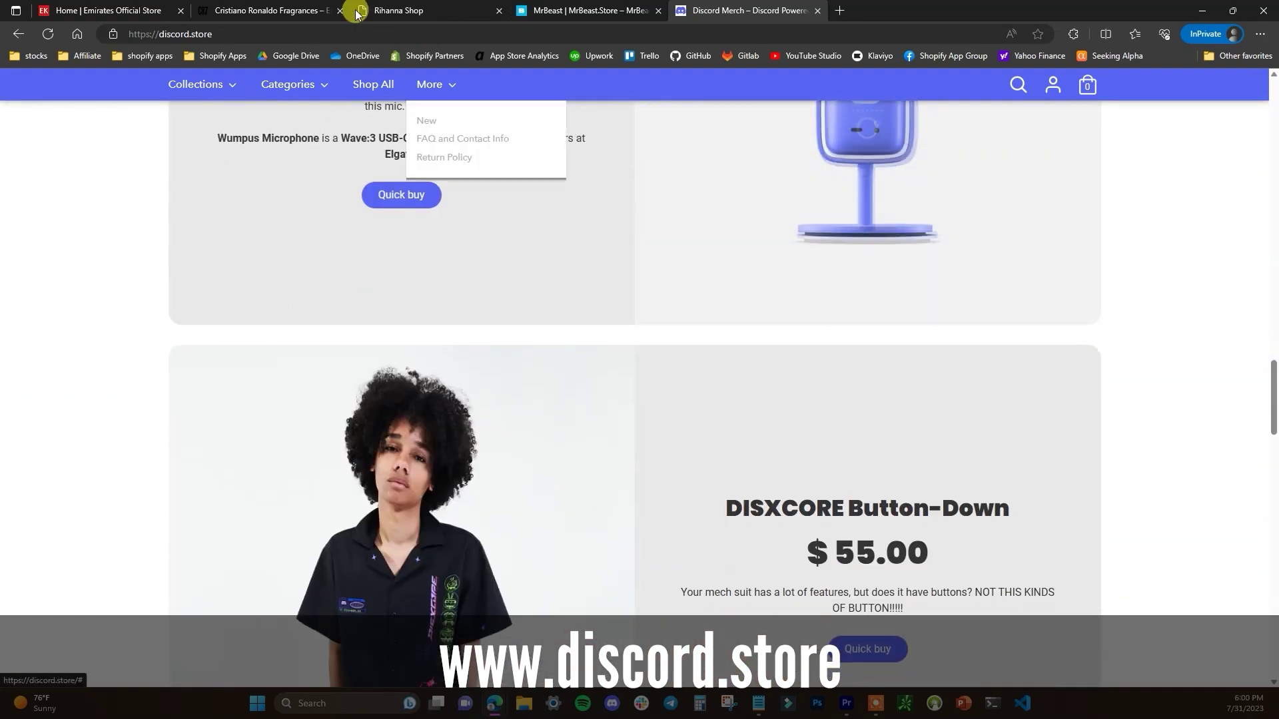
pyautogui.click(300, 11)
pyautogui.scroll(-10, 639, 246)
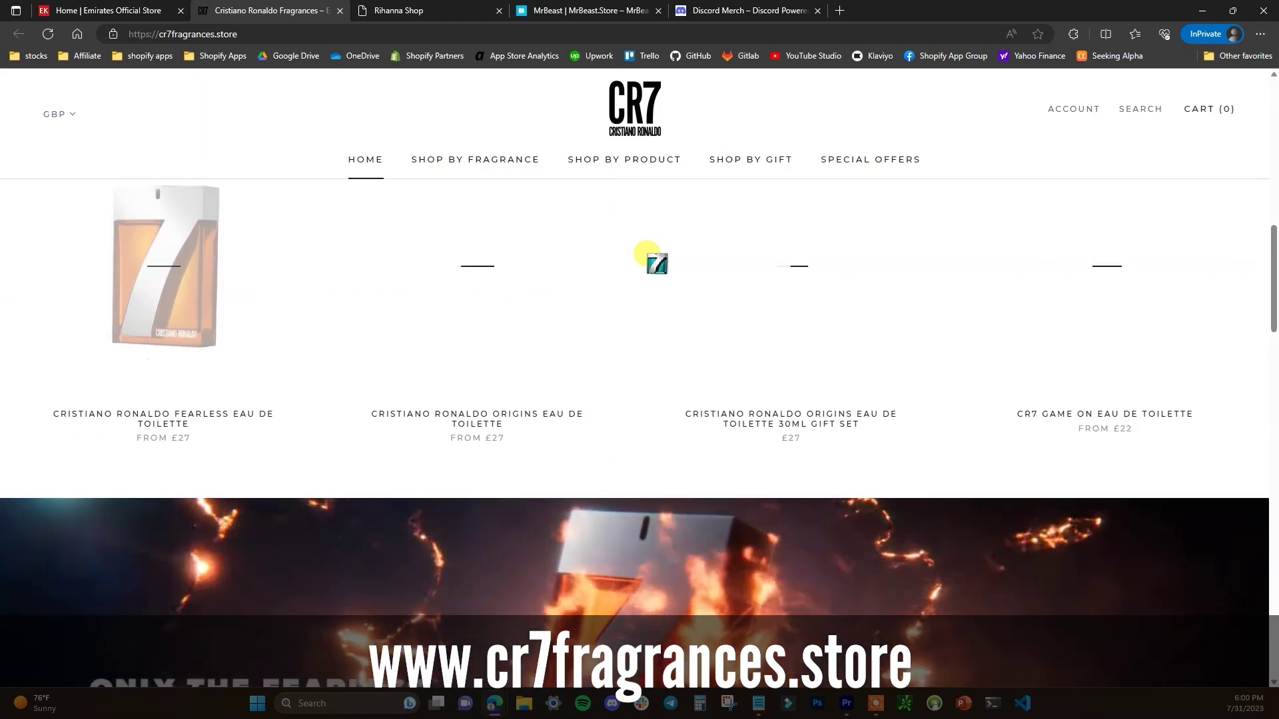
pyautogui.scroll(-17, 648, 254)
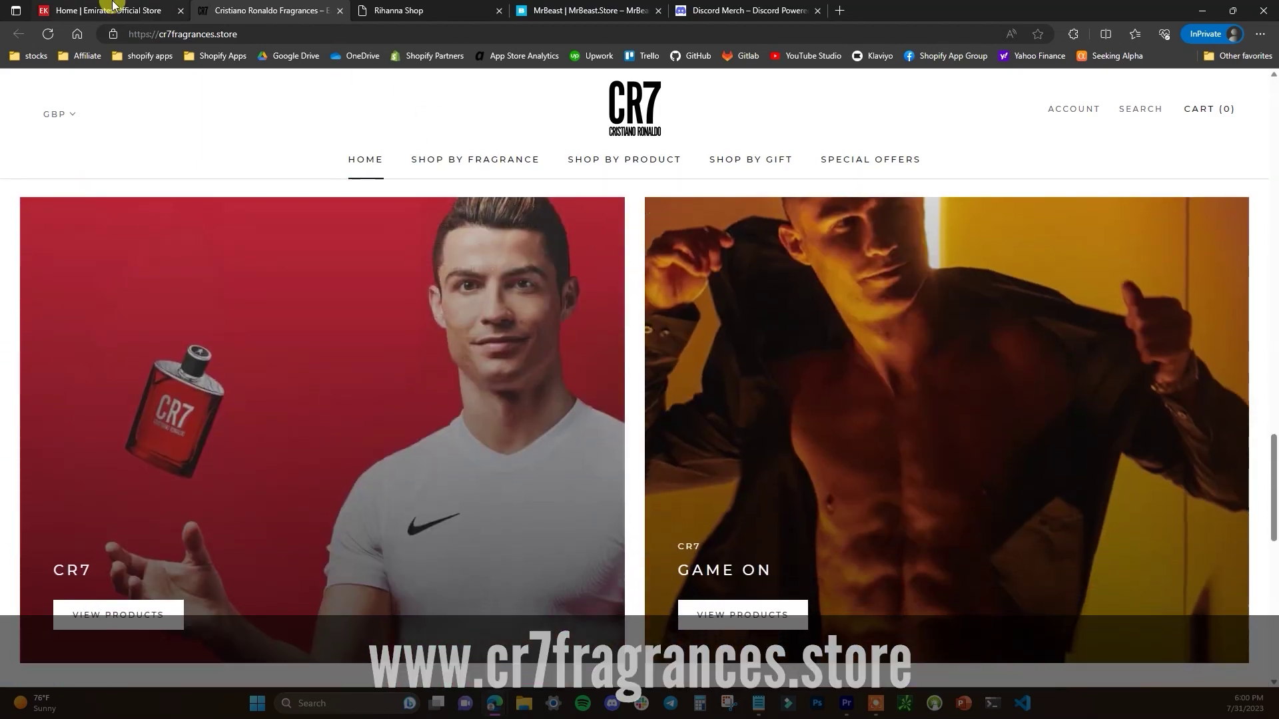
pyautogui.click(114, 7)
pyautogui.scroll(-15, 859, 246)
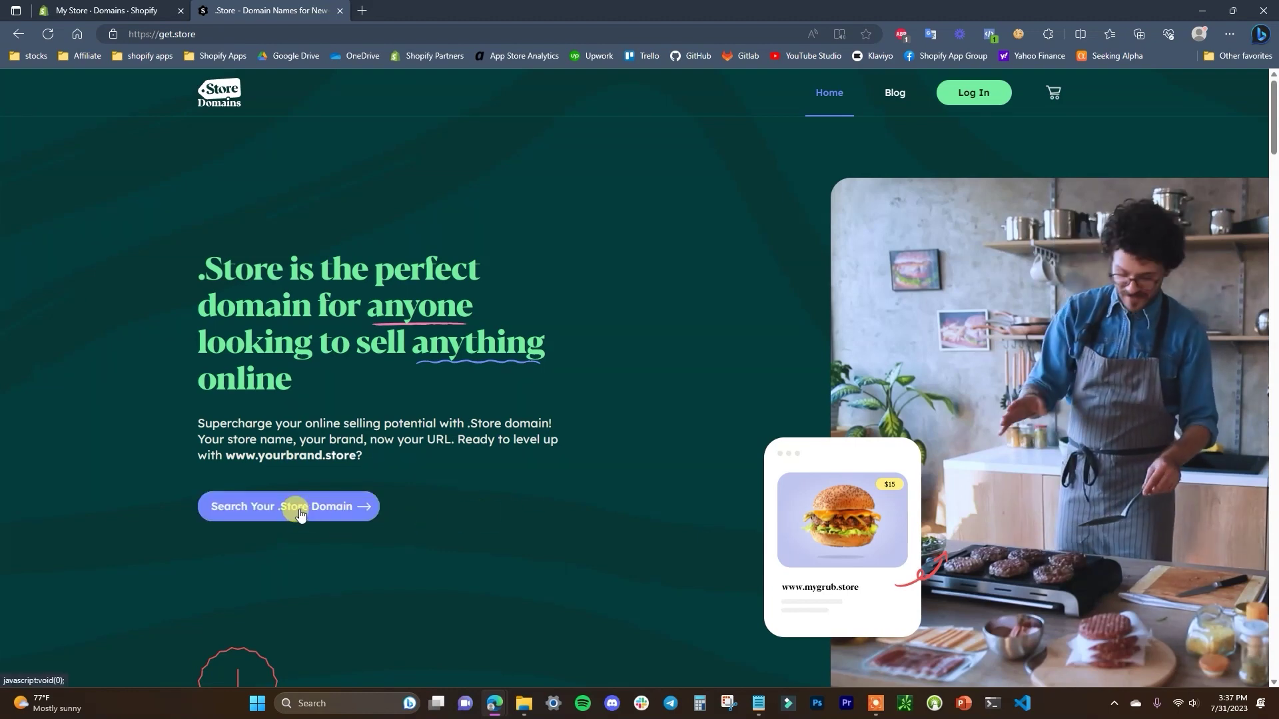
# - Search get.store for the domain name demoskincare, and add demoskincare.store to the cart for 1 year
pyautogui.scroll(-10, 280, 510)
pyautogui.scroll(-8, 659, 468)
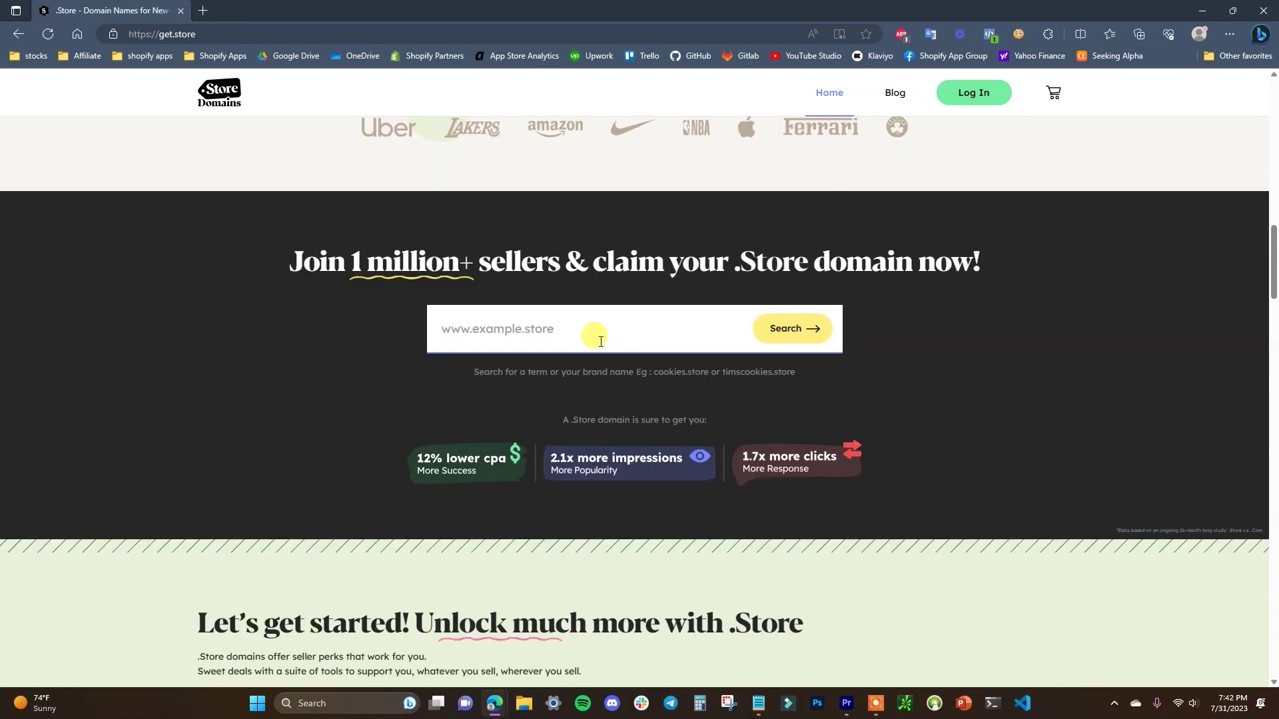
pyautogui.write('demoskincare')
pyautogui.click(802, 336)
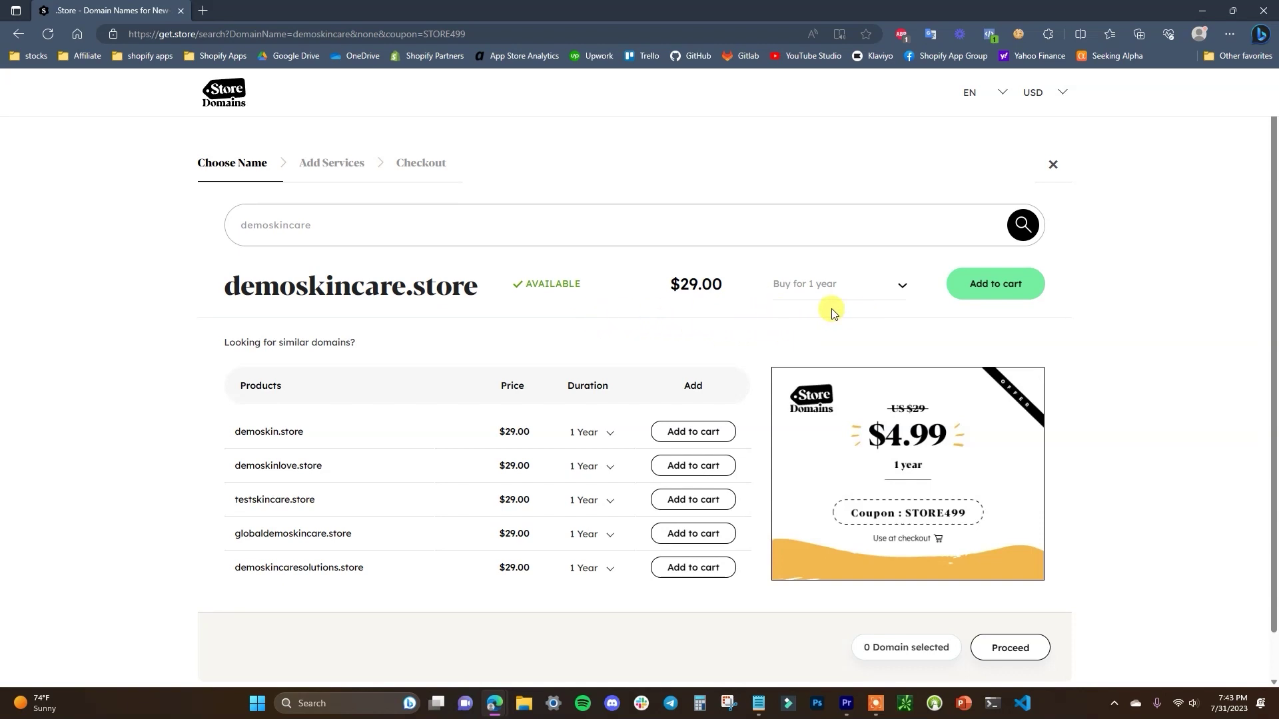
pyautogui.click(974, 295)
pyautogui.click(1006, 656)
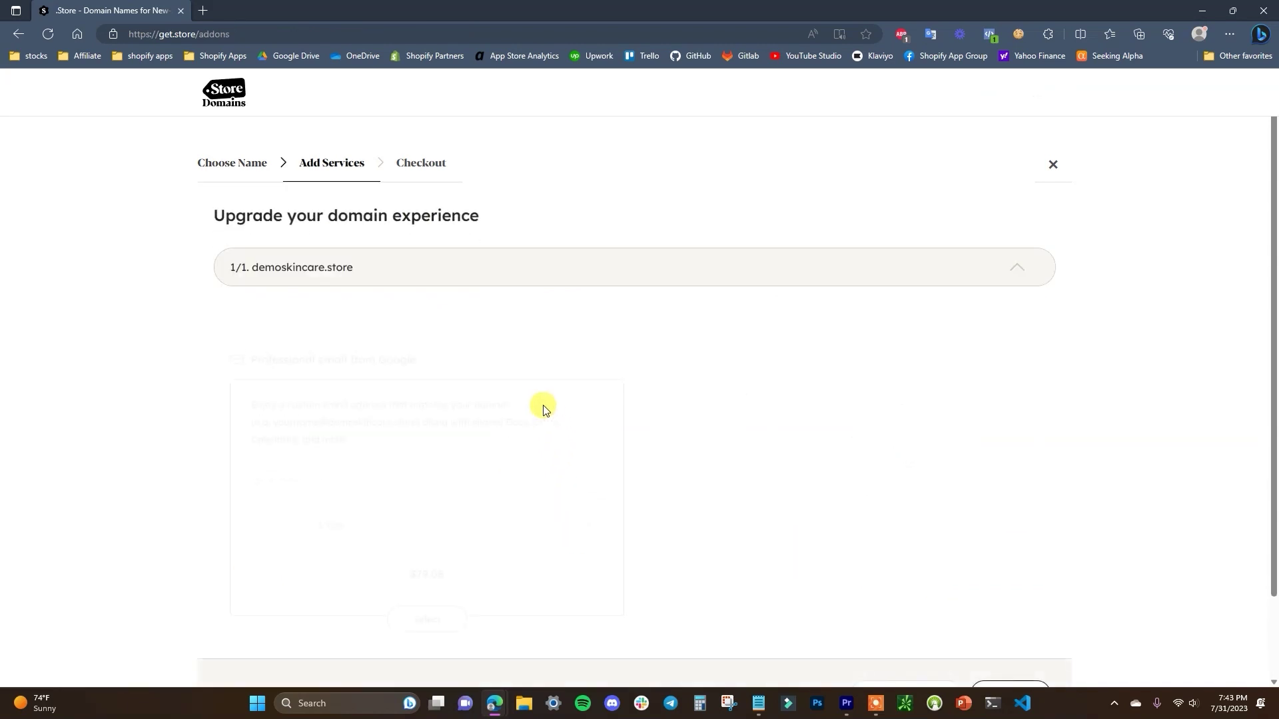
# - Continue to checkout without the email and SSL add-ons, and replace the applied coupon with cecomstore
pyautogui.scroll(-2, 619, 424)
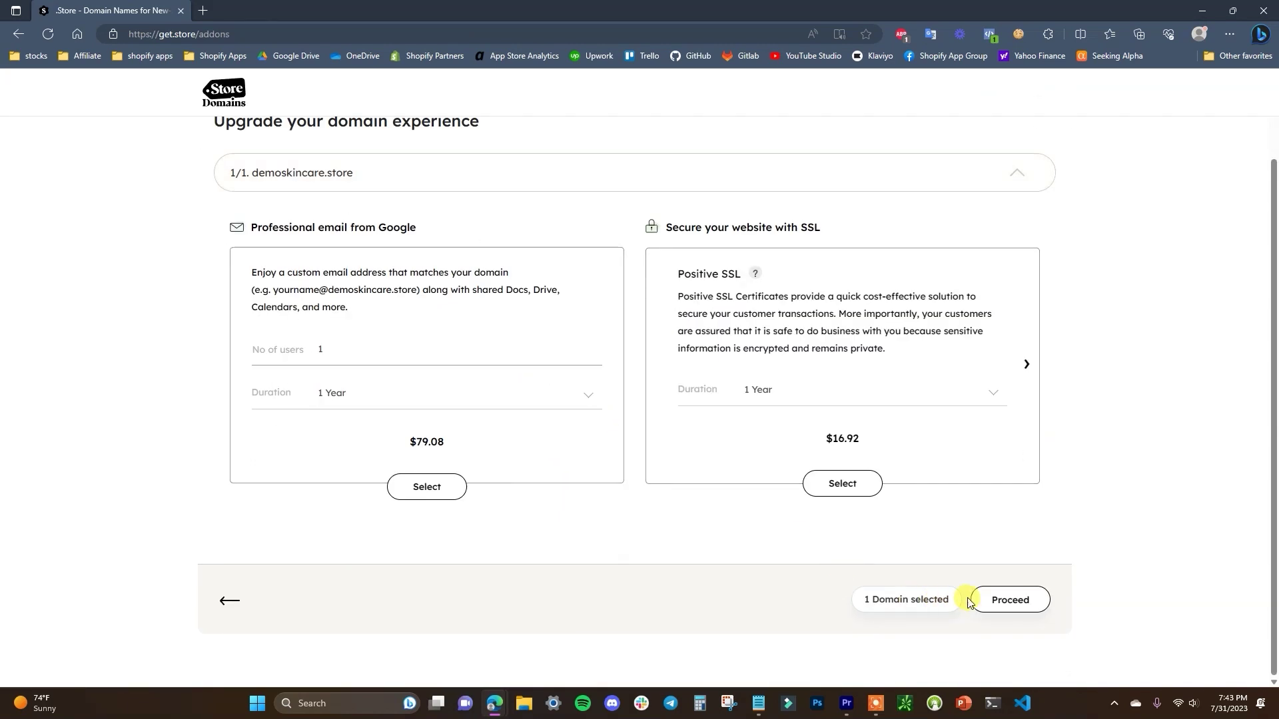
pyautogui.click(1002, 601)
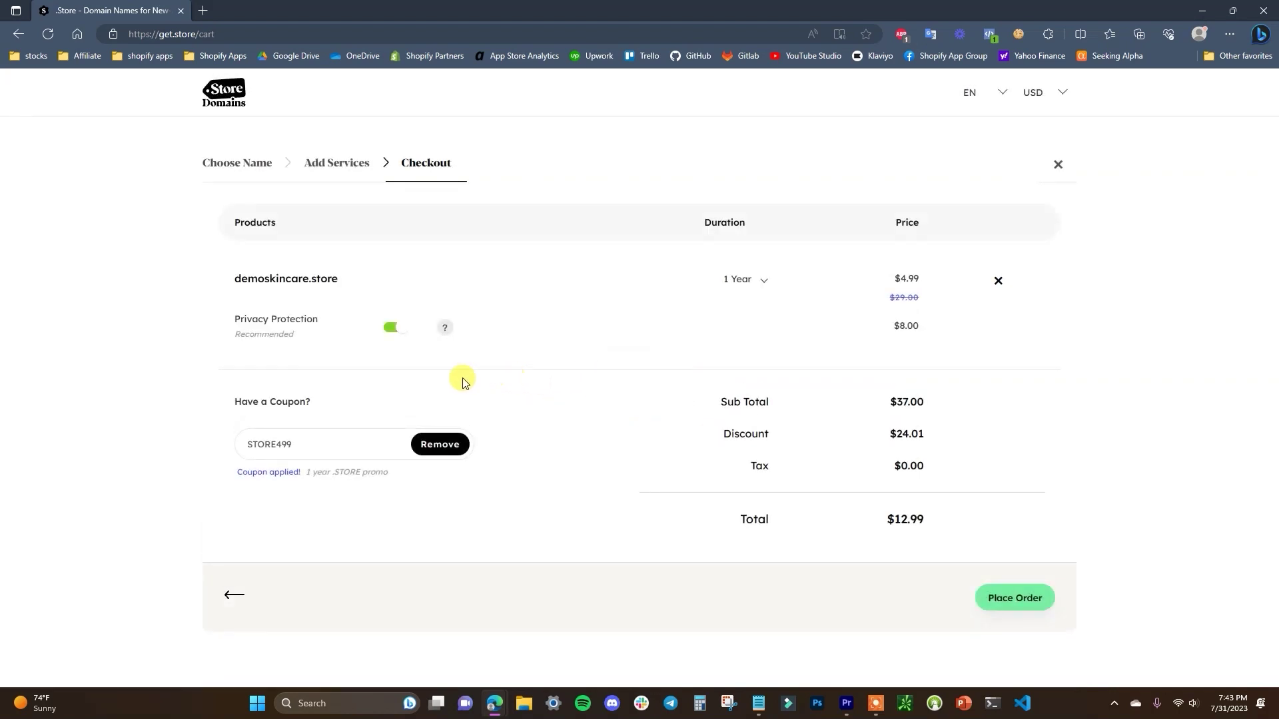
pyautogui.click(432, 443)
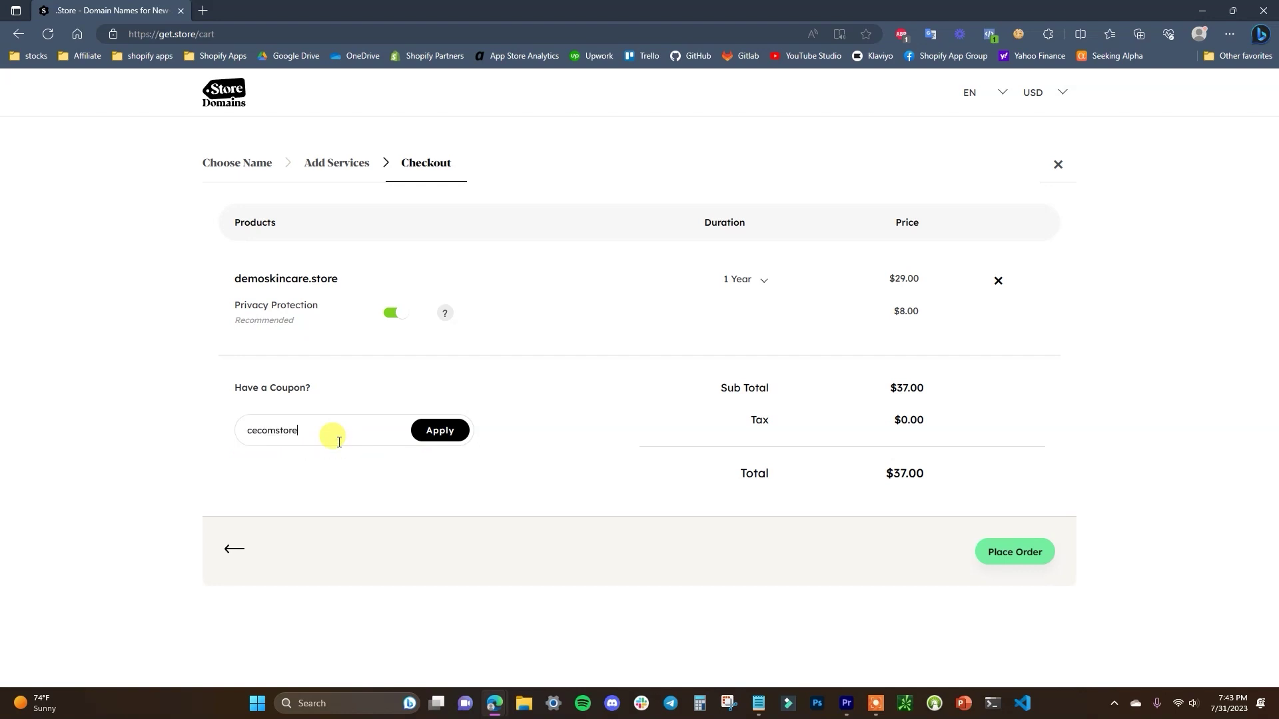
pyautogui.click(441, 434)
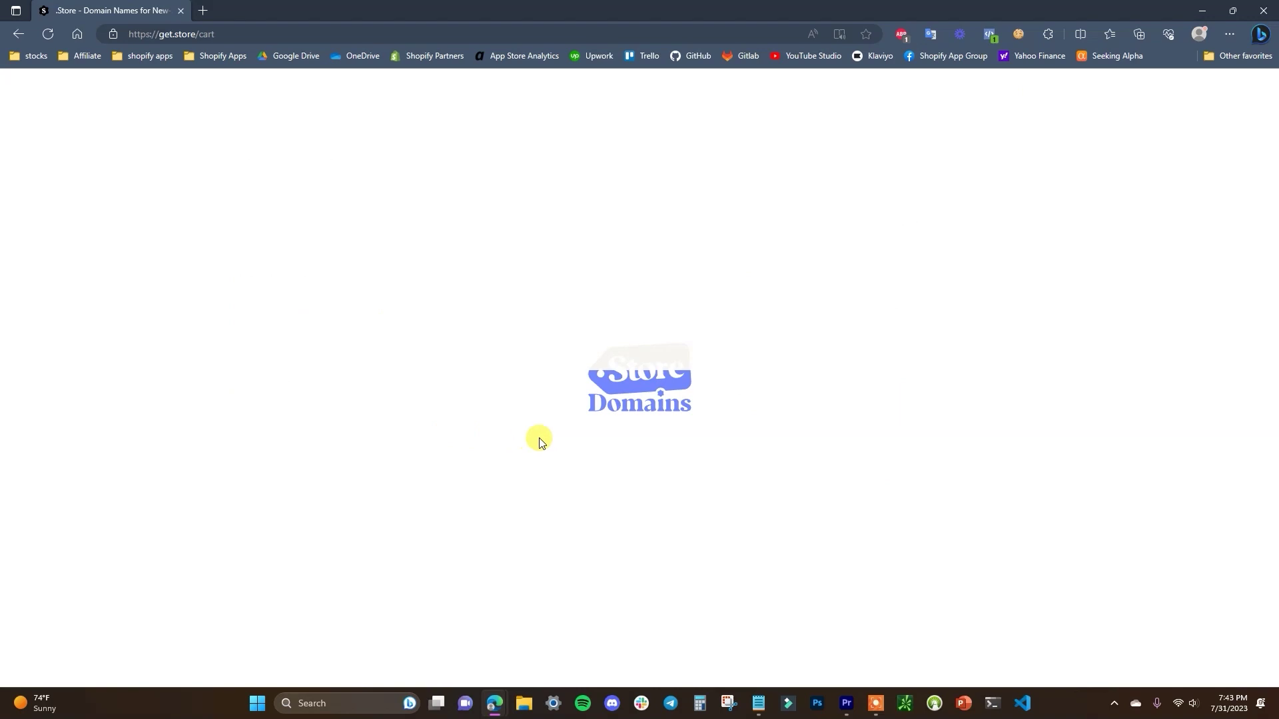
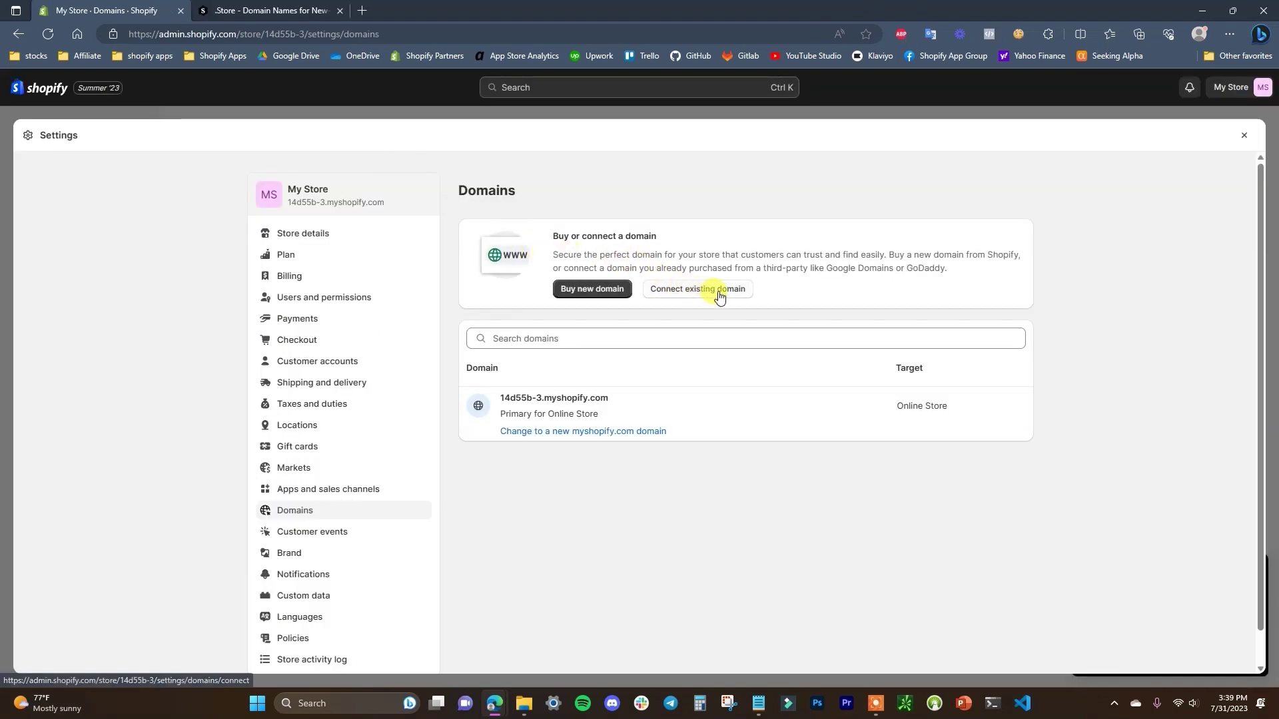
# - In the Shopify Domains settings, view the form for connecting an existing domain, and return to the admin home
pyautogui.click(720, 297)
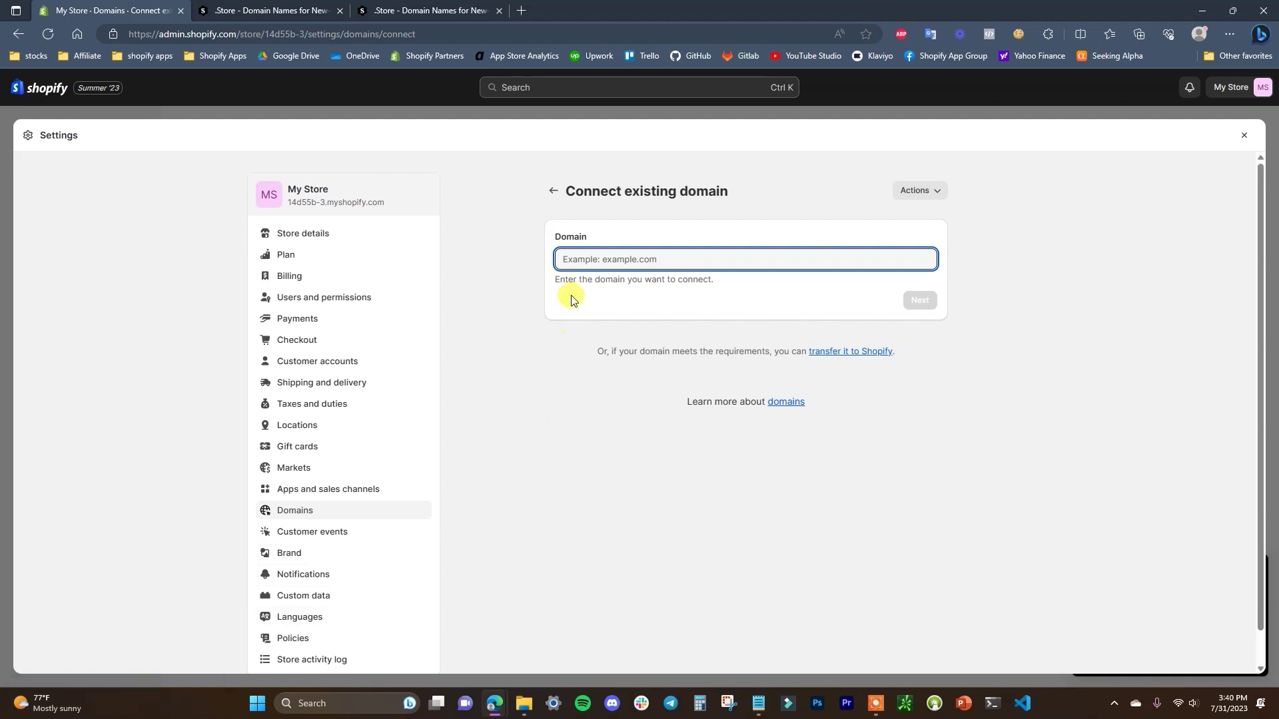
pyautogui.click(548, 193)
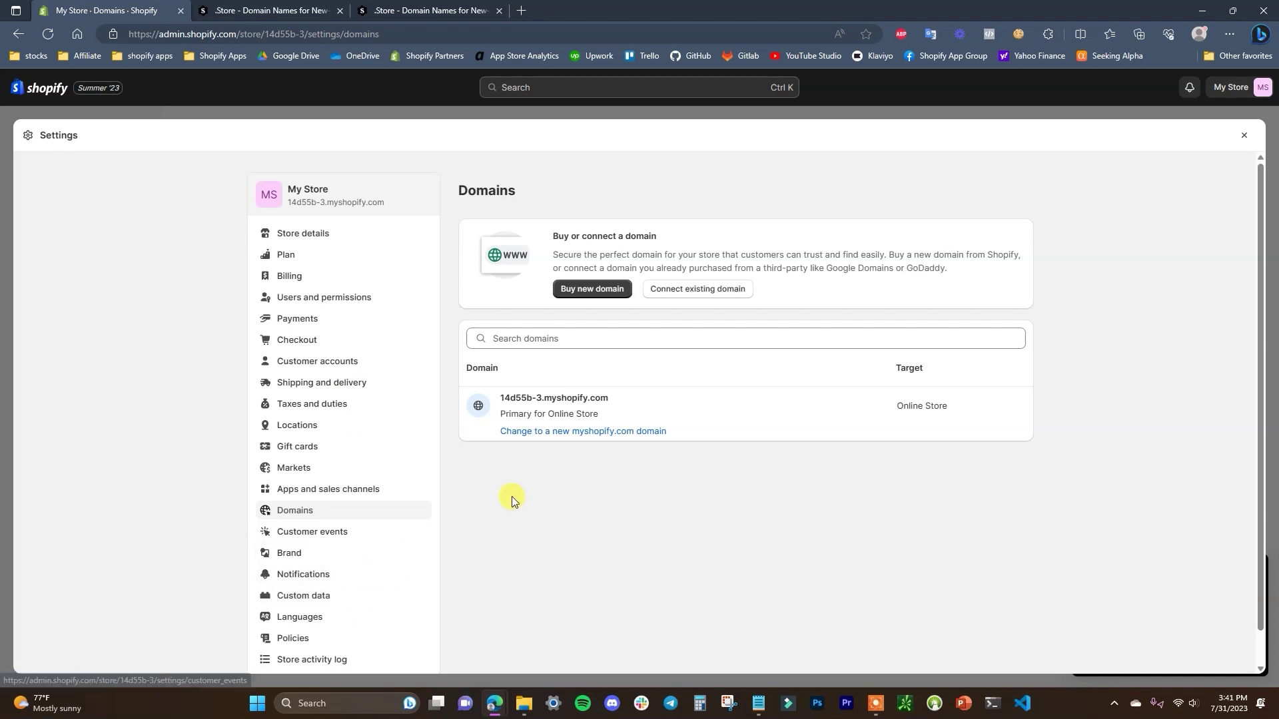
pyautogui.click(1243, 137)
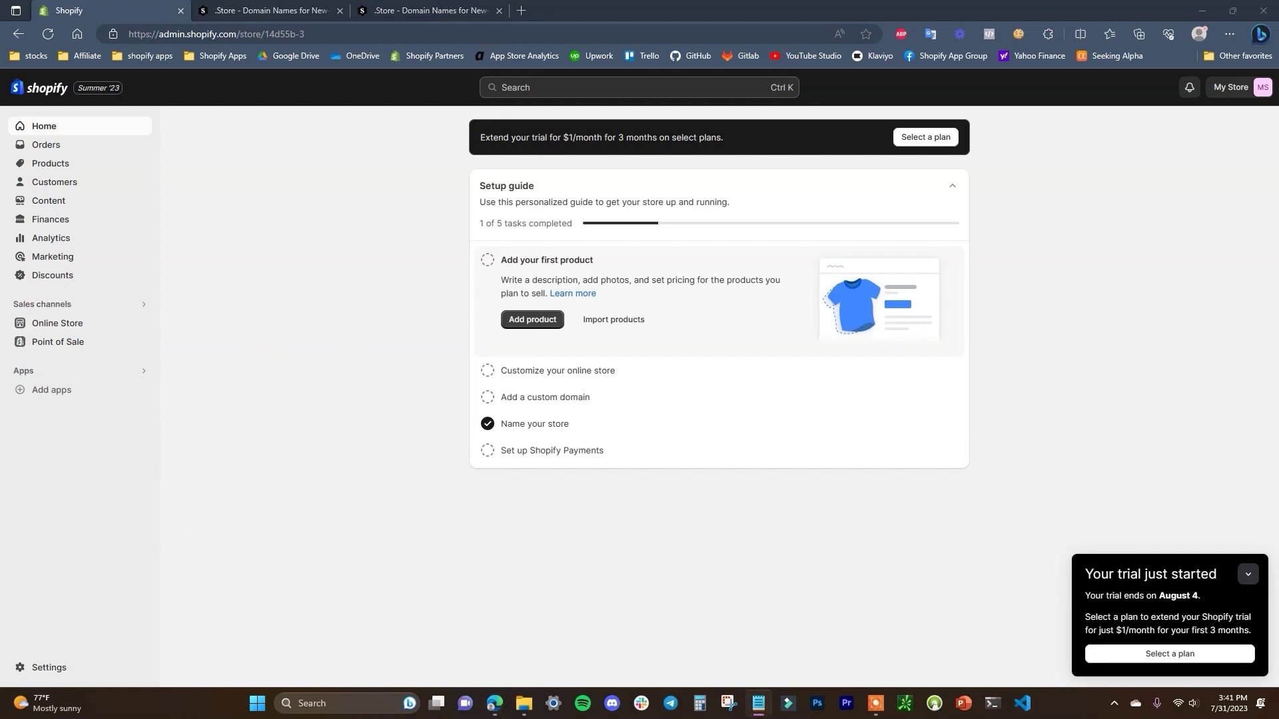
# - Open the Online Store themes, collapse the trial notice, and look through the popular free themes
pyautogui.click(97, 329)
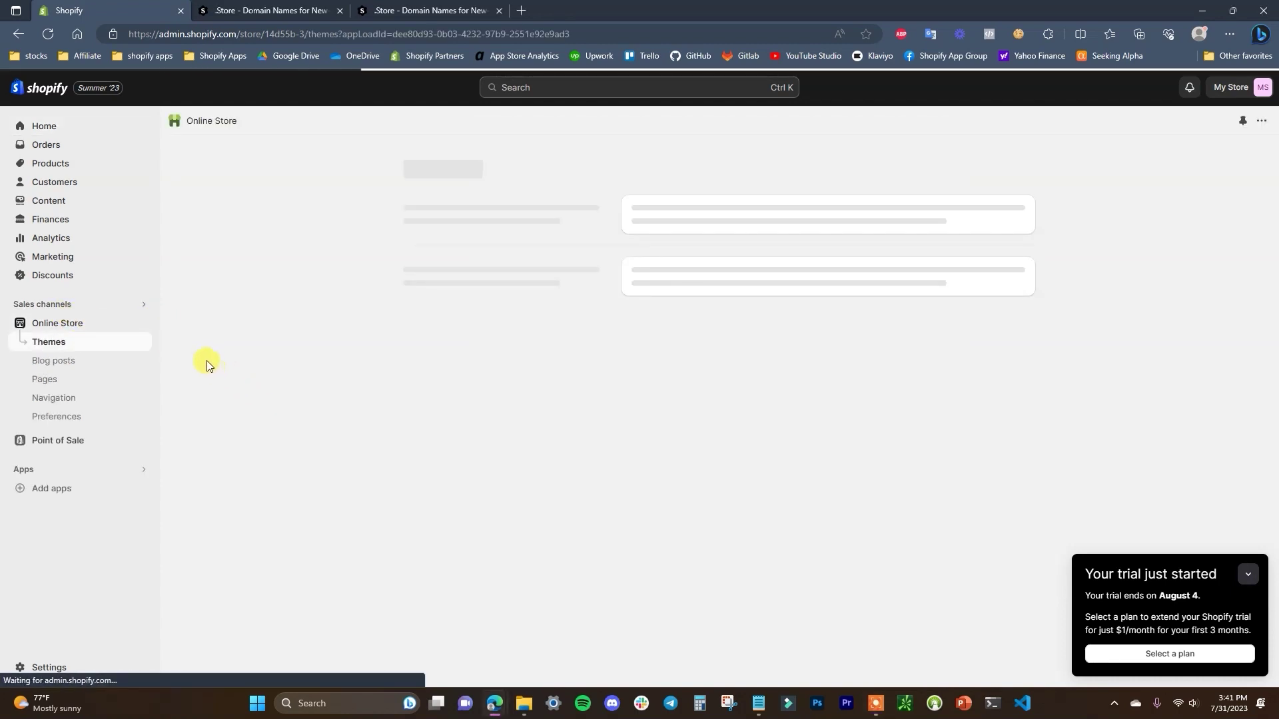
pyautogui.click(1248, 574)
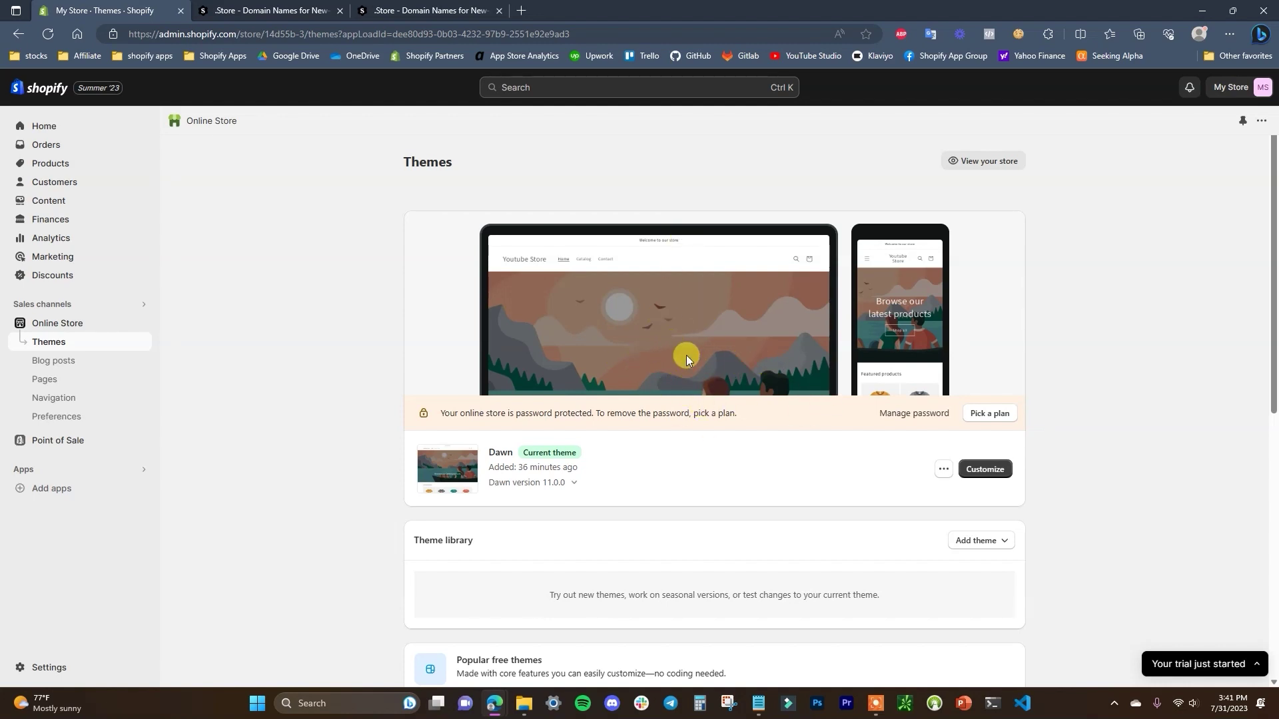
pyautogui.scroll(-8, 686, 360)
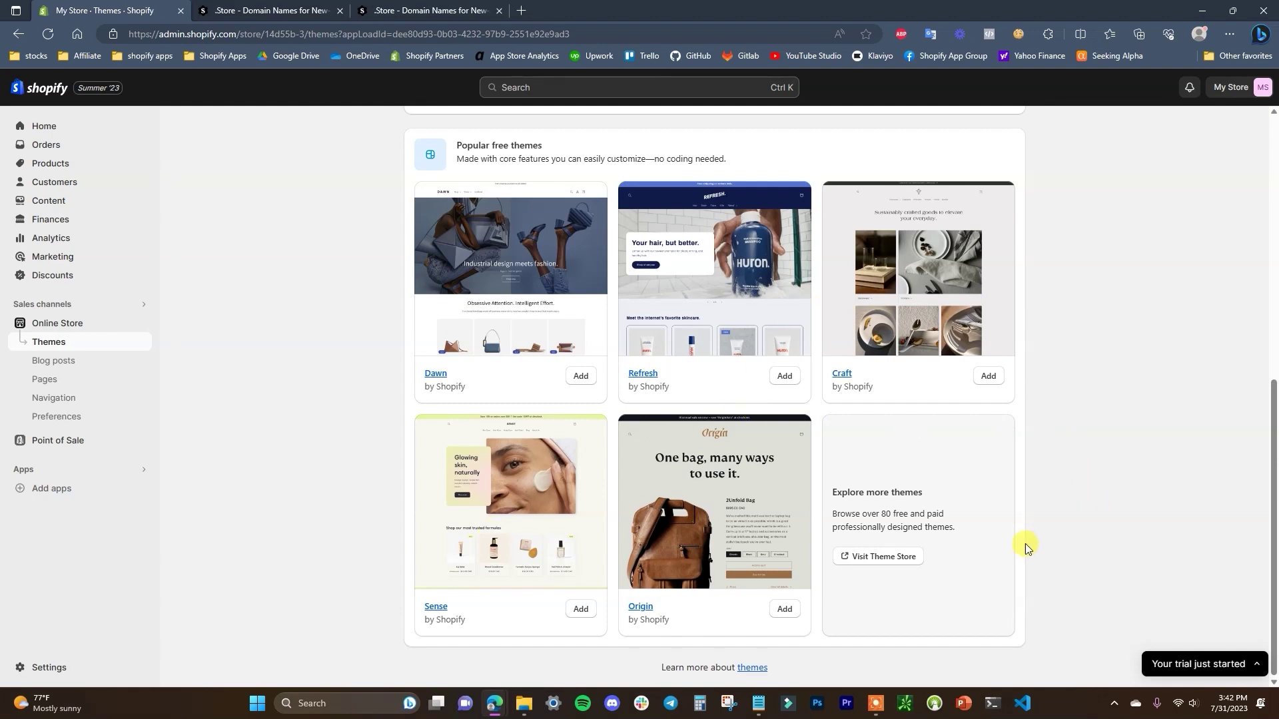
# - Browse the listings in the Shopify Theme Store and open the Gem theme's page
pyautogui.click(886, 564)
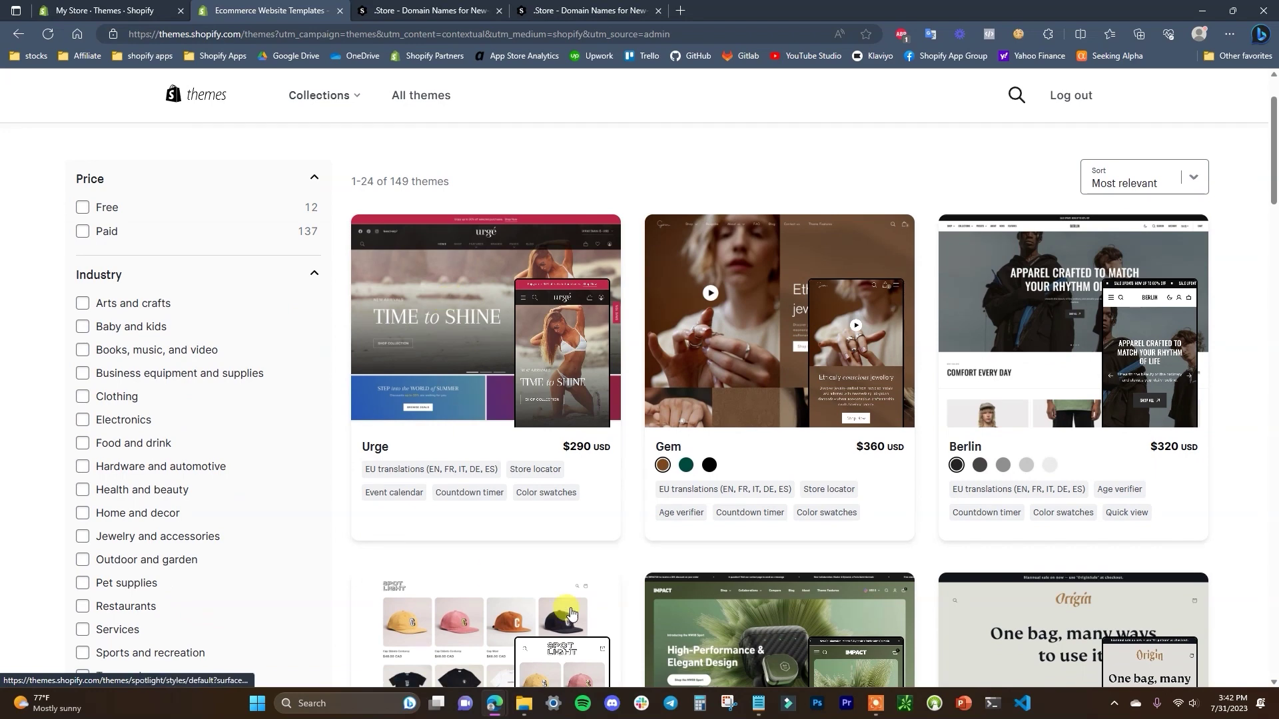
pyautogui.scroll(-3, 380, 399)
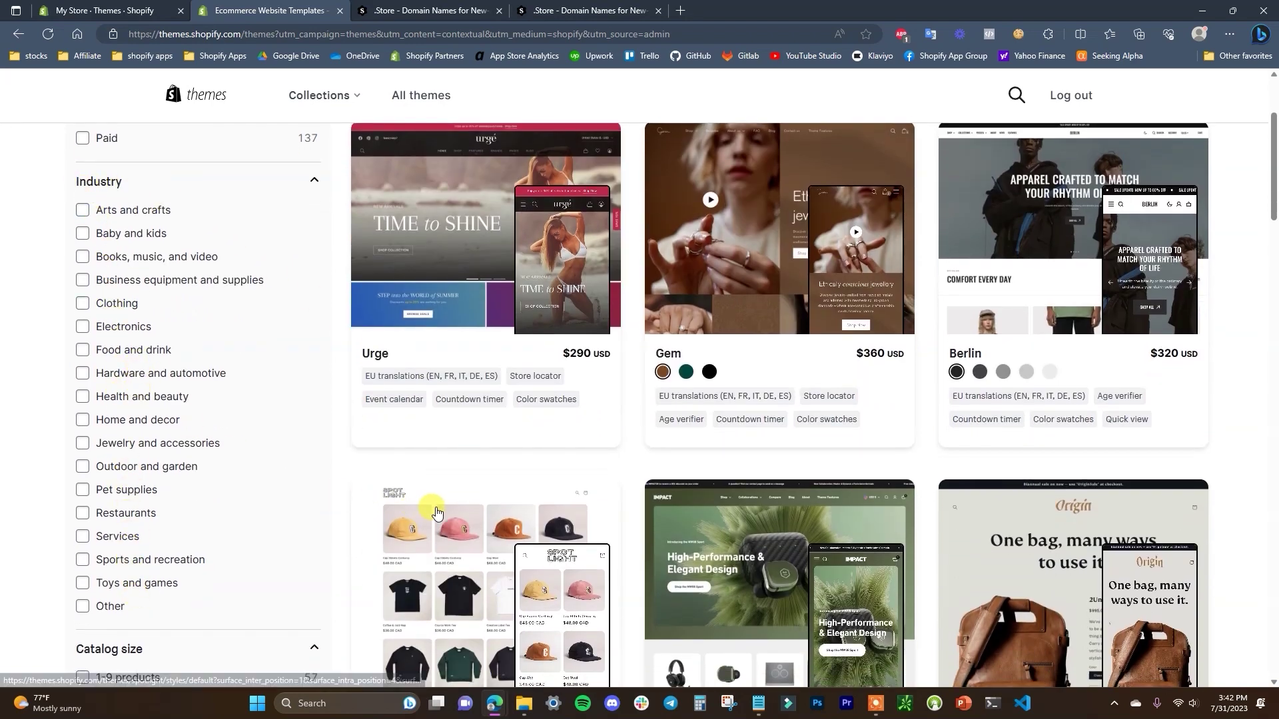
pyautogui.scroll(2, 420, 506)
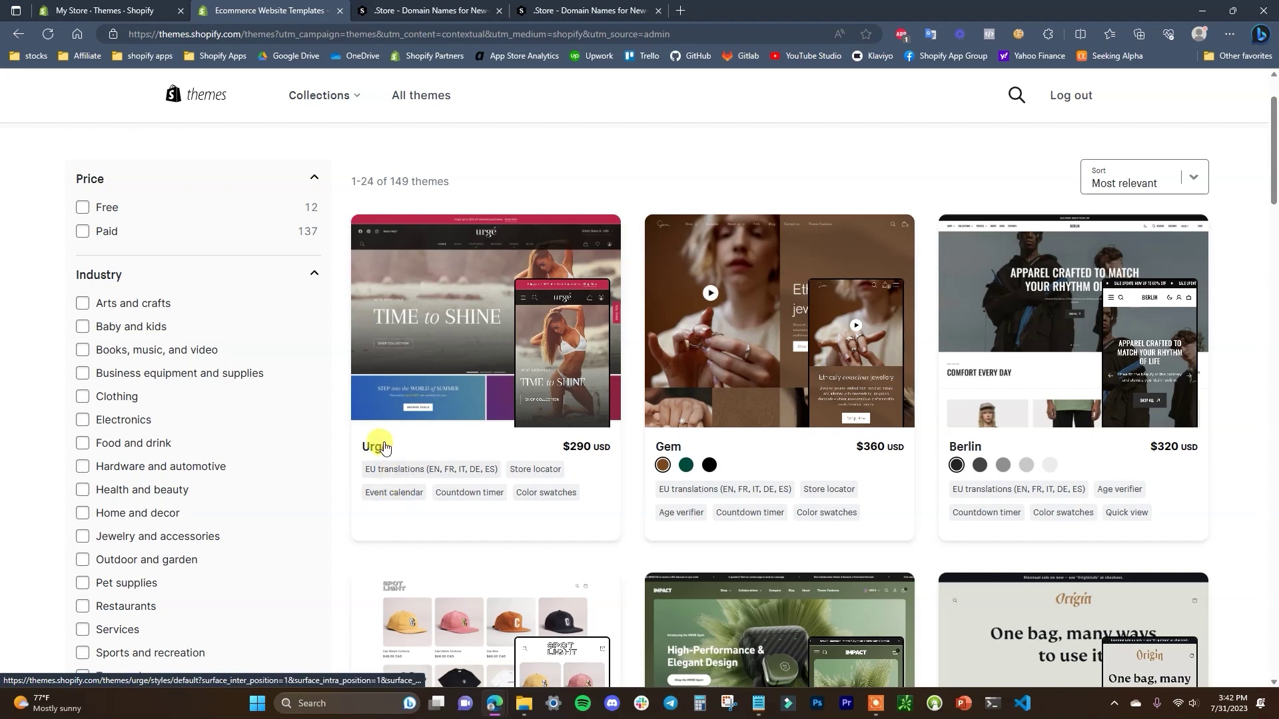
pyautogui.click(667, 447)
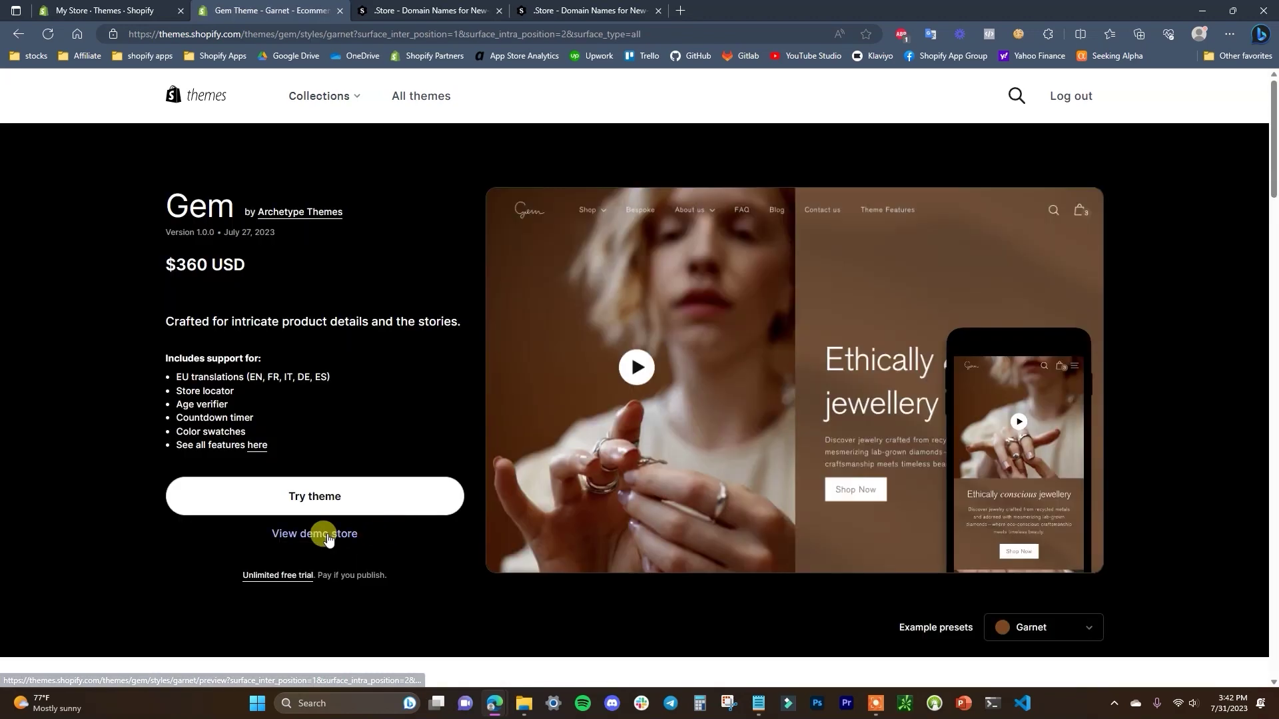
# - Preview the Gem theme's demo store in the Garnet style, and return to the theme's page
pyautogui.click(323, 532)
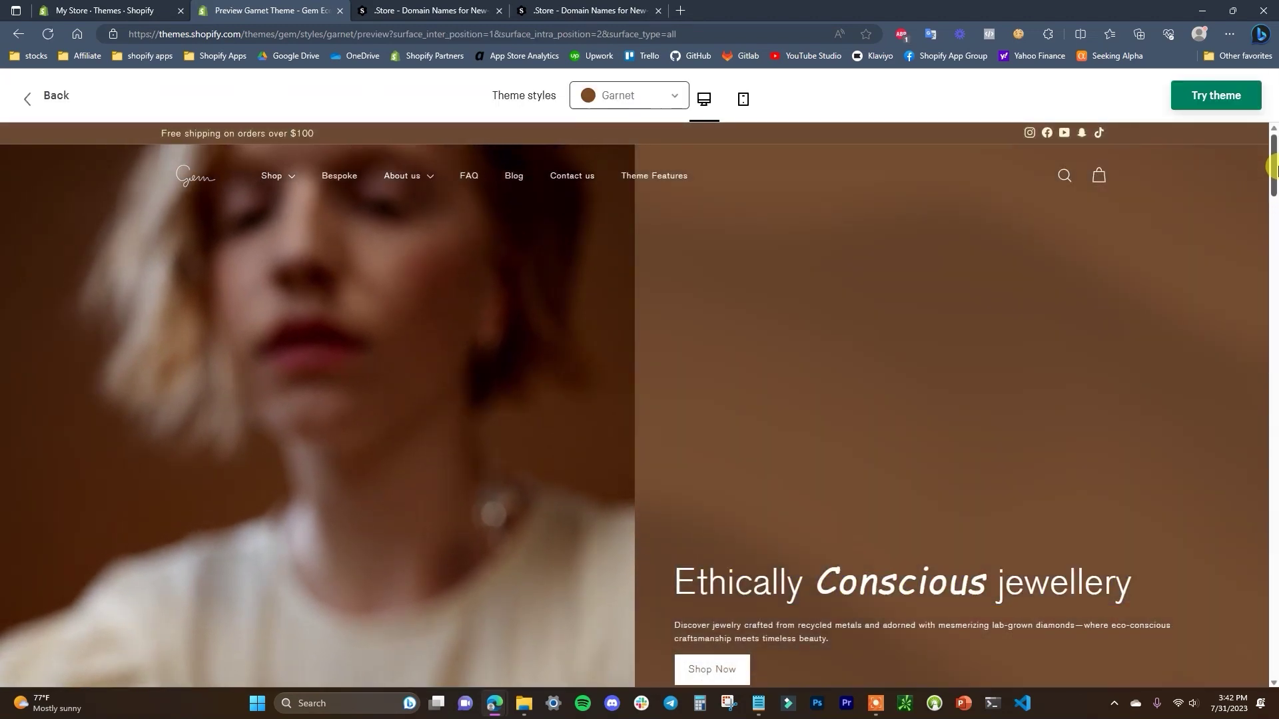
pyautogui.moveTo(1271, 157); pyautogui.dragTo(1248, 480)
pyautogui.click(847, 306)
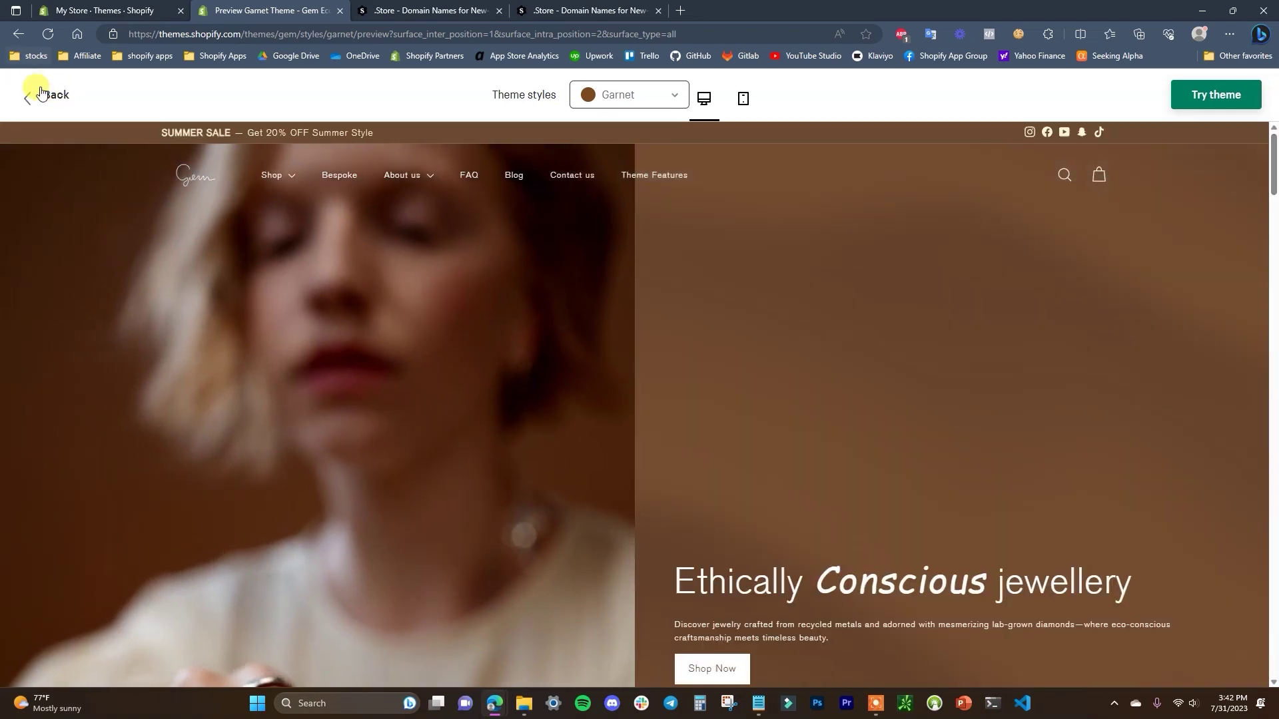
pyautogui.click(40, 94)
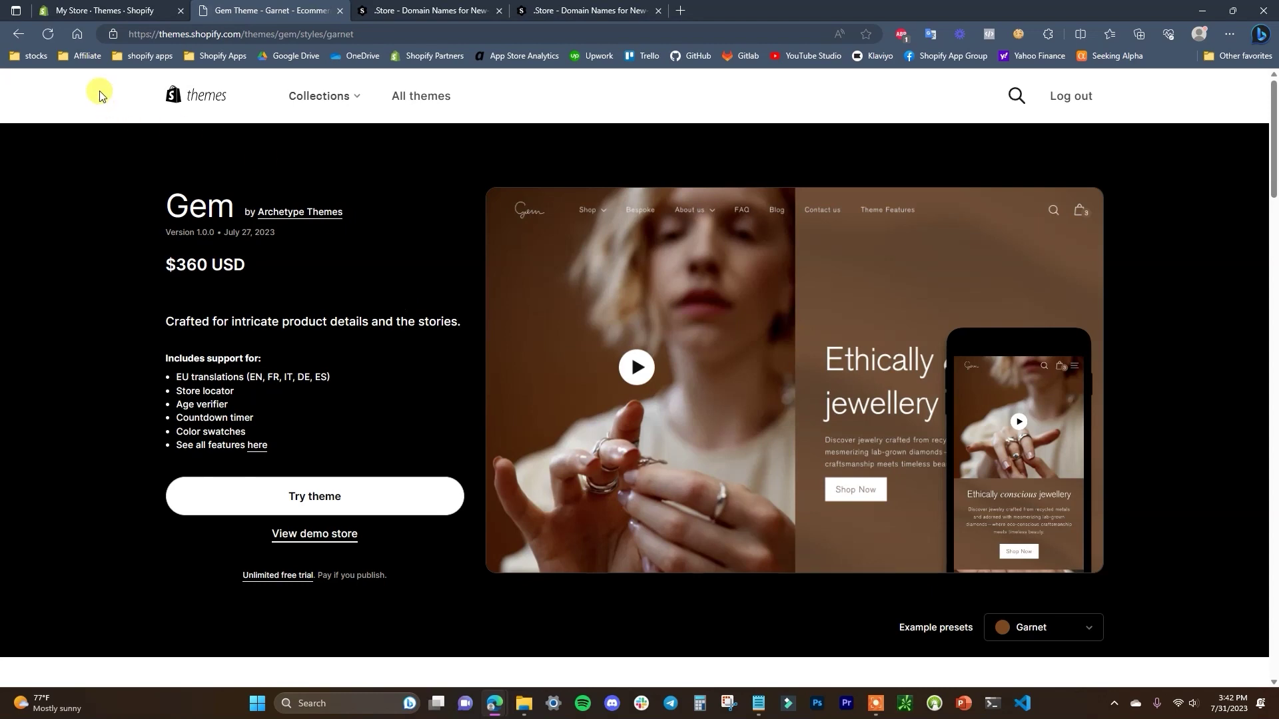
pyautogui.click(18, 34)
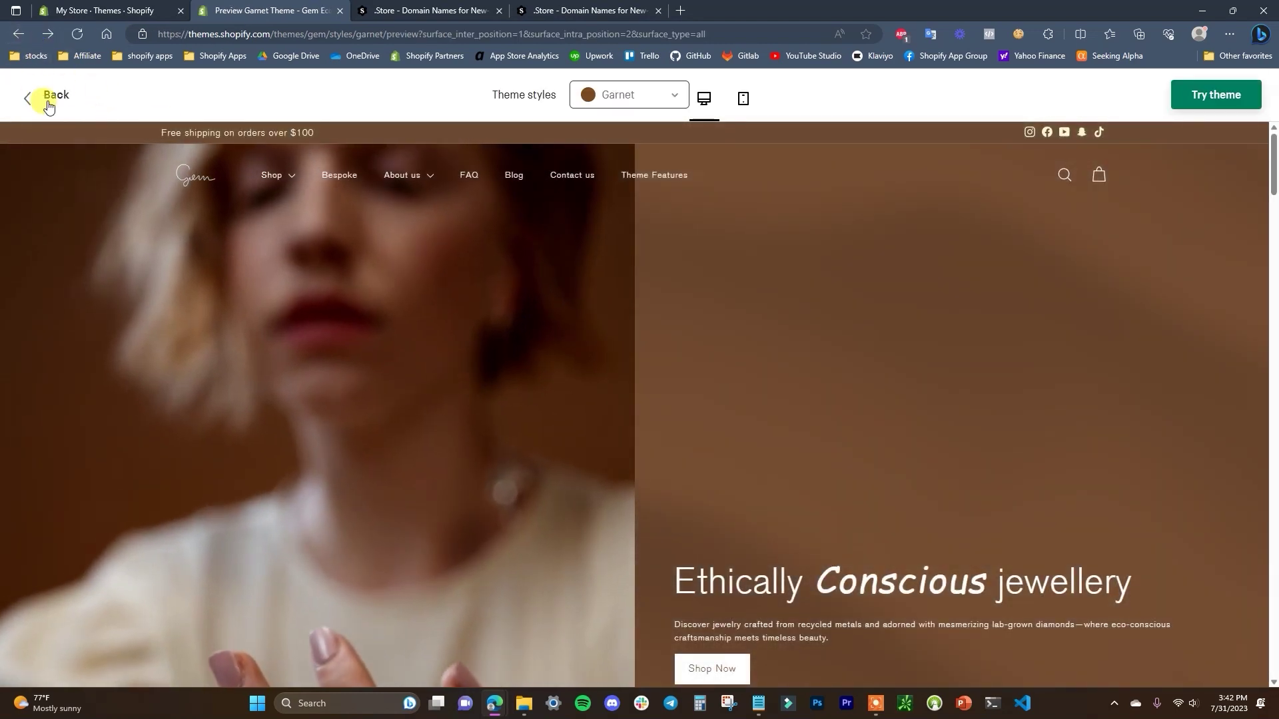
pyautogui.click(56, 94)
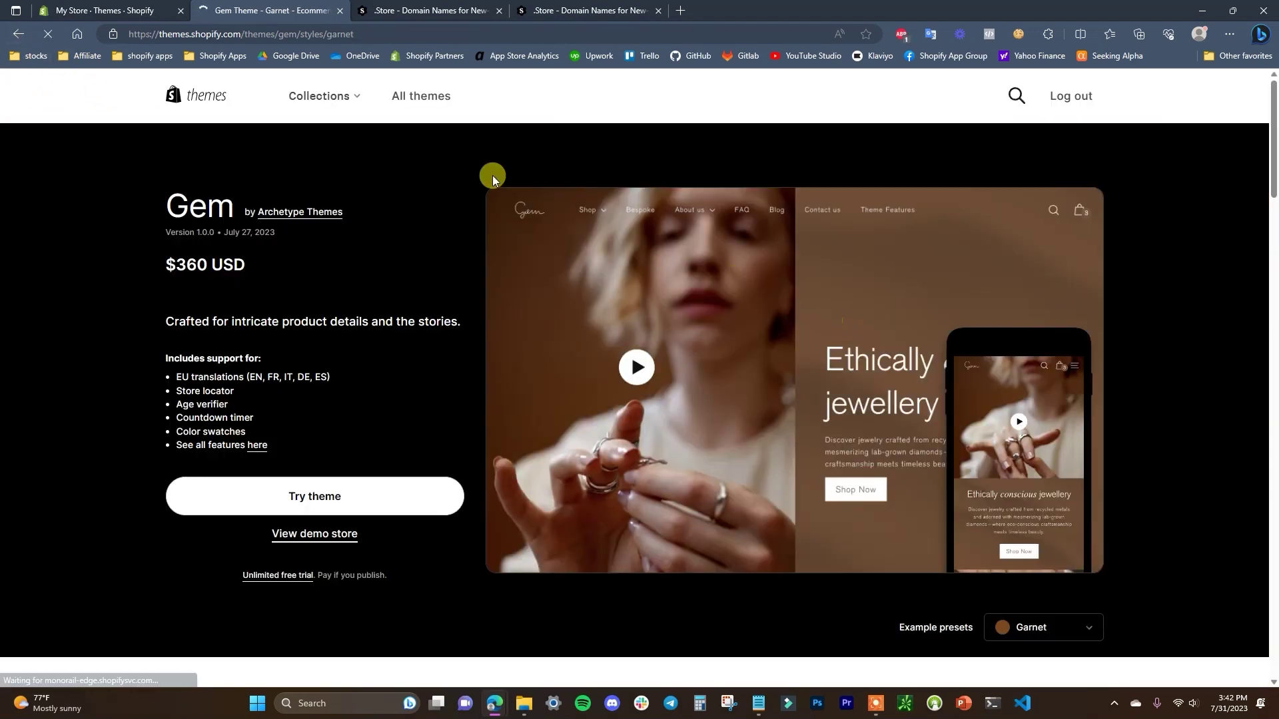
pyautogui.click(354, 97)
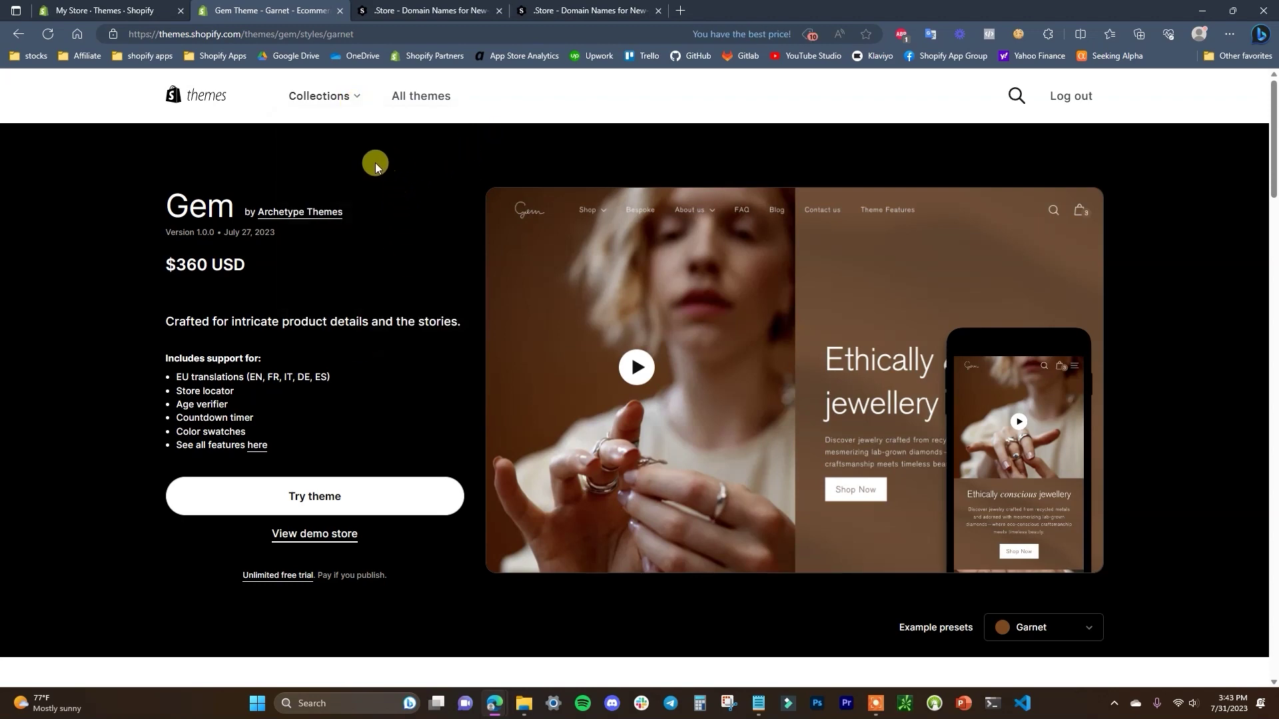
# - Return to the store's Themes page, go back to the current Dawn theme, and close the Theme Store page
pyautogui.hotkey('ctrl', 'shift', 'Tab')
pyautogui.scroll(4, 985, 505)
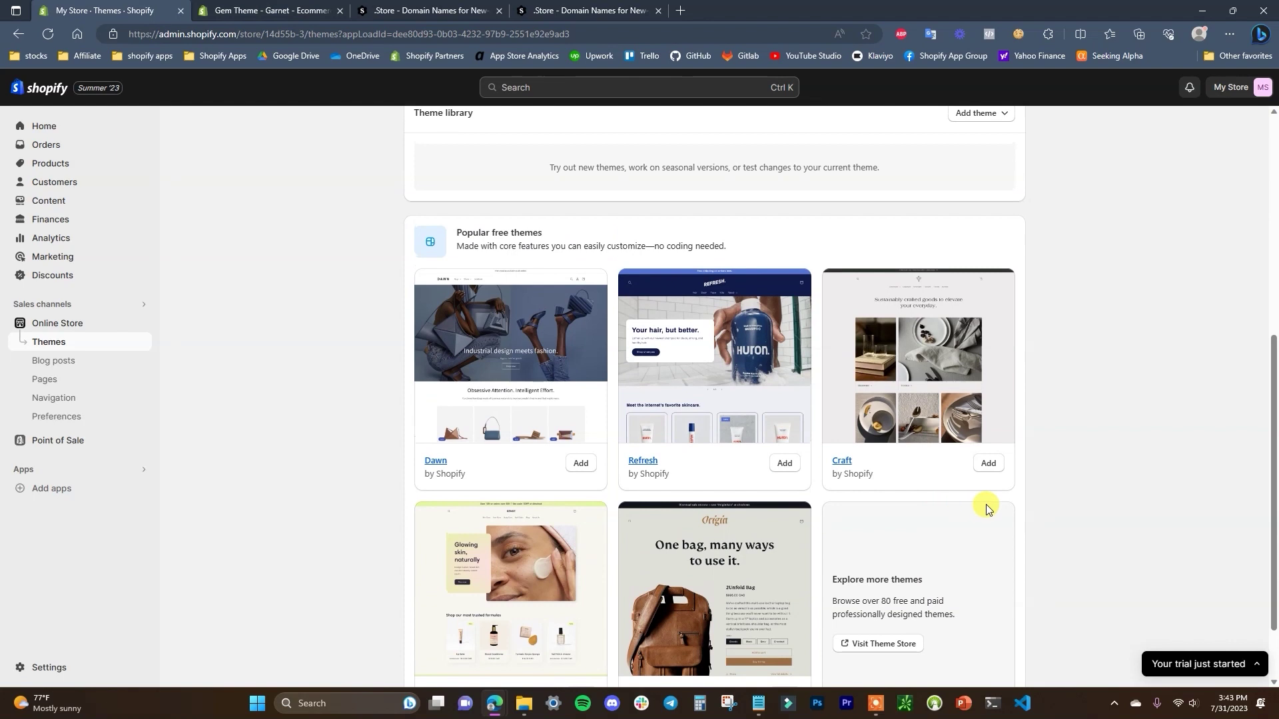
pyautogui.scroll(1, 1019, 437)
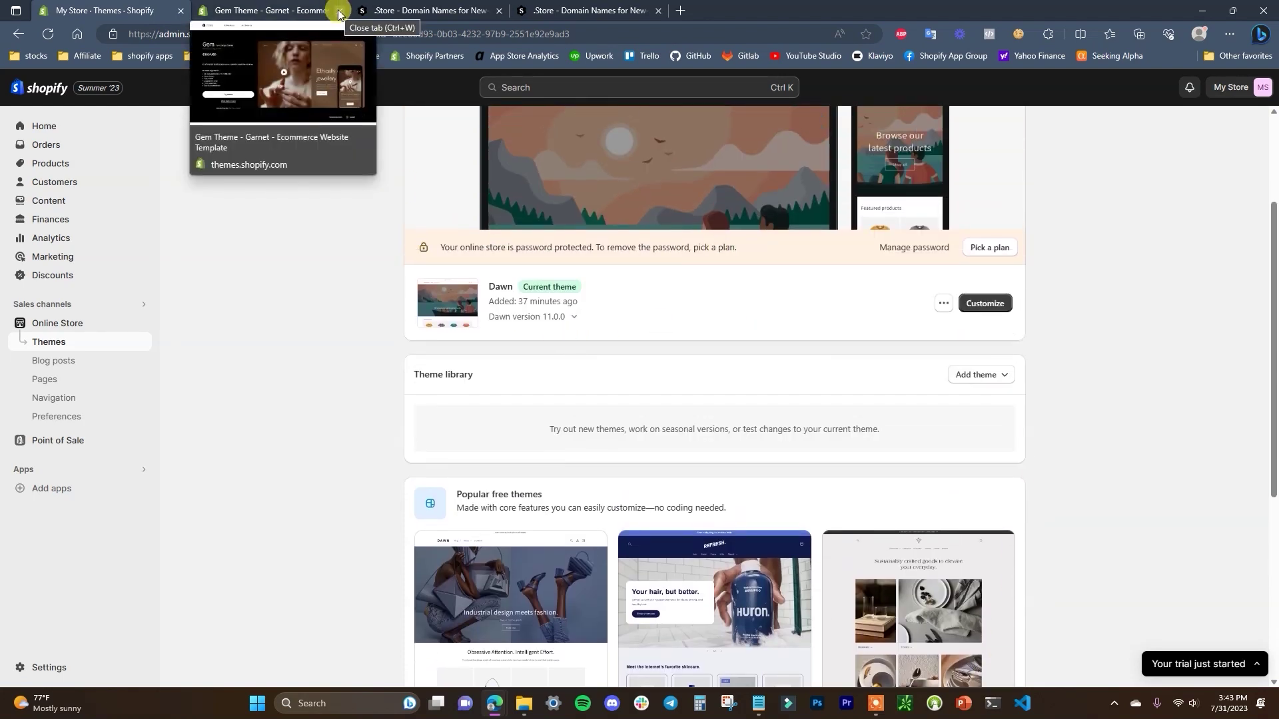
pyautogui.scroll(1, 815, 333)
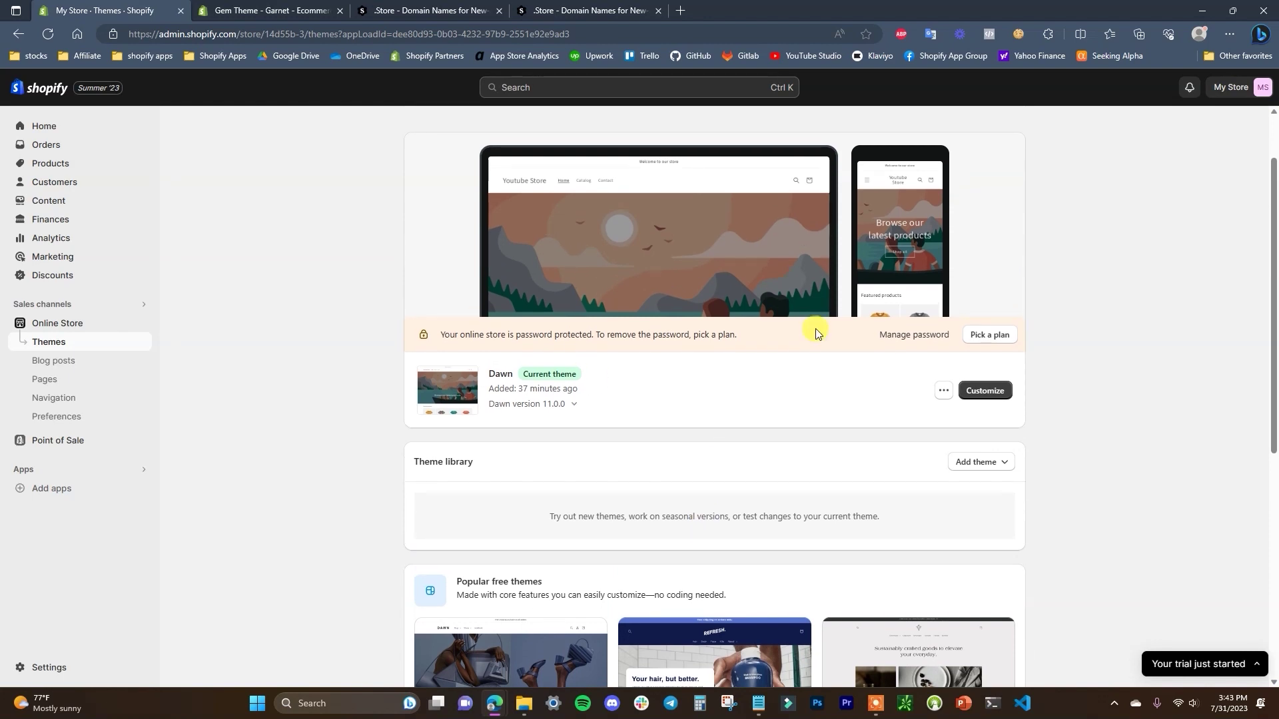
pyautogui.scroll(1, 619, 328)
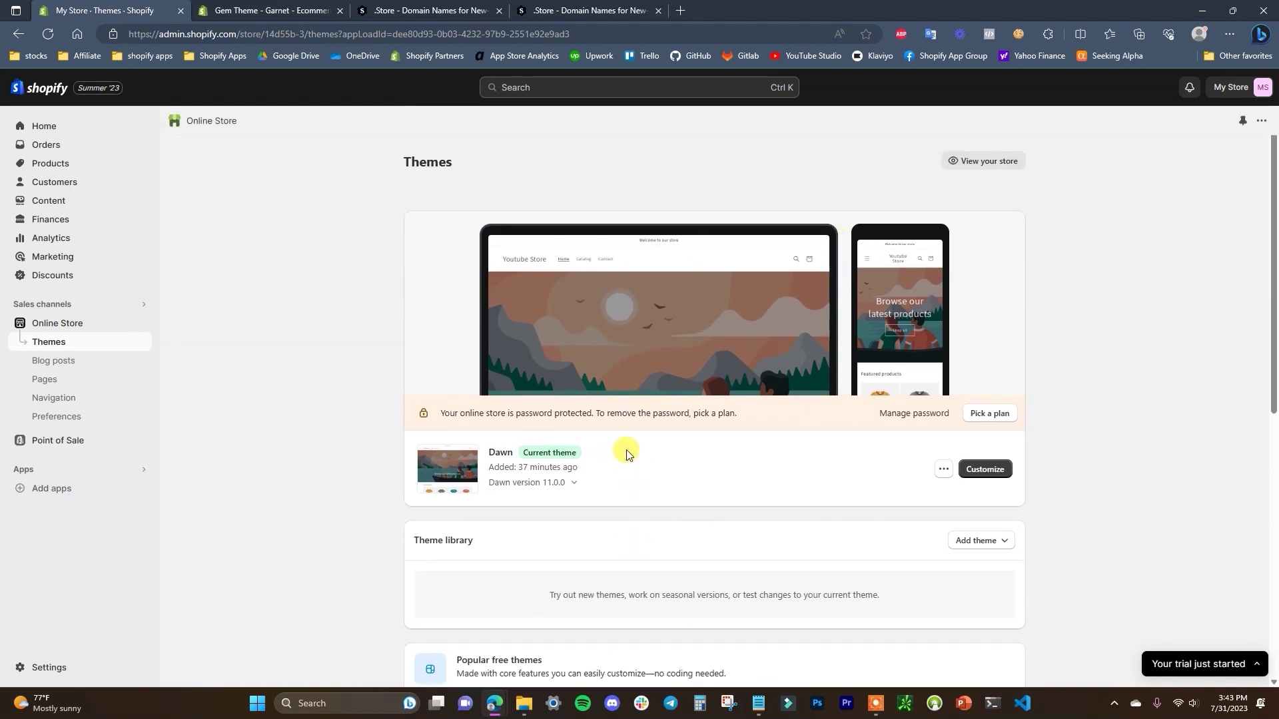
pyautogui.click(340, 11)
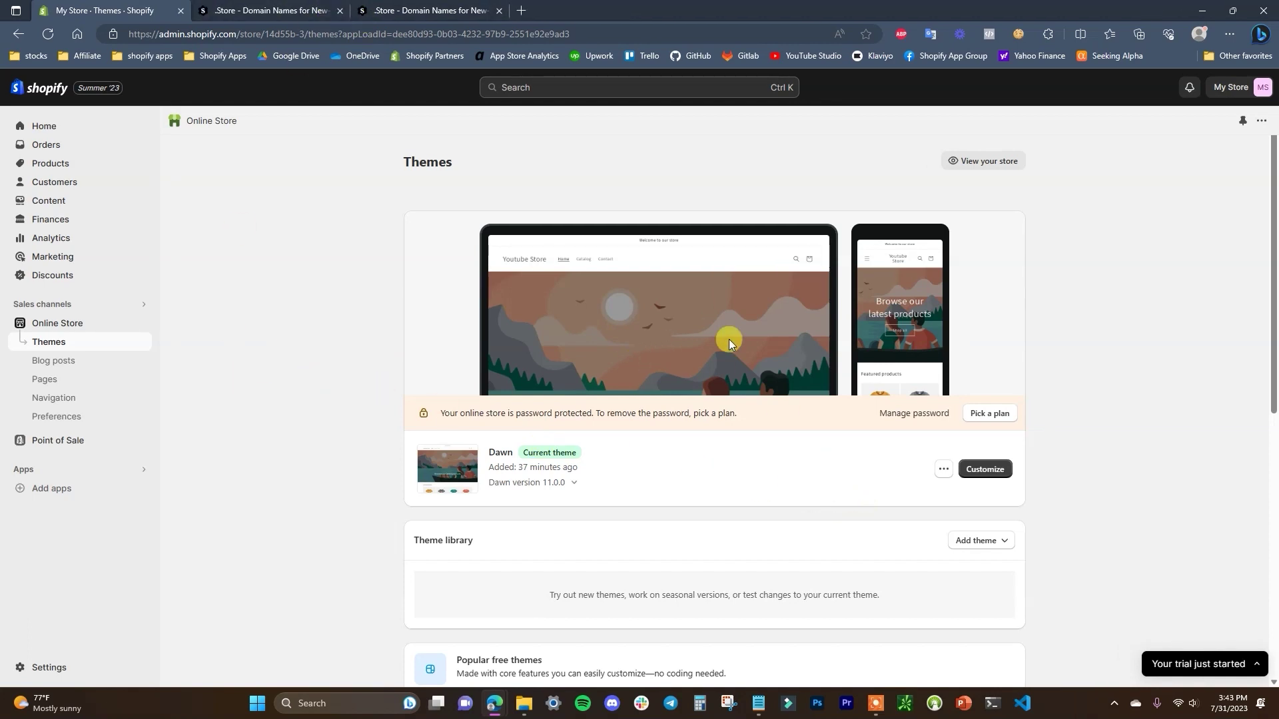
# - Open the Dawn theme for customizing and show its home page in the mobile preview
pyautogui.click(996, 475)
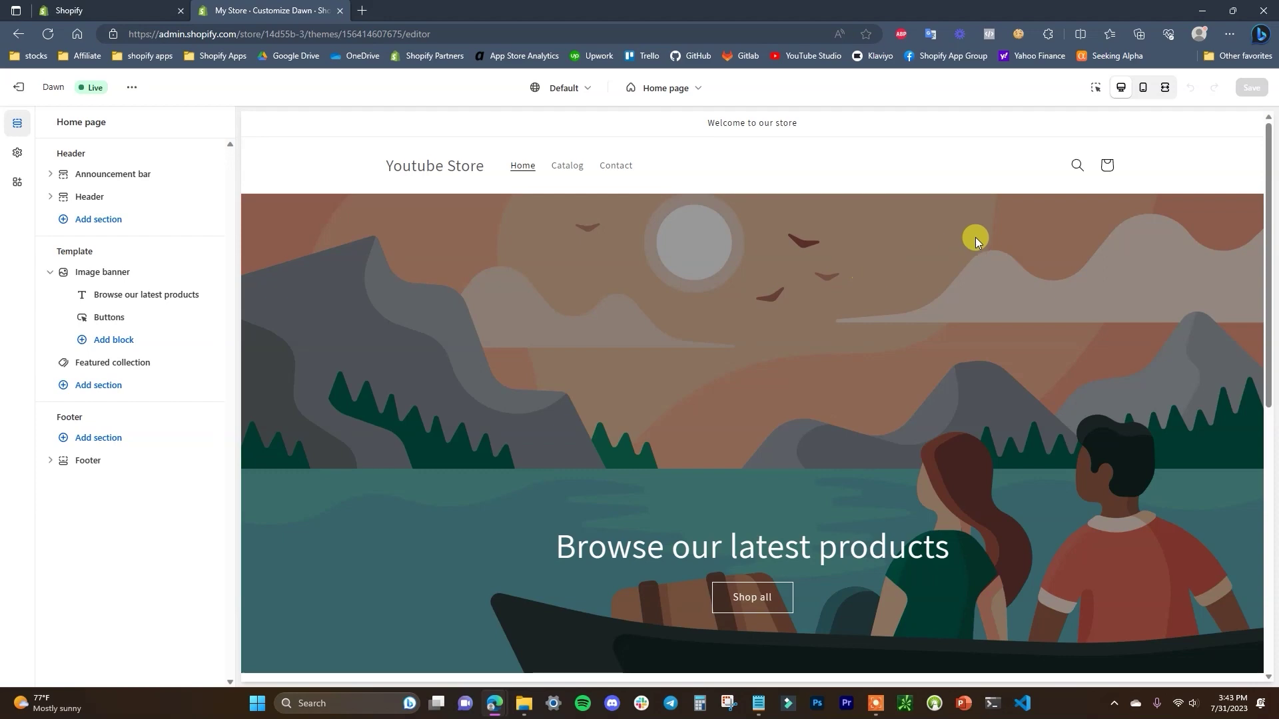
pyautogui.click(1136, 97)
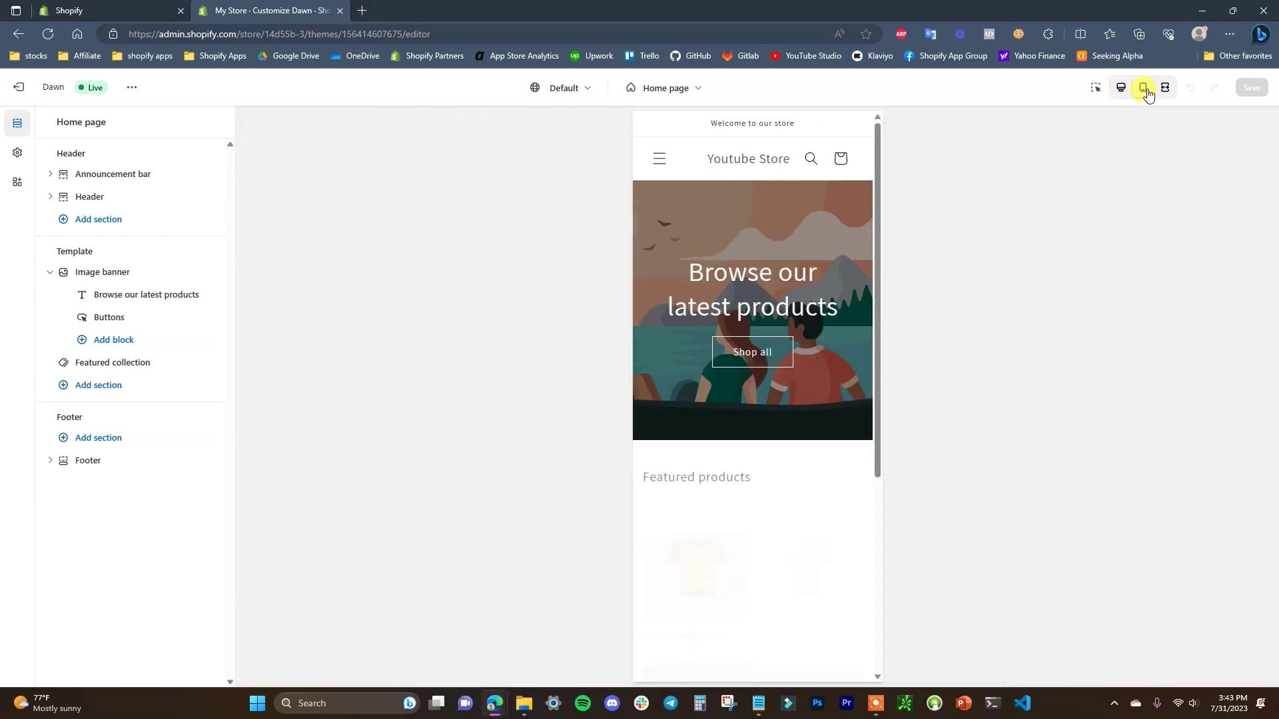
# - Compare the home page in the mobile, fullscreen and desktop previews, and return to the desktop preview
pyautogui.scroll(-3, 786, 280)
pyautogui.scroll(4, 788, 299)
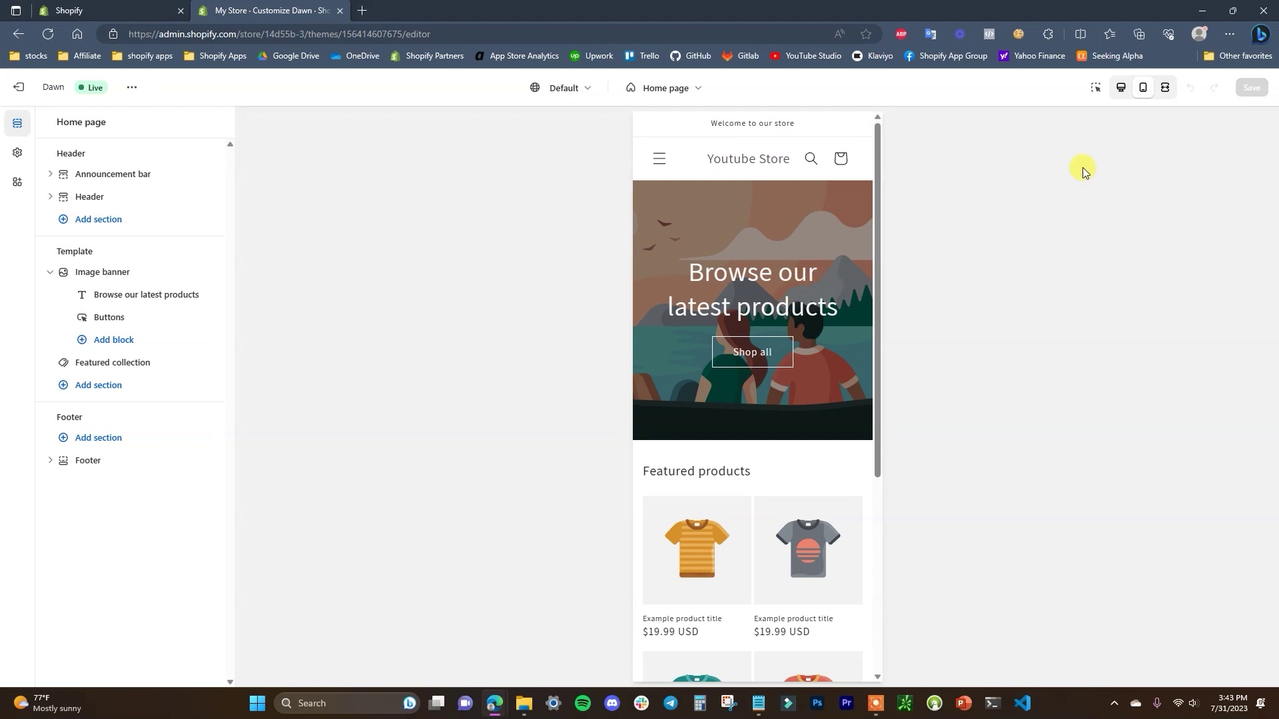
pyautogui.click(1165, 95)
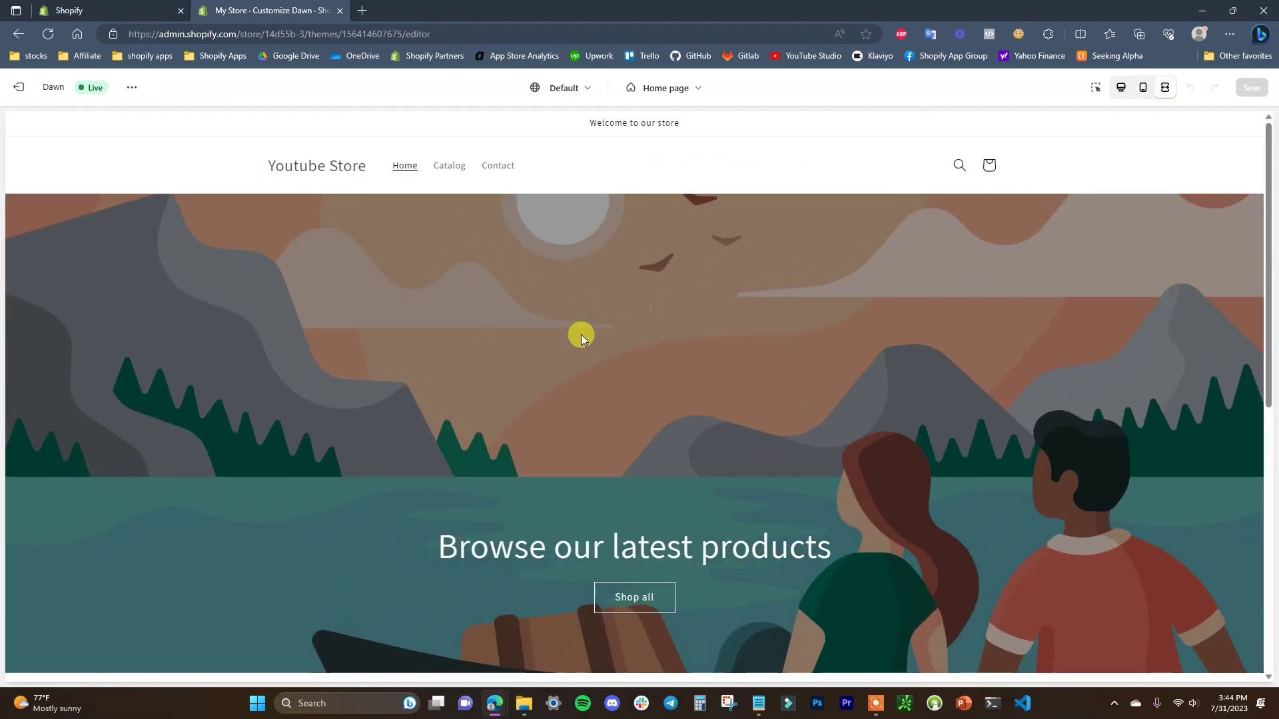
pyautogui.click(1122, 90)
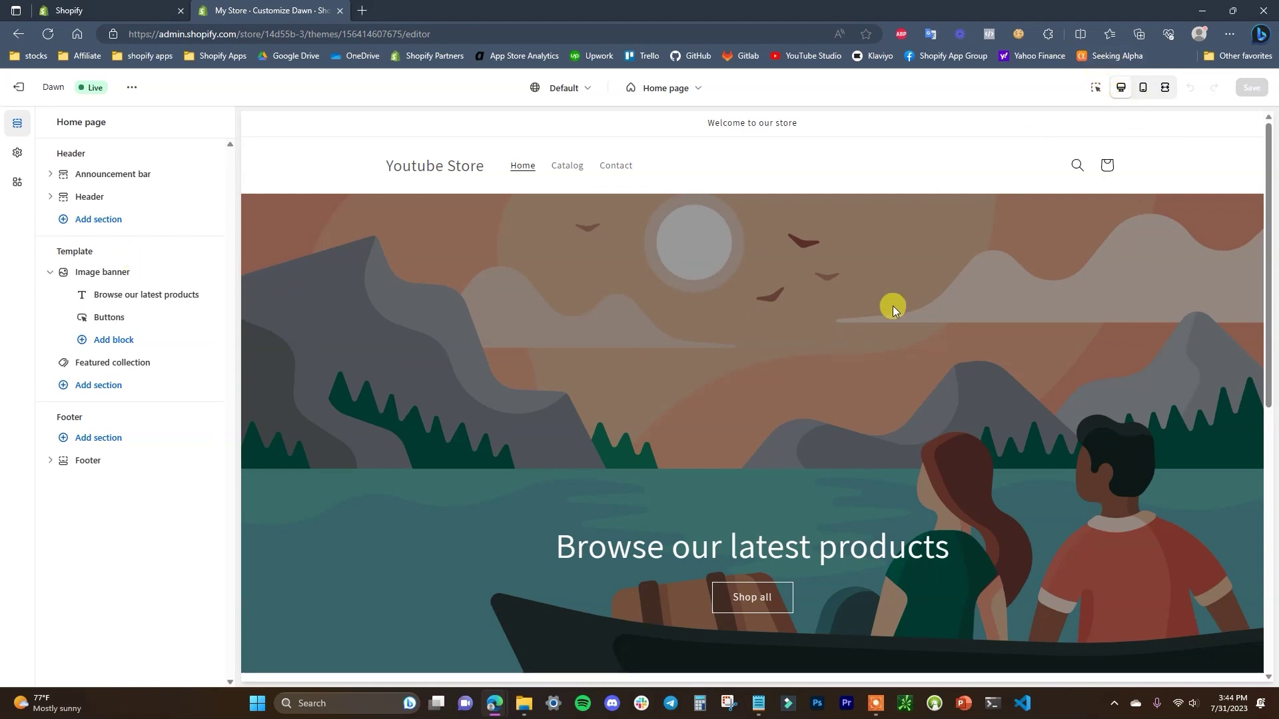
pyautogui.click(1143, 87)
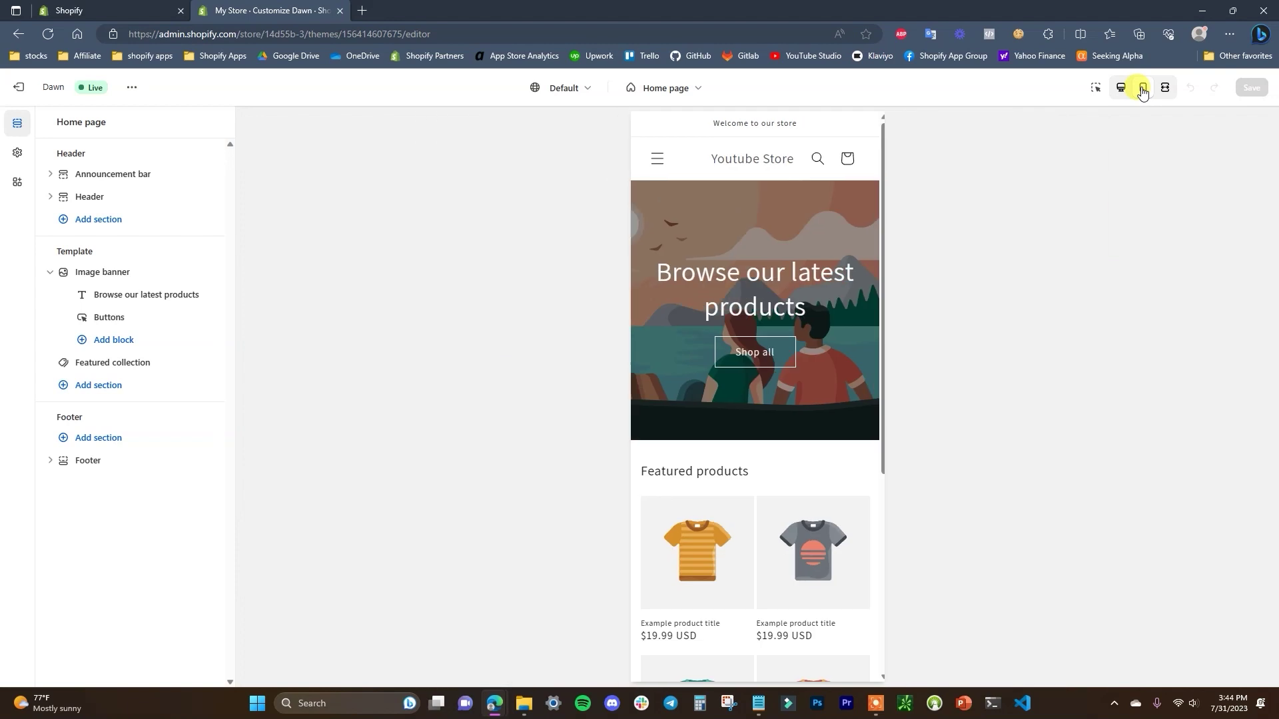
pyautogui.scroll(-5, 766, 443)
pyautogui.scroll(10, 771, 449)
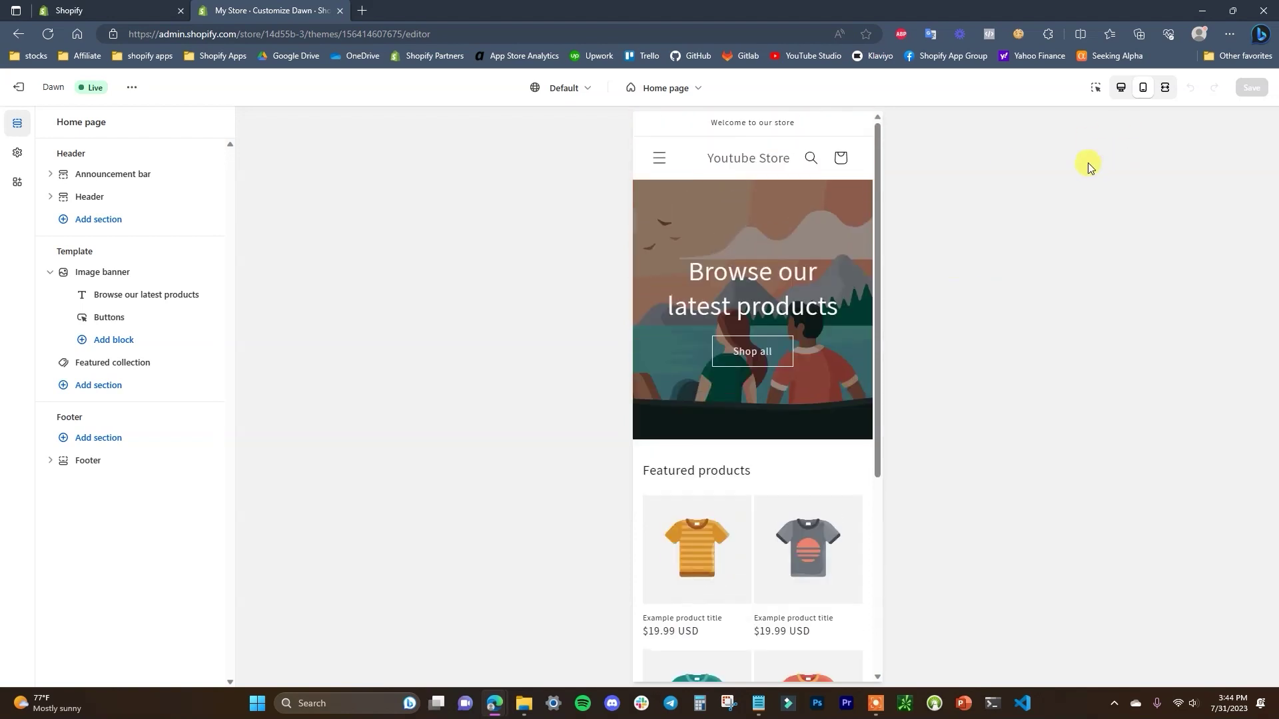
pyautogui.click(1122, 88)
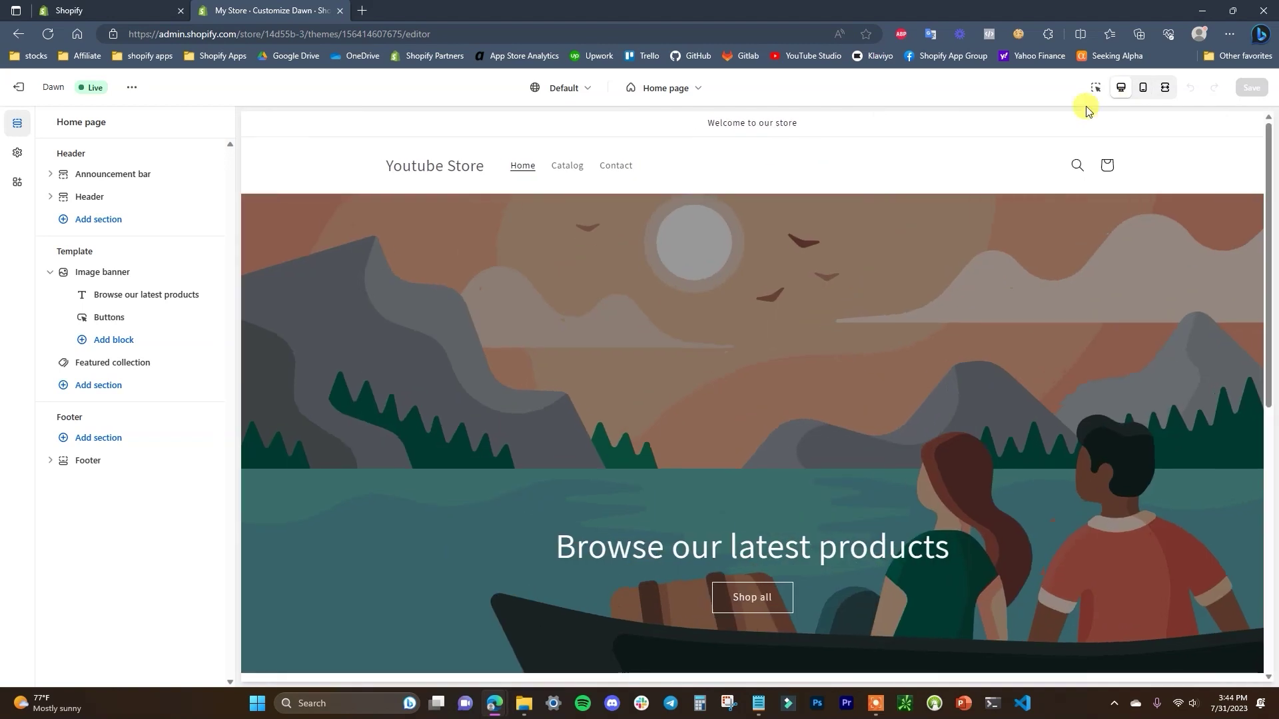
# - Look through the store pages and templates available for customizing, including the product templates
pyautogui.click(708, 89)
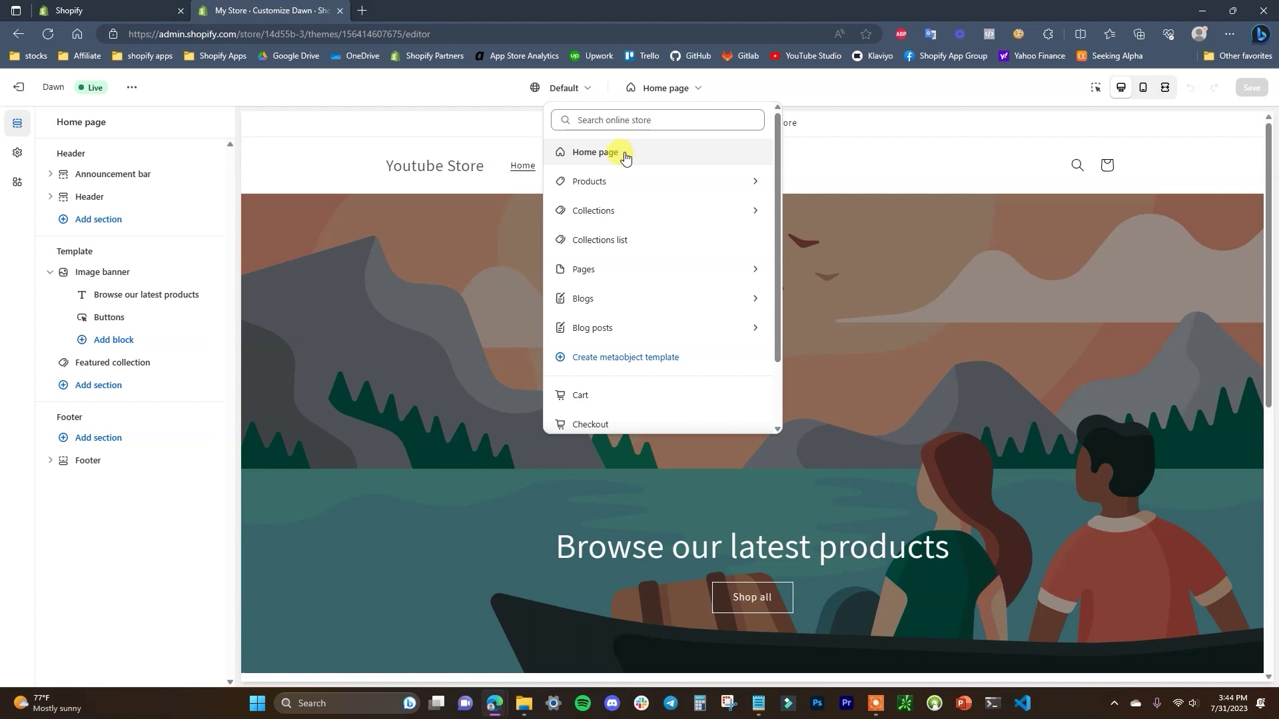
pyautogui.click(741, 181)
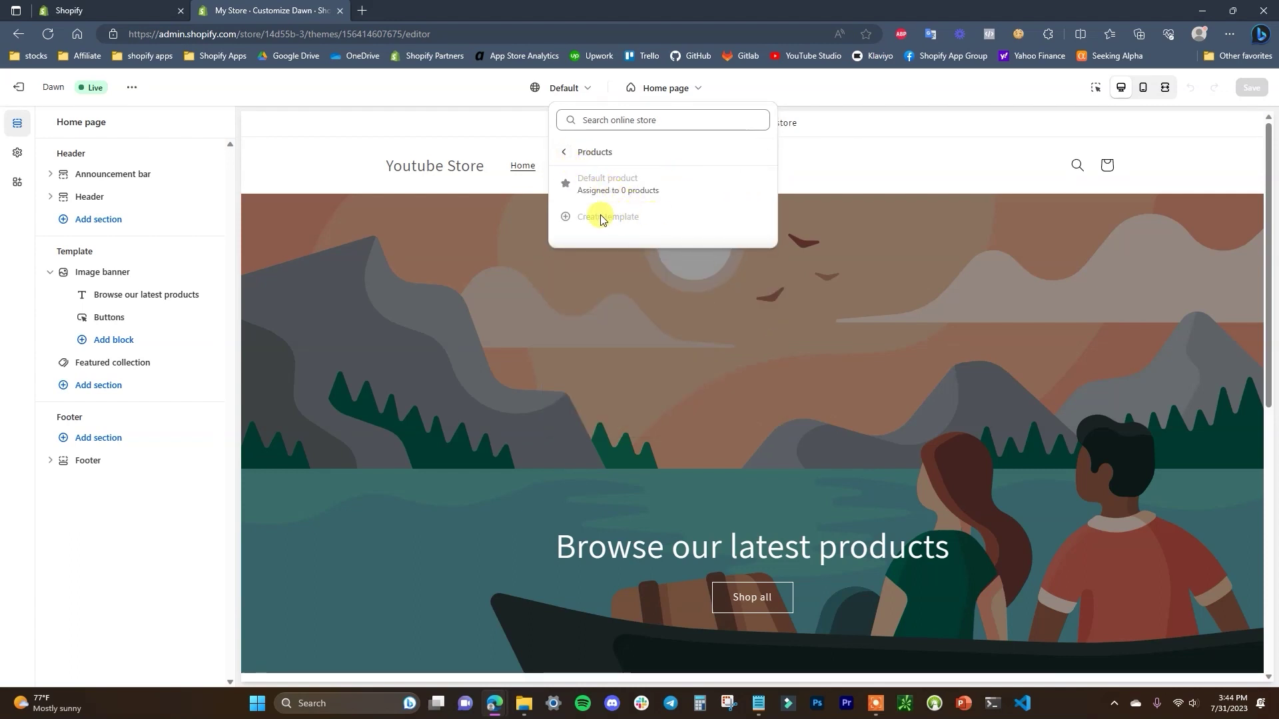
pyautogui.click(563, 152)
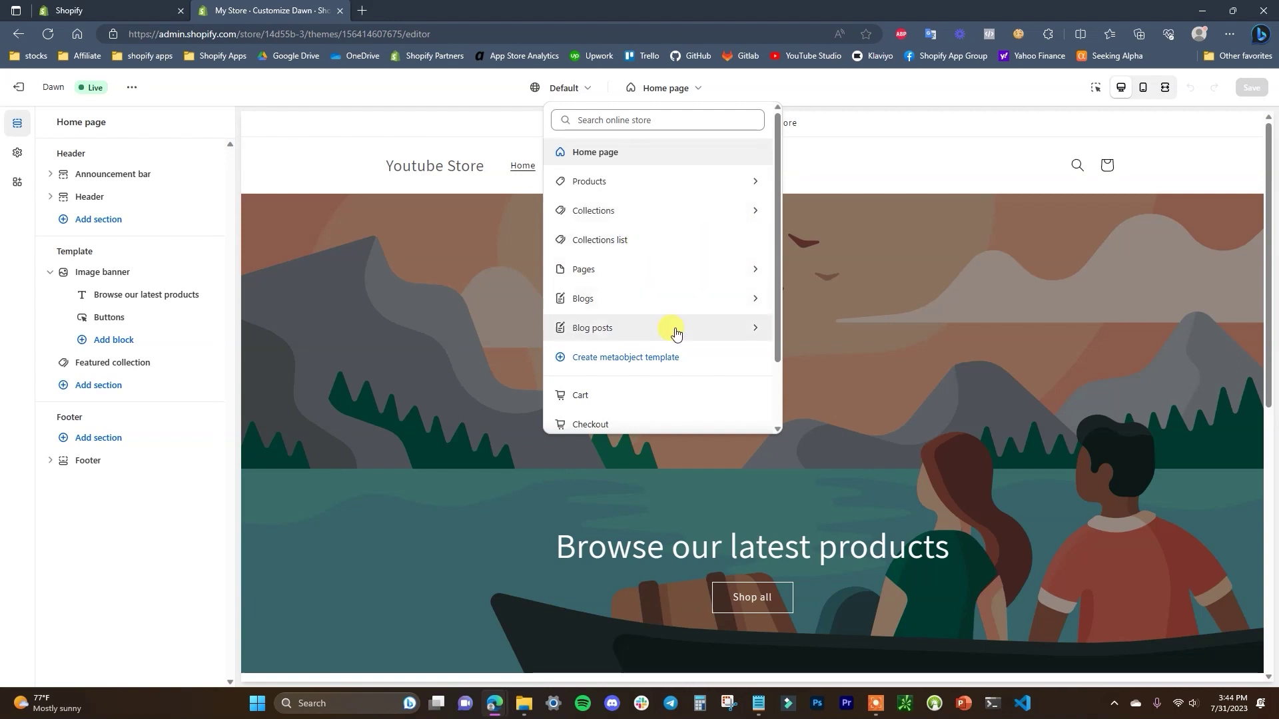
pyautogui.scroll(-1, 671, 340)
pyautogui.scroll(1, 667, 313)
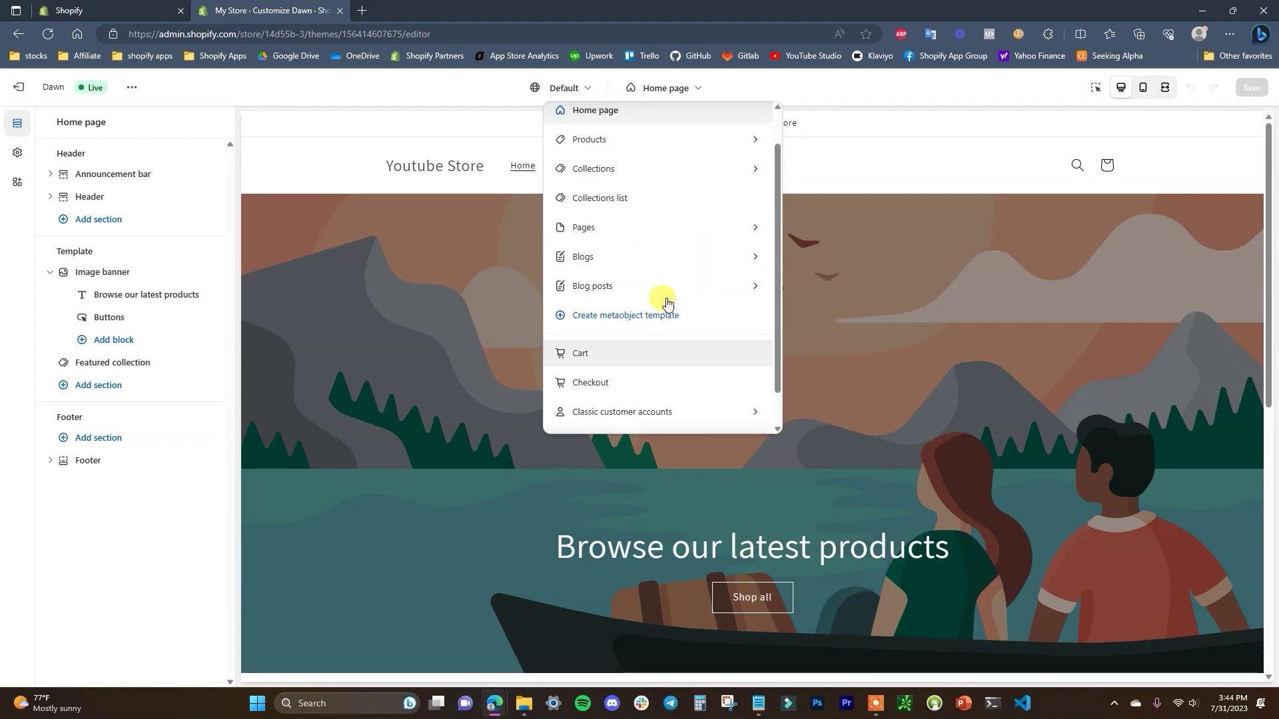
pyautogui.scroll(1, 666, 293)
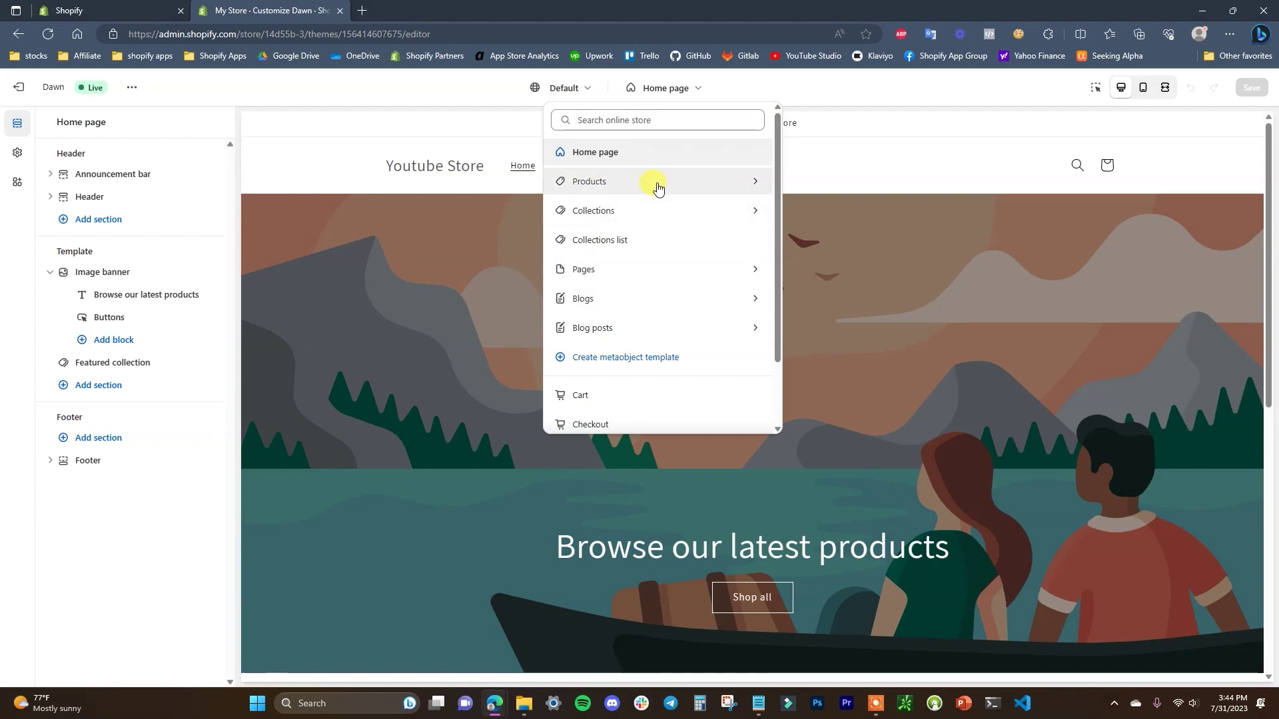
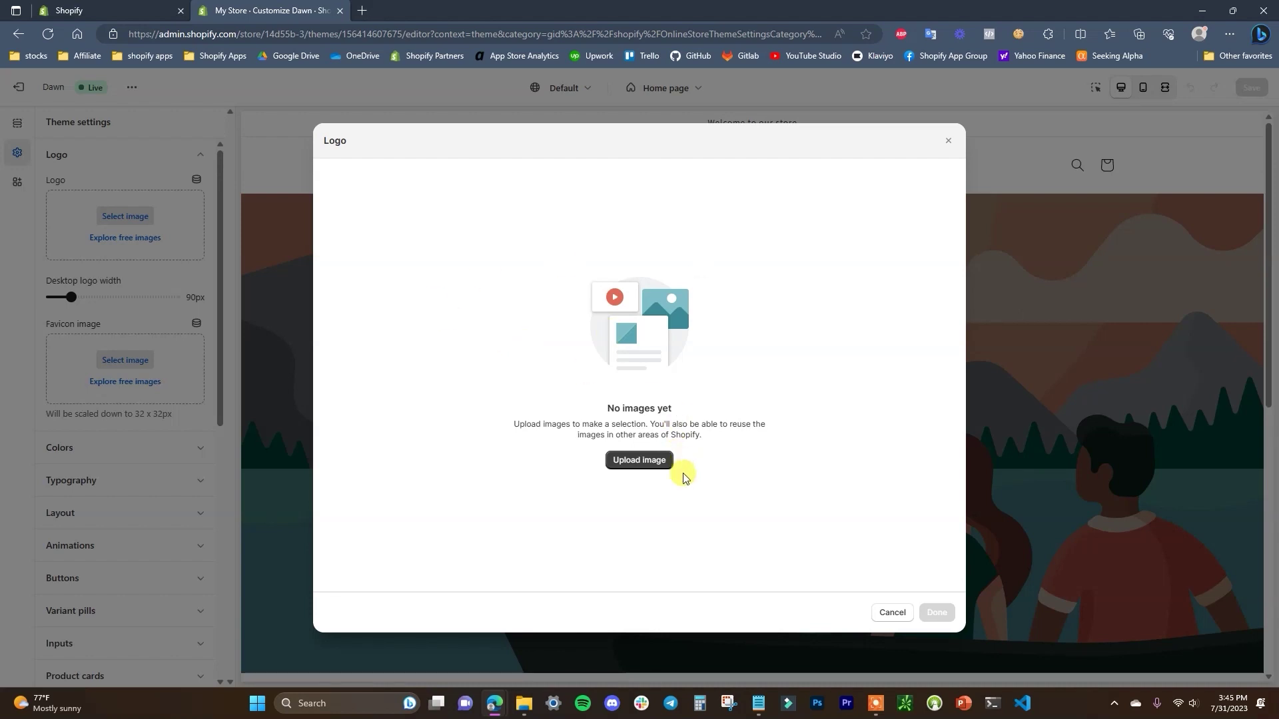
# - Upload the logo PNG as the theme's logo and set the desktop logo width to 240 px
pyautogui.click(652, 468)
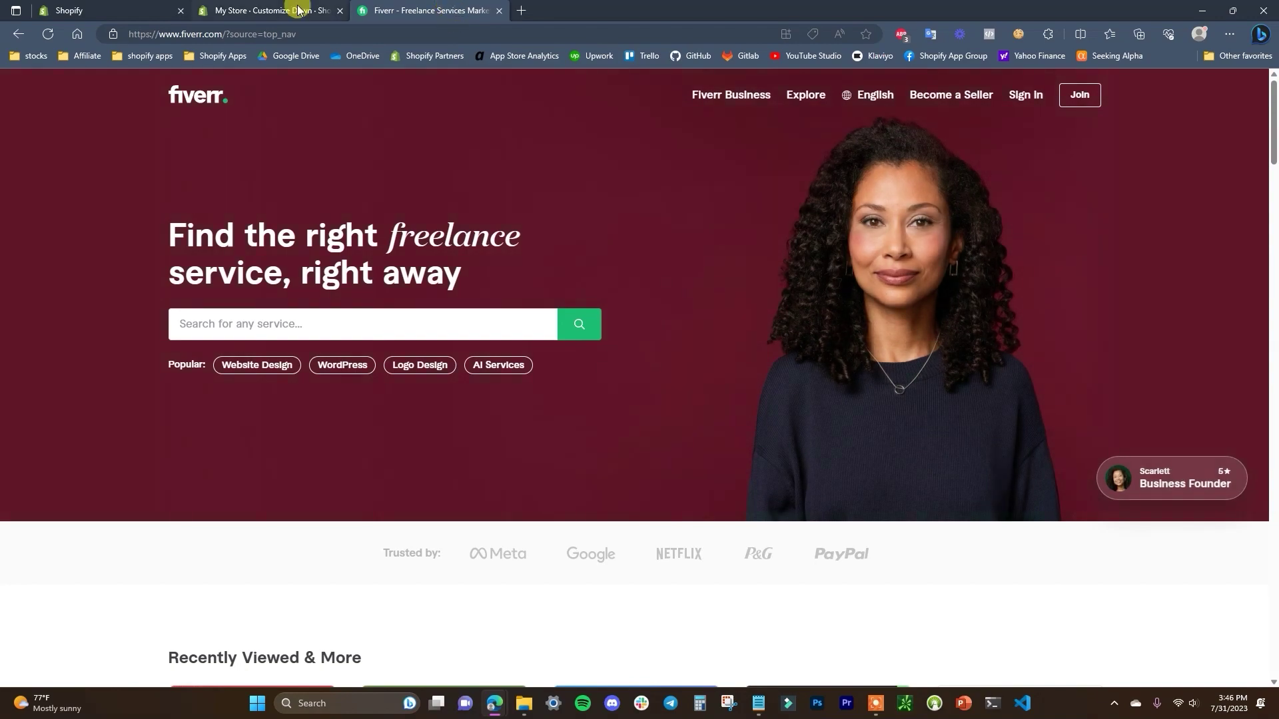
pyautogui.hotkey('ctrl', 'shift', 'Tab')
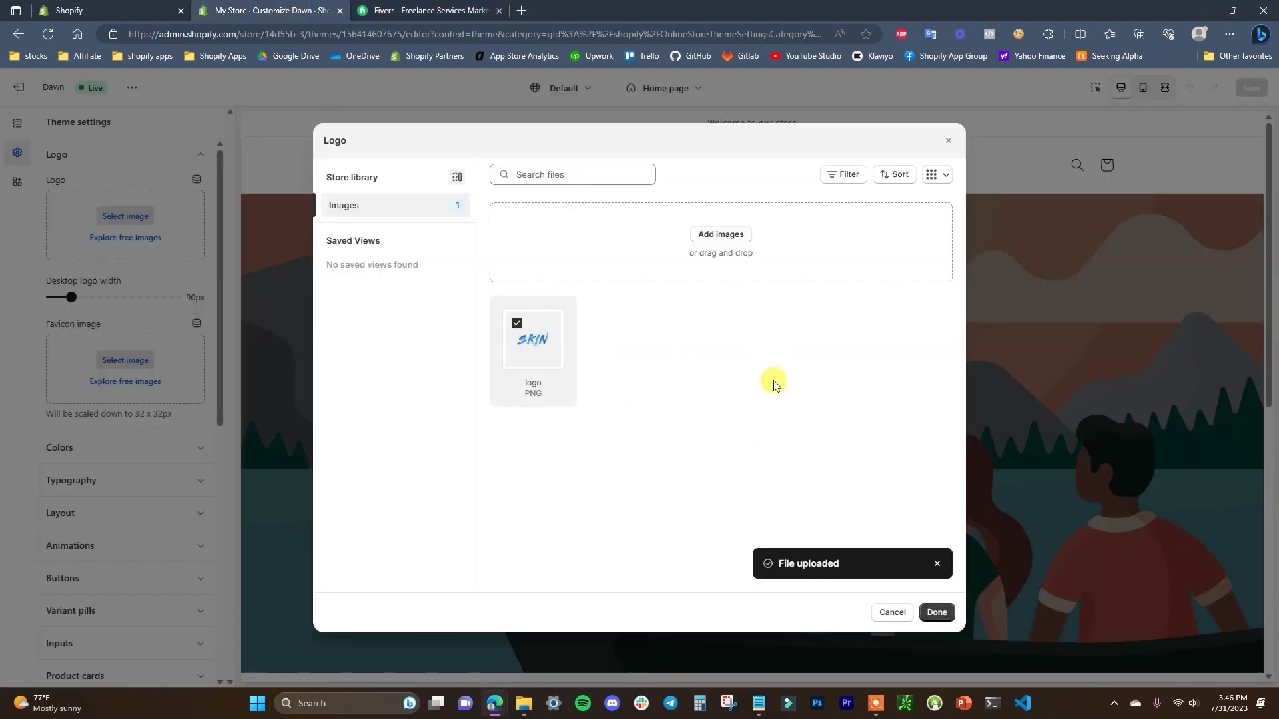
pyautogui.click(939, 615)
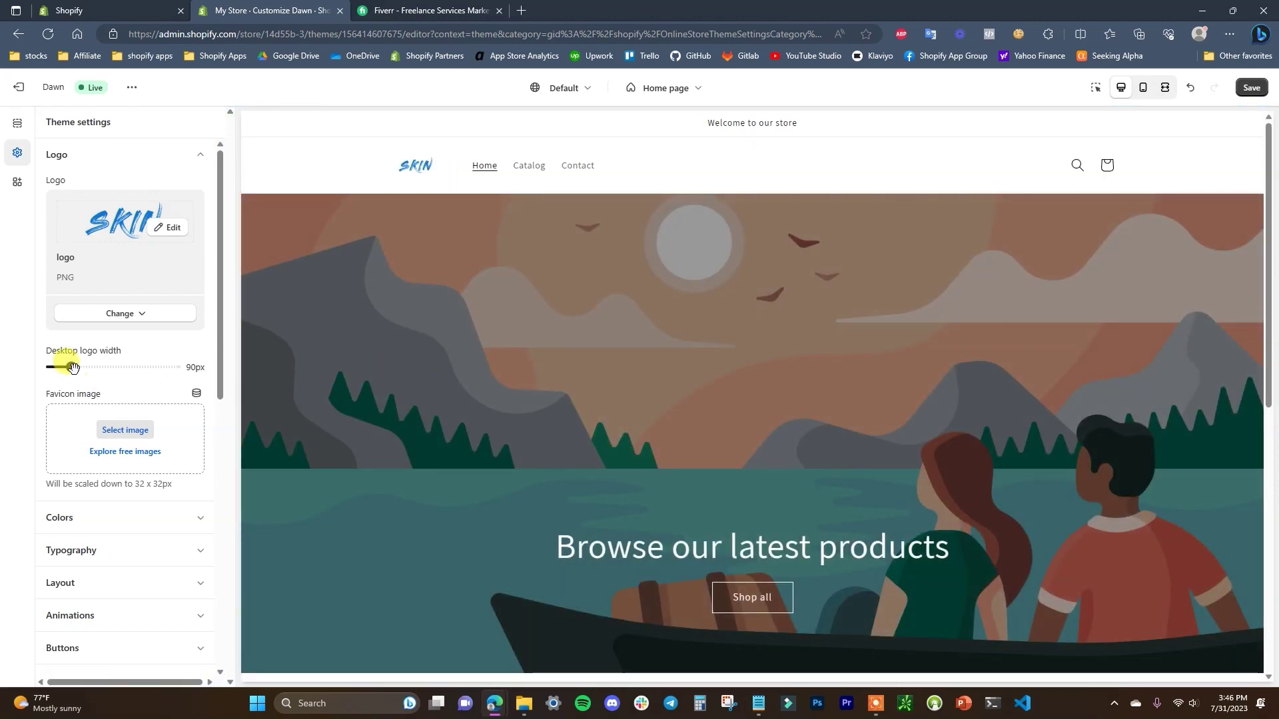
pyautogui.moveTo(71, 367); pyautogui.dragTo(142, 367)
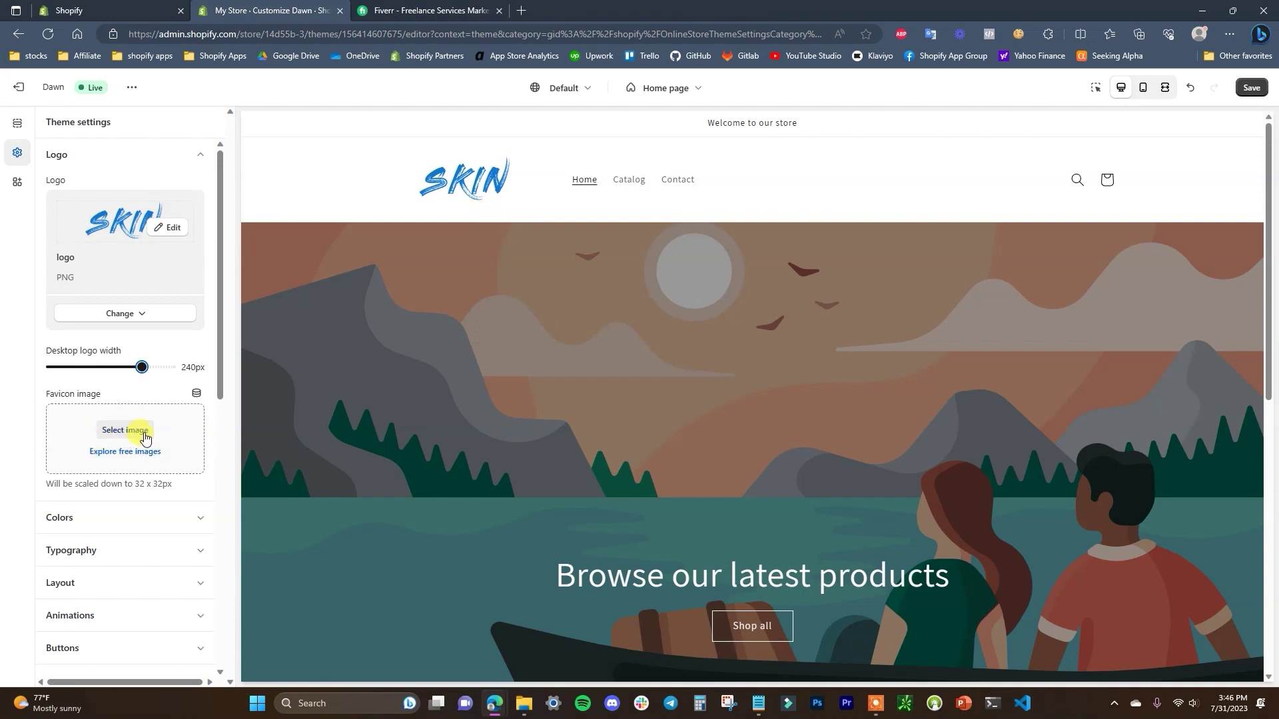
# - Open the theme's color settings and review the color schemes against the home page preview
pyautogui.click(194, 157)
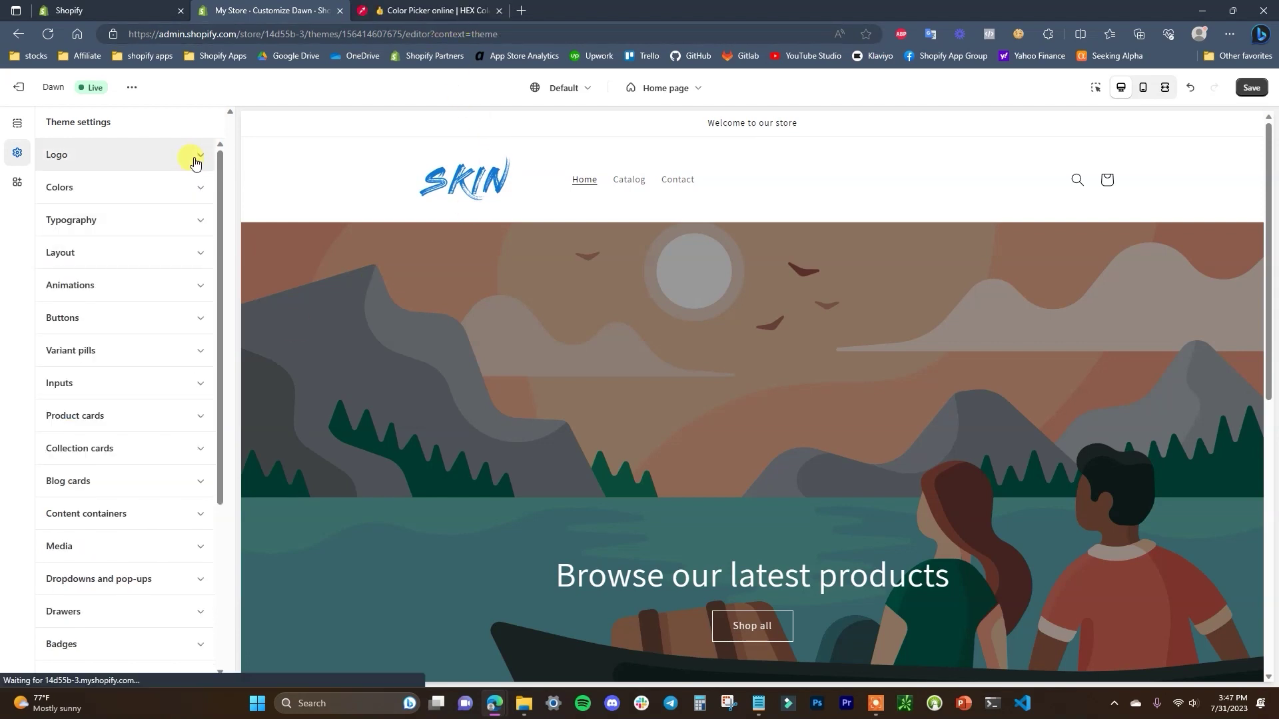
pyautogui.click(131, 190)
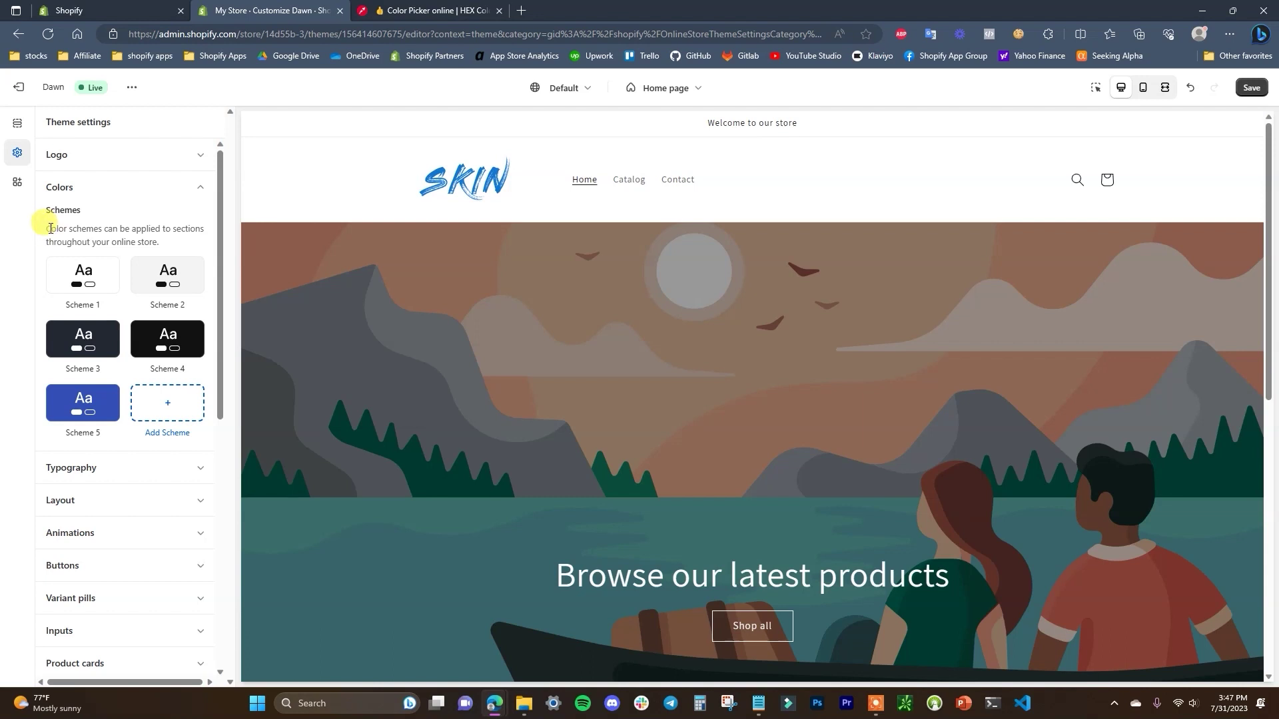
pyautogui.moveTo(50, 229); pyautogui.dragTo(190, 240)
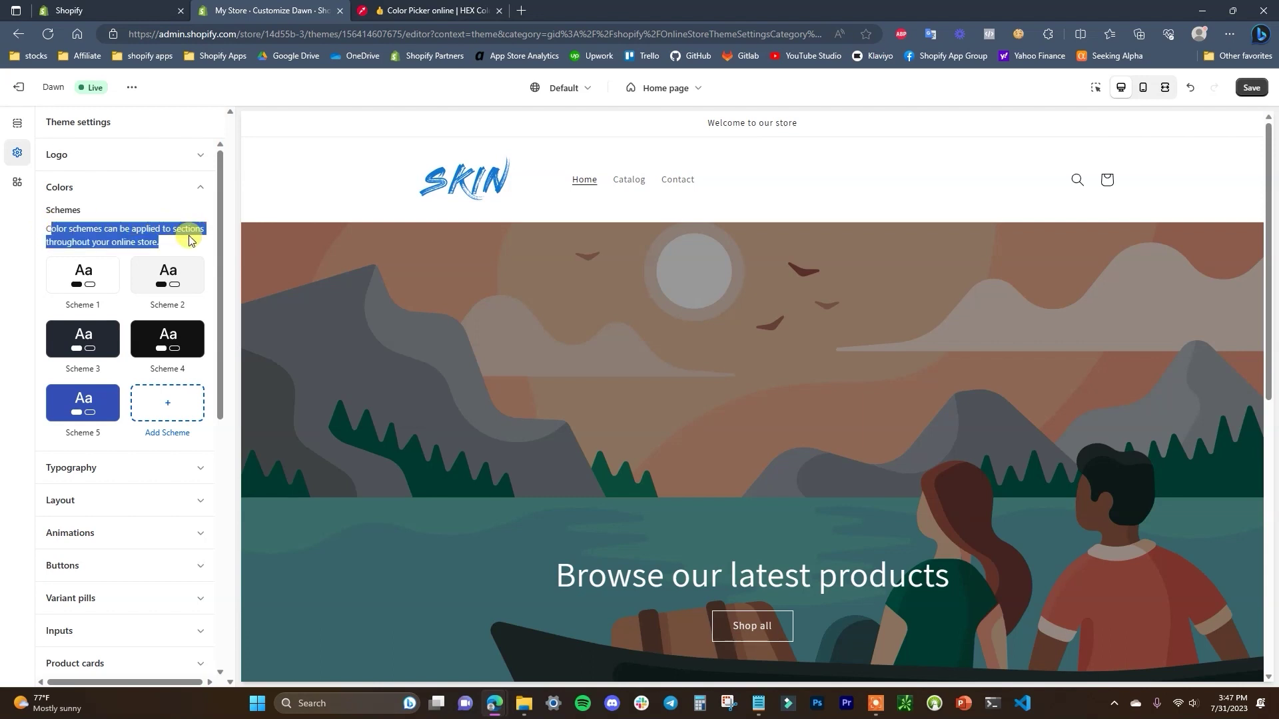
pyautogui.click(178, 240)
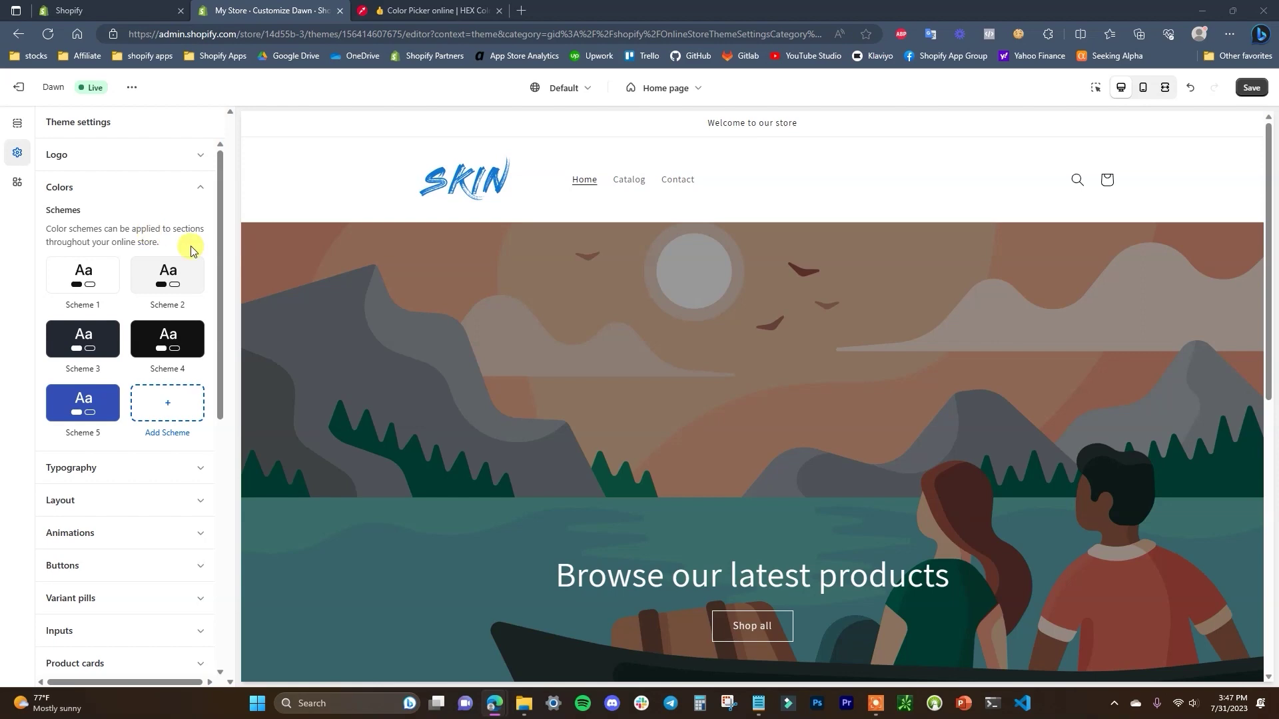
pyautogui.scroll(-8, 914, 394)
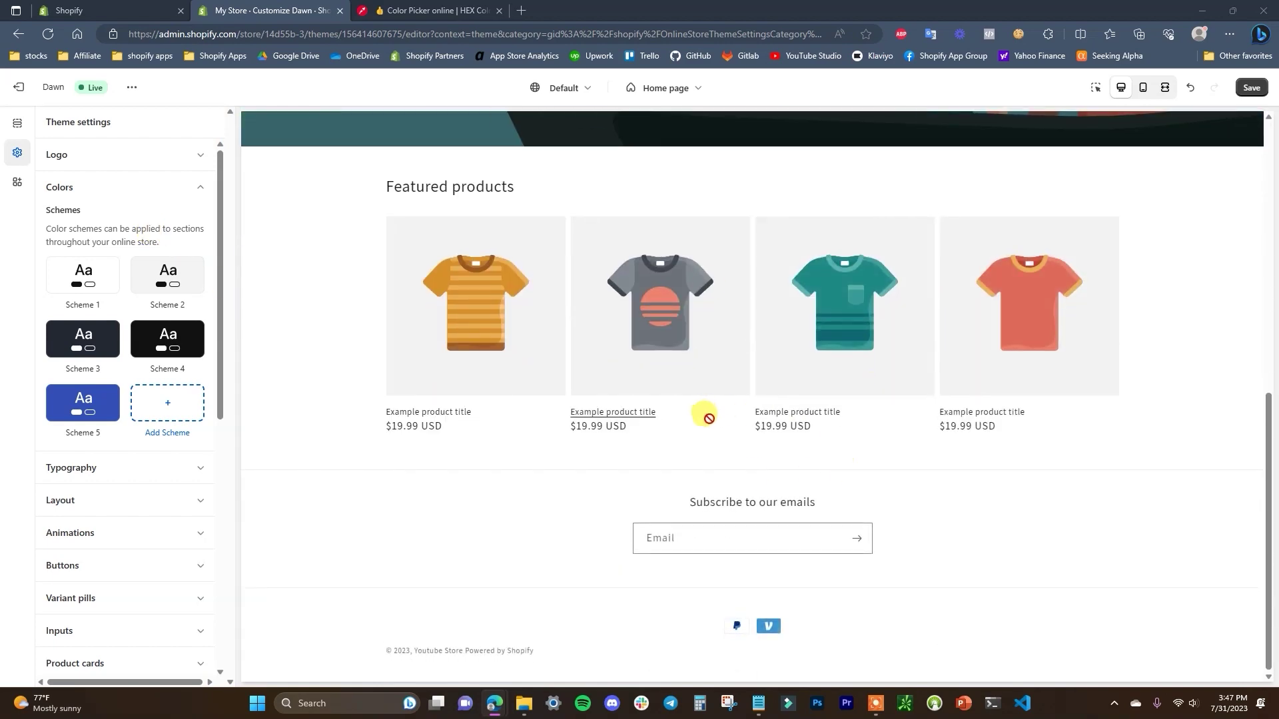
pyautogui.scroll(3, 708, 413)
pyautogui.scroll(5, 469, 309)
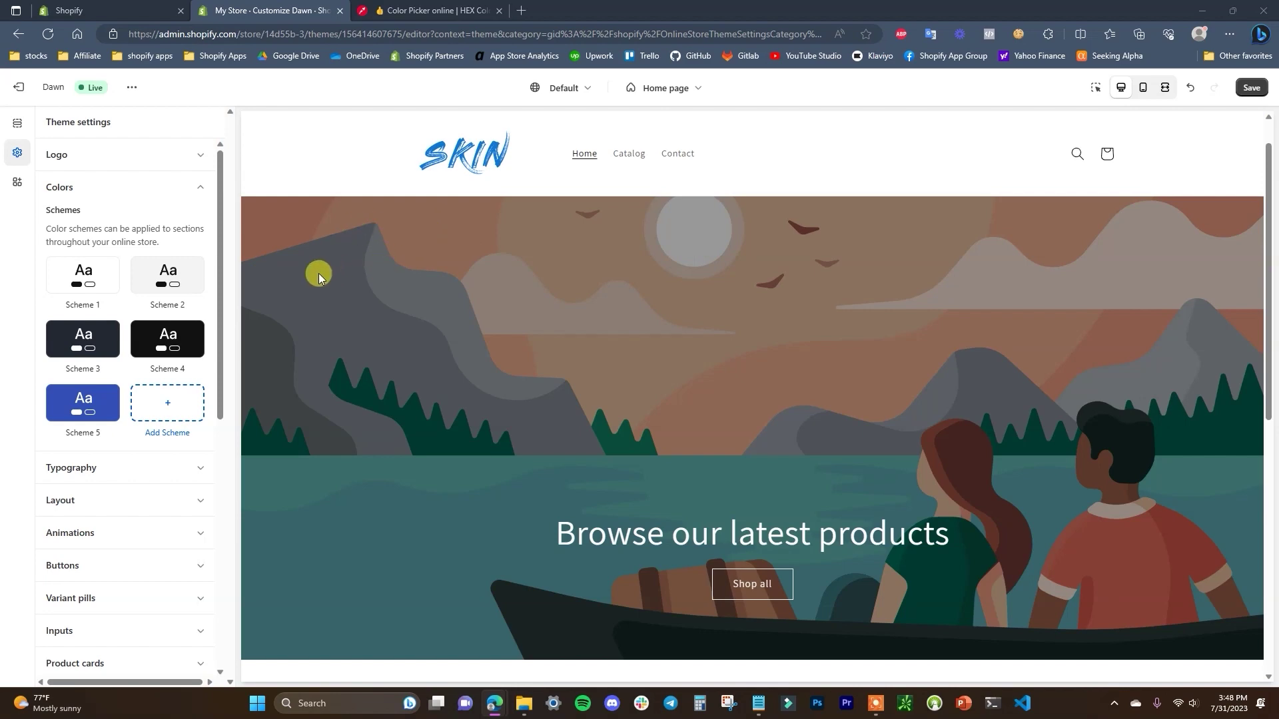
# - Switch to imagecolorpicker.com and browse for an own image to pick colors from
pyautogui.click(430, 10)
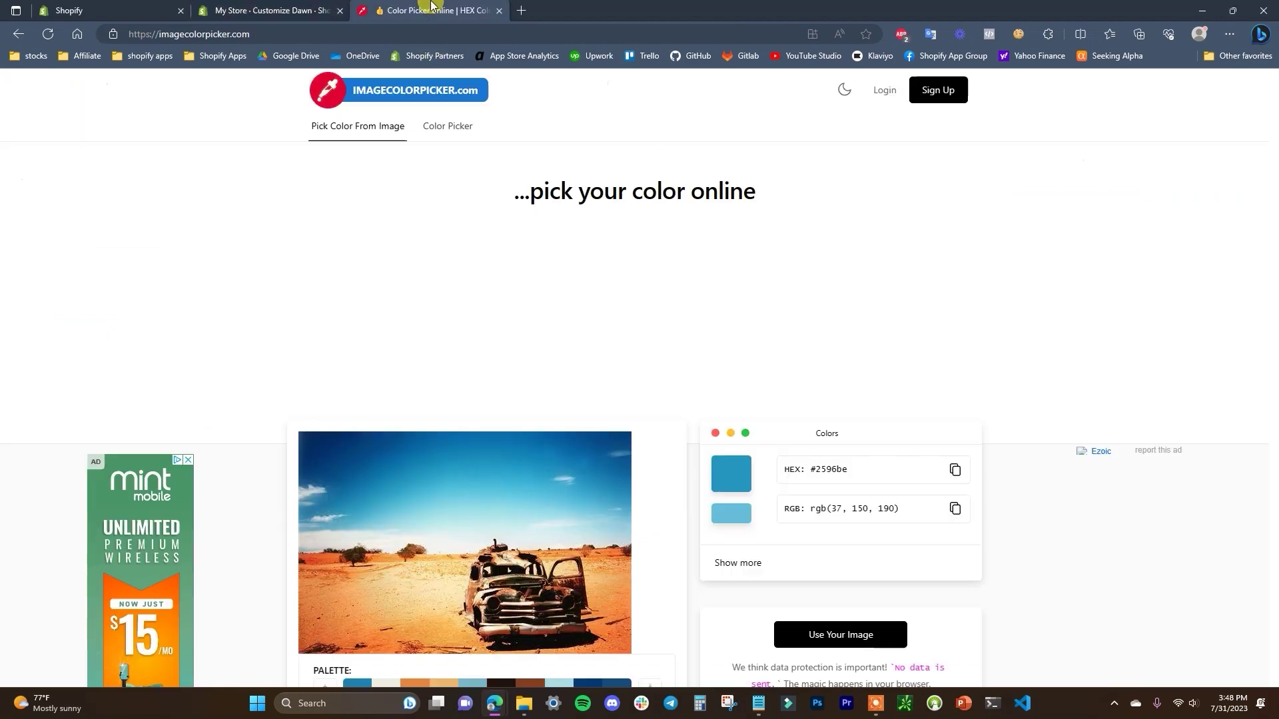
pyautogui.click(870, 634)
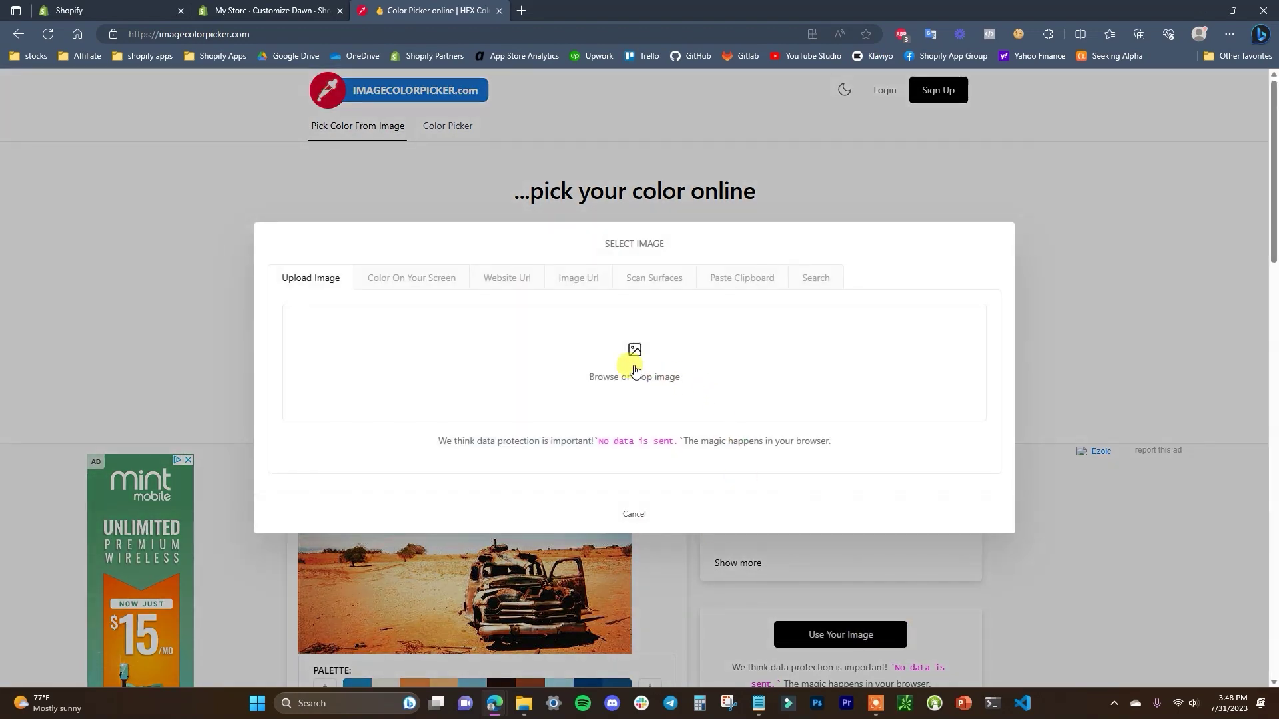
pyautogui.click(651, 373)
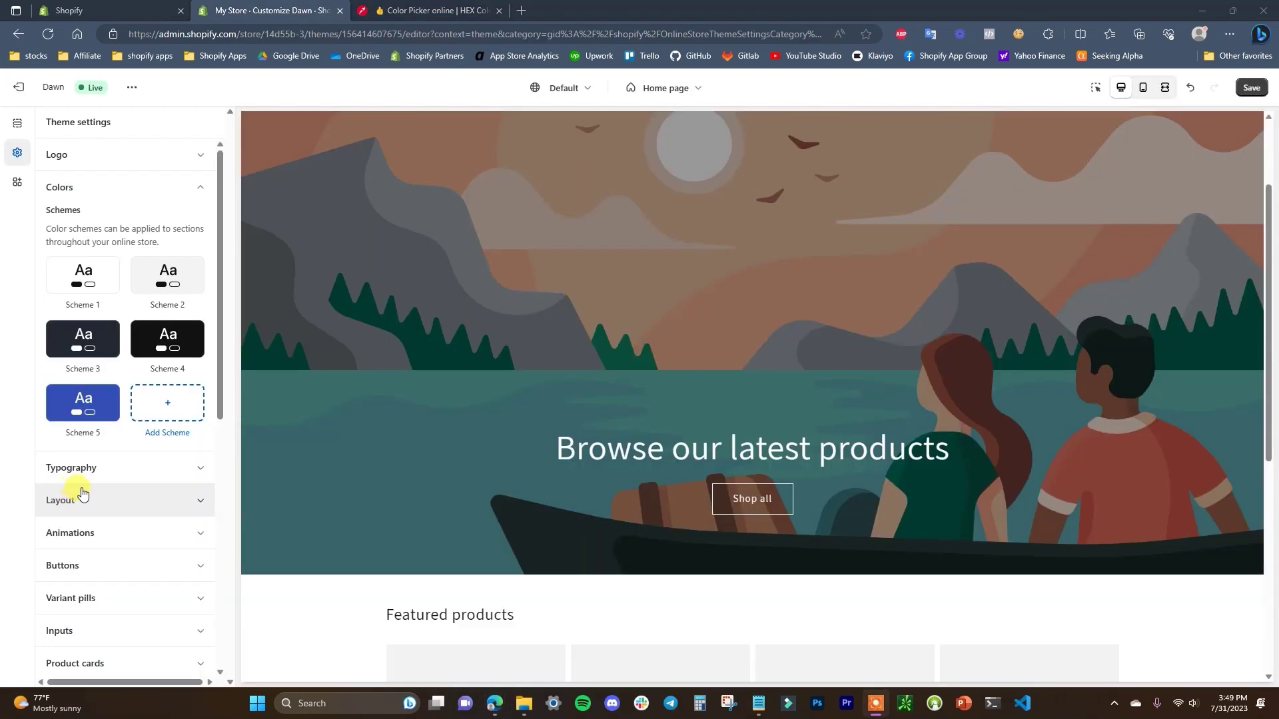
# - Examine the colors of Scheme 1 and where the schemes appear on the home page
pyautogui.scroll(3, 554, 521)
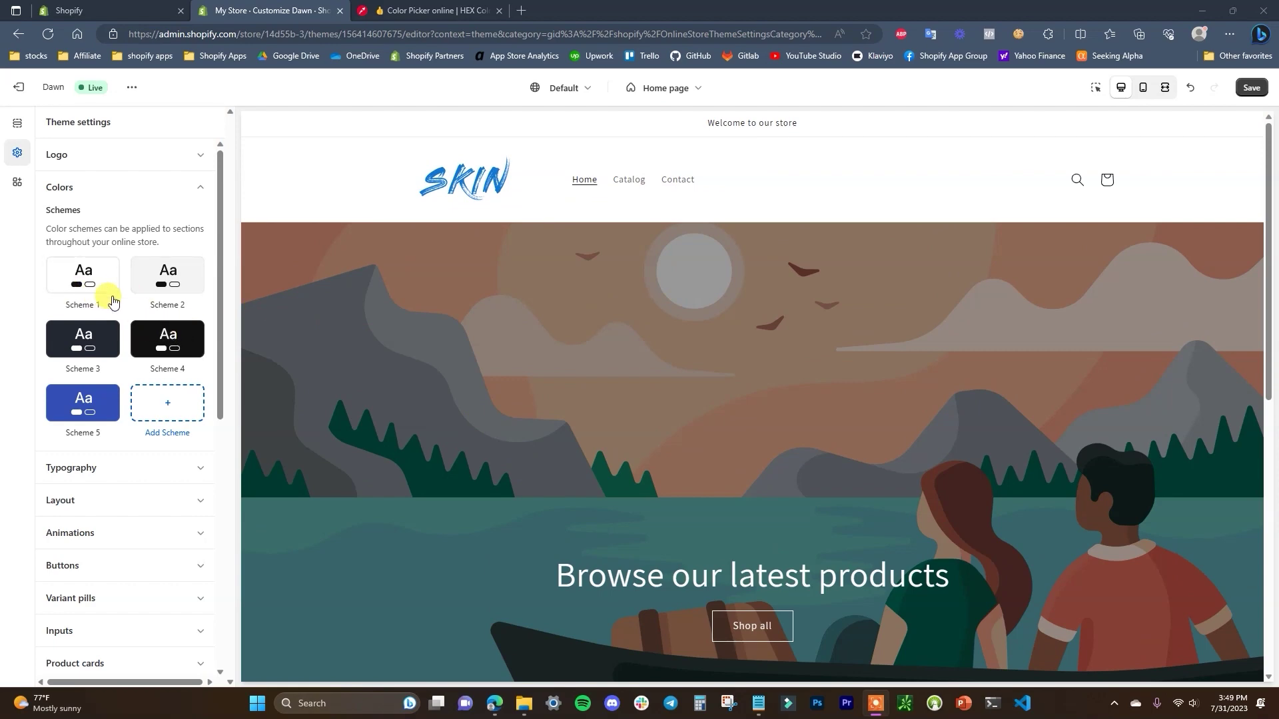
pyautogui.scroll(-4, 1054, 319)
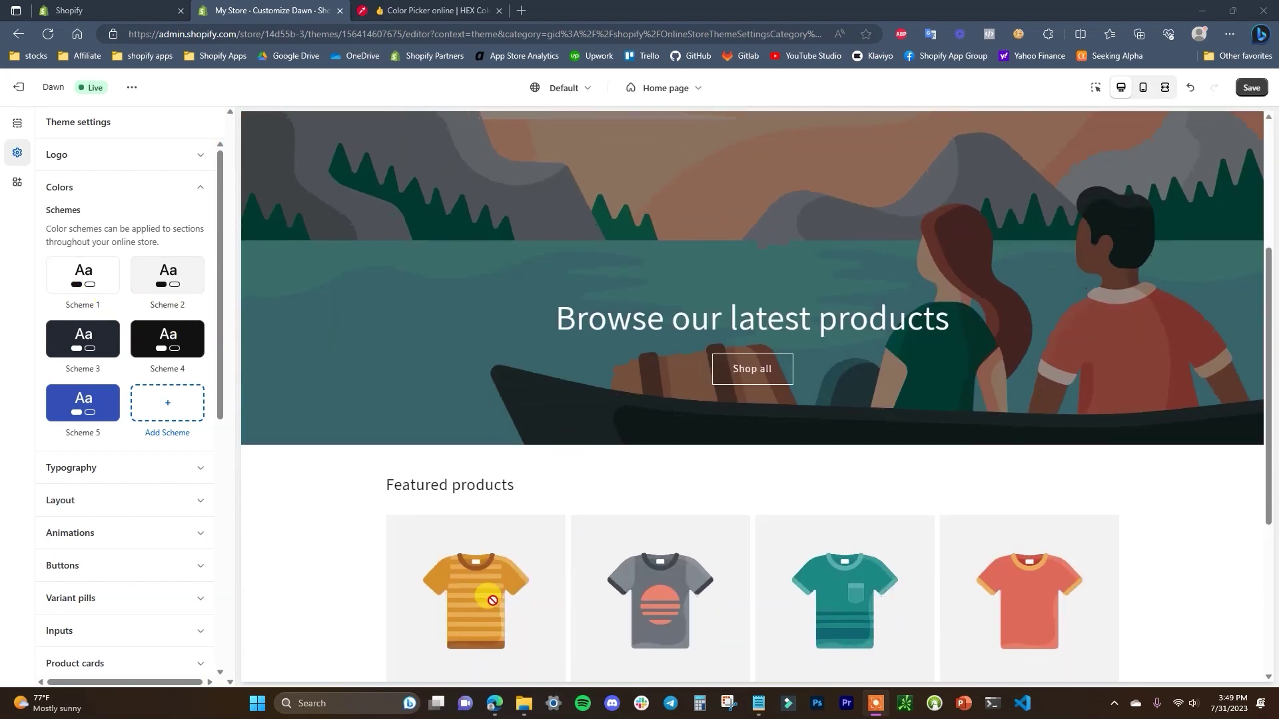
pyautogui.scroll(3, 762, 379)
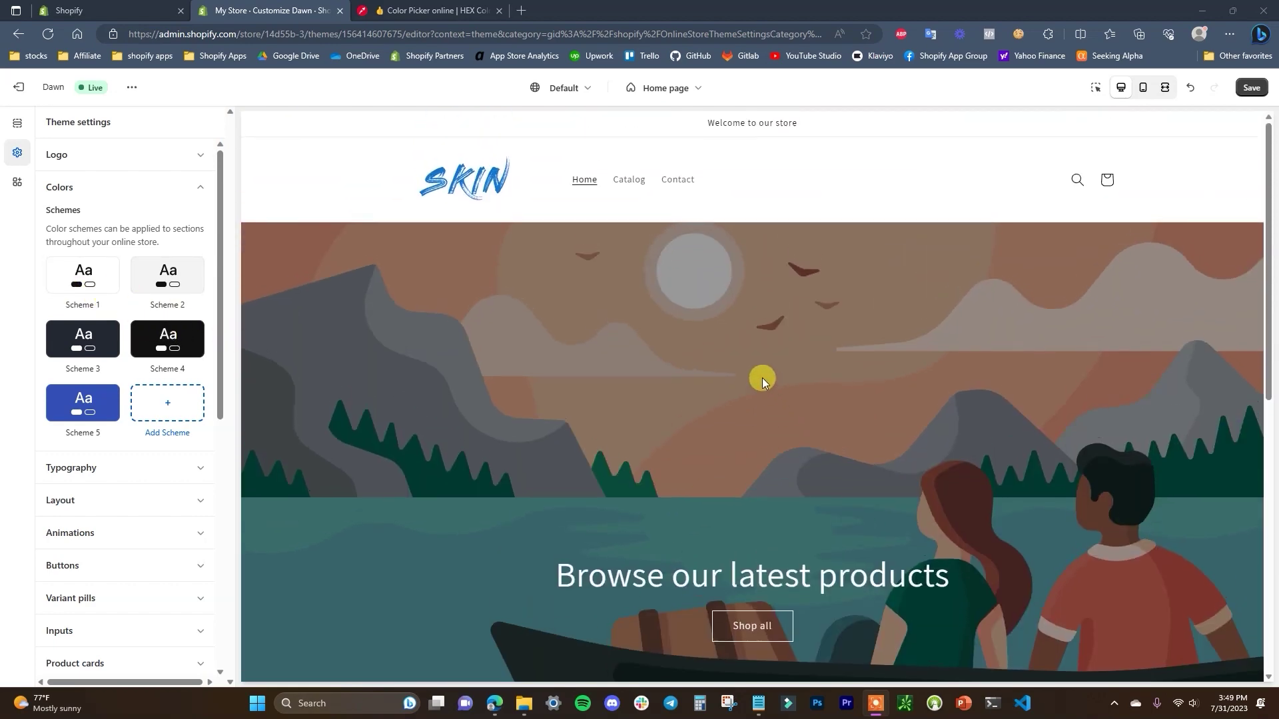
pyautogui.click(99, 301)
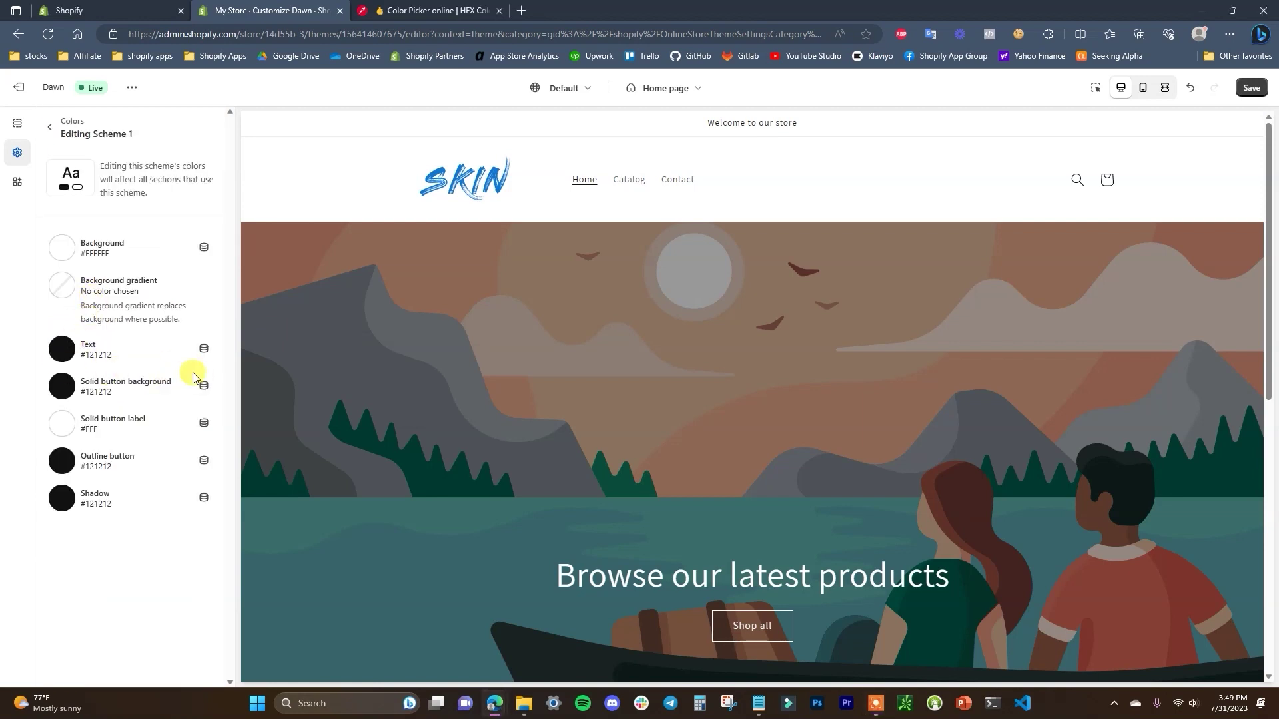
pyautogui.click(50, 127)
pyautogui.scroll(-5, 599, 462)
pyautogui.scroll(-3, 758, 563)
pyautogui.scroll(8, 765, 503)
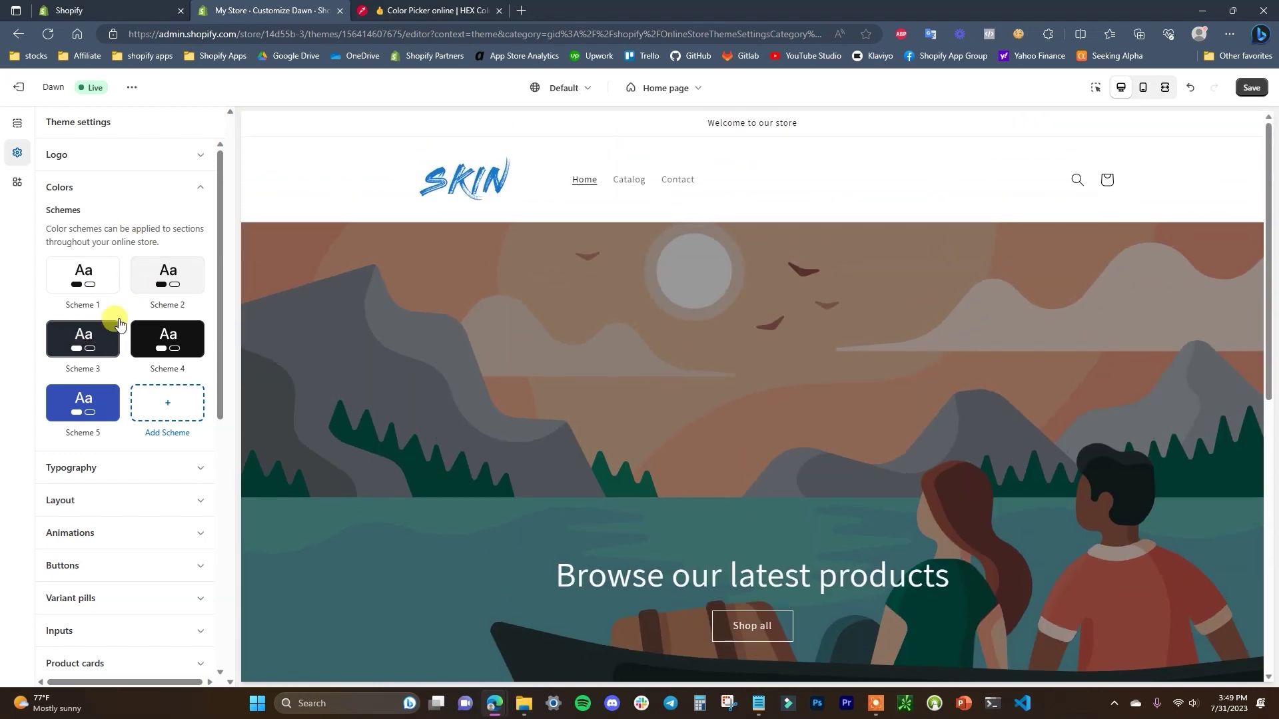
# - Set the background color of Scheme 1 to #FF0000 and check it across the home page preview
pyautogui.click(78, 280)
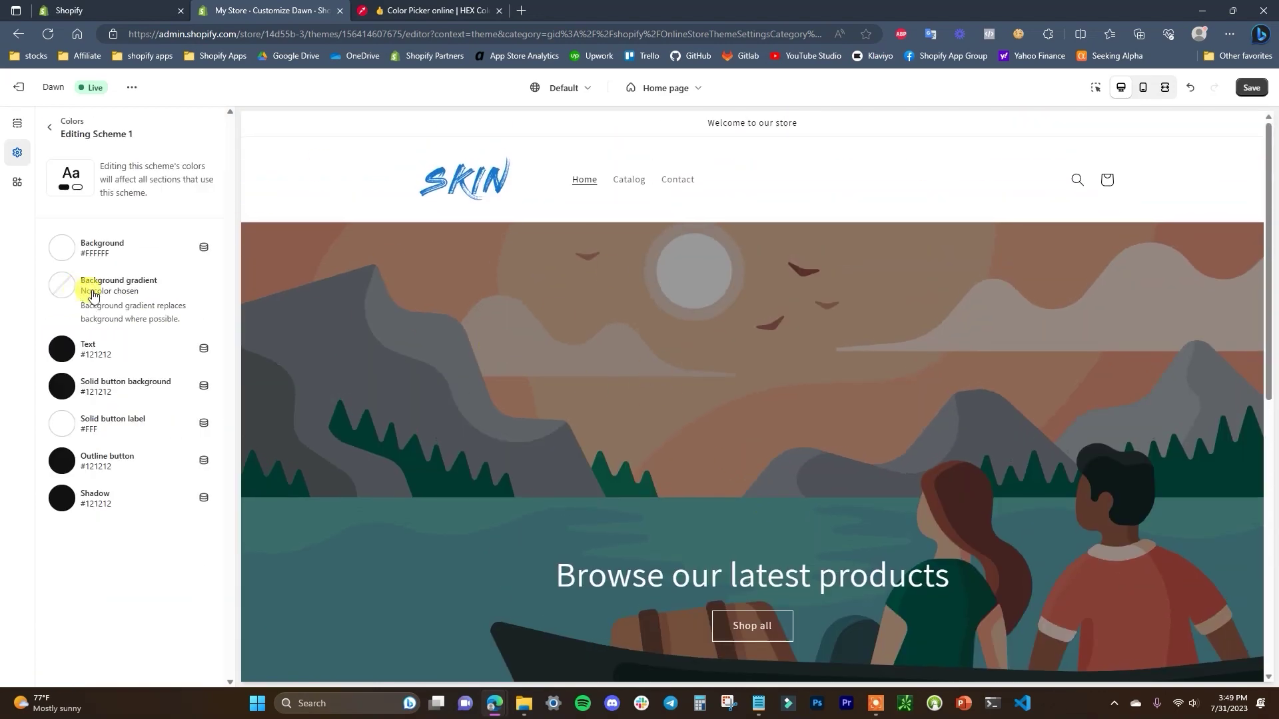
pyautogui.click(67, 252)
pyautogui.moveTo(102, 270); pyautogui.dragTo(371, 192)
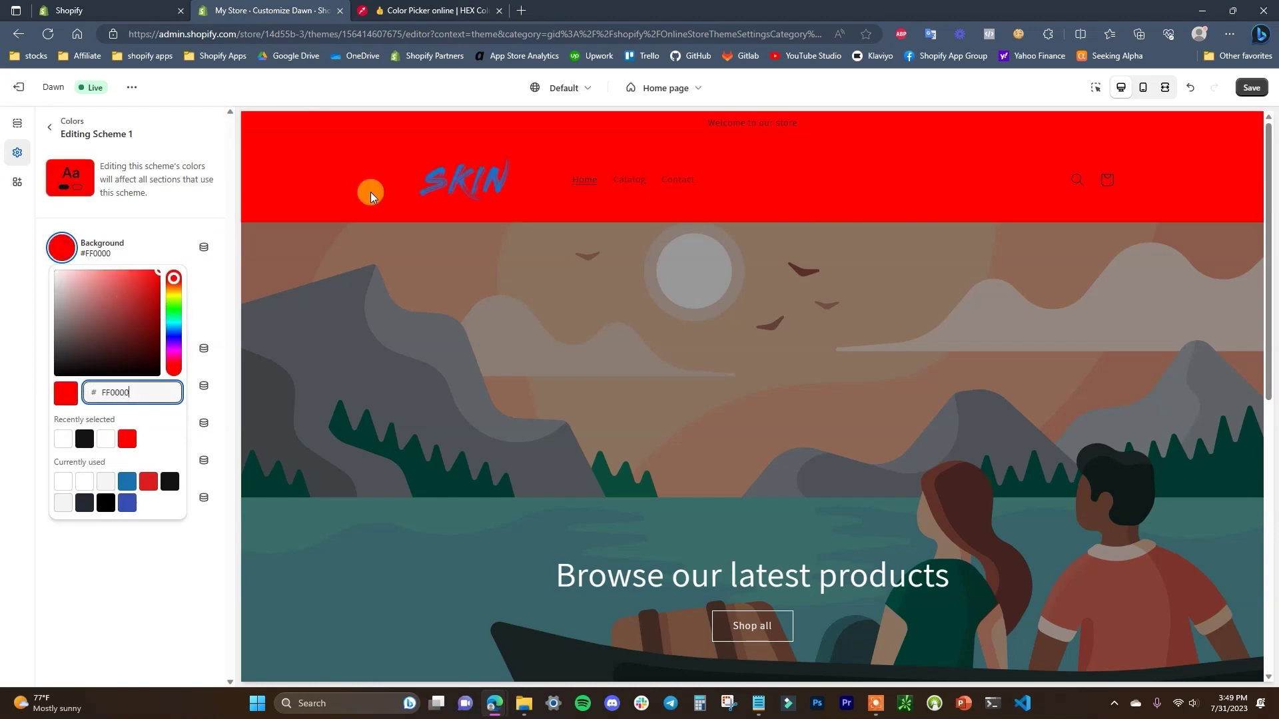
pyautogui.click(178, 230)
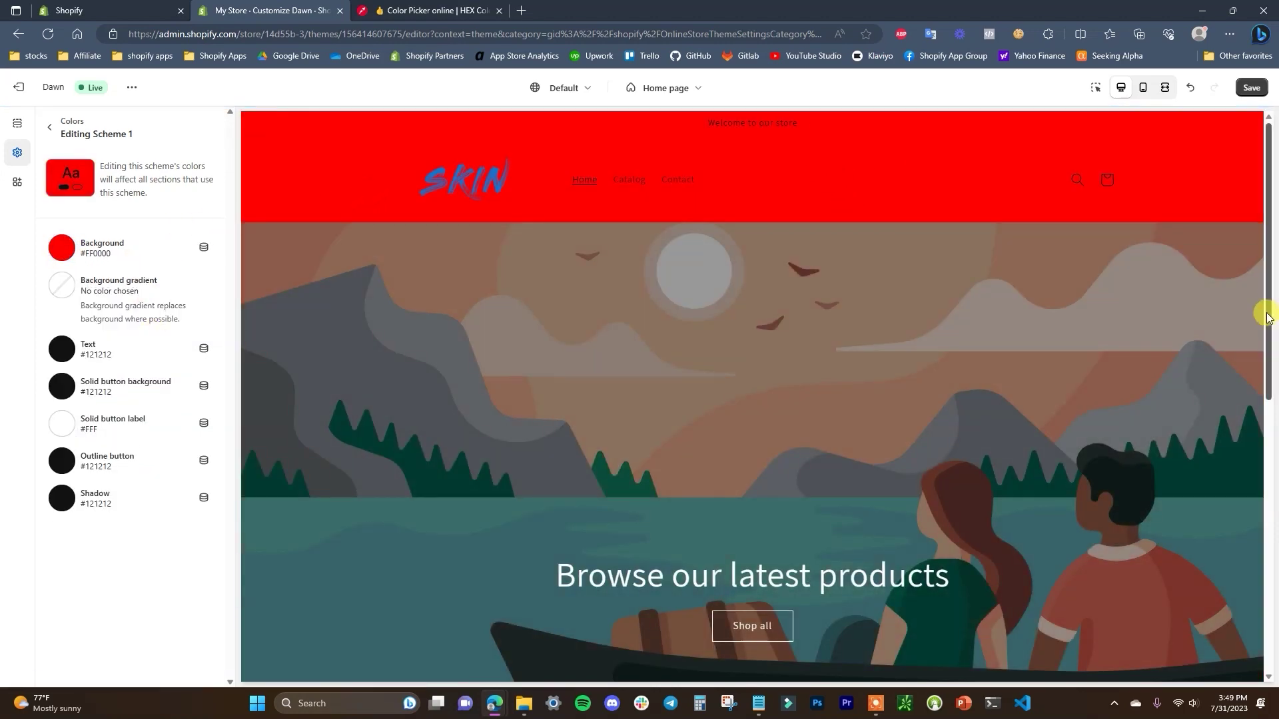
pyautogui.moveTo(1264, 308); pyautogui.dragTo(979, 560)
pyautogui.scroll(10, 928, 526)
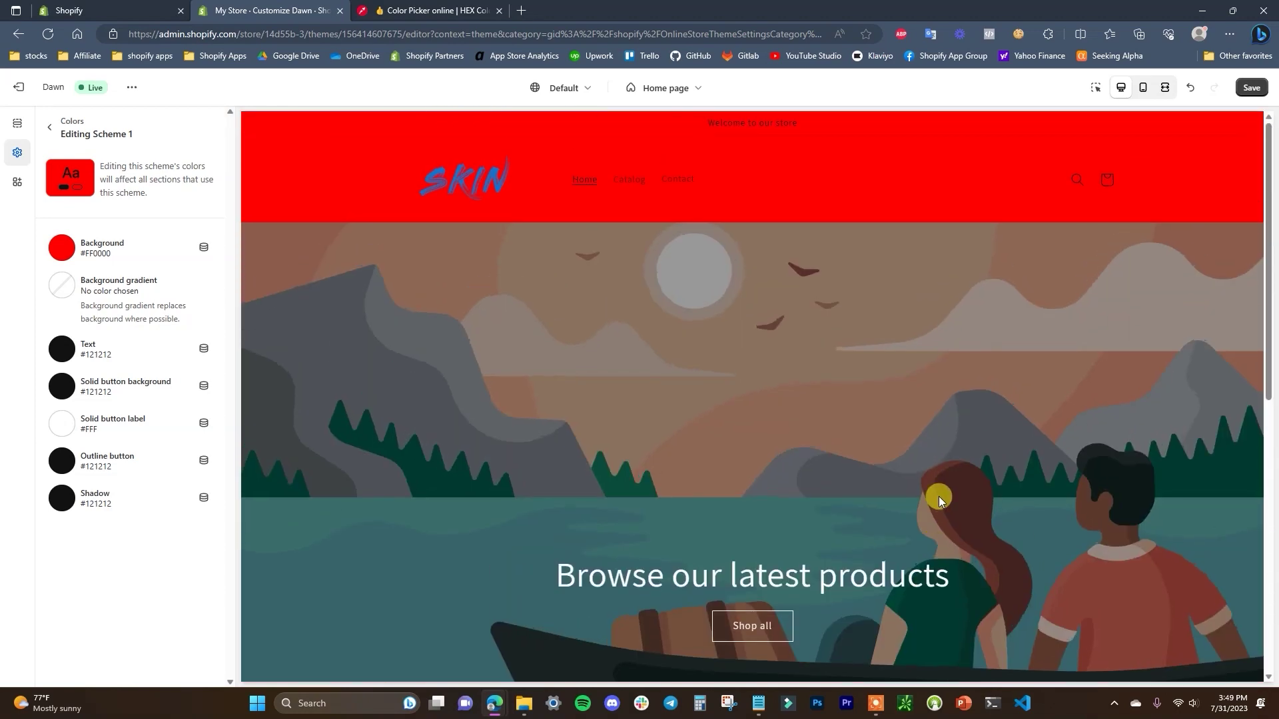
# - Restore the background color of Scheme 1 to #FFFFFF and check it in the home page preview
pyautogui.click(62, 247)
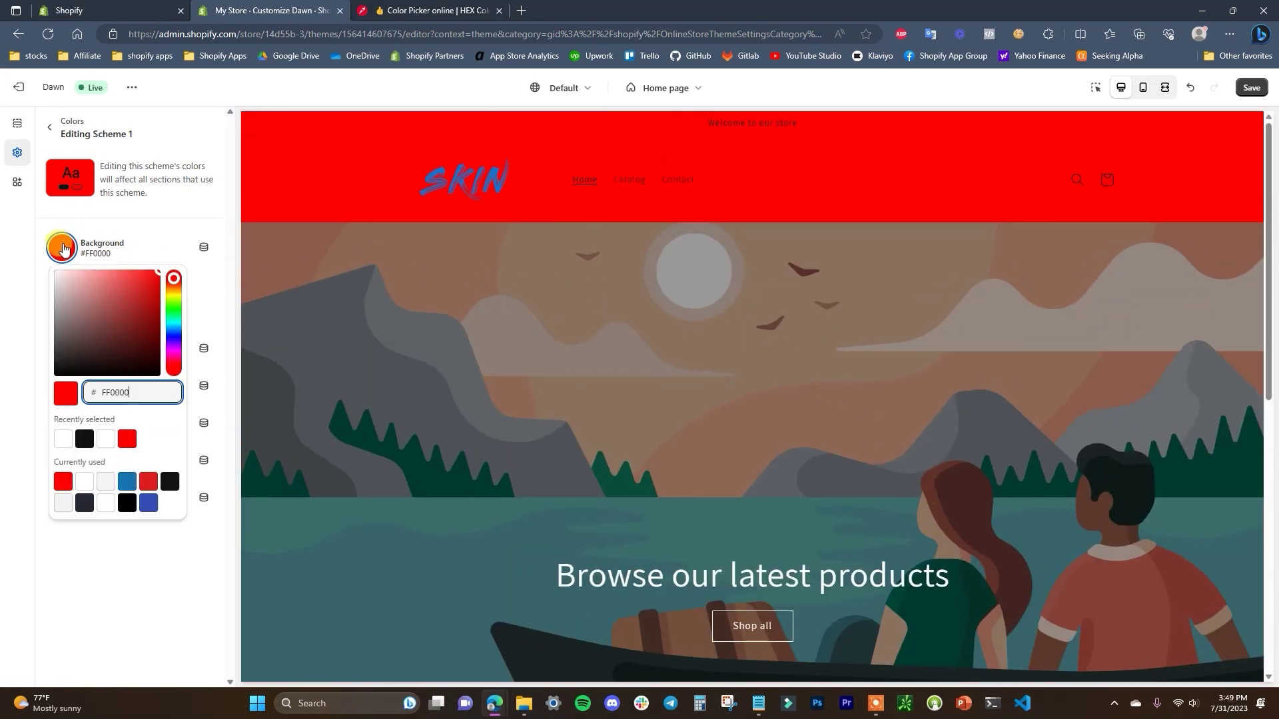
pyautogui.hotkey('ctrl', 'z')
pyautogui.click(18, 234)
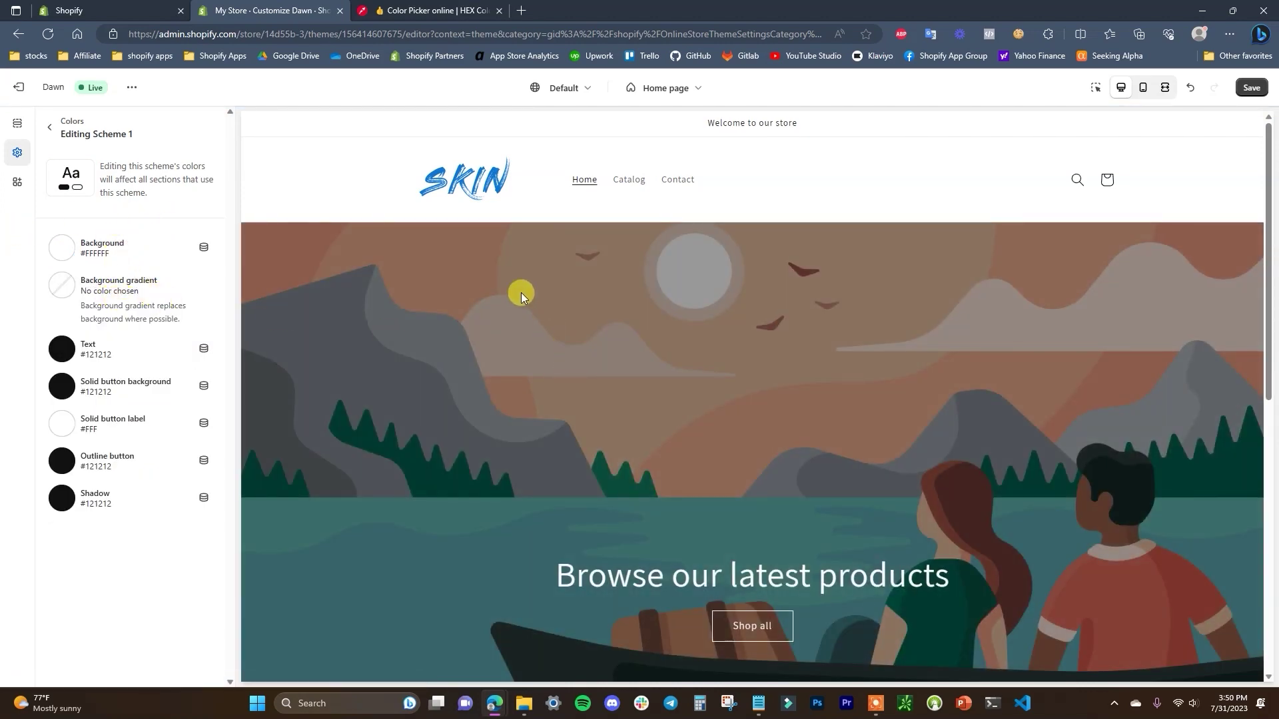
pyautogui.scroll(-4, 674, 339)
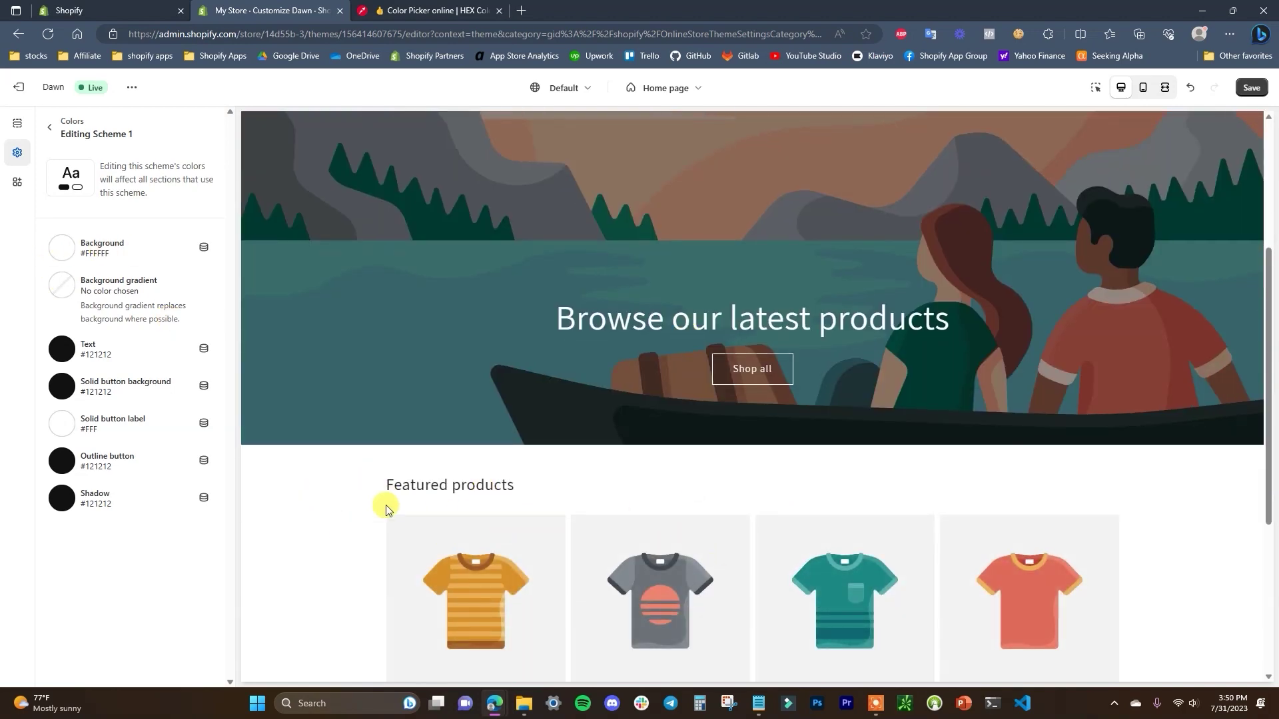
pyautogui.scroll(4, 387, 493)
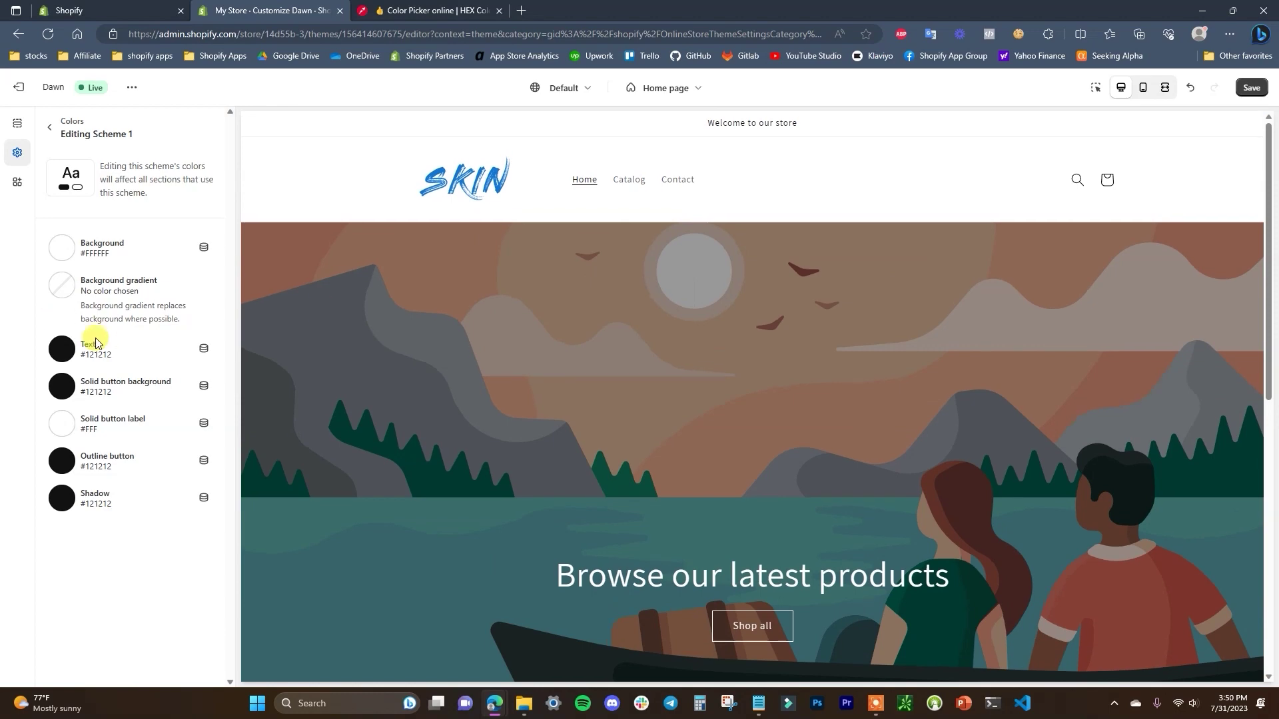
# - Set the text color of Scheme 1 to #FF0000 and check the text in the featured products and email signup areas
pyautogui.scroll(-7, 500, 400)
pyautogui.click(62, 349)
pyautogui.write('FF0000')
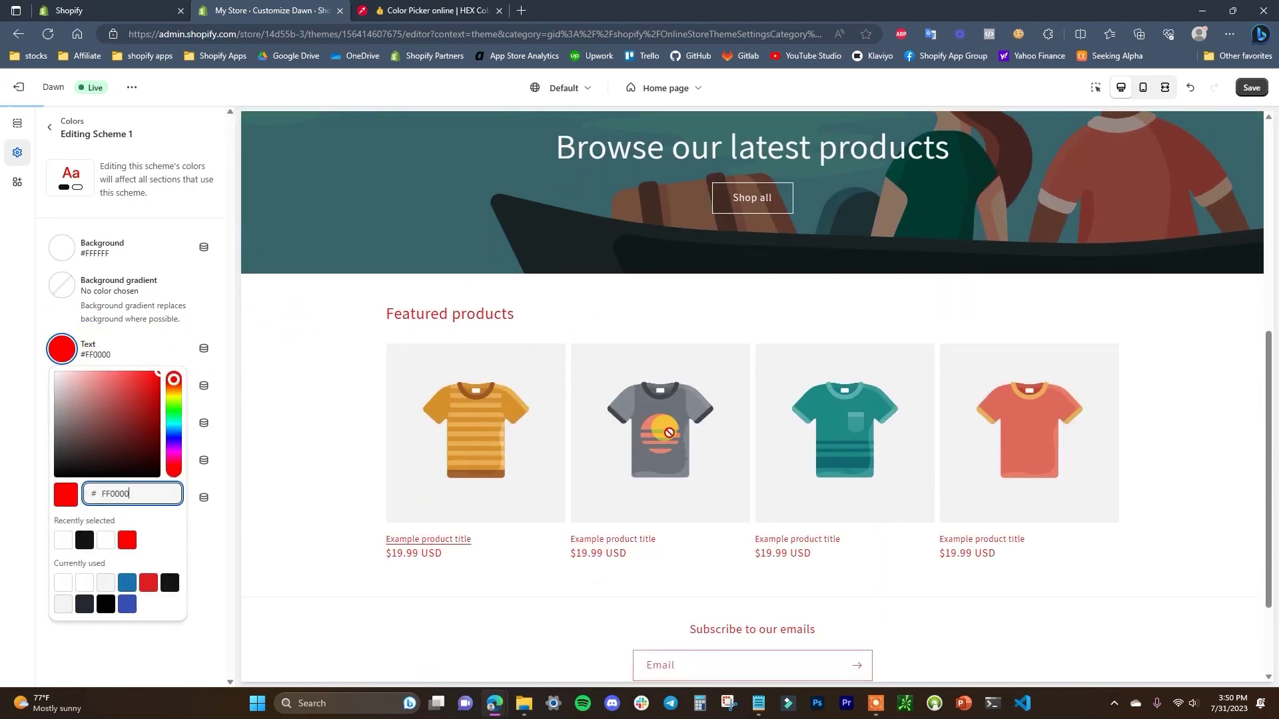
pyautogui.scroll(-2, 760, 466)
# - Change the text color of Scheme 1 to #000000 and check it across the home page preview
pyautogui.hotkey('ctrl', 'z')
pyautogui.scroll(3, 527, 419)
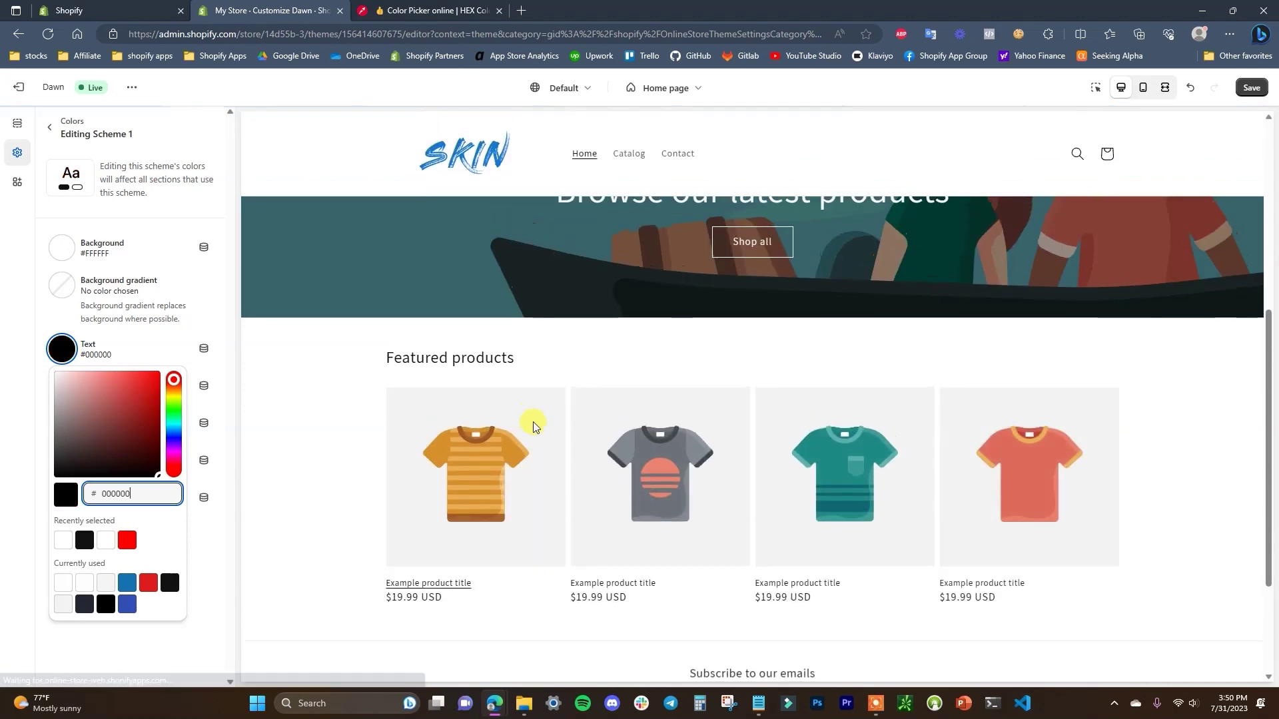
pyautogui.click(100, 400)
pyautogui.hotkey('ctrl', 'z')
pyautogui.click(38, 491)
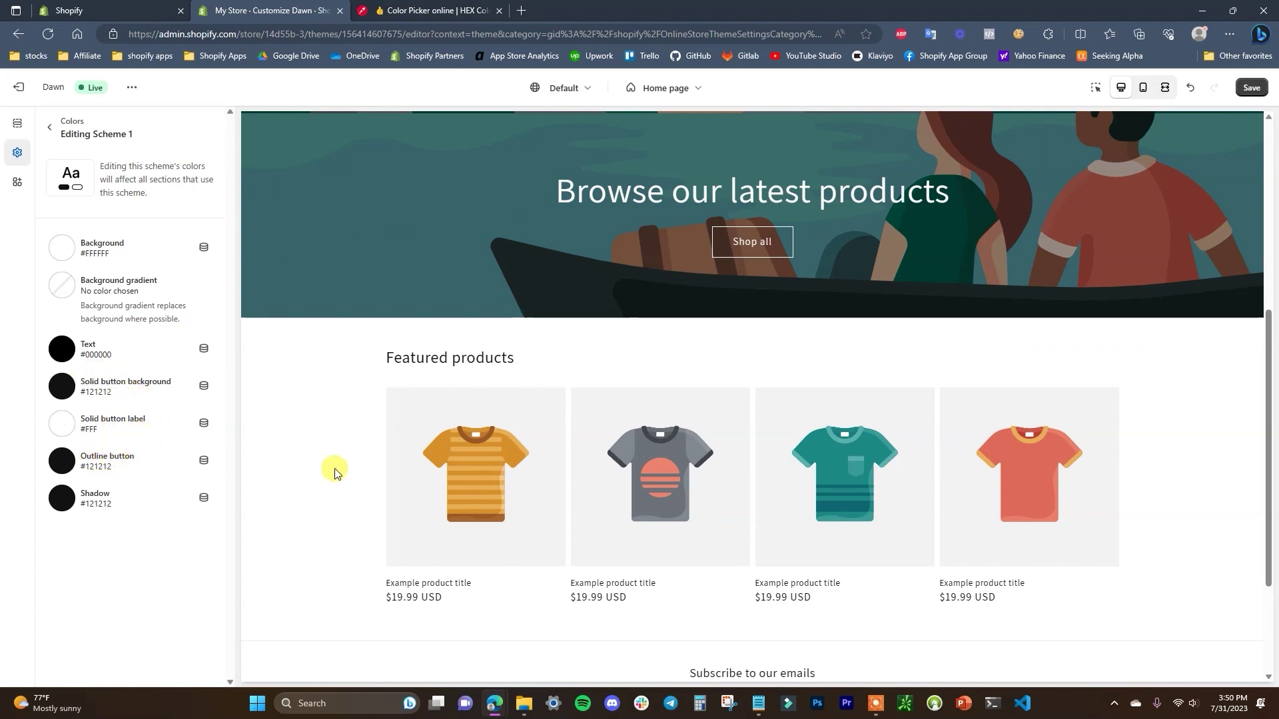
pyautogui.scroll(3, 329, 469)
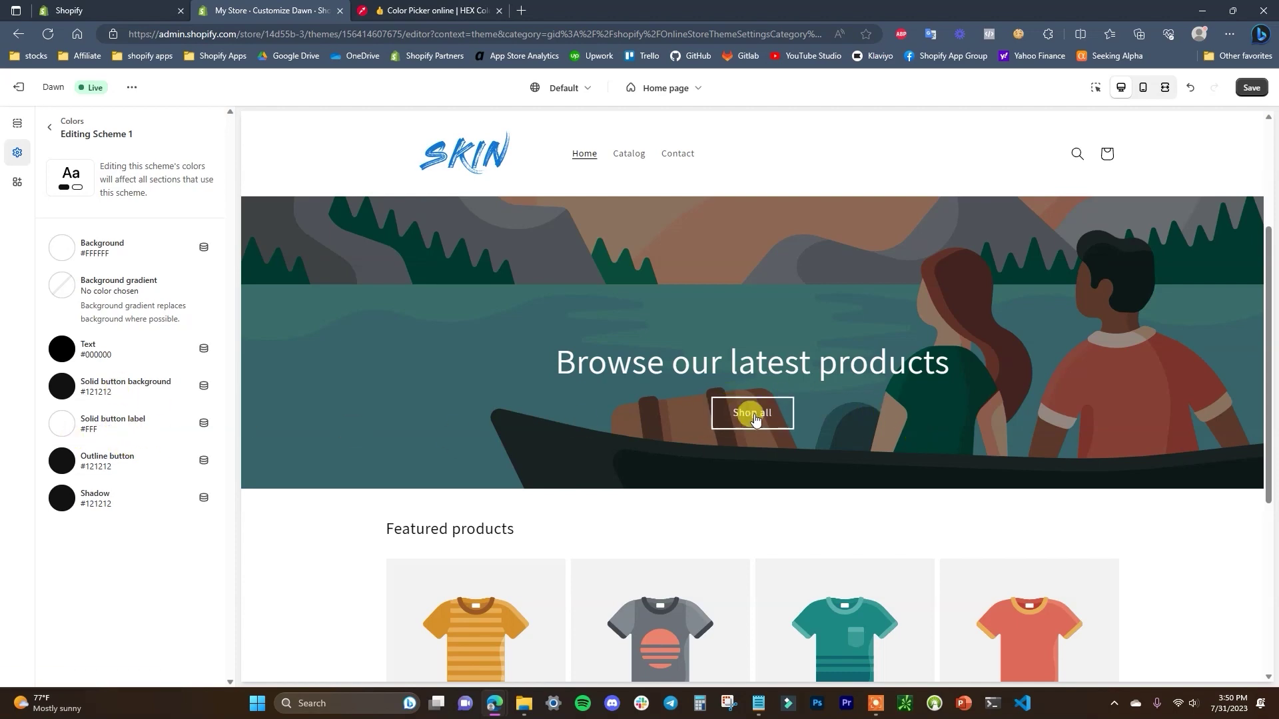
pyautogui.scroll(-5, 733, 600)
pyautogui.scroll(7, 719, 440)
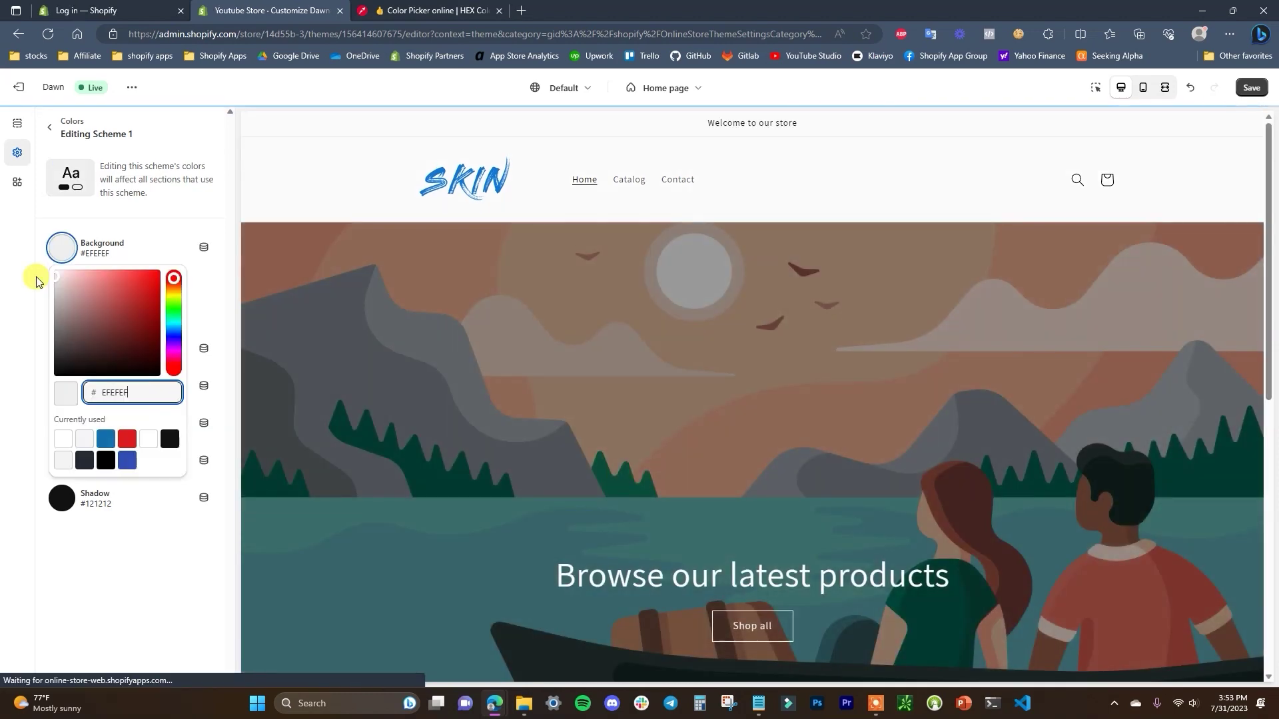
# - Apply #EFEFEF as the background color of Scheme 1 and open Scheme 2 for editing
pyautogui.click(36, 280)
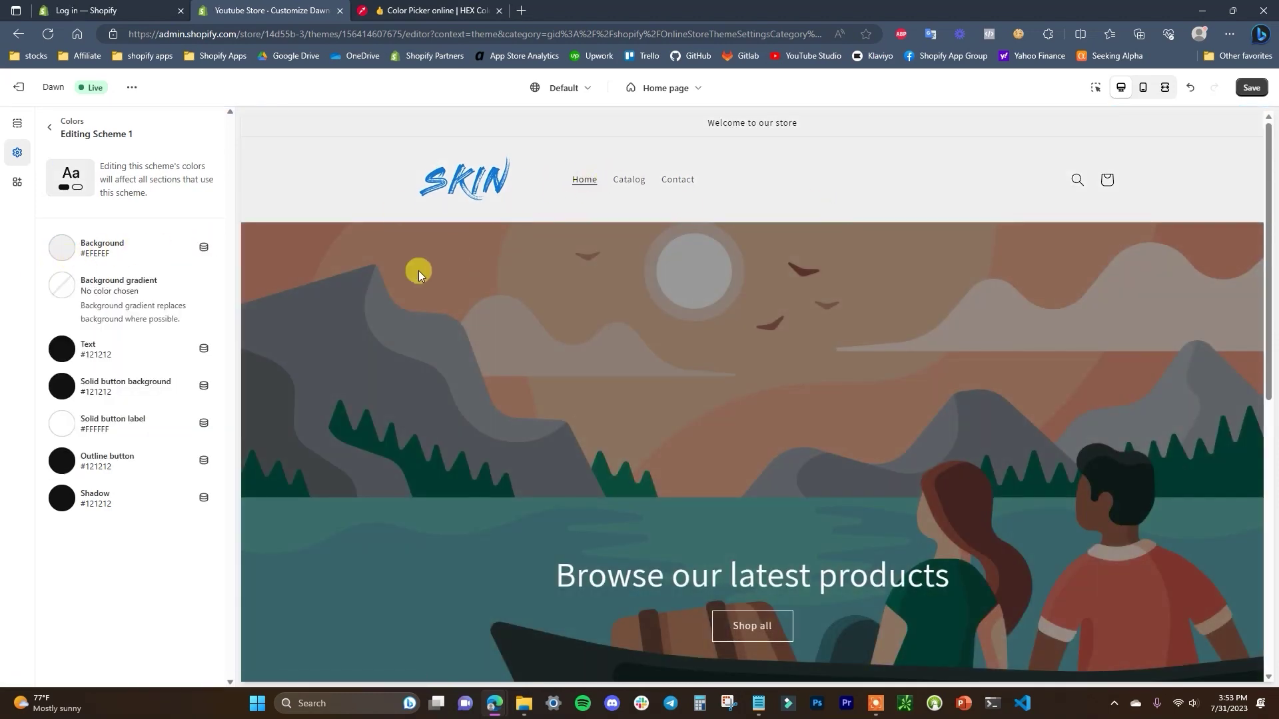
pyautogui.click(54, 128)
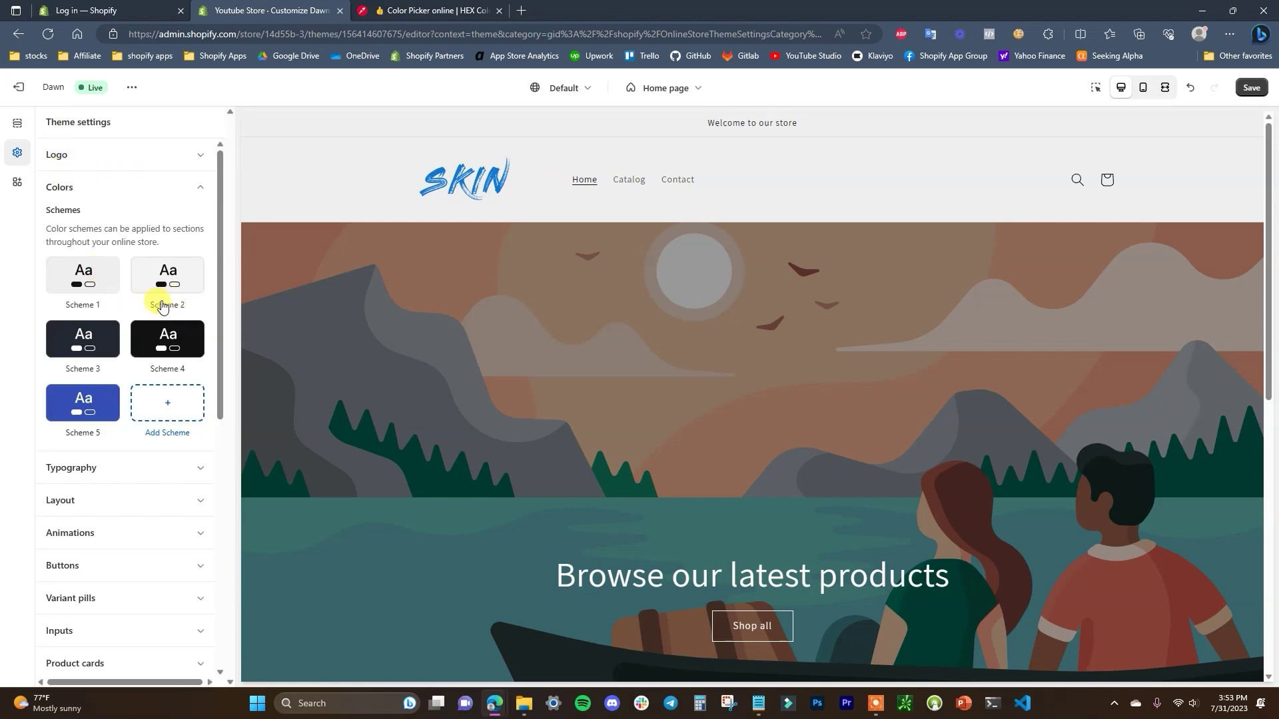
pyautogui.scroll(-3, 678, 327)
pyautogui.scroll(3, 681, 343)
pyautogui.click(180, 304)
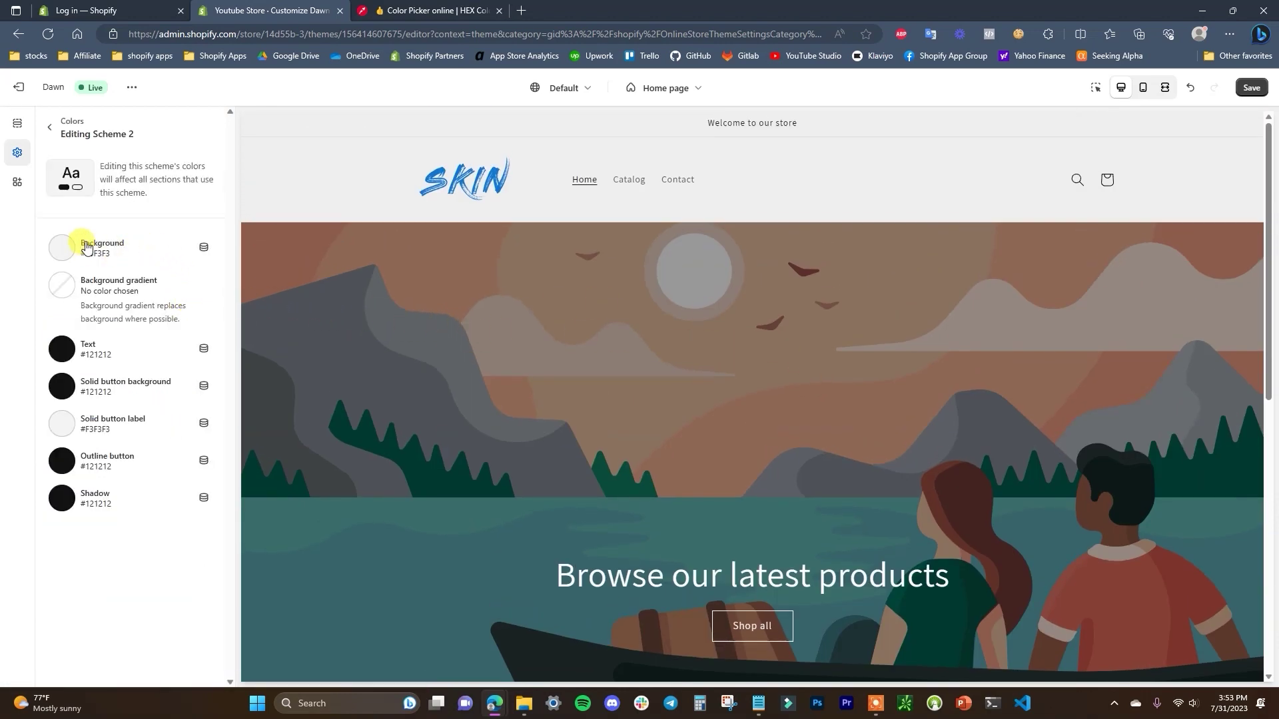
# - Set the background color of Scheme 2 to the logo's blue #1176D2, copied from imagecolorpicker.com, and check it in the home page preview
pyautogui.click(439, 10)
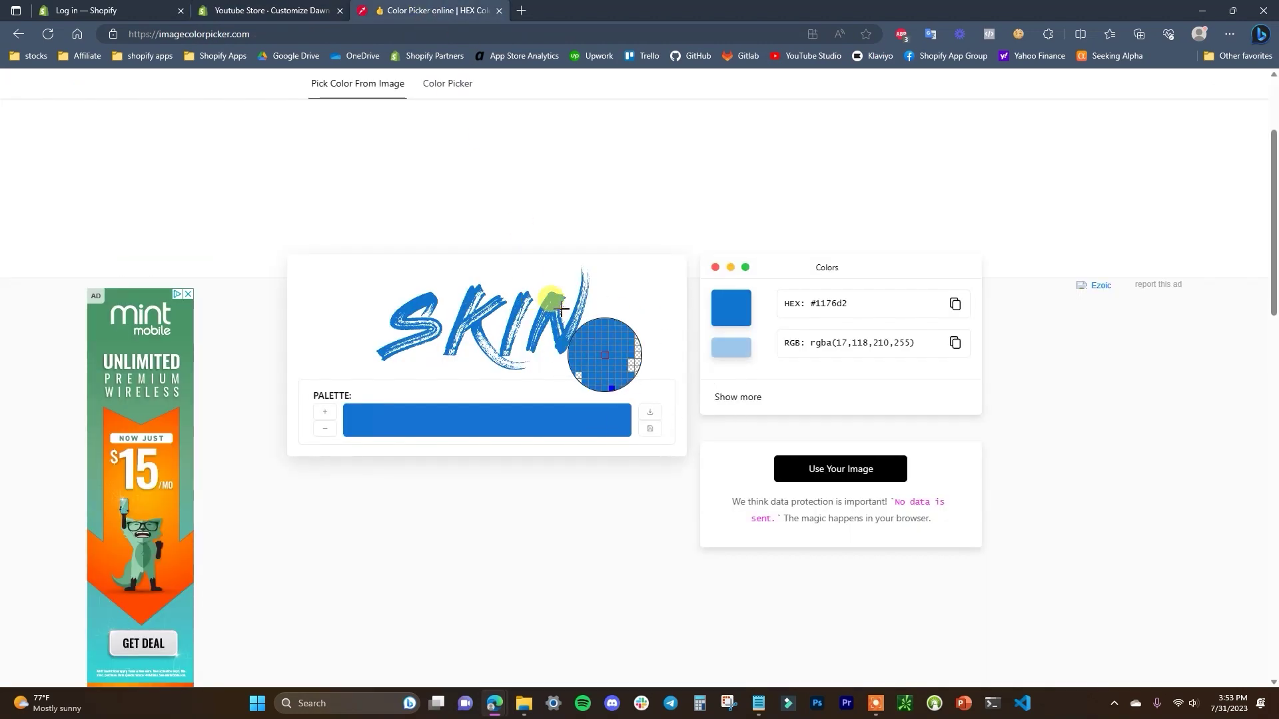
pyautogui.click(954, 304)
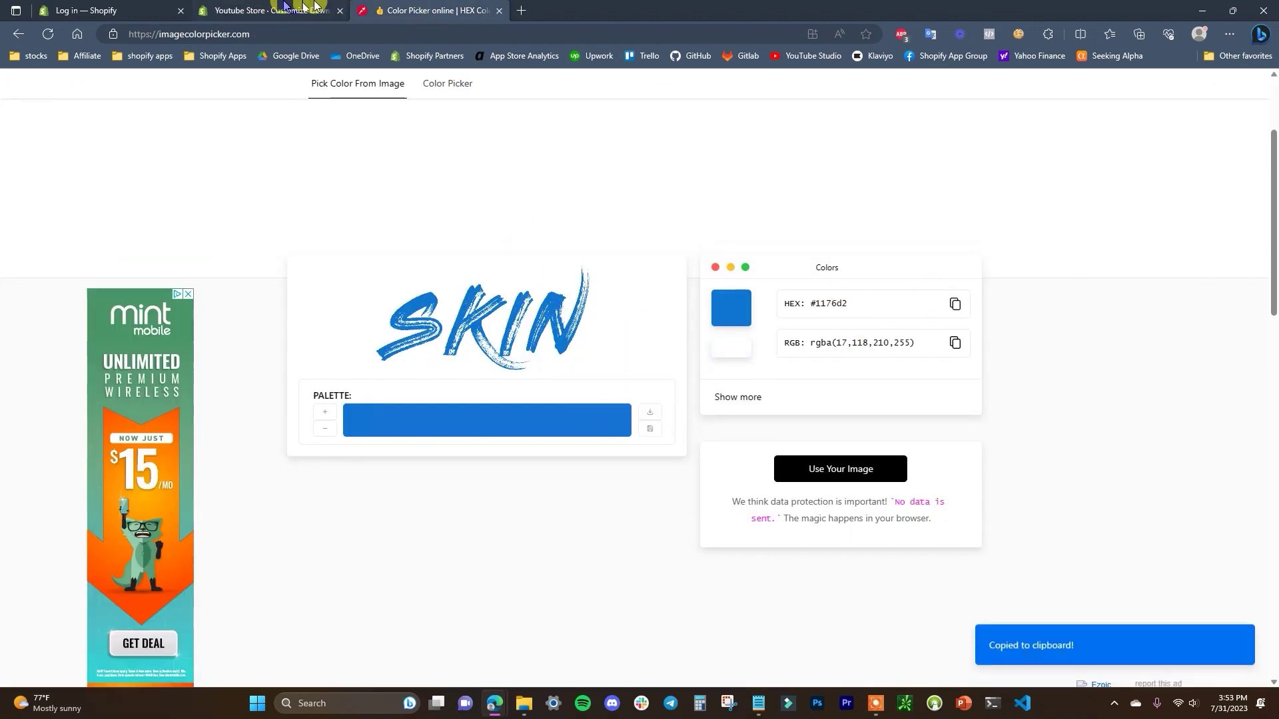
pyautogui.click(266, 10)
pyautogui.click(78, 260)
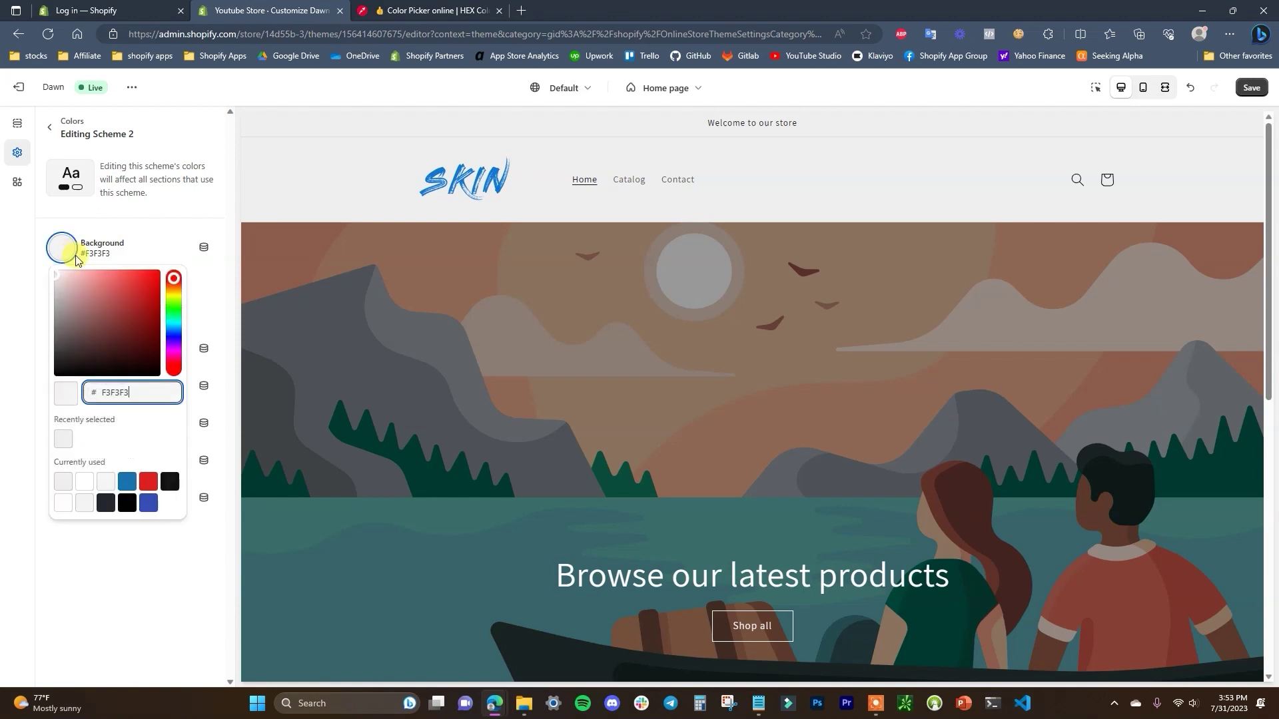
pyautogui.doubleClick(103, 392)
pyautogui.click(183, 603)
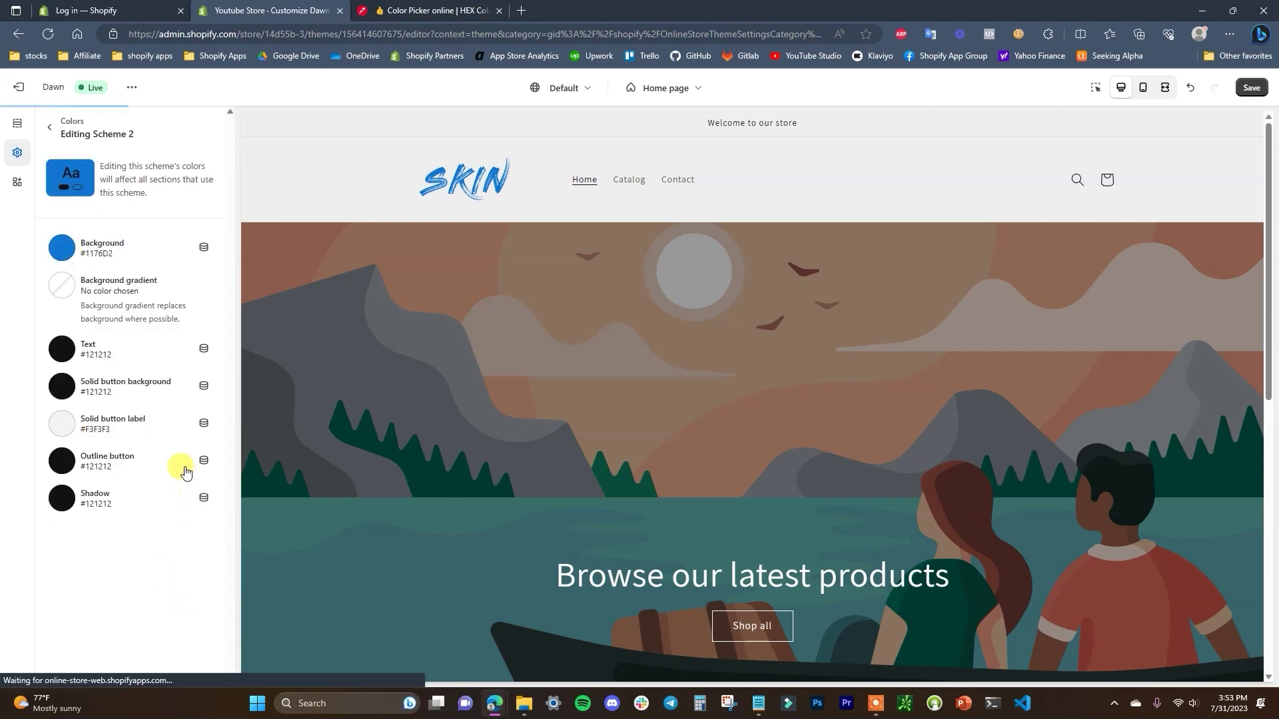
pyautogui.scroll(-8, 609, 382)
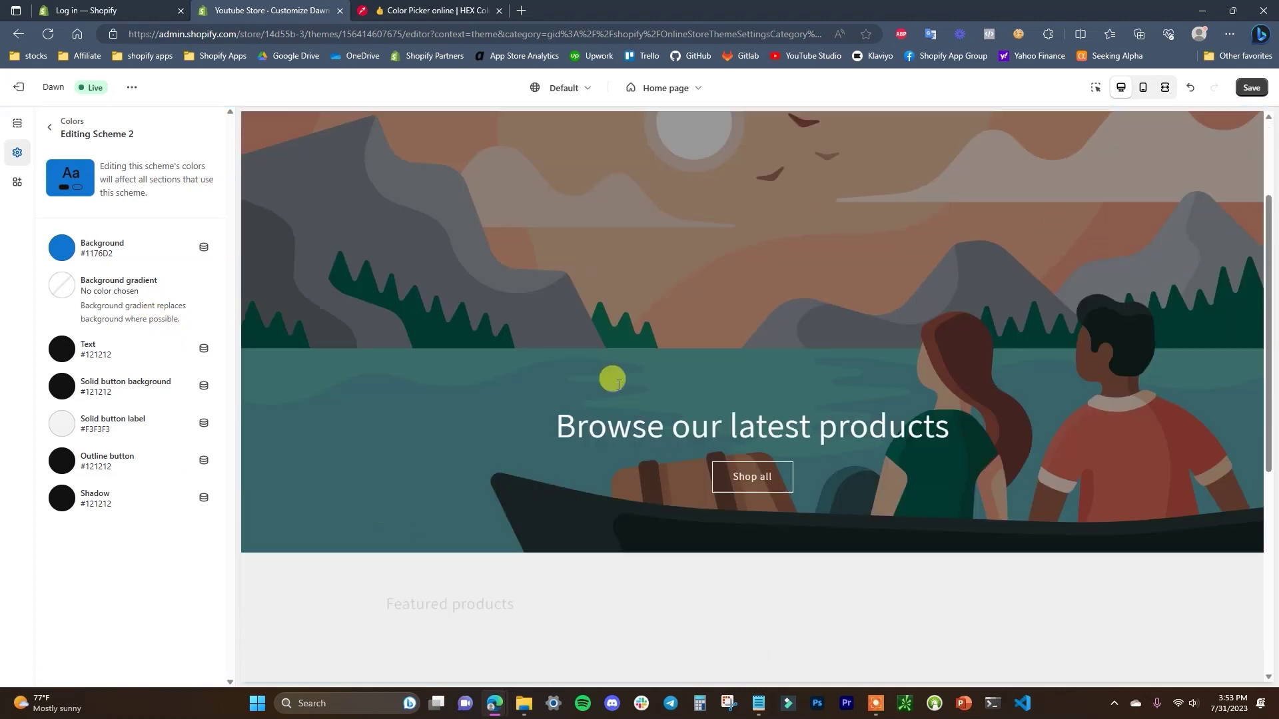
pyautogui.scroll(1, 548, 447)
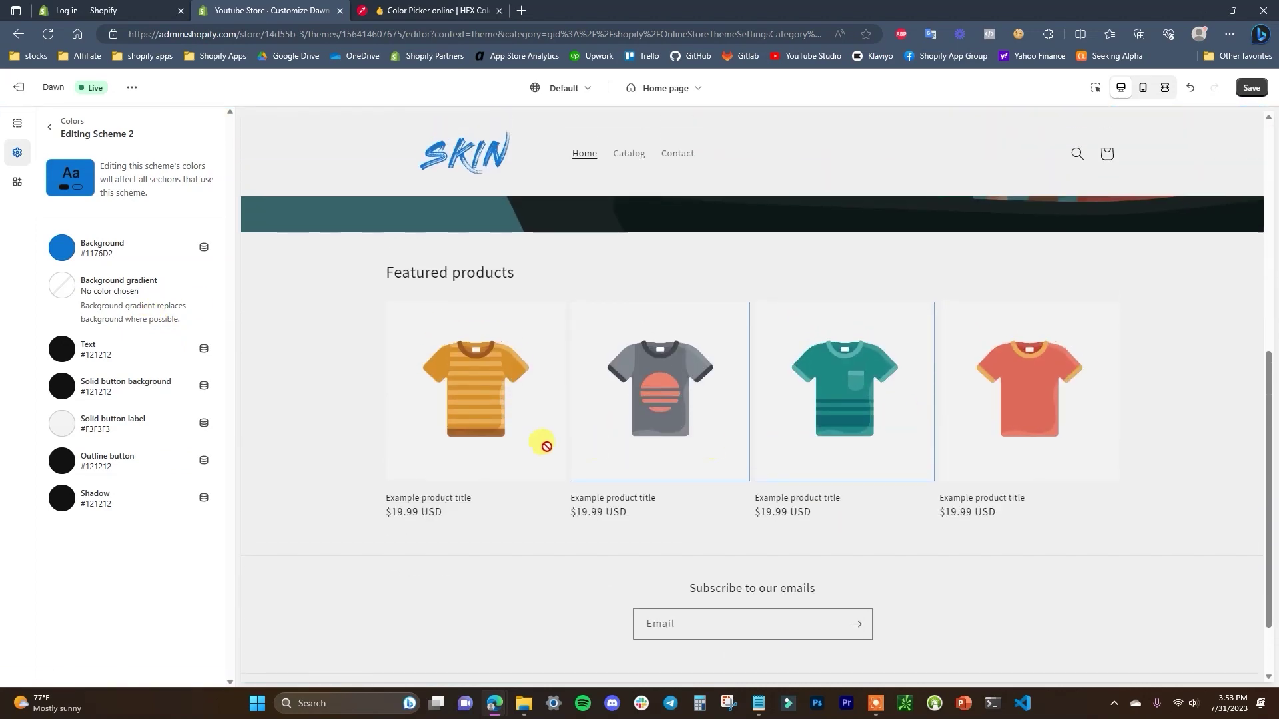
pyautogui.scroll(6, 647, 509)
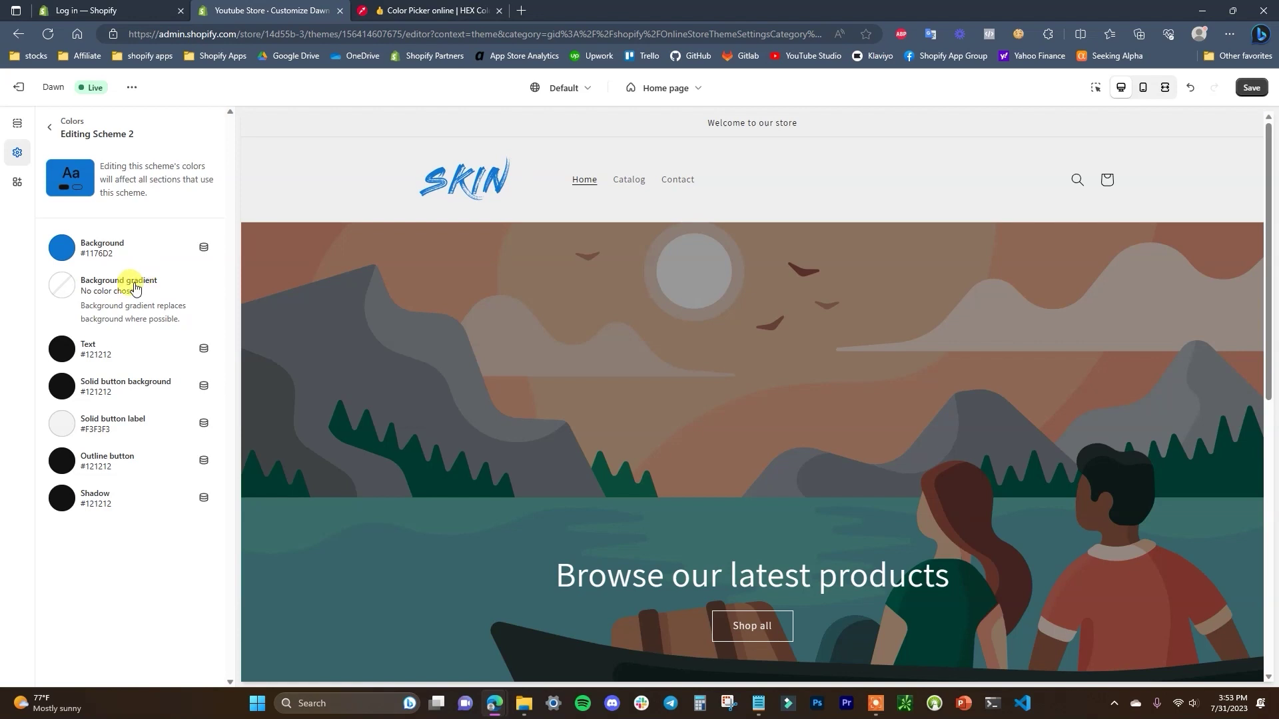
# - Set the text color of Scheme 2 to #FFFFFF
pyautogui.moveTo(66, 356); pyautogui.dragTo(66, 179)
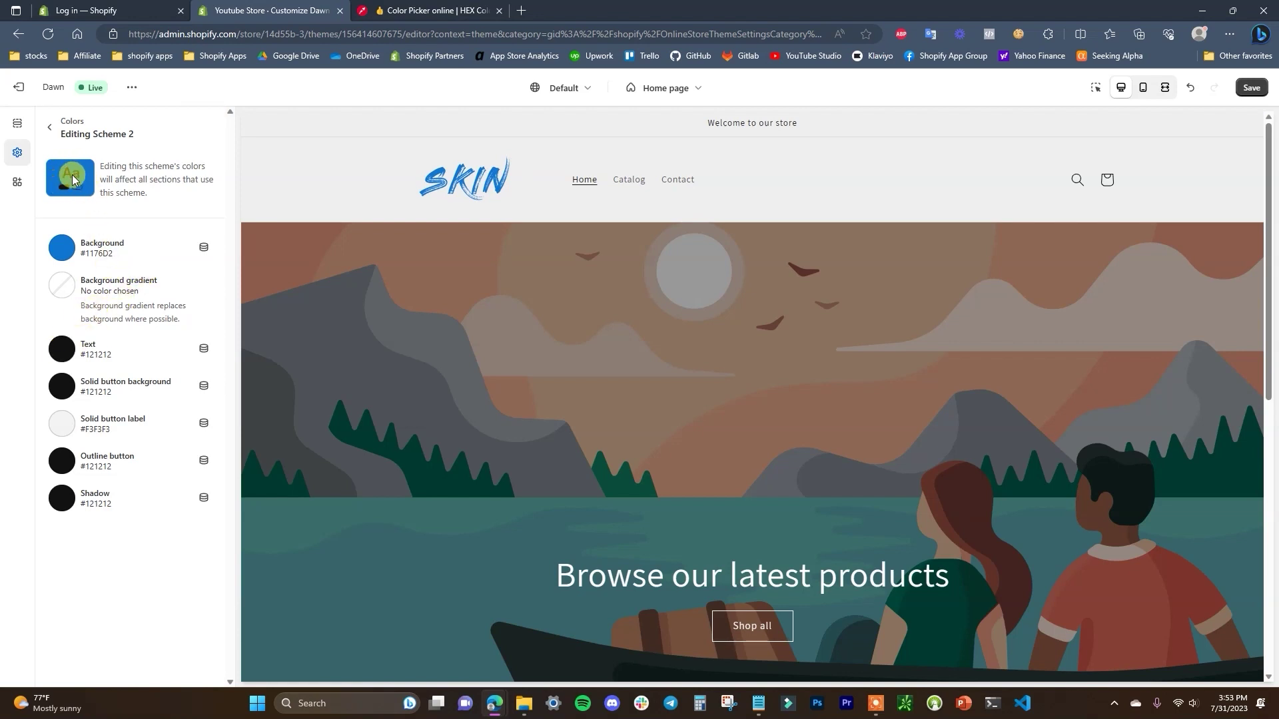
pyautogui.click(61, 349)
pyautogui.hotkey('ctrl', 'v')
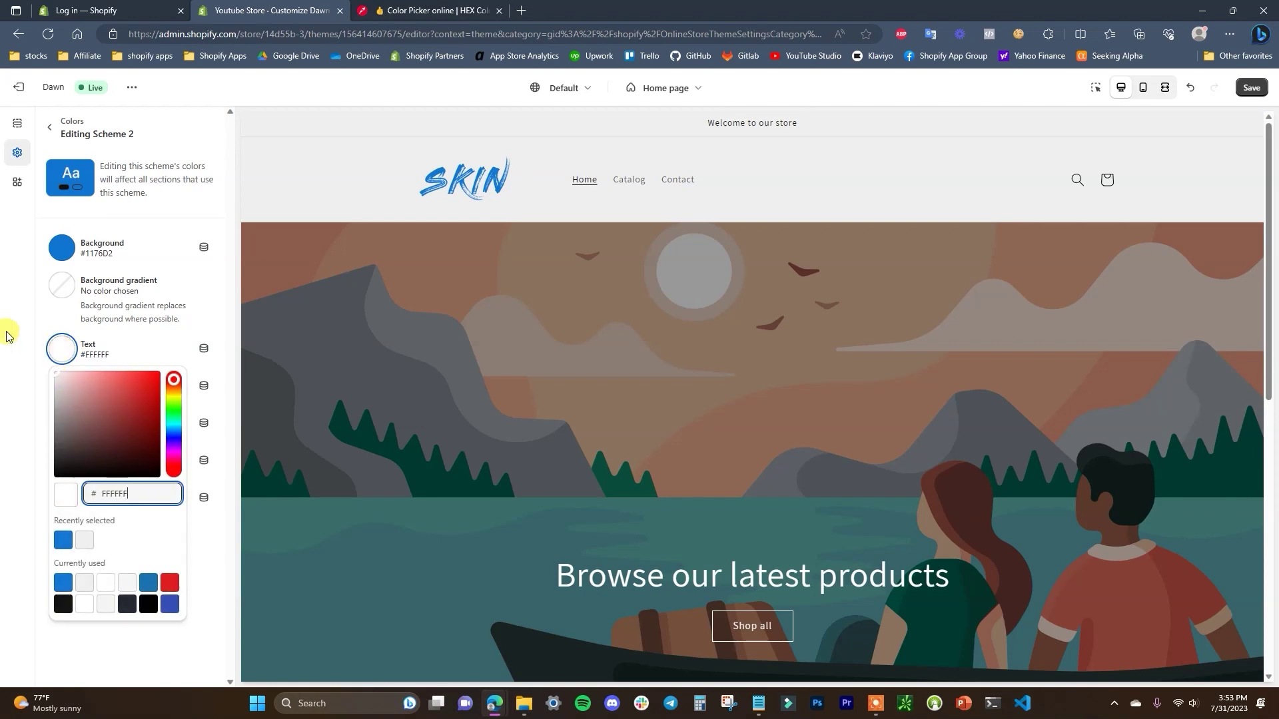
pyautogui.press('BackSpace')
pyautogui.press('BackSpace')
pyautogui.press('BackSpace')
pyautogui.press('BackSpace')
pyautogui.write('FFFF')
pyautogui.press('Return')
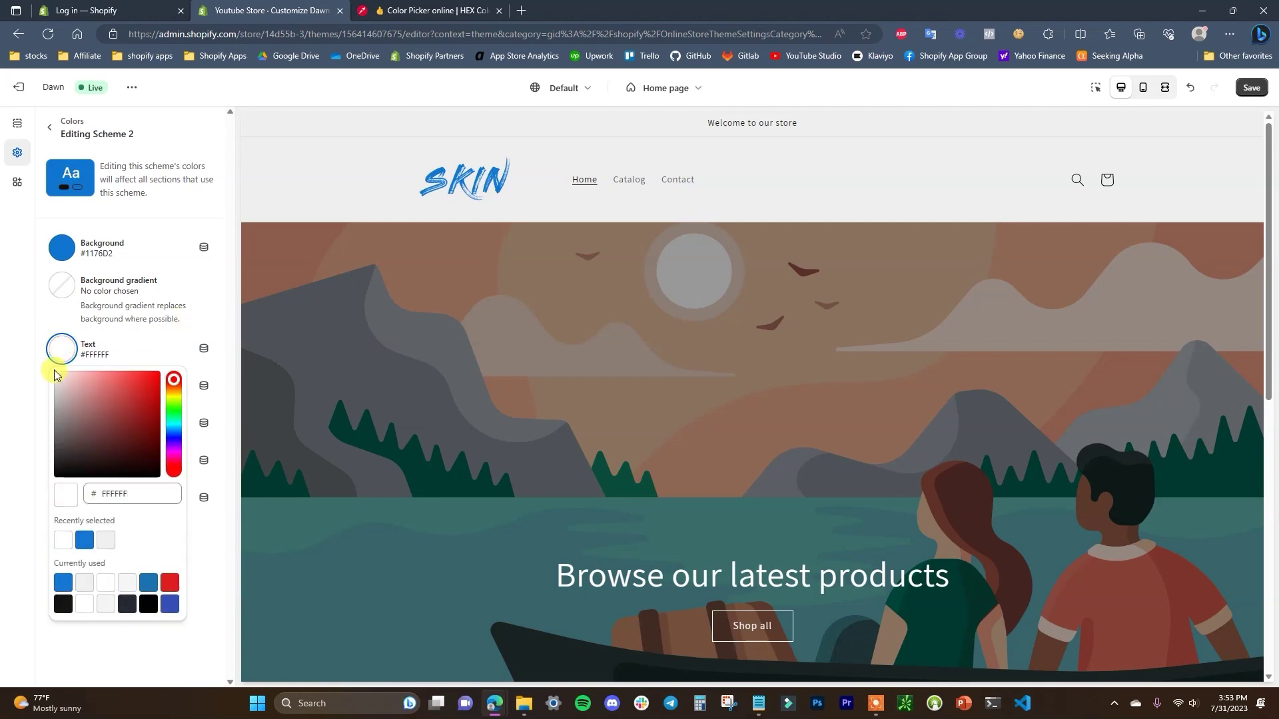
pyautogui.click(200, 321)
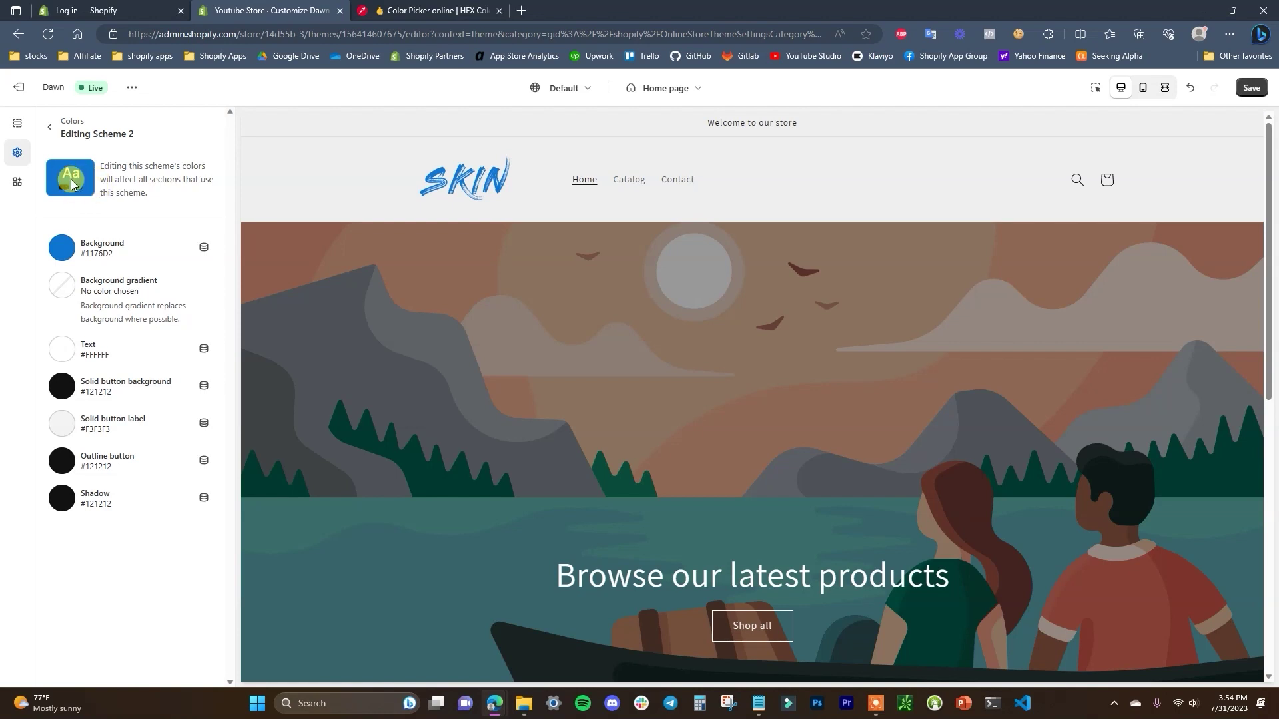
# - Set the solid button background of Scheme 2 to #000000 and its solid button label to #FFFFFF
pyautogui.click(62, 387)
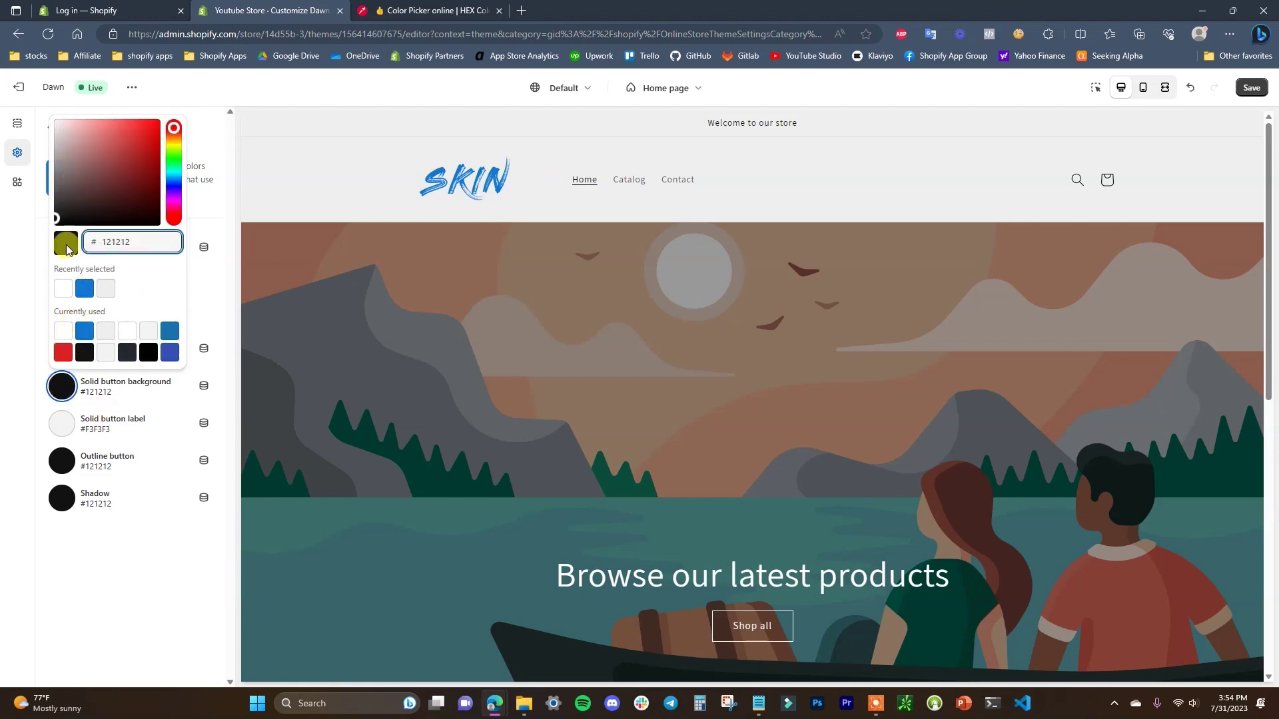
pyautogui.click(57, 218)
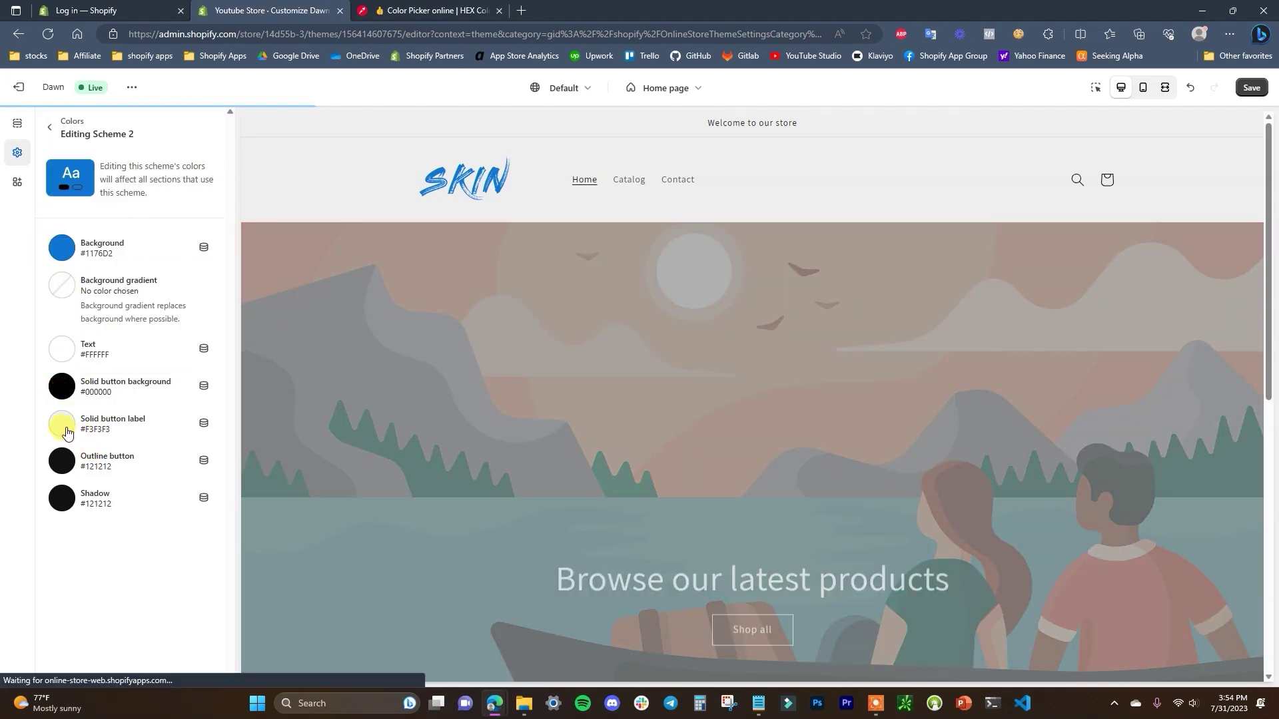
pyautogui.click(67, 432)
pyautogui.click(53, 169)
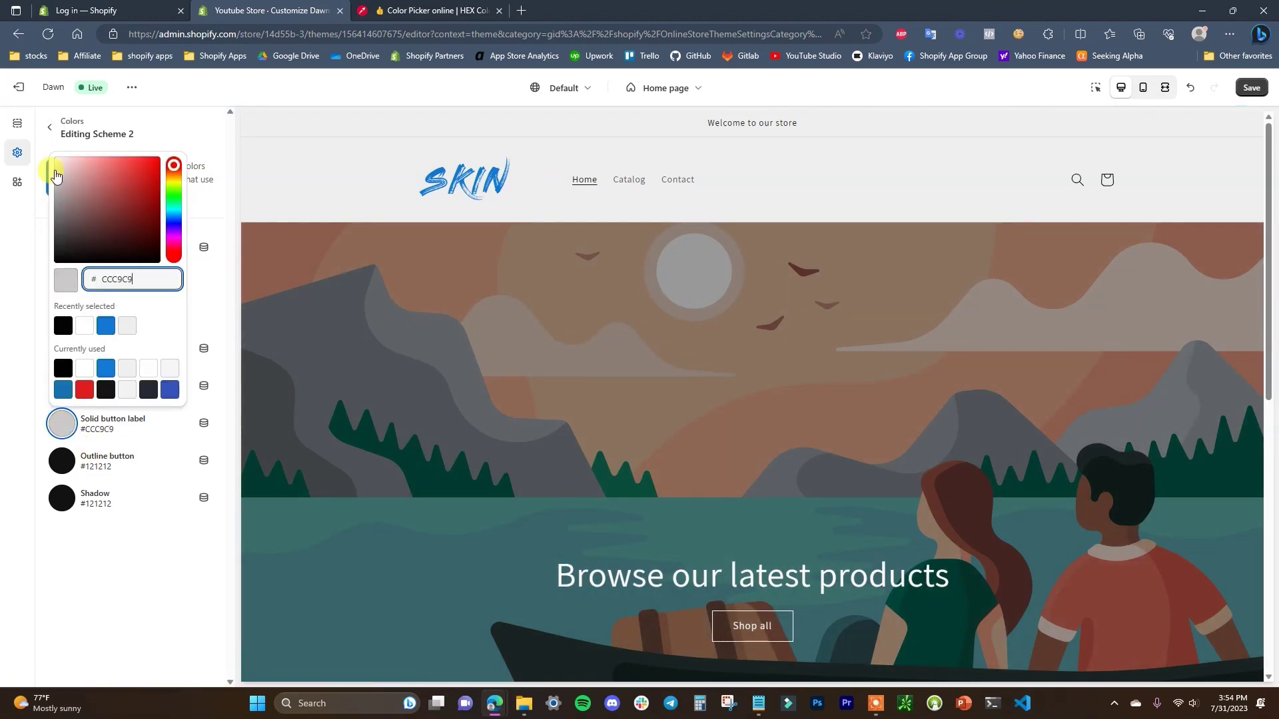
pyautogui.click(46, 140)
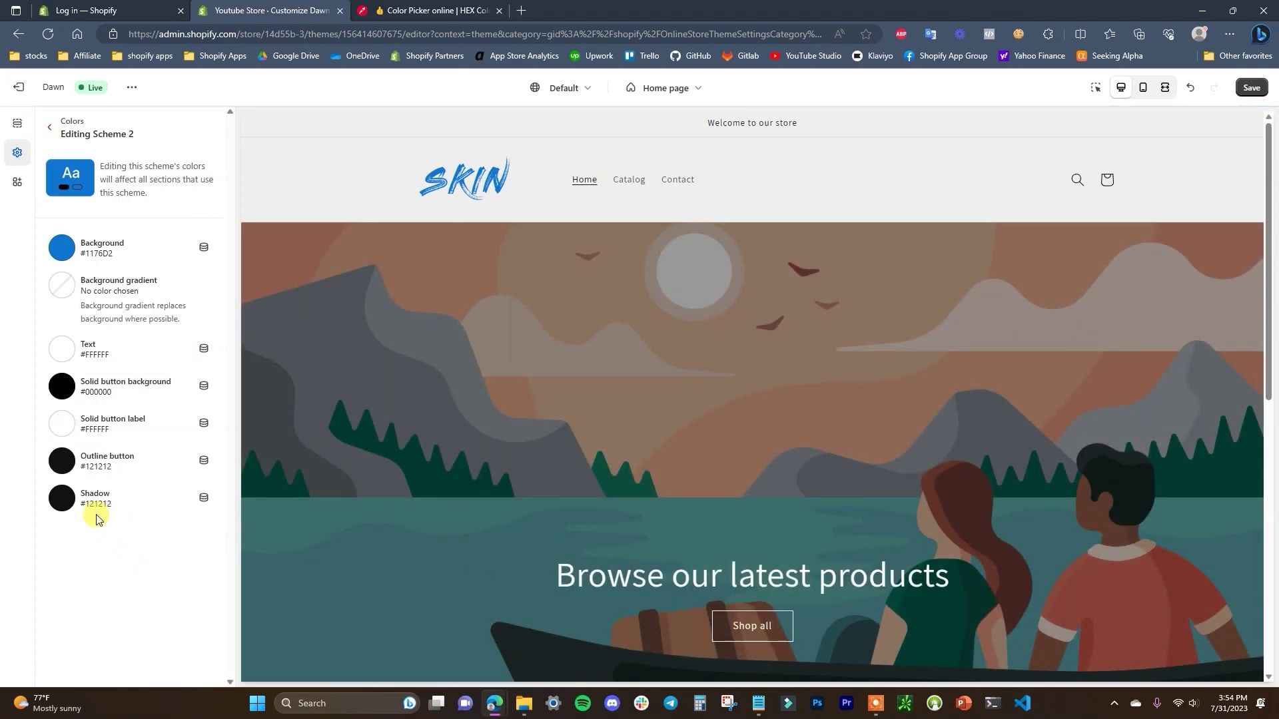
# - Set the outline button color of Scheme 2 to #FFFFFF
pyautogui.click(62, 461)
pyautogui.click(54, 193)
pyautogui.click(19, 169)
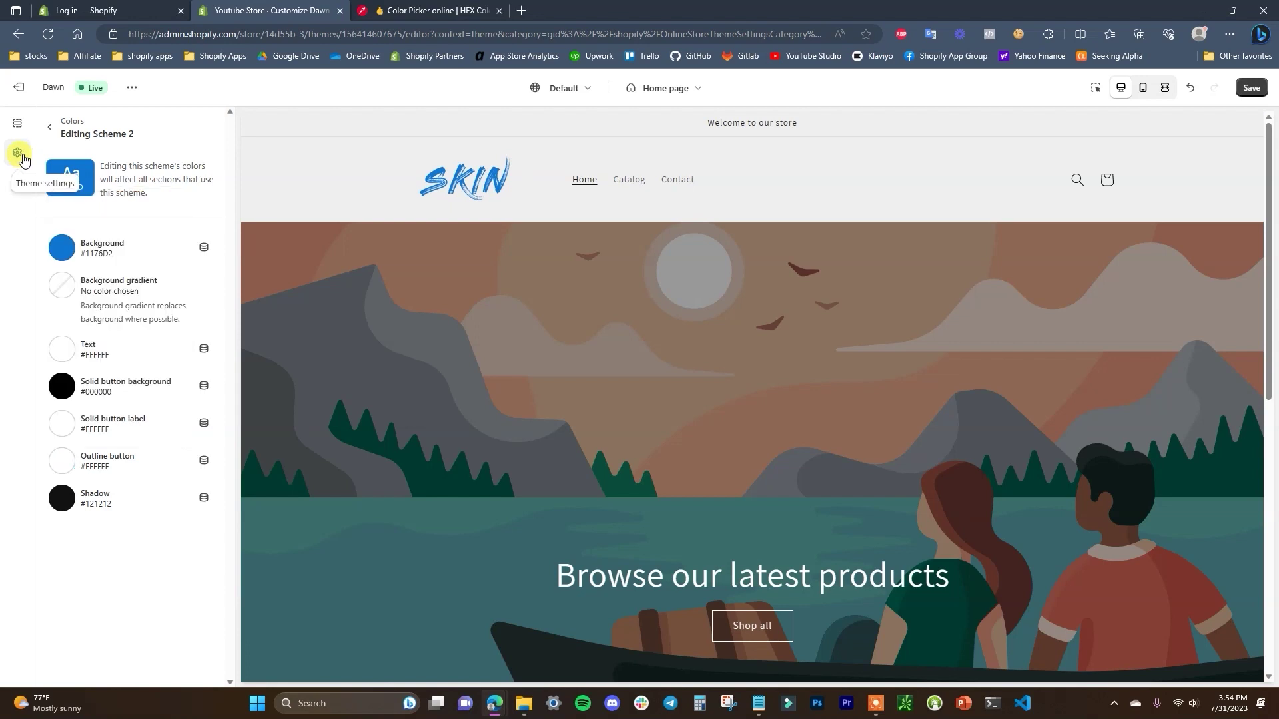
# - Review the colors of Scheme 2 and Scheme 1 against the home page preview
pyautogui.click(51, 130)
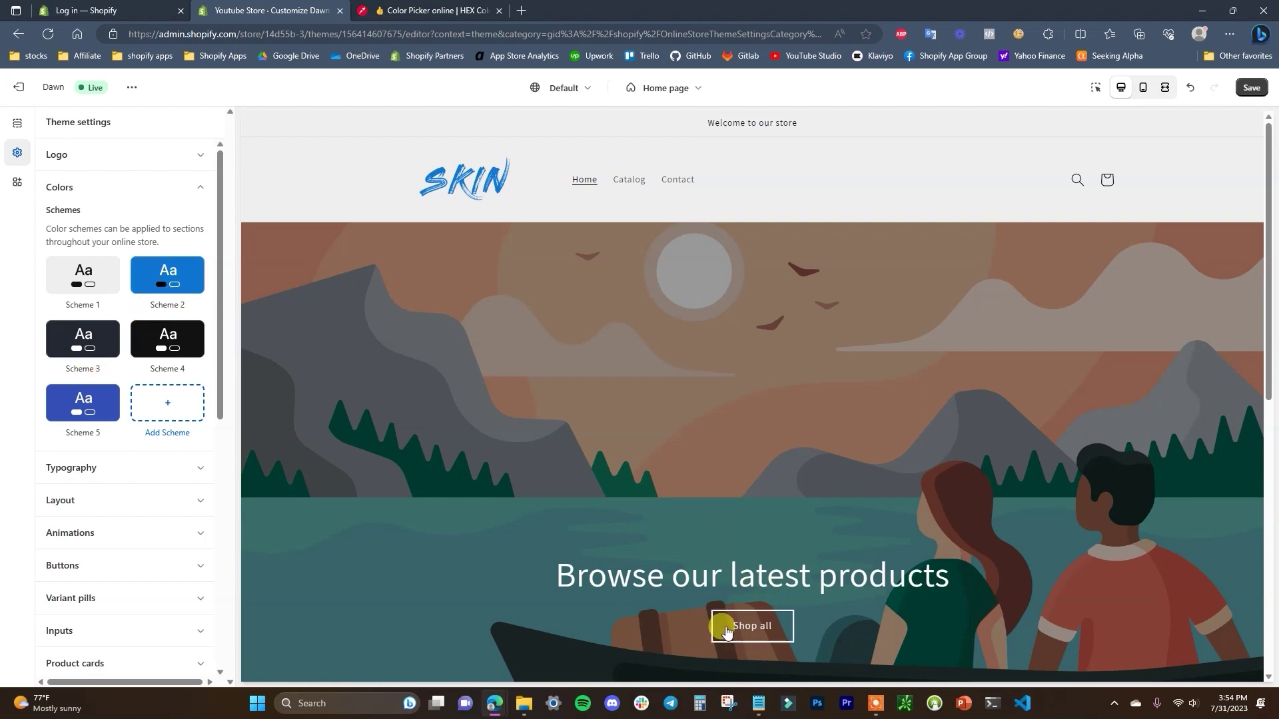
pyautogui.click(173, 293)
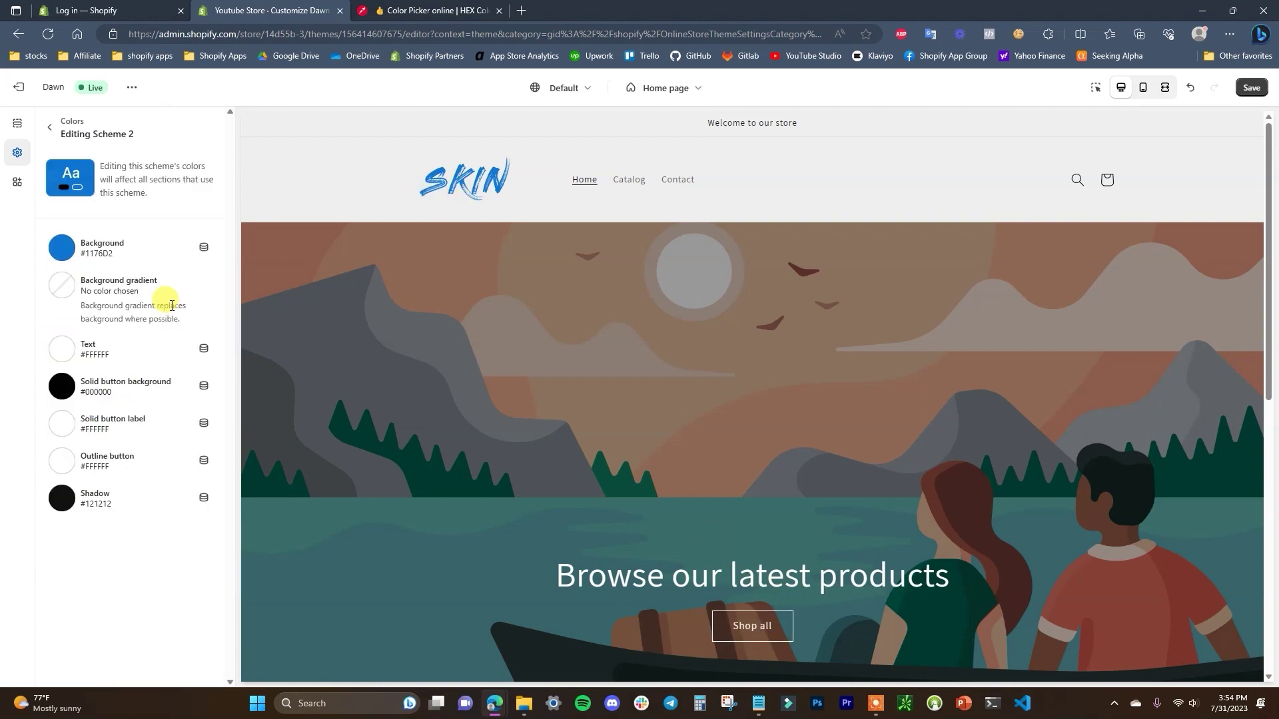
pyautogui.click(53, 128)
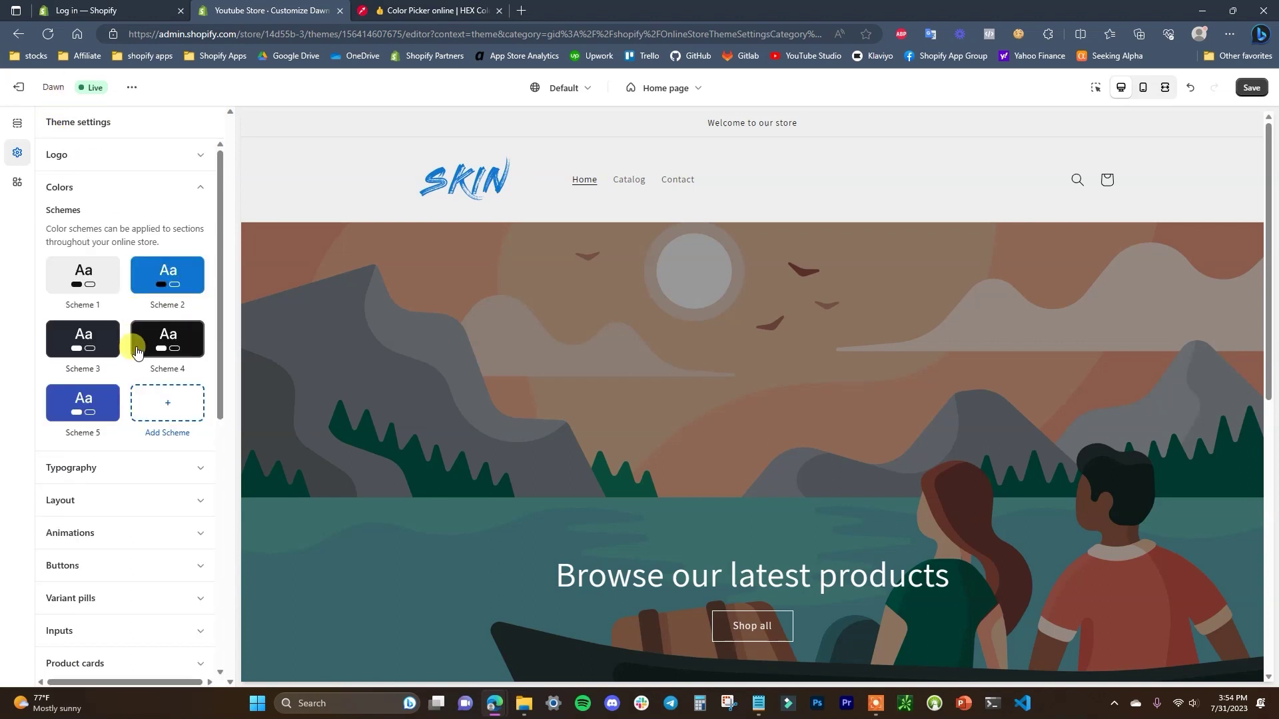
pyautogui.click(86, 300)
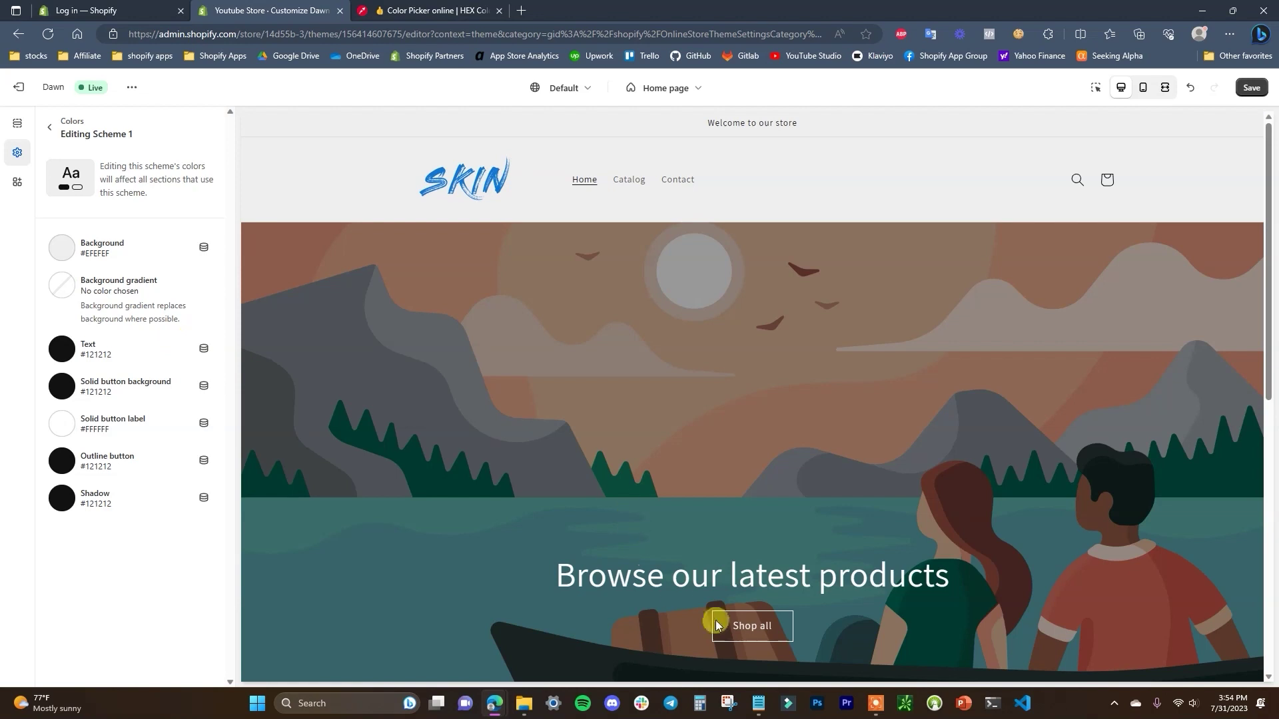
# - Set the background color of Scheme 3 to the recently used #EFEFEF
pyautogui.click(52, 133)
pyautogui.click(83, 368)
pyautogui.click(61, 247)
pyautogui.click(128, 444)
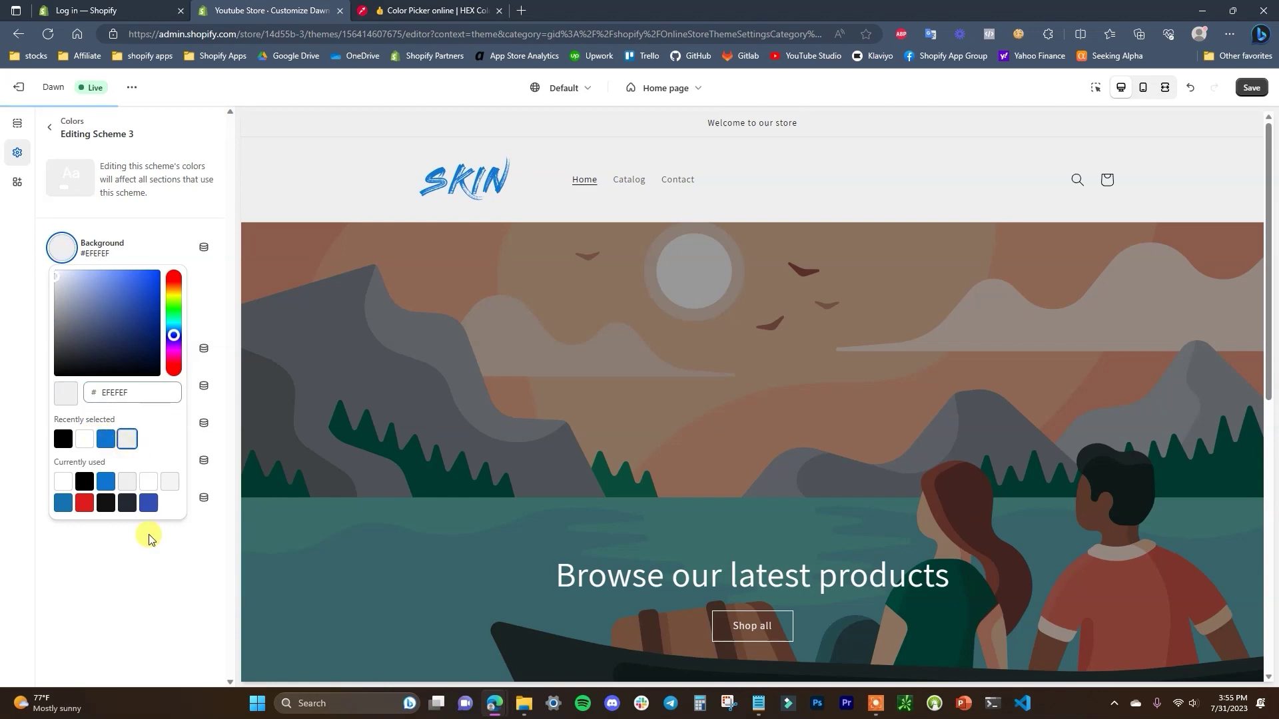
pyautogui.click(143, 554)
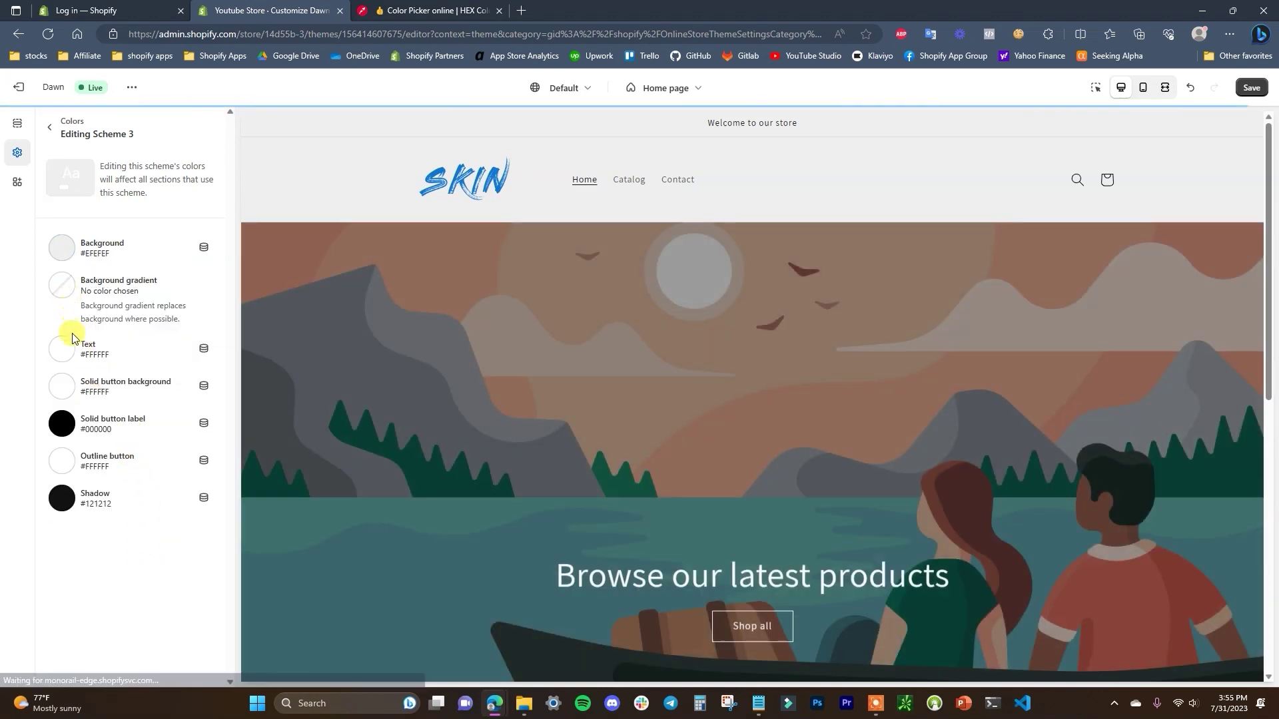
# - Set the solid button background of Scheme 3 to #1176D2 and its solid button label to #FFFFFF
pyautogui.click(70, 394)
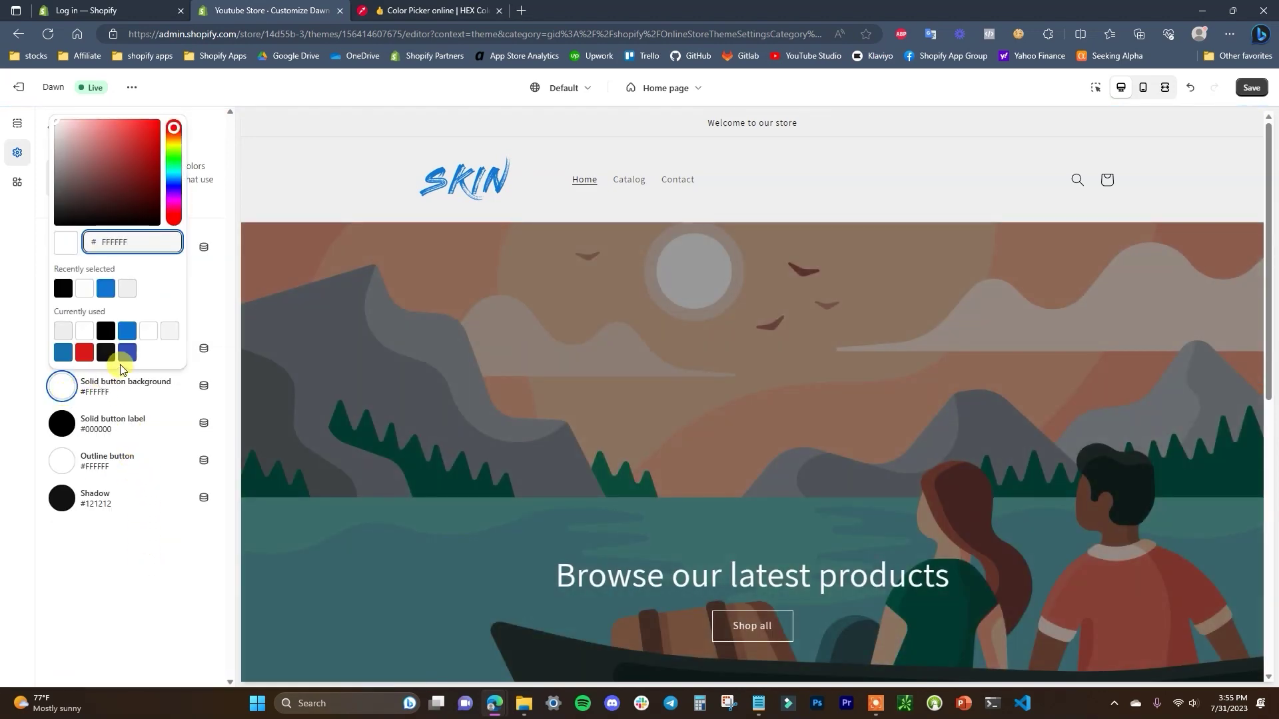
pyautogui.click(108, 293)
pyautogui.click(126, 551)
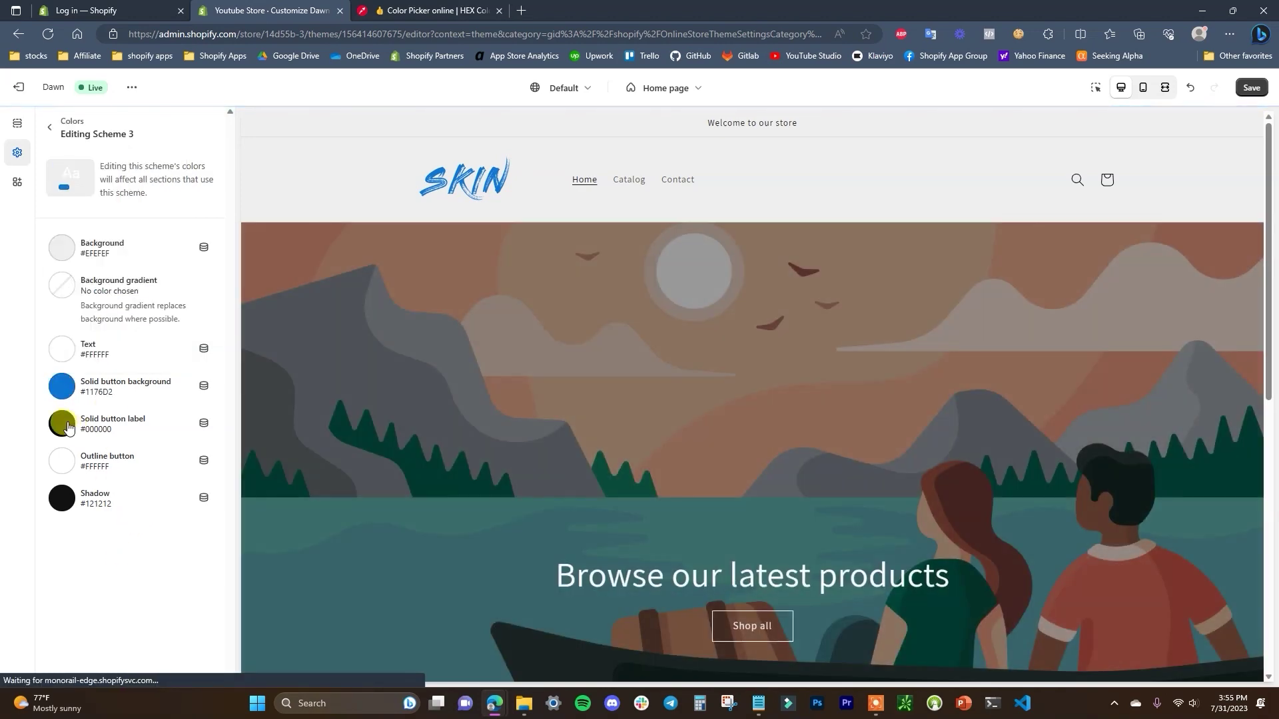
pyautogui.click(62, 423)
pyautogui.click(65, 210)
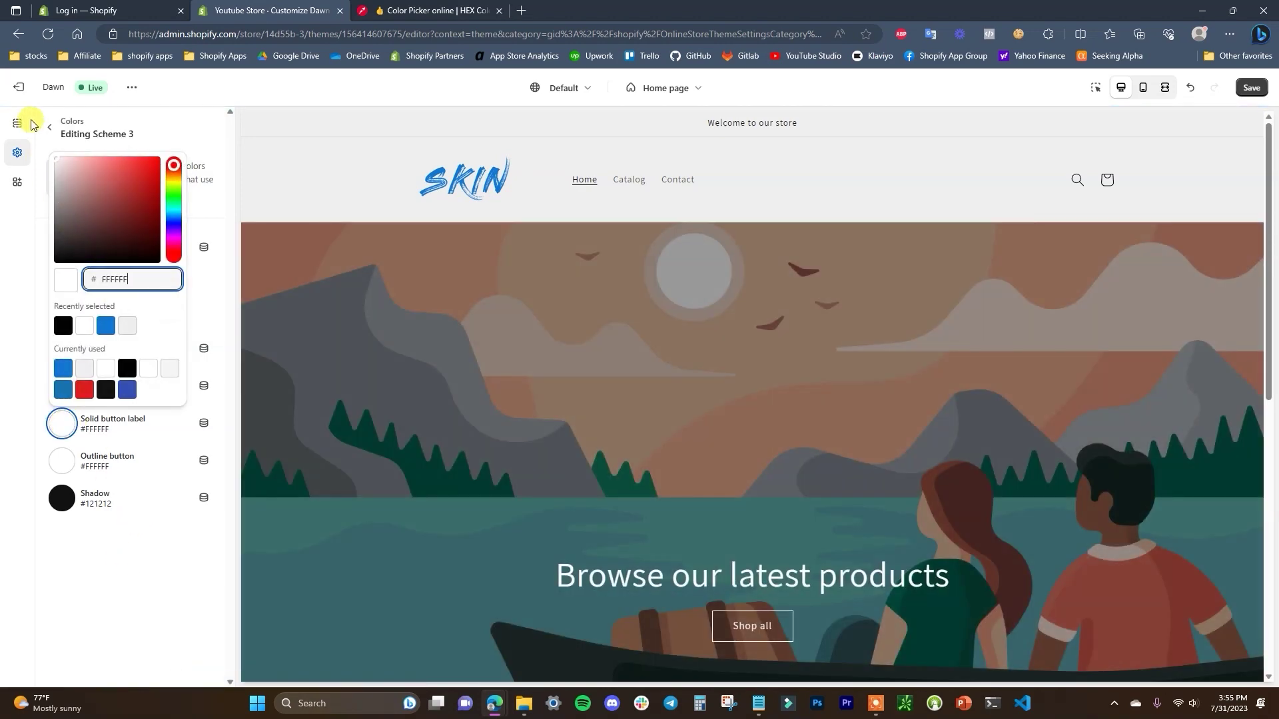
pyautogui.click(144, 558)
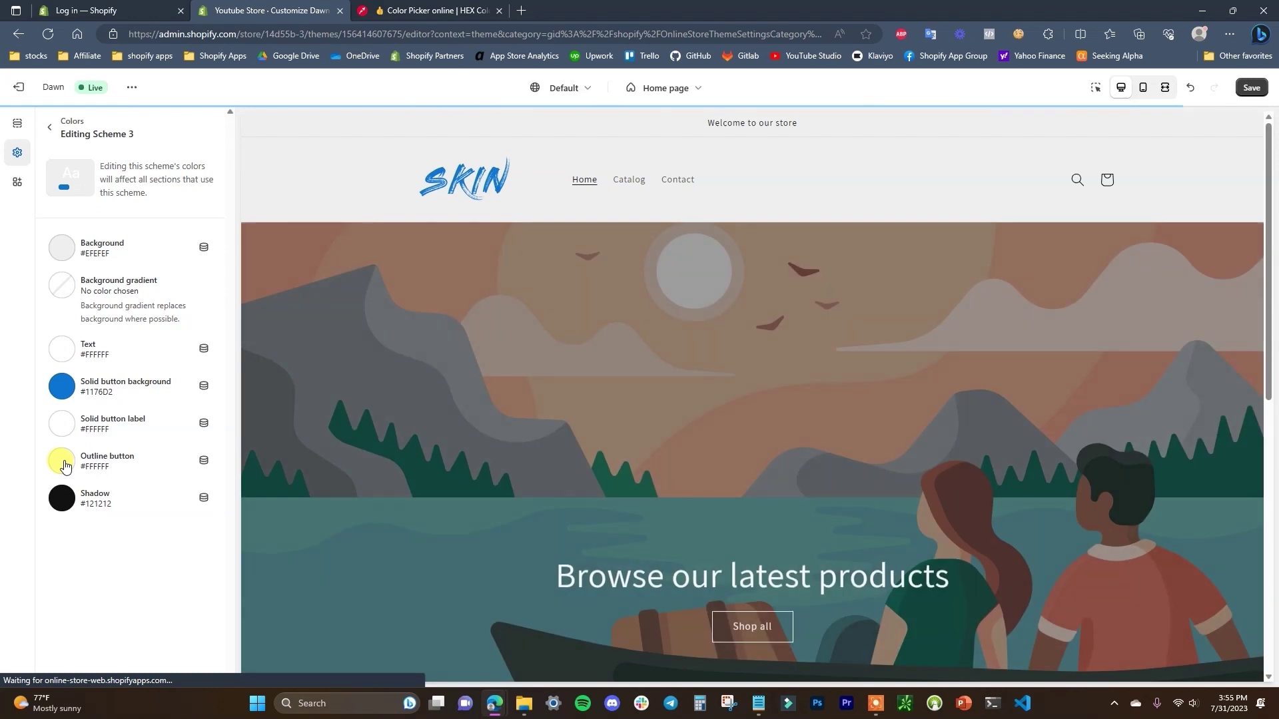
# - Set the outline button color of Scheme 3 to #1176D2 and check the home page preview
pyautogui.click(62, 460)
pyautogui.click(106, 362)
pyautogui.click(130, 580)
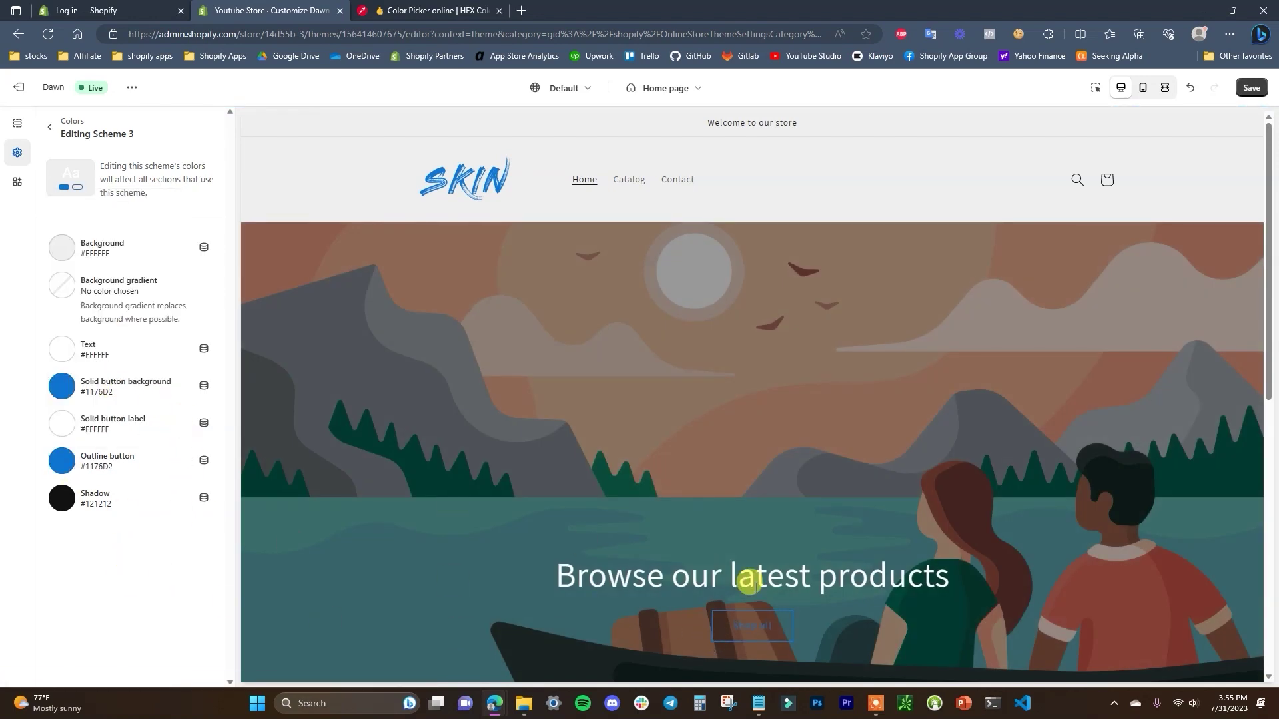
pyautogui.scroll(-1, 779, 622)
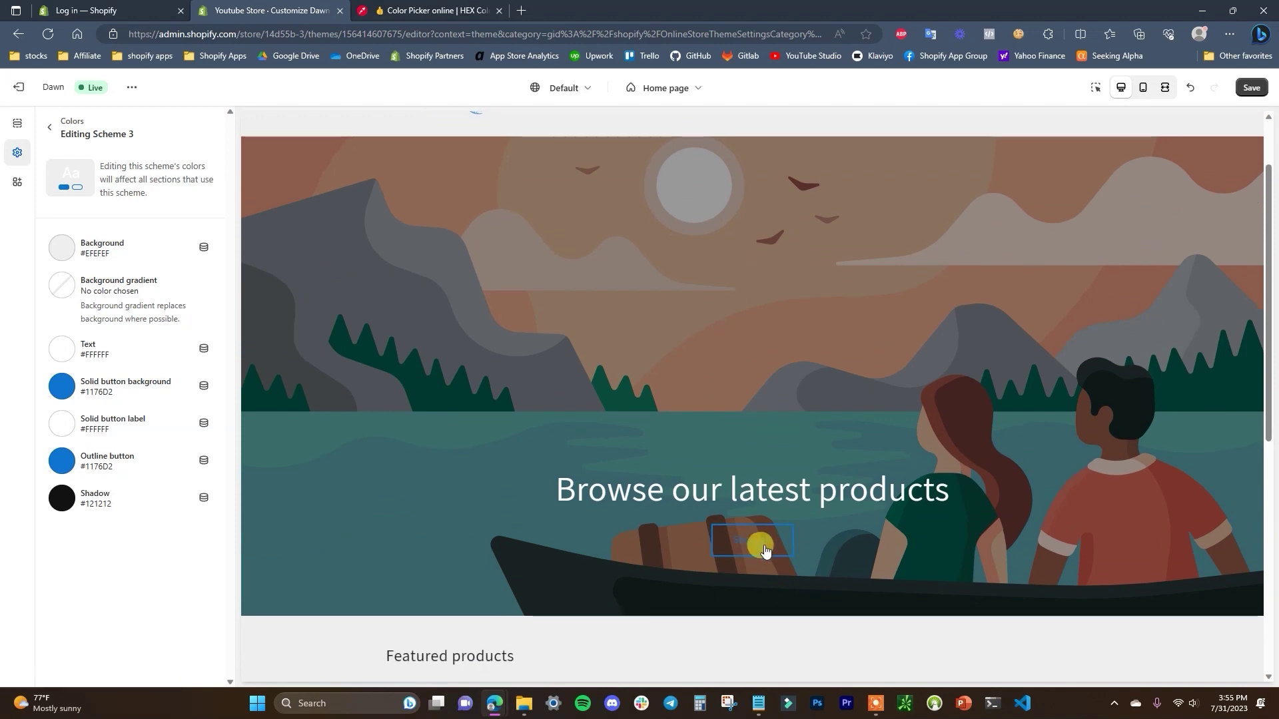
pyautogui.scroll(1, 627, 456)
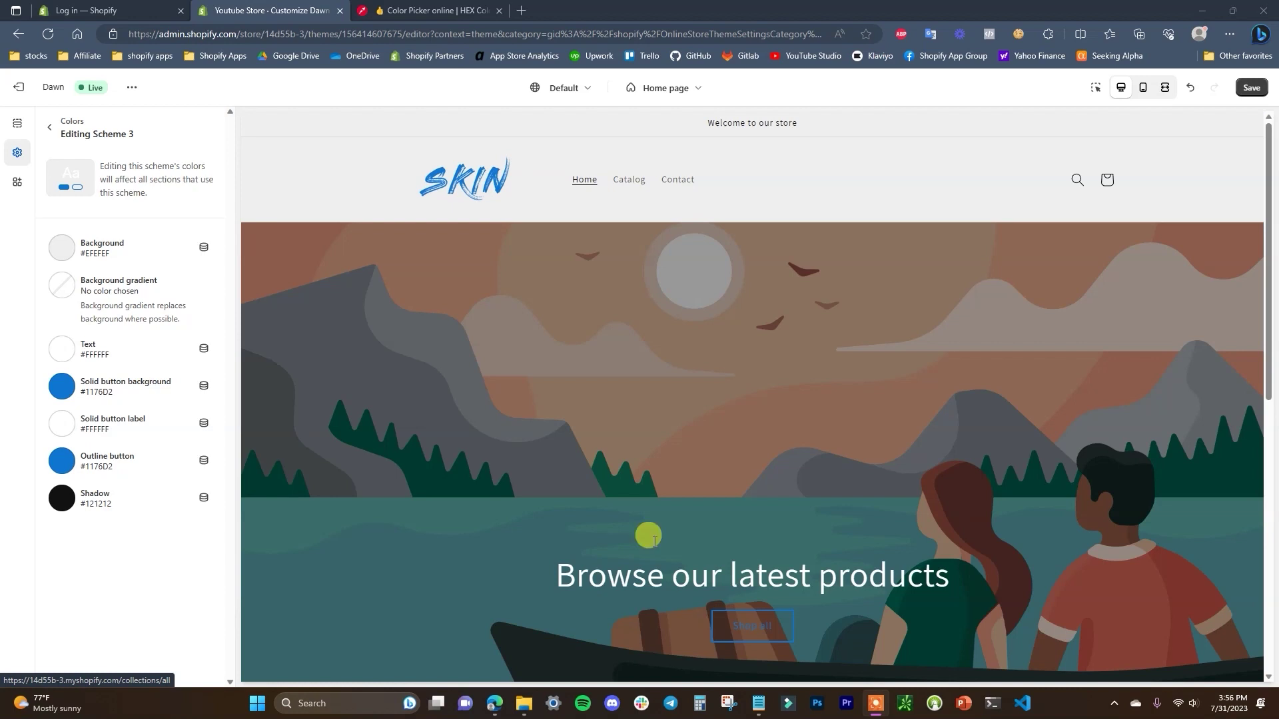
# - Set the text color of Scheme 3 to #000000, using Scheme 2 for comparison
pyautogui.click(50, 127)
pyautogui.click(166, 293)
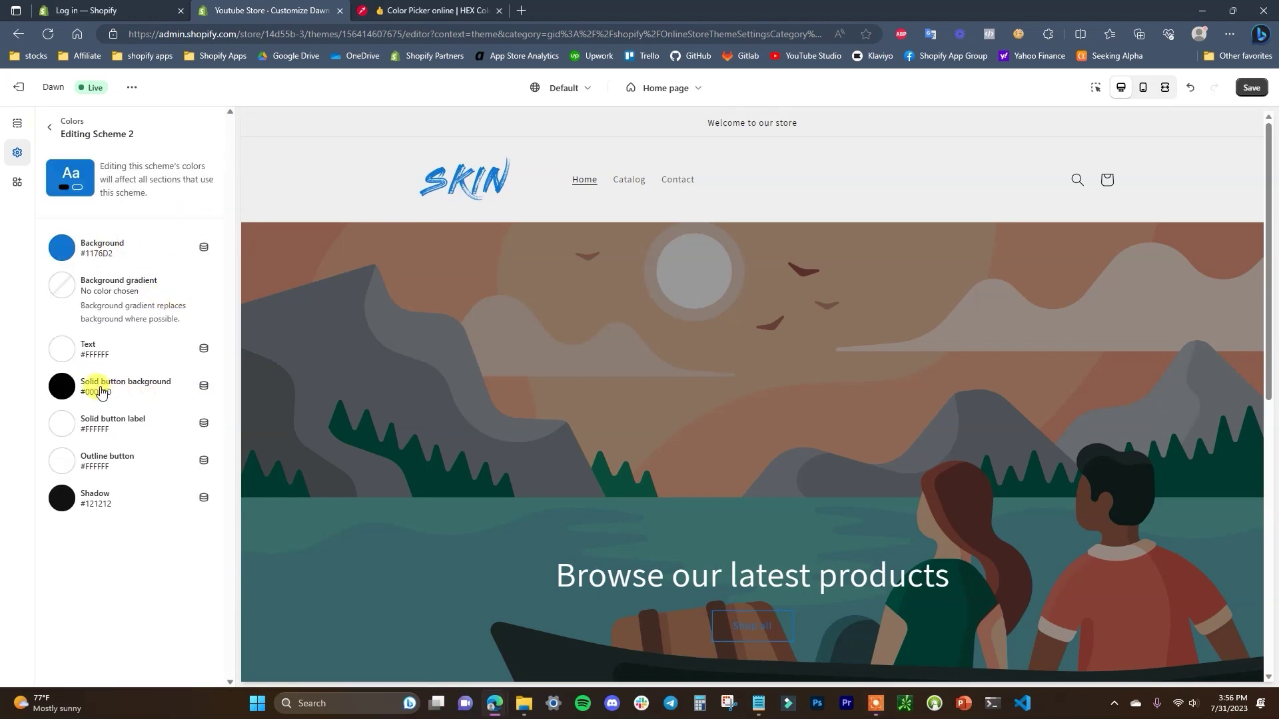
pyautogui.click(45, 129)
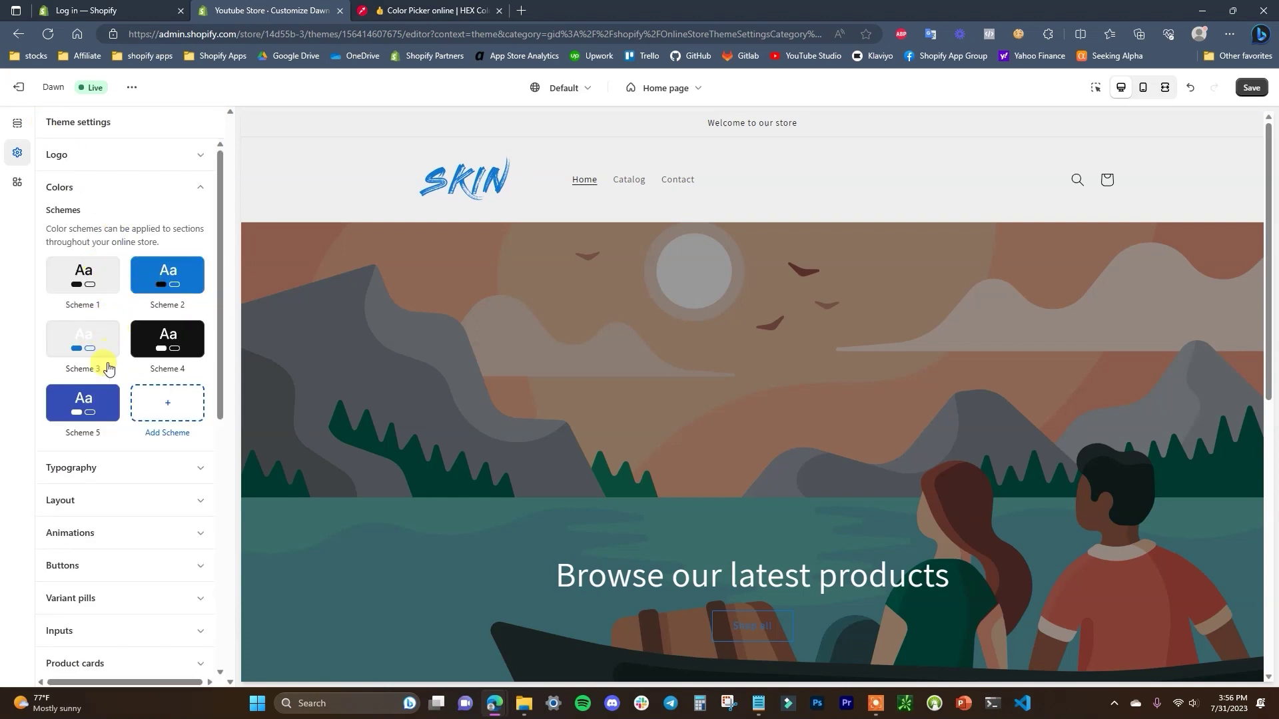
pyautogui.click(83, 346)
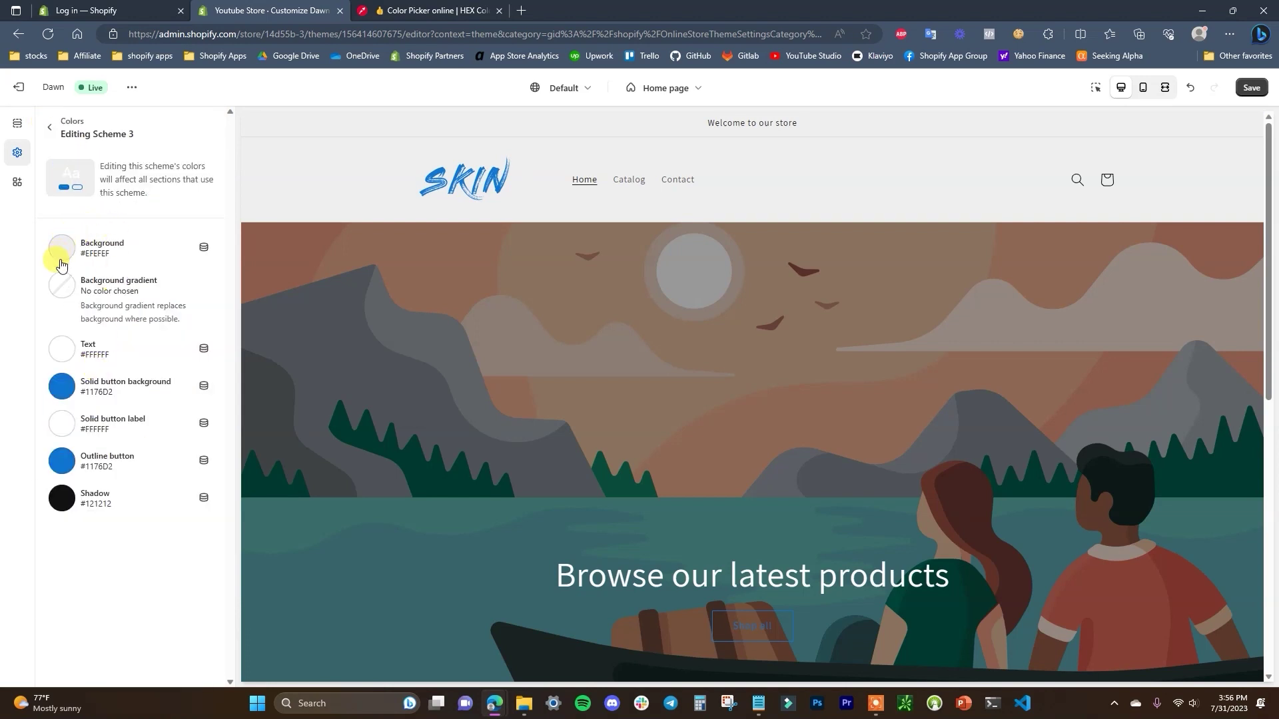
pyautogui.click(61, 349)
pyautogui.moveTo(83, 403); pyautogui.dragTo(42, 498)
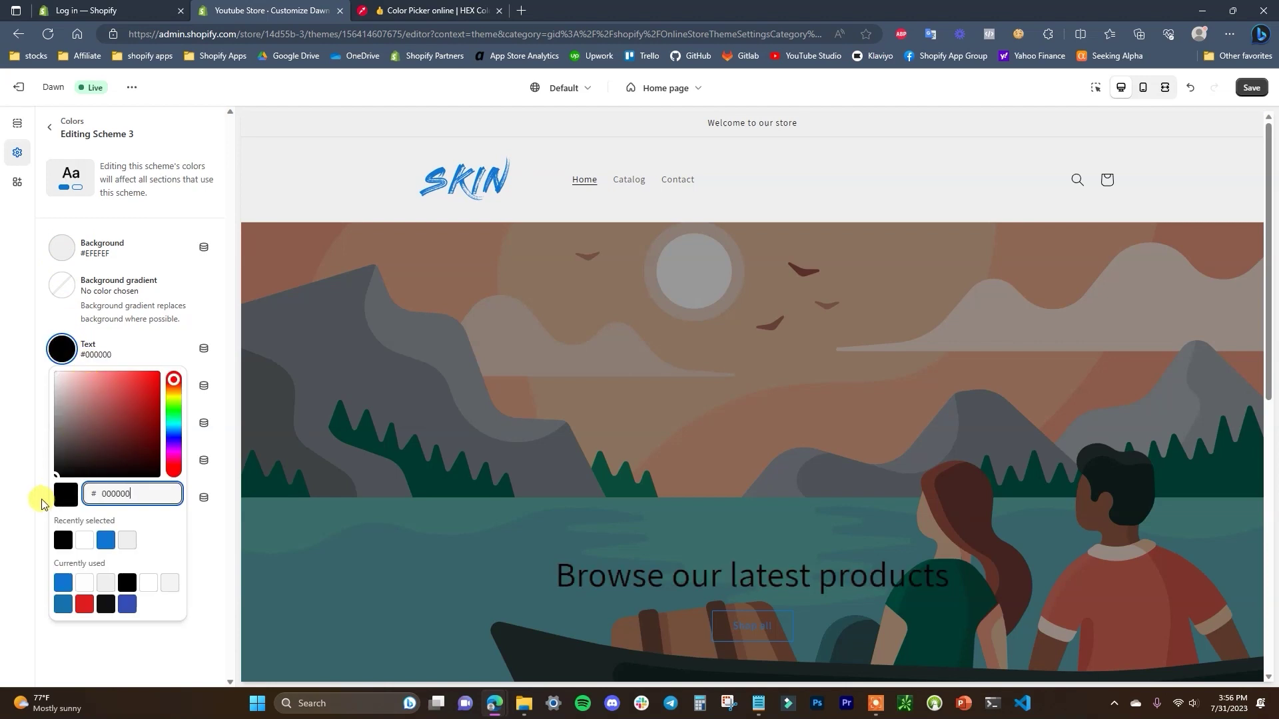
pyautogui.click(40, 506)
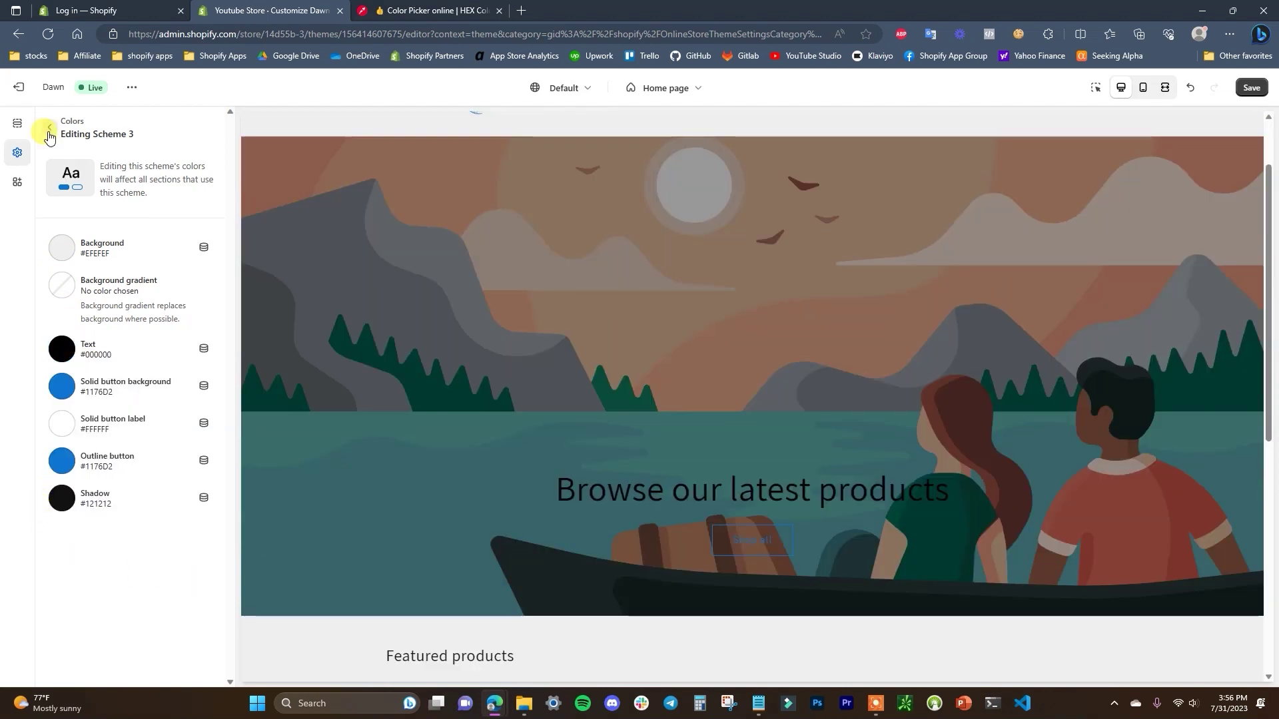
pyautogui.click(48, 136)
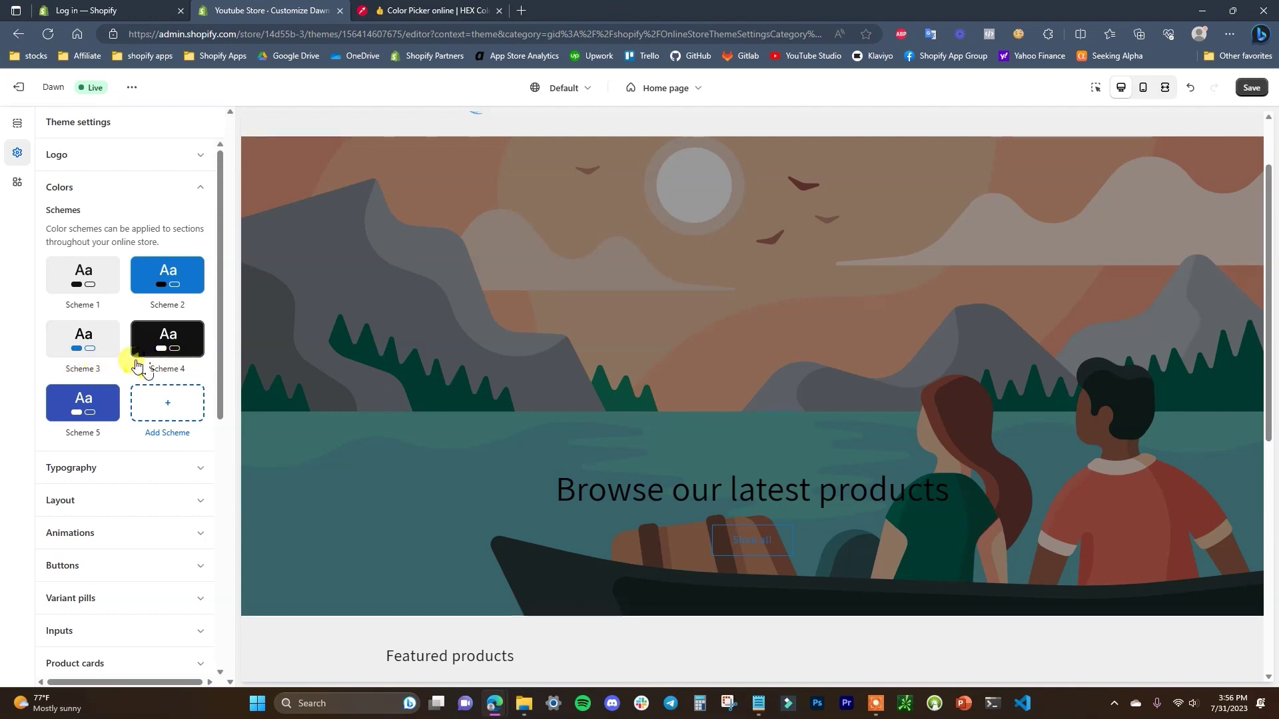
pyautogui.click(96, 368)
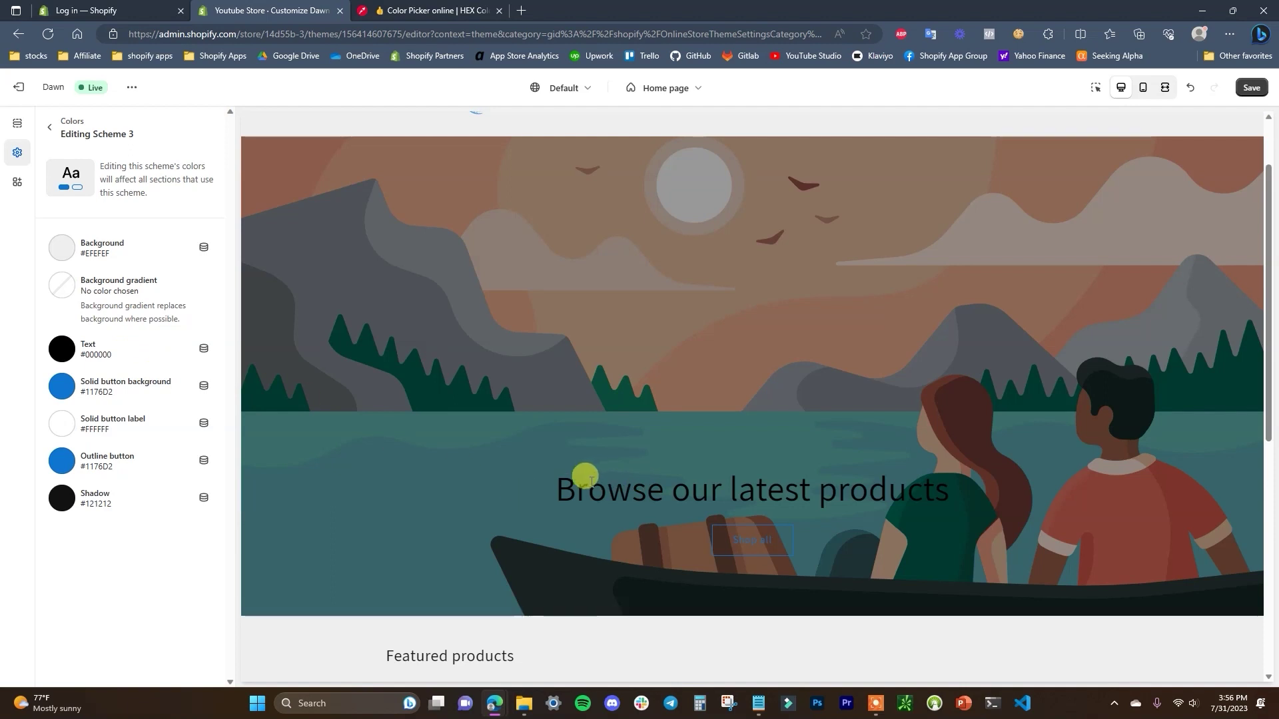
pyautogui.click(58, 134)
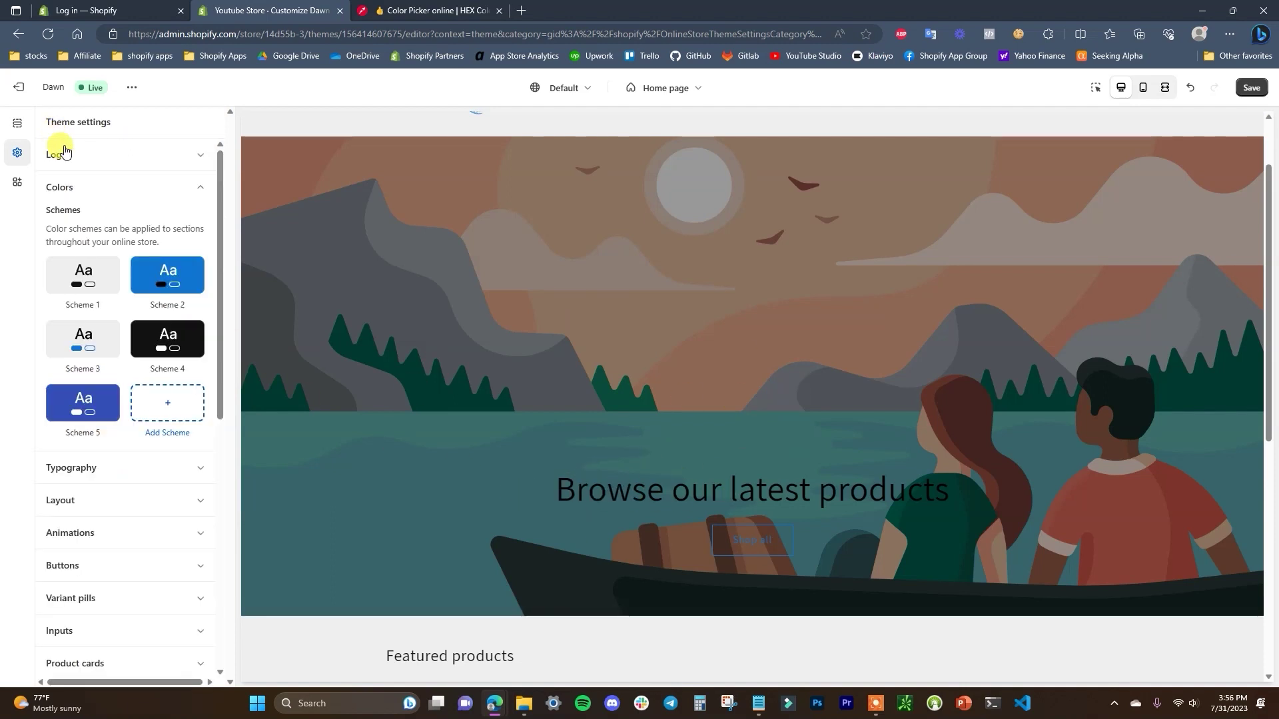
# - Set the background color of Scheme 4 to the recently used #EFEFEF
pyautogui.click(176, 368)
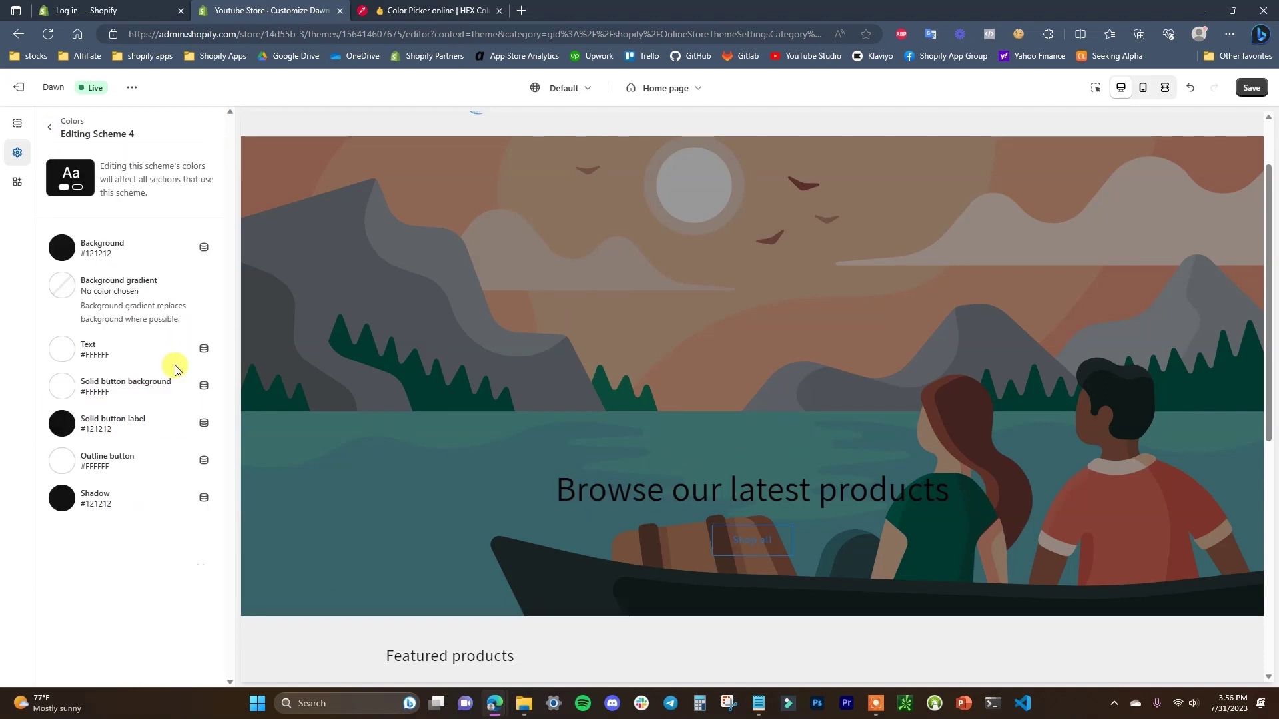
pyautogui.click(62, 248)
pyautogui.click(127, 440)
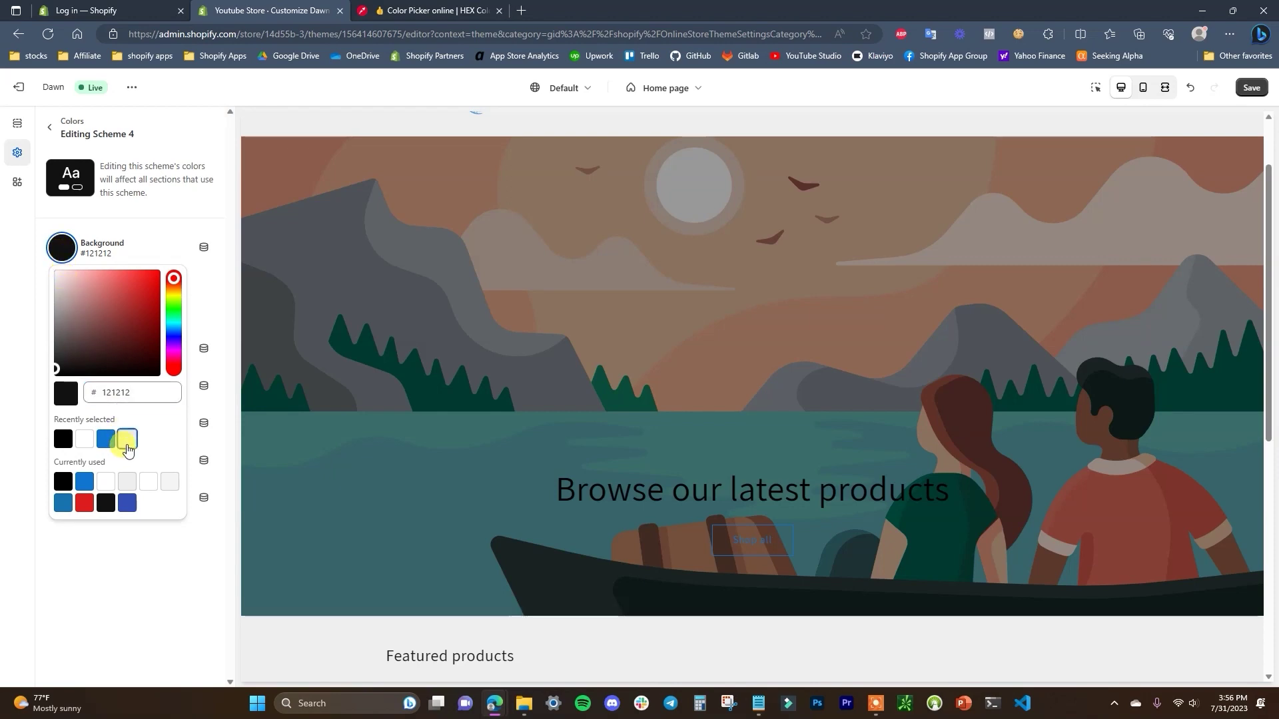
pyautogui.click(157, 551)
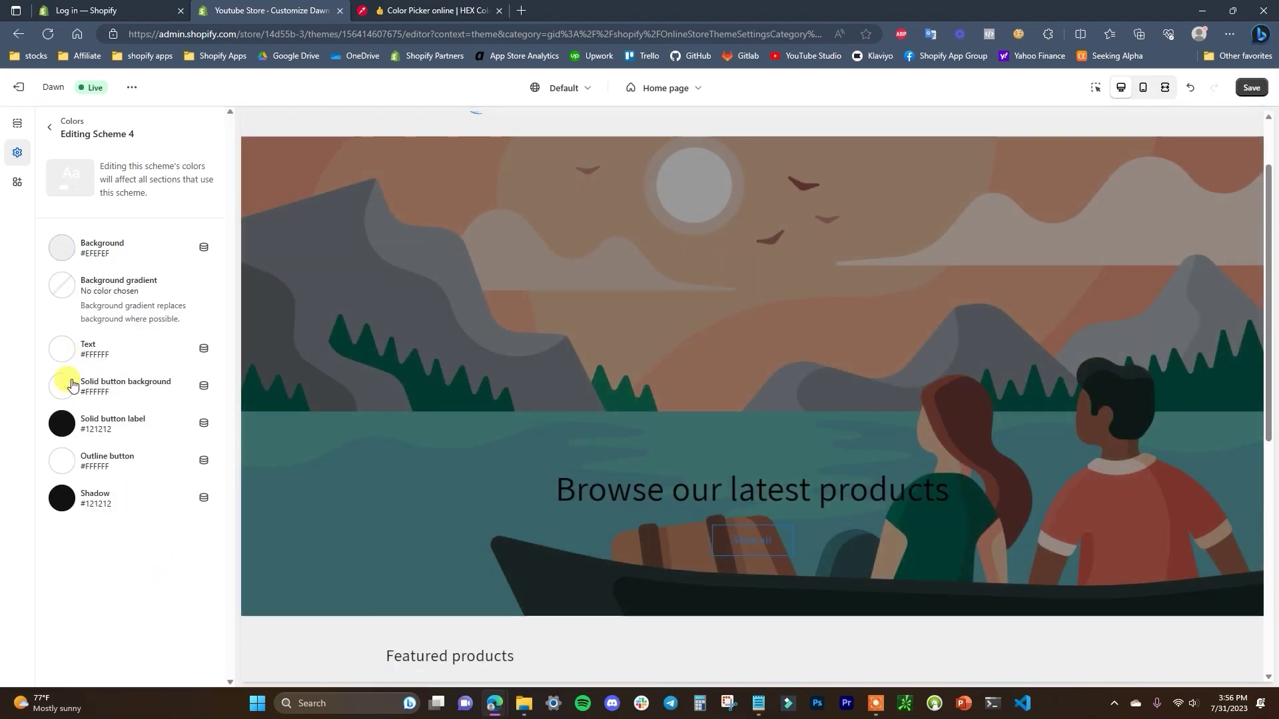
# - Set the solid button background of Scheme 4 to #1176D2 and its solid button label to #FFFFFF
pyautogui.click(62, 386)
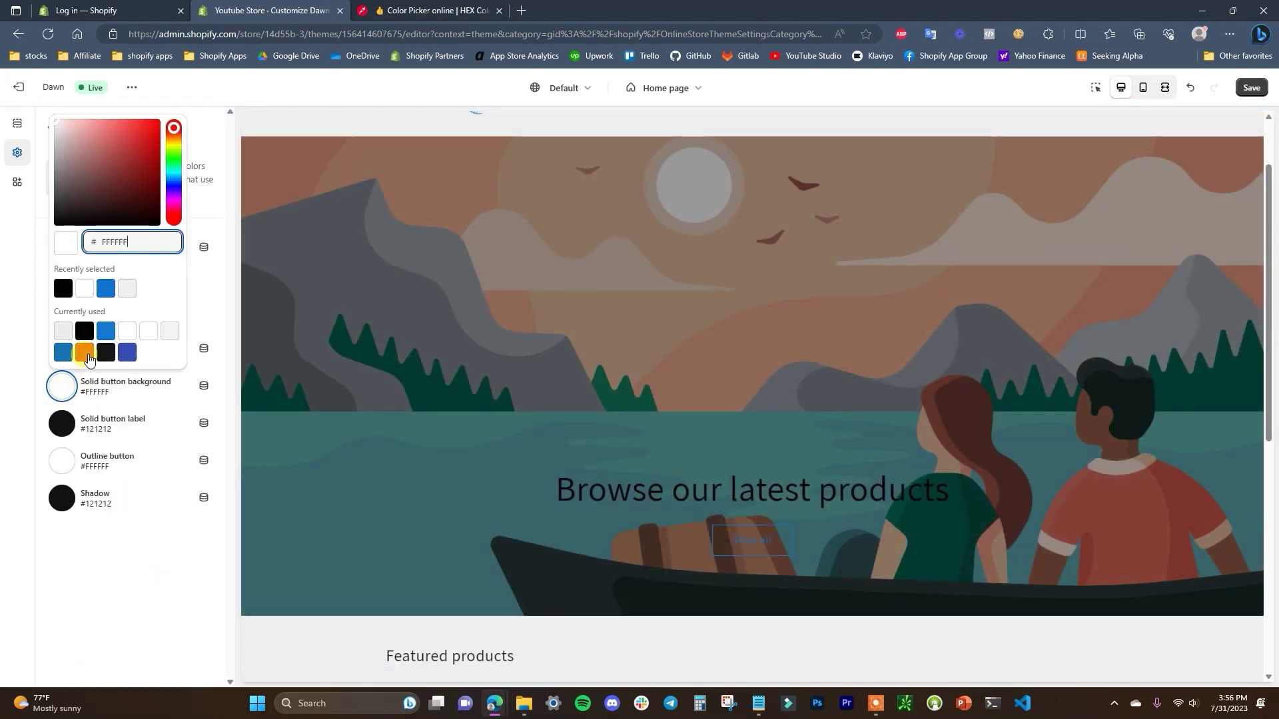
pyautogui.click(106, 288)
pyautogui.click(60, 426)
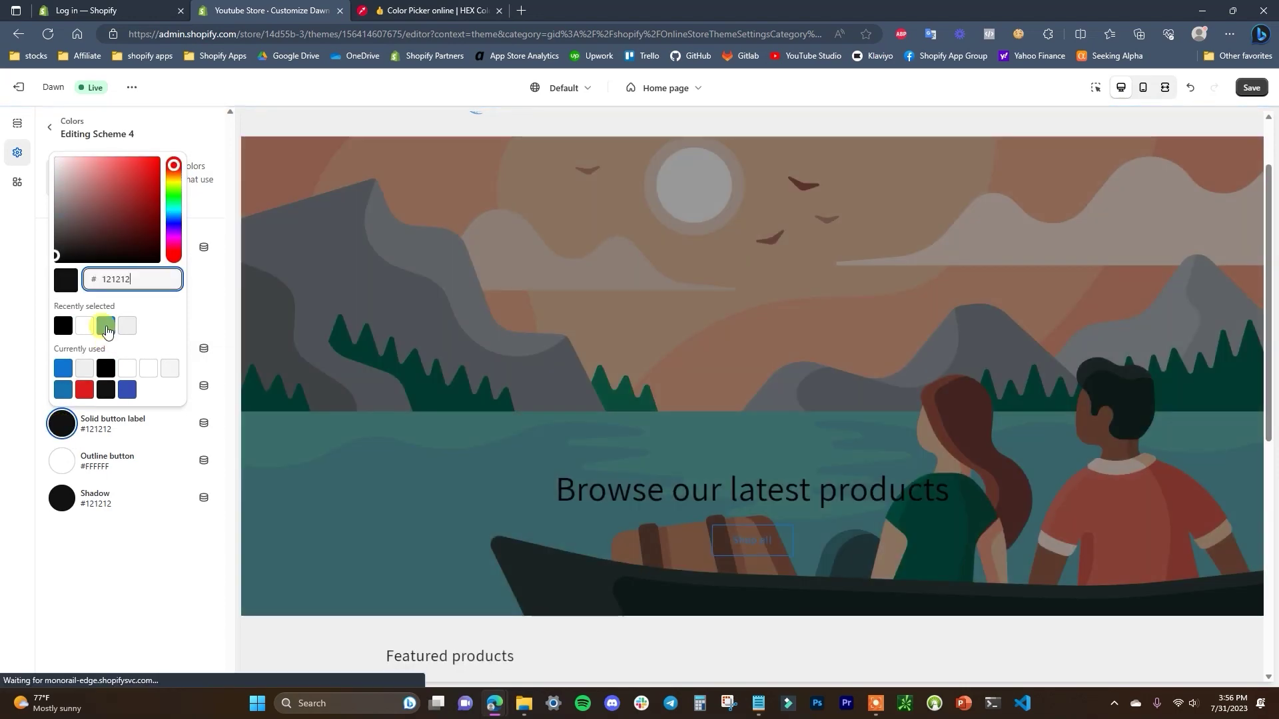
pyautogui.click(106, 325)
pyautogui.click(61, 427)
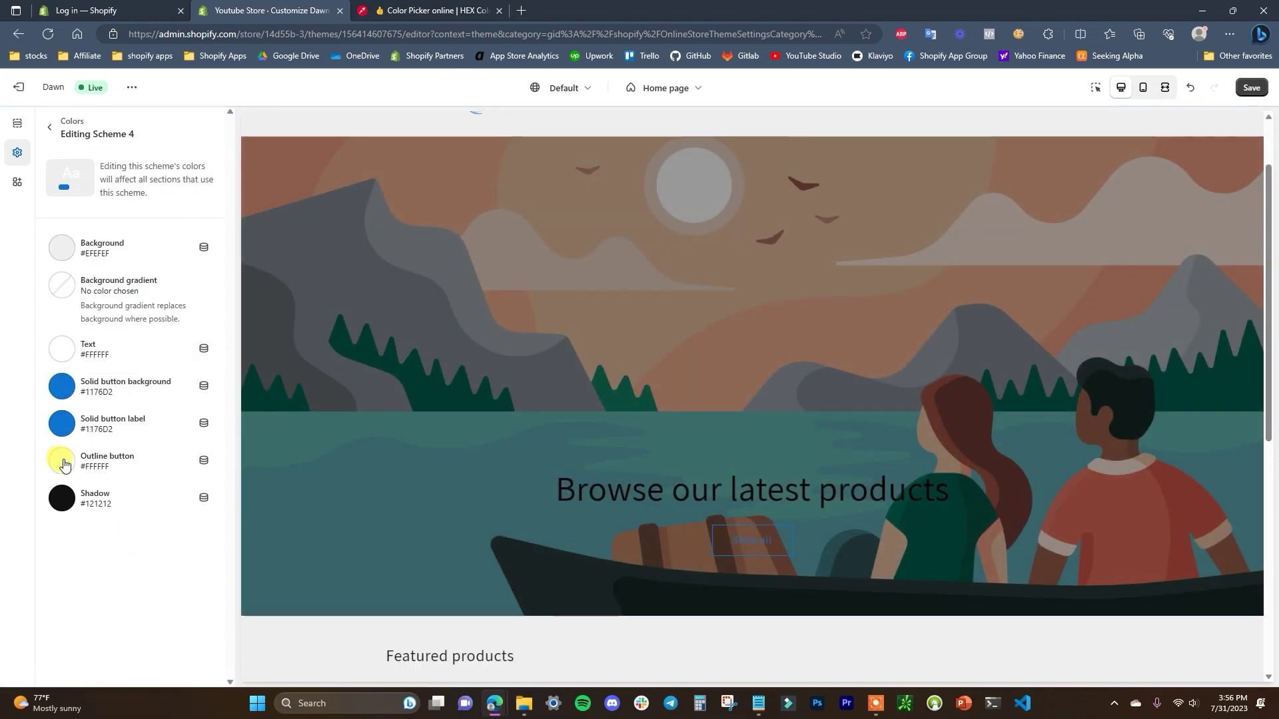
pyautogui.click(64, 430)
pyautogui.moveTo(81, 225); pyautogui.dragTo(56, 158)
pyautogui.click(142, 608)
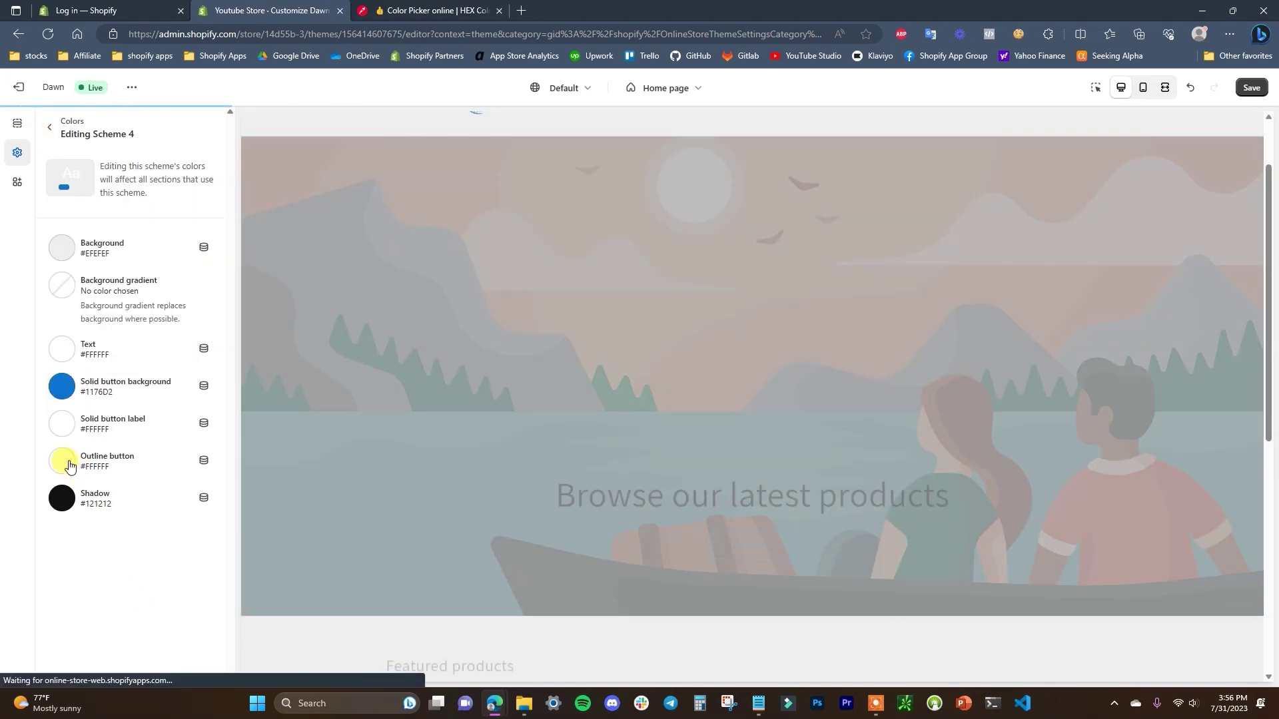
# - Set the outline button color of Scheme 4 to #1176D2 and return to the scheme overview
pyautogui.click(67, 463)
pyautogui.click(106, 362)
pyautogui.click(137, 562)
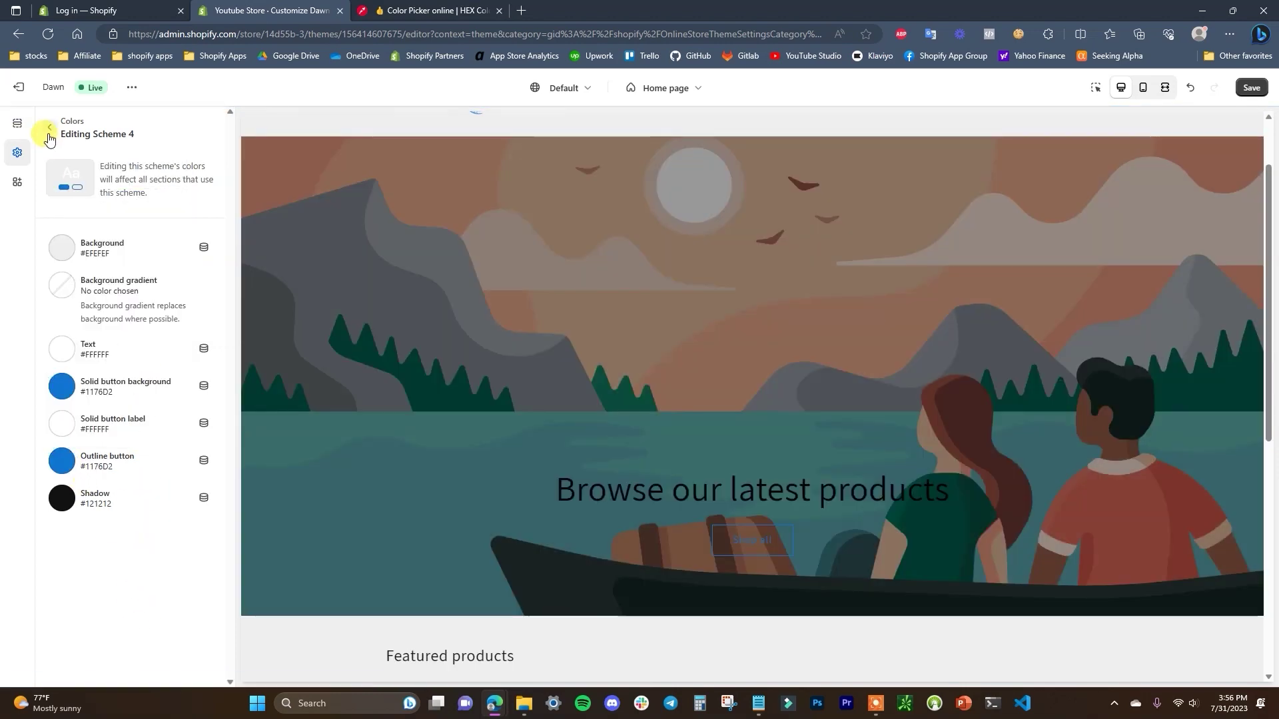
pyautogui.click(49, 127)
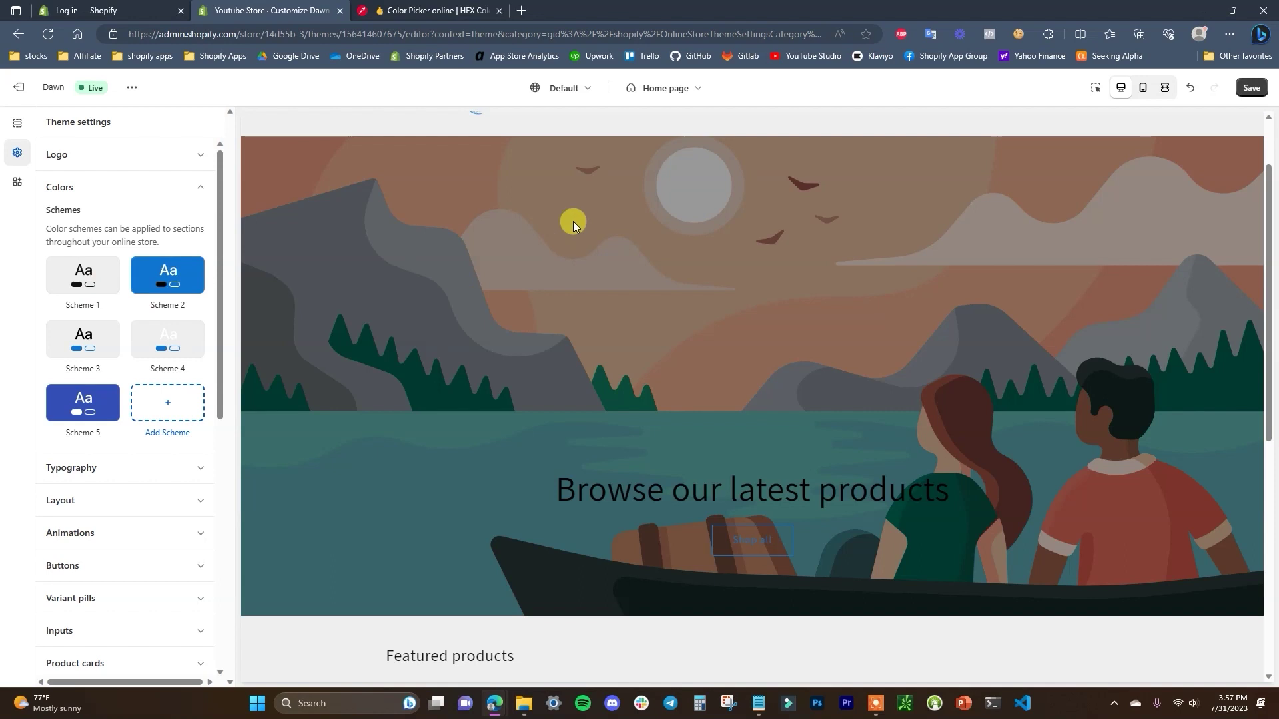
# - Review the colors of Scheme 3 and Scheme 4 against the home page preview
pyautogui.scroll(2, 573, 221)
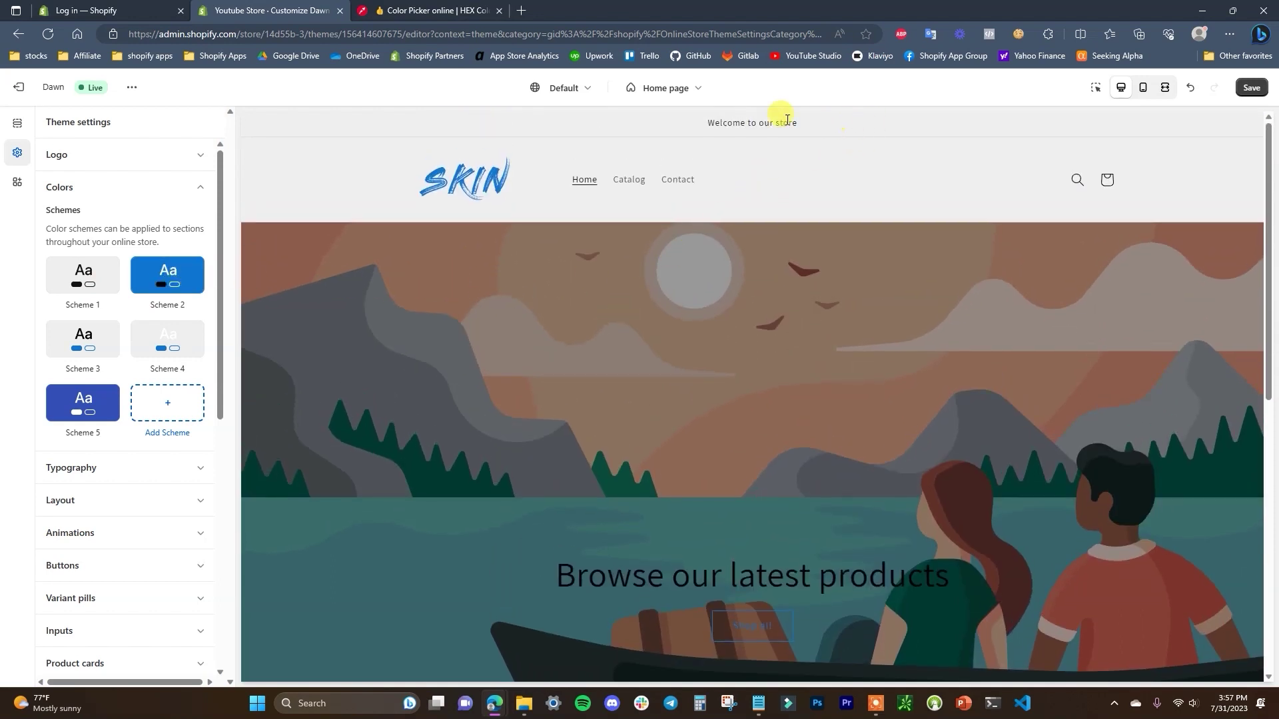
pyautogui.click(94, 365)
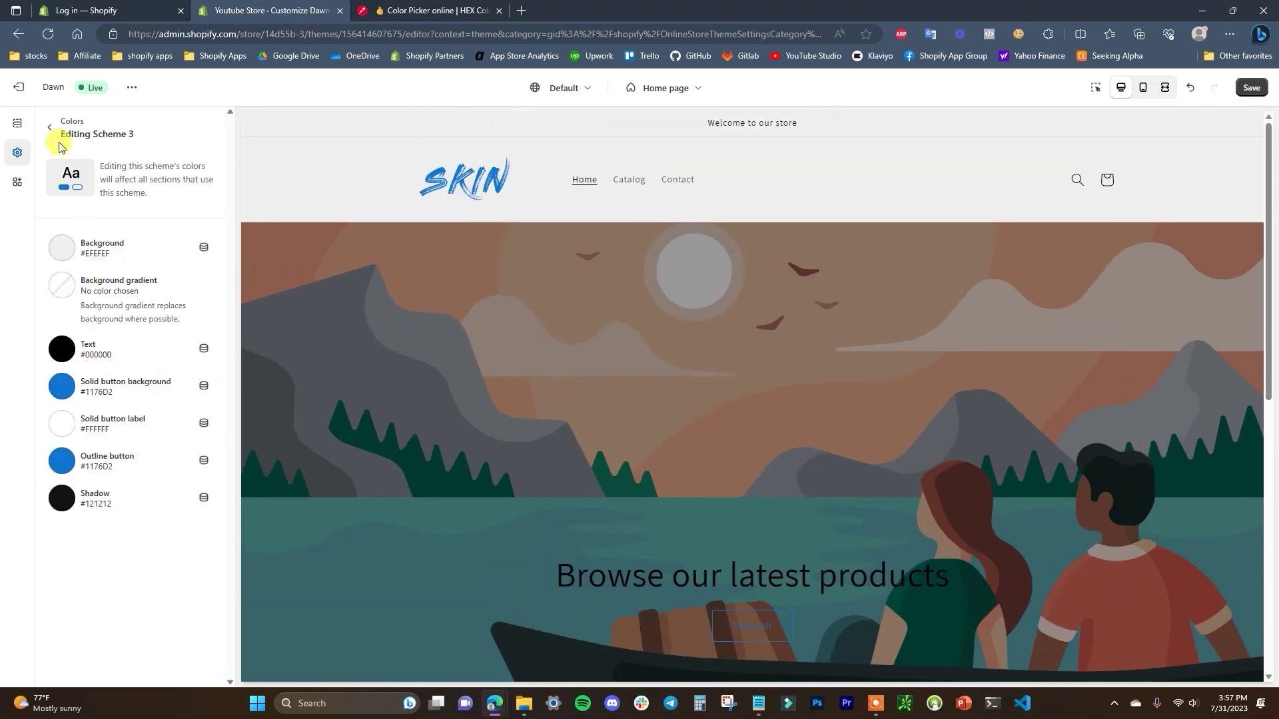
pyautogui.click(49, 127)
pyautogui.click(162, 373)
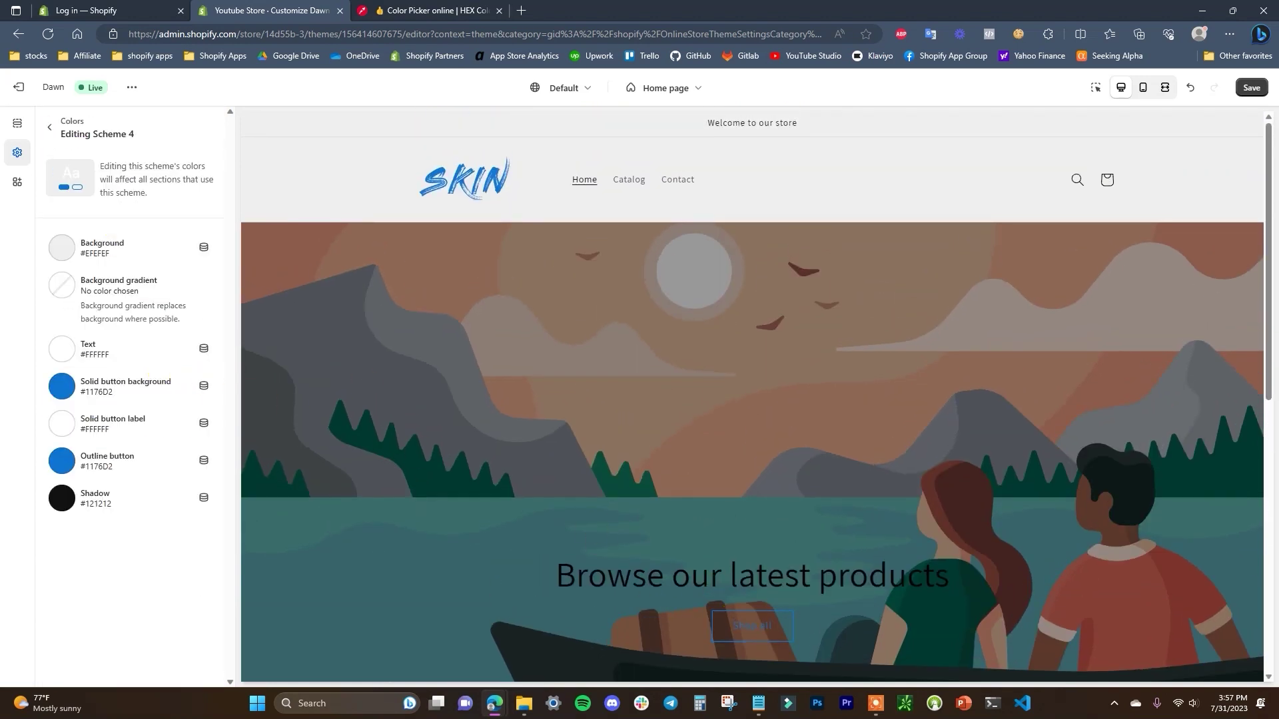
pyautogui.click(48, 134)
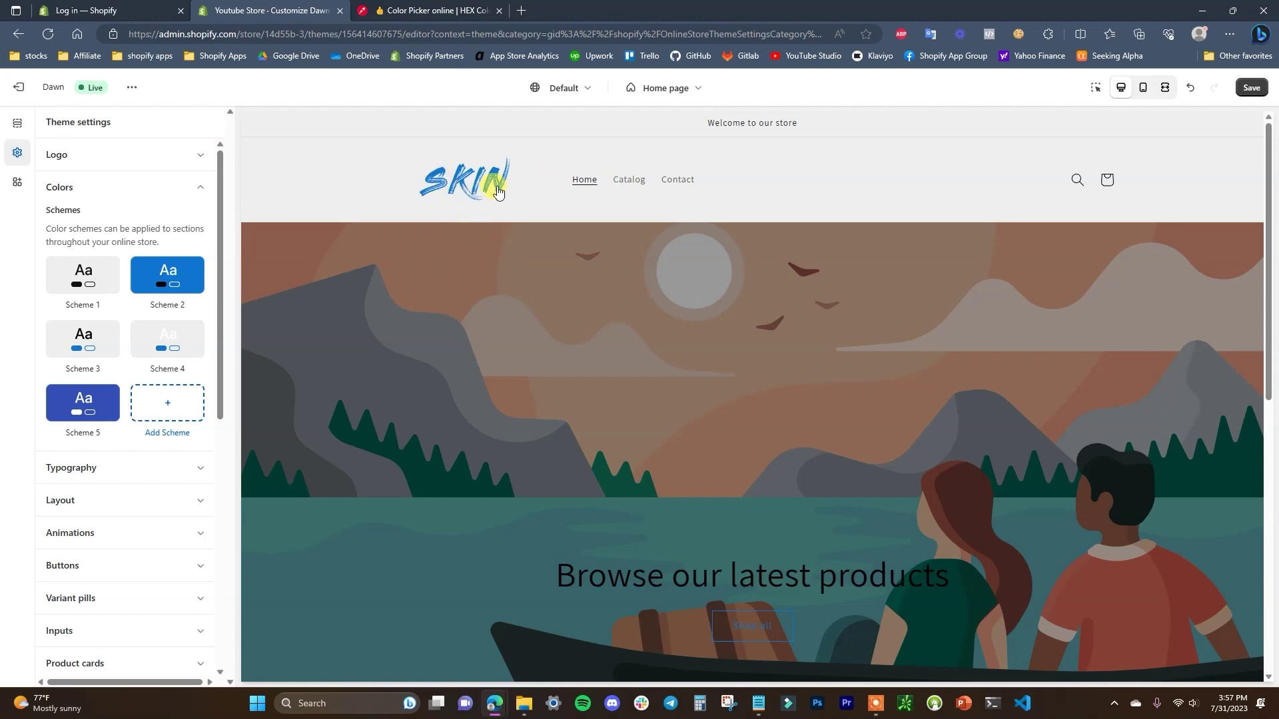
# - Set the background color of Scheme 5 to #000000
pyautogui.click(91, 433)
pyautogui.click(62, 248)
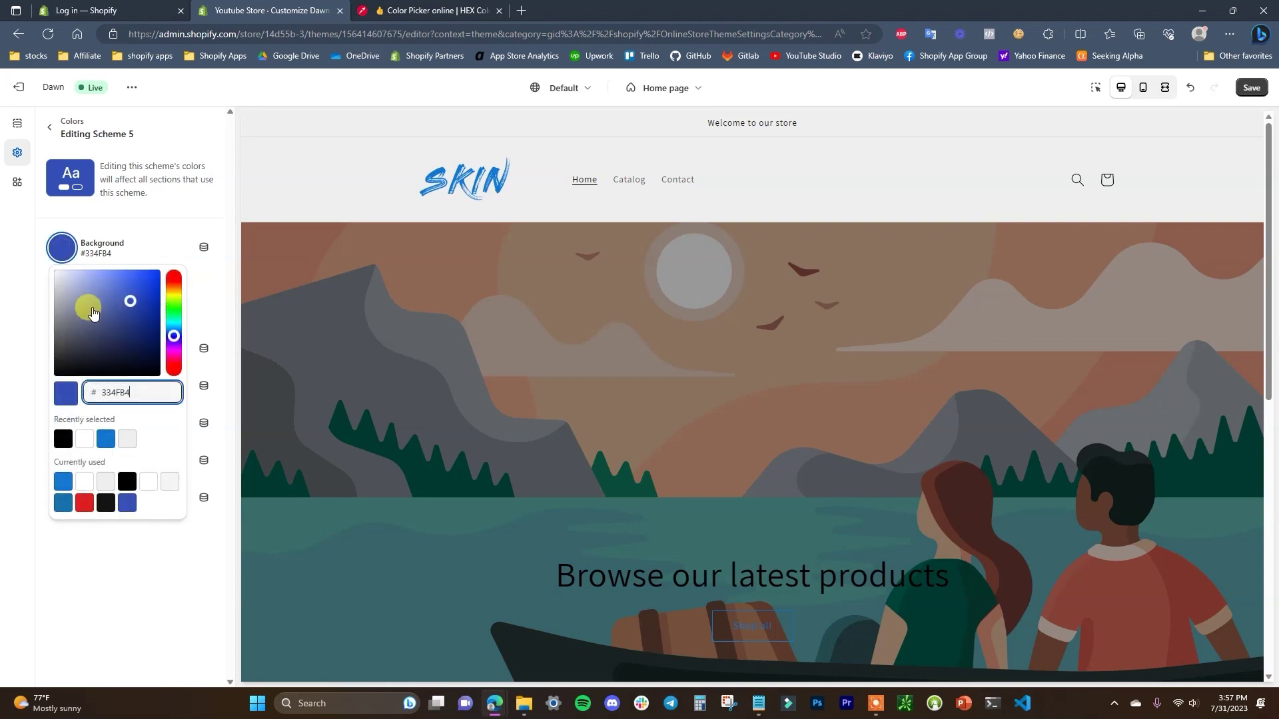
pyautogui.moveTo(82, 299); pyautogui.dragTo(32, 392)
pyautogui.click(31, 391)
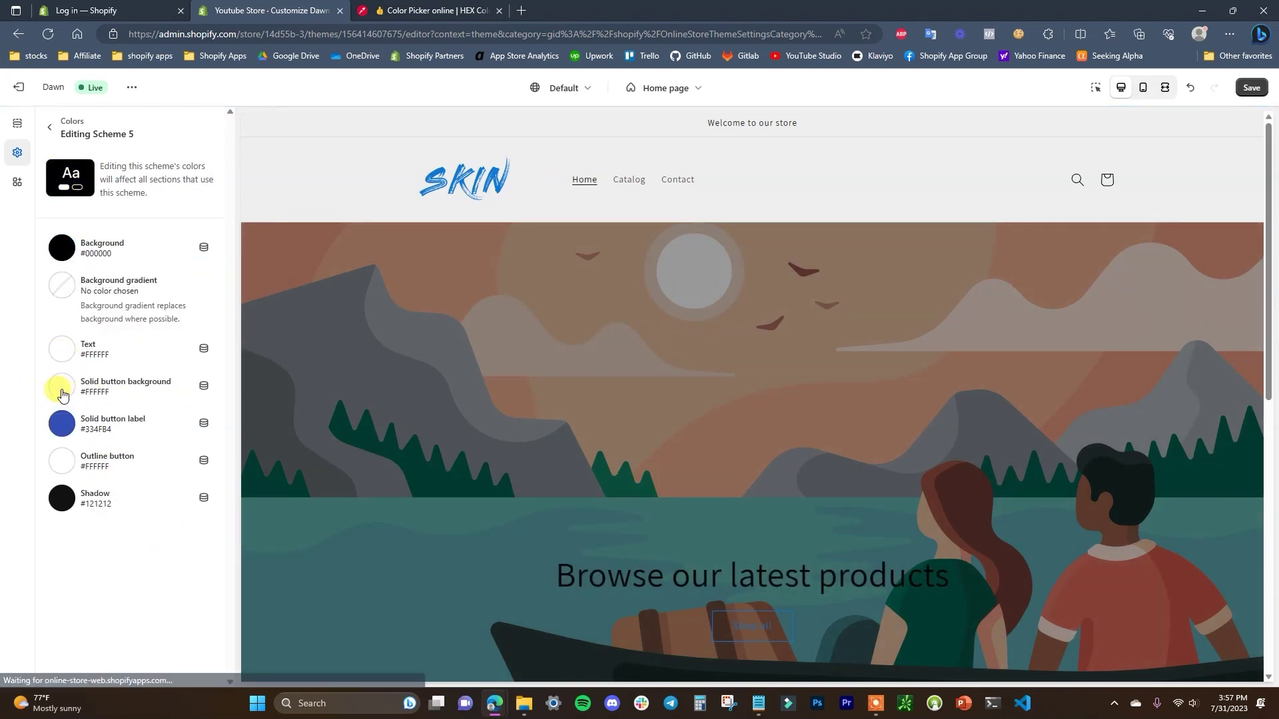
# - Set the solid button background of Scheme 5 to #1176D2 and its solid button label to #FFFFFF
pyautogui.click(62, 387)
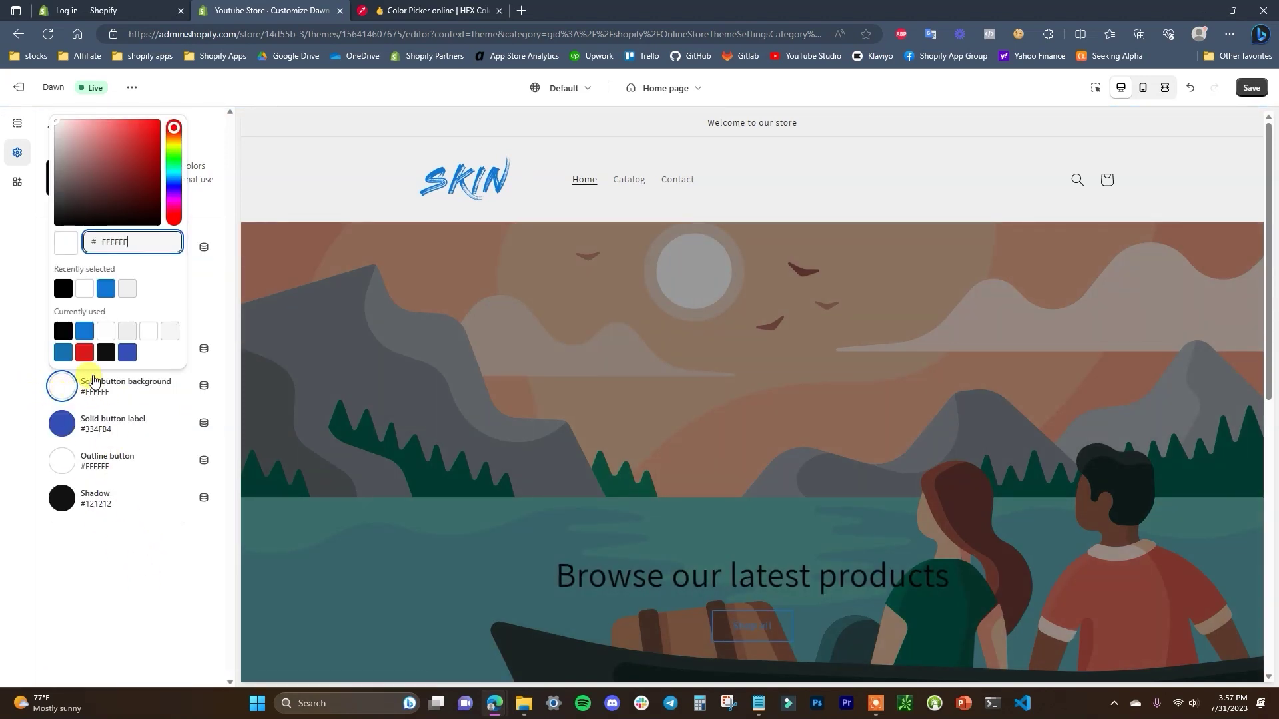
pyautogui.click(106, 288)
pyautogui.click(120, 542)
pyautogui.click(60, 423)
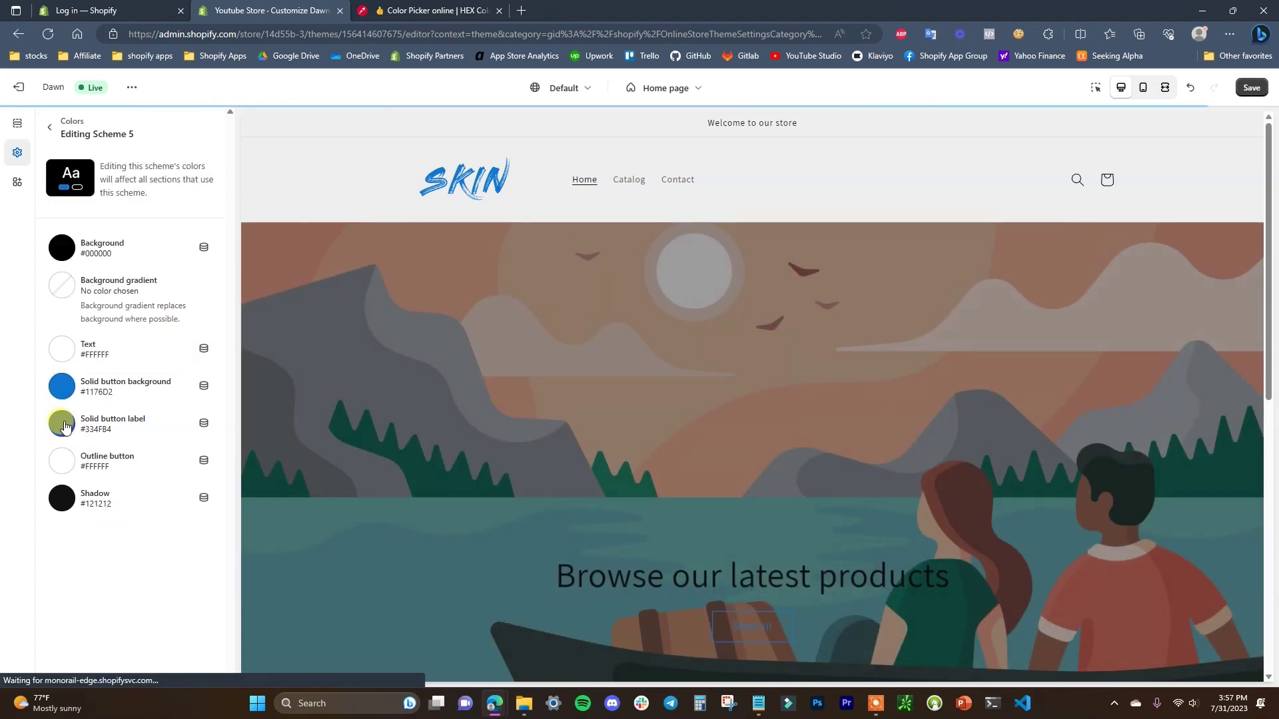
pyautogui.click(84, 326)
pyautogui.click(123, 476)
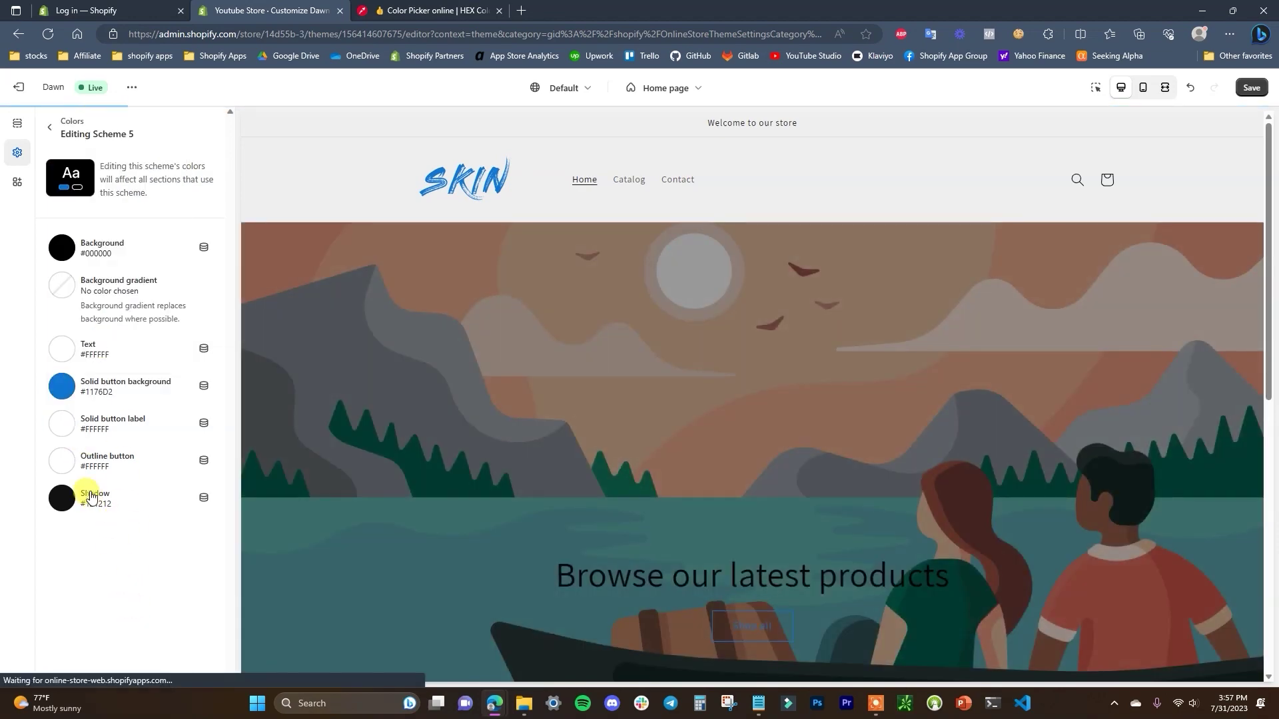
# - Set the outline button color of Scheme 5 to the recently used #1176D2 and save the theme changes
pyautogui.click(66, 468)
pyautogui.click(110, 363)
pyautogui.click(118, 561)
pyautogui.press('Escape')
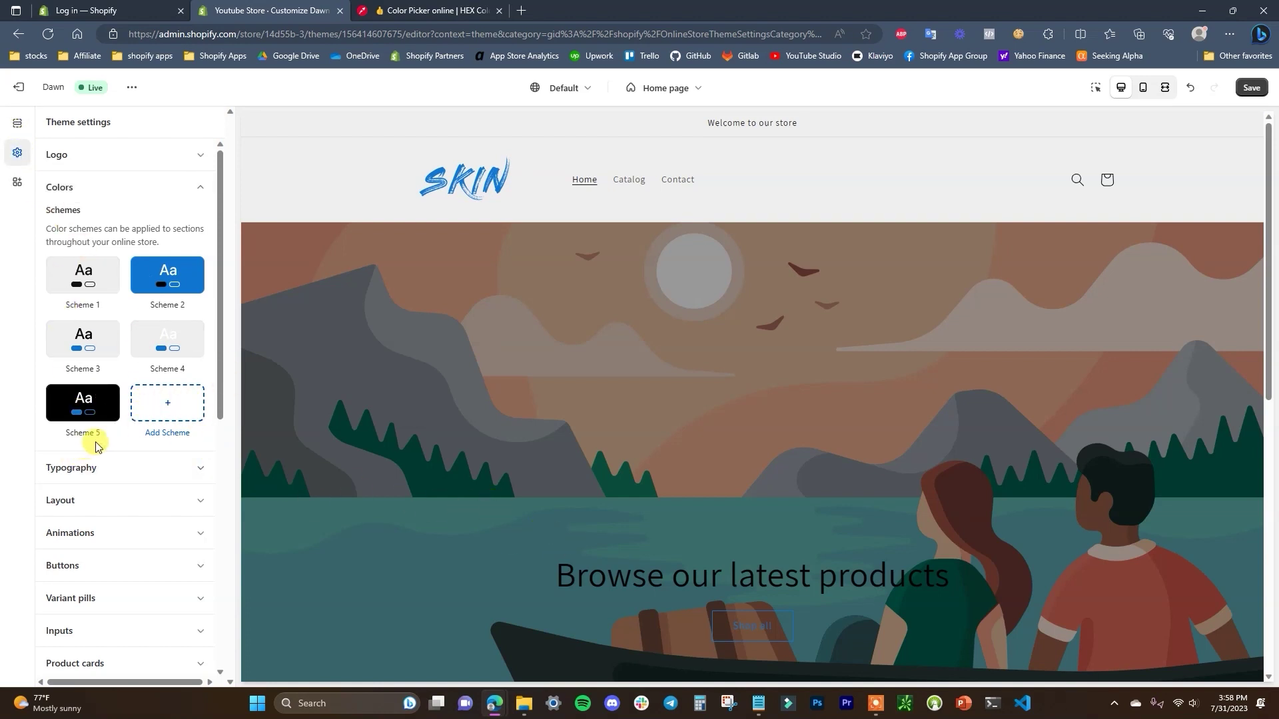
pyautogui.click(1261, 94)
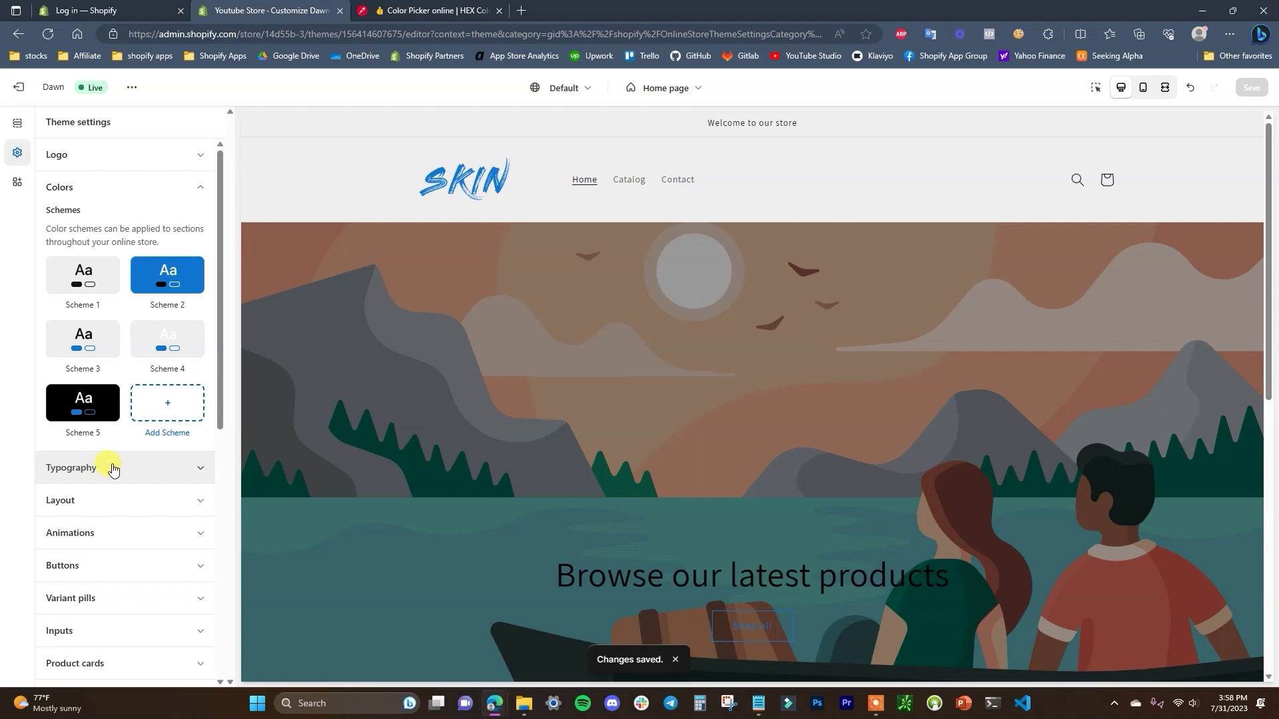
# - Review the Typography settings against the home page preview and browse the fonts available for headings
pyautogui.click(113, 470)
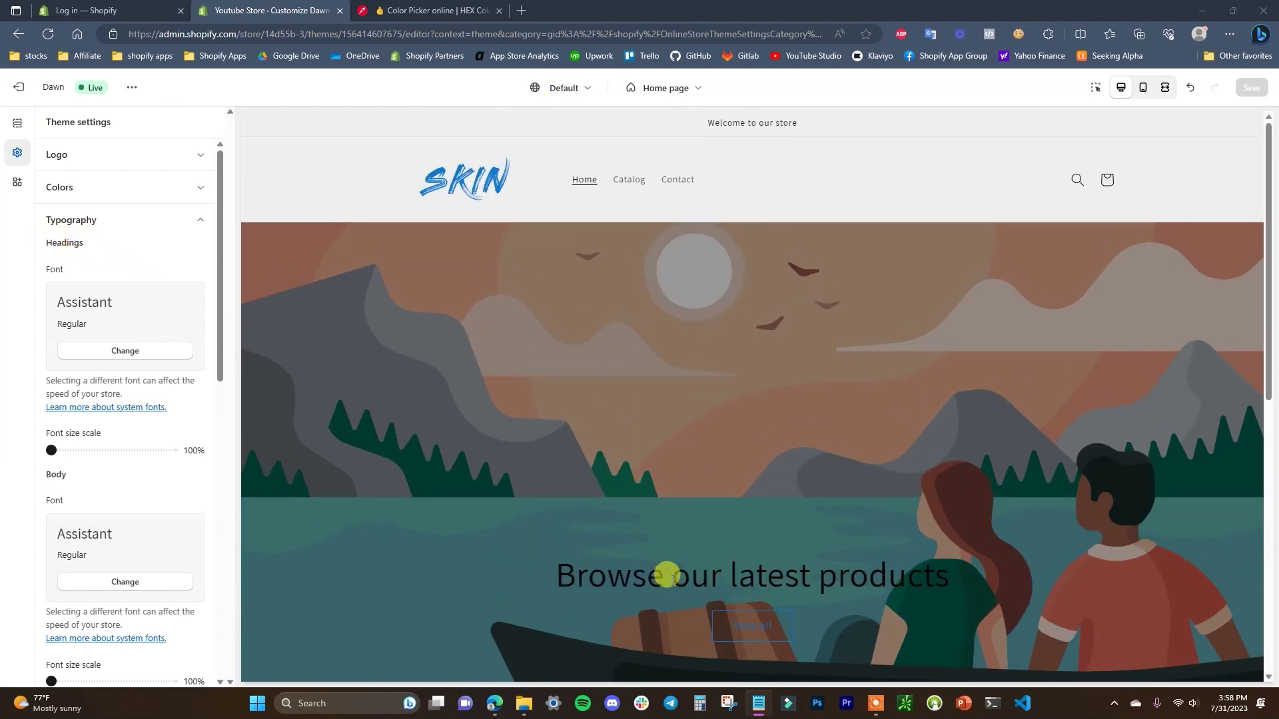
pyautogui.scroll(-3, 527, 495)
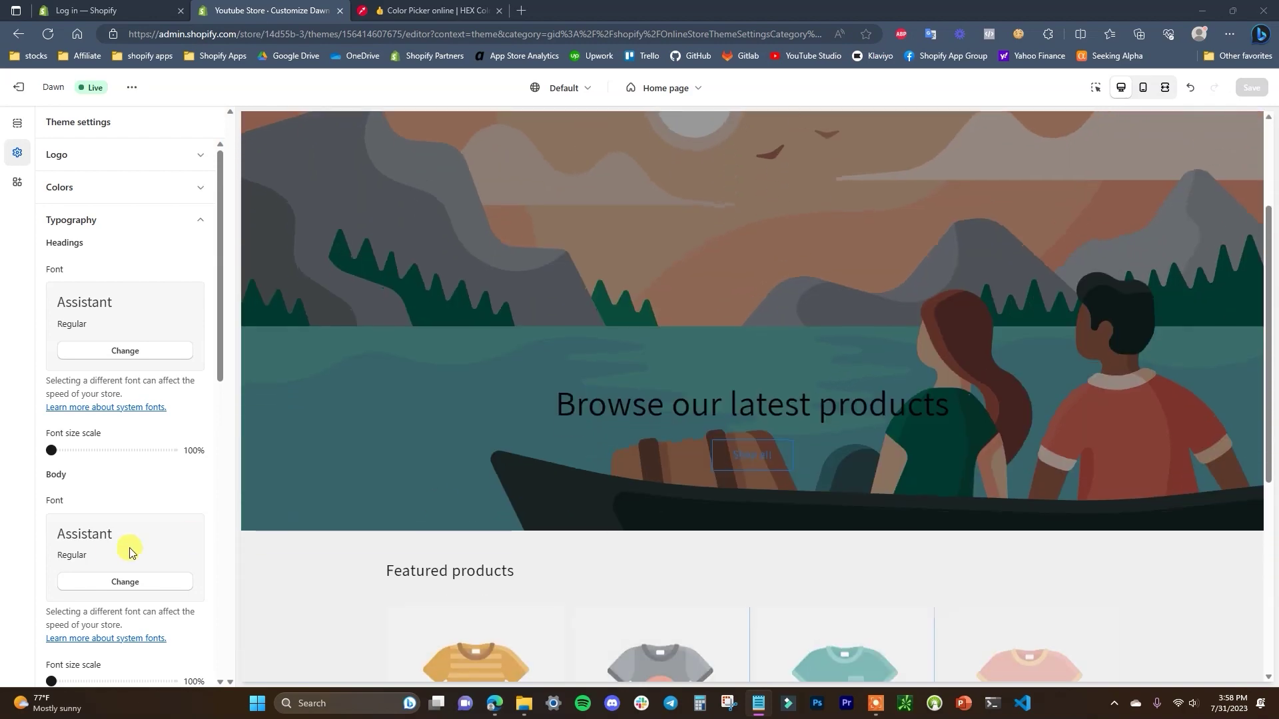
pyautogui.scroll(-1, 100, 493)
pyautogui.scroll(-4, 585, 531)
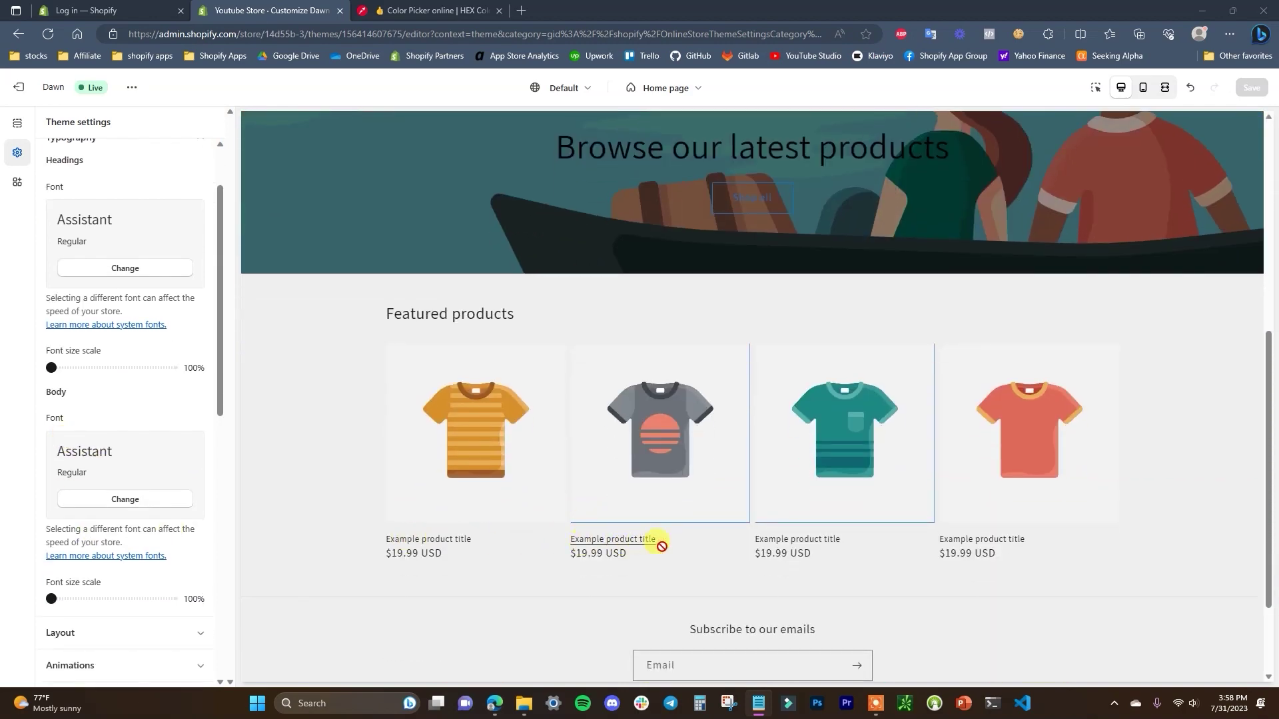
pyautogui.scroll(6, 566, 505)
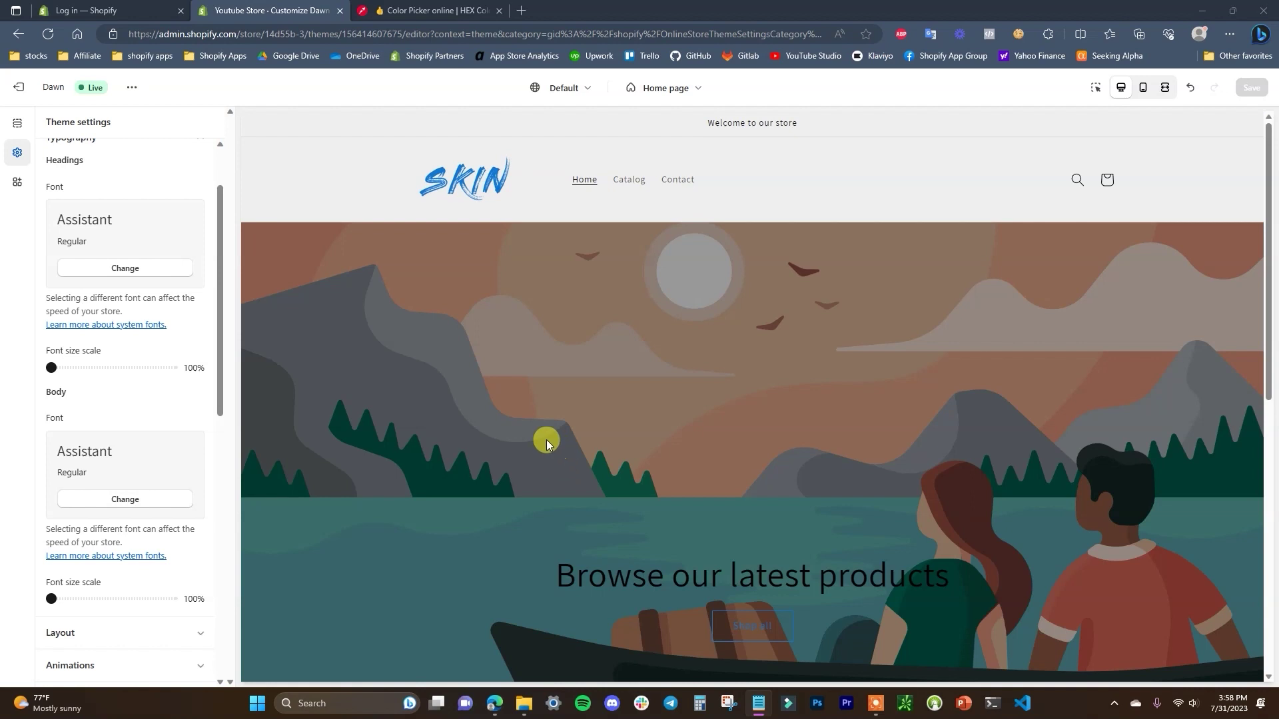
pyautogui.scroll(1, 133, 466)
pyautogui.click(134, 356)
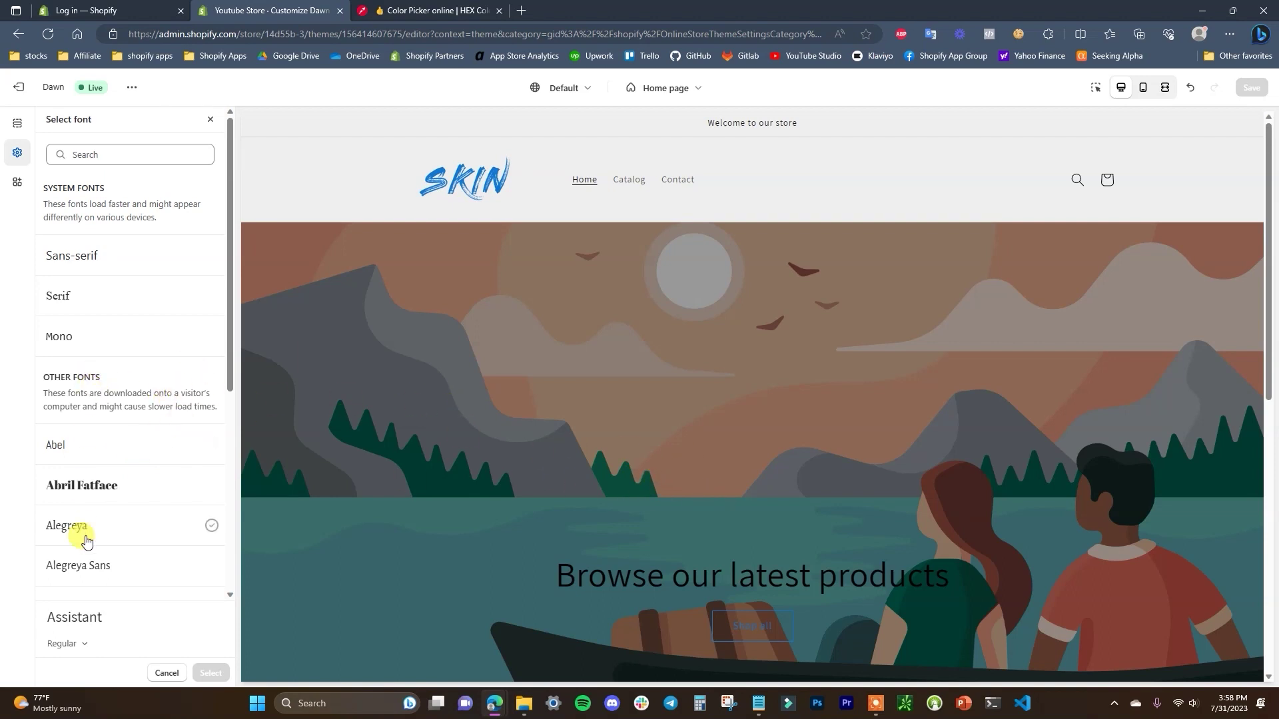
pyautogui.scroll(-5, 100, 526)
pyautogui.scroll(5, 139, 520)
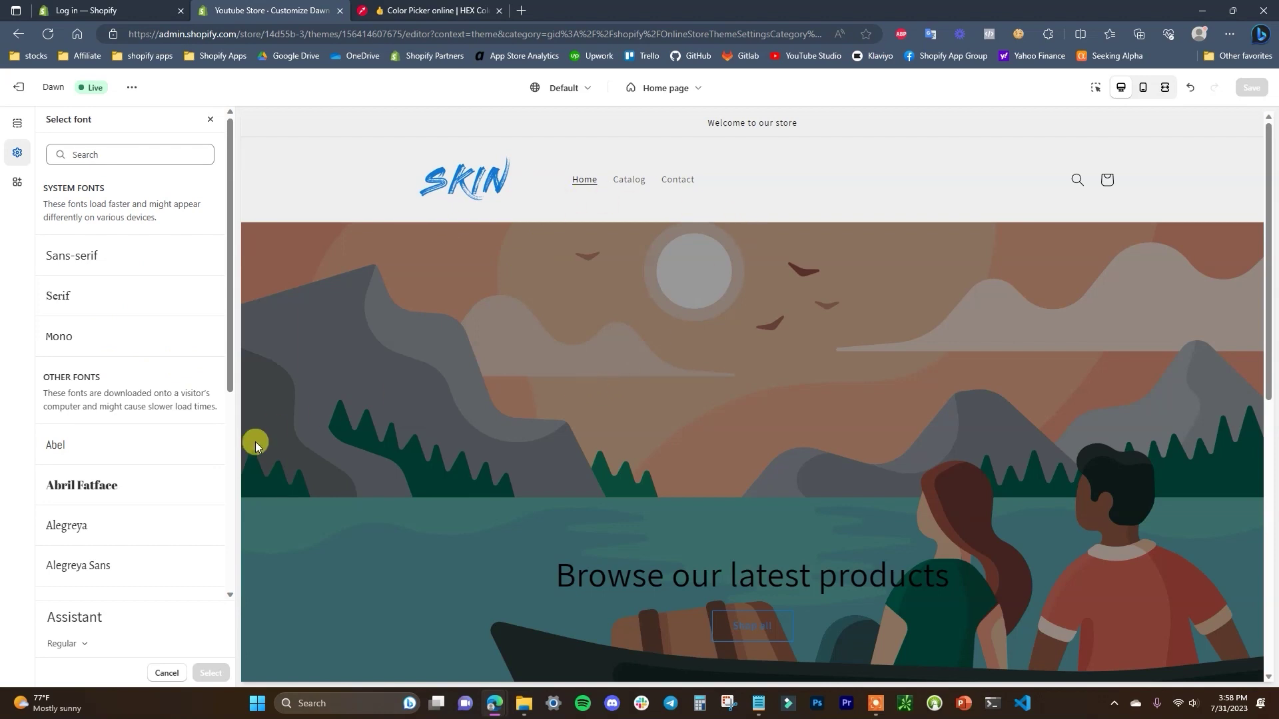
pyautogui.click(211, 122)
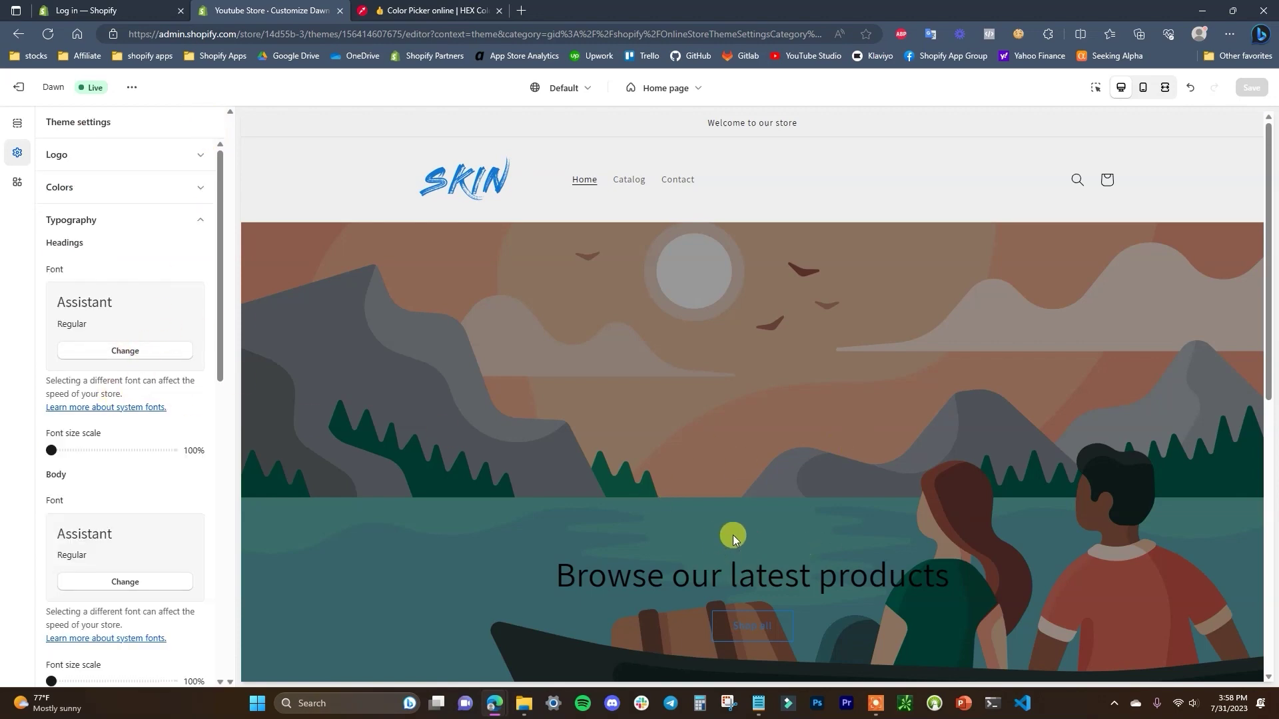
# - Check the heading and body text across the home page preview, and look over the remaining theme settings categories
pyautogui.scroll(-5, 738, 577)
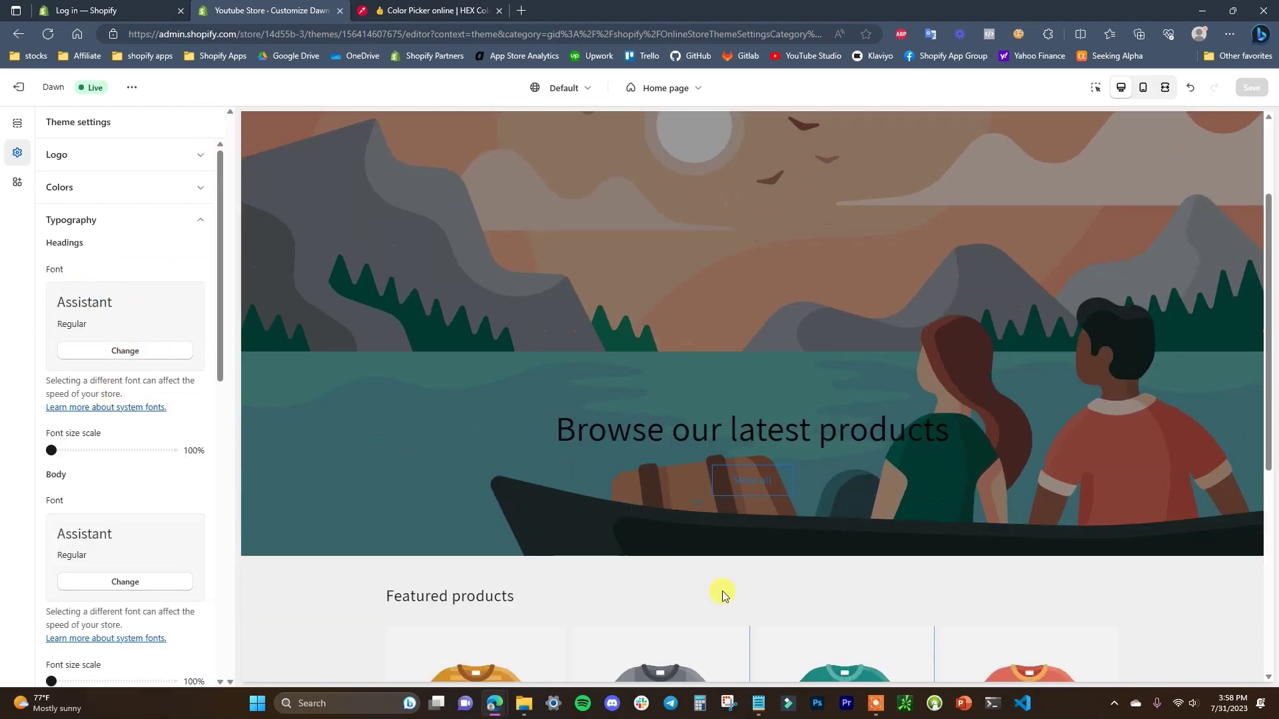
pyautogui.scroll(4, 561, 511)
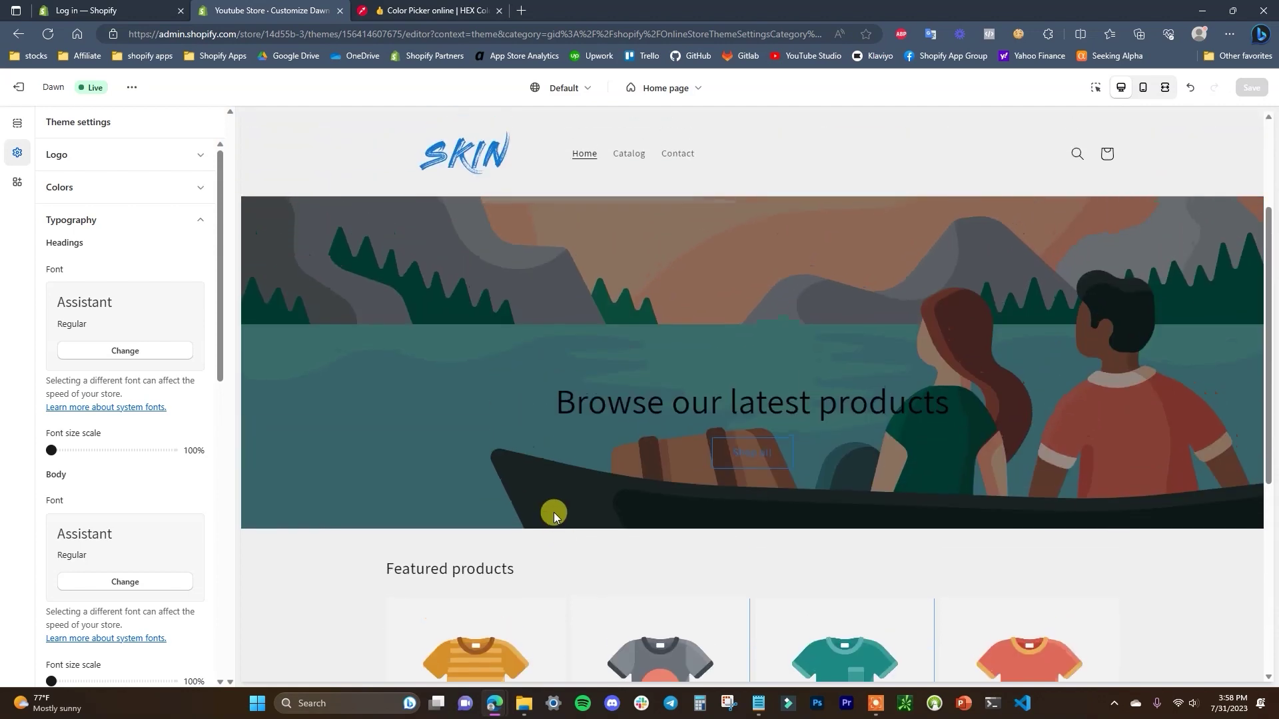
pyautogui.scroll(-4, 125, 429)
pyautogui.scroll(-2, 152, 450)
pyautogui.scroll(5, 138, 448)
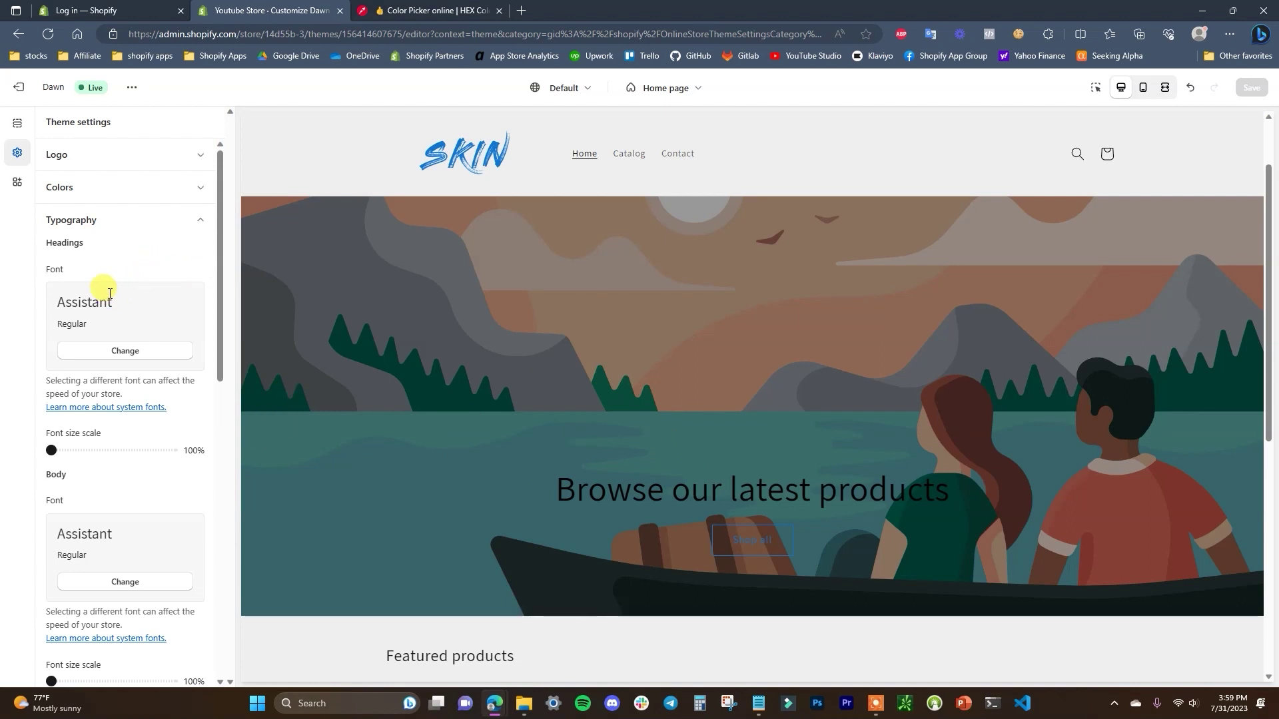
pyautogui.click(195, 226)
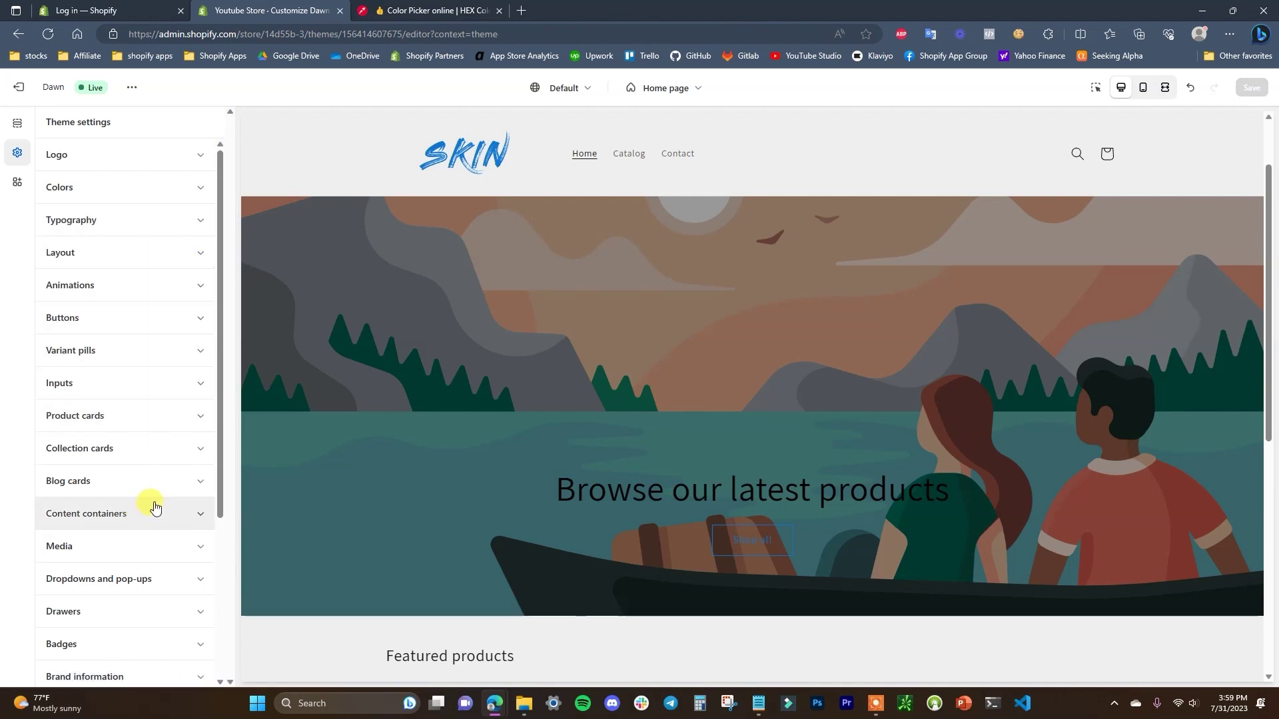
pyautogui.scroll(-3, 150, 447)
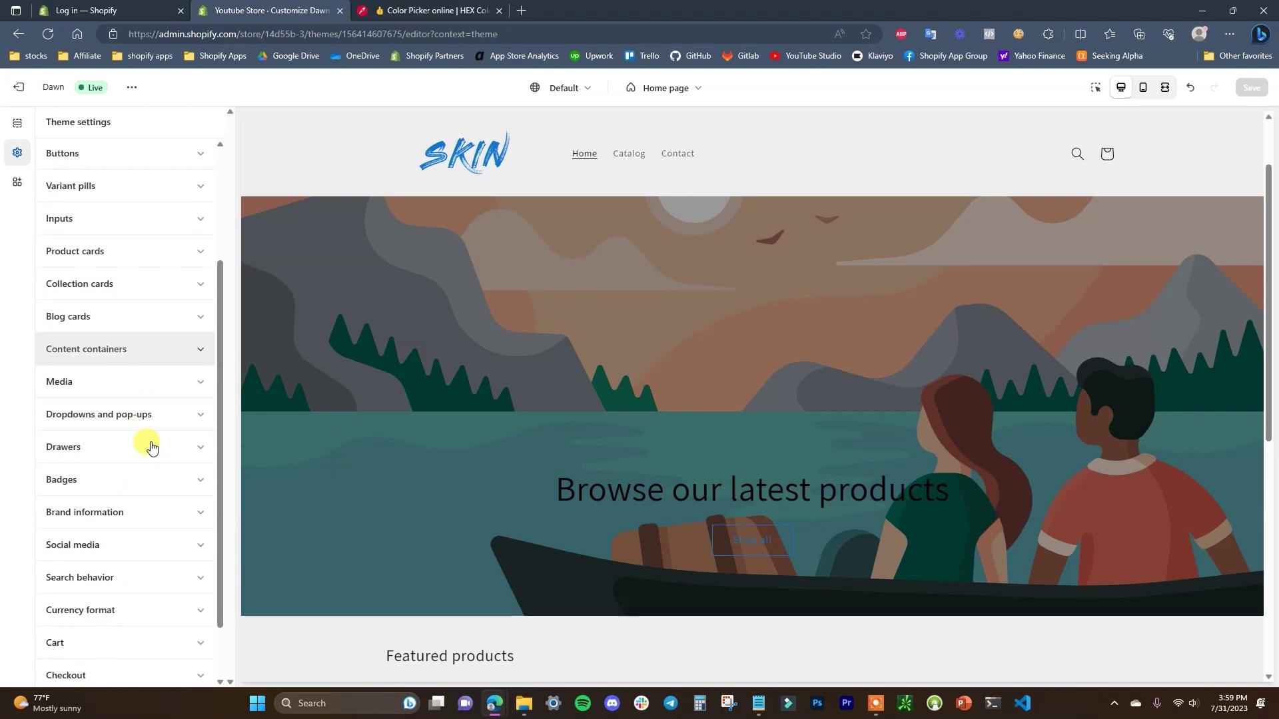
pyautogui.scroll(3, 151, 448)
pyautogui.scroll(-5, 467, 467)
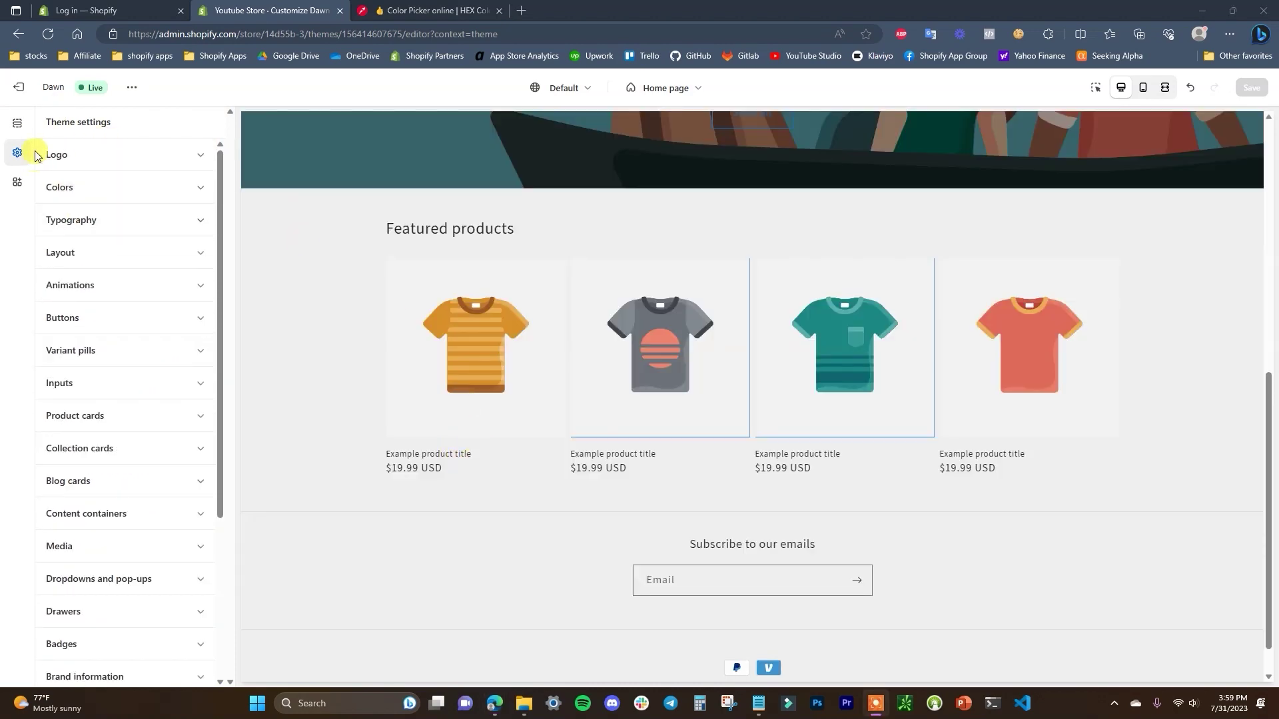
# - Examine the home page's section structure and the settings of the Announcement bar, Image banner and Featured collection sections
pyautogui.click(18, 127)
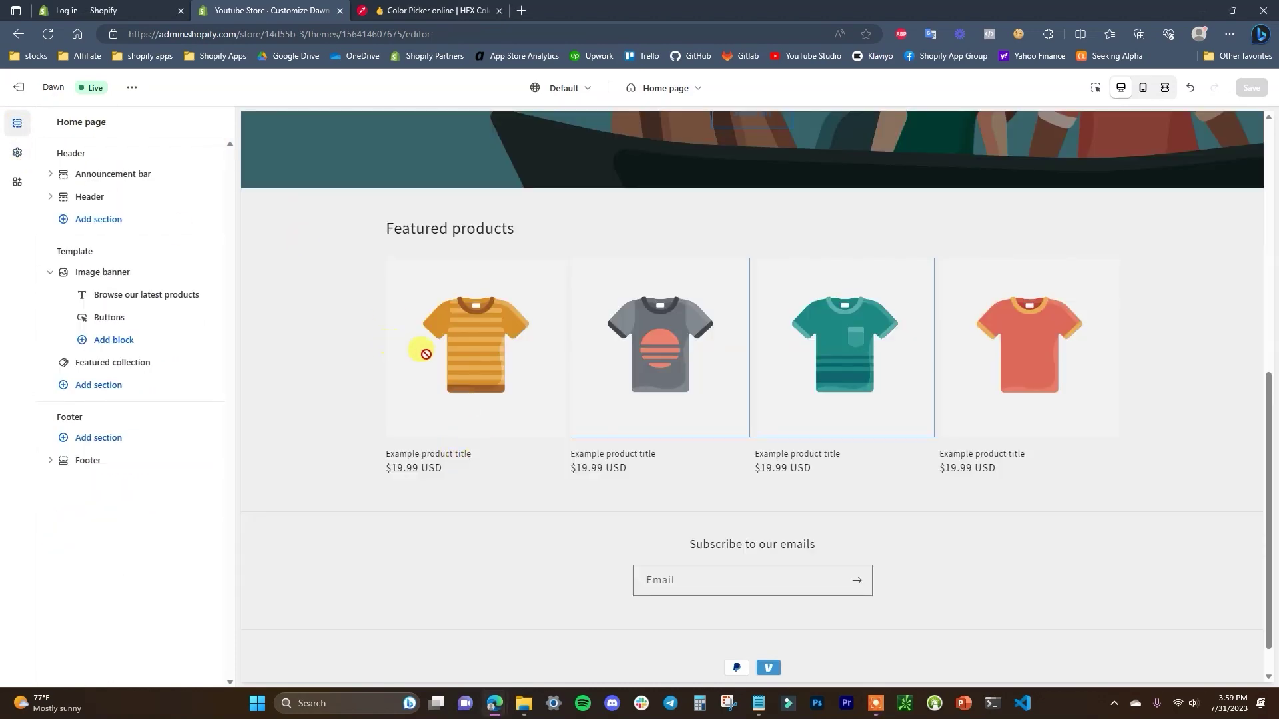
pyautogui.scroll(5, 651, 371)
pyautogui.scroll(-1, 779, 448)
pyautogui.scroll(1, 654, 406)
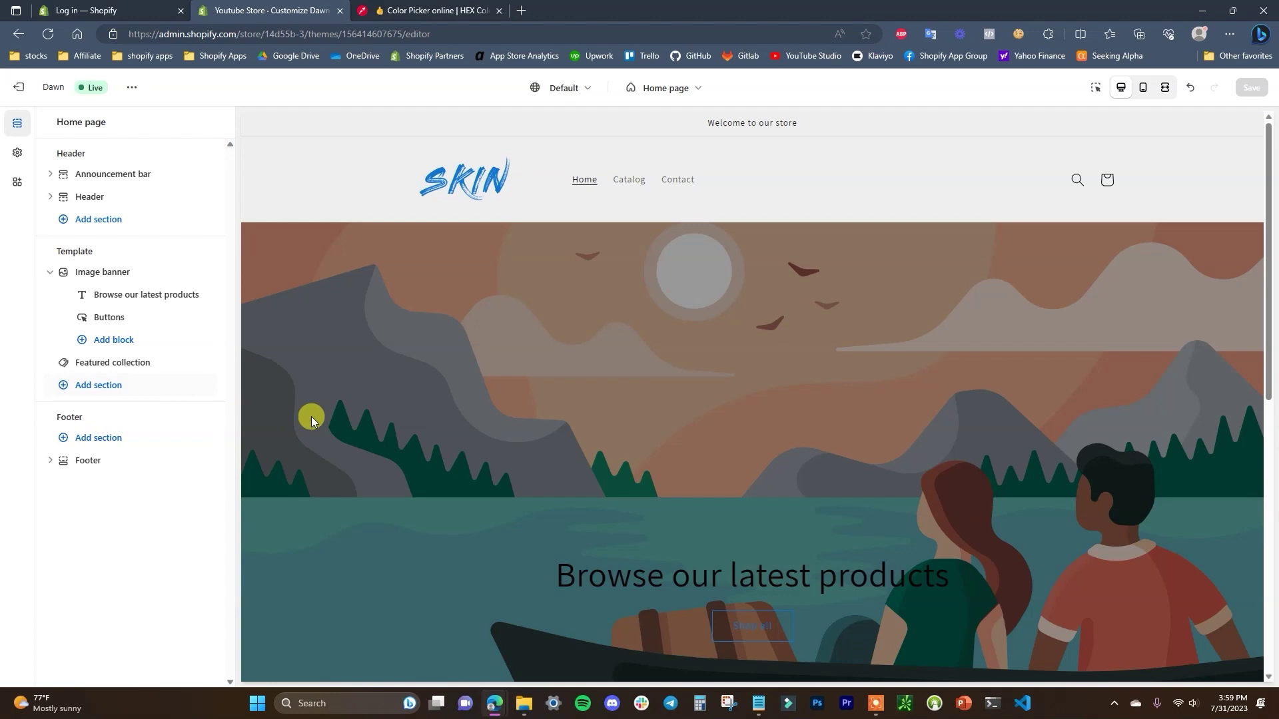
pyautogui.scroll(-3, 310, 417)
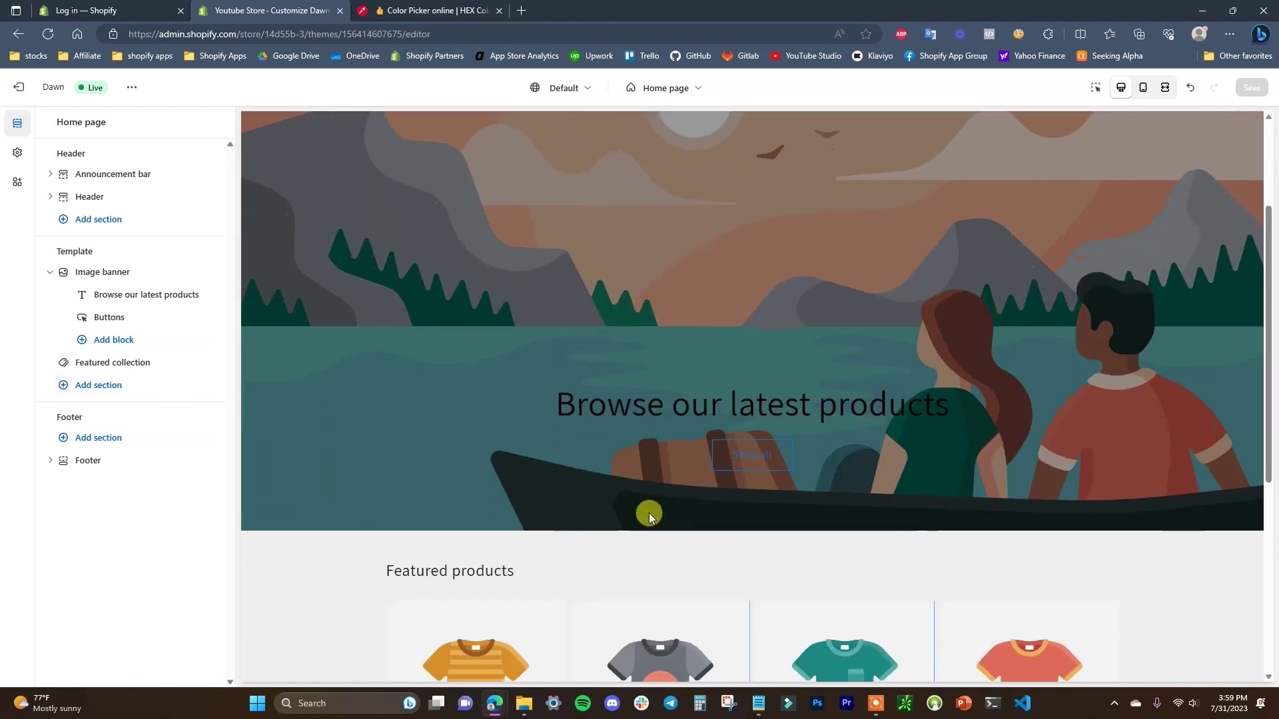
pyautogui.click(139, 183)
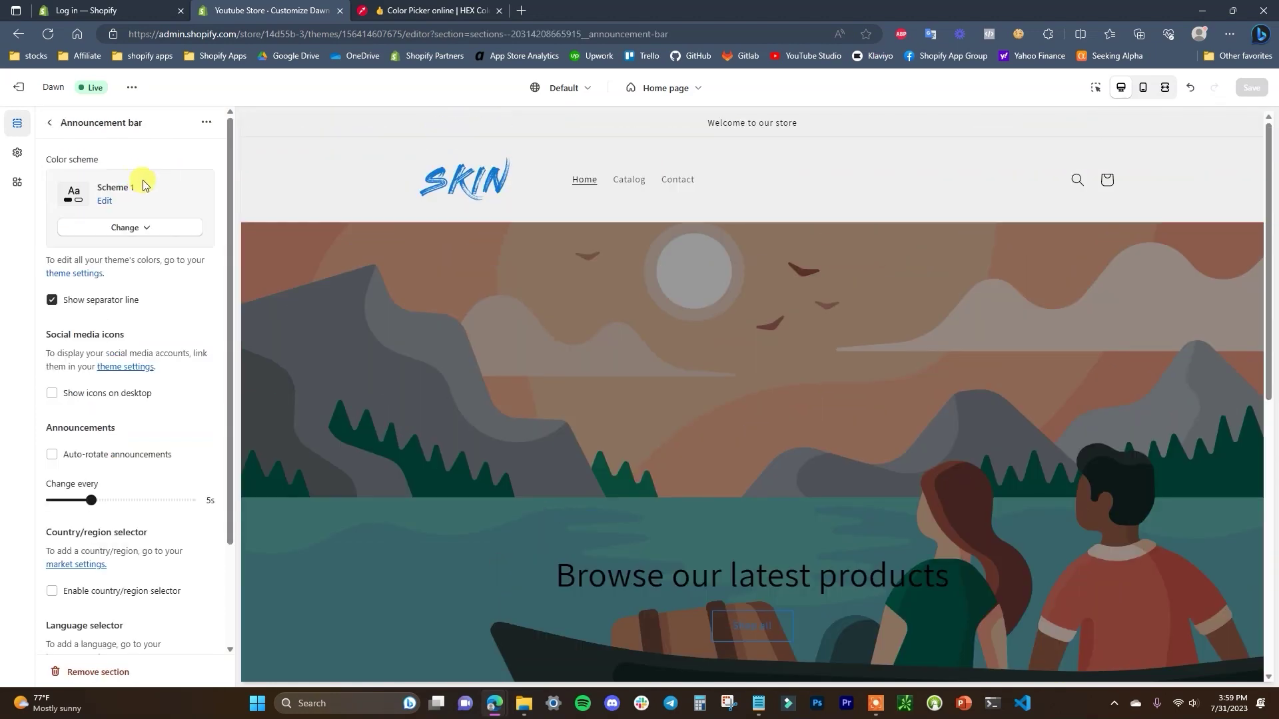
pyautogui.click(50, 125)
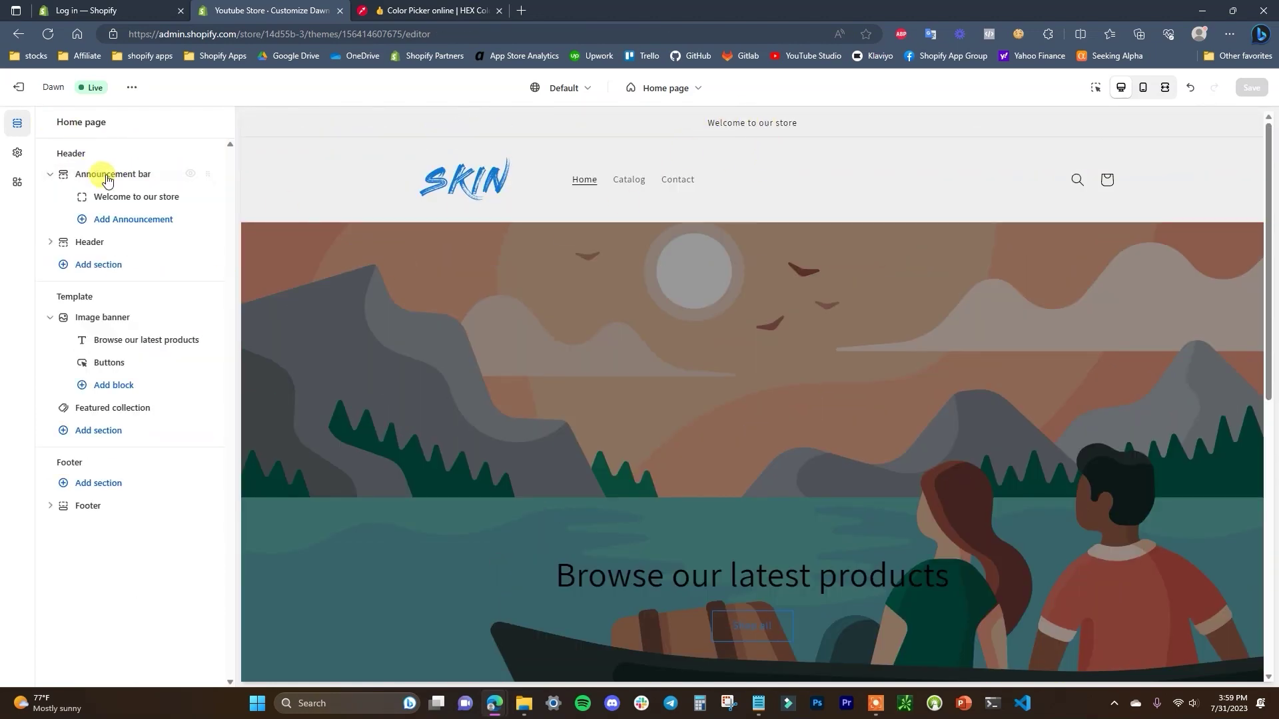
pyautogui.click(147, 324)
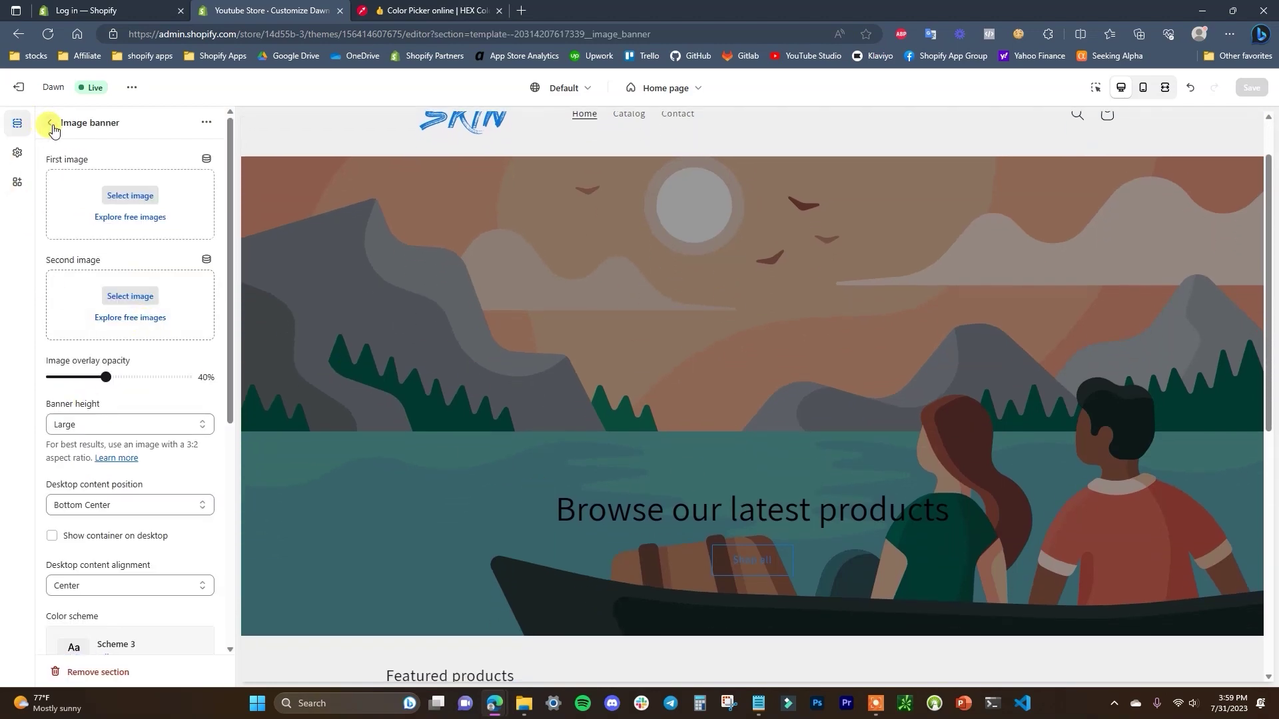
pyautogui.click(51, 125)
pyautogui.click(159, 409)
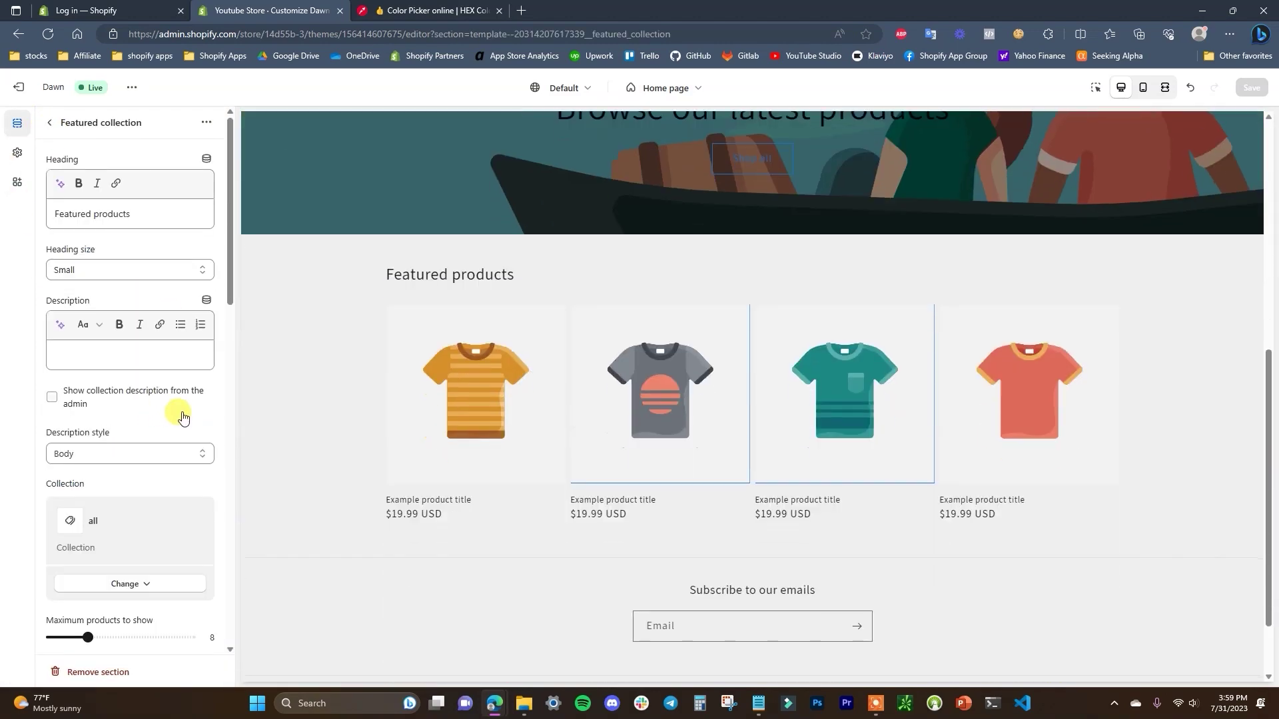
pyautogui.click(50, 123)
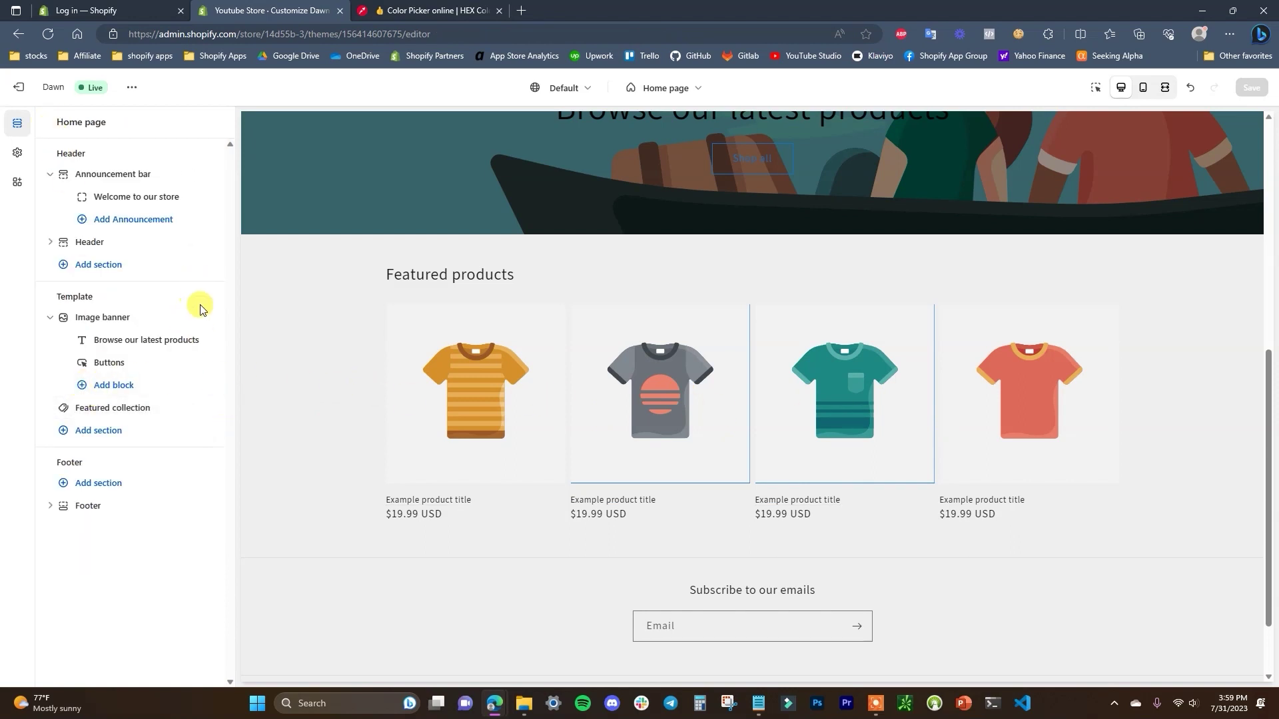
# - Look through all the settings of the Featured collection section down to its section removal option
pyautogui.moveTo(211, 409); pyautogui.dragTo(189, 428)
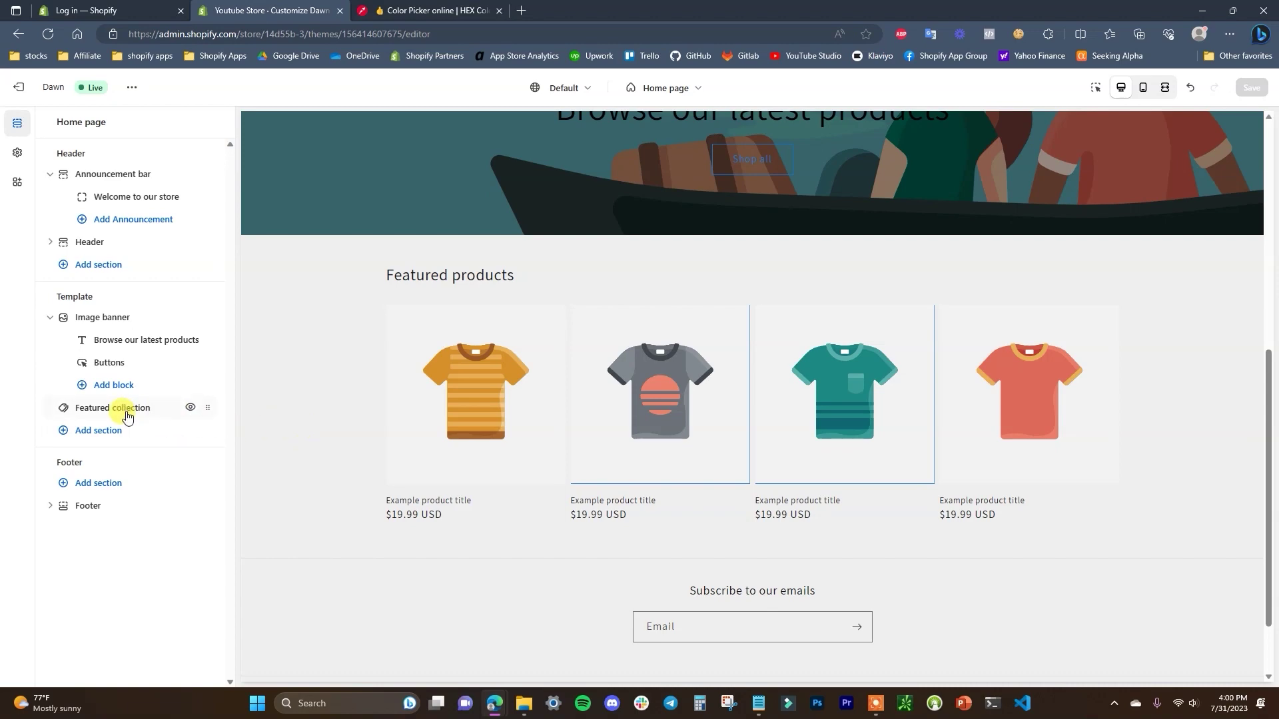
pyautogui.click(128, 415)
pyautogui.scroll(-15, 148, 481)
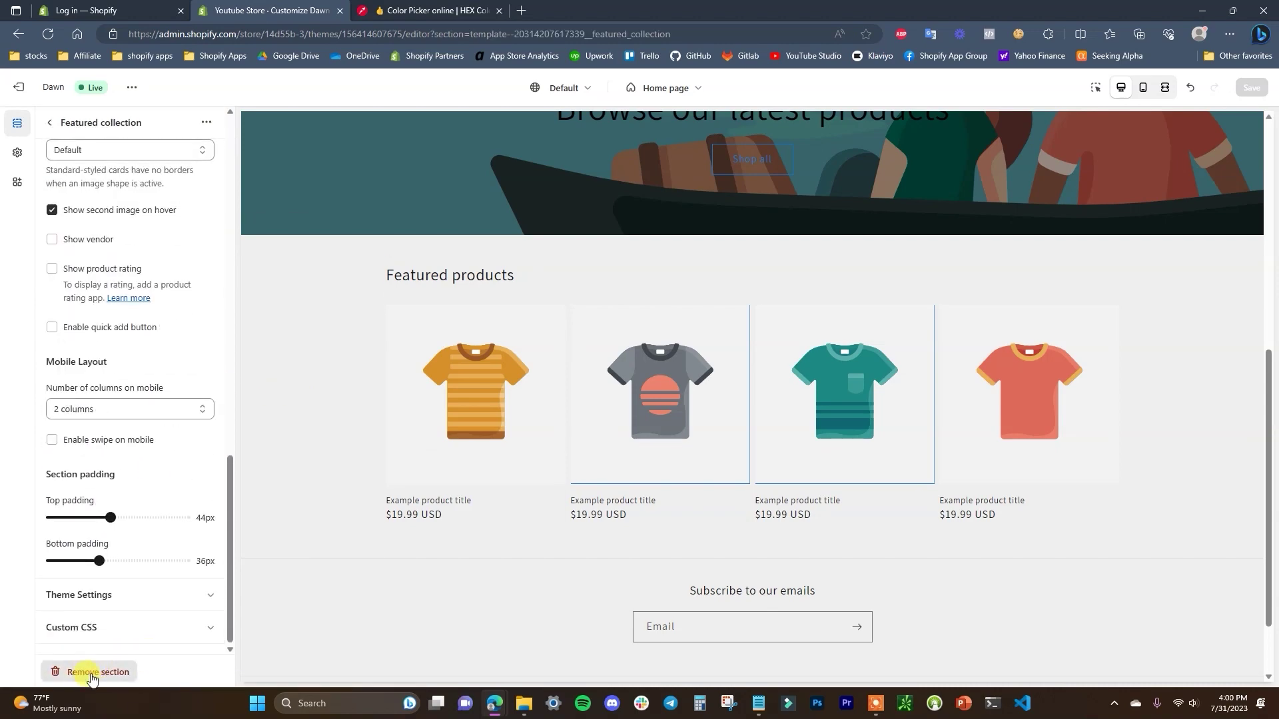
pyautogui.moveTo(232, 593); pyautogui.dragTo(246, 166)
pyautogui.click(52, 126)
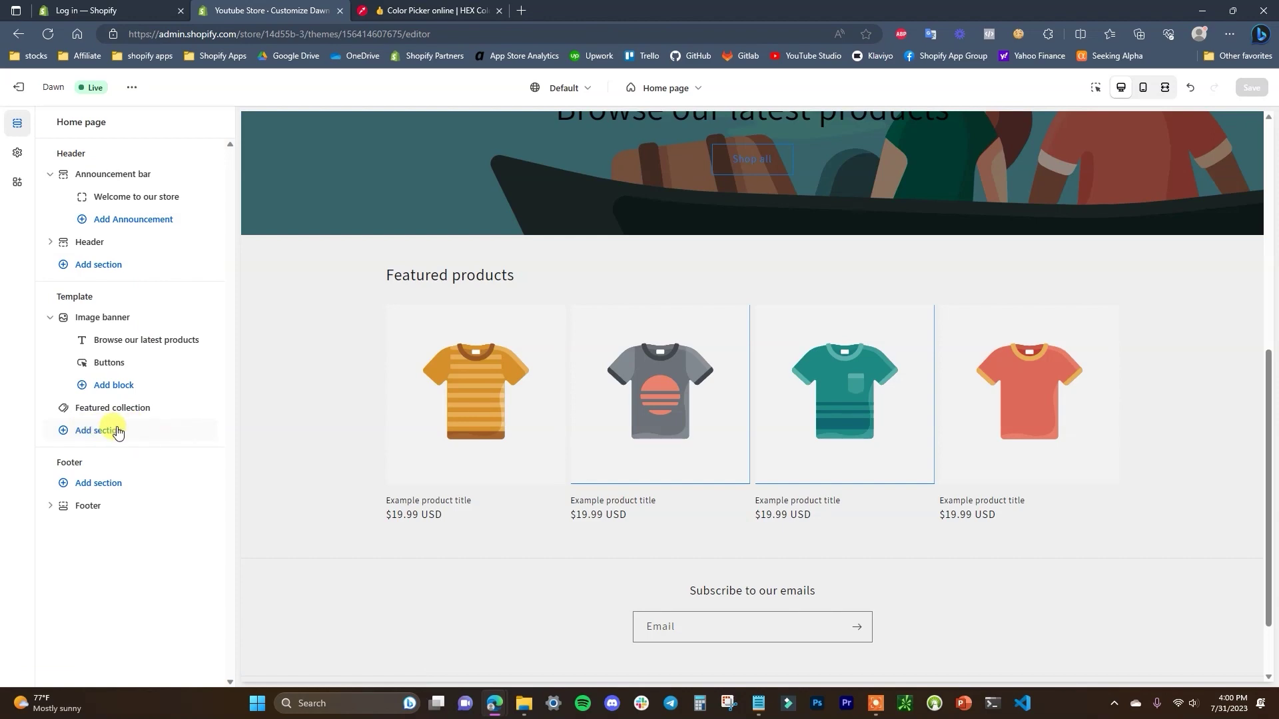
# - Apply the Scheme 2 color scheme to the Announcement bar section
pyautogui.scroll(7, 378, 491)
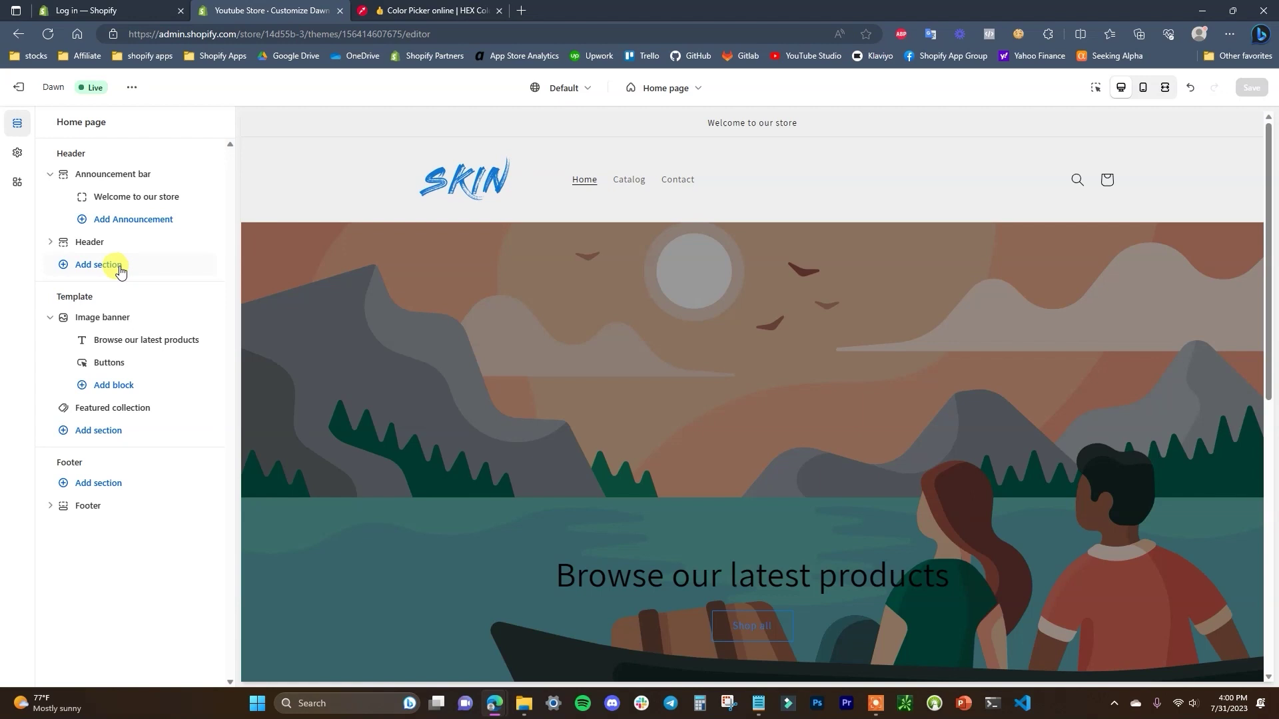
pyautogui.click(119, 174)
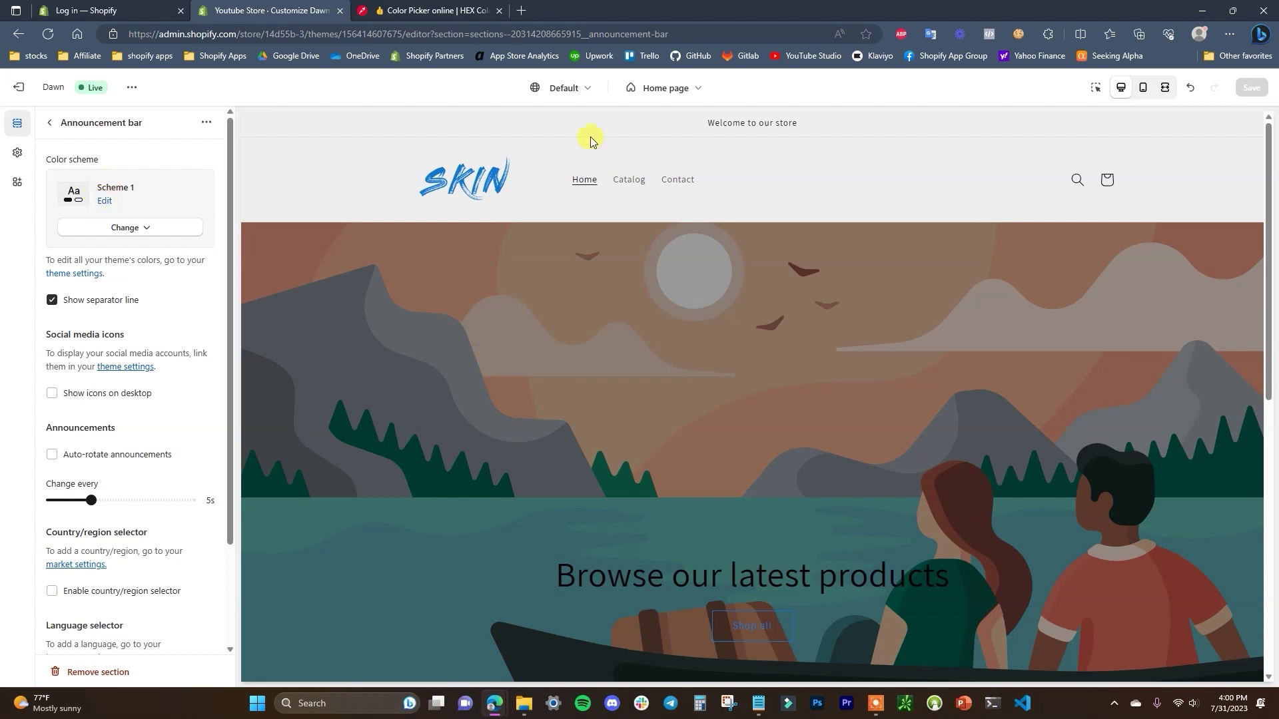
pyautogui.click(138, 228)
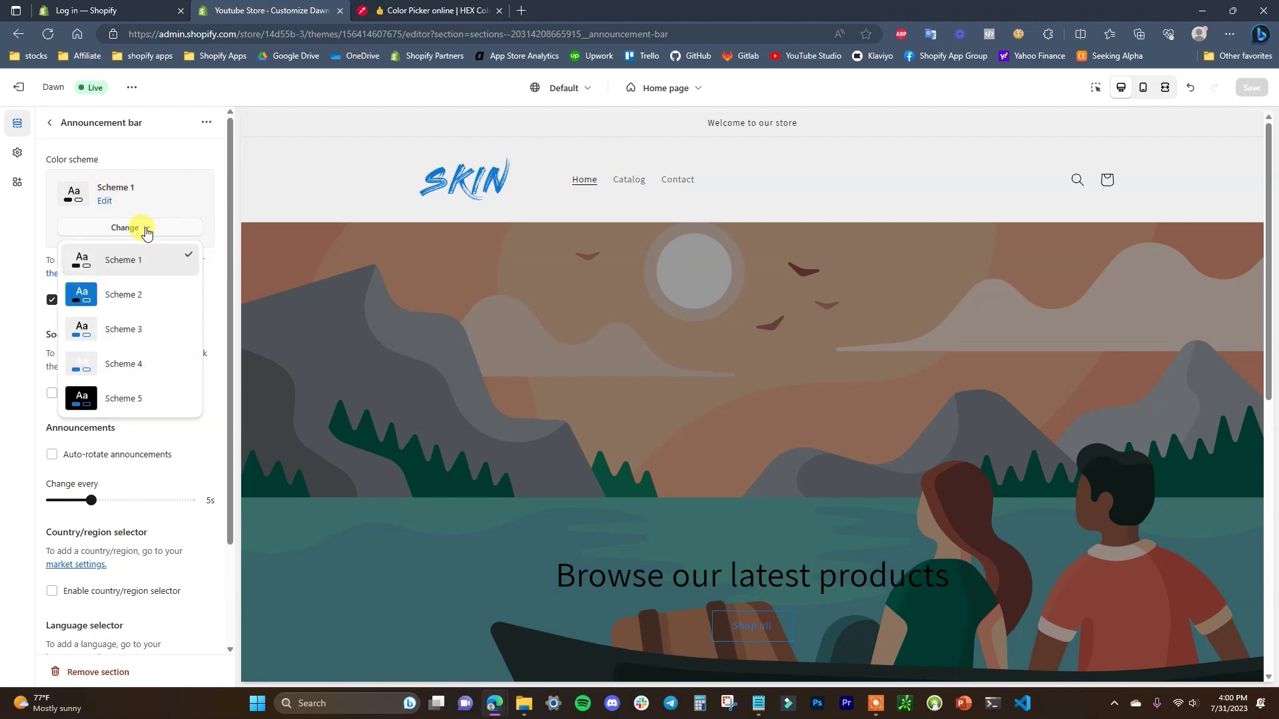
pyautogui.click(128, 307)
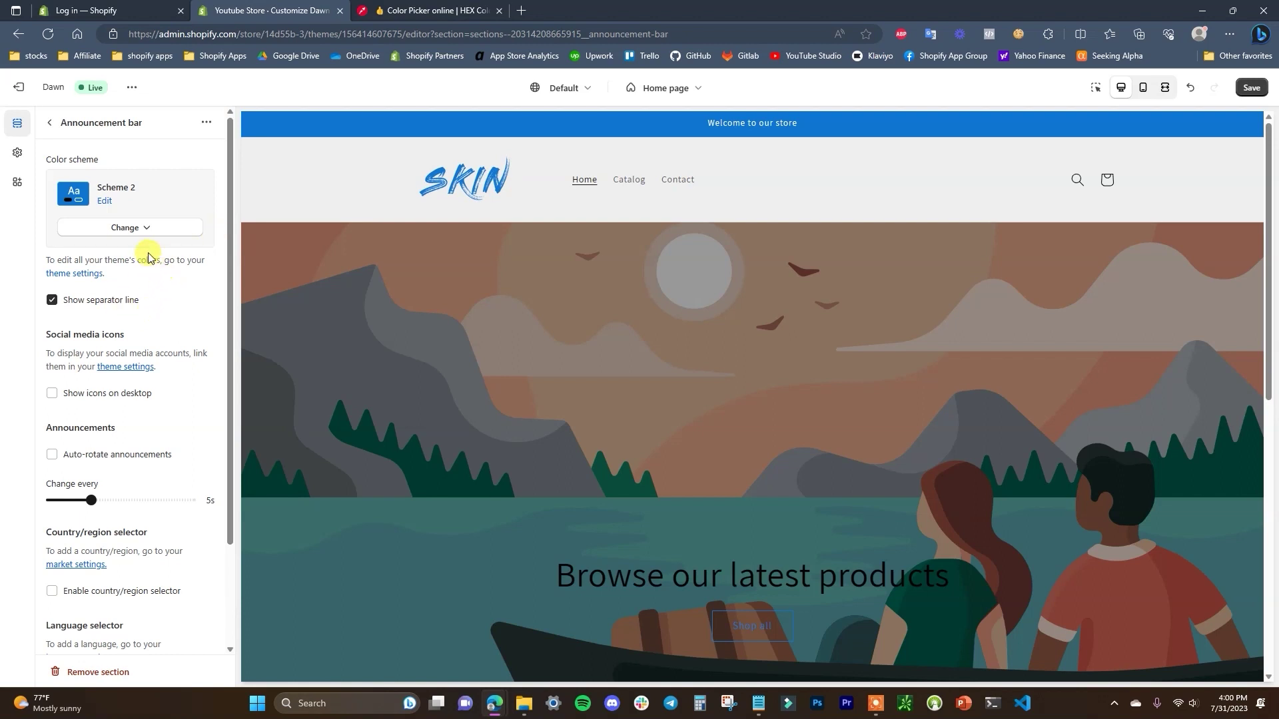
# - Try Scheme 5, Scheme 4 and Scheme 3 as the Announcement bar's color scheme
pyautogui.click(147, 228)
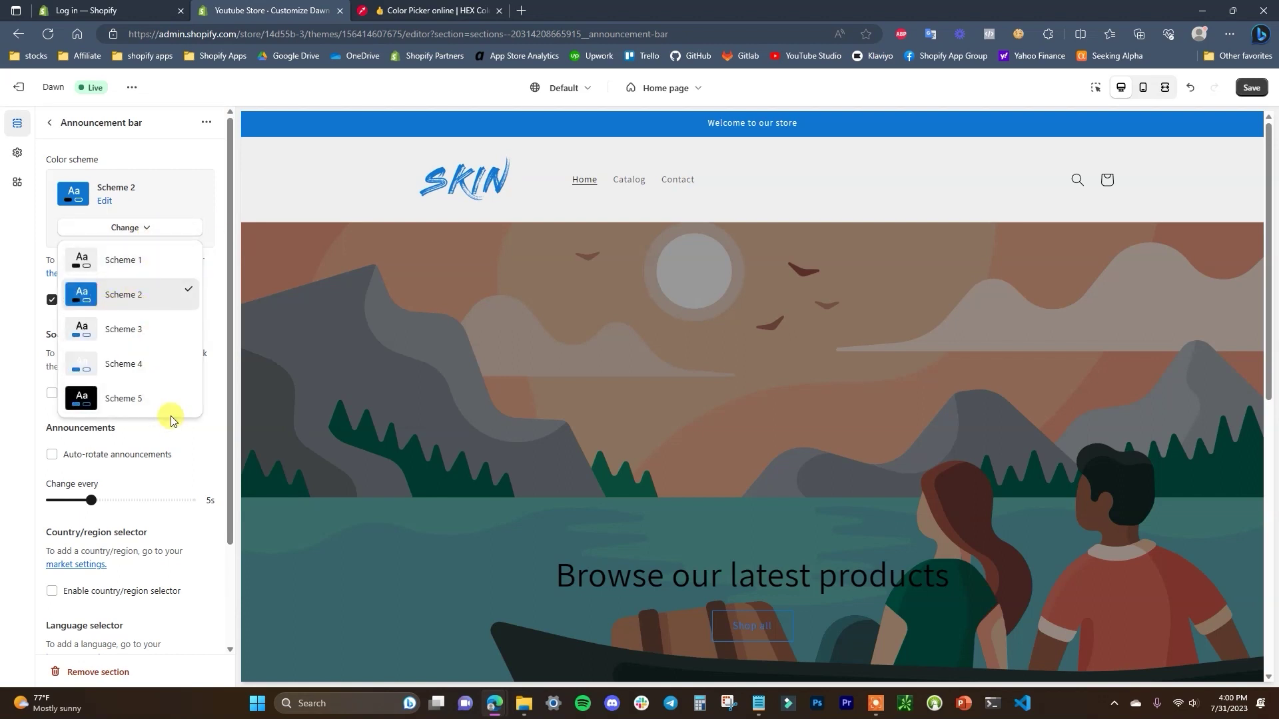
pyautogui.click(142, 398)
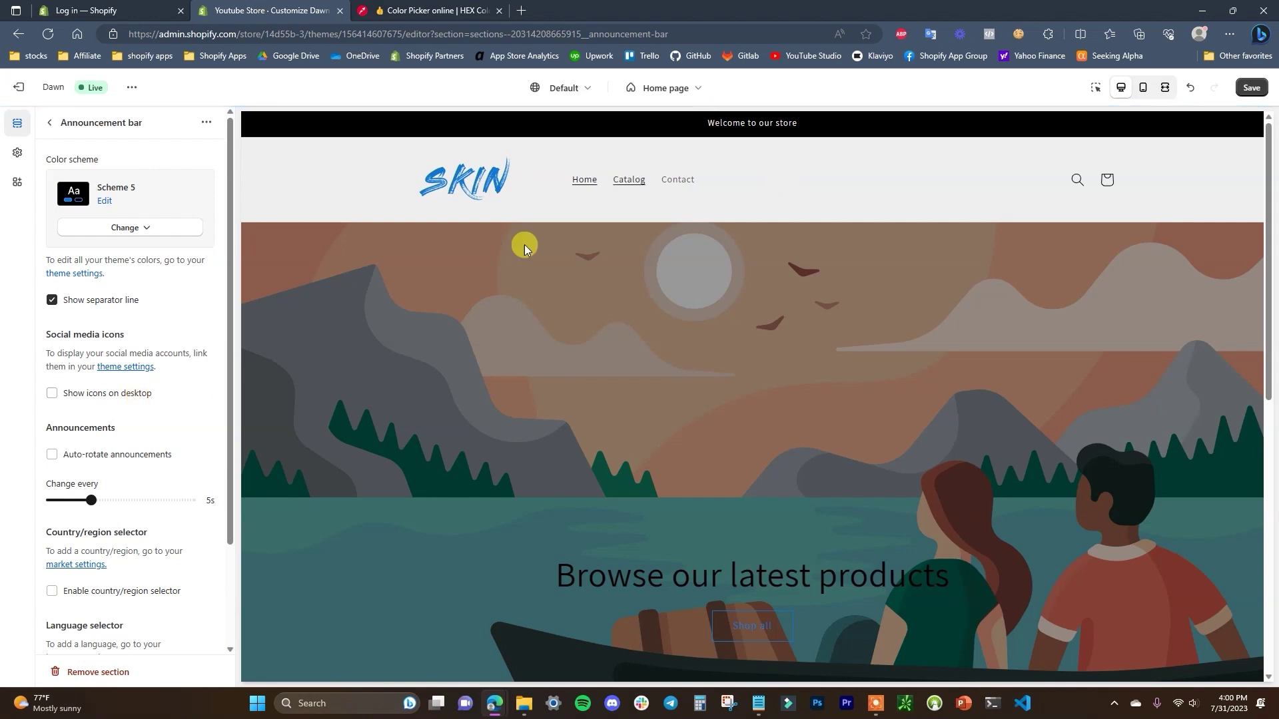
pyautogui.click(143, 229)
pyautogui.click(151, 363)
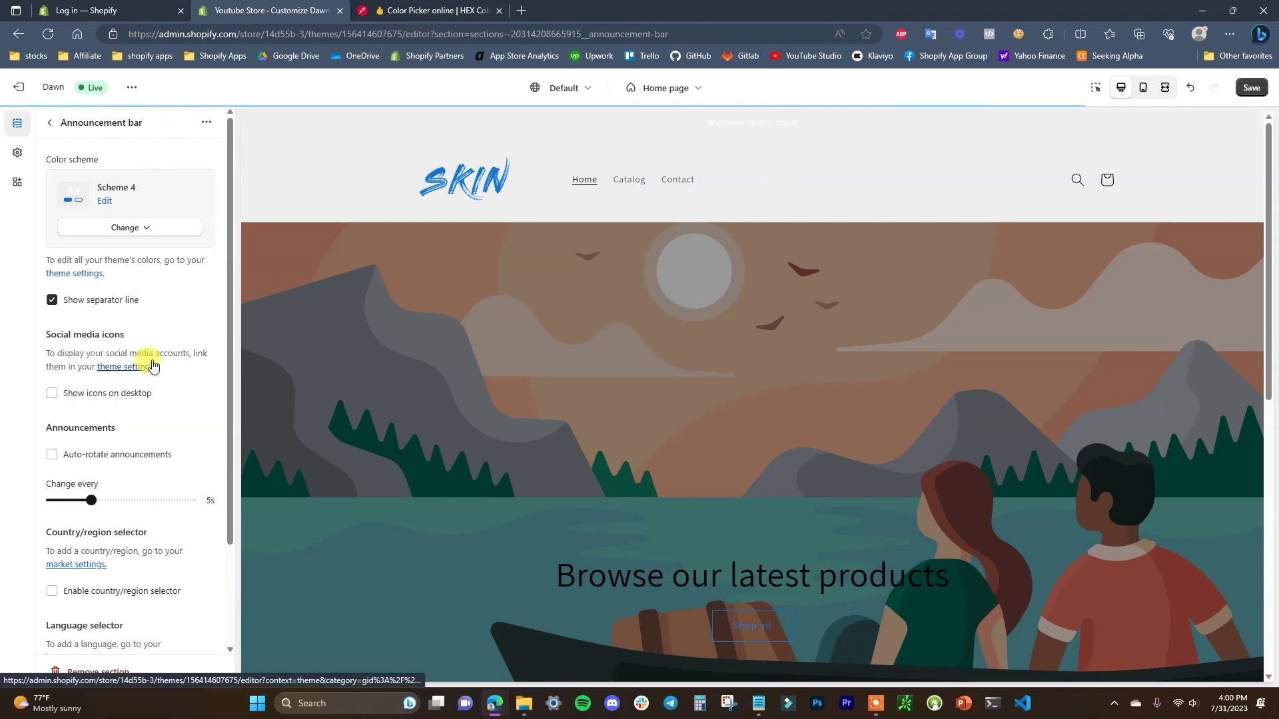
pyautogui.click(148, 227)
pyautogui.click(141, 326)
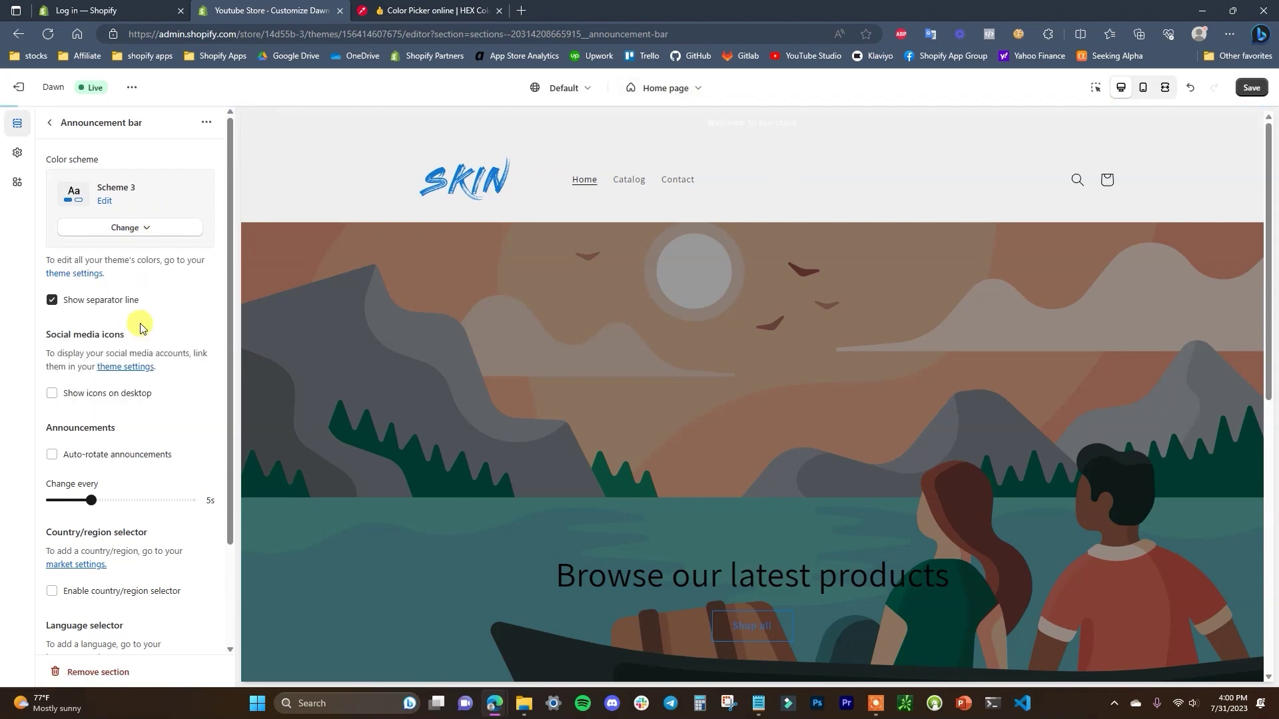
# - Switch the Announcement bar back to Scheme 2 and check it in the page preview
pyautogui.click(164, 228)
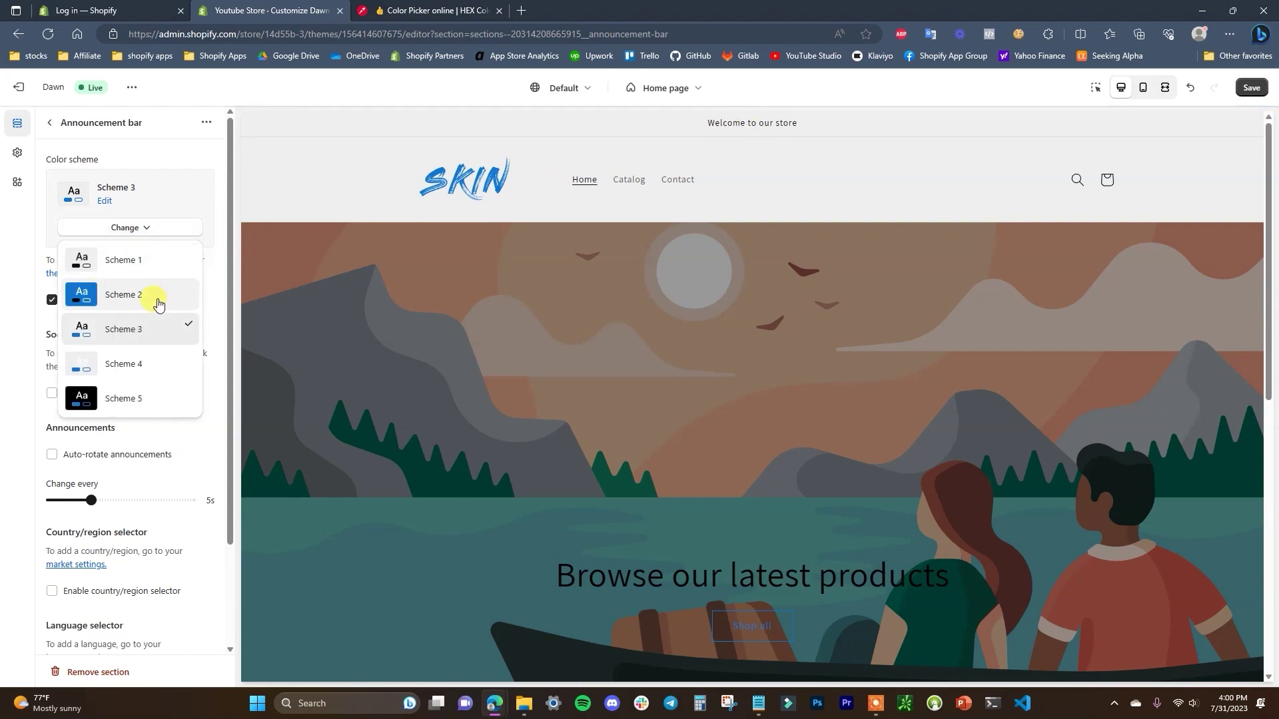
pyautogui.click(158, 303)
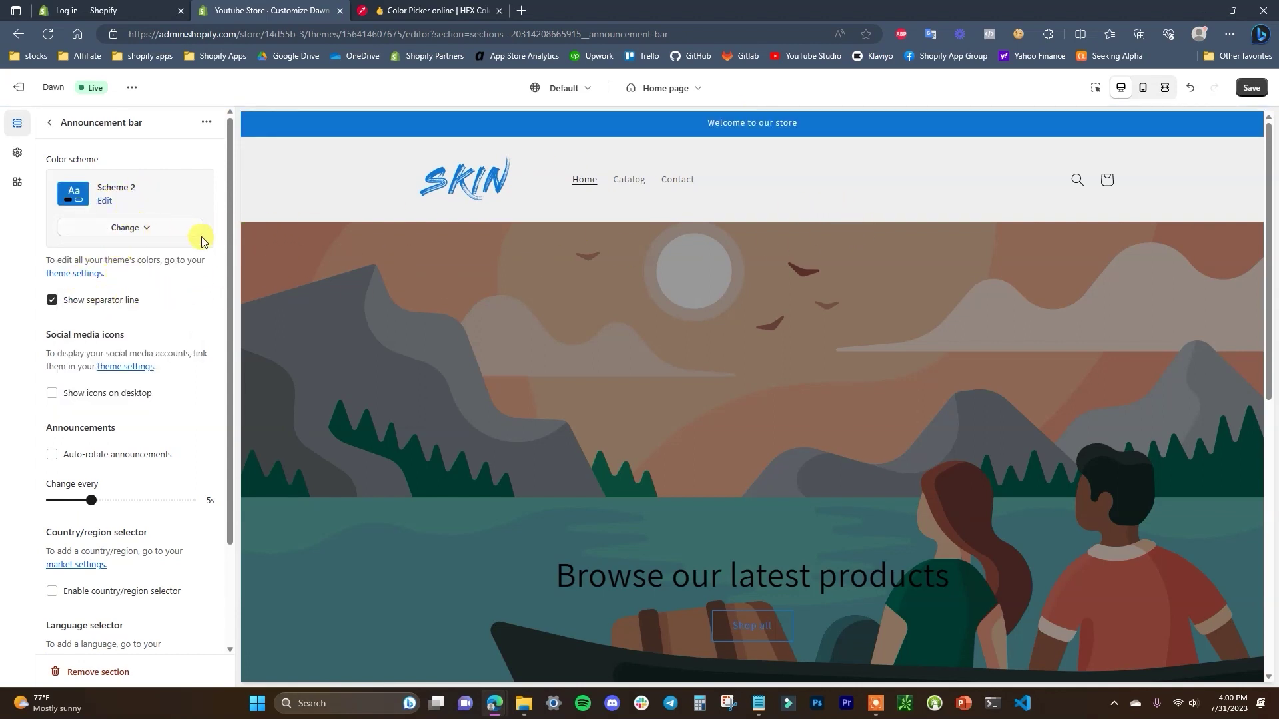
pyautogui.scroll(-2, 749, 567)
pyautogui.scroll(2, 953, 409)
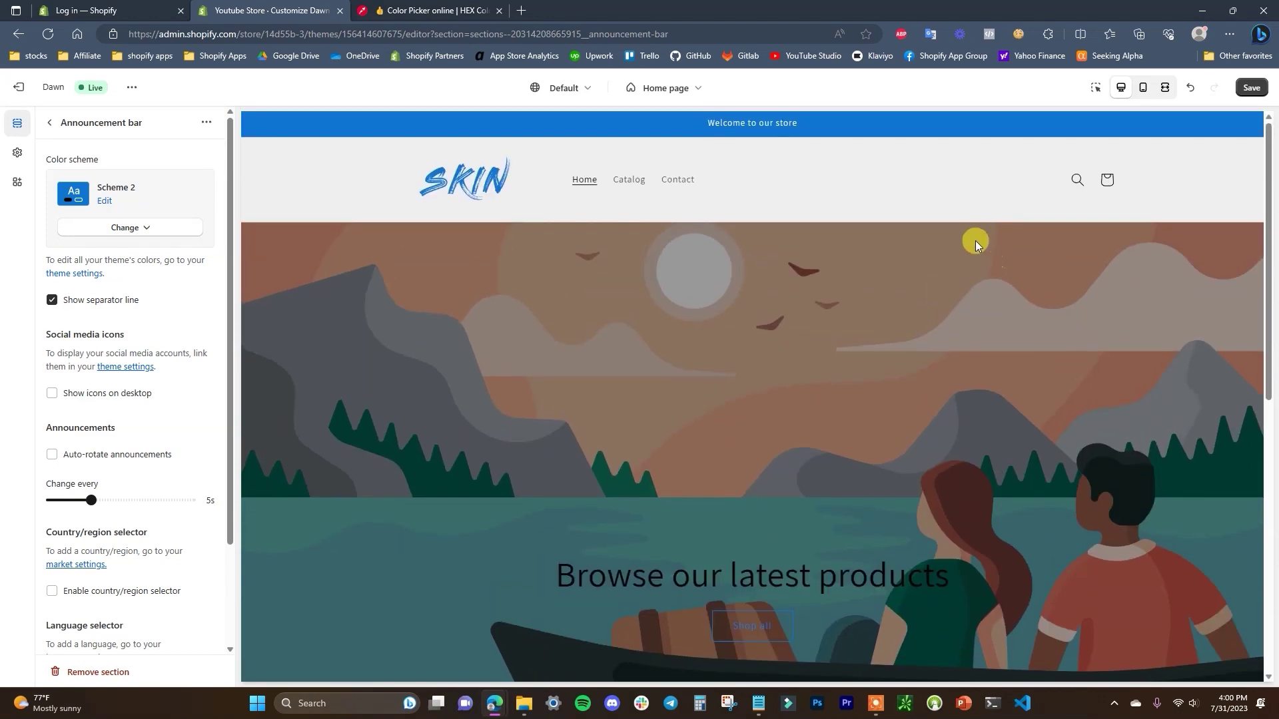
# - Look at the text and link settings of the "Welcome to our store" announcement and return to the home page sections
pyautogui.click(49, 129)
pyautogui.click(147, 200)
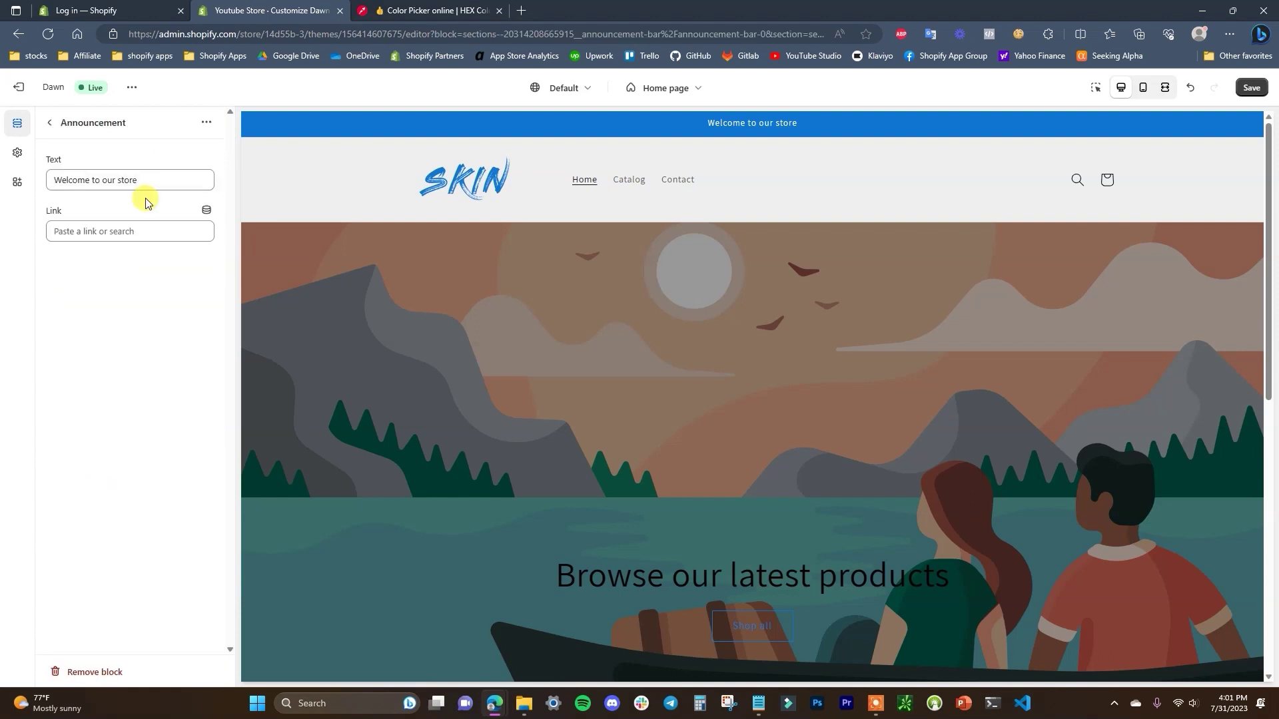
pyautogui.click(152, 182)
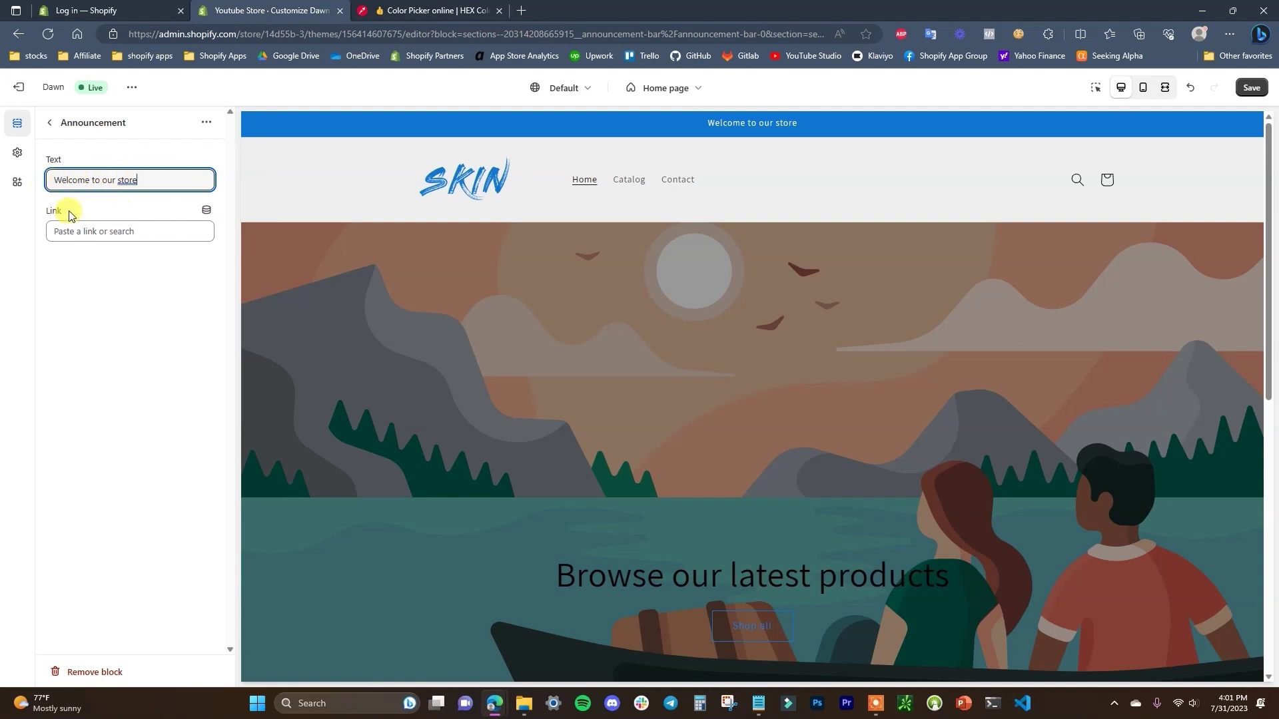
pyautogui.click(49, 123)
pyautogui.scroll(-1, 543, 257)
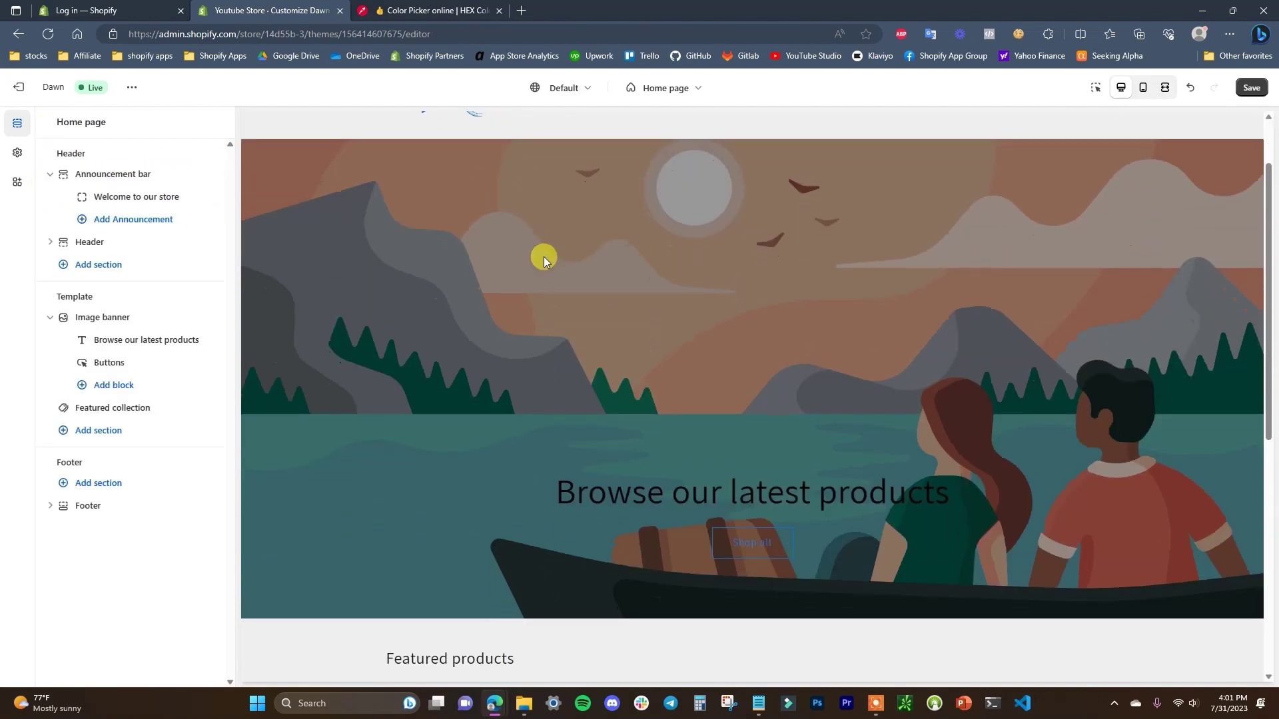
# - Try Mega menu, Dropdown and Drawer as the Header section's desktop menu type
pyautogui.click(136, 243)
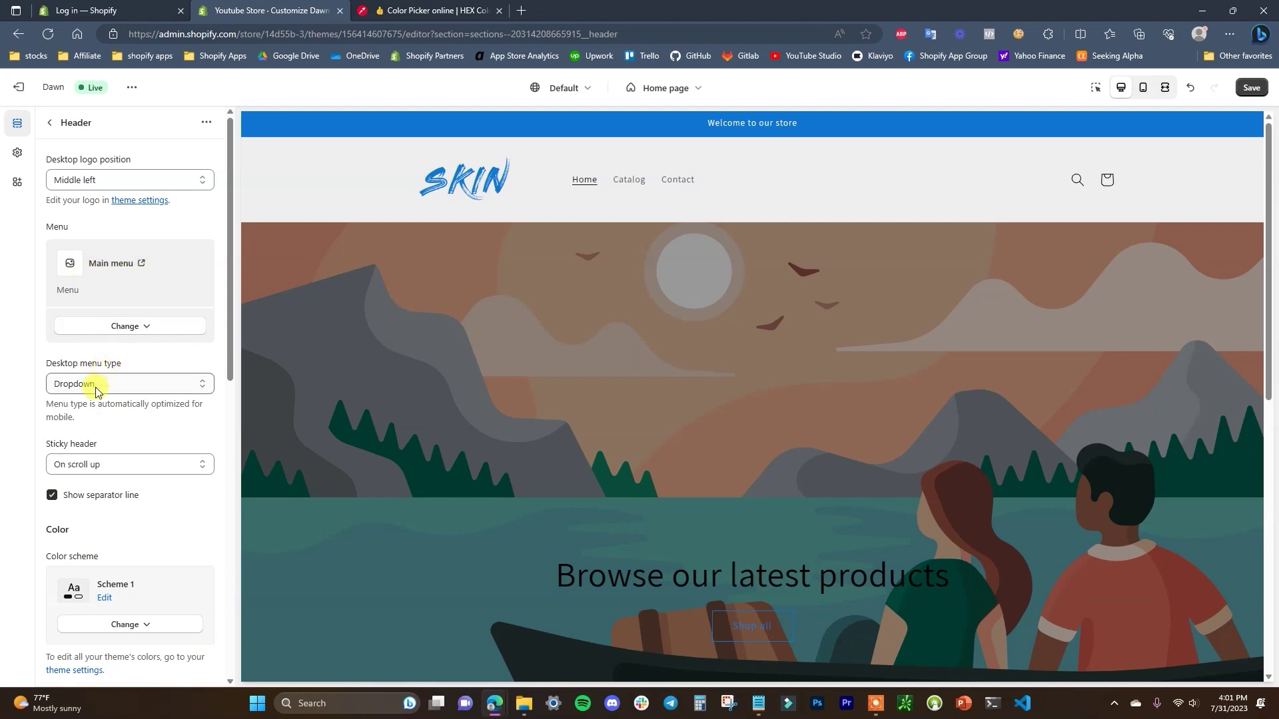
pyautogui.click(205, 385)
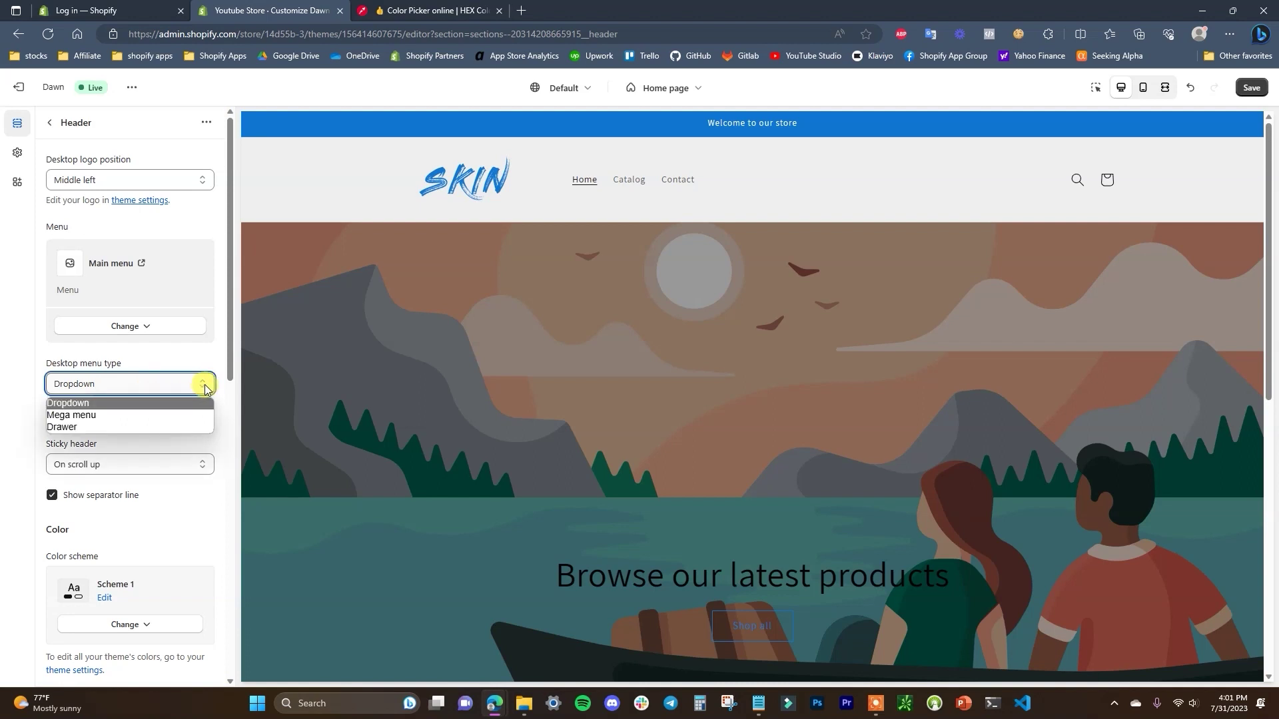
pyautogui.click(122, 403)
pyautogui.click(186, 379)
pyautogui.click(144, 415)
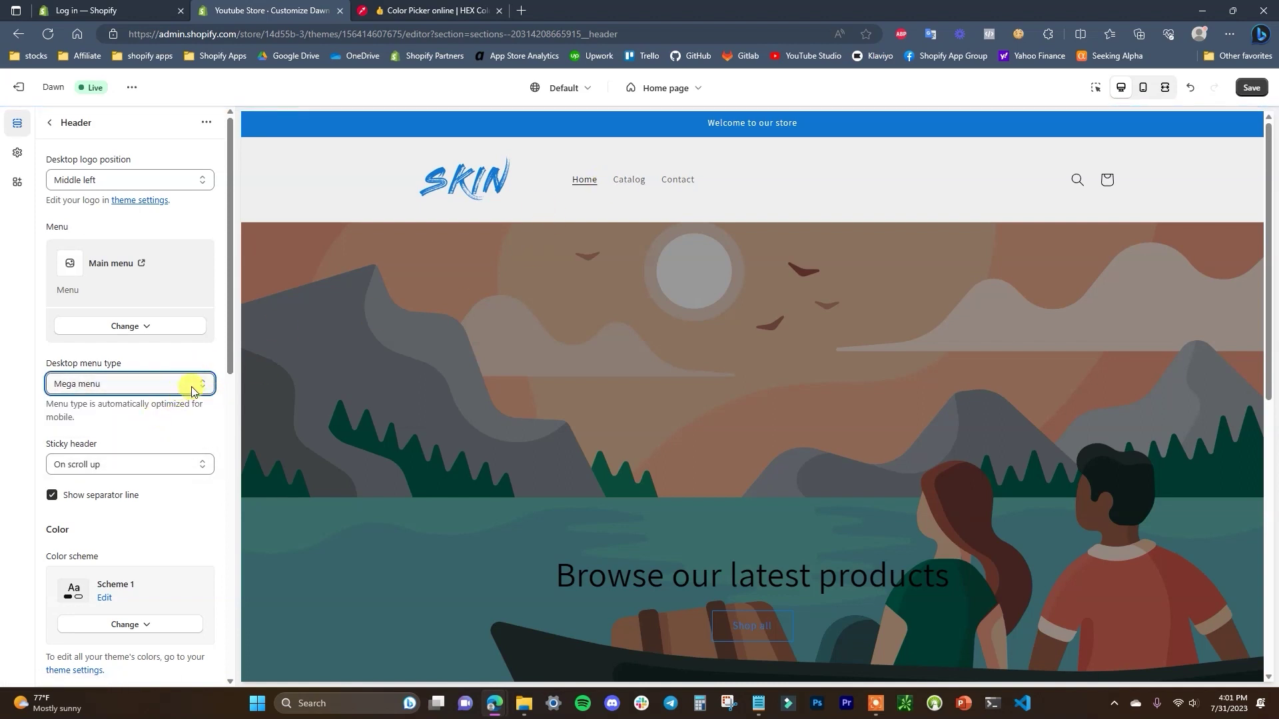
pyautogui.click(191, 386)
pyautogui.click(160, 403)
pyautogui.click(139, 388)
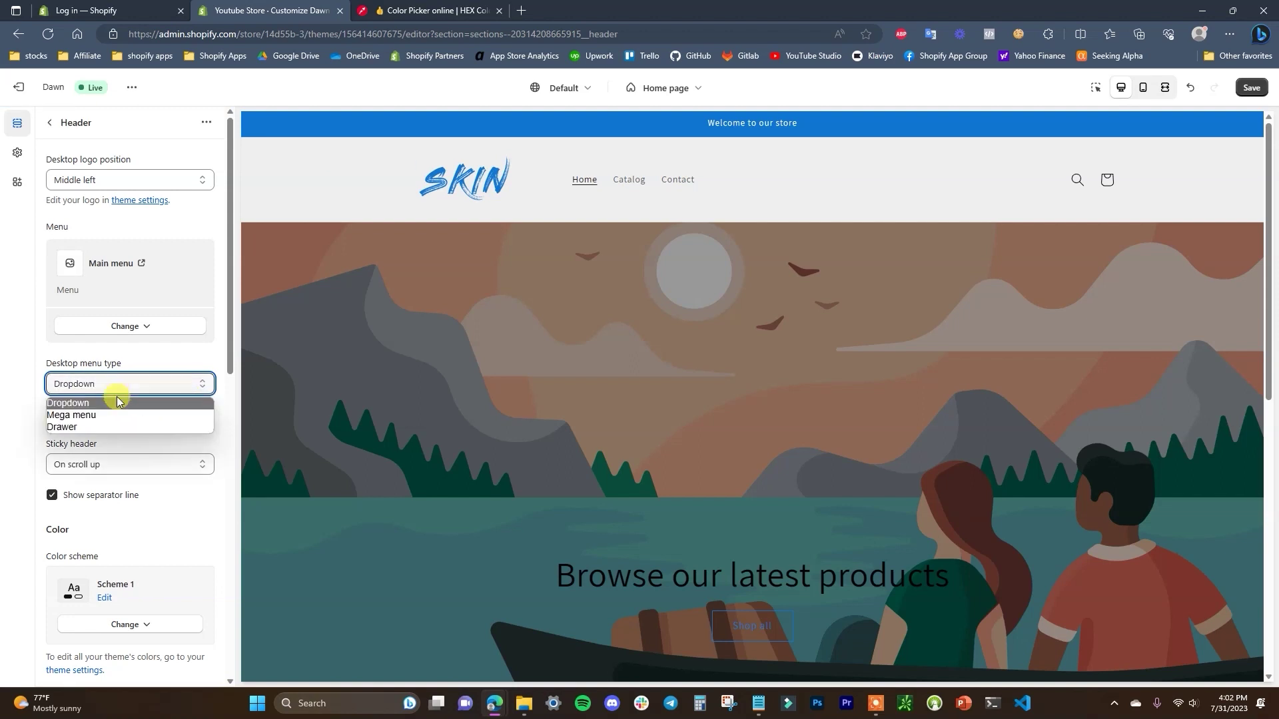
pyautogui.click(90, 425)
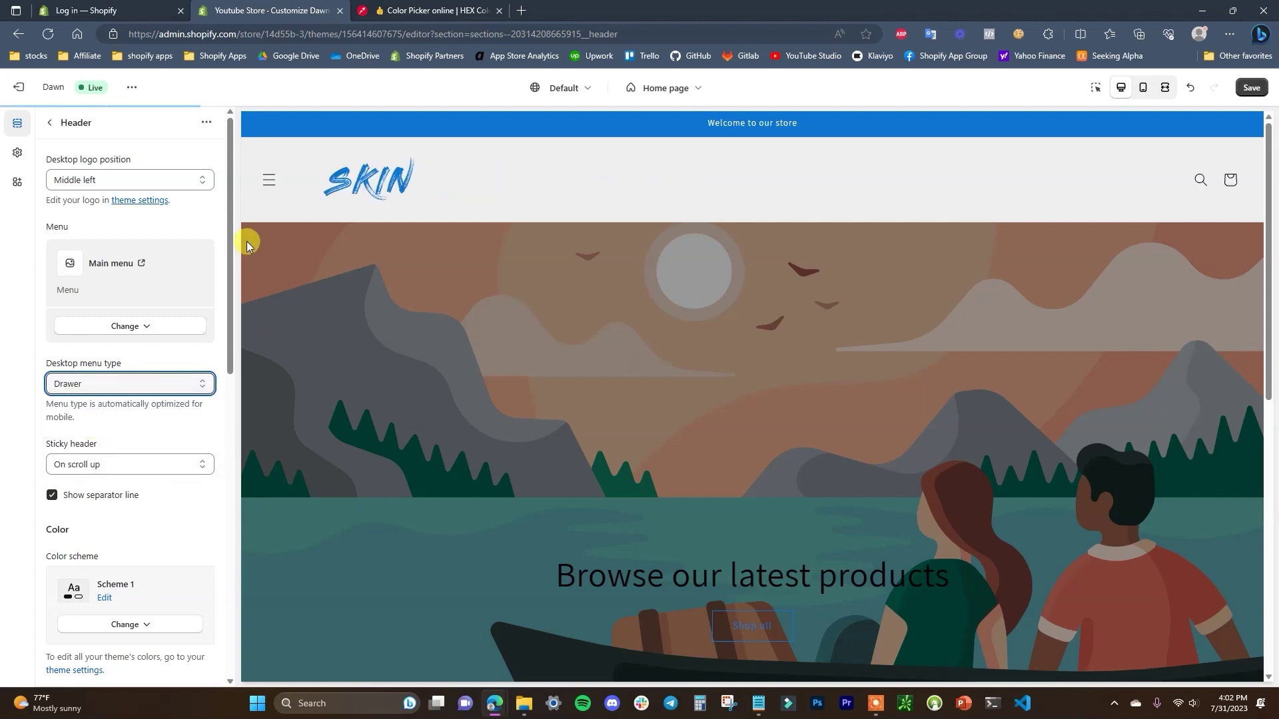
pyautogui.click(120, 384)
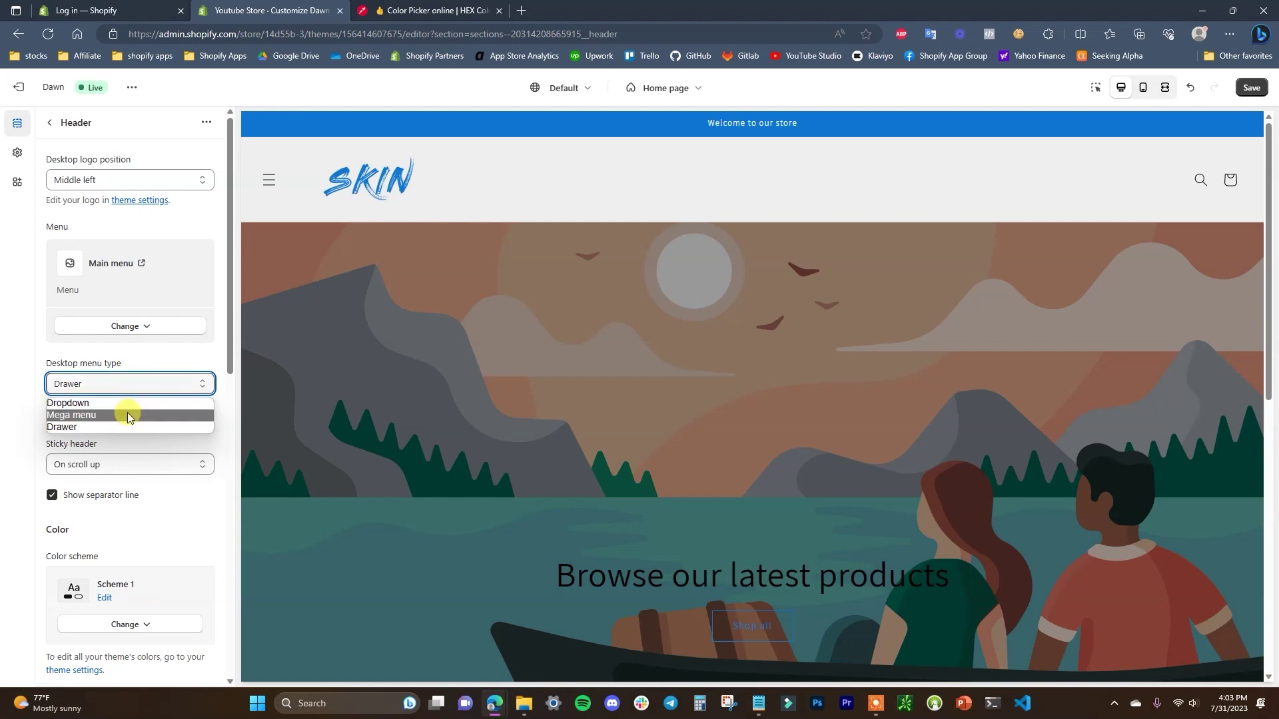
pyautogui.click(126, 414)
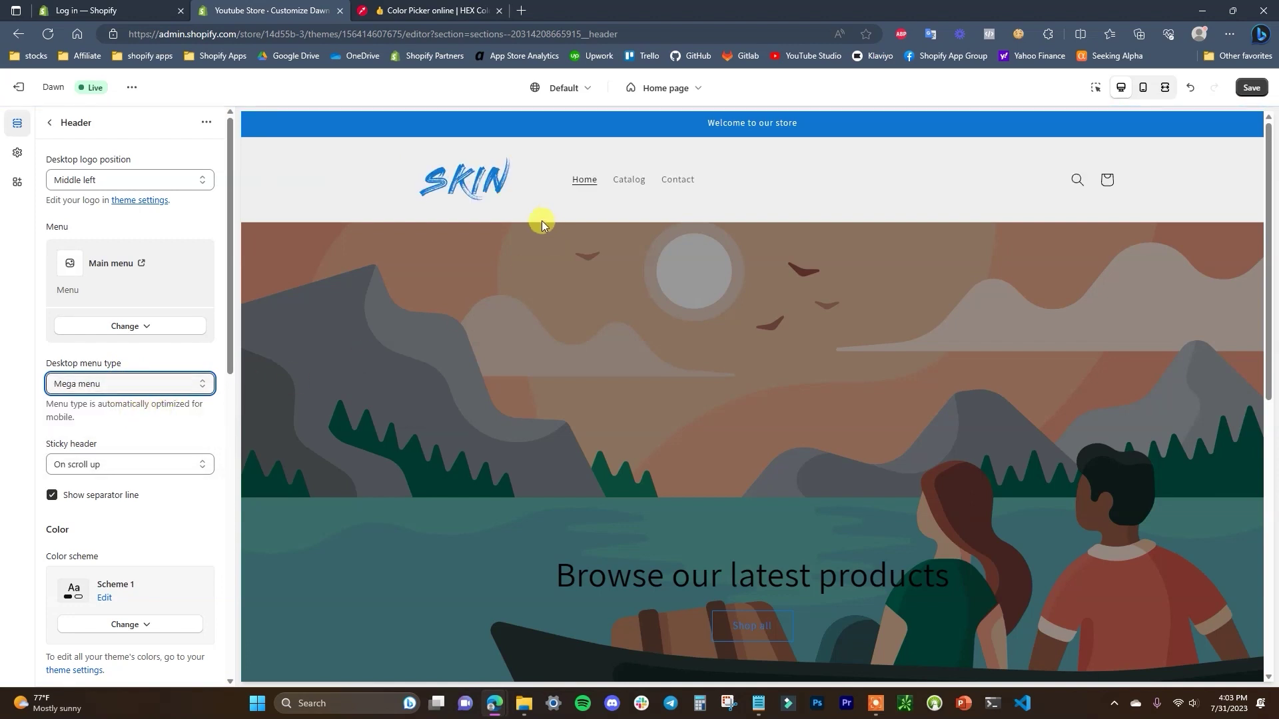
pyautogui.click(137, 386)
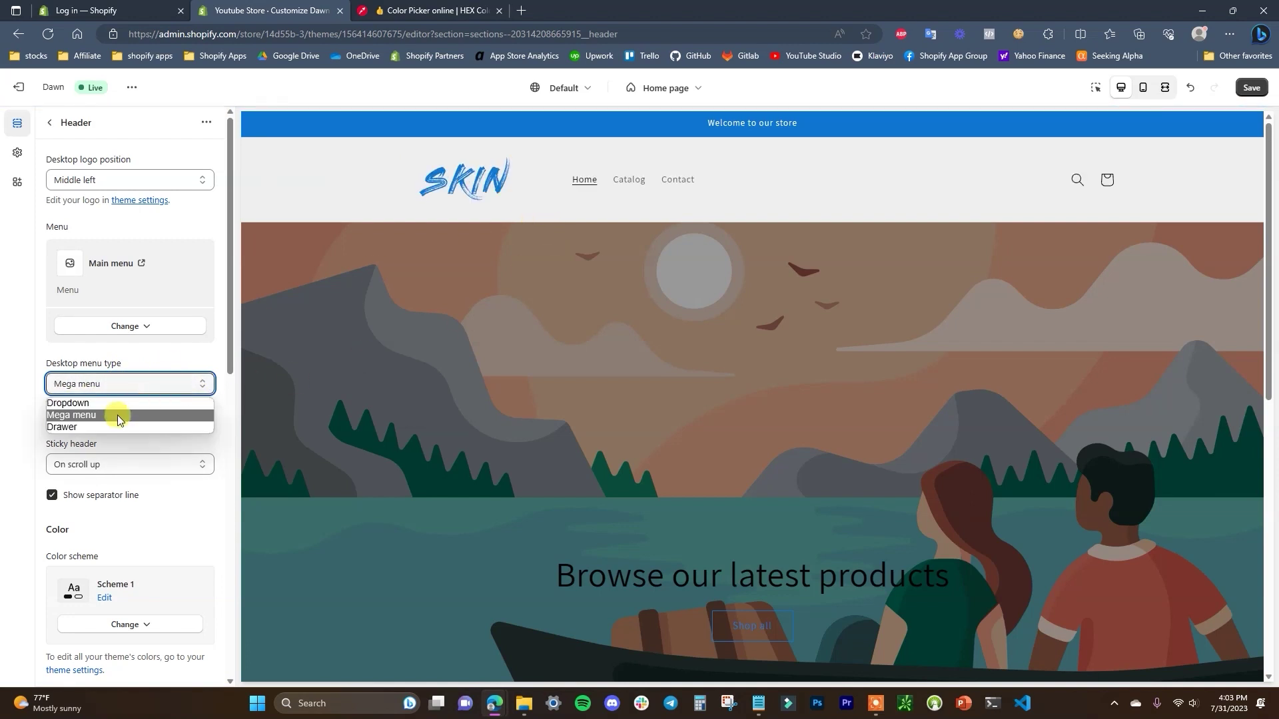
pyautogui.click(129, 445)
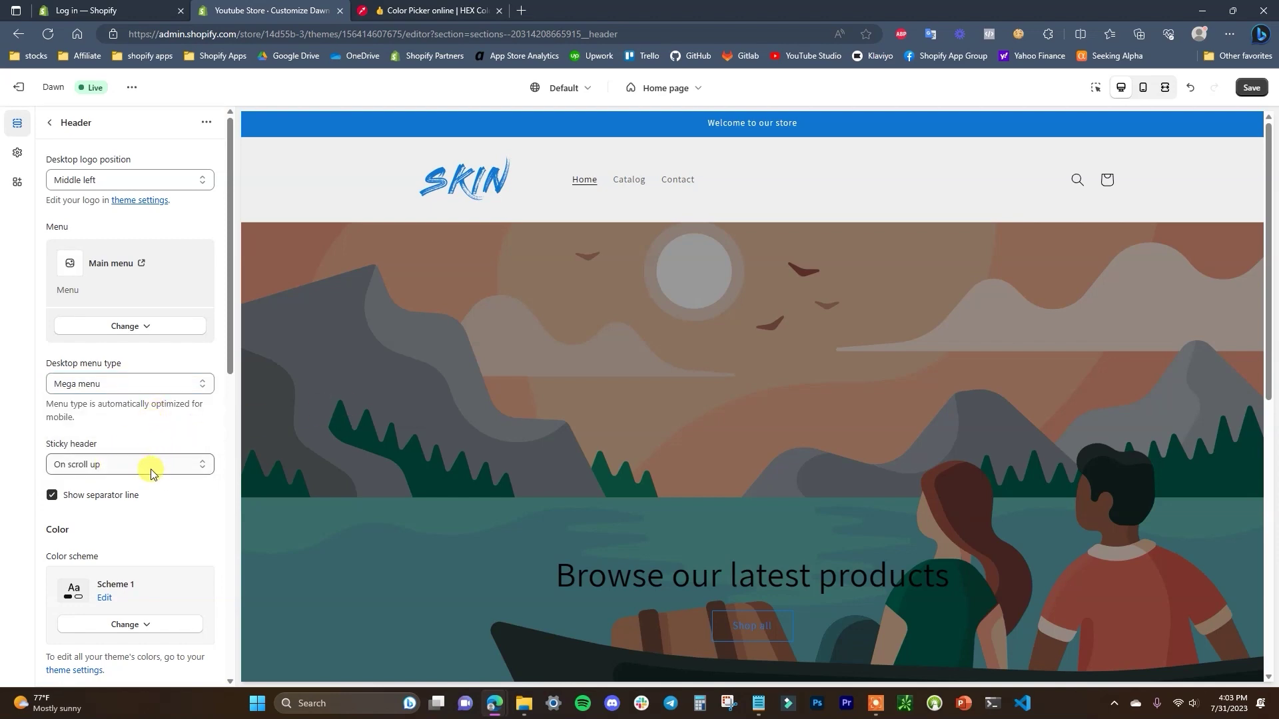
# - Choose On scroll up for the sticky header and check how the header behaves in the page preview
pyautogui.click(130, 467)
pyautogui.click(94, 496)
pyautogui.scroll(-8, 670, 349)
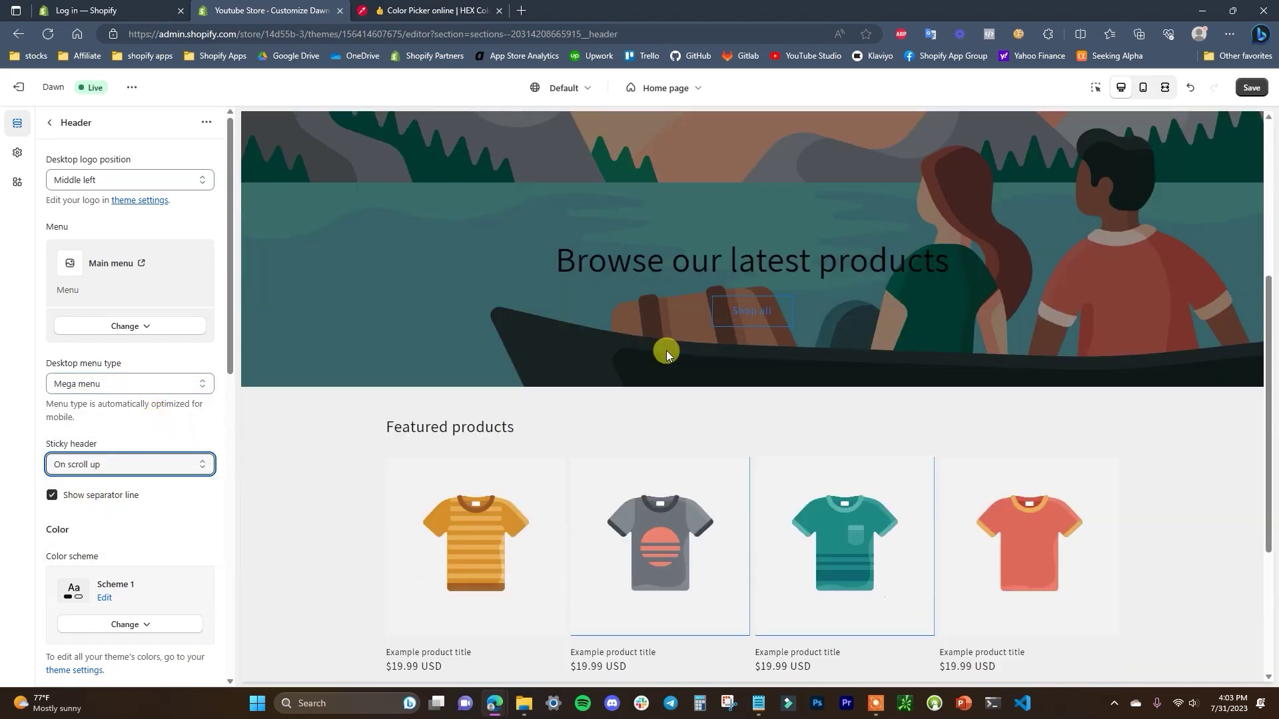
pyautogui.scroll(5, 693, 493)
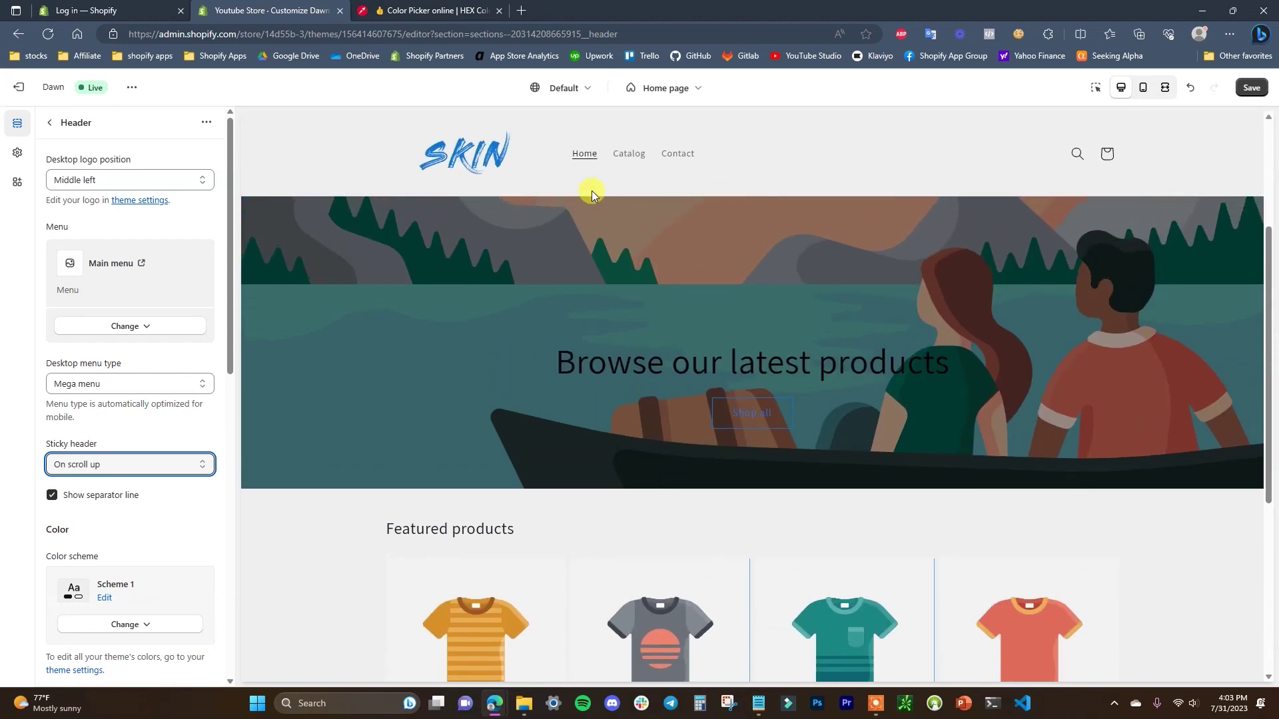
# - Try the sticky header options Always and "Always, reduce logo size", testing each in the page preview
pyautogui.click(187, 466)
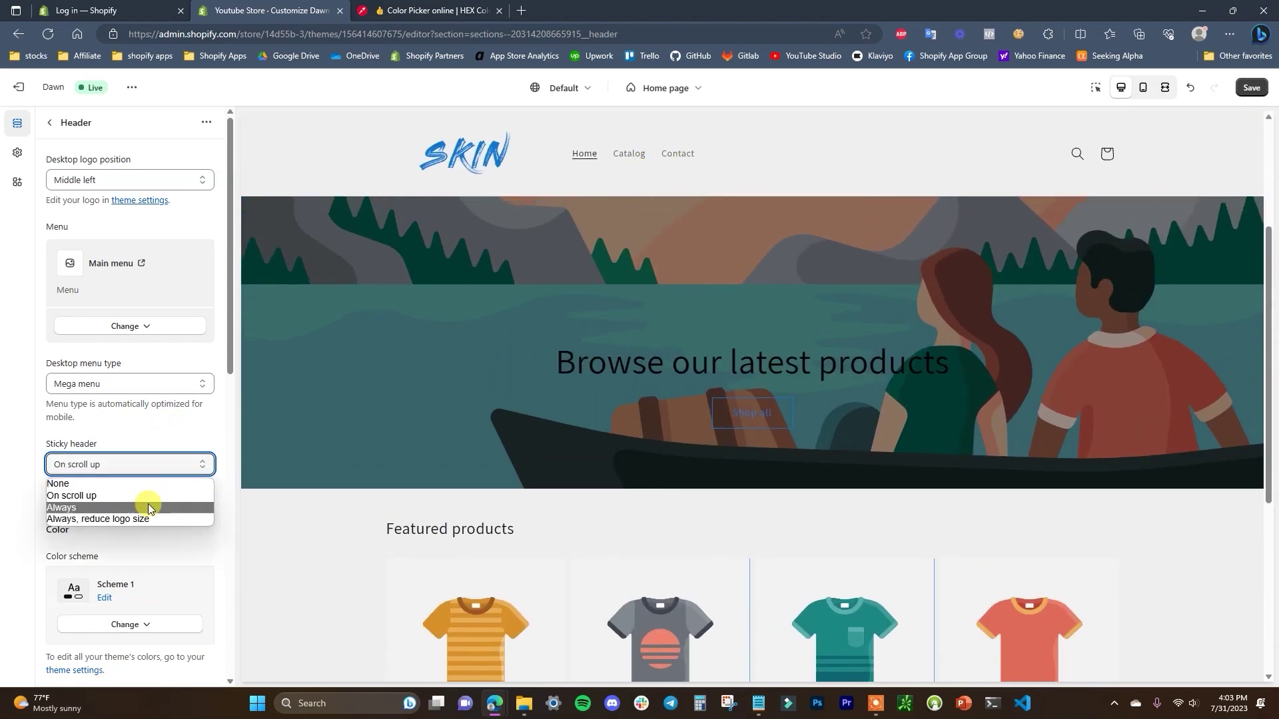
pyautogui.click(142, 507)
pyautogui.scroll(-5, 599, 346)
pyautogui.scroll(6, 617, 371)
pyautogui.click(182, 464)
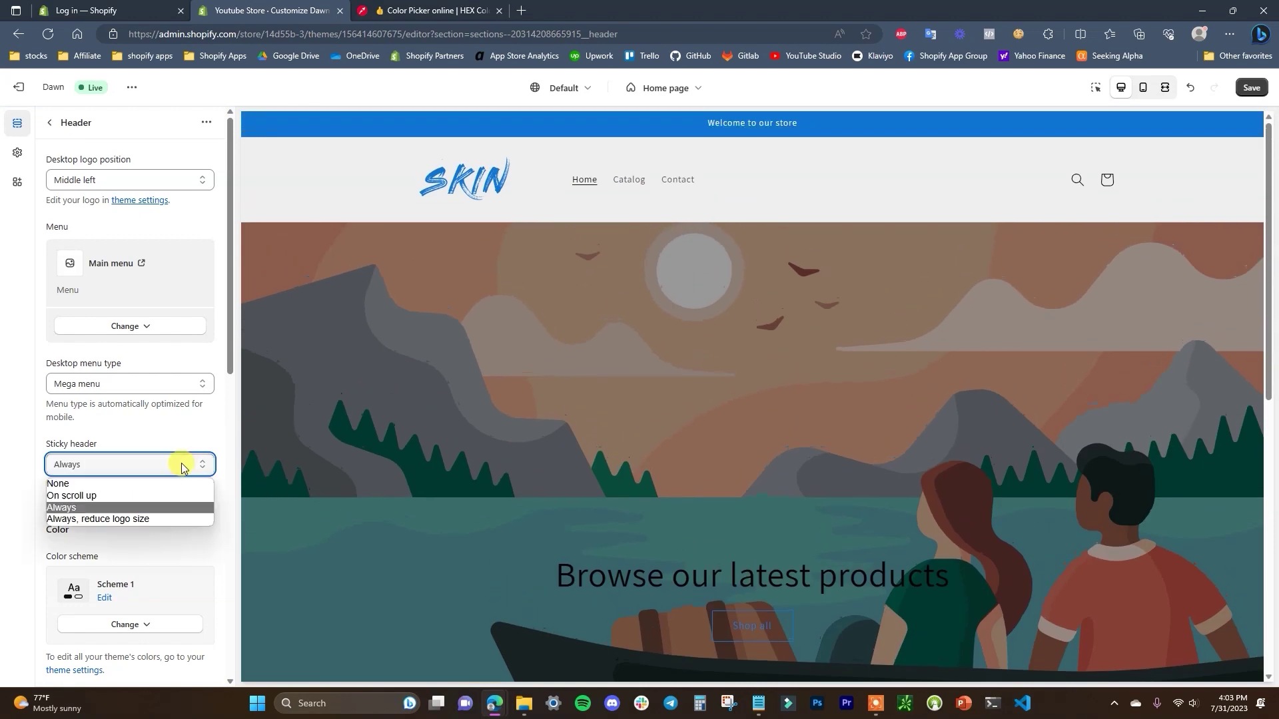
pyautogui.click(156, 518)
pyautogui.scroll(-6, 721, 378)
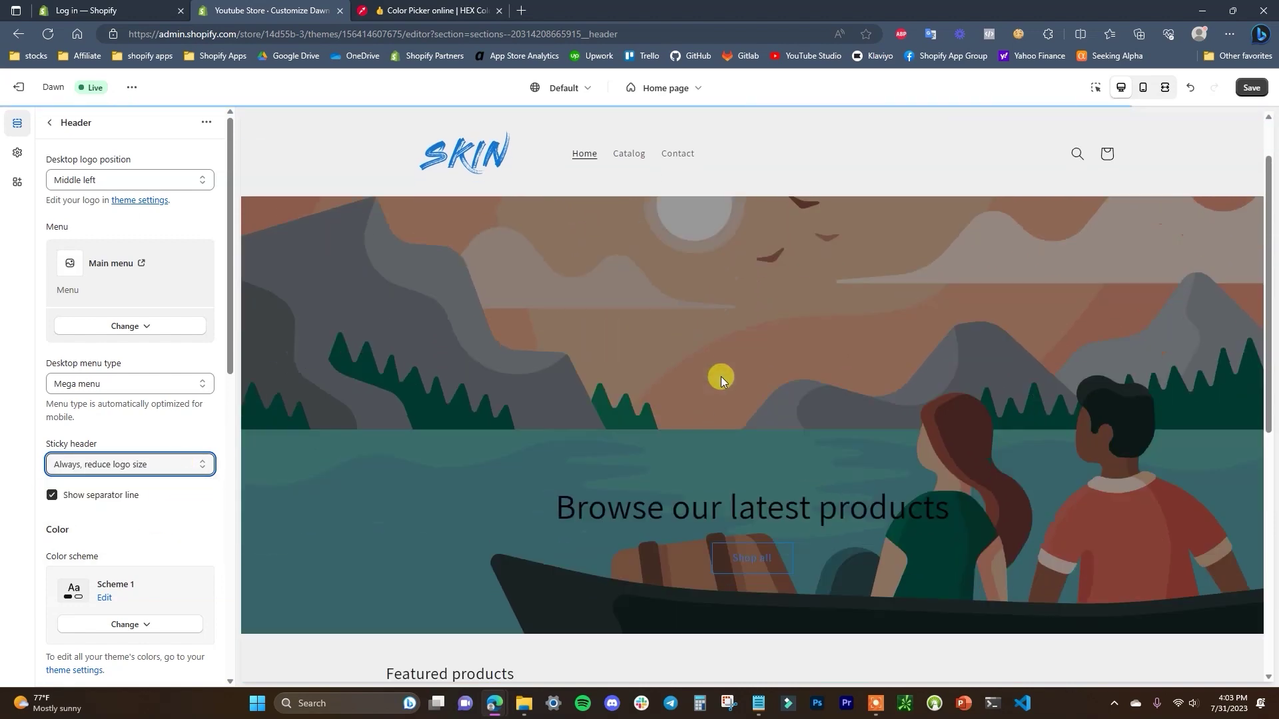
pyautogui.scroll(6, 662, 309)
# - Try None as the sticky header option in the page preview and switch it back to On scroll up
pyautogui.click(178, 465)
pyautogui.click(126, 481)
pyautogui.scroll(-6, 785, 357)
pyautogui.scroll(6, 748, 366)
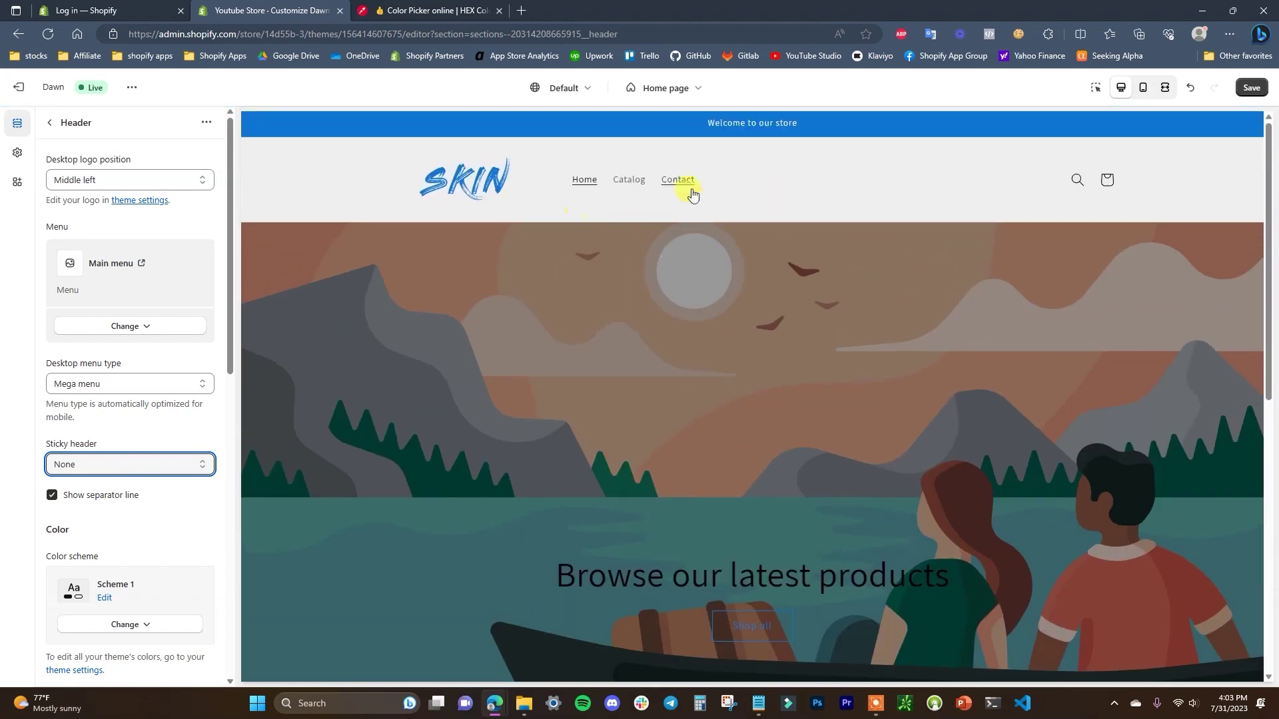
pyautogui.scroll(-3, 611, 251)
pyautogui.scroll(3, 611, 252)
pyautogui.click(167, 474)
pyautogui.click(133, 492)
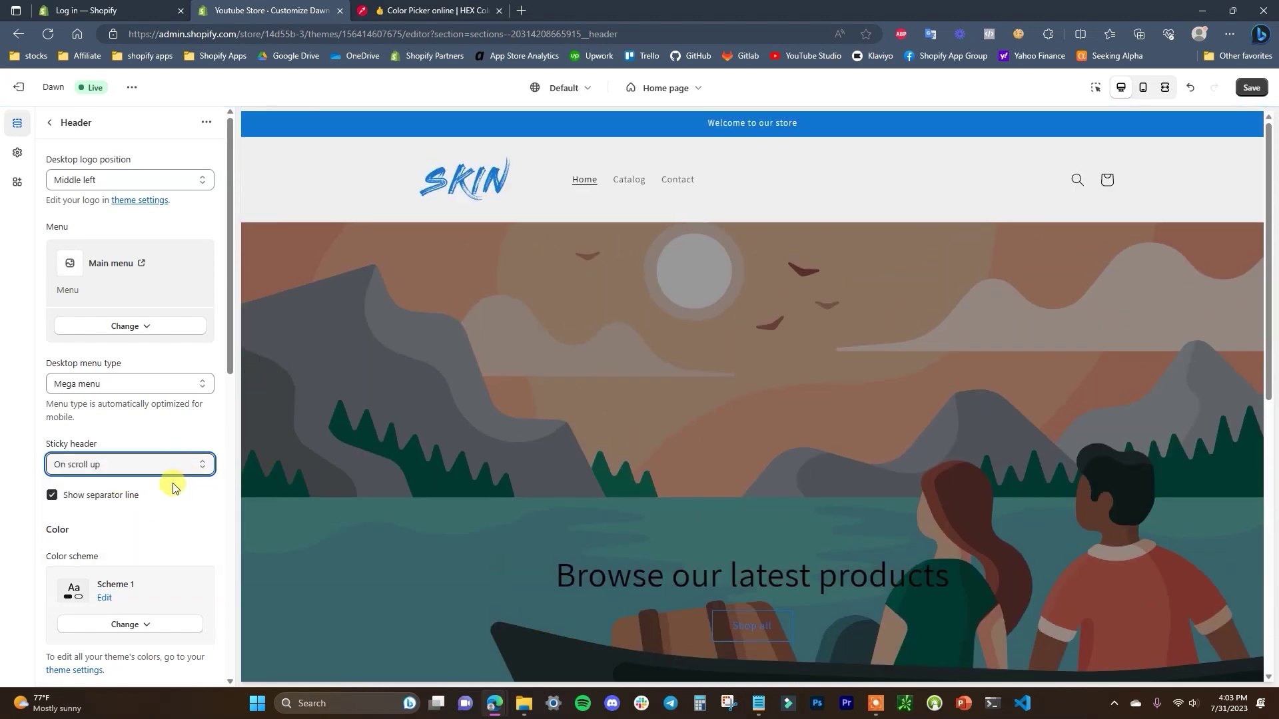
# - Try Scheme 3 as the Header's color scheme and switch it back to Scheme 1
pyautogui.scroll(-3, 166, 467)
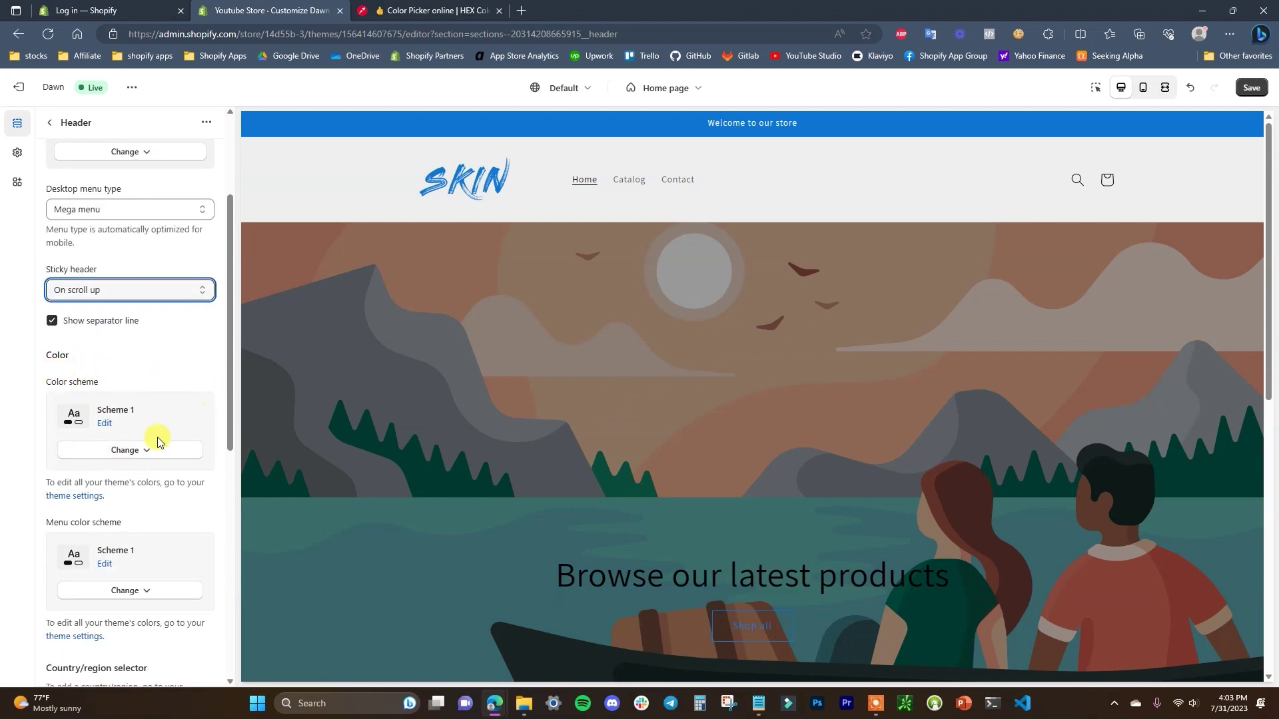
pyautogui.scroll(-1, 148, 455)
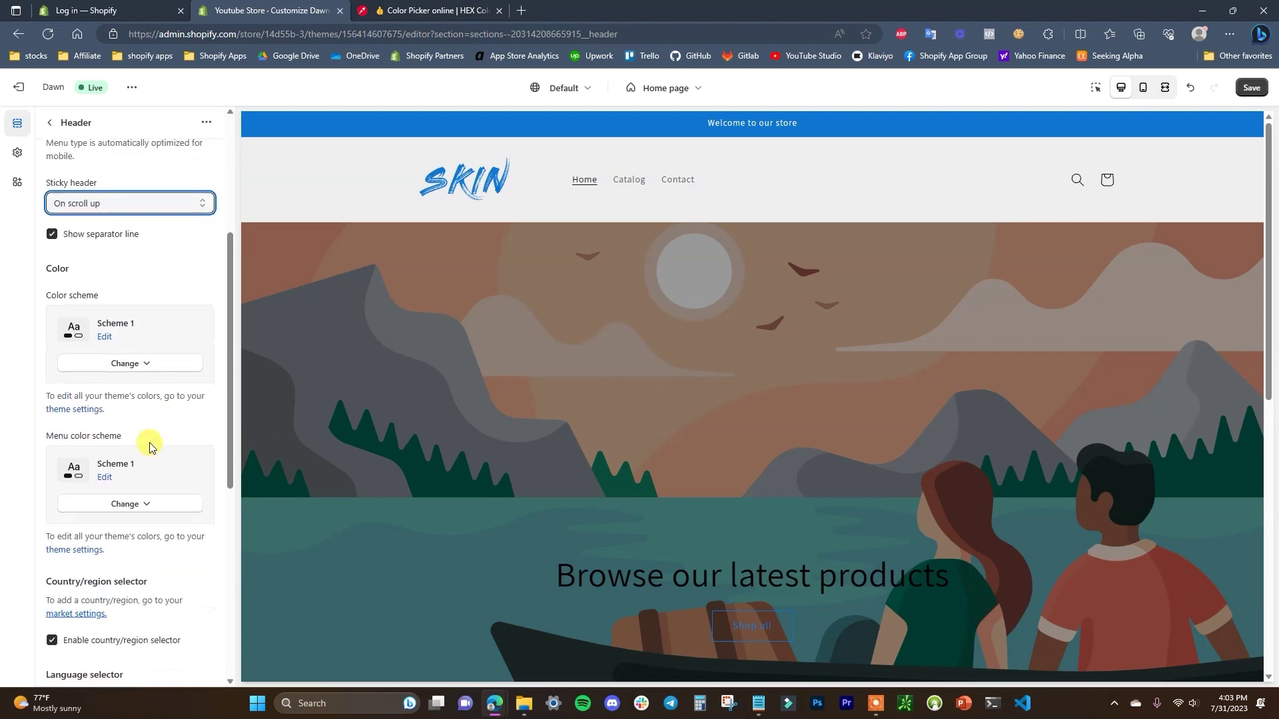
pyautogui.click(145, 368)
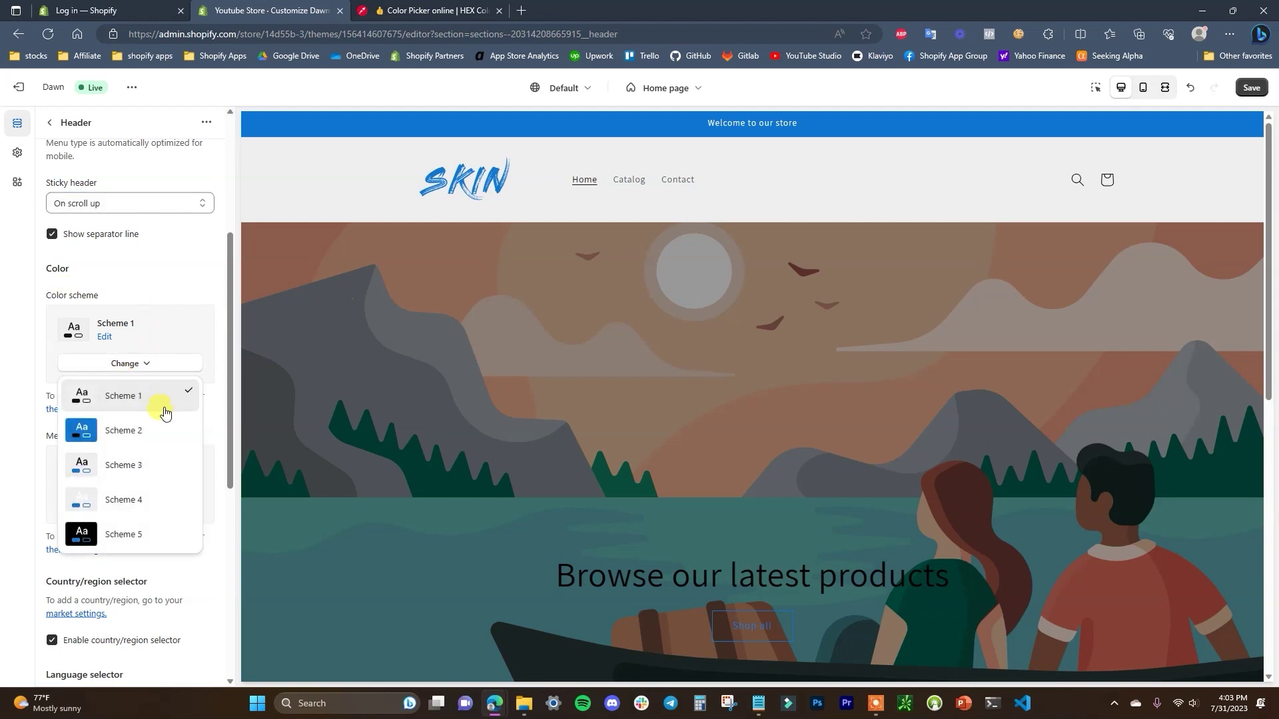
pyautogui.click(141, 365)
pyautogui.click(138, 470)
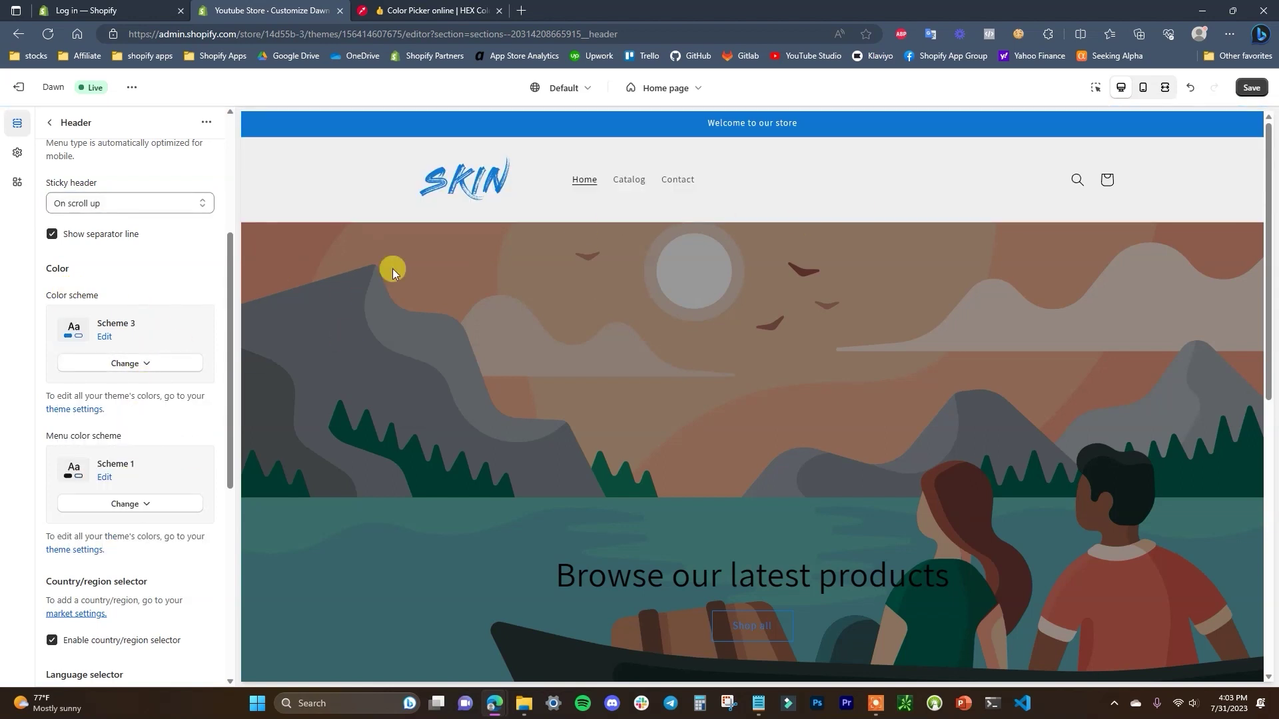
pyautogui.click(152, 368)
pyautogui.click(129, 394)
# - Look through the Header's country and language selector, mobile layout, spacing and section padding settings
pyautogui.scroll(-6, 231, 452)
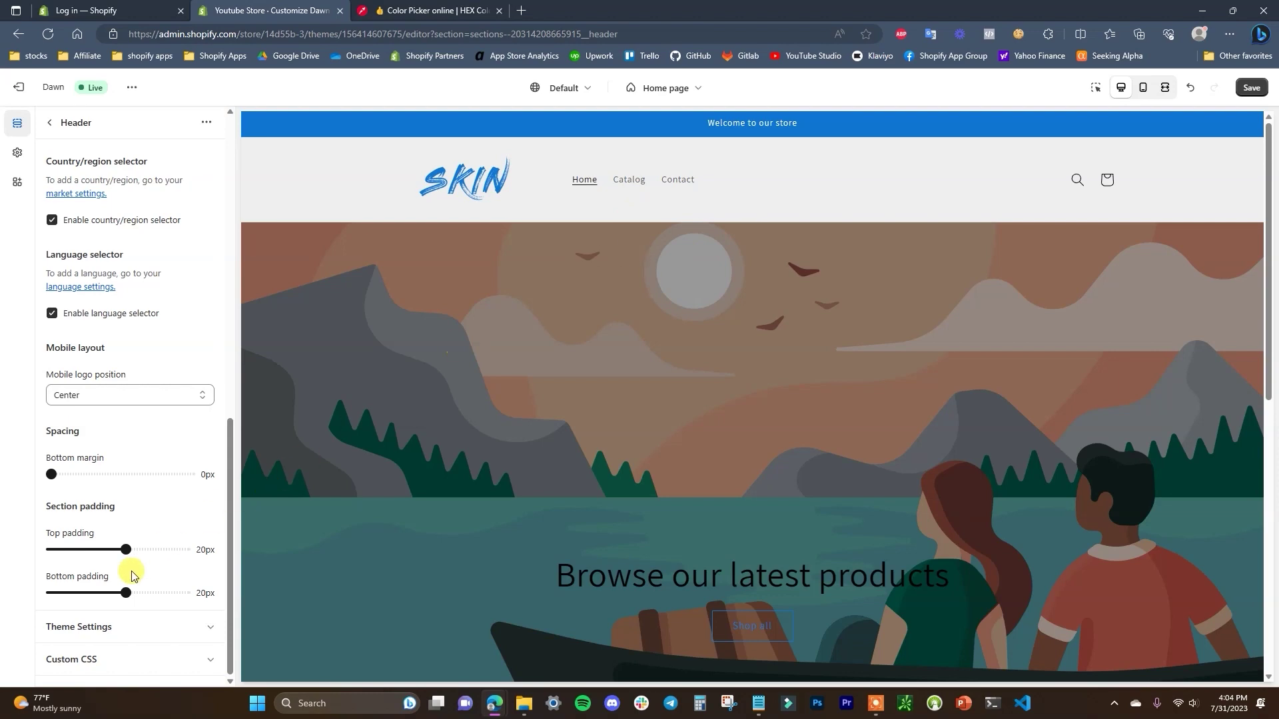
pyautogui.scroll(-3, 790, 475)
pyautogui.scroll(3, 613, 508)
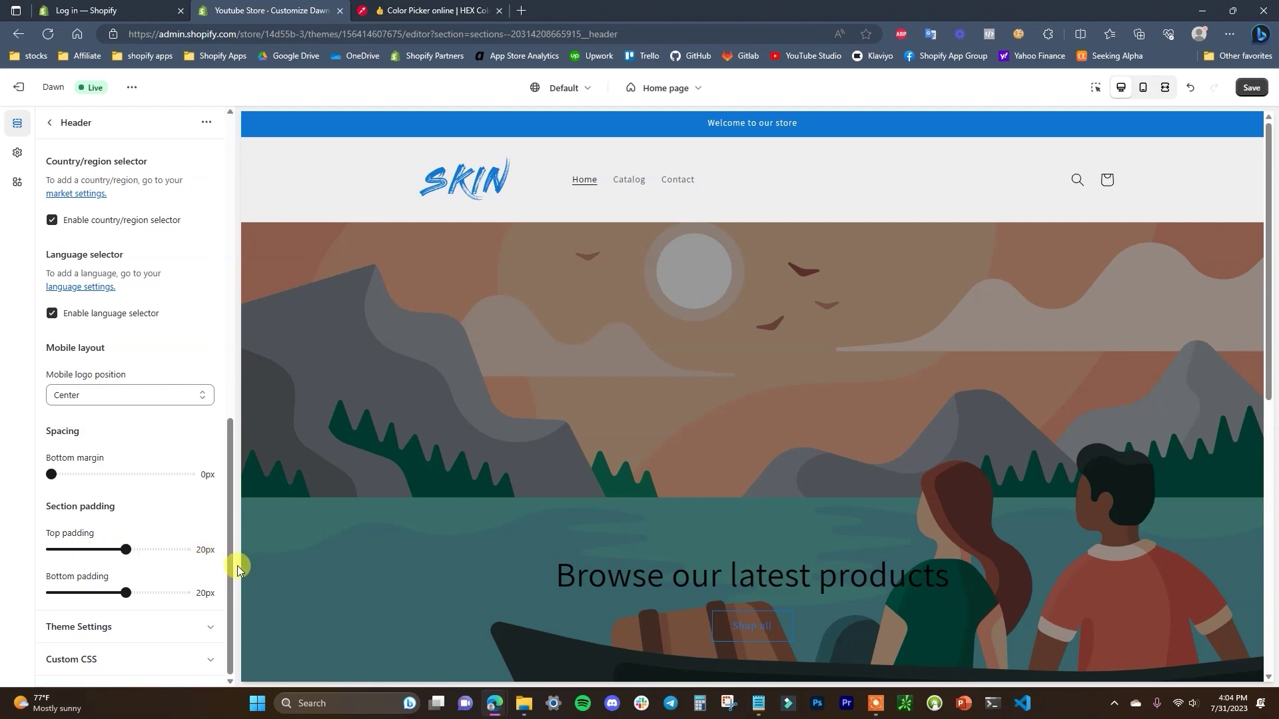
pyautogui.scroll(10, 133, 300)
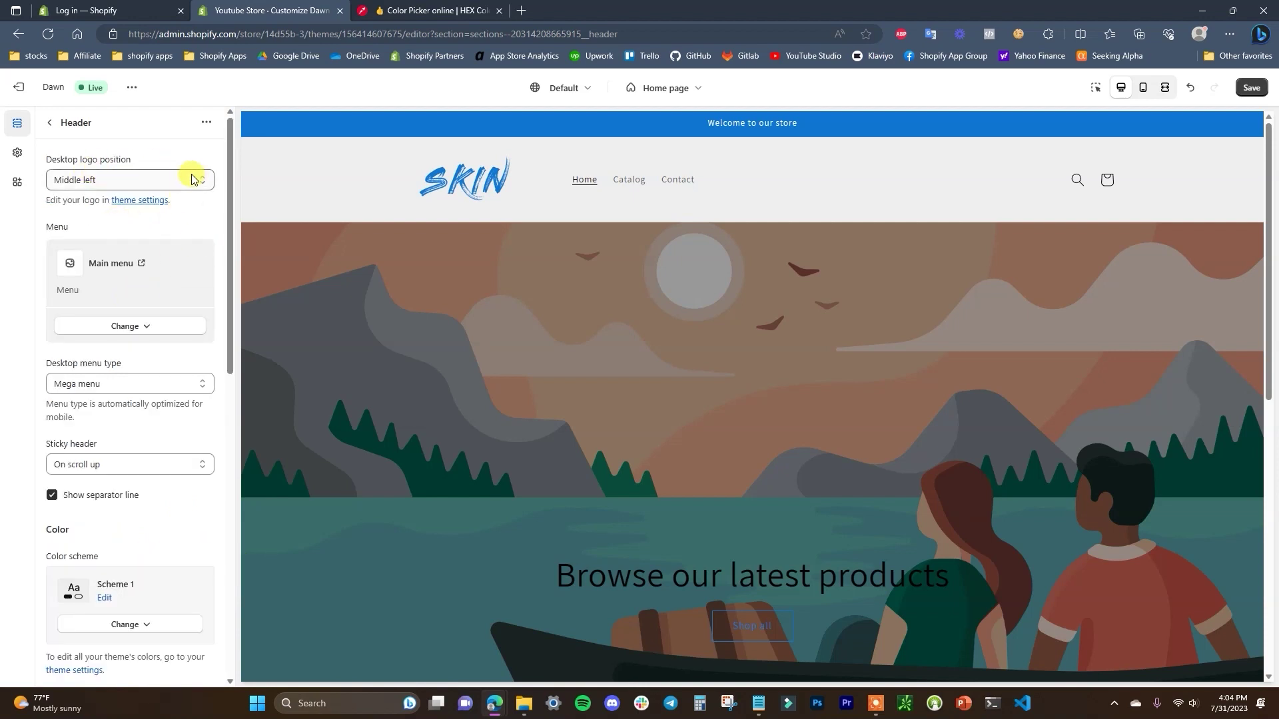
# - Try Top left, Top center and Middle center as the desktop logo position and switch back to Middle left
pyautogui.click(180, 180)
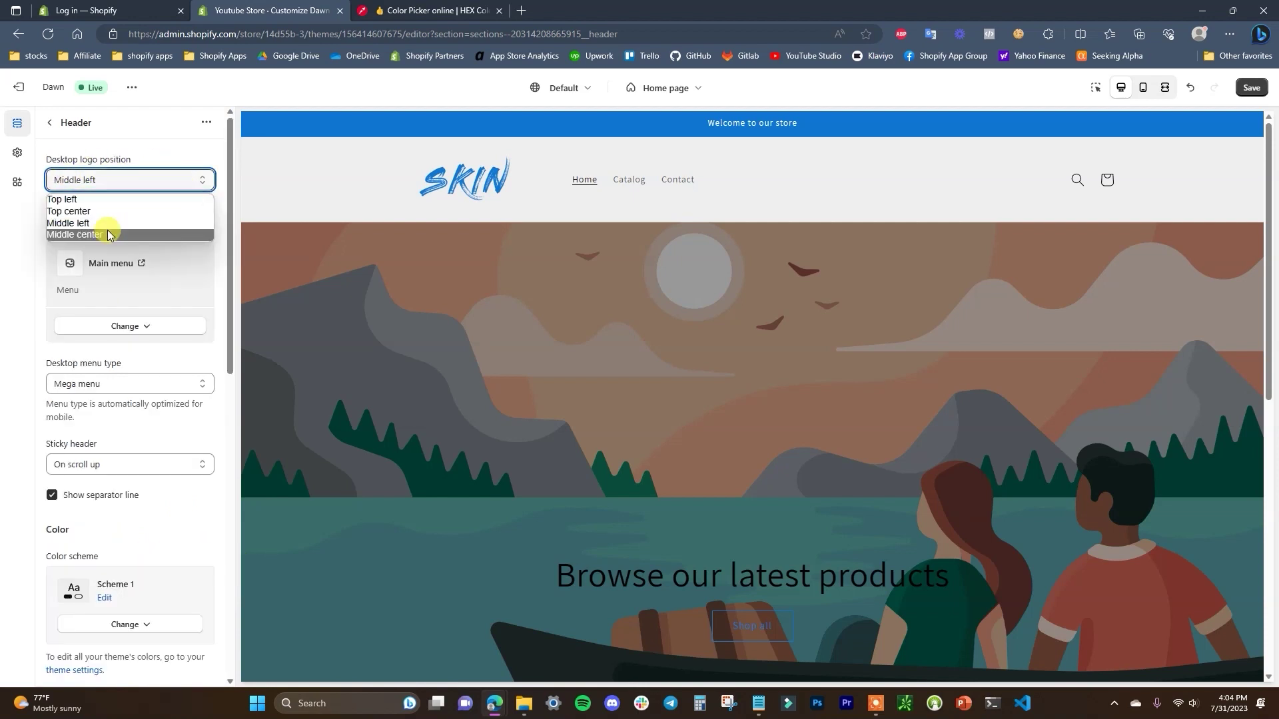
pyautogui.click(125, 198)
pyautogui.click(192, 181)
pyautogui.click(113, 206)
pyautogui.click(167, 180)
pyautogui.click(160, 233)
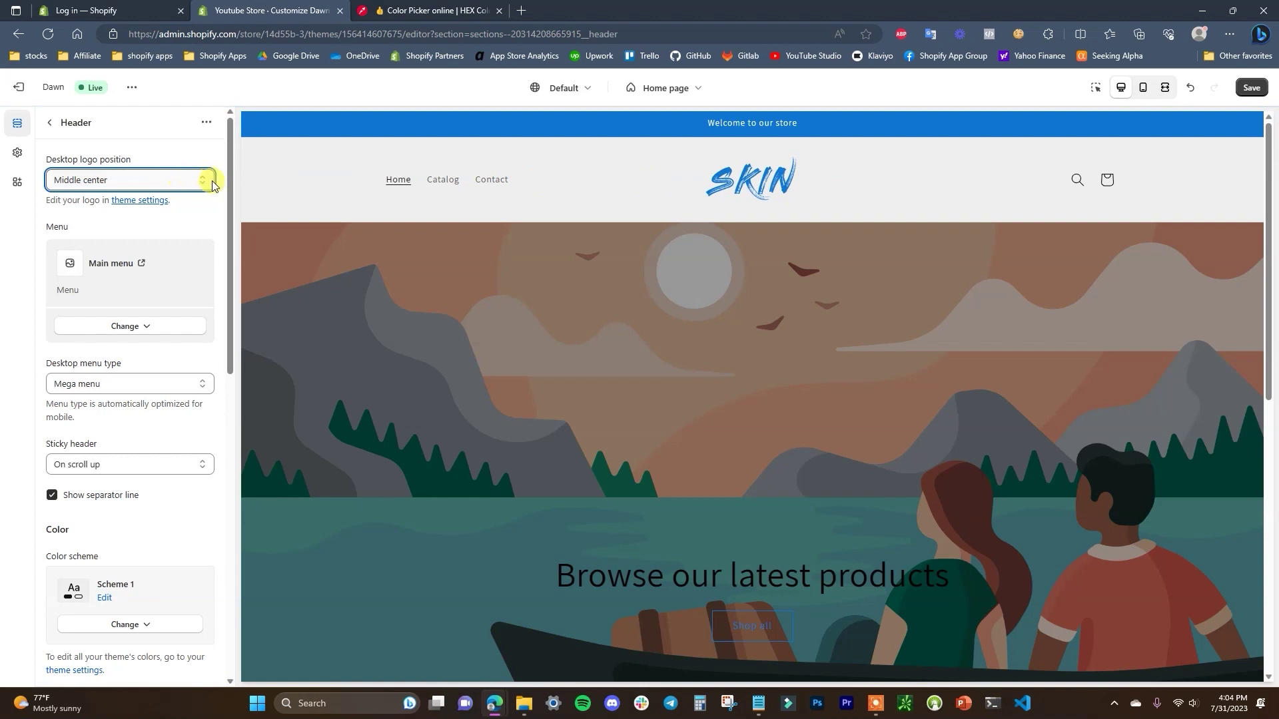
pyautogui.click(212, 181)
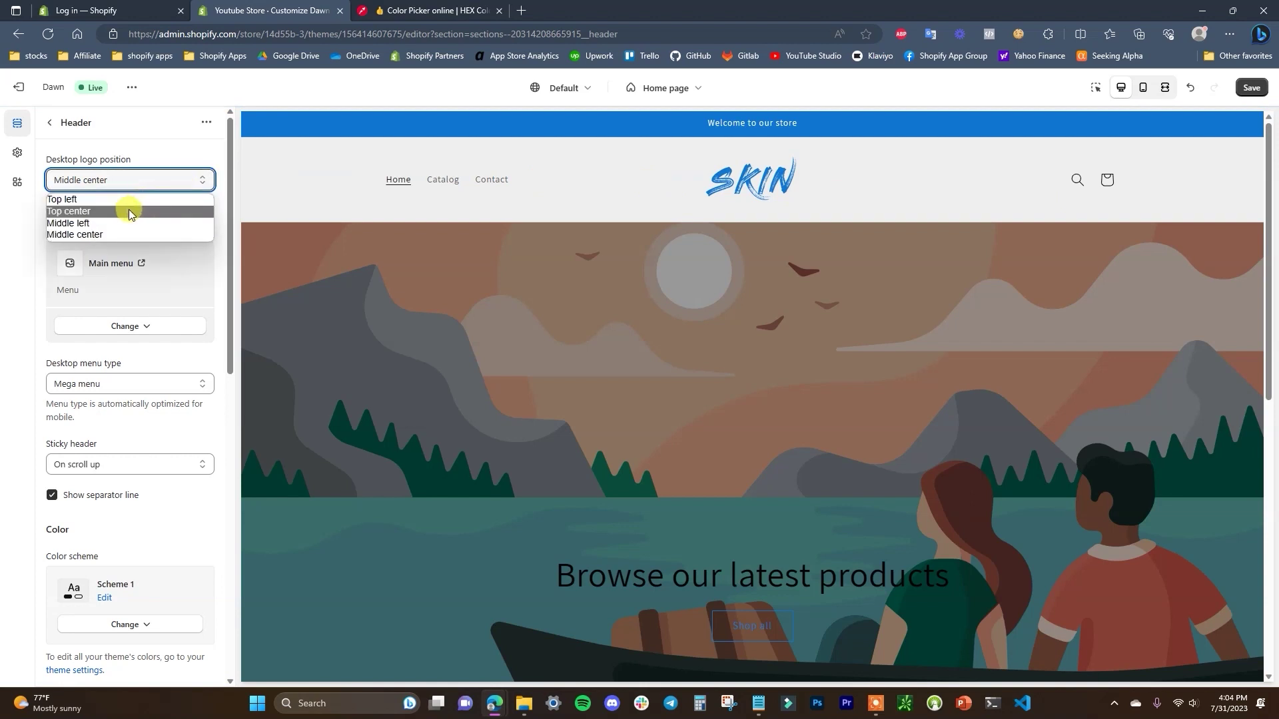
pyautogui.click(124, 200)
pyautogui.click(160, 182)
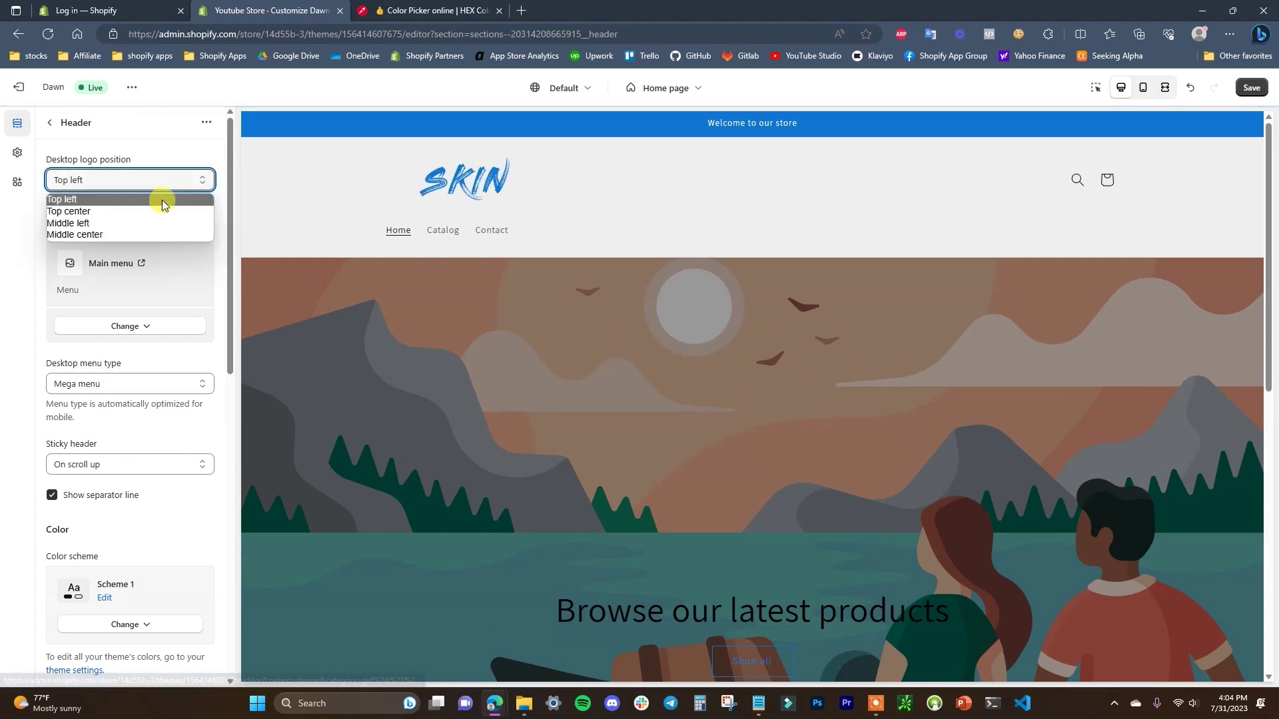
pyautogui.click(127, 223)
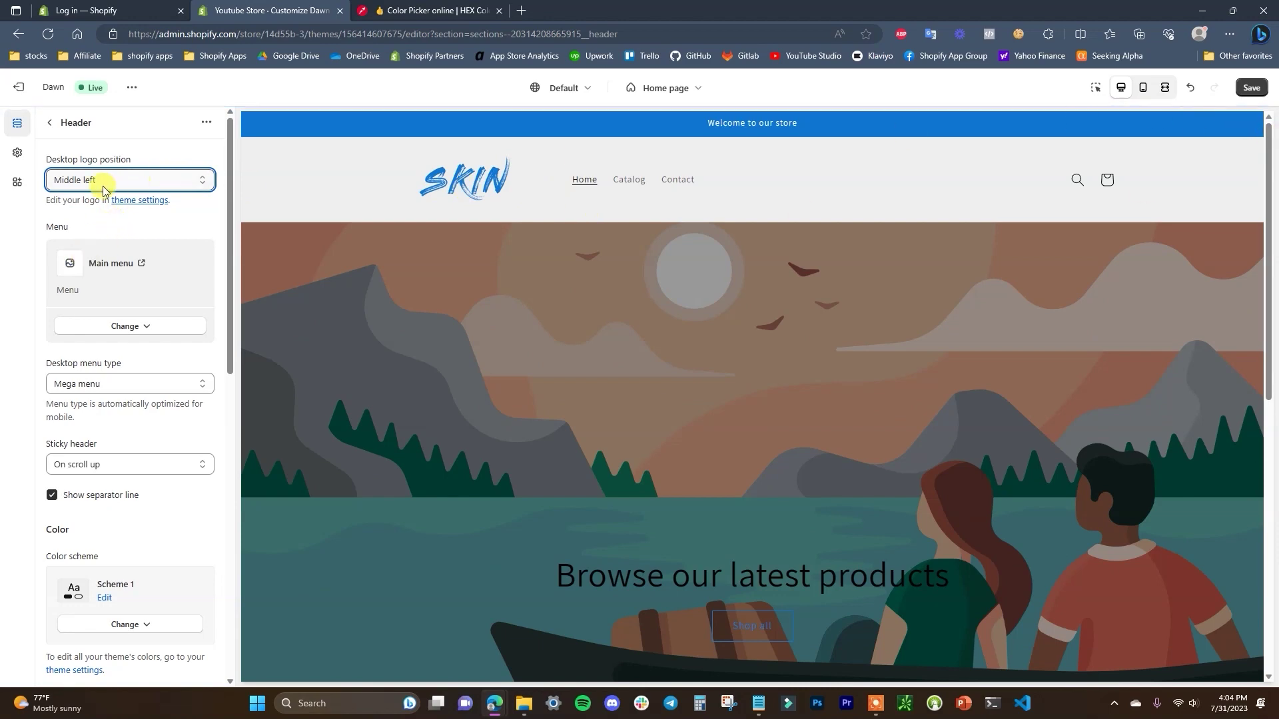
# - Check the header in the mobile preview and return to the desktop preview
pyautogui.click(1143, 89)
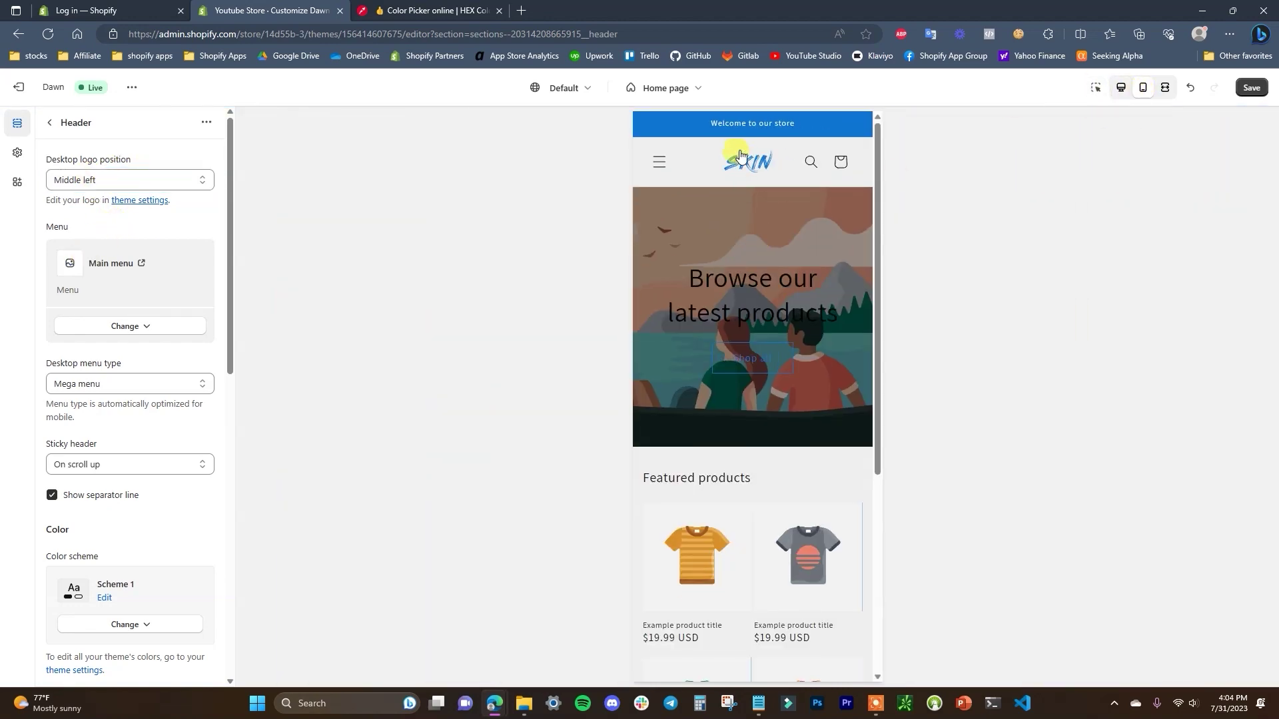
pyautogui.click(1122, 87)
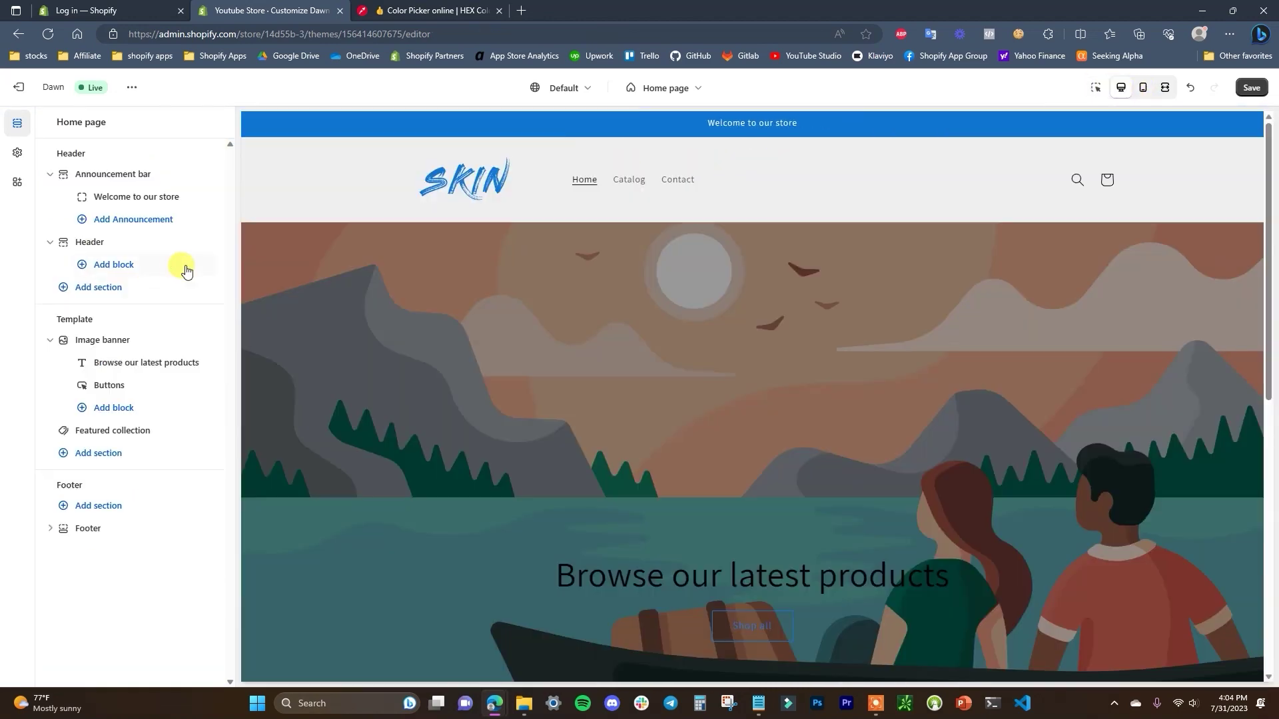
# - Set the bg_test image as the first image of the Image banner section
pyautogui.click(133, 339)
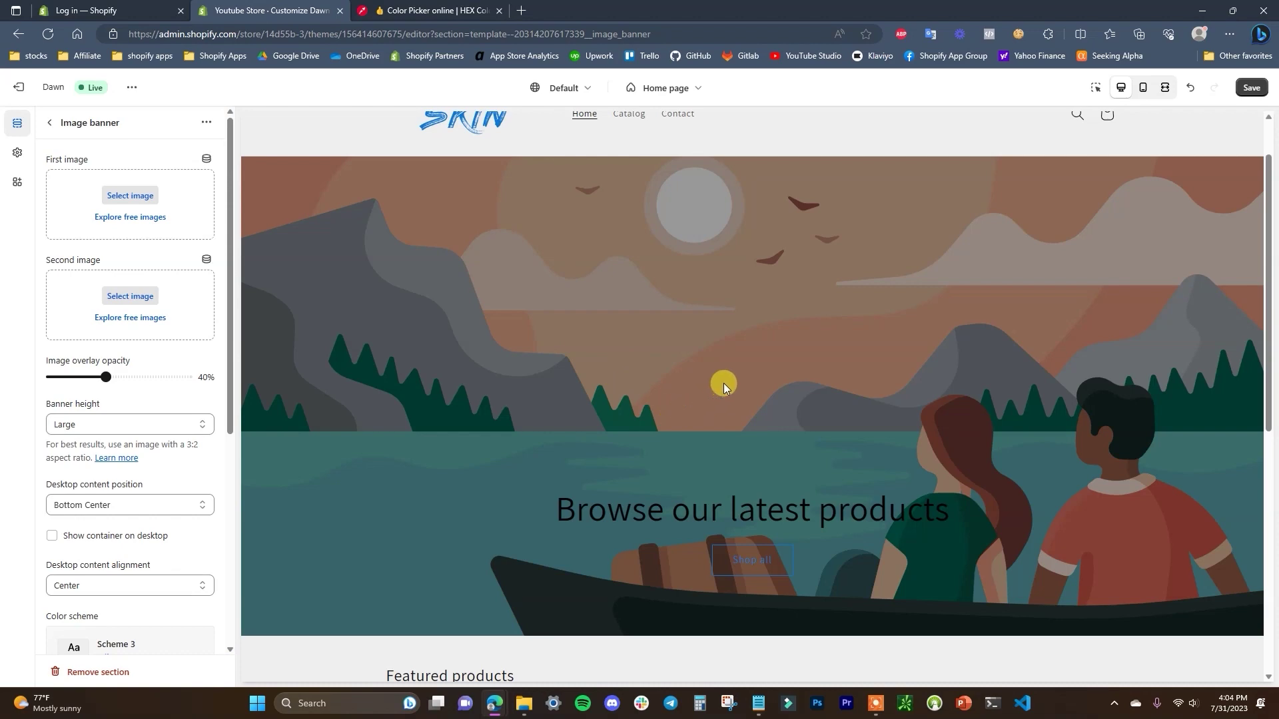
pyautogui.click(131, 196)
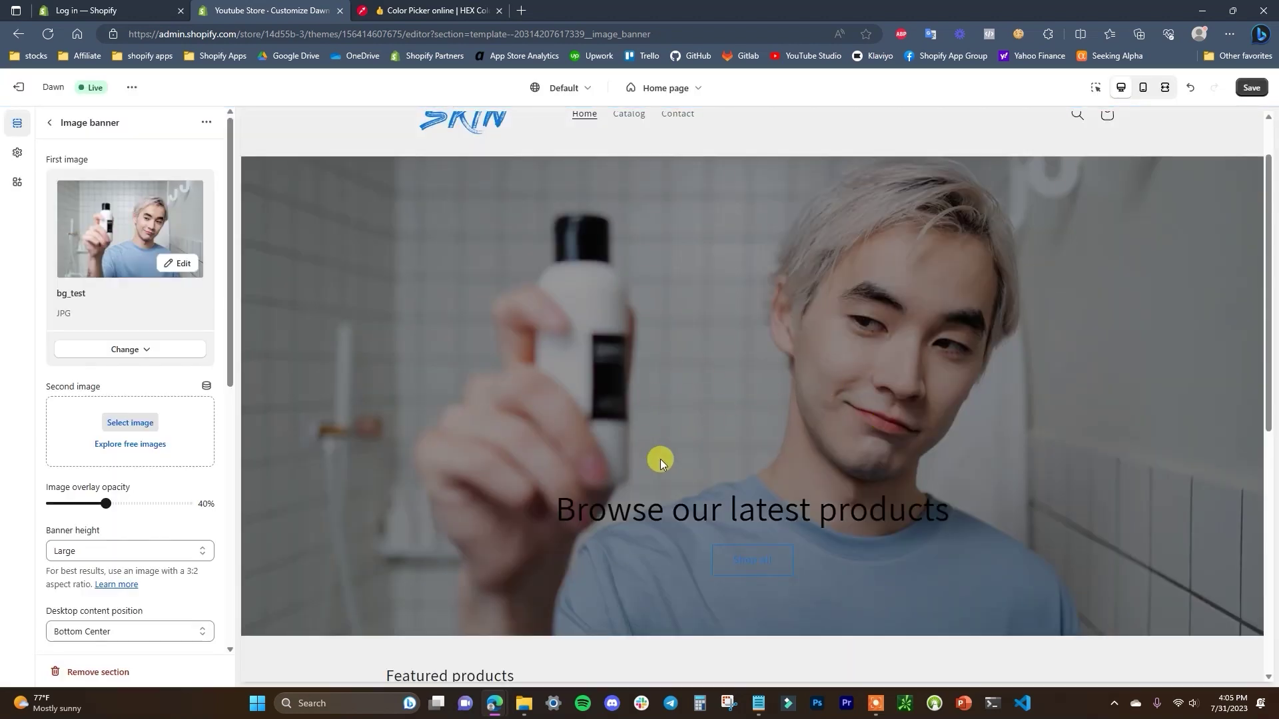
# - Try Medium as the Image banner's height and switch back to Large
pyautogui.scroll(-3, 187, 413)
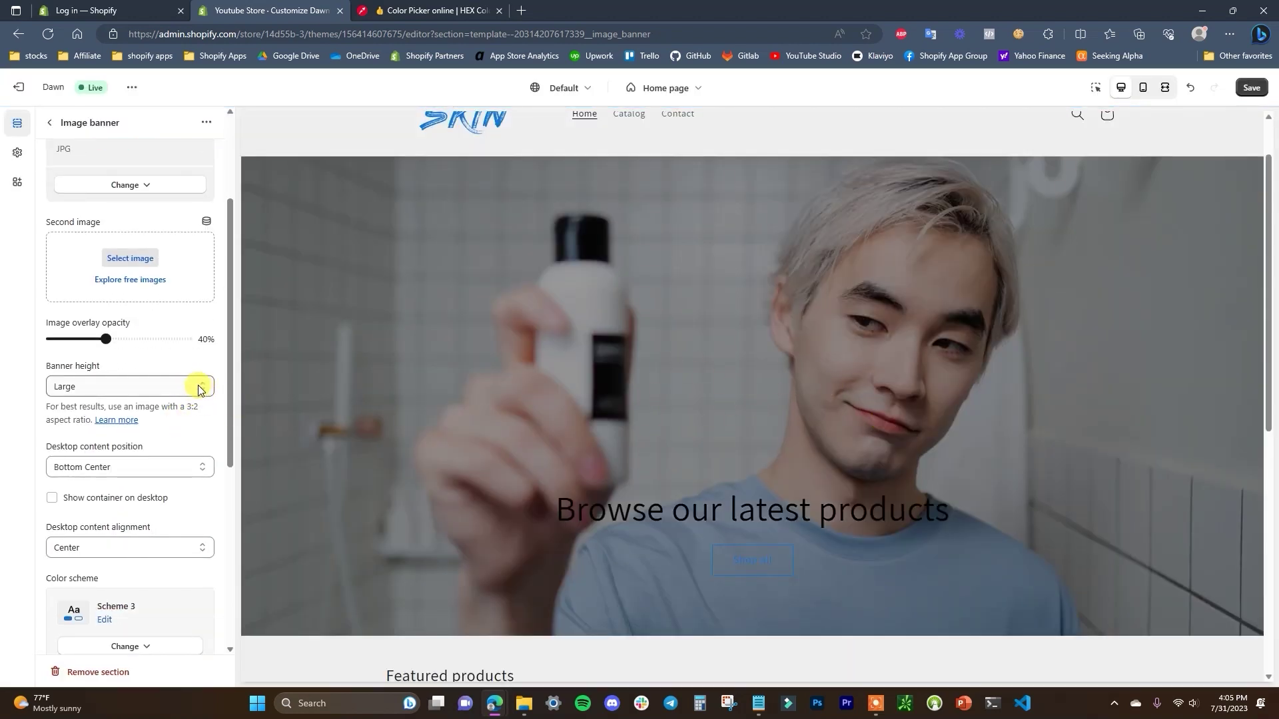
pyautogui.click(200, 387)
pyautogui.click(153, 433)
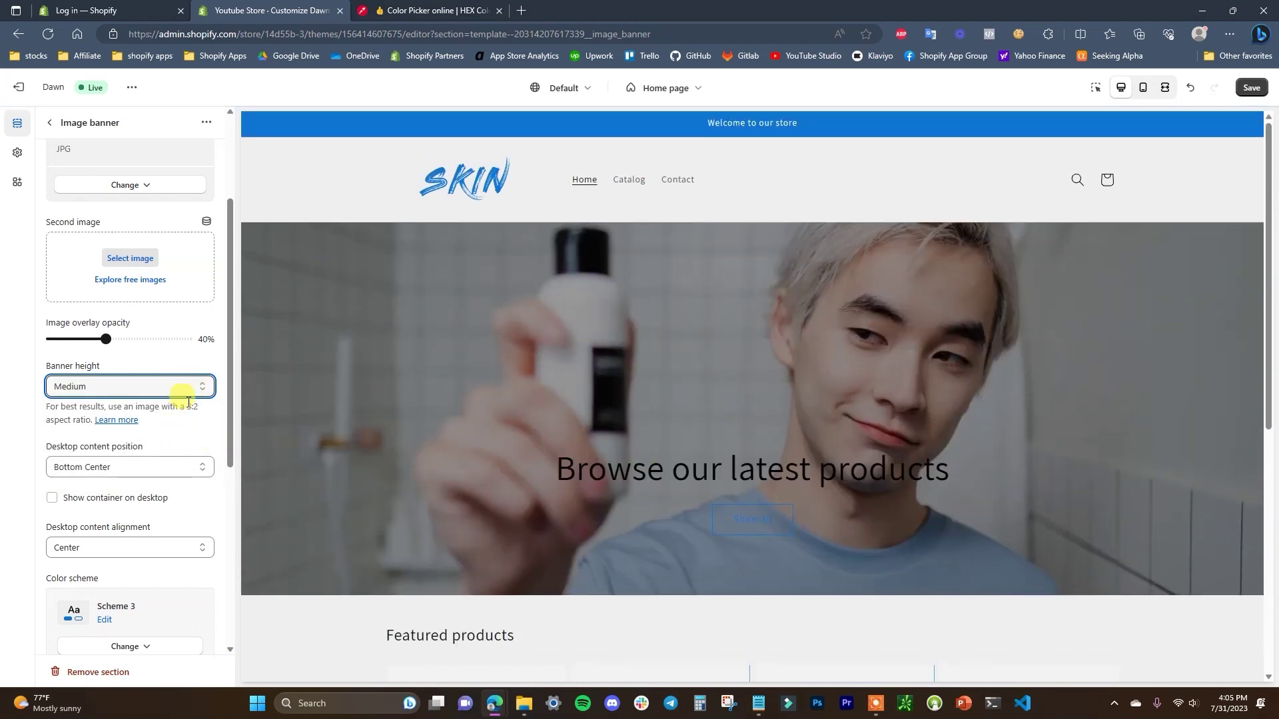
pyautogui.click(187, 388)
pyautogui.click(137, 433)
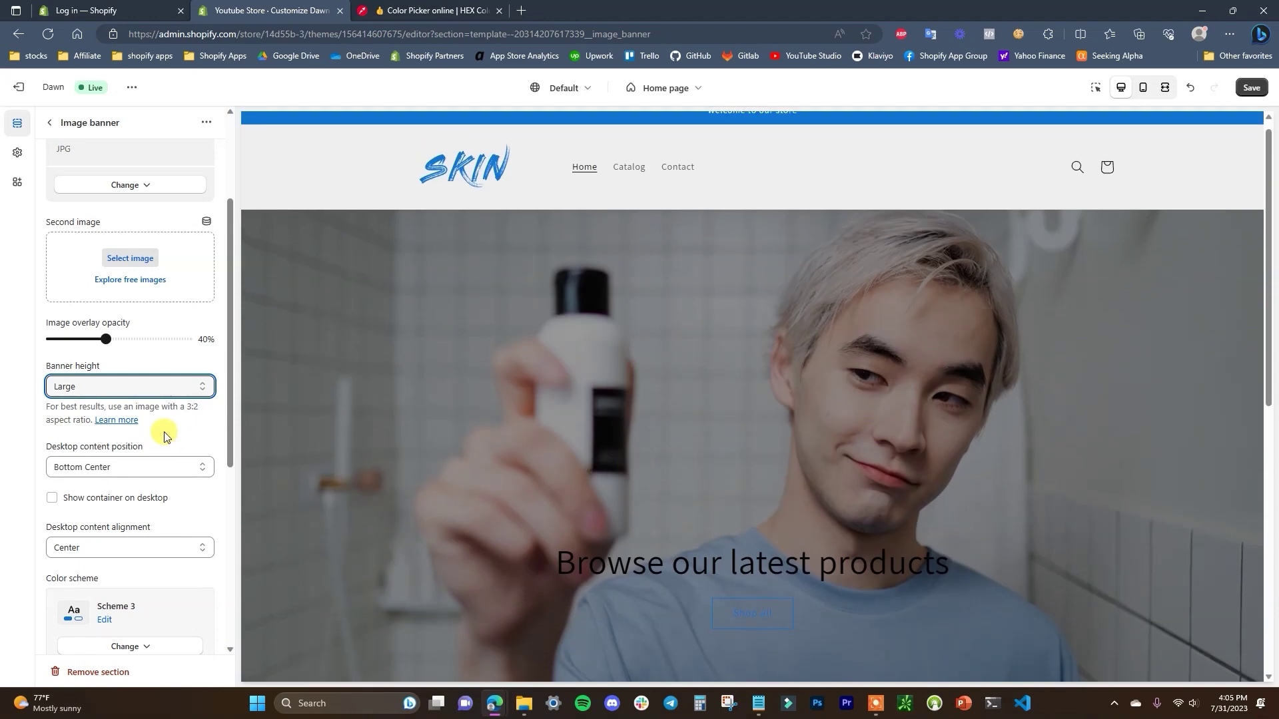
# - Try Top Right and Middle Center as the banner's desktop content position and switch back to Bottom Center
pyautogui.click(176, 470)
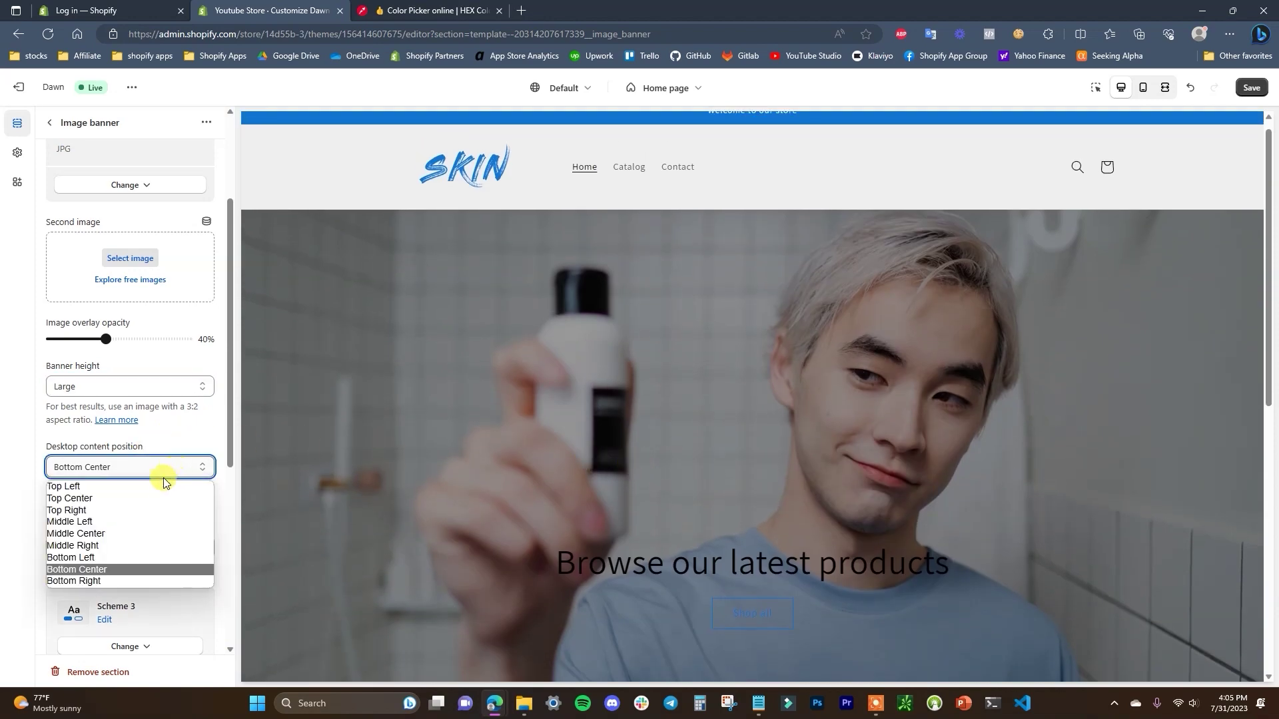
pyautogui.click(139, 510)
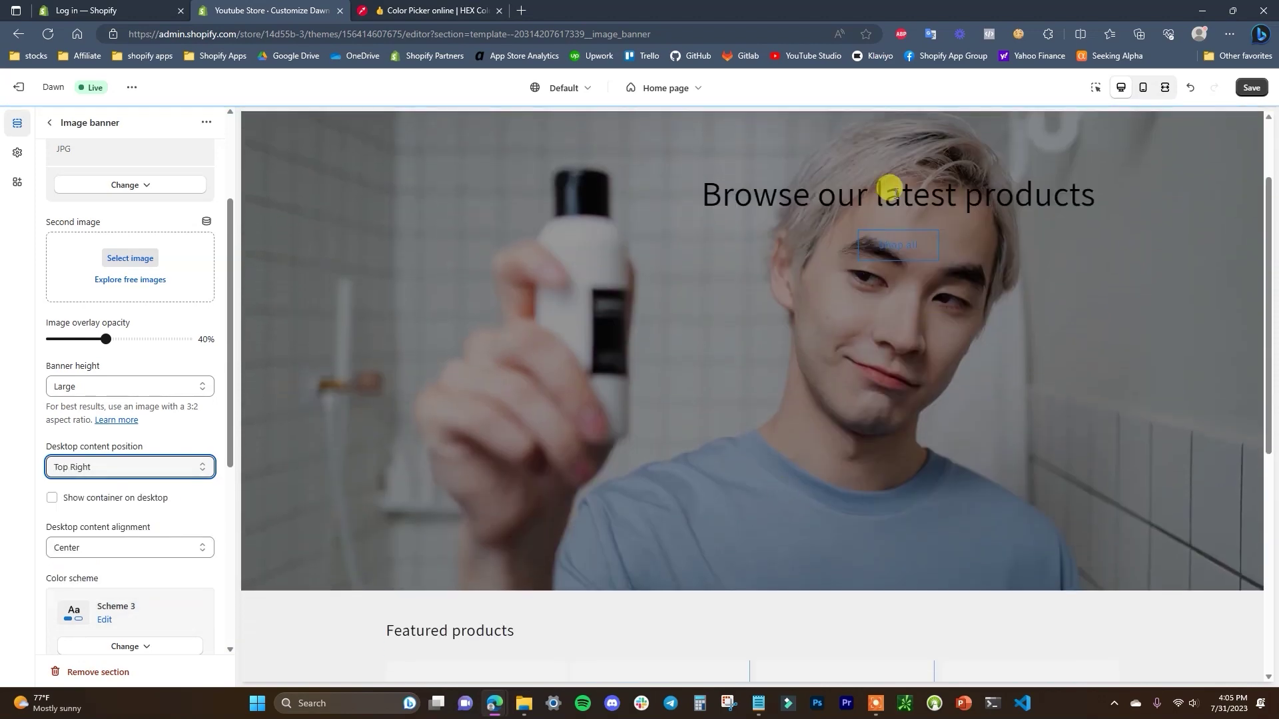
pyautogui.click(167, 468)
pyautogui.click(123, 538)
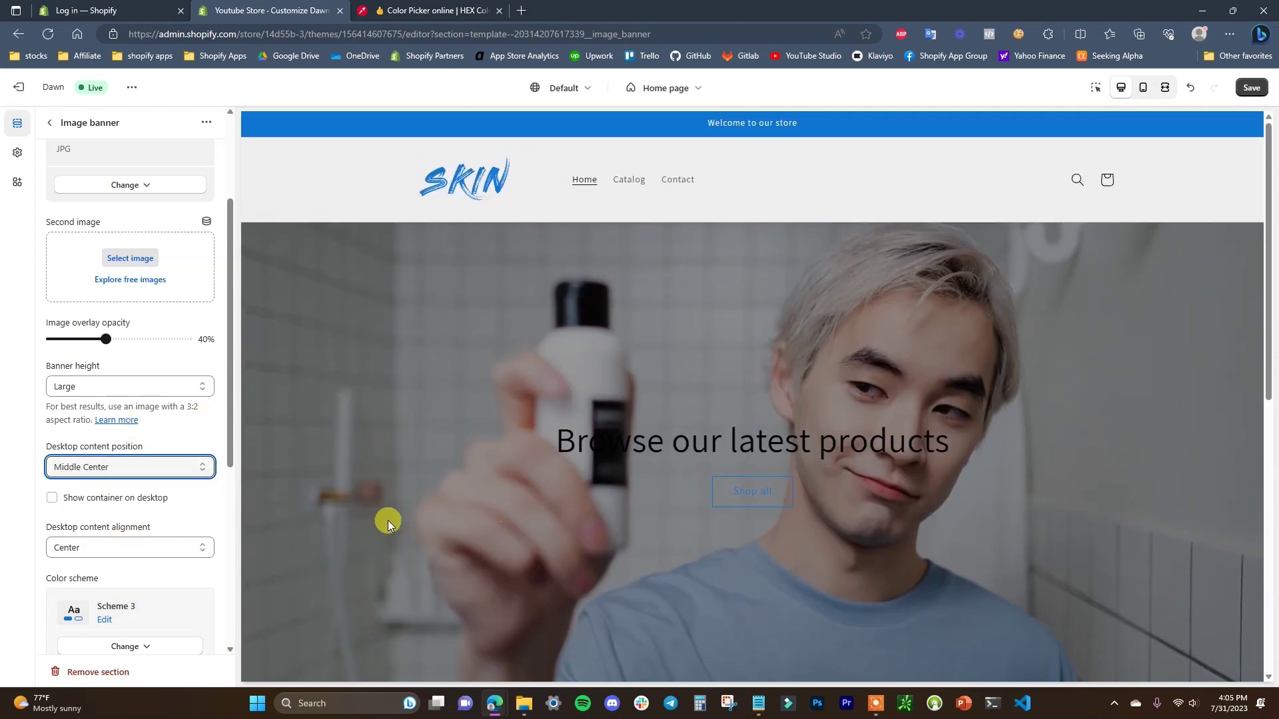
pyautogui.click(176, 468)
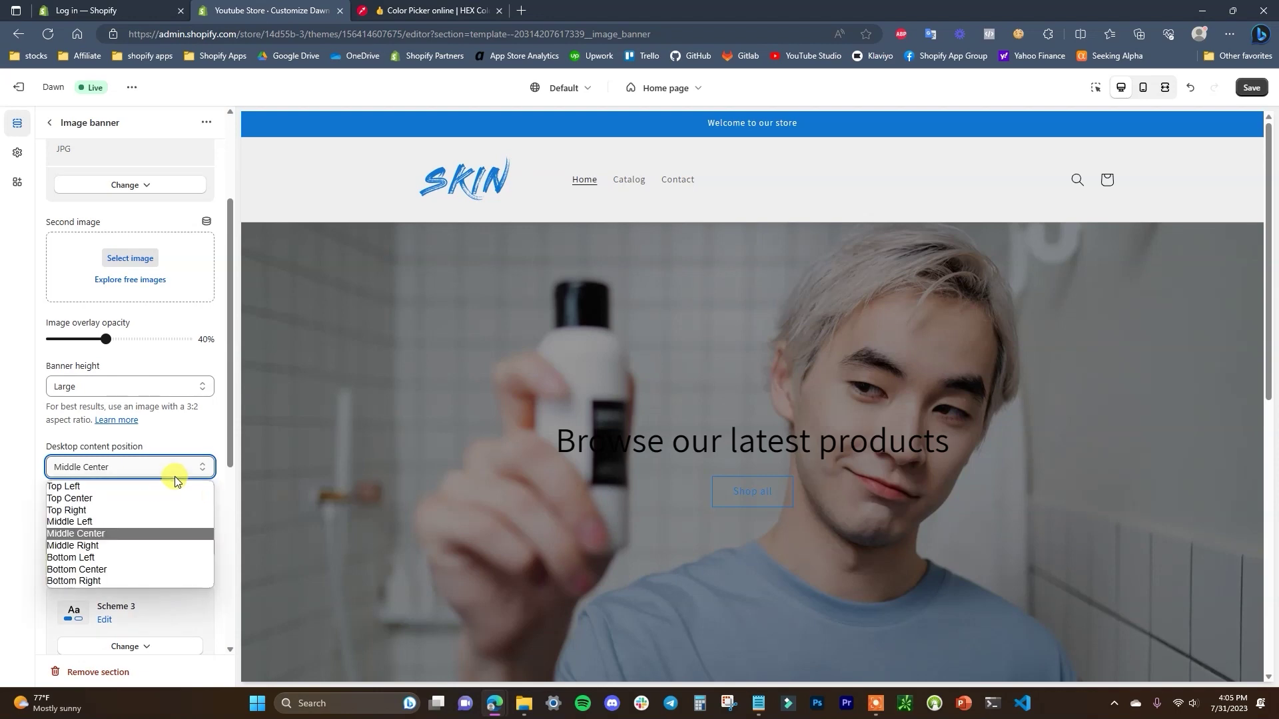
pyautogui.click(117, 570)
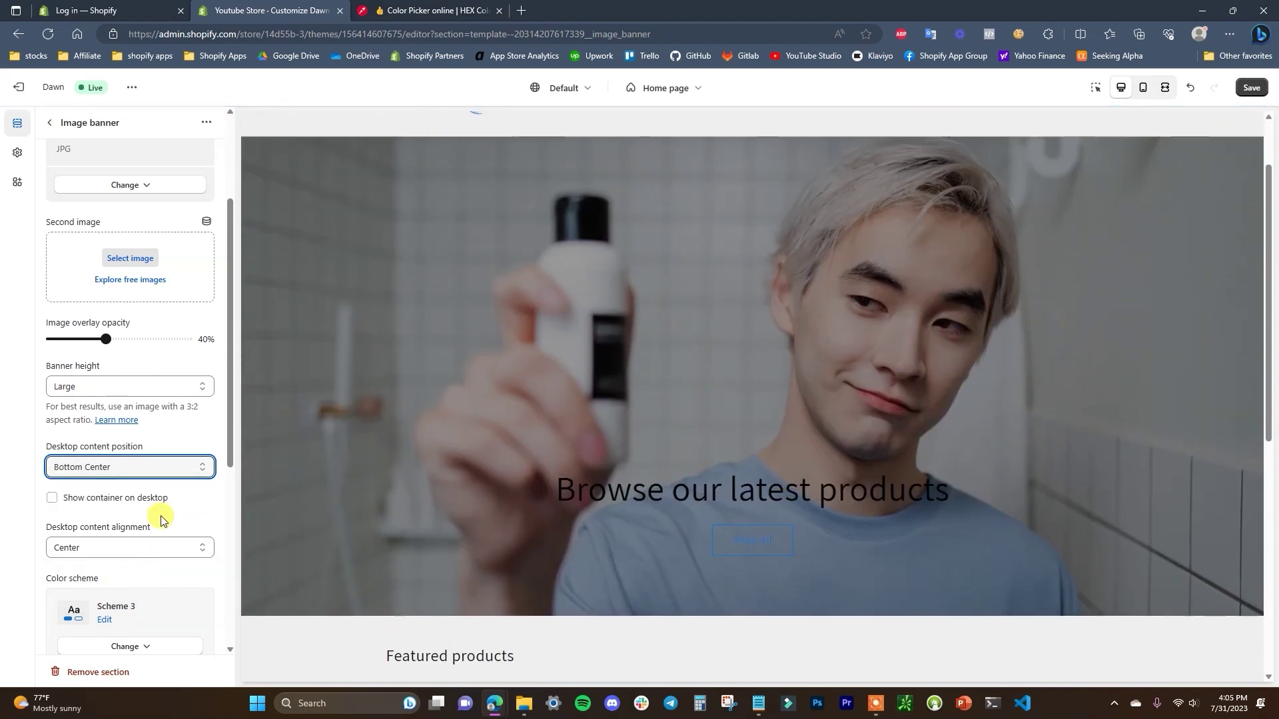
# - Show the banner's text container on desktop and set the banner's color scheme to Scheme 5
pyautogui.click(99, 505)
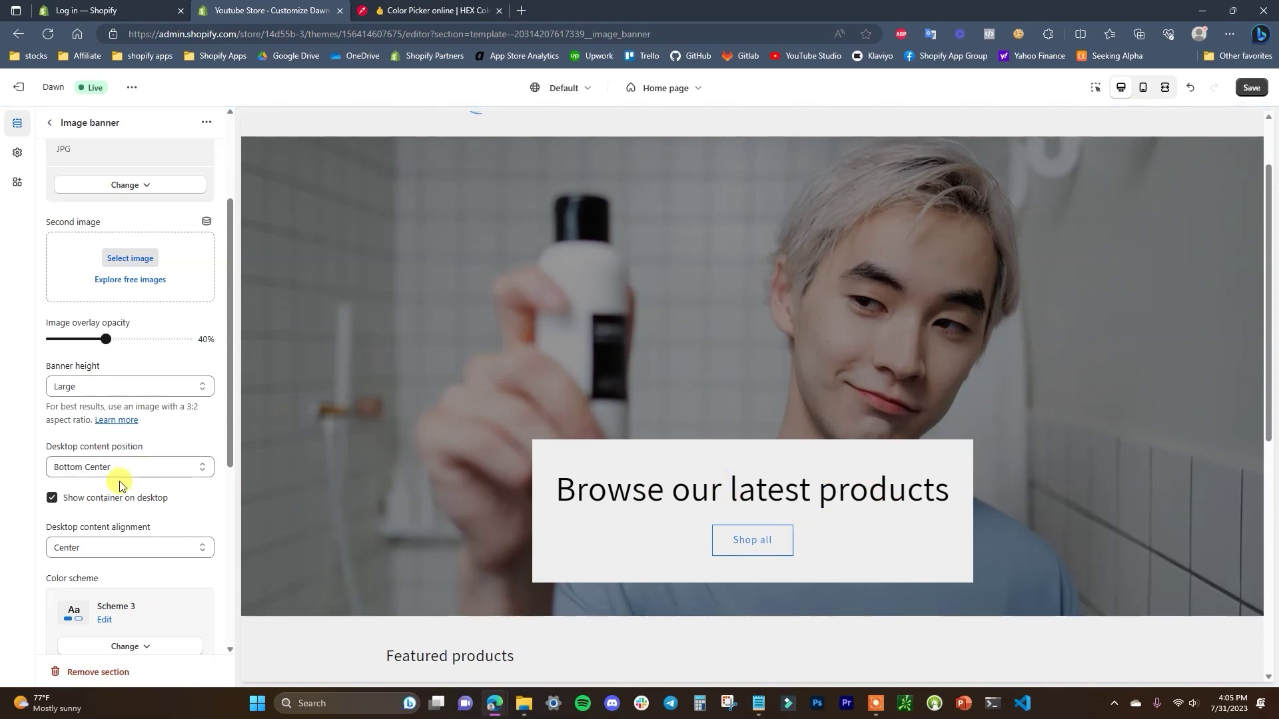
pyautogui.scroll(-4, 118, 491)
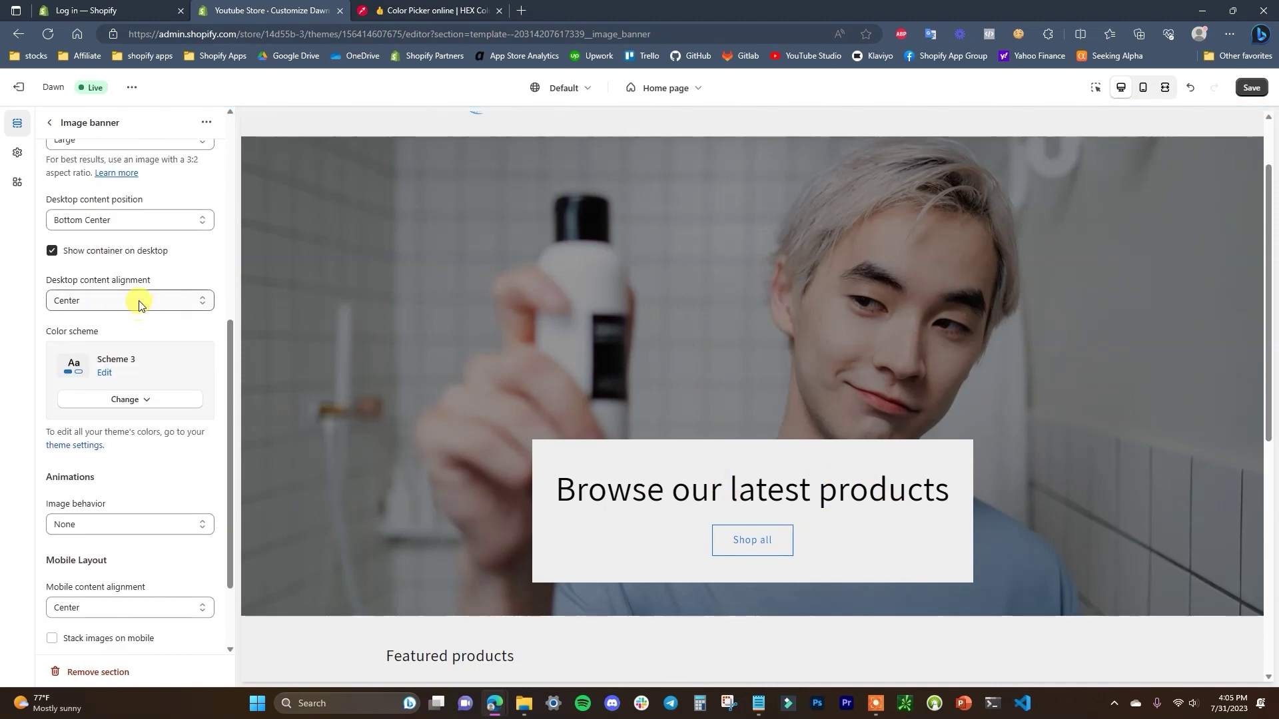
pyautogui.click(146, 402)
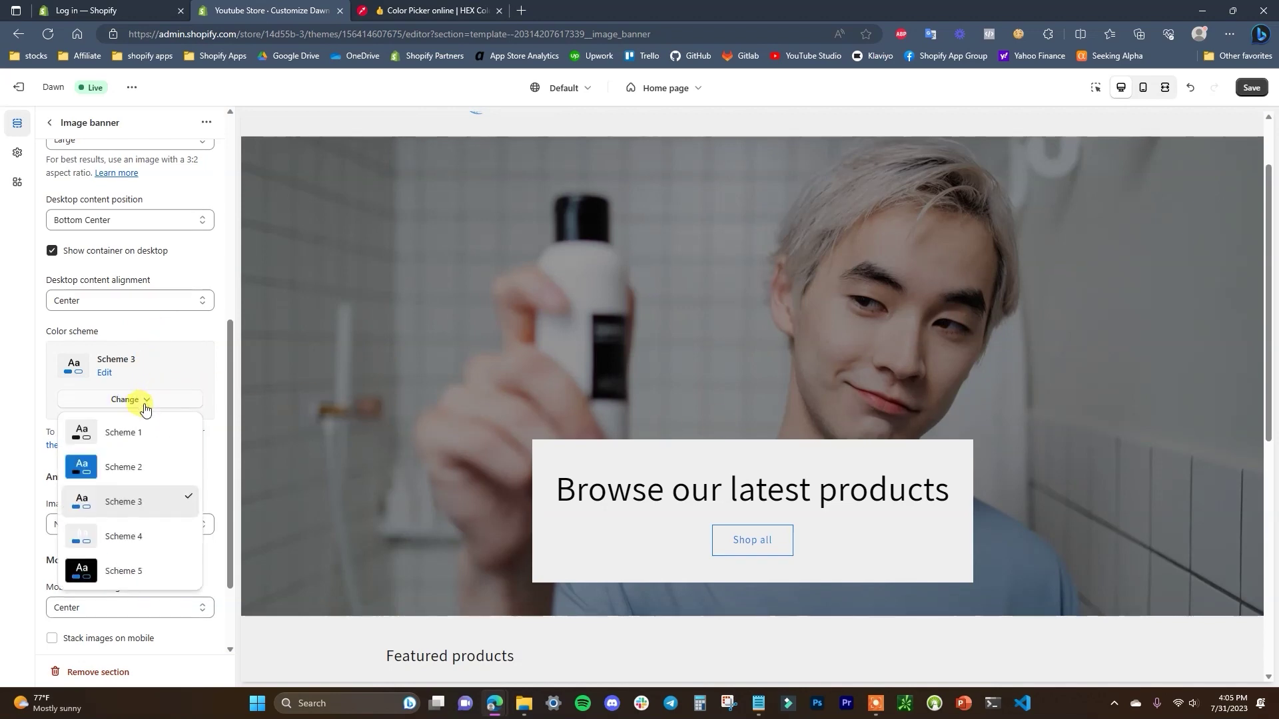
pyautogui.click(124, 571)
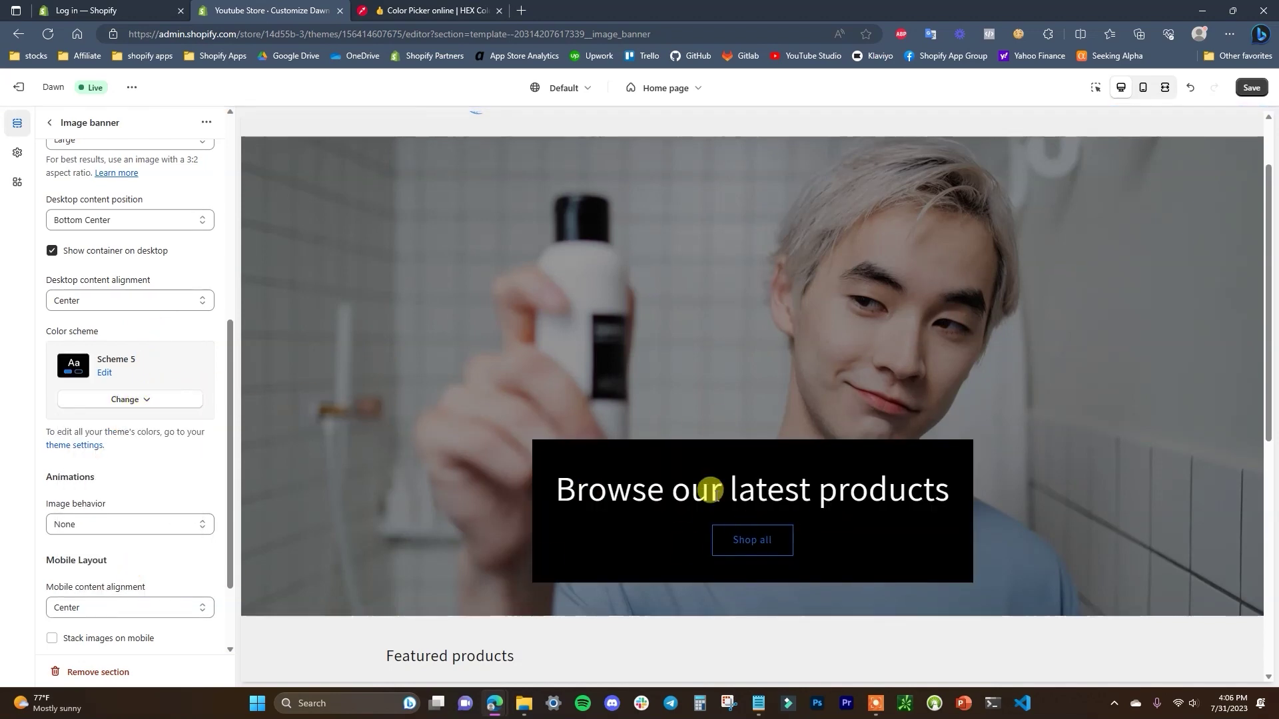
pyautogui.scroll(1, 710, 528)
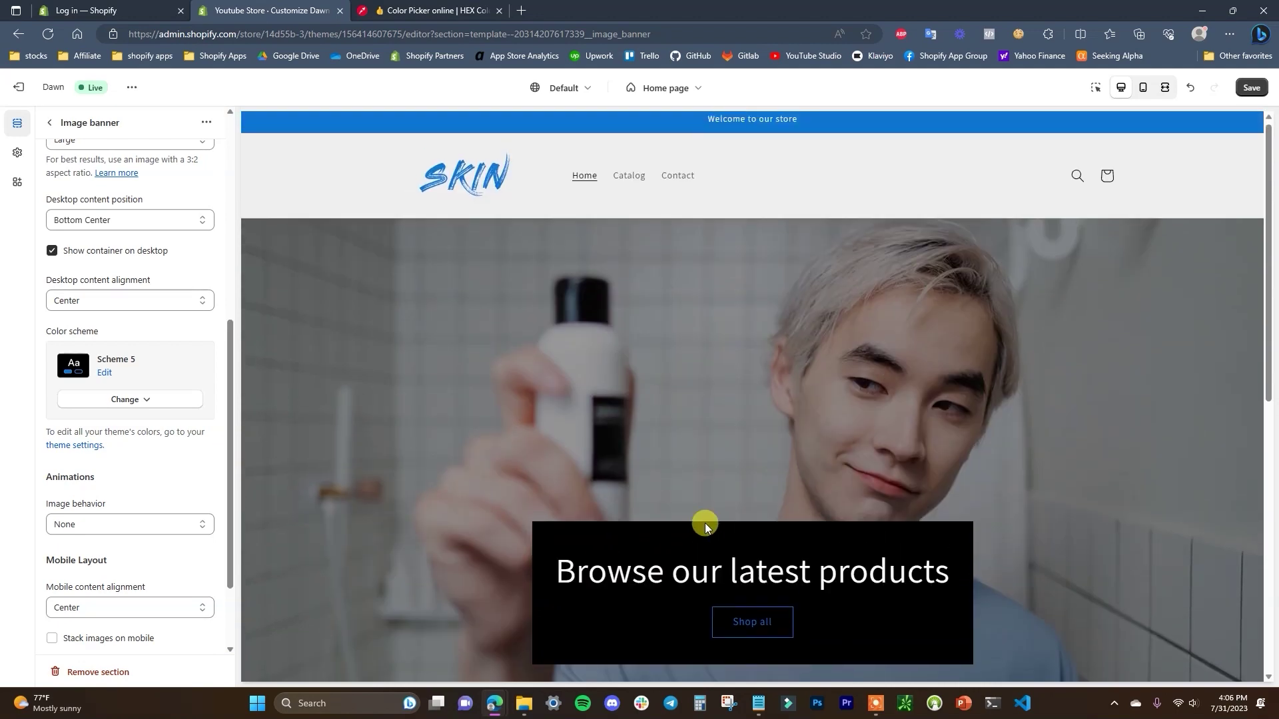
pyautogui.scroll(-1, 787, 538)
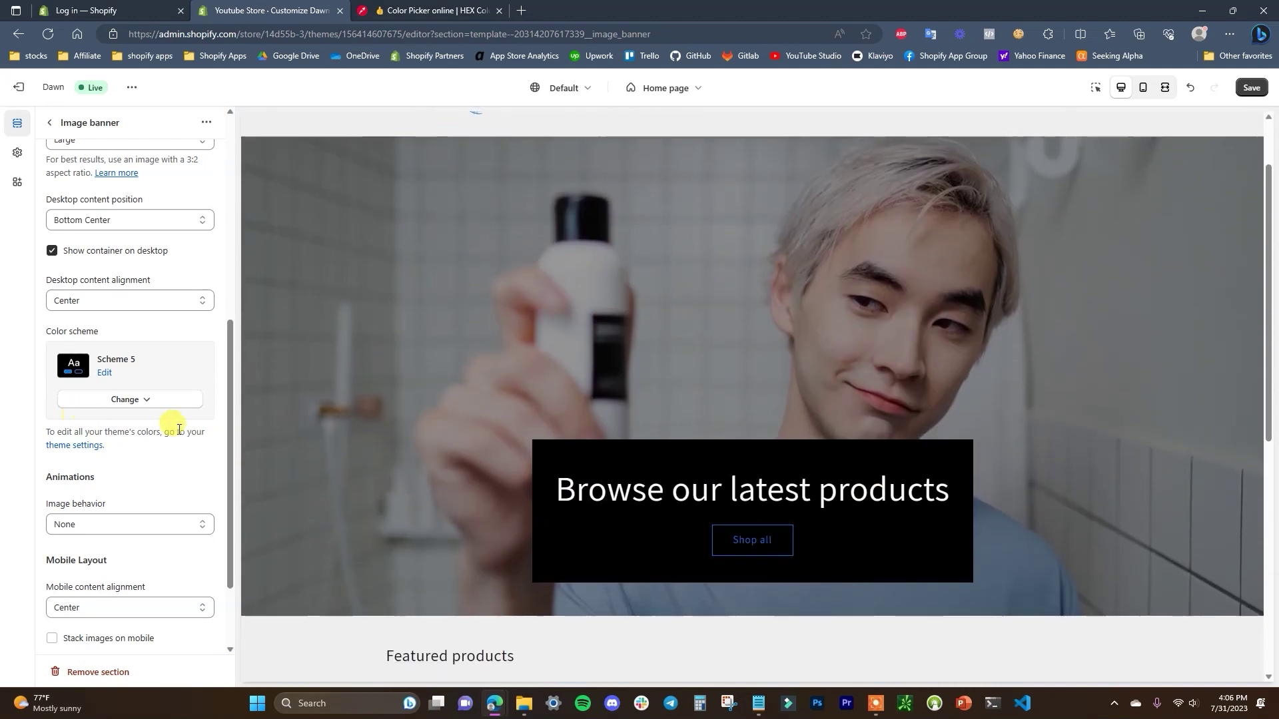
# - Try Scheme 2 and Scheme 1 as the banner's color scheme and switch back to Scheme 5
pyautogui.click(128, 400)
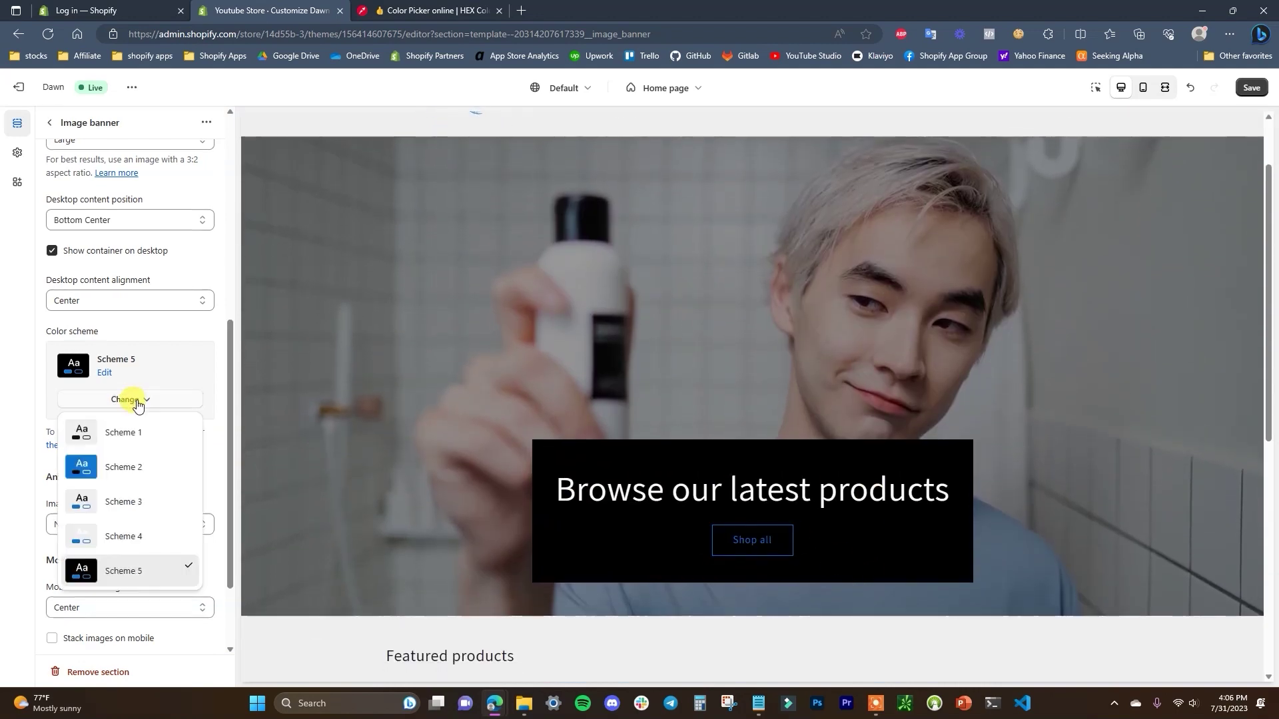
pyautogui.click(137, 473)
pyautogui.click(167, 401)
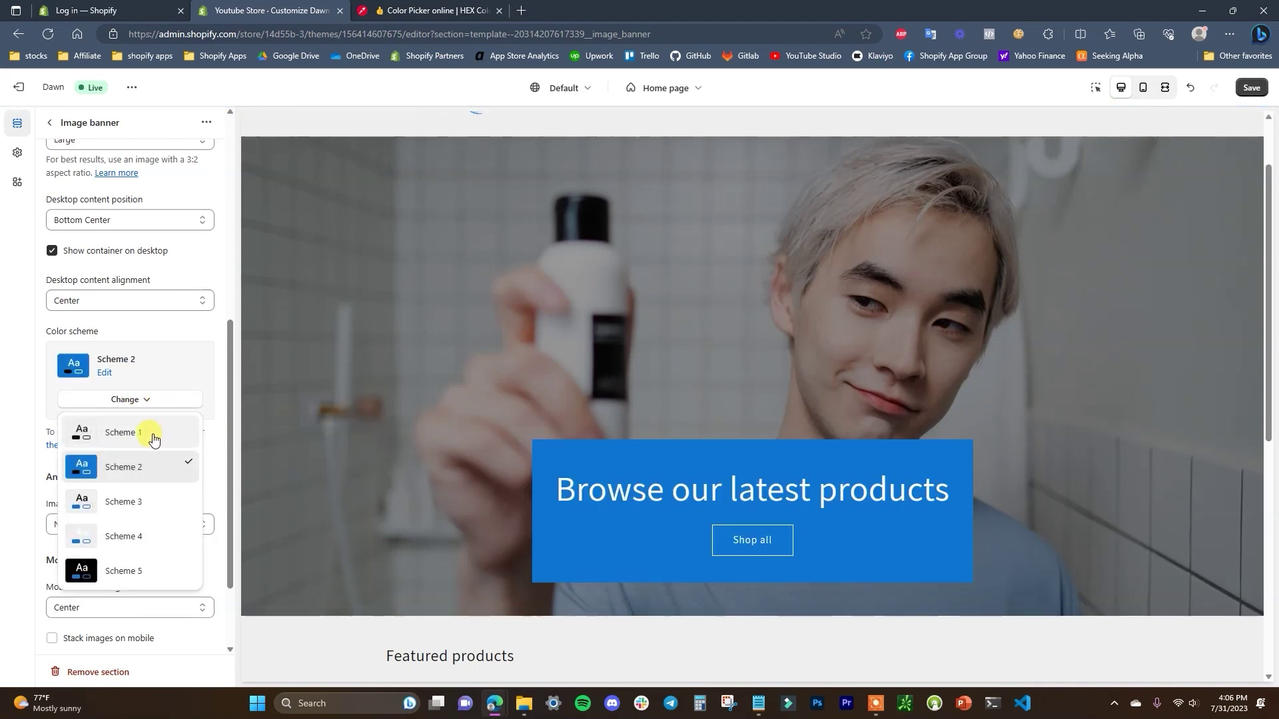
pyautogui.click(154, 434)
pyautogui.click(156, 401)
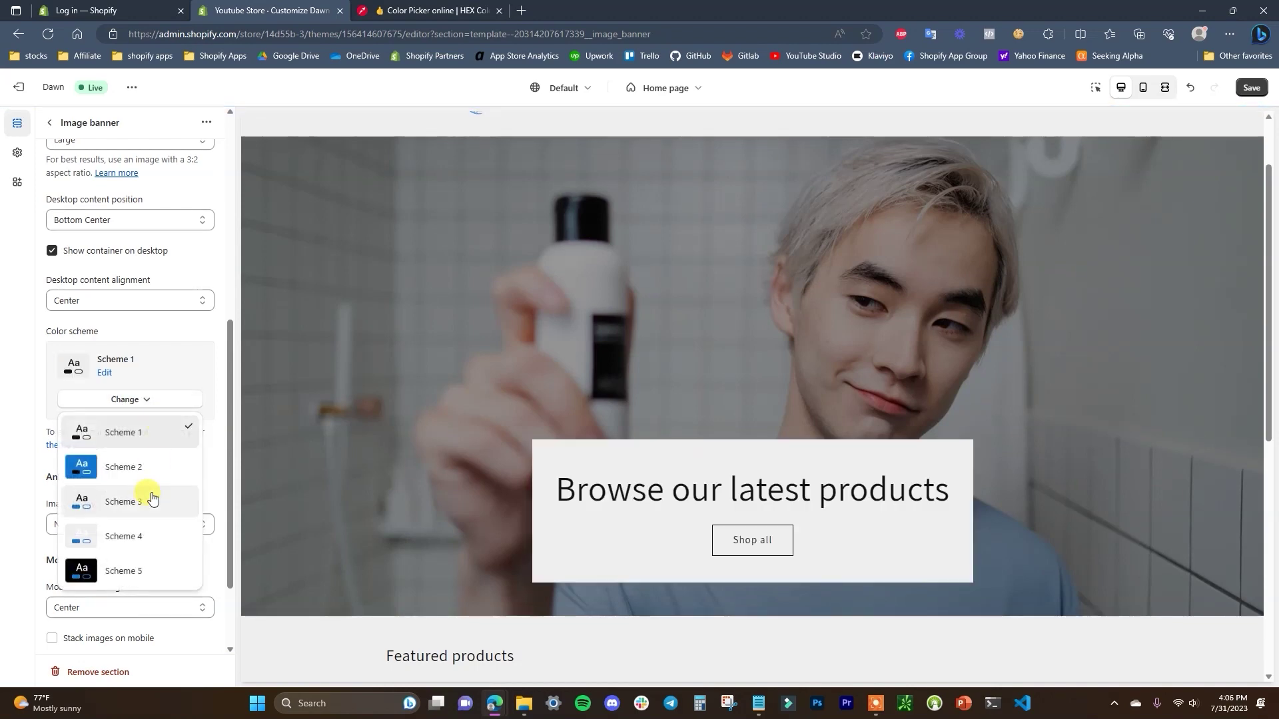
pyautogui.click(134, 574)
# - In the mobile preview, try Left and Right as the banner's mobile content alignment and switch back to Center
pyautogui.scroll(-1, 177, 443)
pyautogui.scroll(-1, 160, 446)
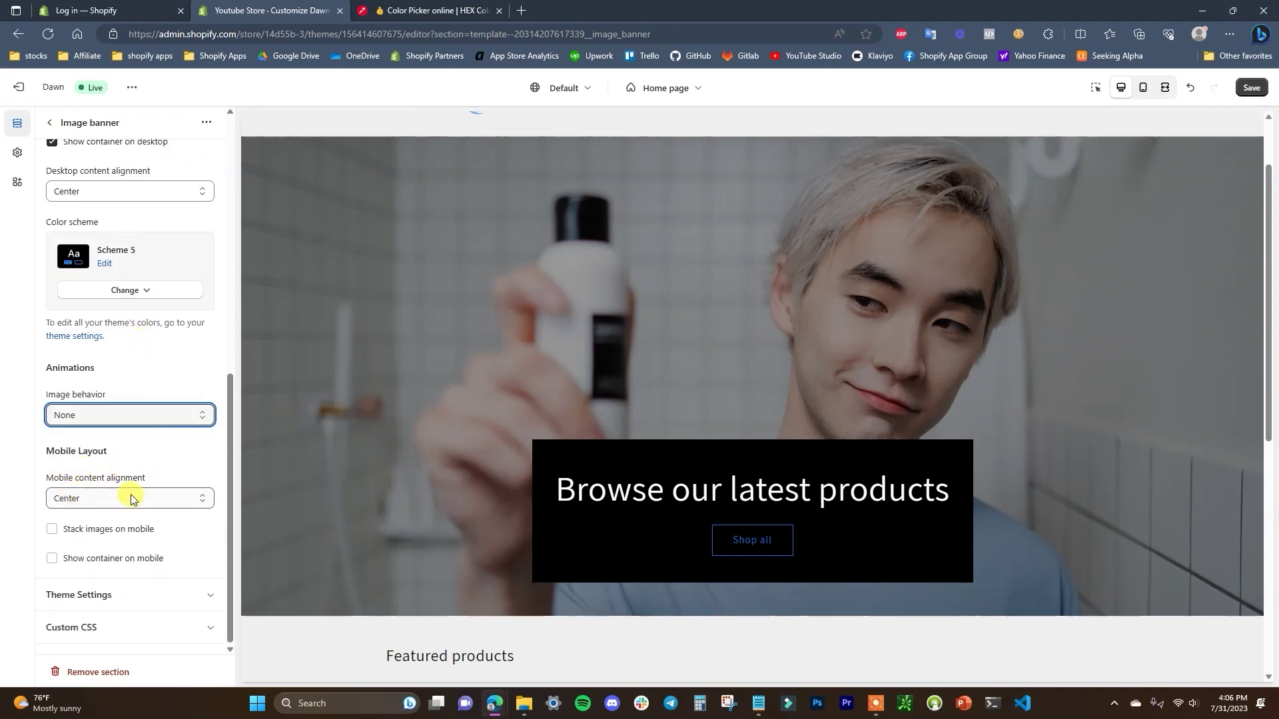
pyautogui.click(186, 501)
pyautogui.click(186, 502)
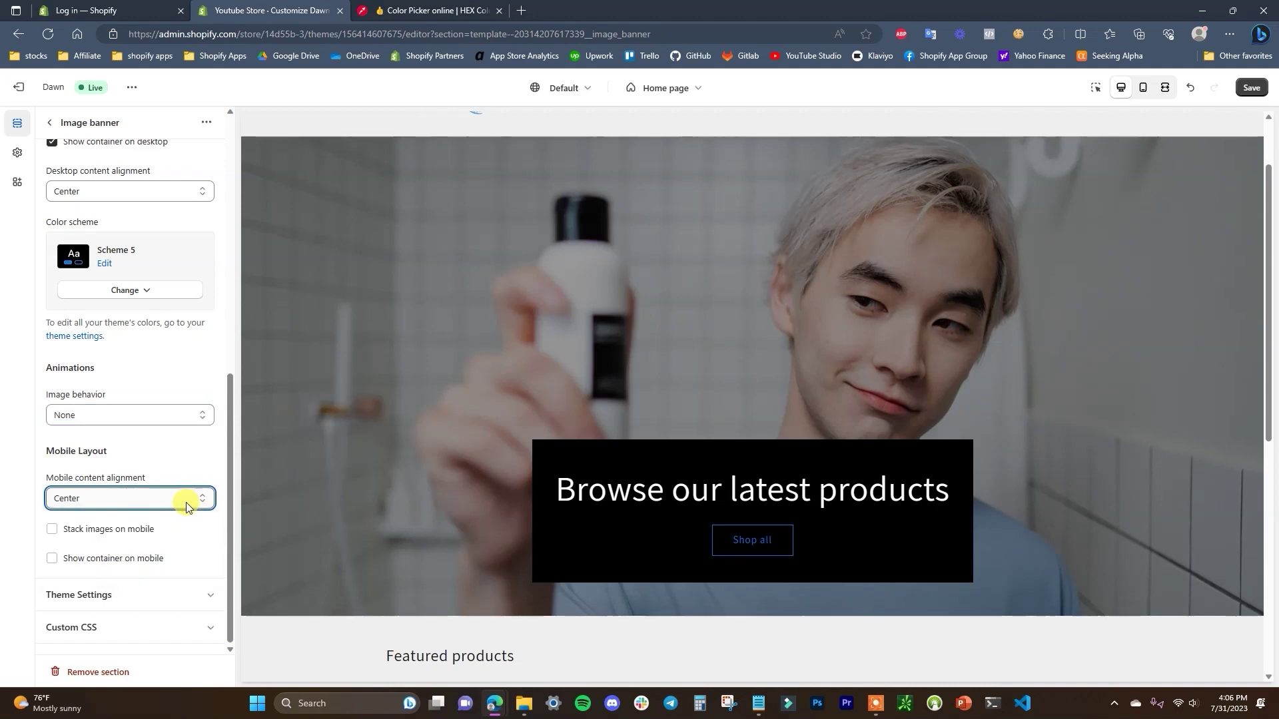
pyautogui.click(1144, 88)
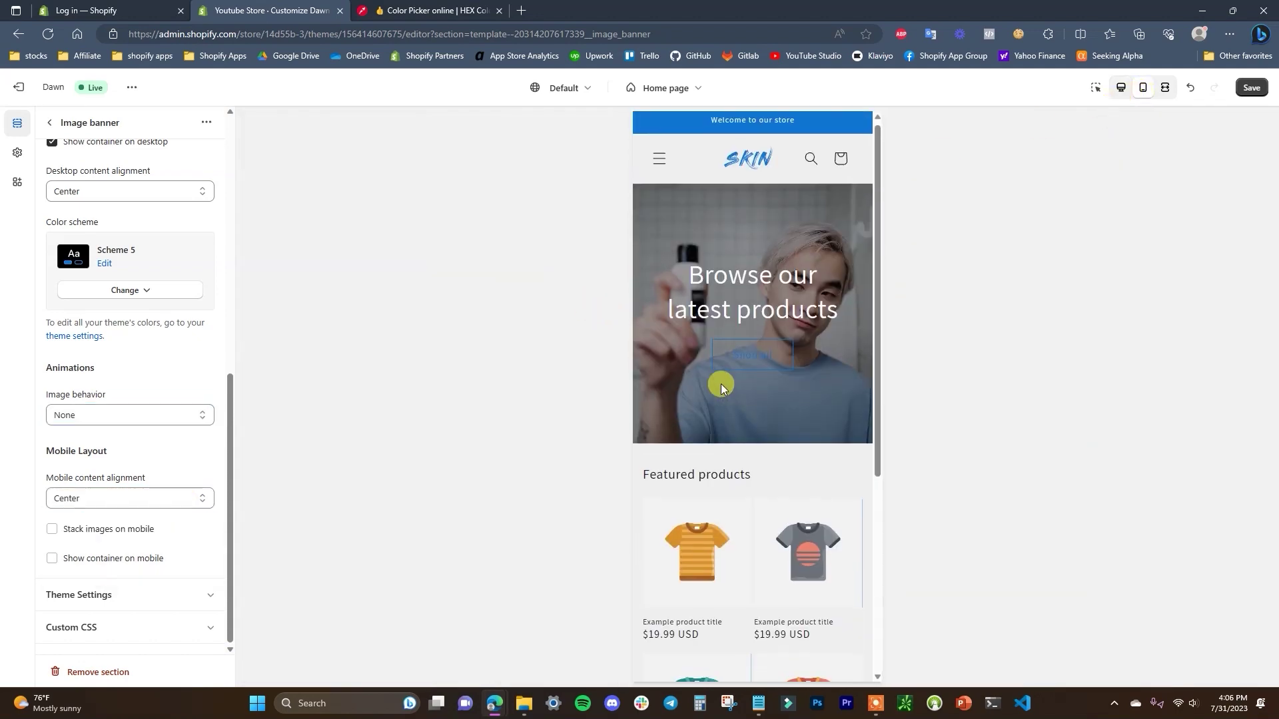
pyautogui.click(143, 498)
pyautogui.click(129, 520)
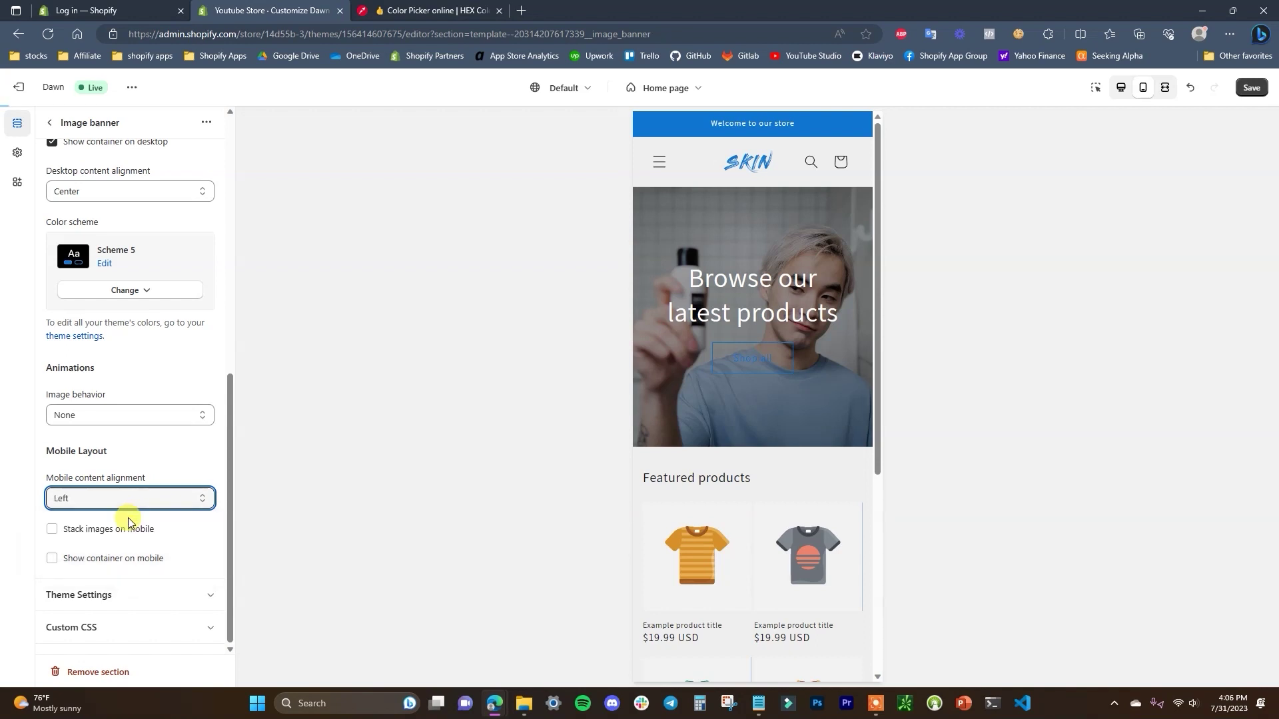
pyautogui.click(130, 504)
pyautogui.click(126, 543)
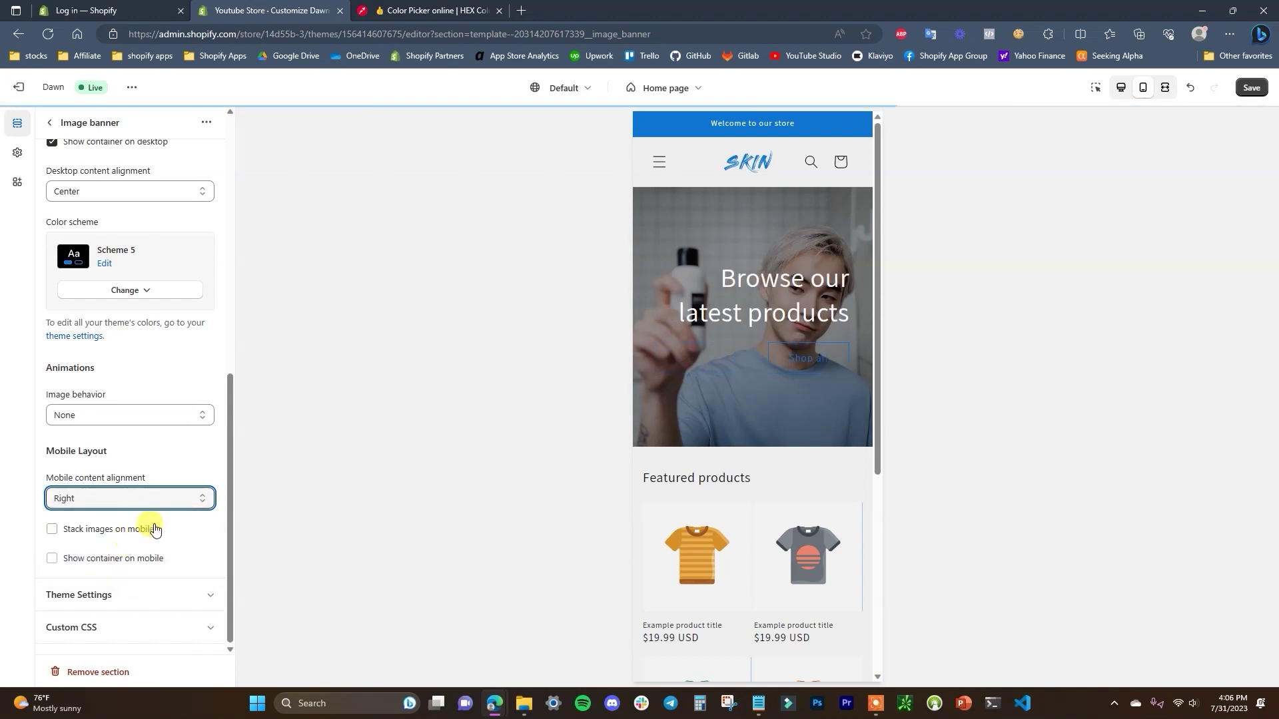
pyautogui.click(171, 503)
pyautogui.click(137, 530)
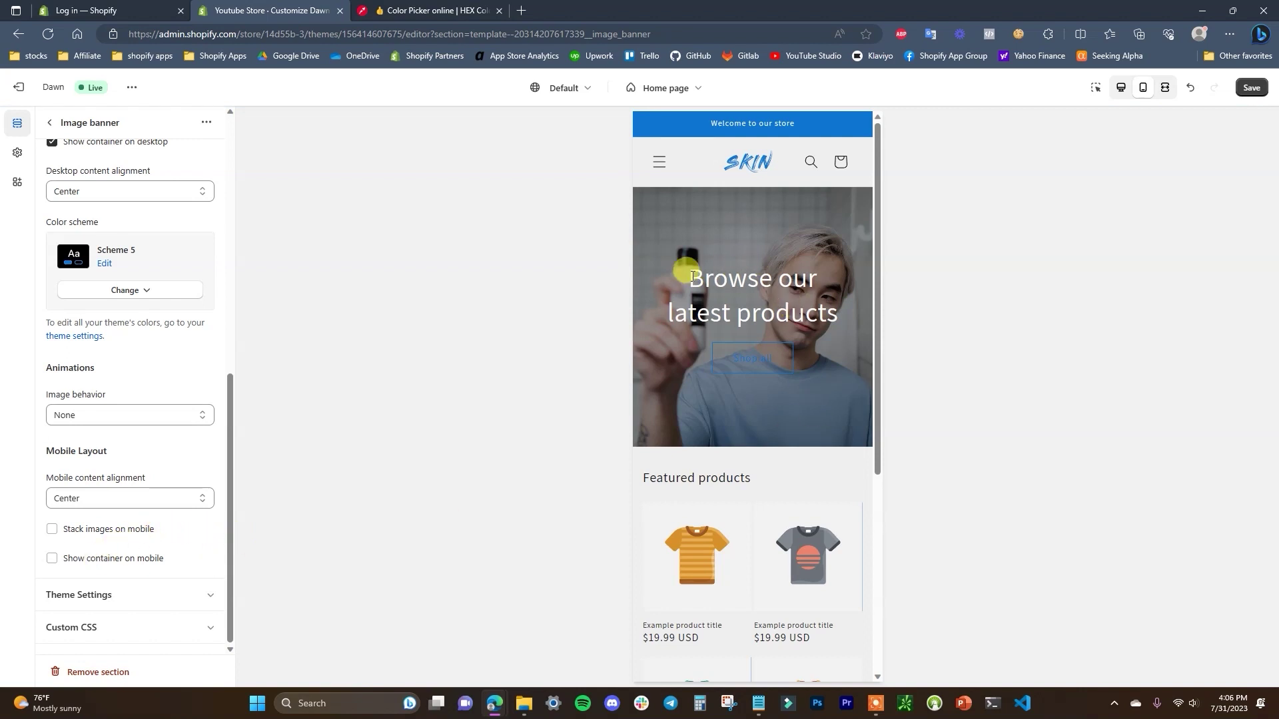
# - Show the banner's text container on mobile
pyautogui.click(103, 558)
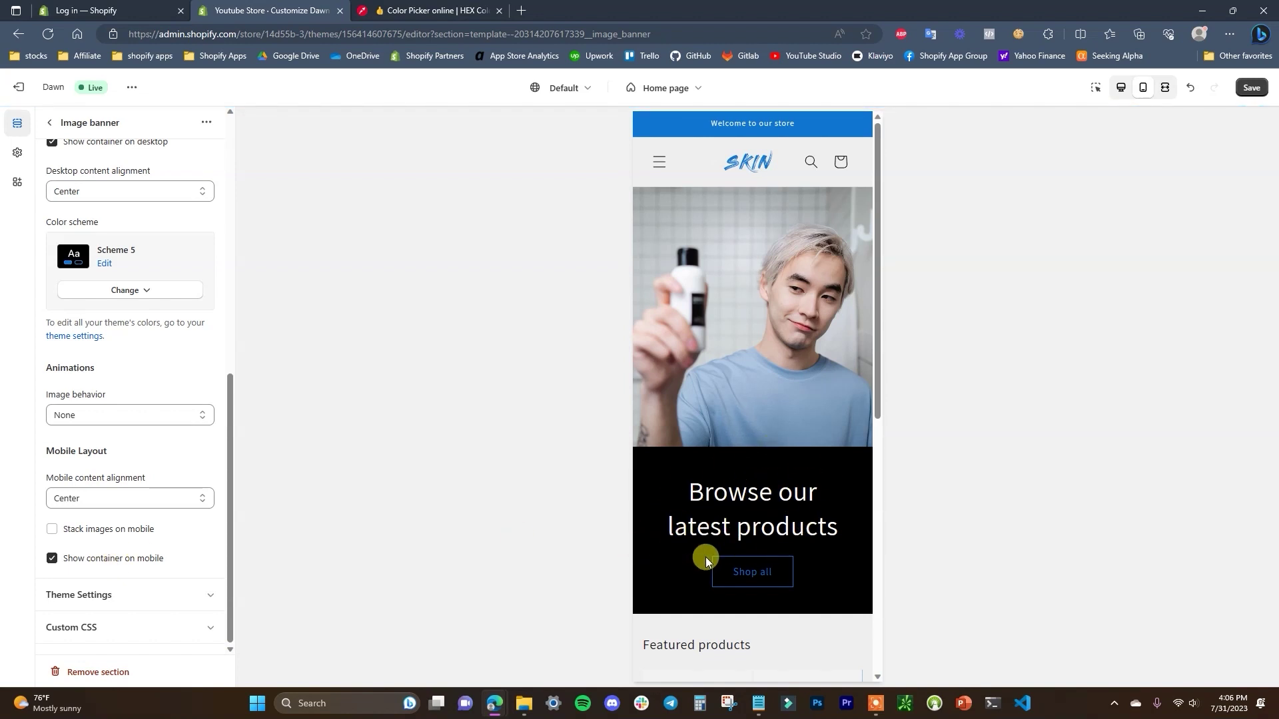
pyautogui.scroll(4, 160, 522)
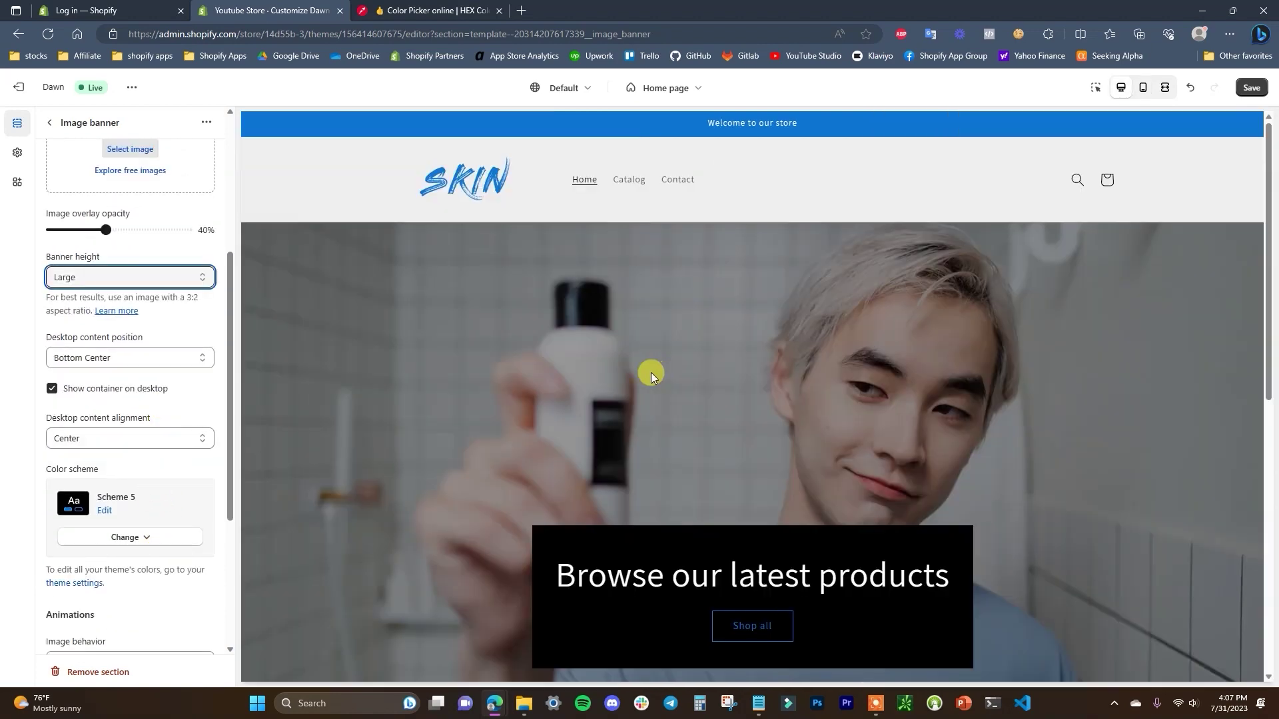
# - Try a lower image overlay opacity for the banner and return it to 40%
pyautogui.scroll(-1, 166, 405)
pyautogui.scroll(-3, 166, 405)
pyautogui.scroll(-3, 642, 471)
pyautogui.scroll(3, 642, 471)
pyautogui.scroll(4, 162, 337)
pyautogui.scroll(4, 80, 230)
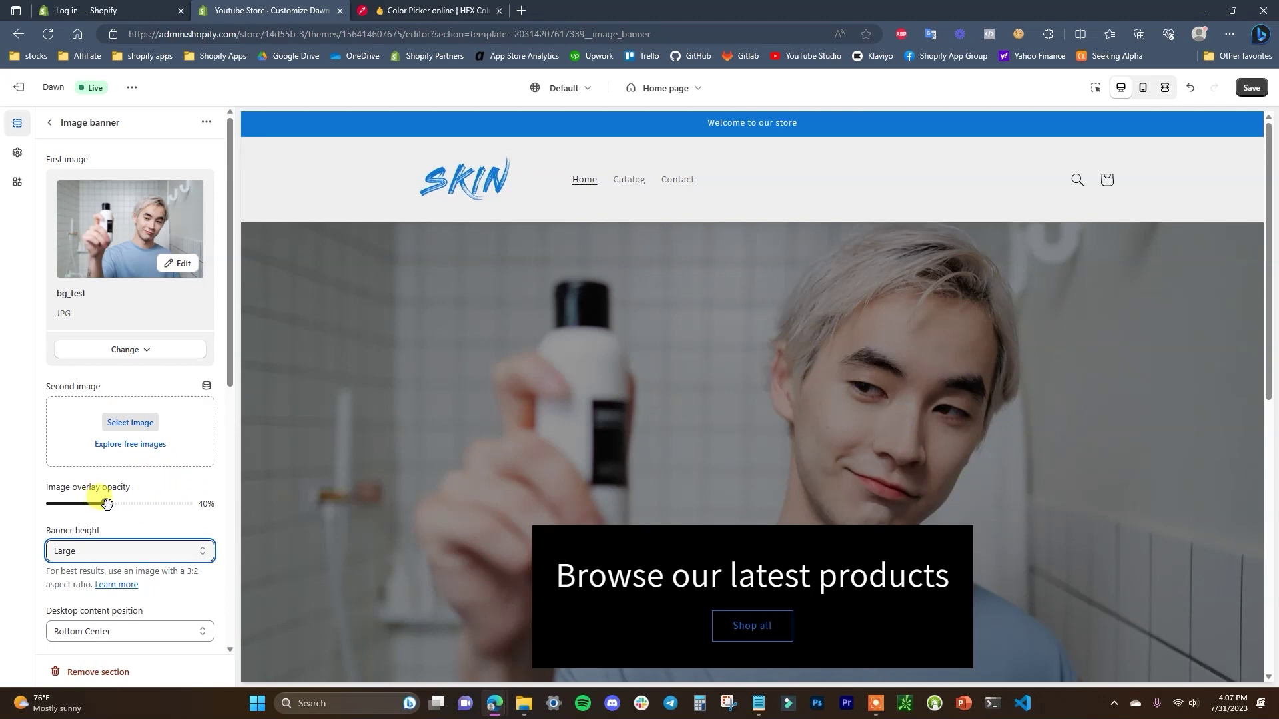
pyautogui.moveTo(107, 505)
pyautogui.mouseDown()
pyautogui.moveTo(306, 511)
pyautogui.moveTo(53, 501)
pyautogui.moveTo(88, 507)
pyautogui.mouseUp()
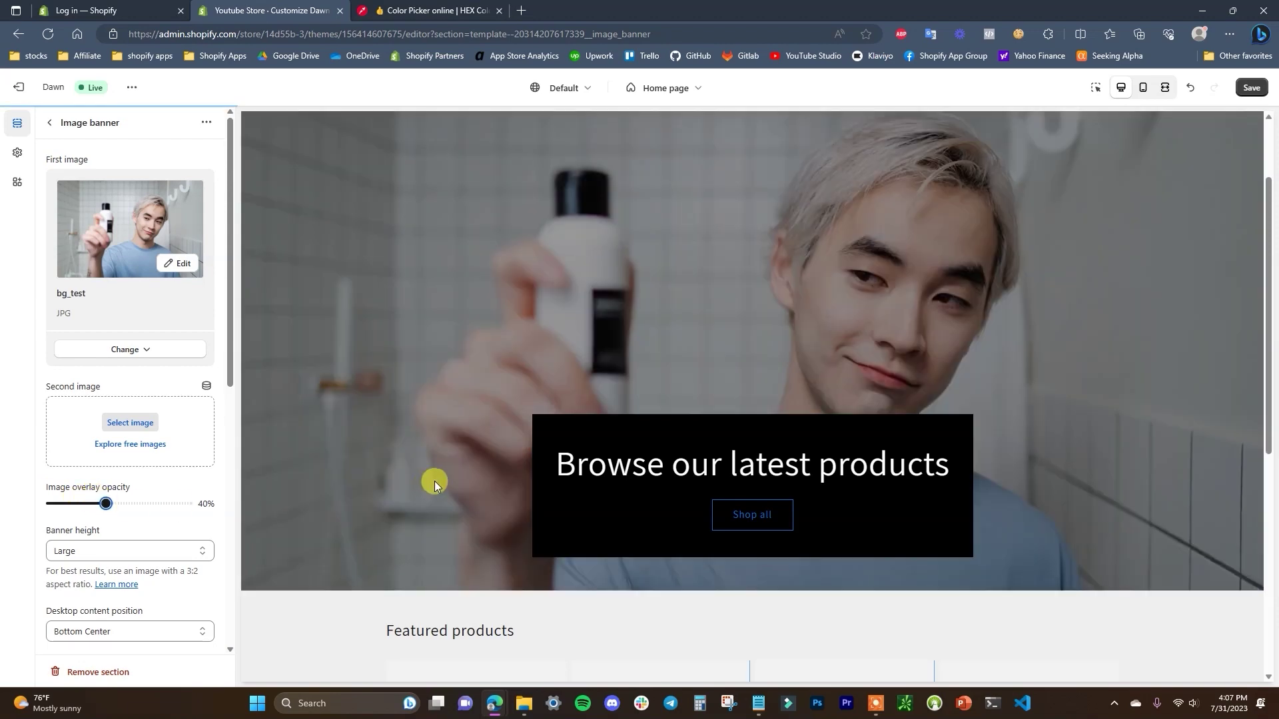
# - Return to the Home page section list and look over the page preview down to the footer
pyautogui.click(50, 125)
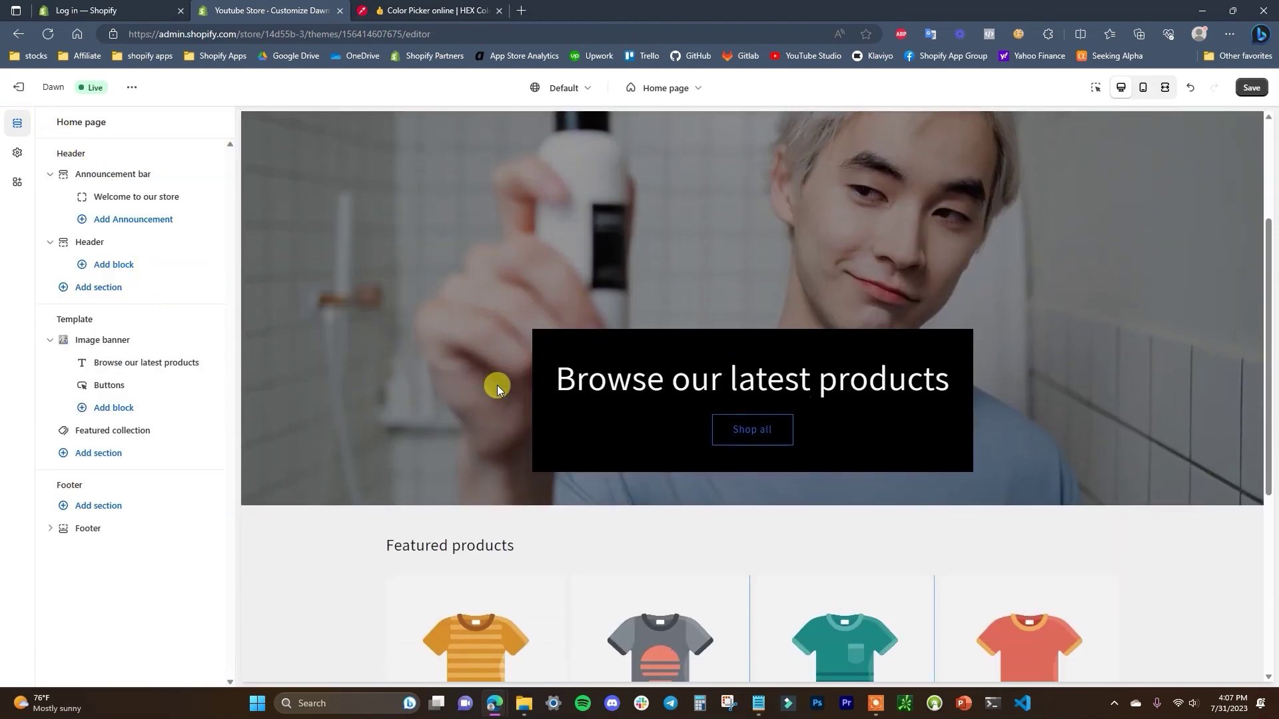
pyautogui.scroll(-4, 494, 383)
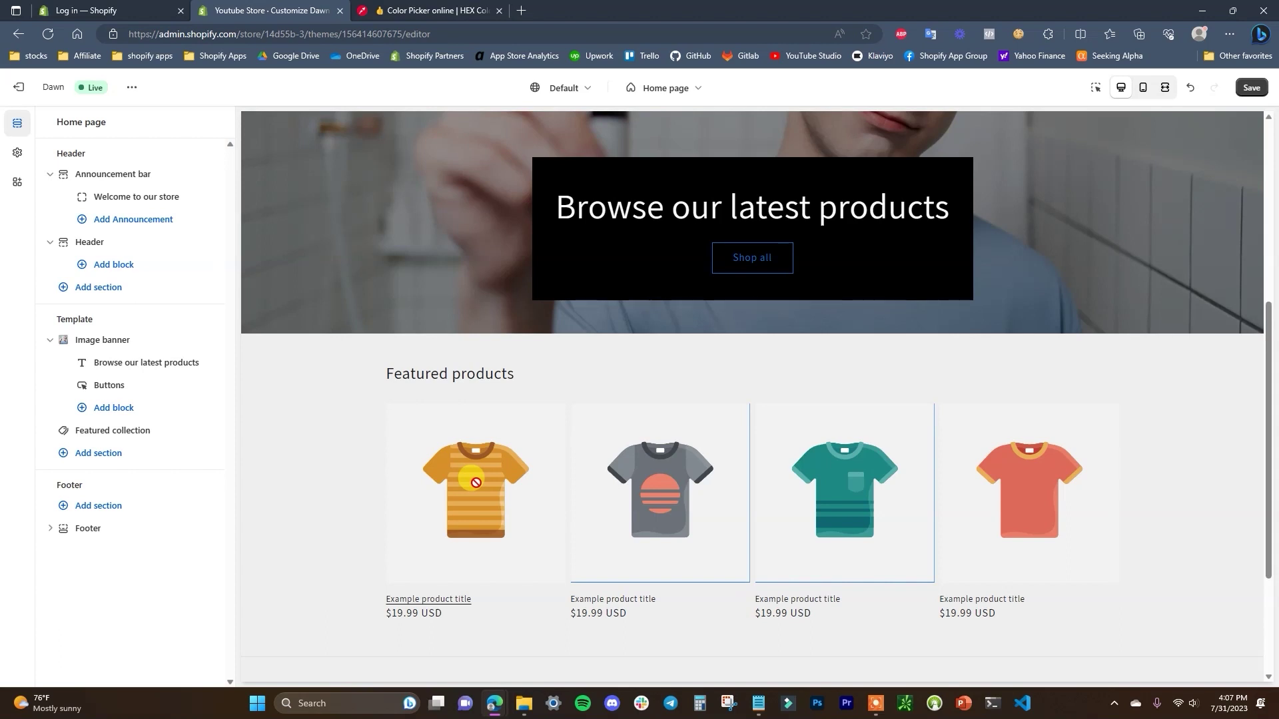
pyautogui.scroll(-3, 460, 478)
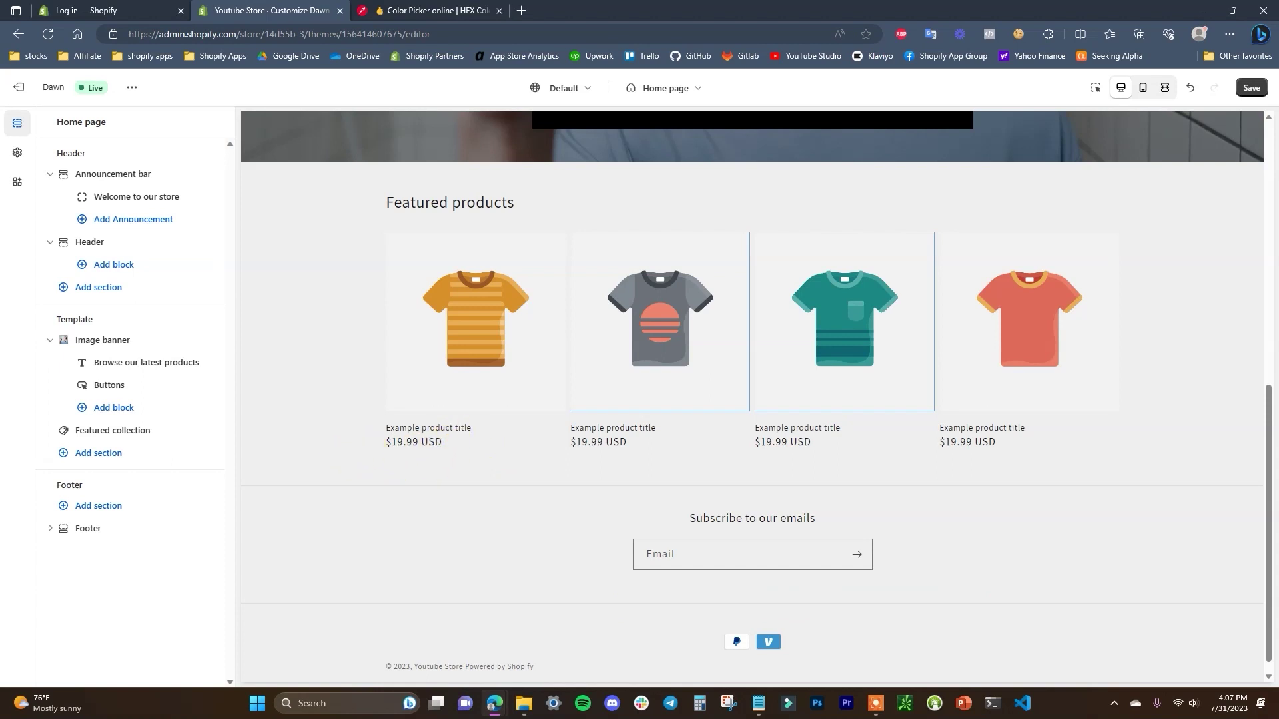
# - Browse the section types that can be added to the home page template, such as Collage, Multicolumn and Video
pyautogui.click(100, 455)
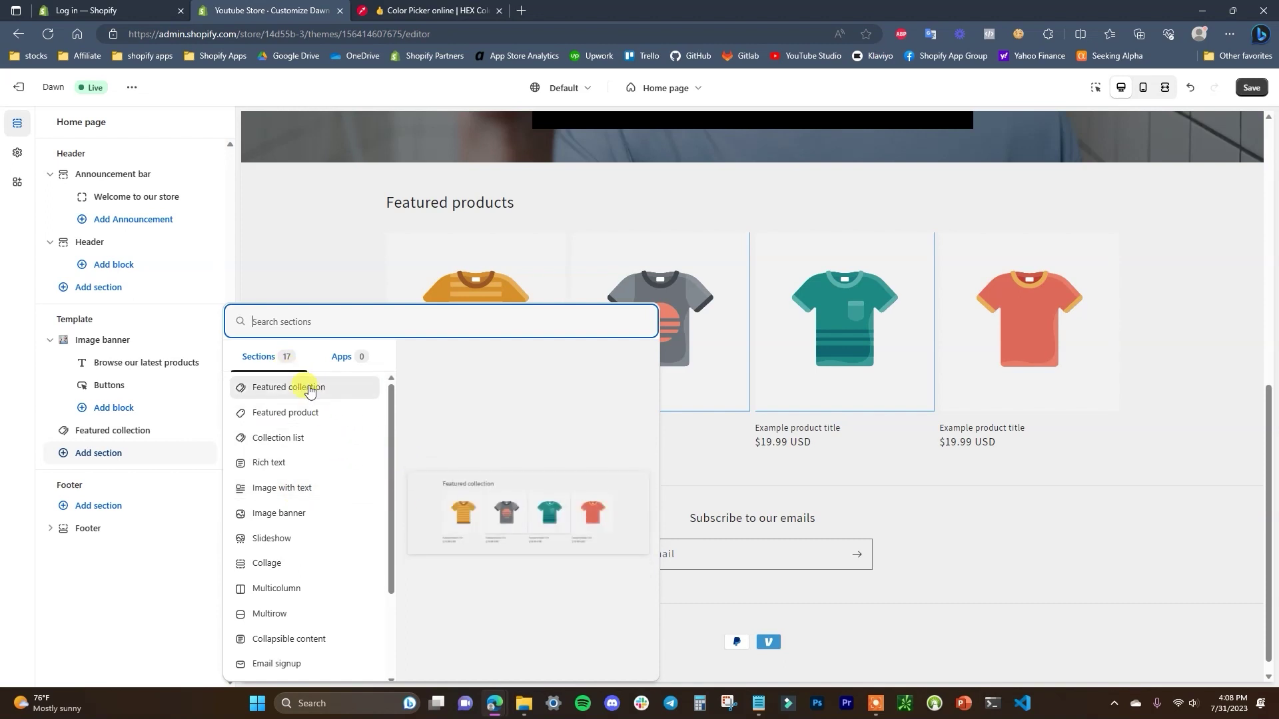
pyautogui.scroll(-2, 322, 466)
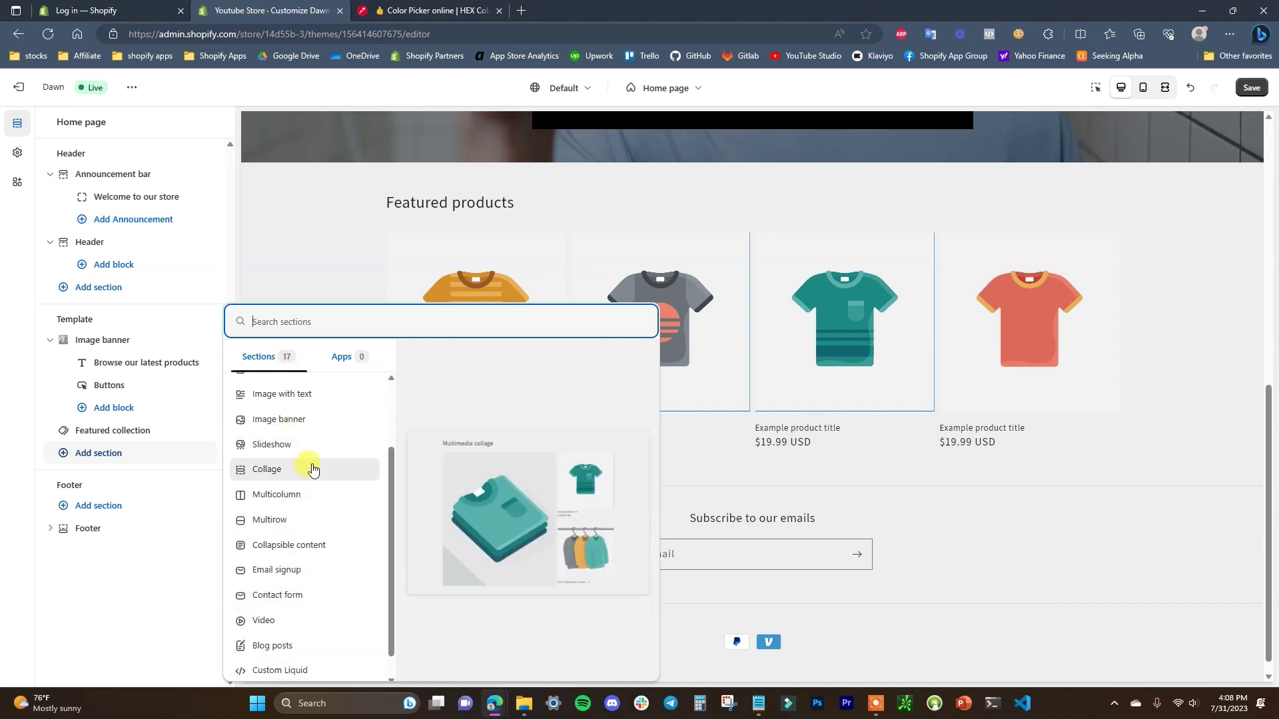
pyautogui.scroll(2, 333, 446)
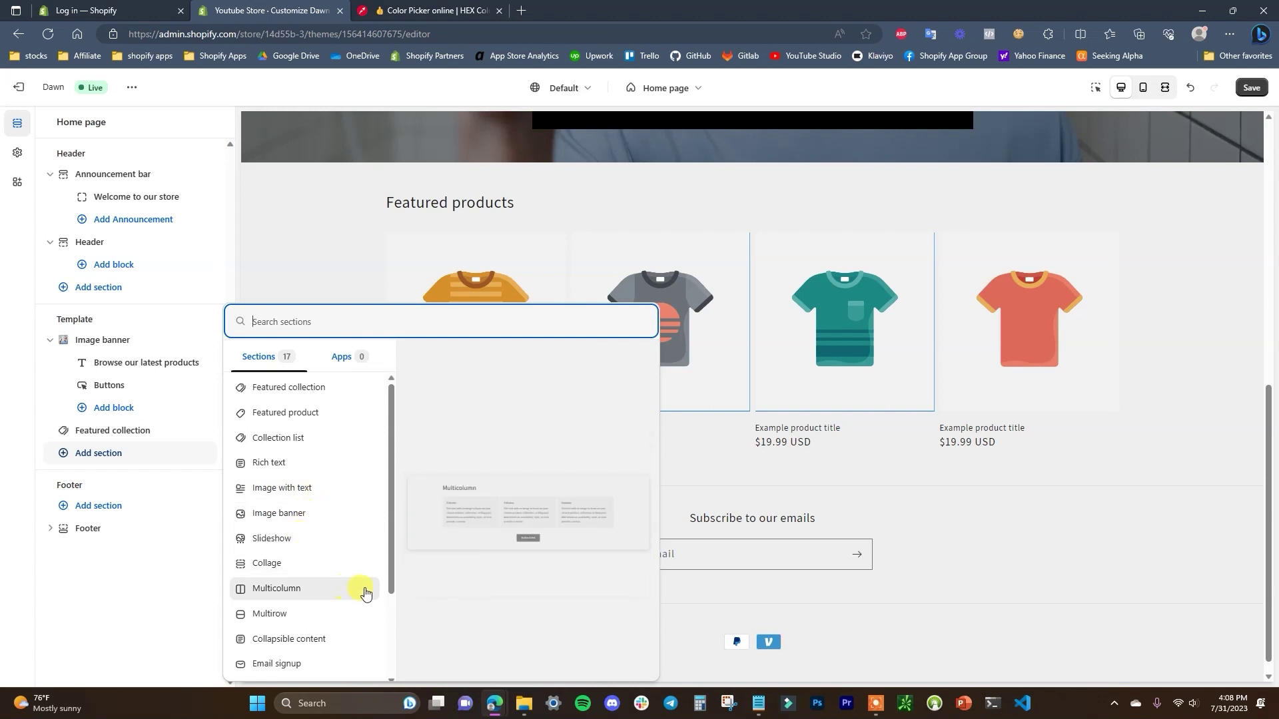
pyautogui.moveTo(390, 589); pyautogui.dragTo(389, 633)
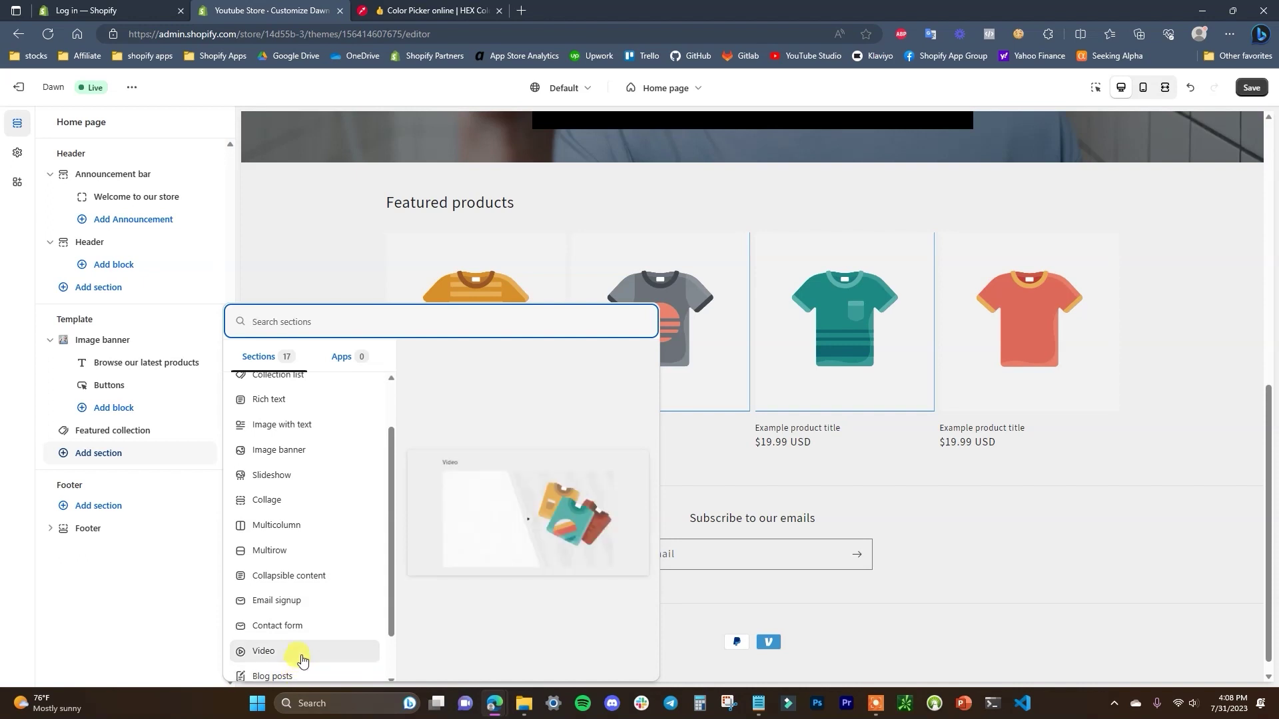
pyautogui.scroll(-1, 306, 659)
pyautogui.scroll(1, 287, 519)
pyautogui.scroll(1, 280, 550)
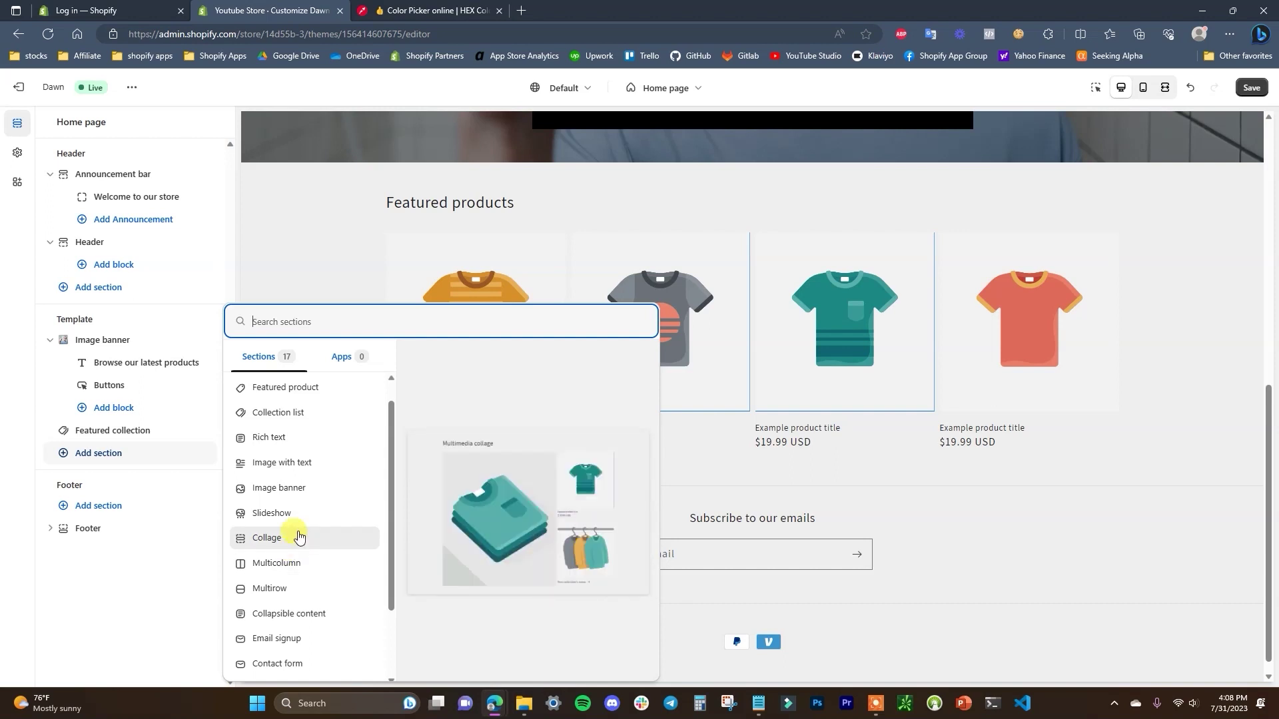
# - Add a Multicolumn section to the home page template and give it a fourth column
pyautogui.scroll(-1, 329, 557)
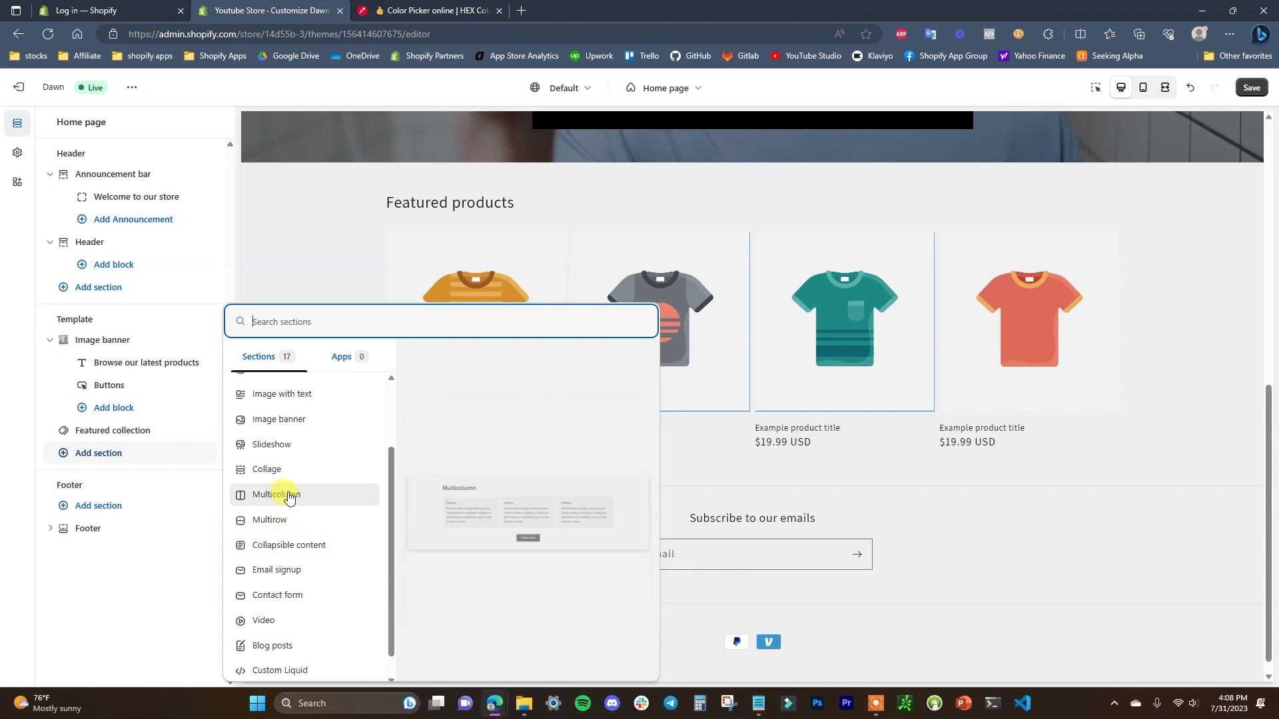
pyautogui.click(316, 495)
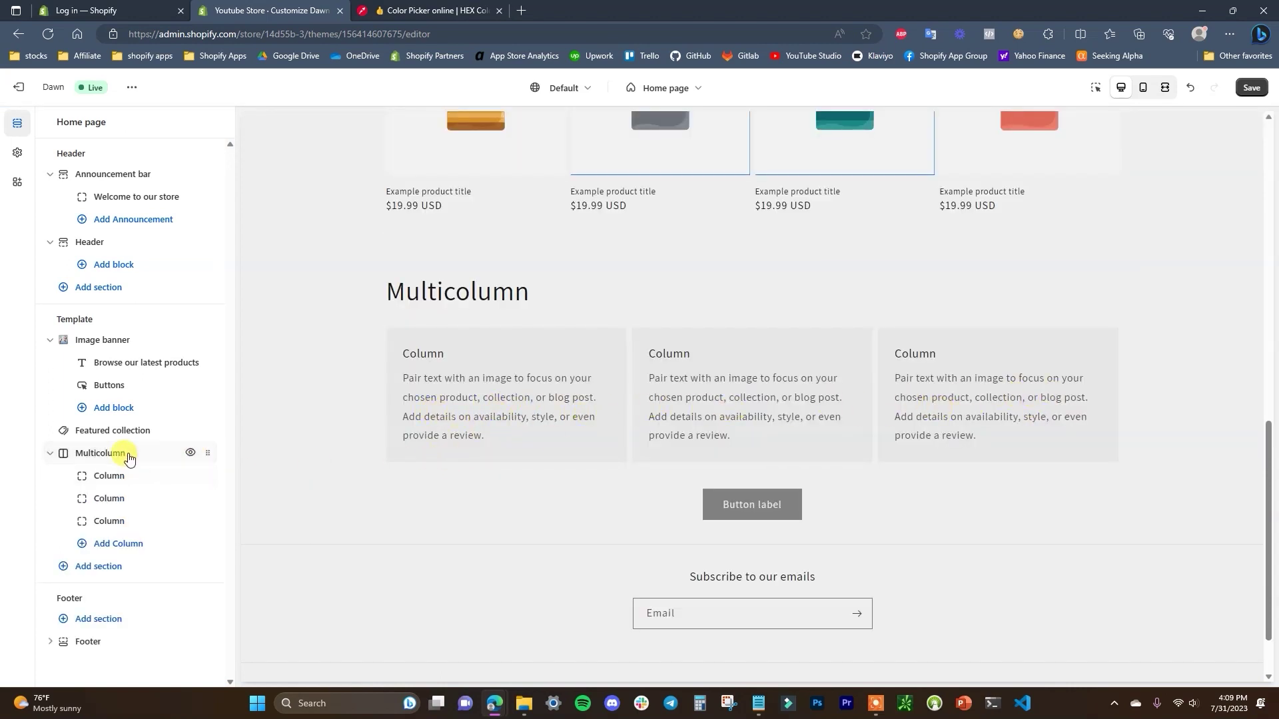
pyautogui.click(116, 546)
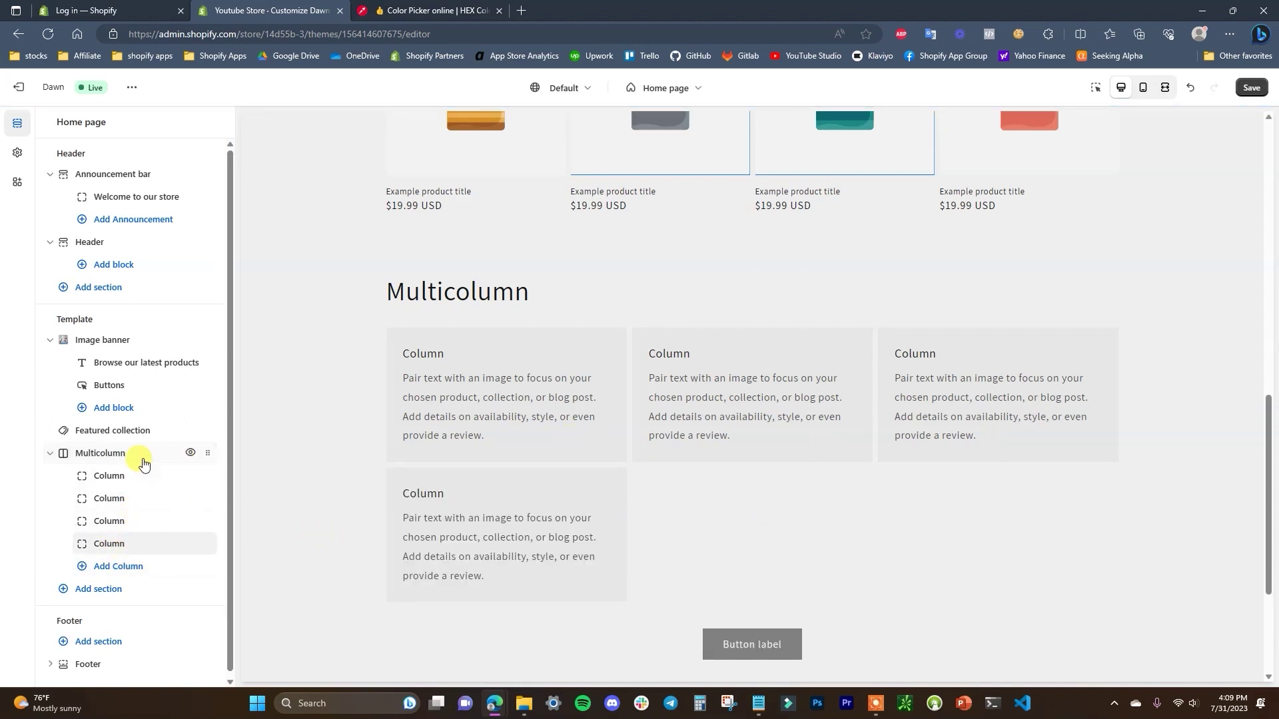
# - Set the Multicolumn section to 4 columns on desktop and change its heading to "What our customers are saying.."
pyautogui.click(93, 455)
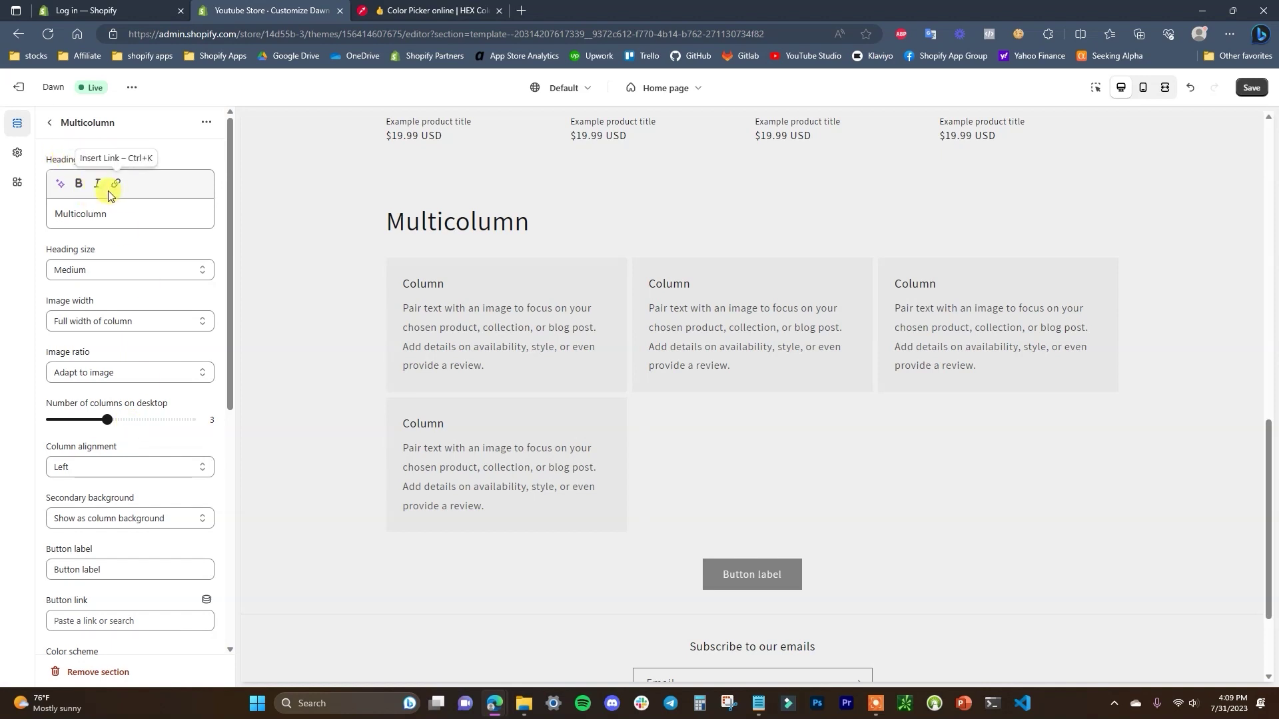
pyautogui.moveTo(108, 419); pyautogui.dragTo(134, 419)
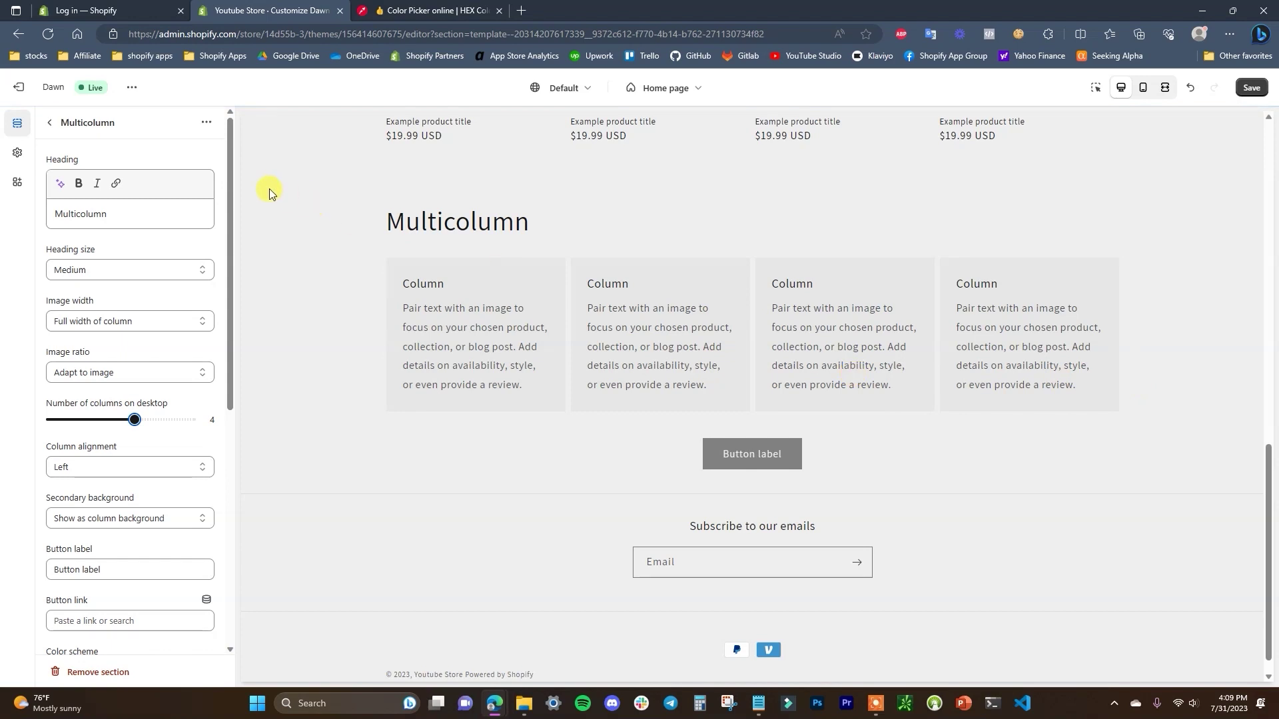
pyautogui.doubleClick(93, 214)
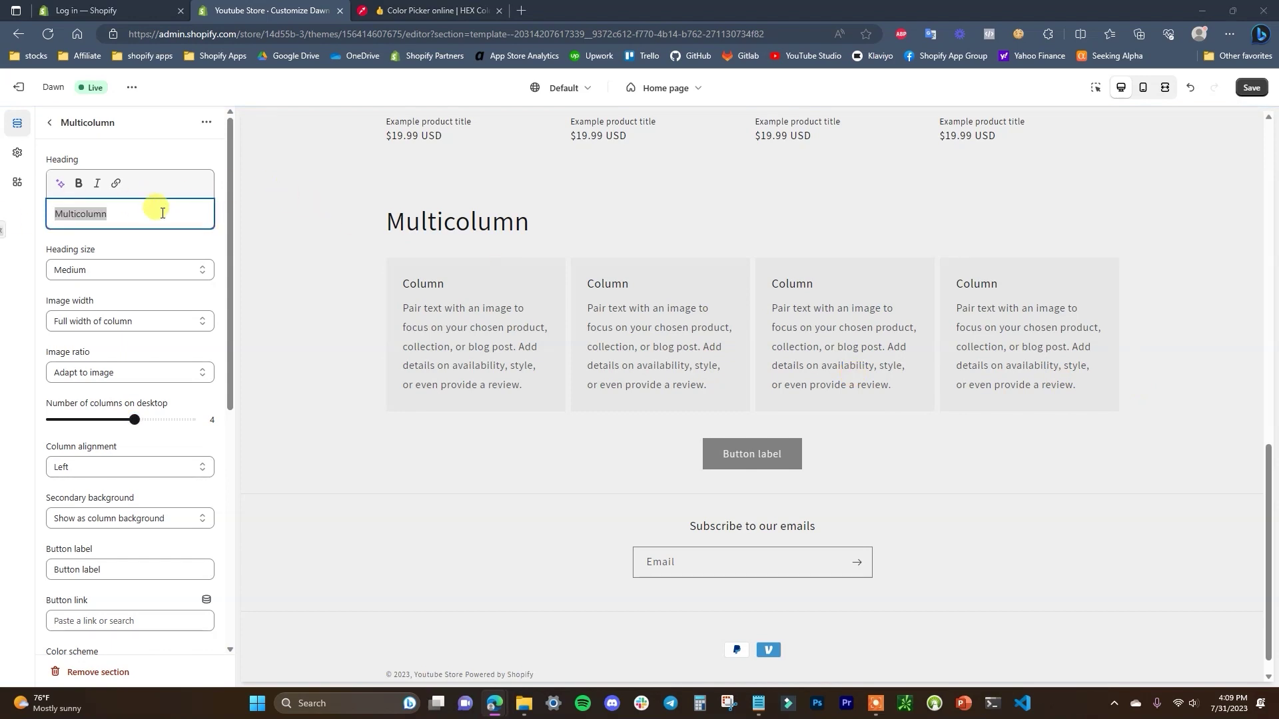
pyautogui.doubleClick(76, 215)
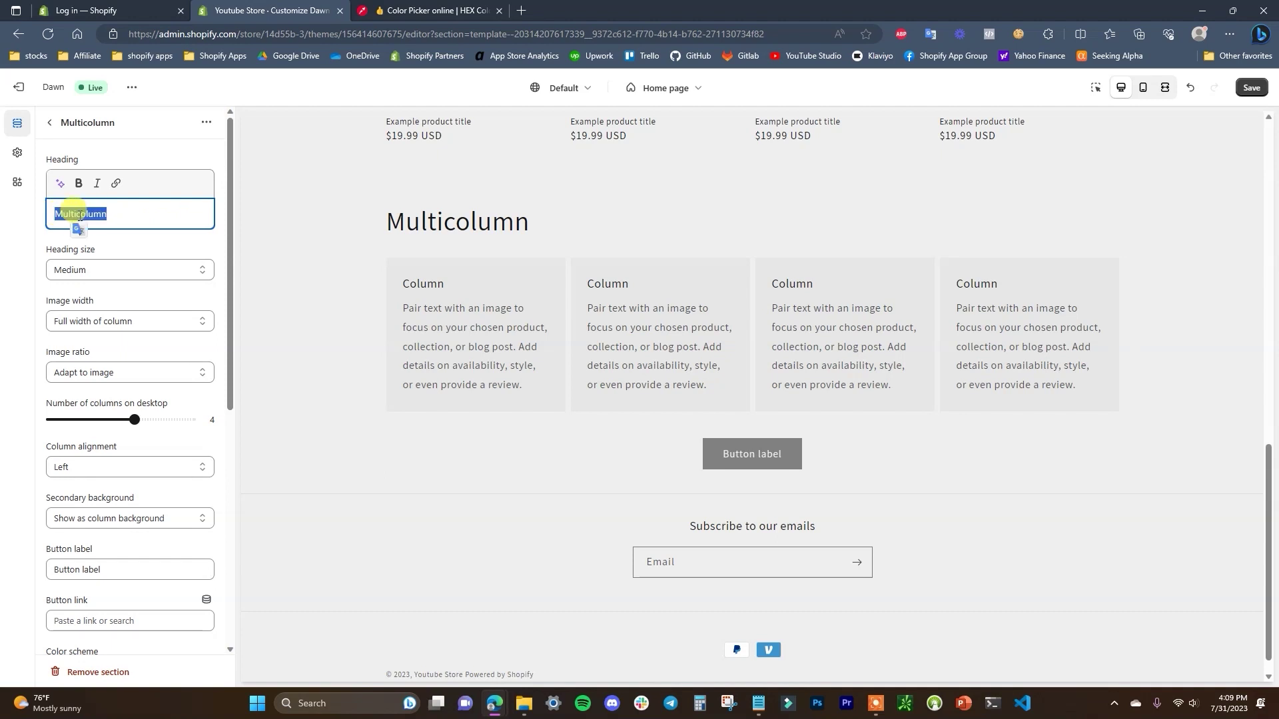
pyautogui.write('What our customers are saying..')
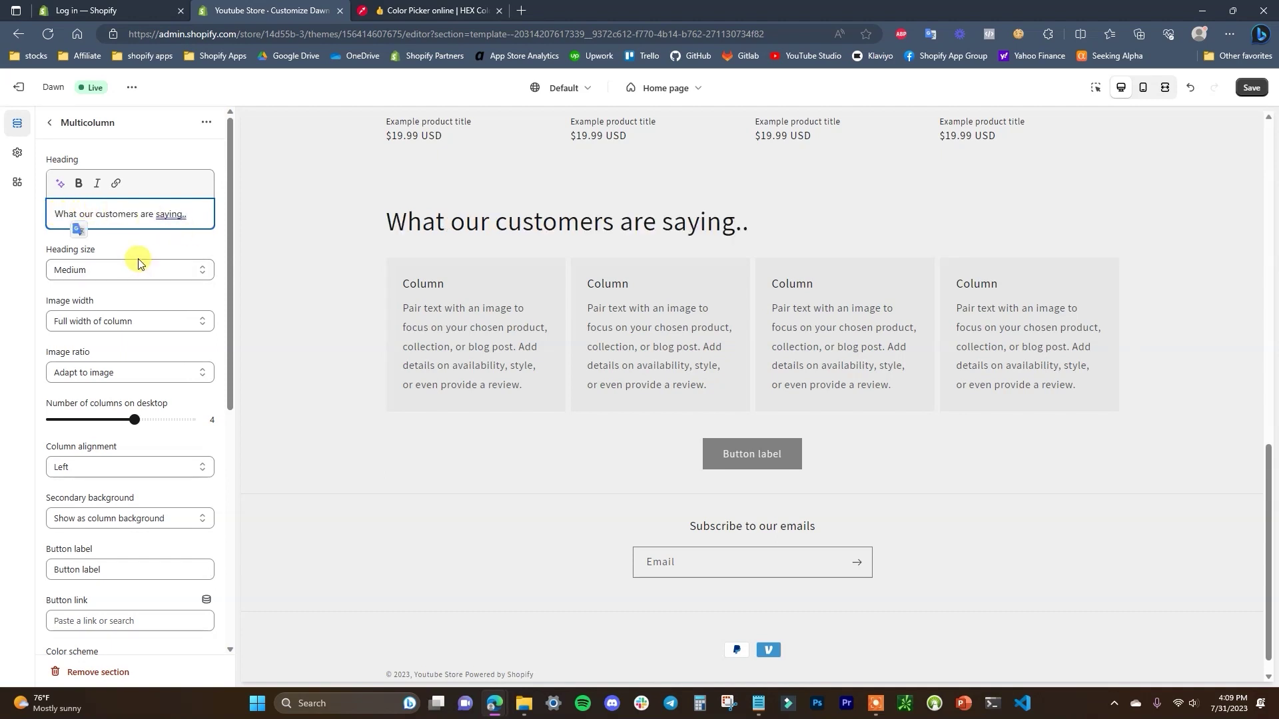
# - Set the Multicolumn section's heading size to Small and clear its button label
pyautogui.click(137, 270)
pyautogui.click(109, 280)
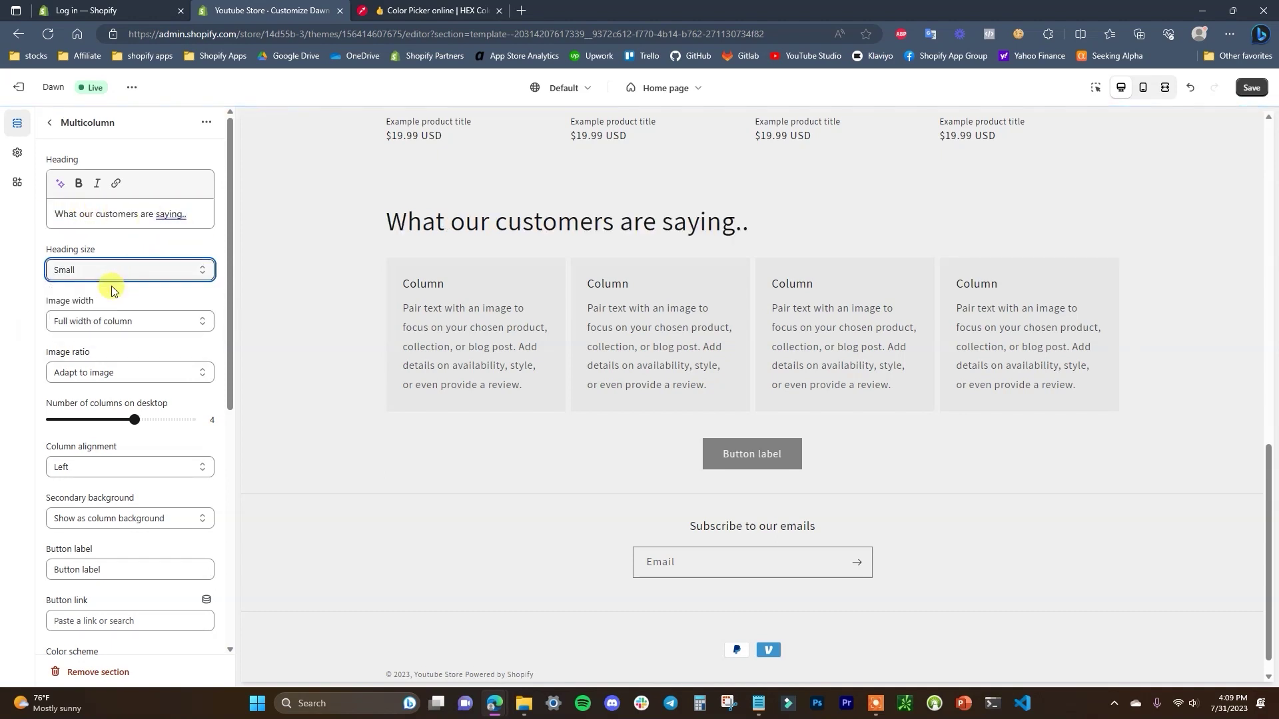
pyautogui.scroll(-1, 158, 471)
pyautogui.moveTo(114, 486); pyautogui.dragTo(29, 491)
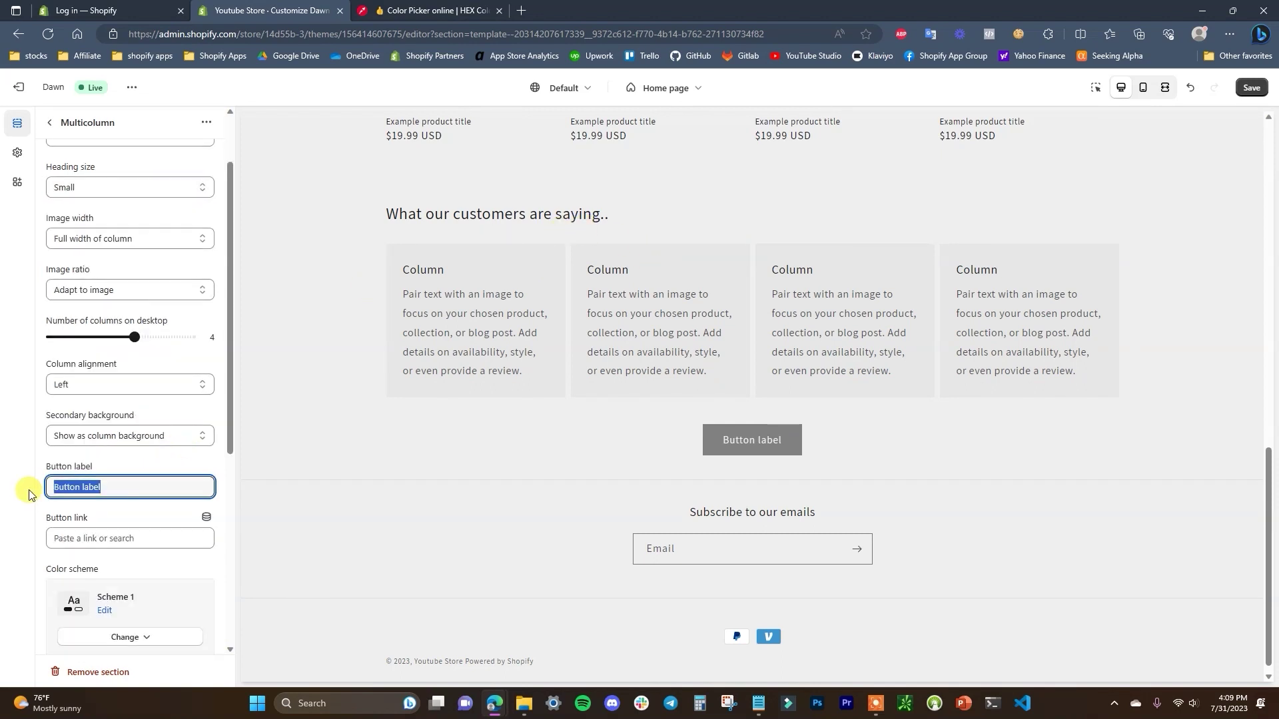
pyautogui.press('BackSpace')
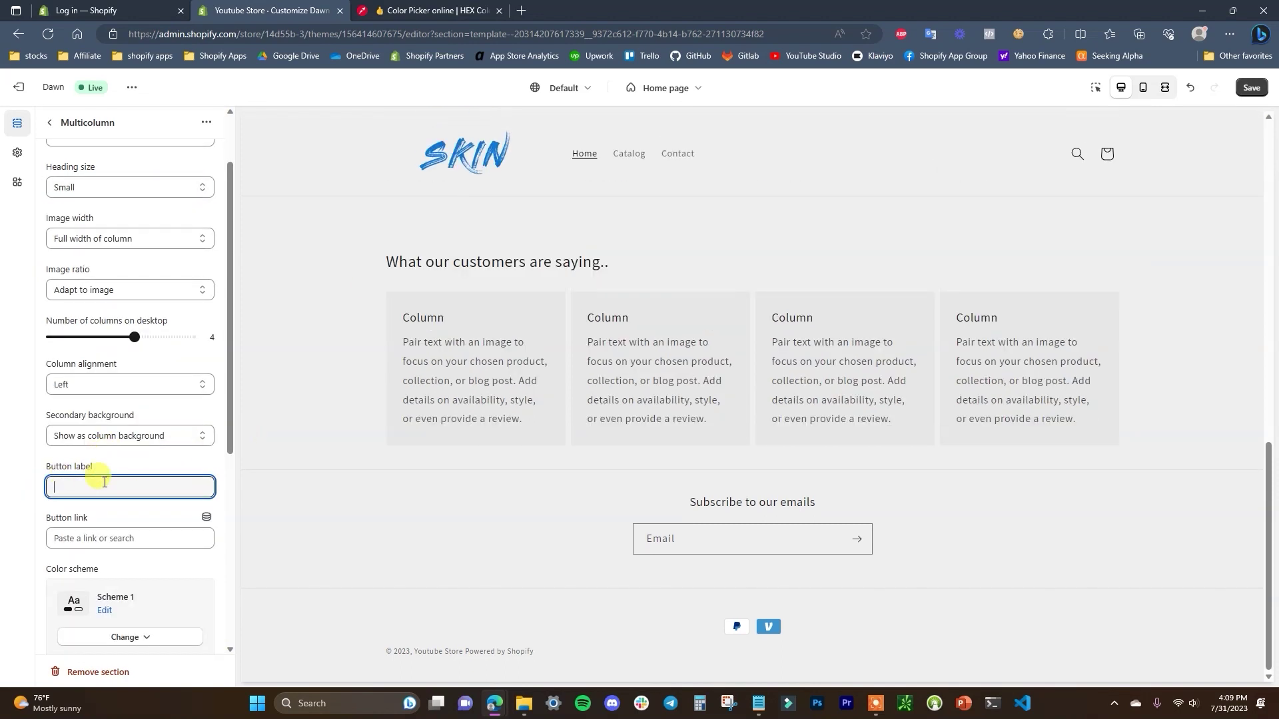
pyautogui.click(146, 463)
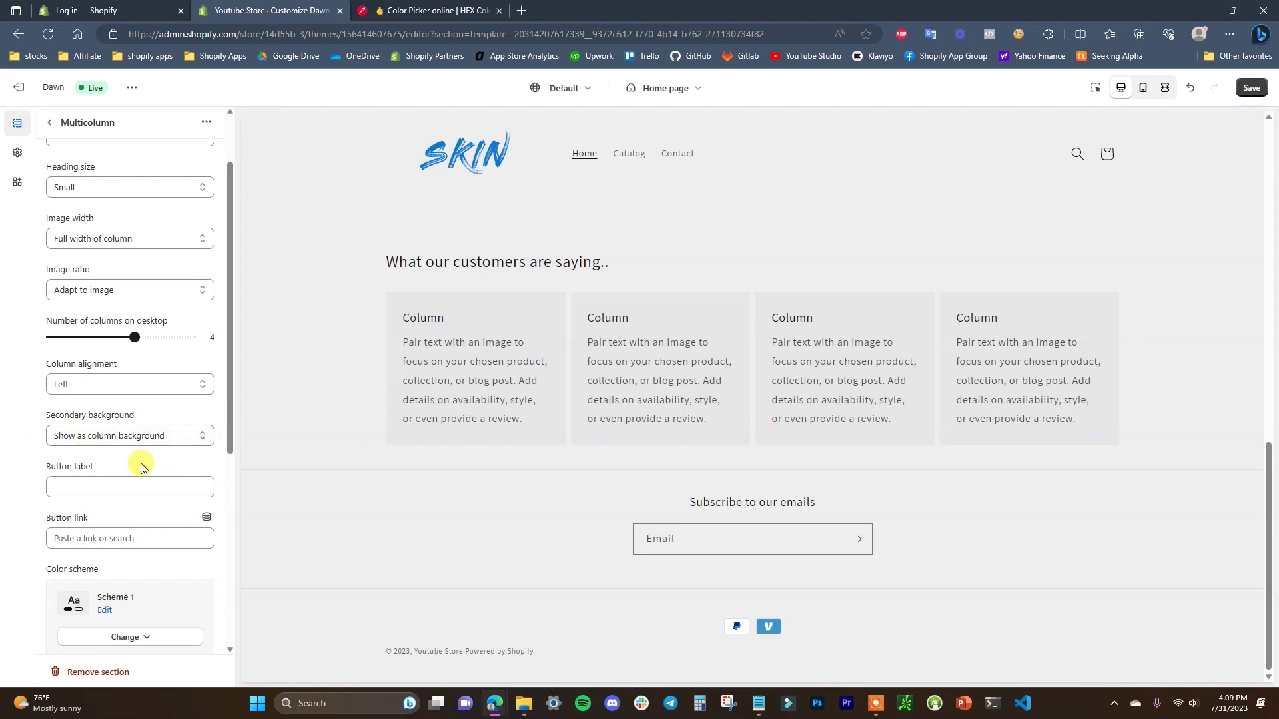
pyautogui.scroll(2, 100, 497)
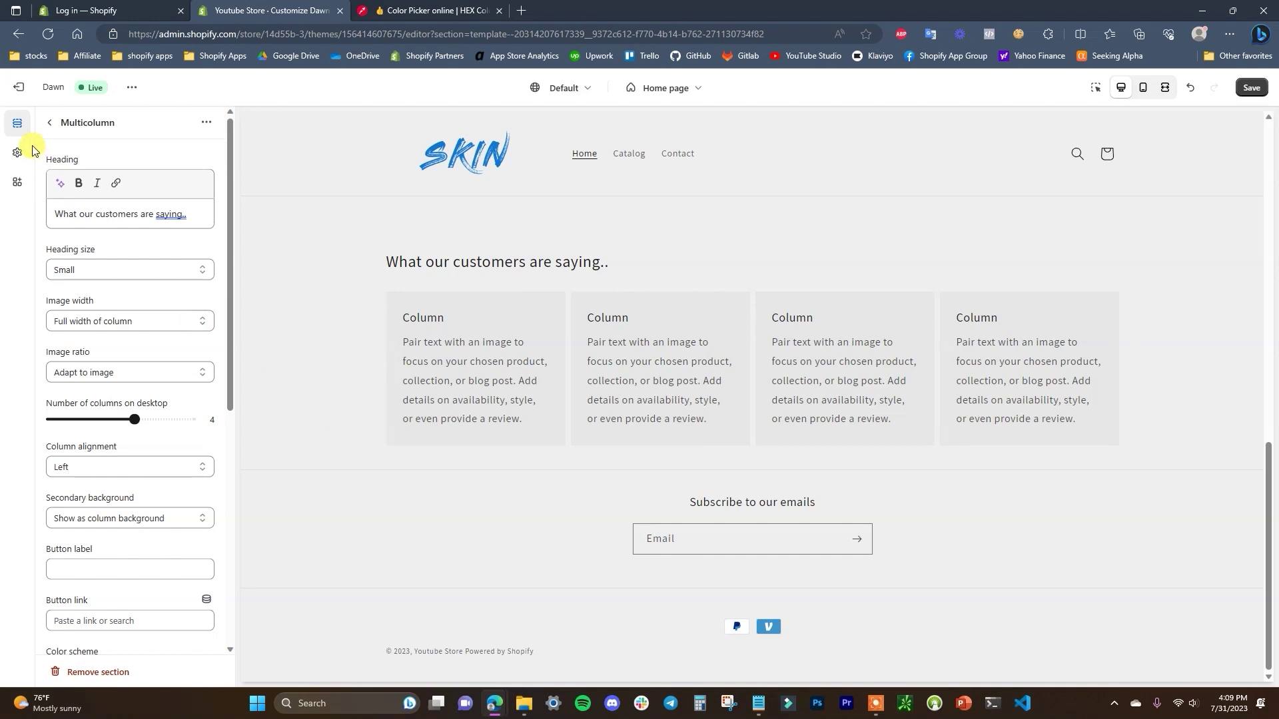
pyautogui.click(49, 122)
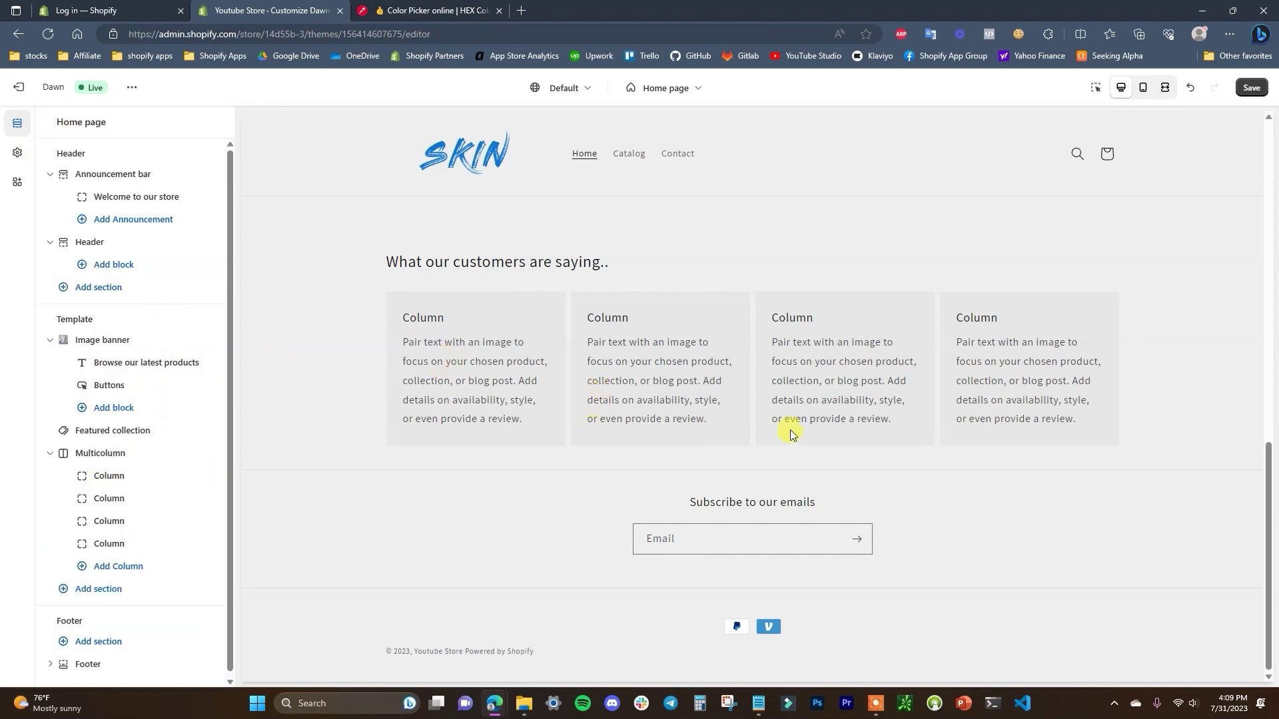
pyautogui.click(106, 453)
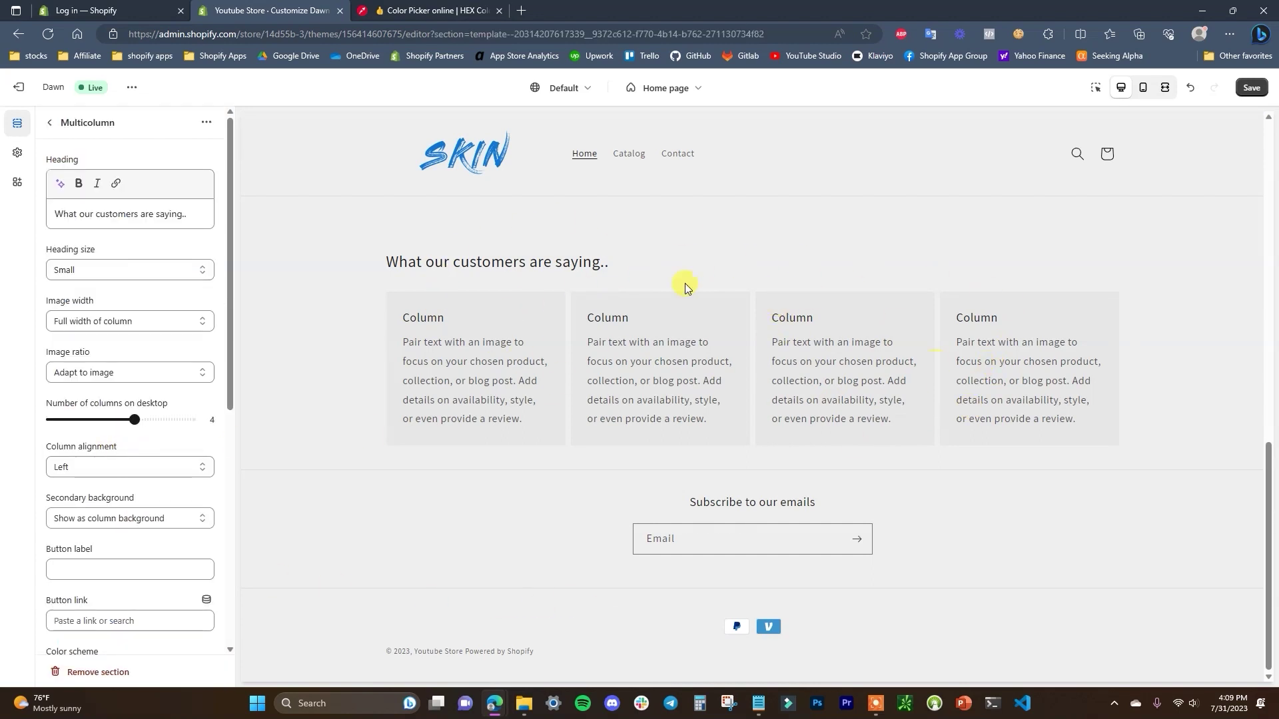
pyautogui.click(50, 123)
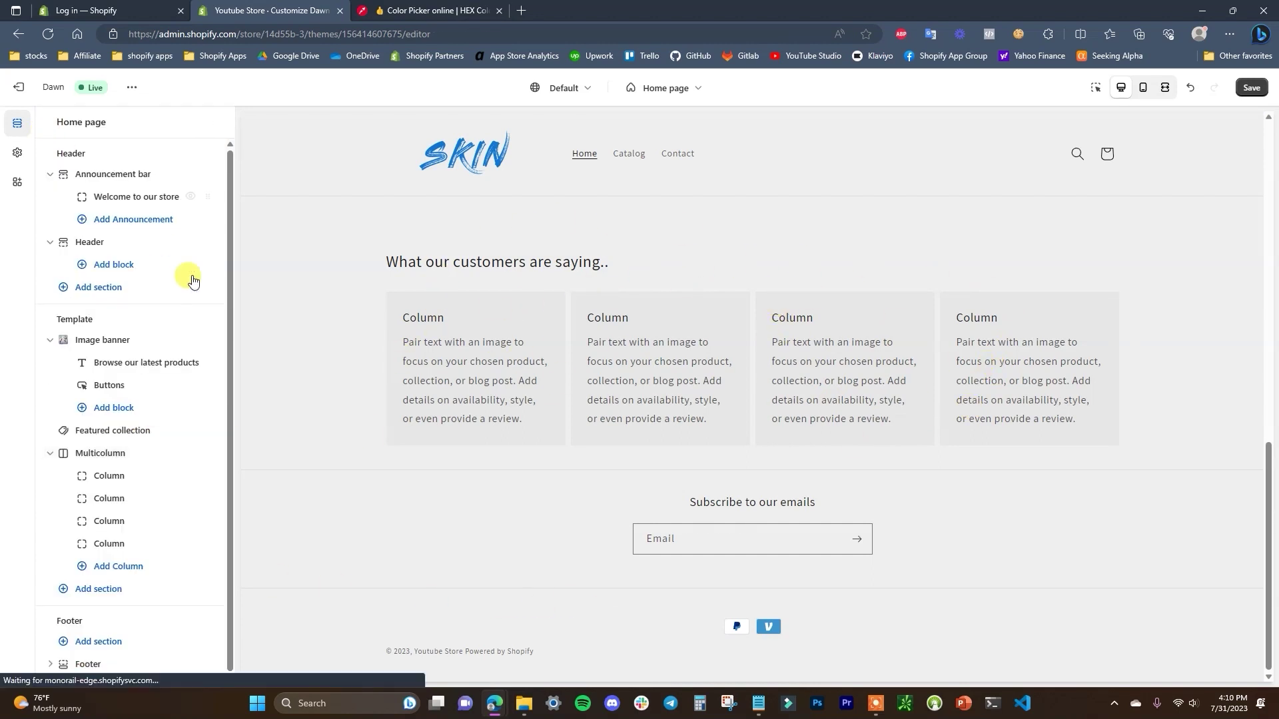
# - Enter a customer's first name as the first column's heading and "Lightweight and hydrating. Perfect for daily use" in quotation marks as its description
pyautogui.click(112, 500)
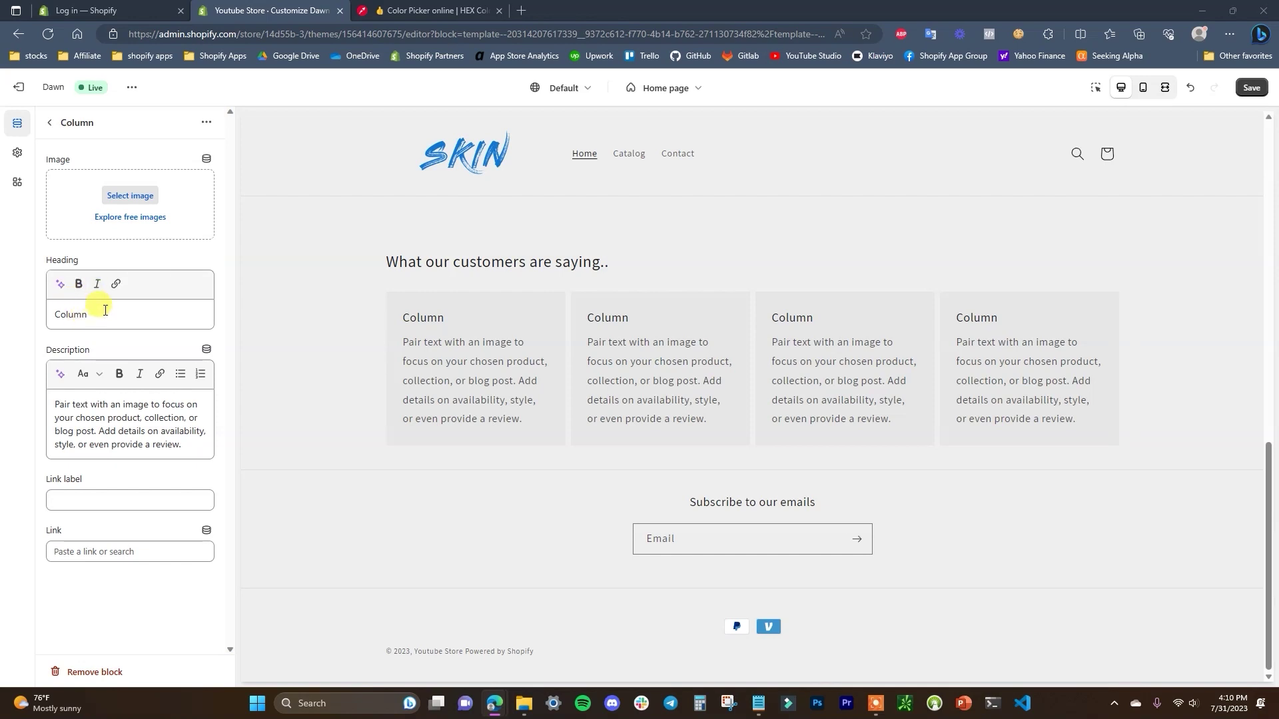
pyautogui.moveTo(94, 313); pyautogui.dragTo(36, 327)
pyautogui.write('Mark')
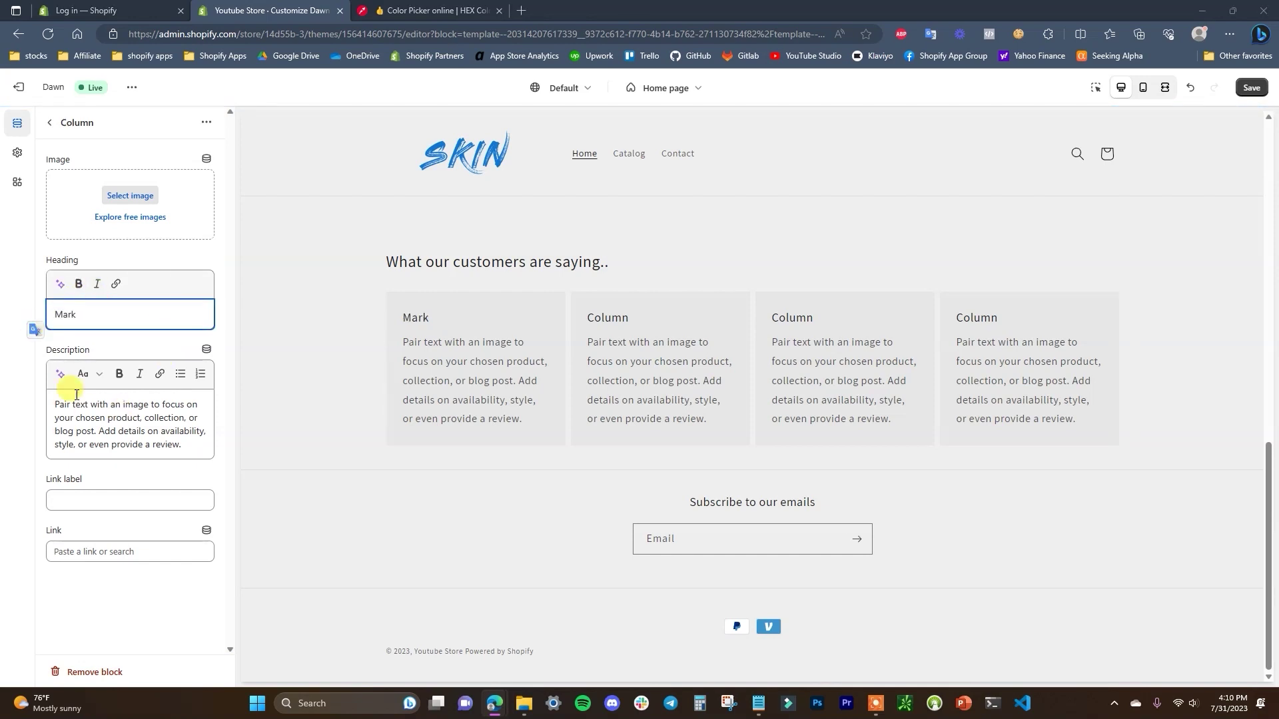
pyautogui.moveTo(194, 448); pyautogui.dragTo(14, 418)
pyautogui.write('"Lightweight and hydrating. Perfect for daily use"')
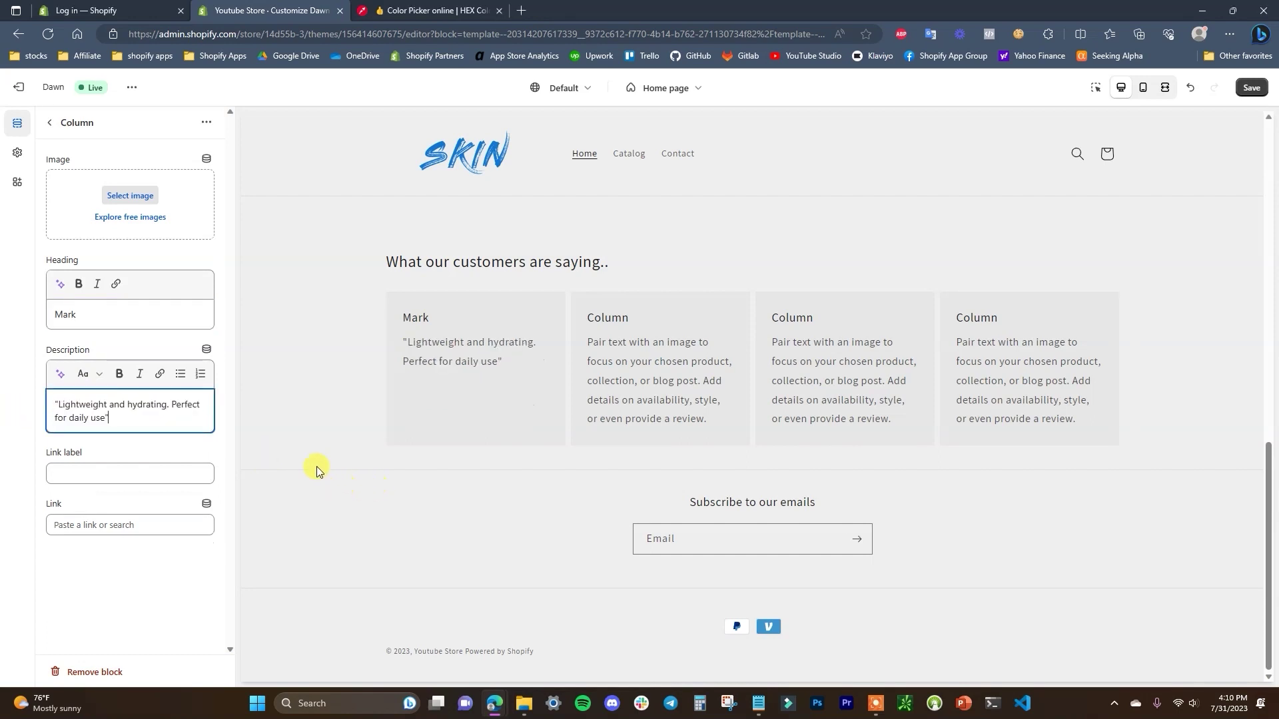
# - Set the five-star rating PNG as the first review column's image and return to the section list
pyautogui.click(137, 197)
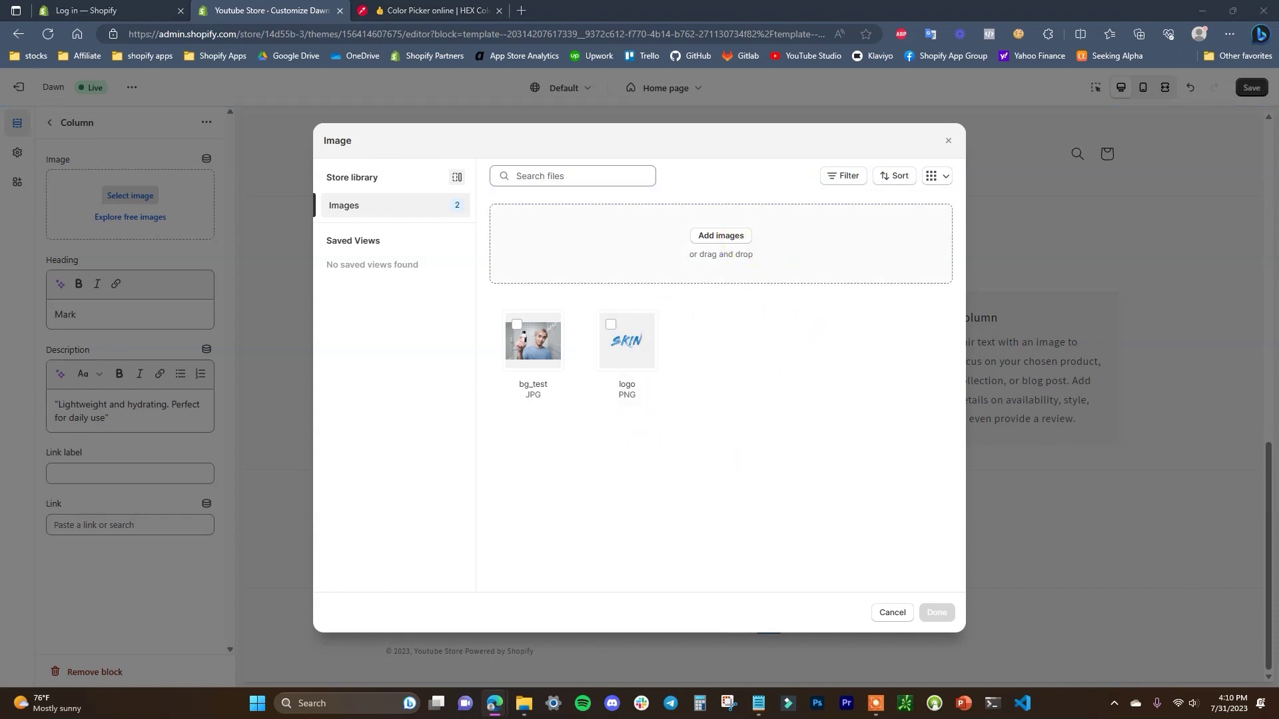
pyautogui.click(937, 612)
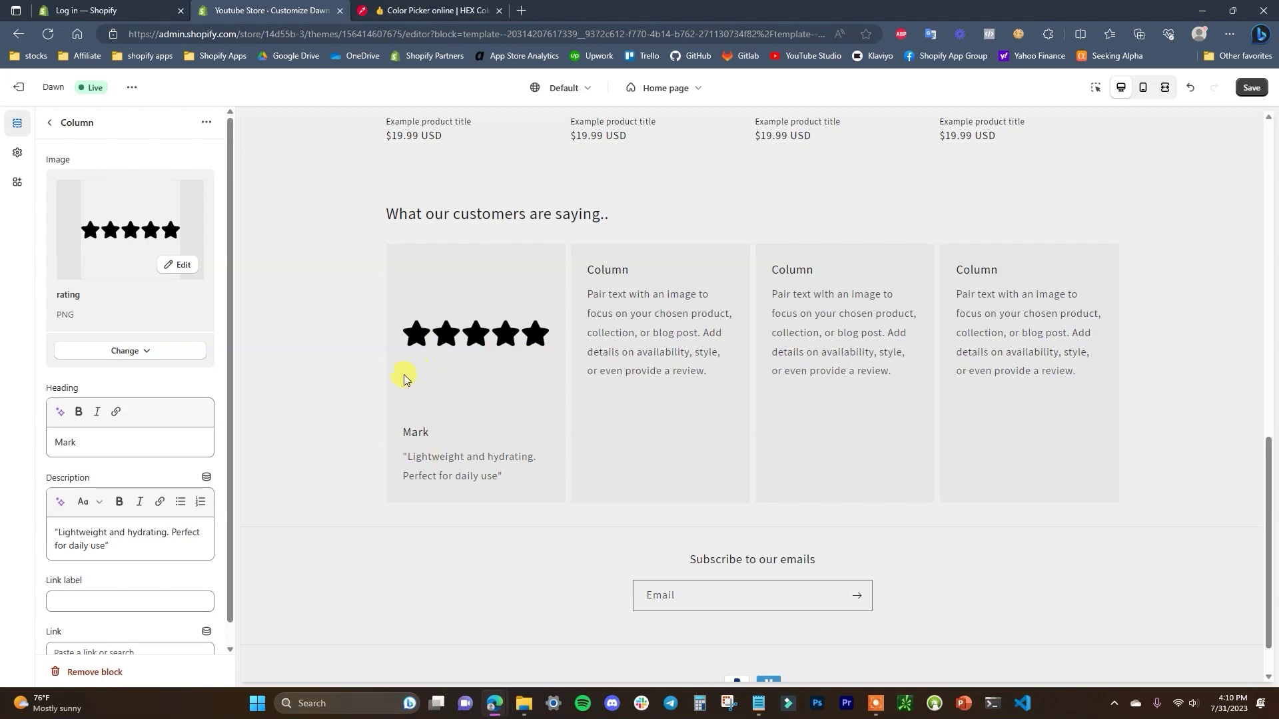
pyautogui.click(51, 124)
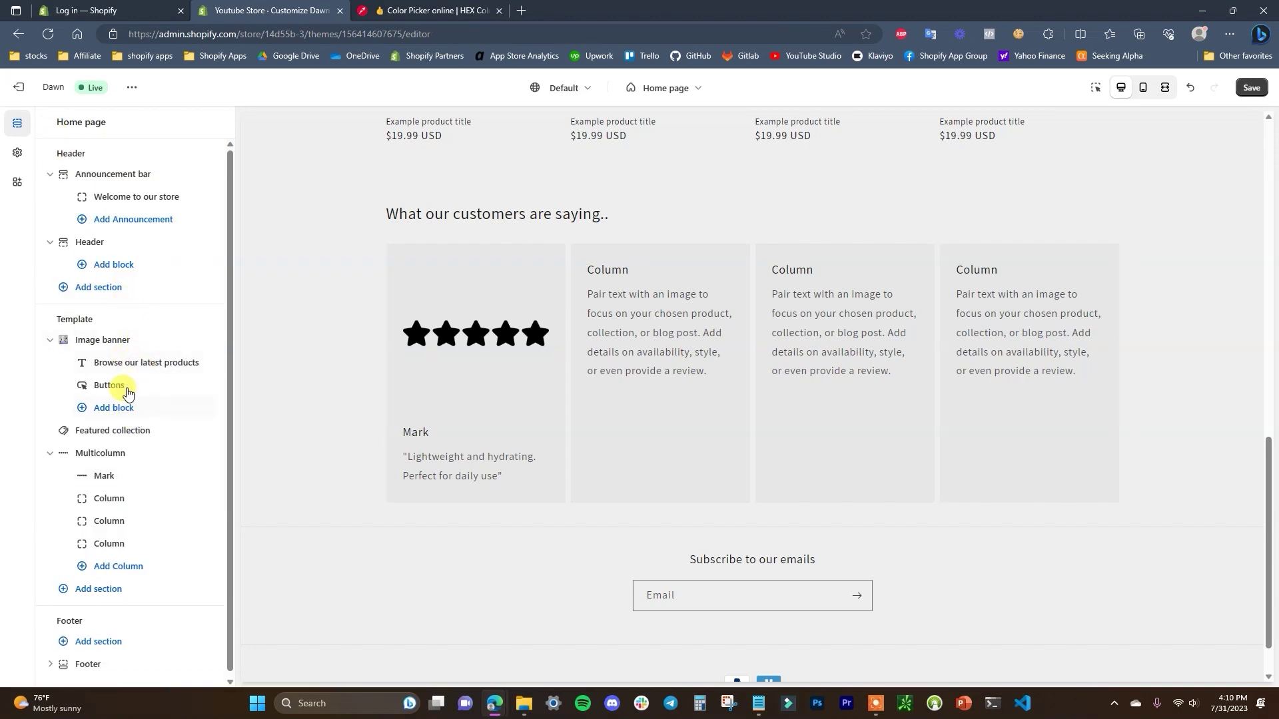
# - Set the Multicolumn section's image ratio to Square and its image width to Half width of column
pyautogui.click(133, 455)
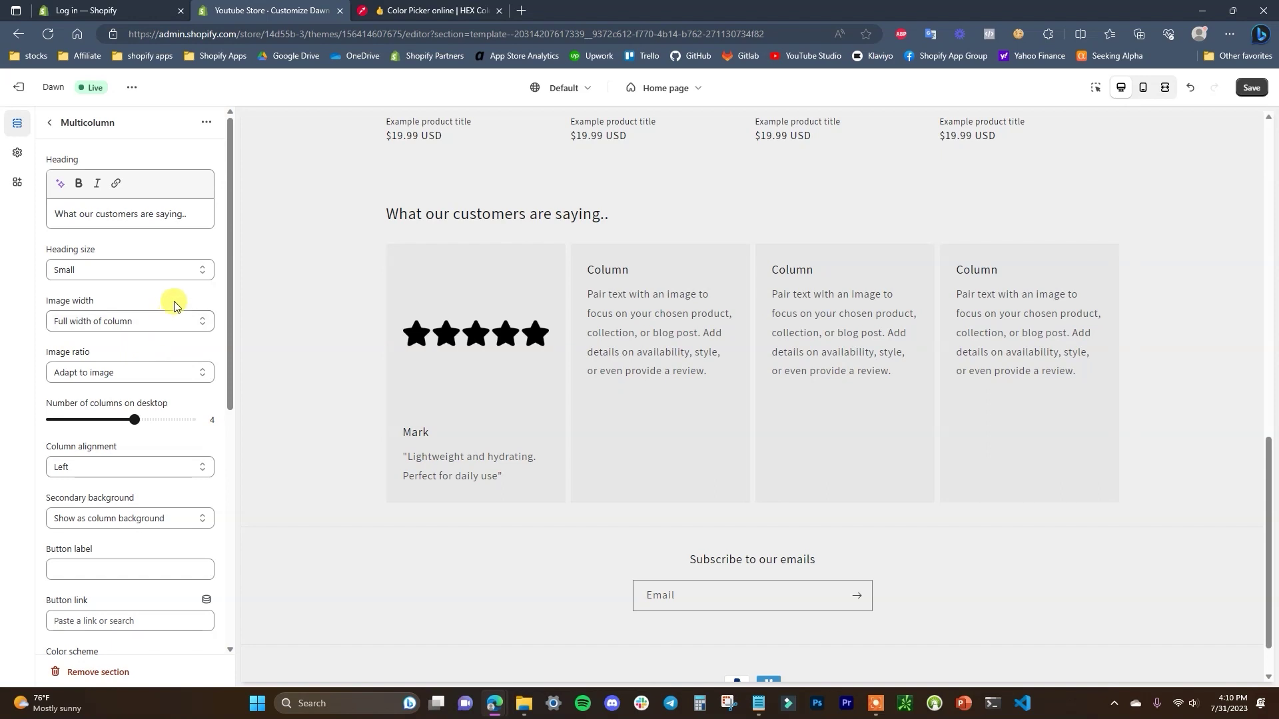
pyautogui.click(196, 372)
pyautogui.click(153, 405)
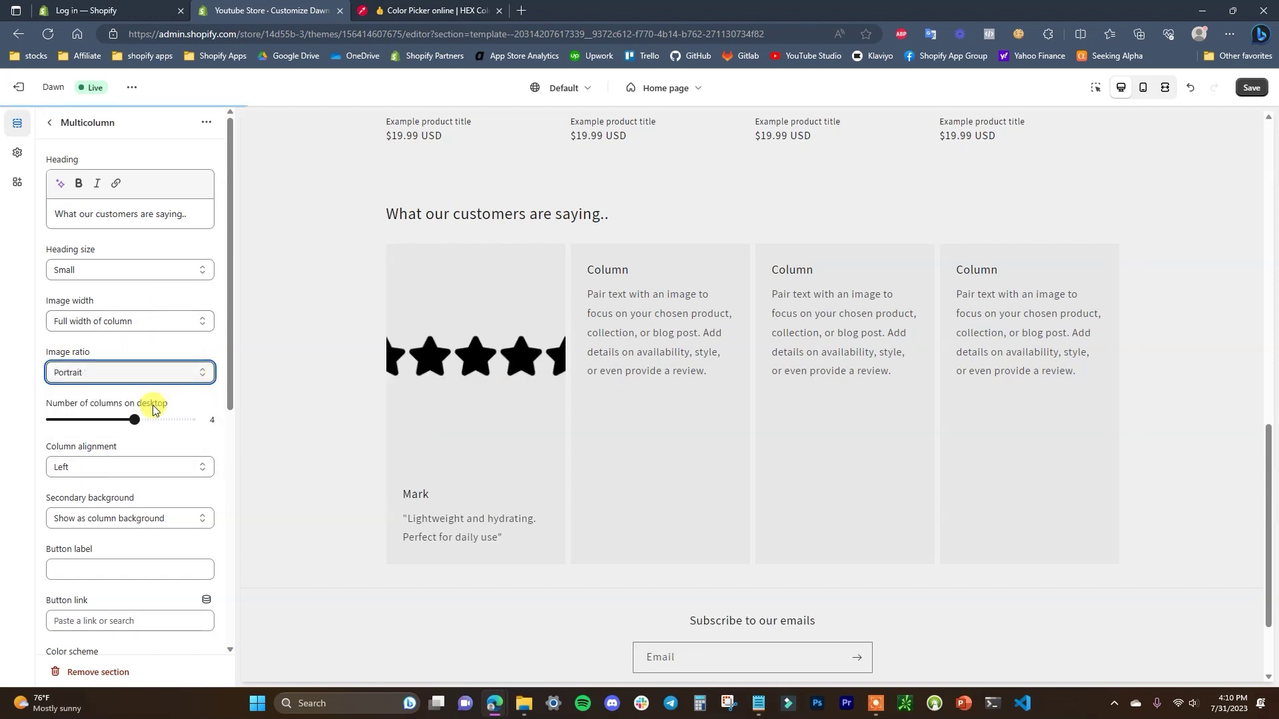
pyautogui.click(182, 372)
pyautogui.click(182, 376)
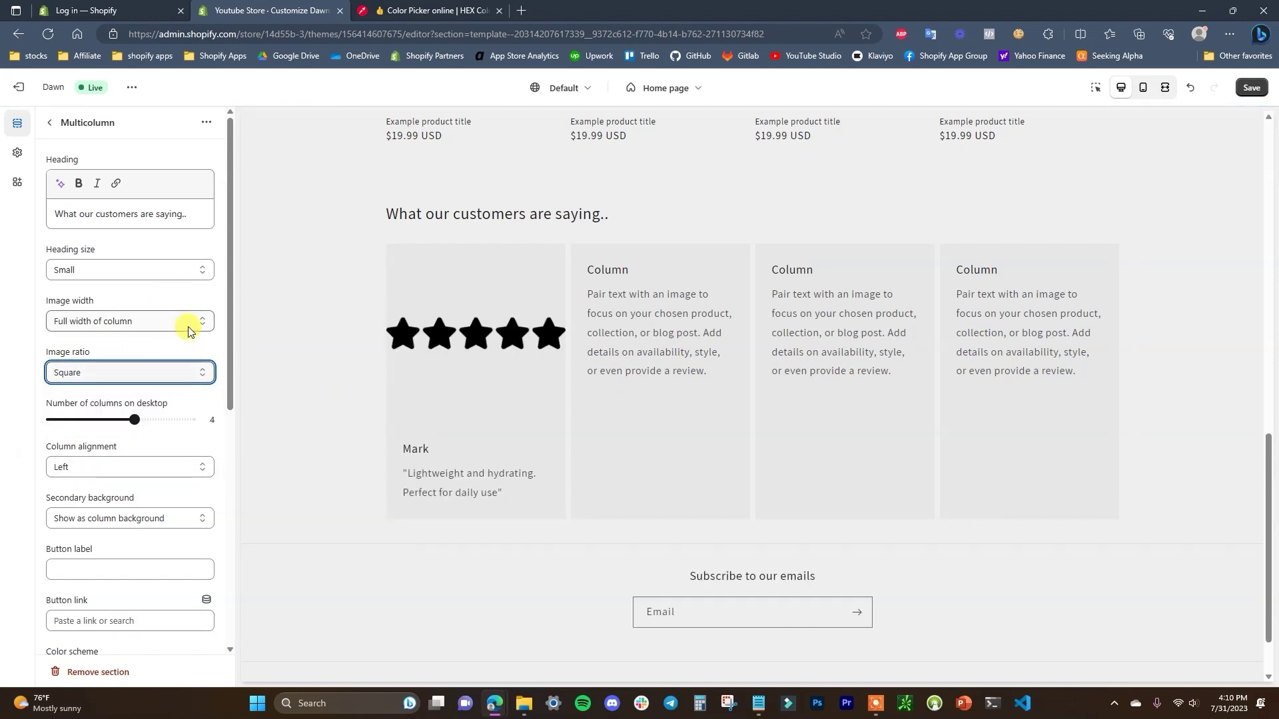
pyautogui.click(182, 322)
pyautogui.click(170, 352)
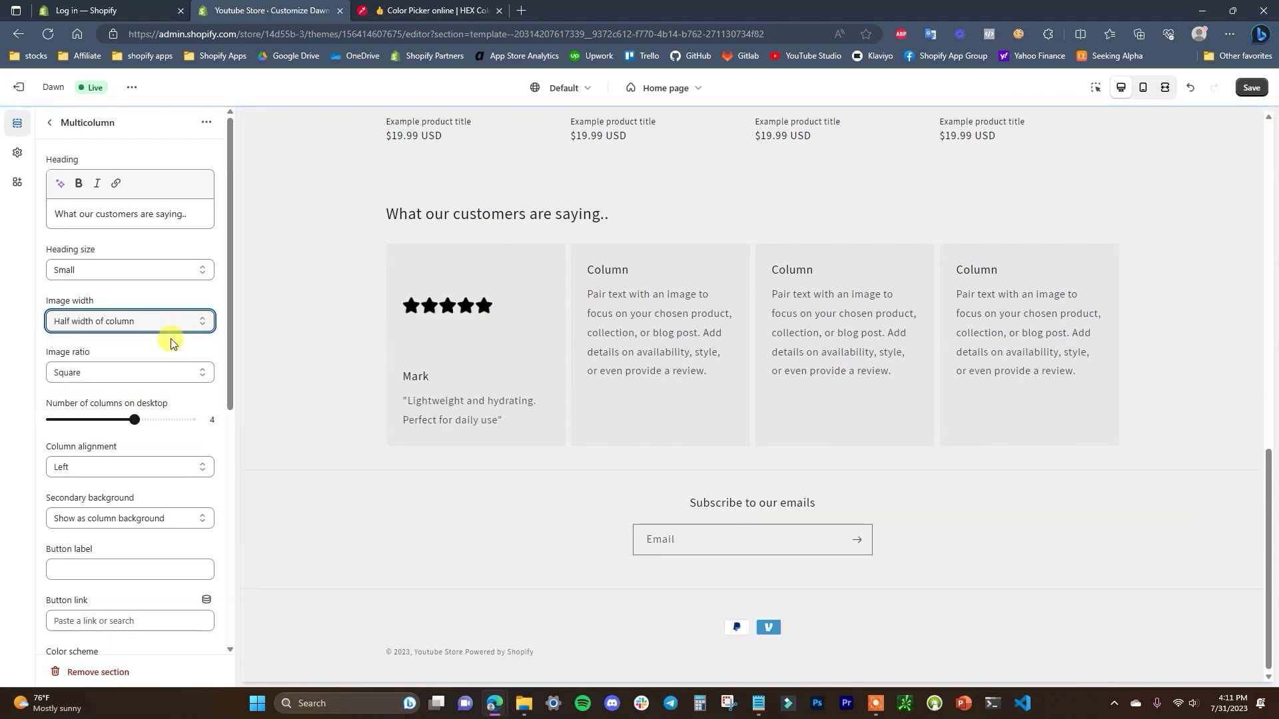
pyautogui.click(191, 323)
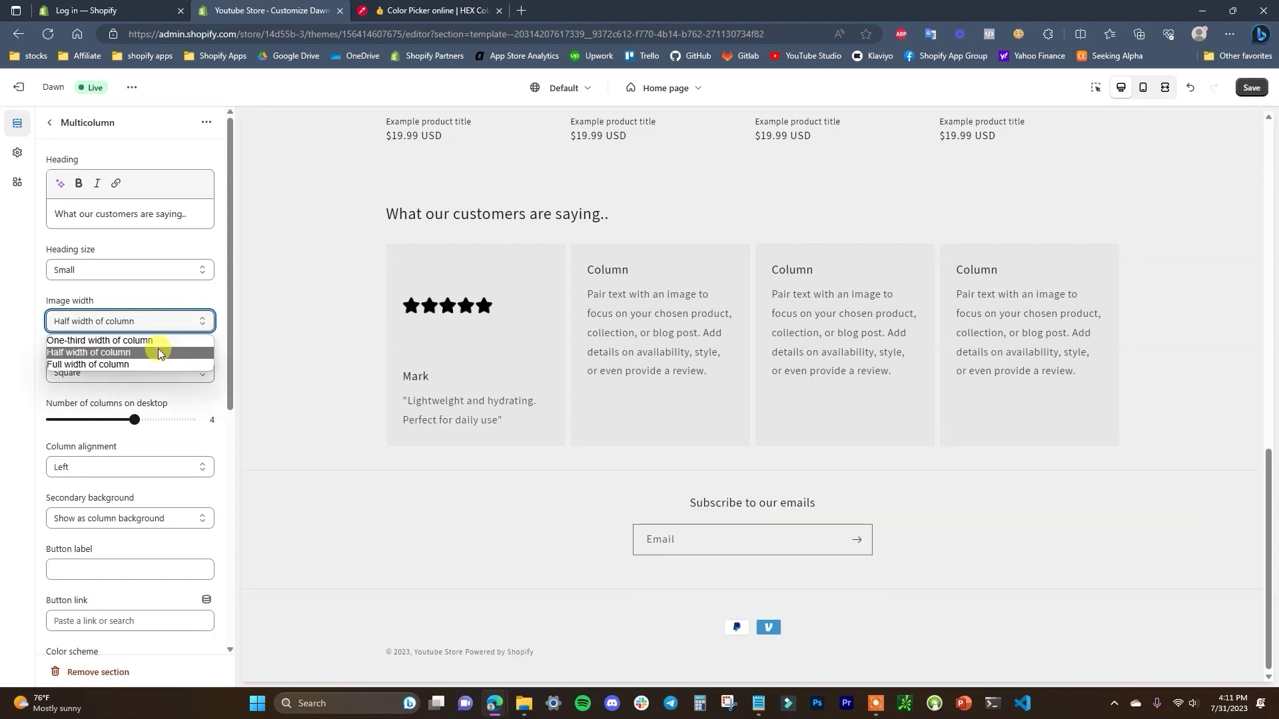
pyautogui.click(158, 349)
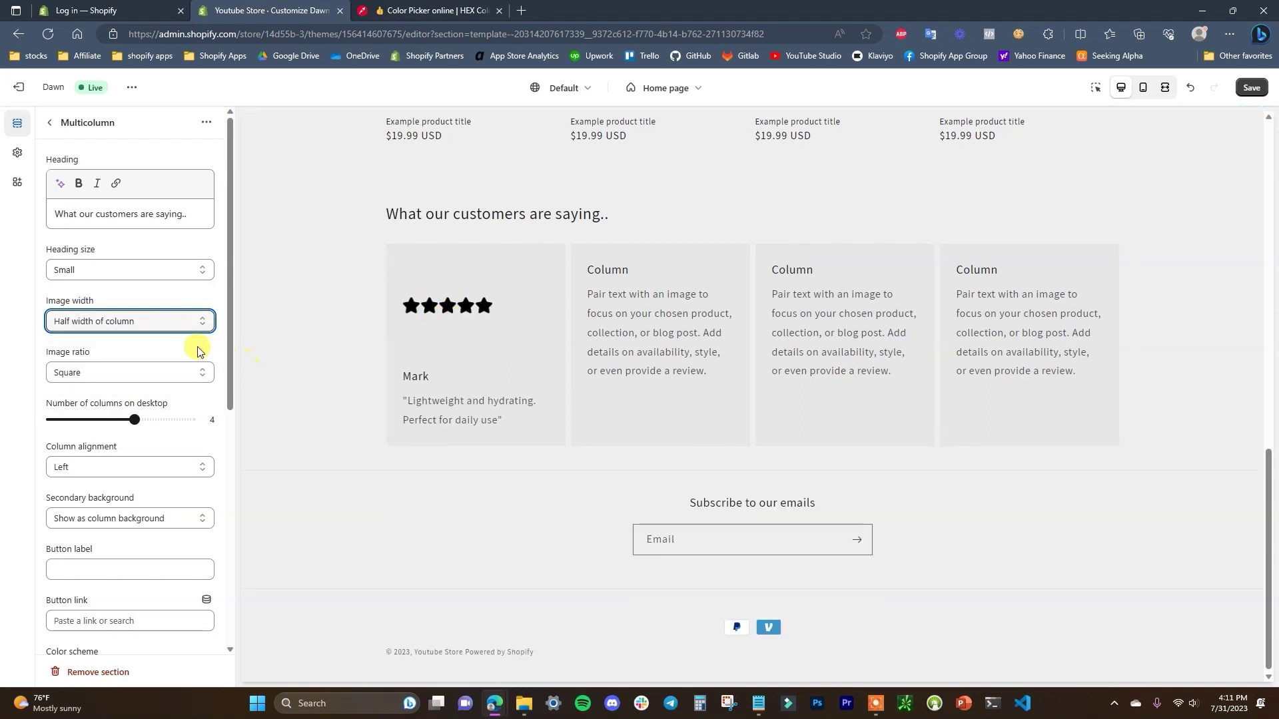
# - Set the Multicolumn section's column alignment to Center and its secondary background to None
pyautogui.scroll(-1, 189, 349)
pyautogui.click(194, 384)
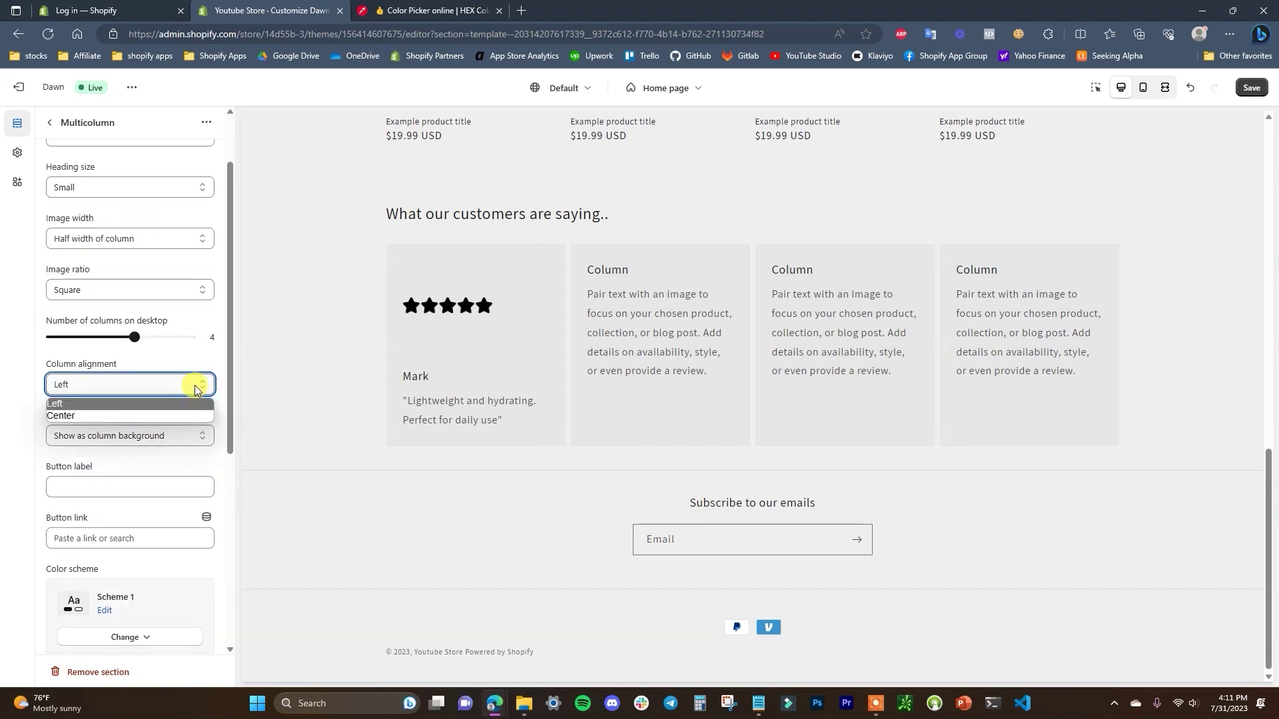
pyautogui.click(153, 415)
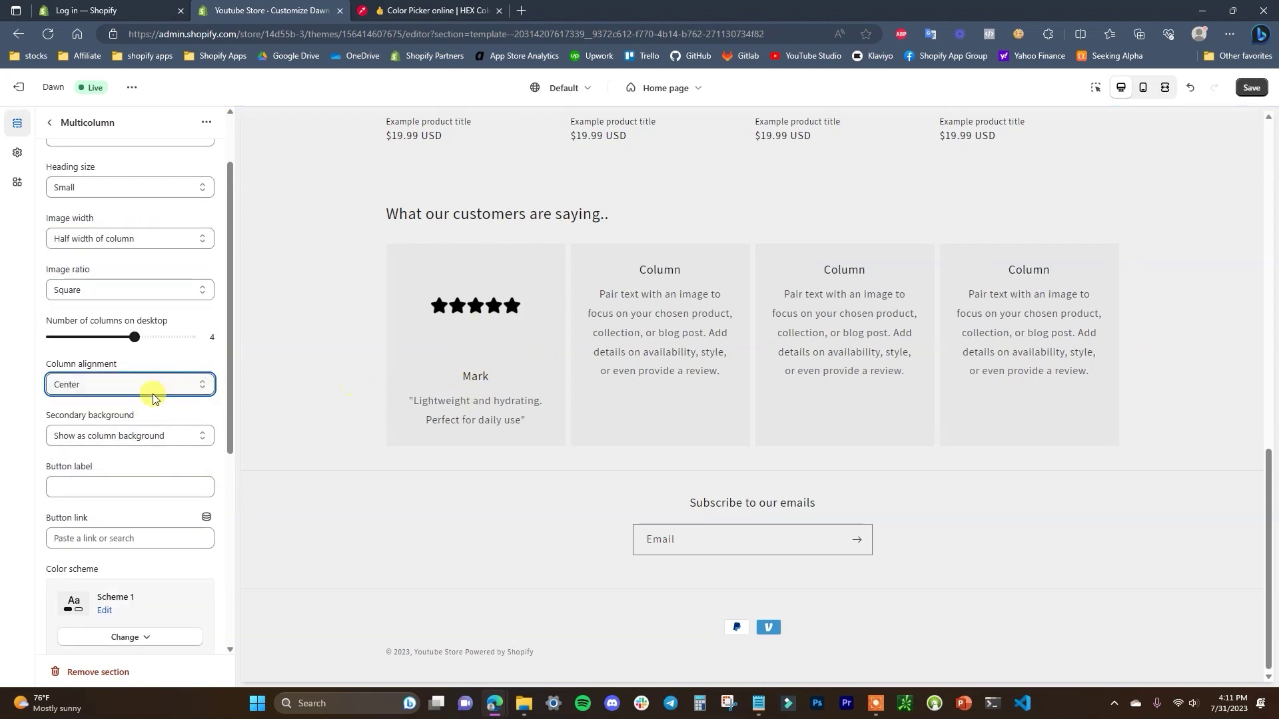
pyautogui.click(164, 436)
pyautogui.click(166, 451)
pyautogui.click(136, 439)
pyautogui.click(138, 464)
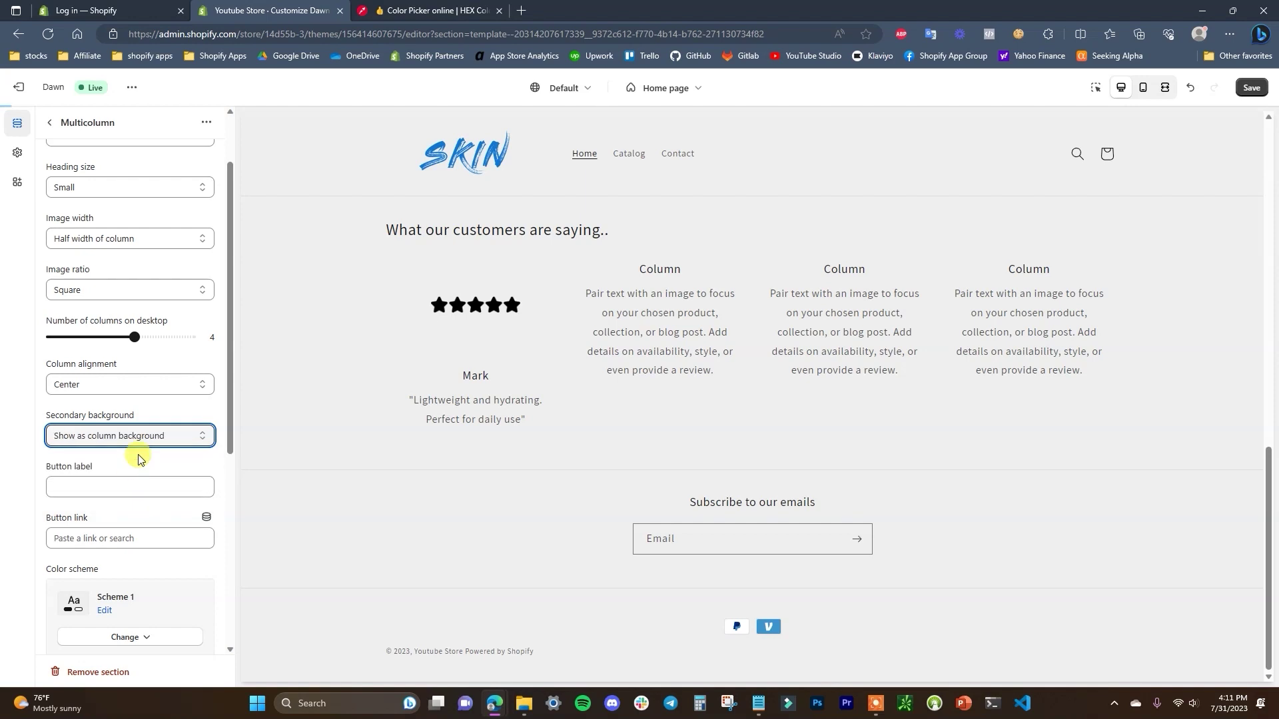
pyautogui.click(138, 440)
pyautogui.click(137, 452)
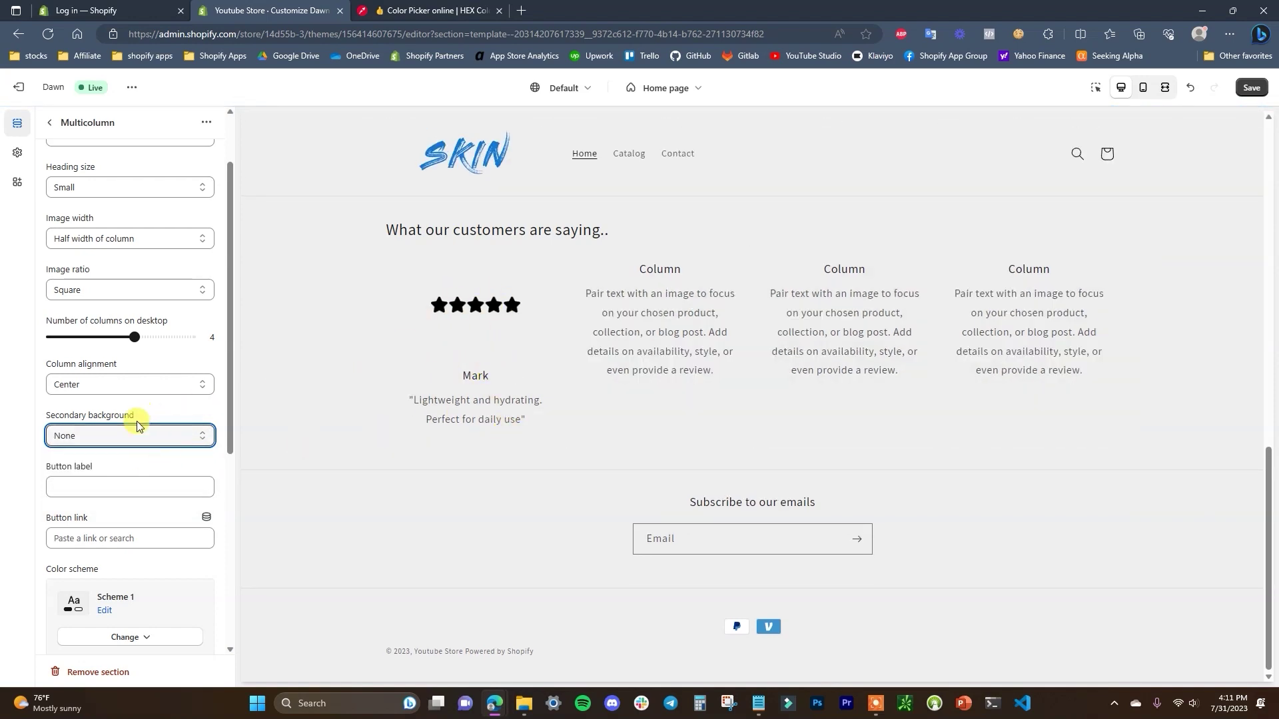
# - Return to the home page section list and open the second column of the Multicolumn section
pyautogui.scroll(1, 176, 445)
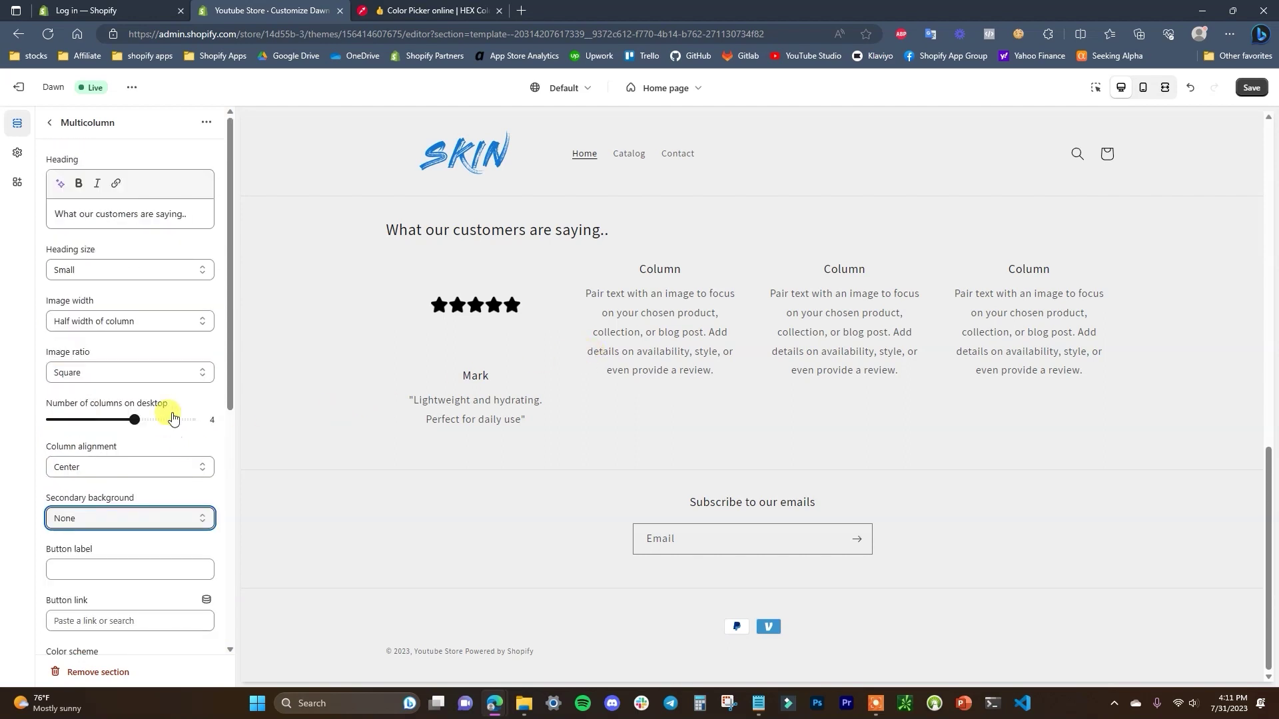
pyautogui.click(50, 123)
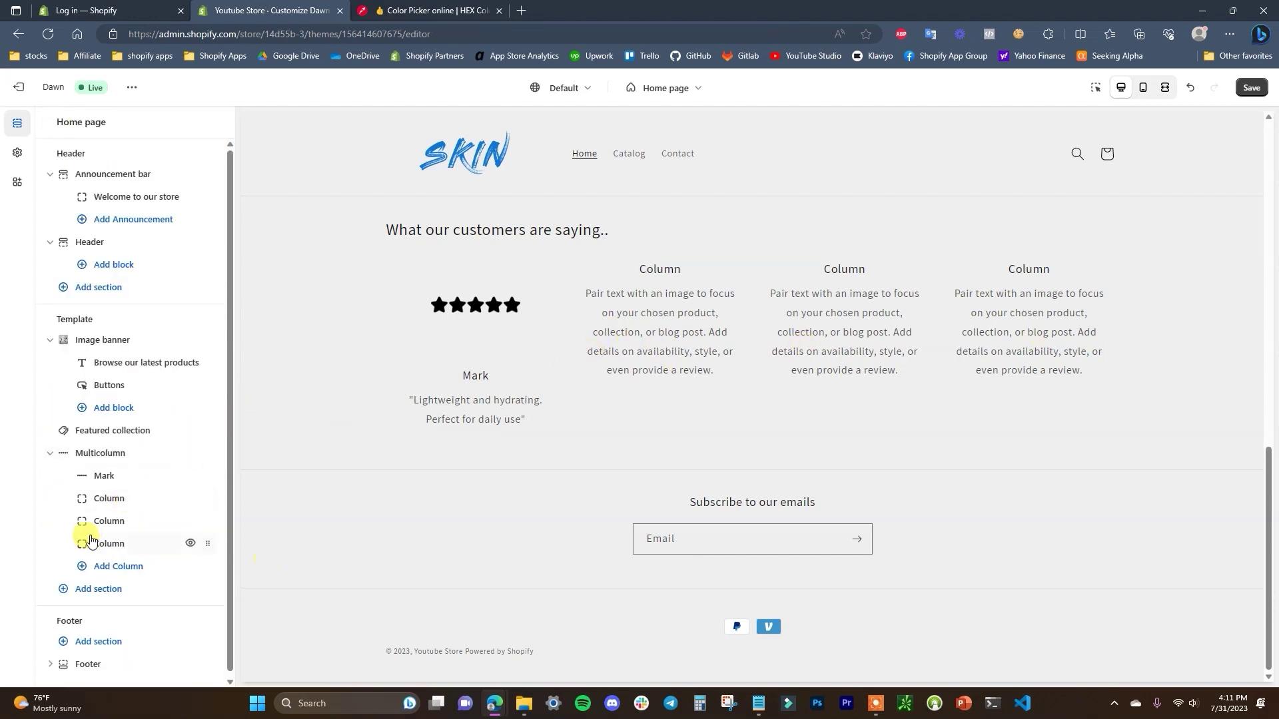
pyautogui.click(148, 498)
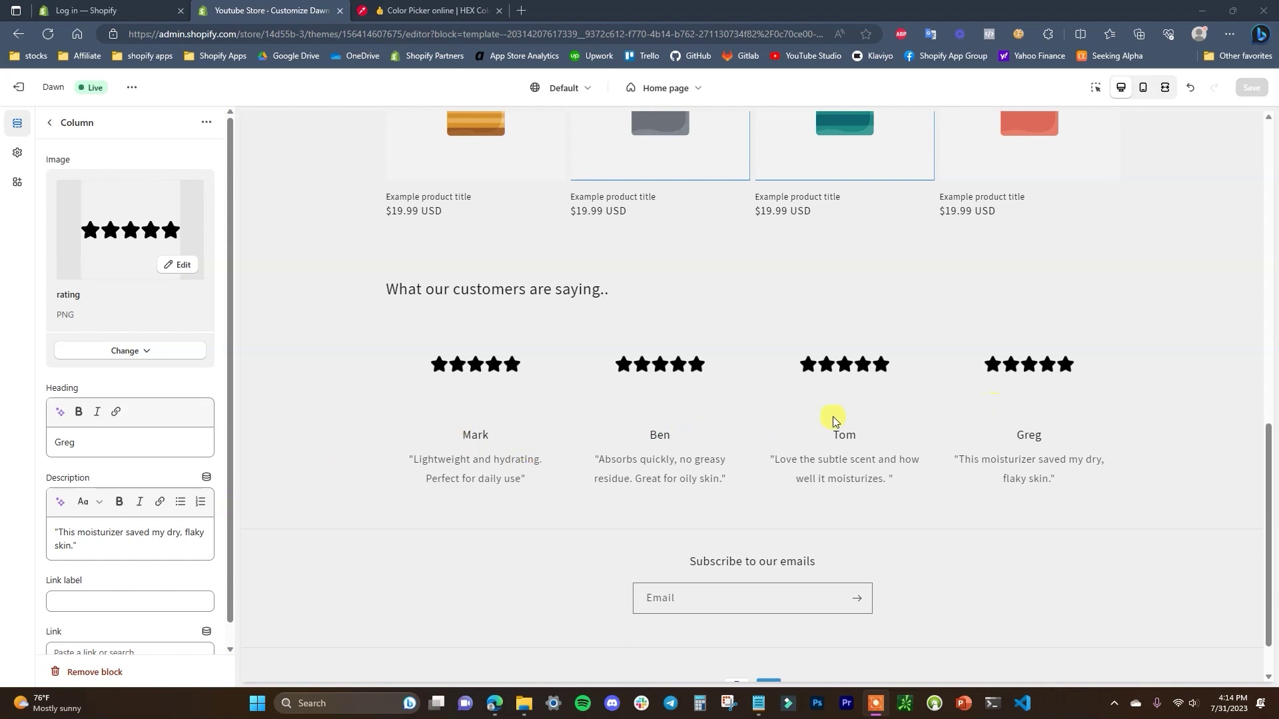
# - Return to the home page section list and add an Image with text section below the Multicolumn section
pyautogui.scroll(1, 986, 457)
pyautogui.scroll(-1, 733, 400)
pyautogui.click(49, 123)
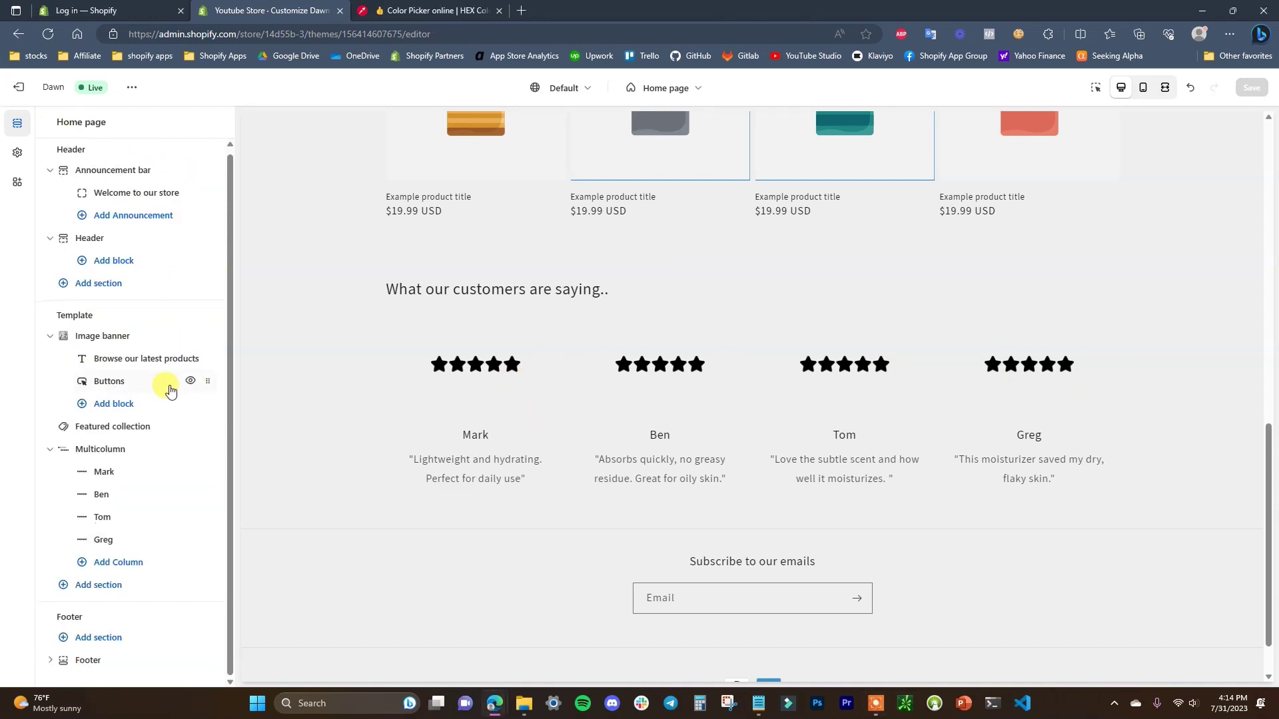
pyautogui.click(163, 581)
pyautogui.scroll(-1, 300, 507)
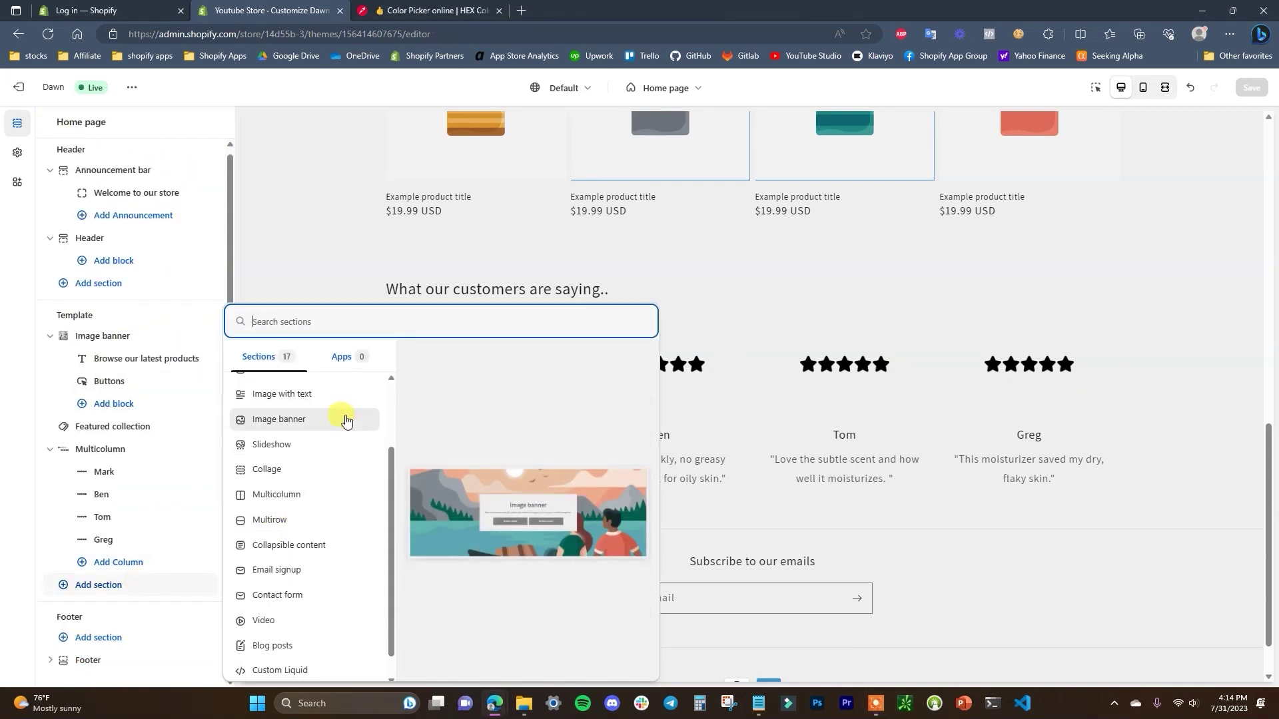
pyautogui.scroll(2, 314, 430)
pyautogui.press('Escape')
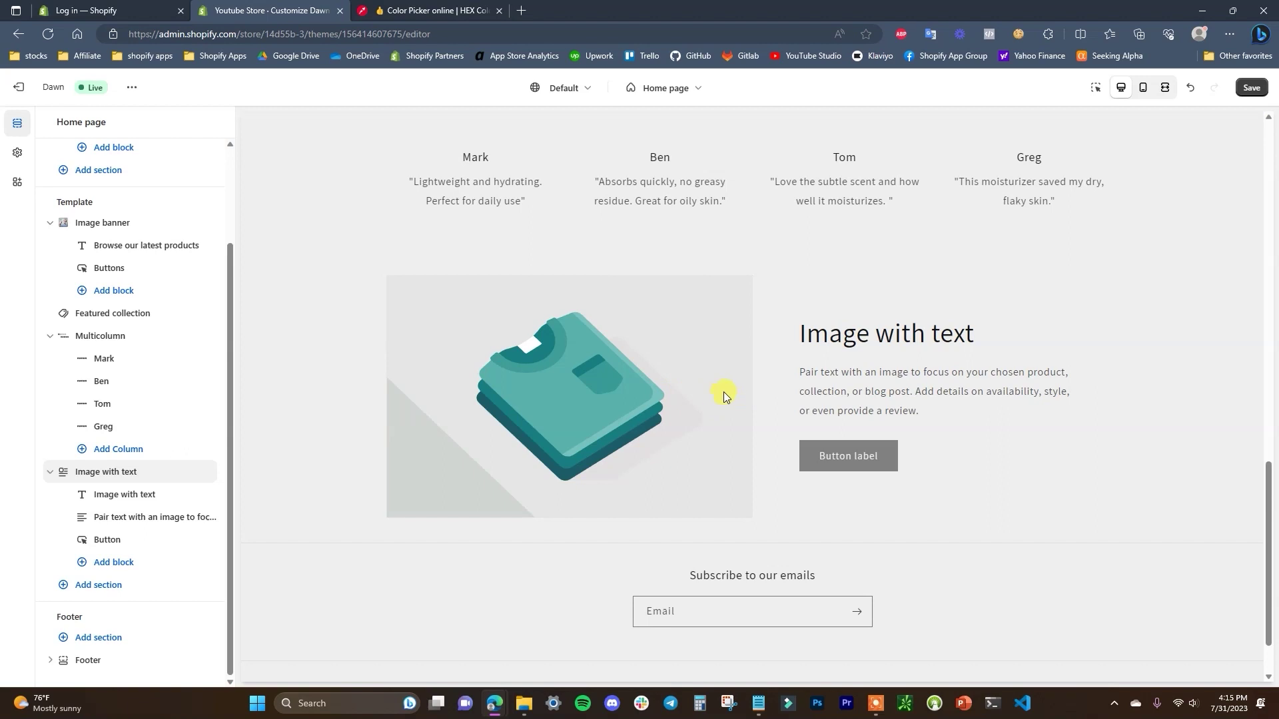
pyautogui.click(713, 481)
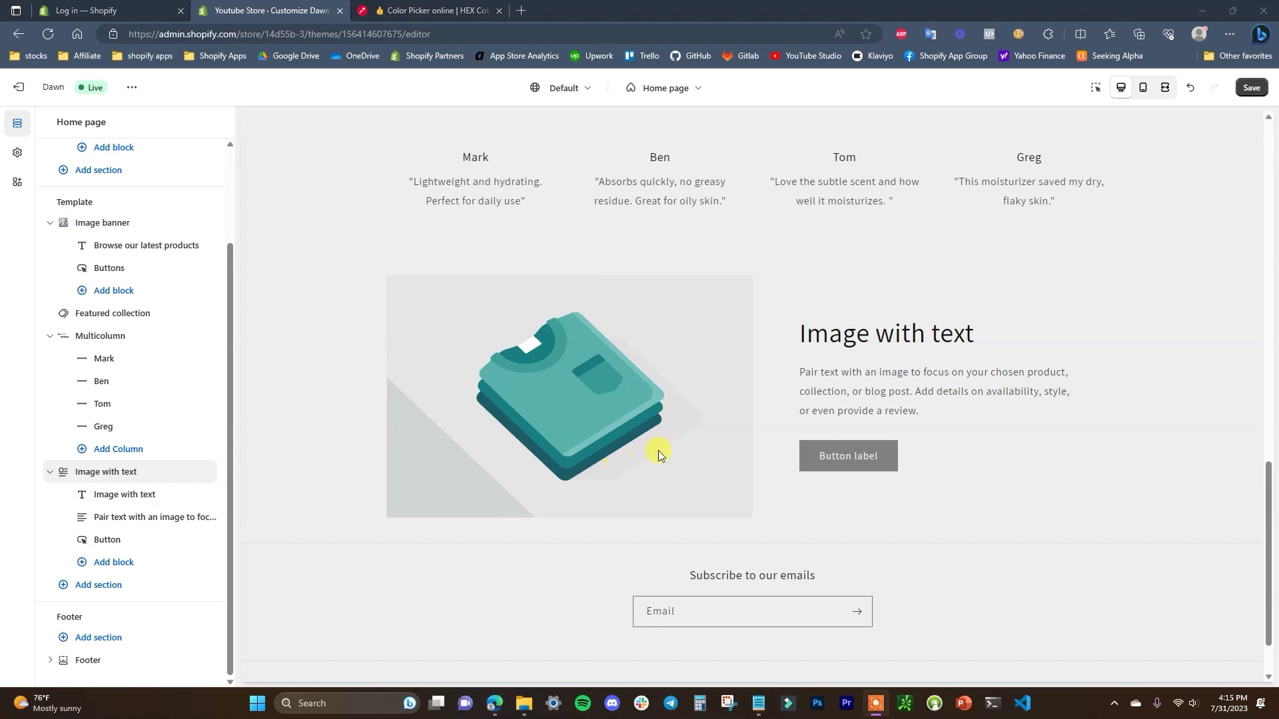
pyautogui.scroll(-1, 670, 450)
pyautogui.scroll(1, 581, 391)
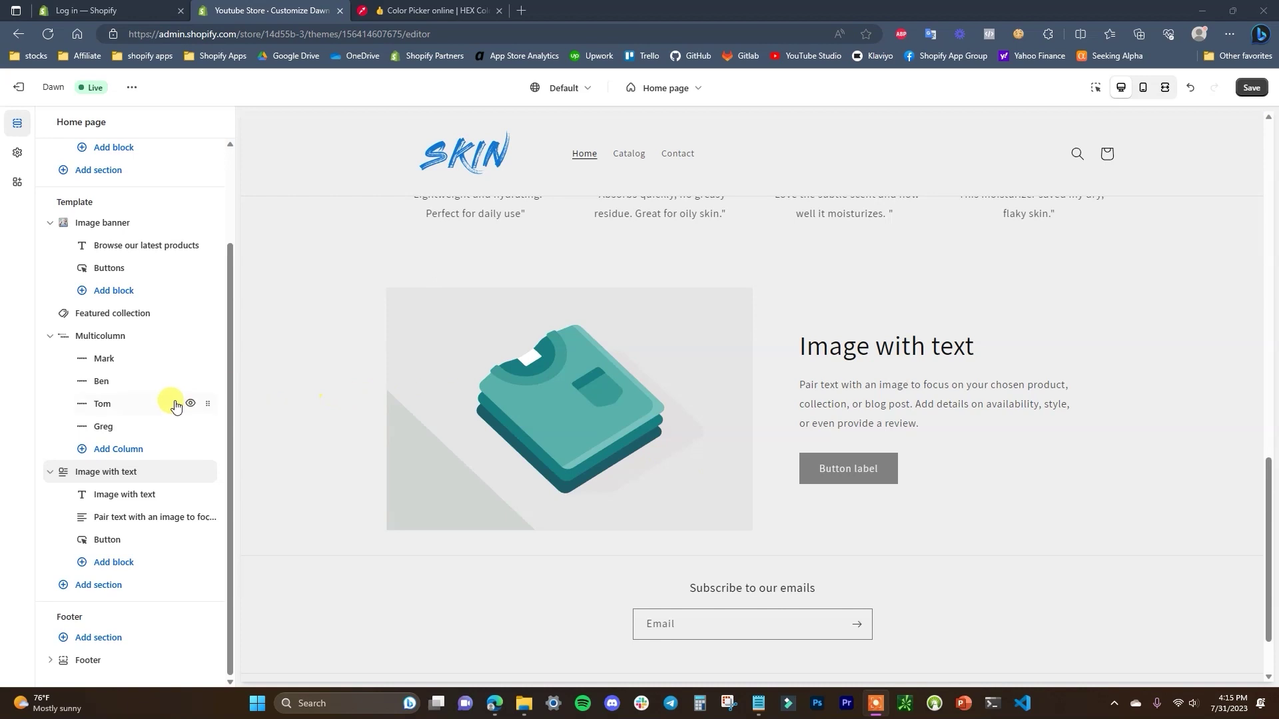
# - Upload the cleanser_white_bg JPG as the image of the Image with text section
pyautogui.click(135, 474)
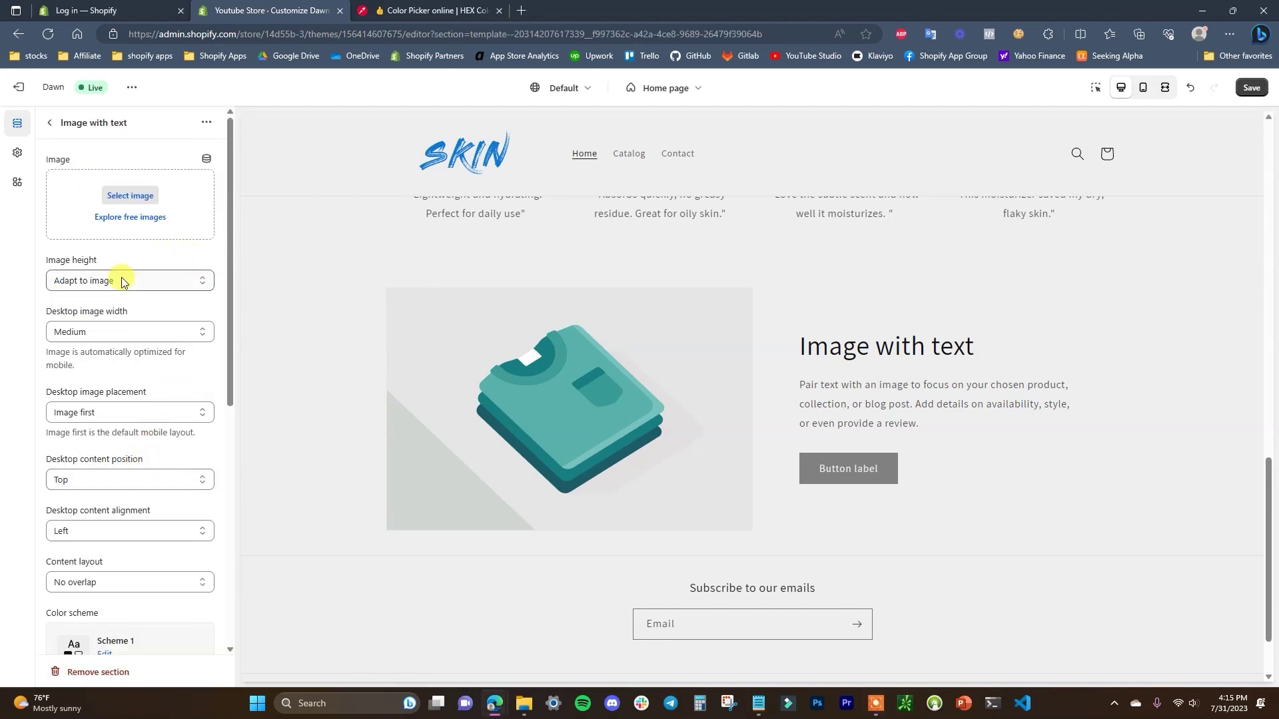
pyautogui.click(130, 195)
pyautogui.click(731, 237)
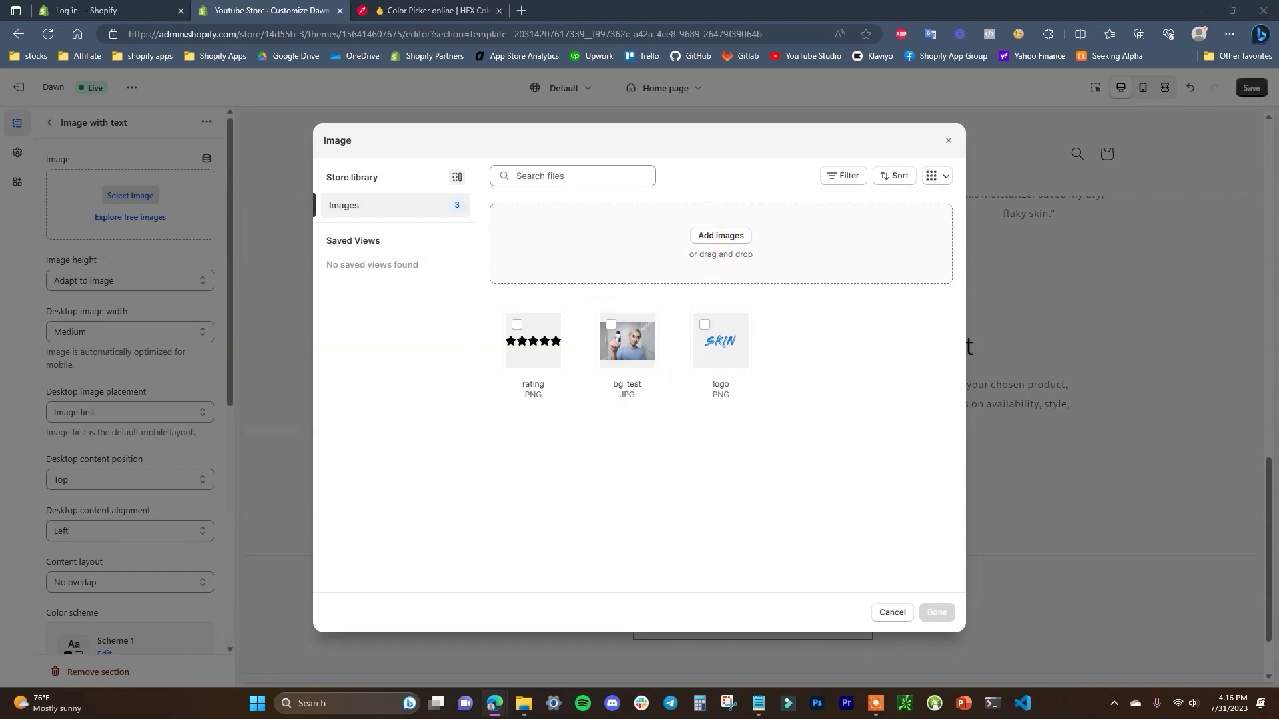
pyautogui.press('Return')
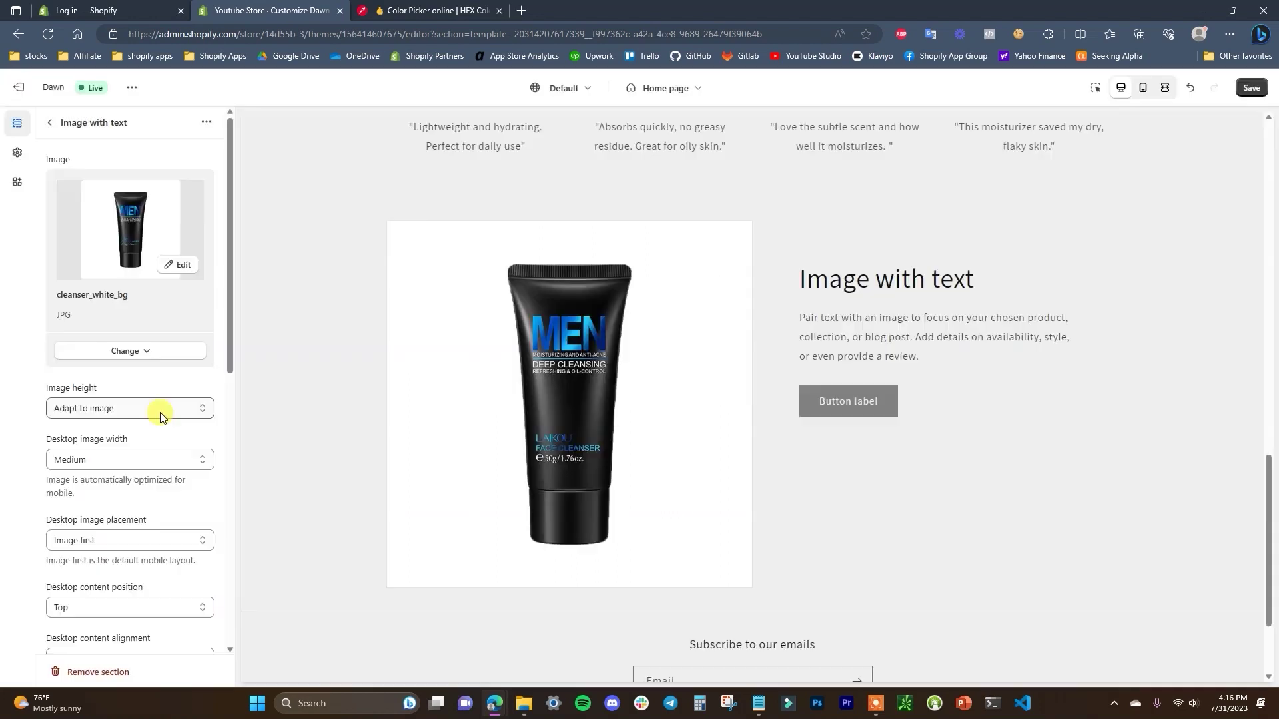
# - Set the Image with text section's image height to Small and its desktop image width to Small
pyautogui.click(157, 407)
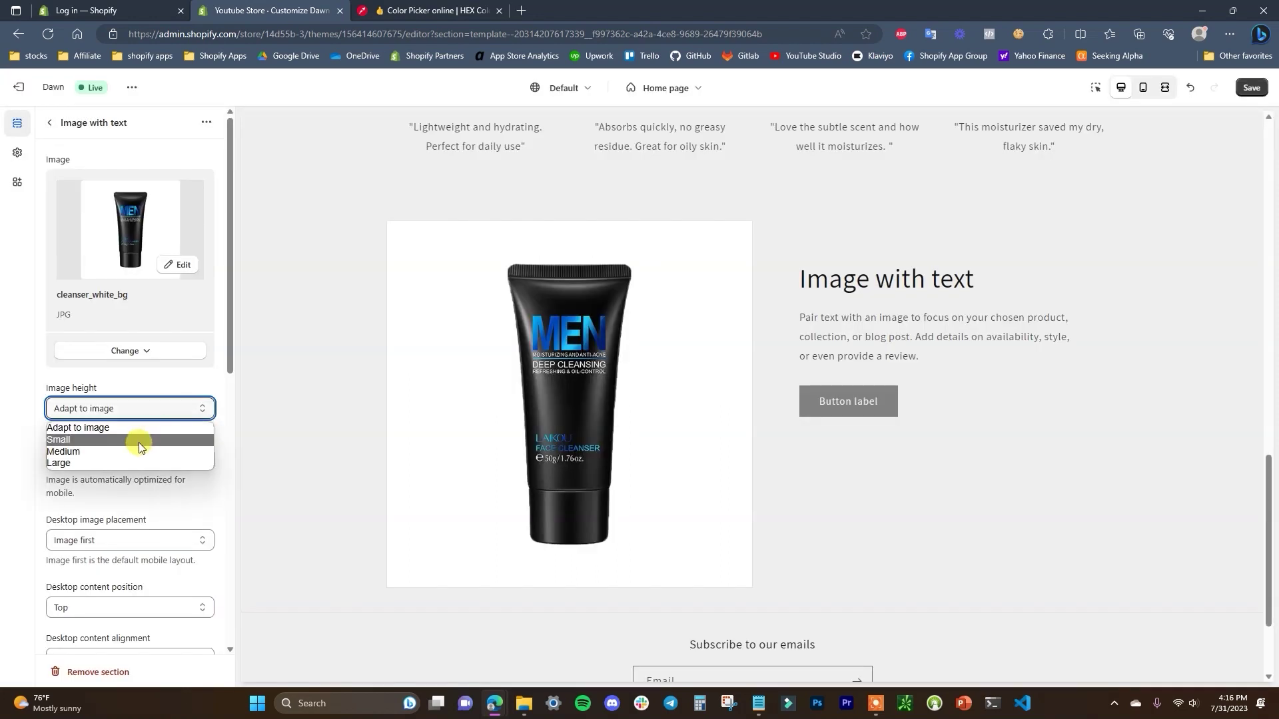
pyautogui.click(142, 440)
pyautogui.scroll(-1, 171, 408)
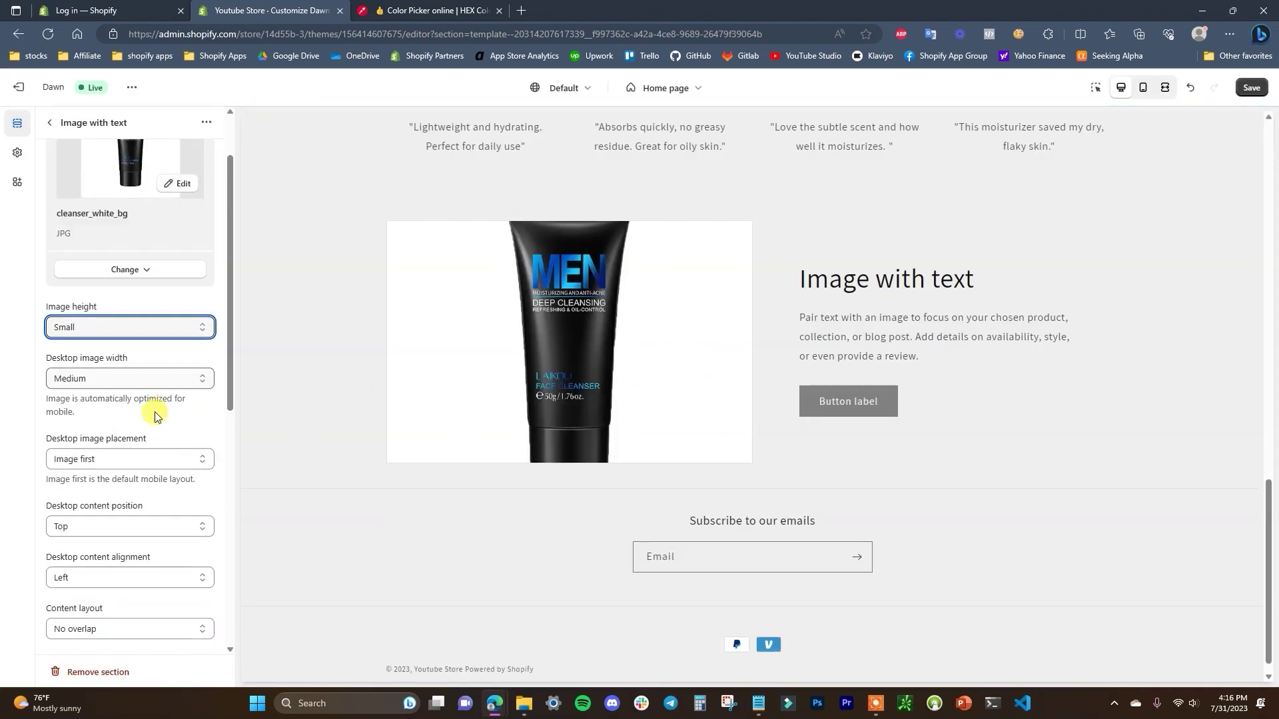
pyautogui.click(184, 384)
pyautogui.click(172, 394)
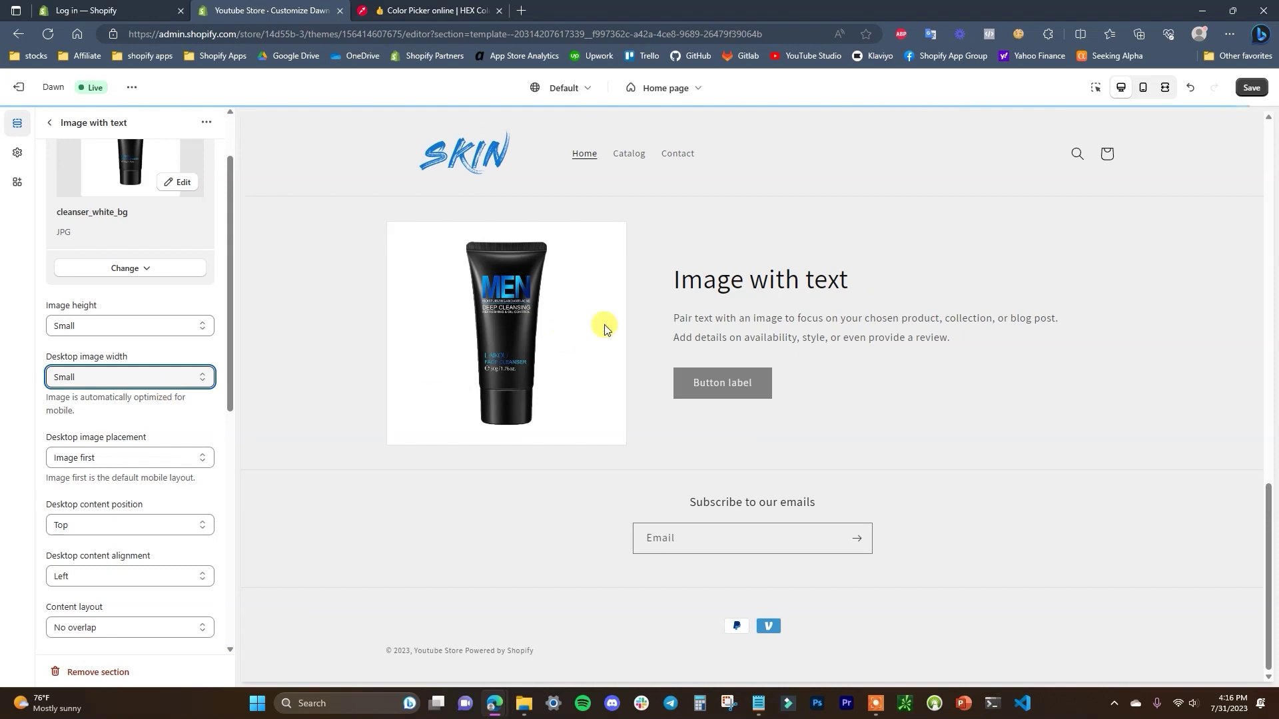
# - Apply color Scheme 5 to the Image with text section and return to the section list
pyautogui.scroll(-3, 189, 440)
pyautogui.click(134, 480)
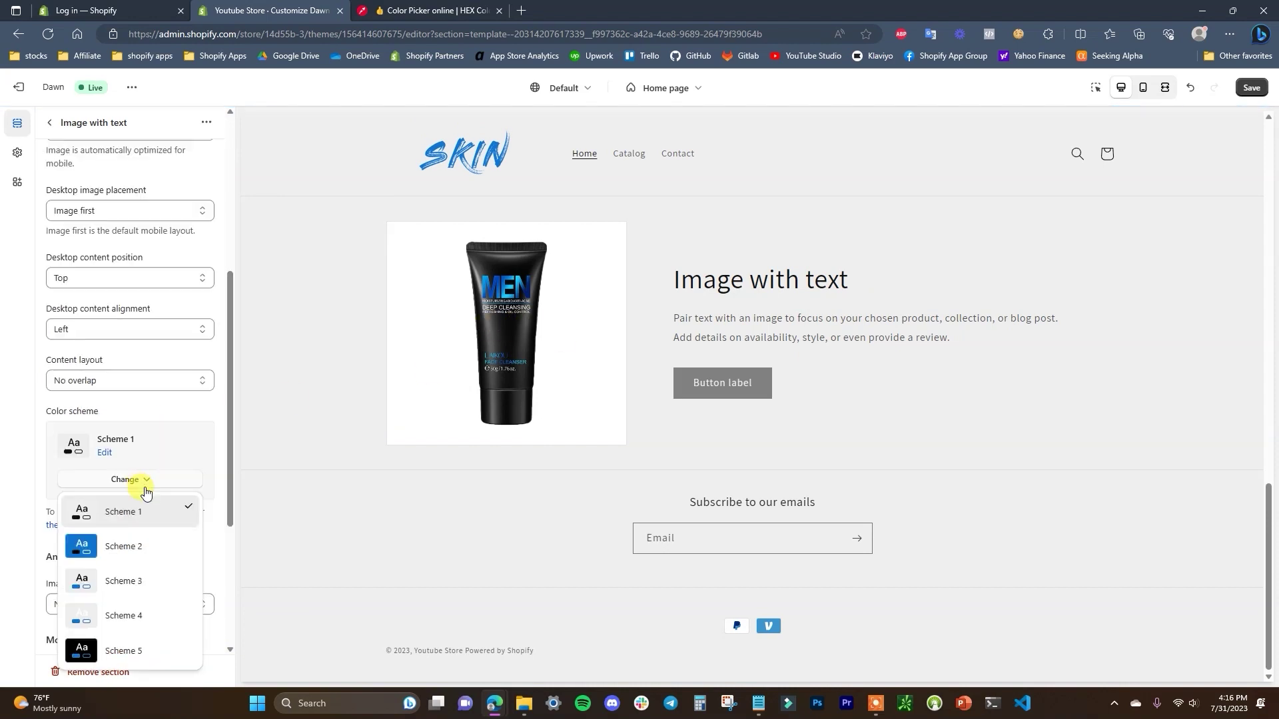
pyautogui.click(144, 651)
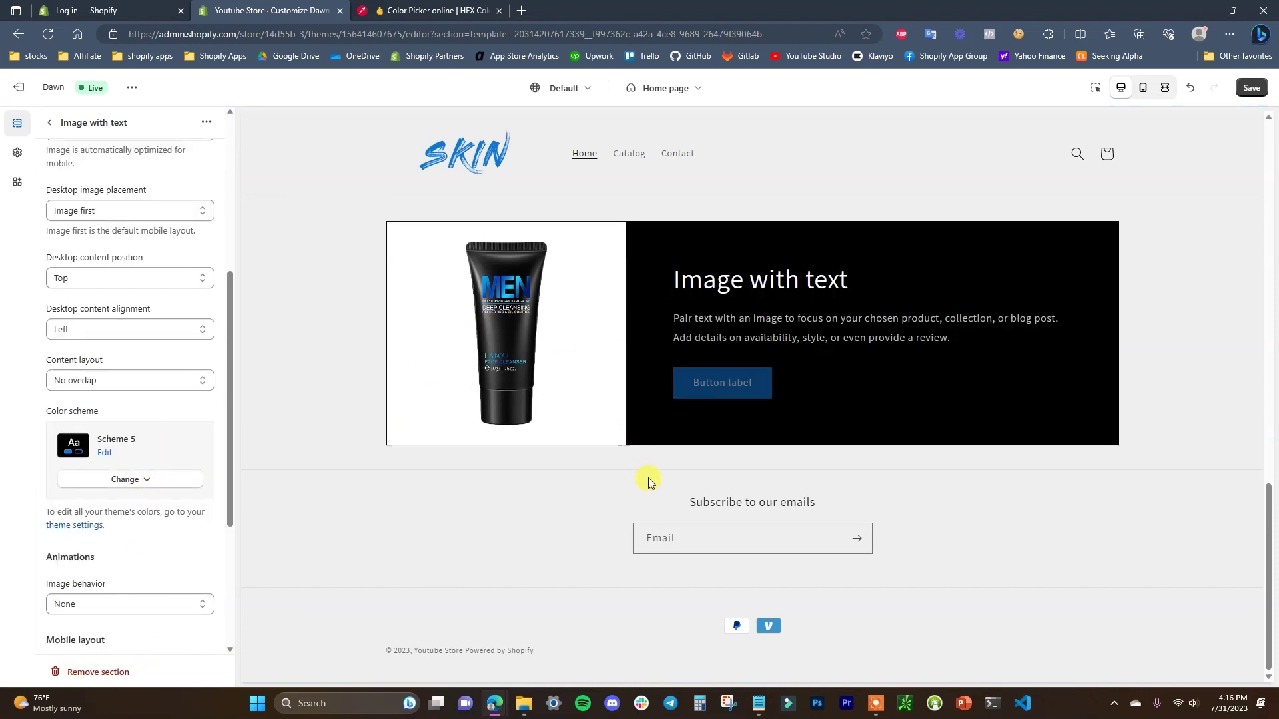
pyautogui.scroll(10, 147, 399)
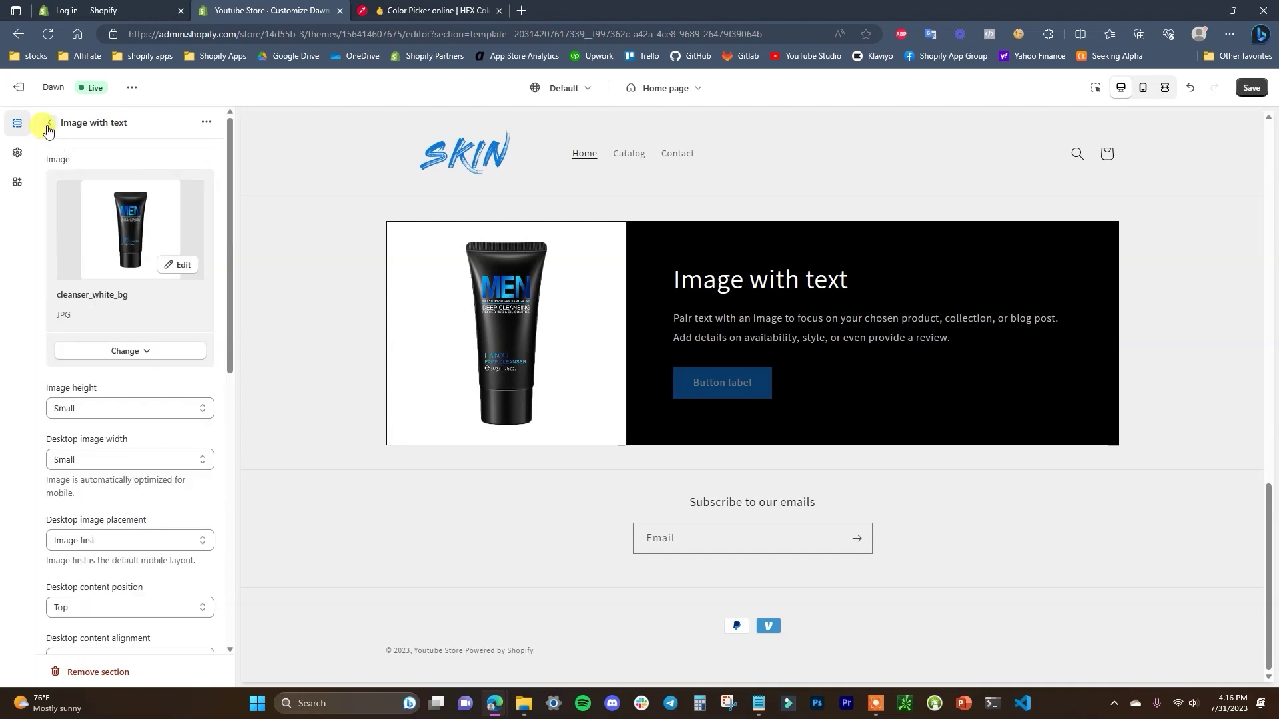
pyautogui.click(49, 122)
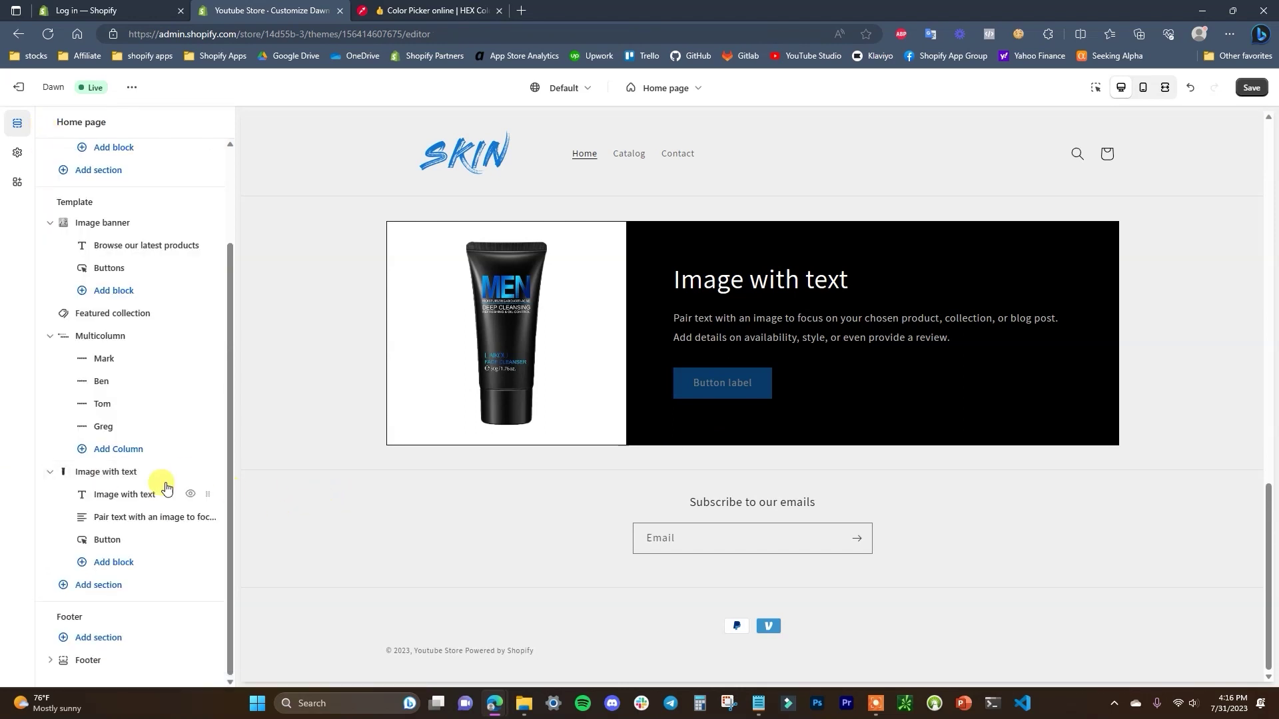
# - Replace the section's body text with the description starting "Tackle your skin with SKIN Cleanser. Harness the power of all-natural ingredients"
pyautogui.click(118, 525)
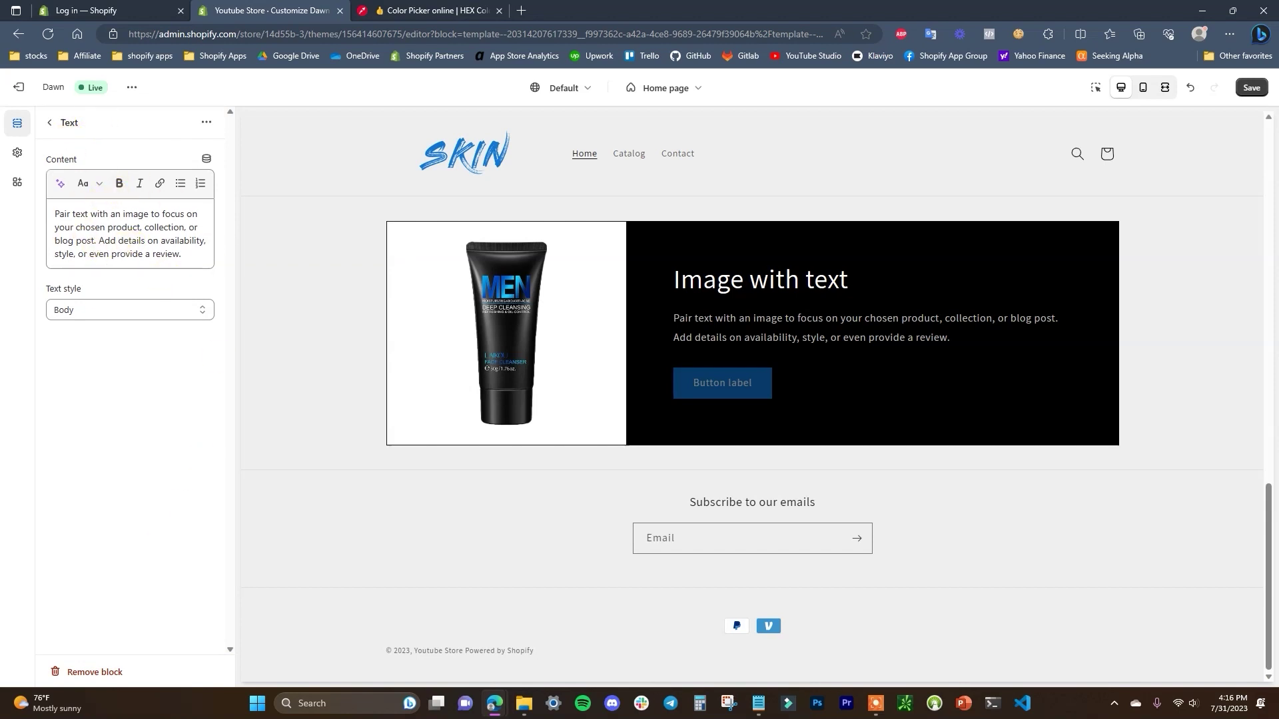
pyautogui.hotkey('ctrl', 'a')
pyautogui.write('Tackle your skin with SKIN Cleanser. Harness the power of all-natural ingredients to cleanse and refresh your skin, while feeling fearless, daring, and adventurous. Dare to take control of your skin and take your self-care to the next level.')
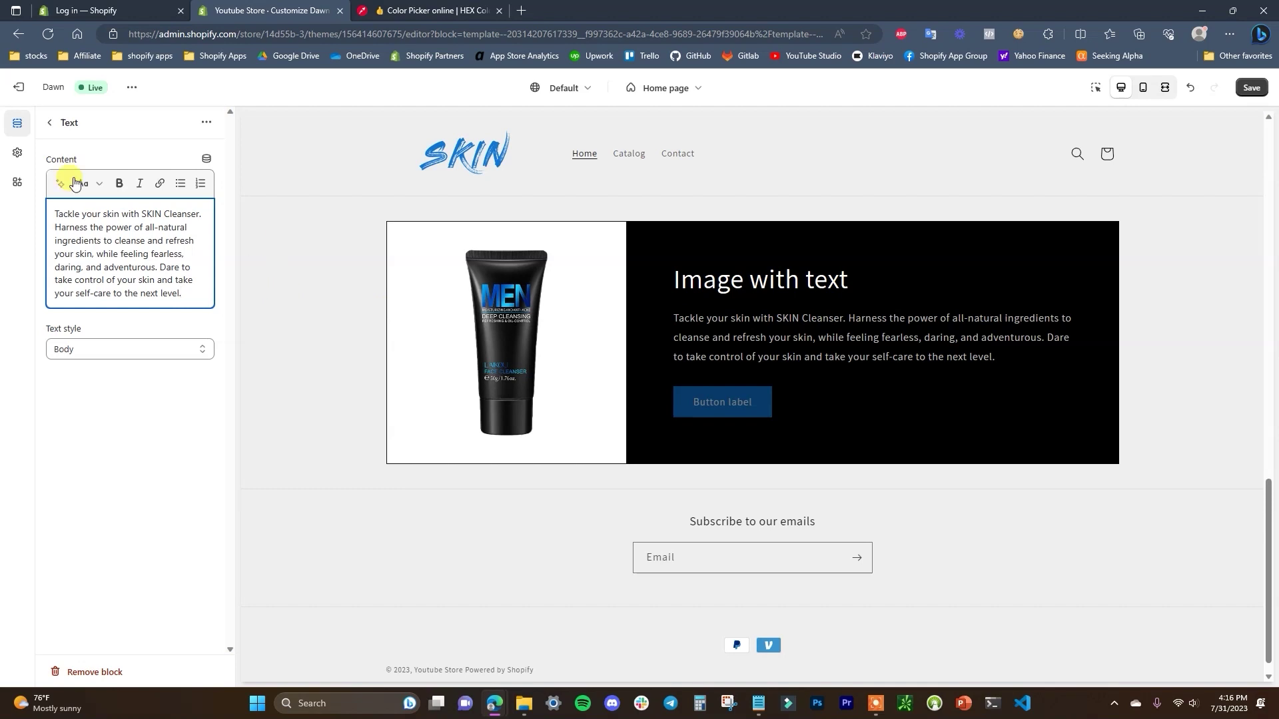
# - Label the Image with text section's button "Shop Now" and toggle its outline button style on and back off
pyautogui.click(50, 122)
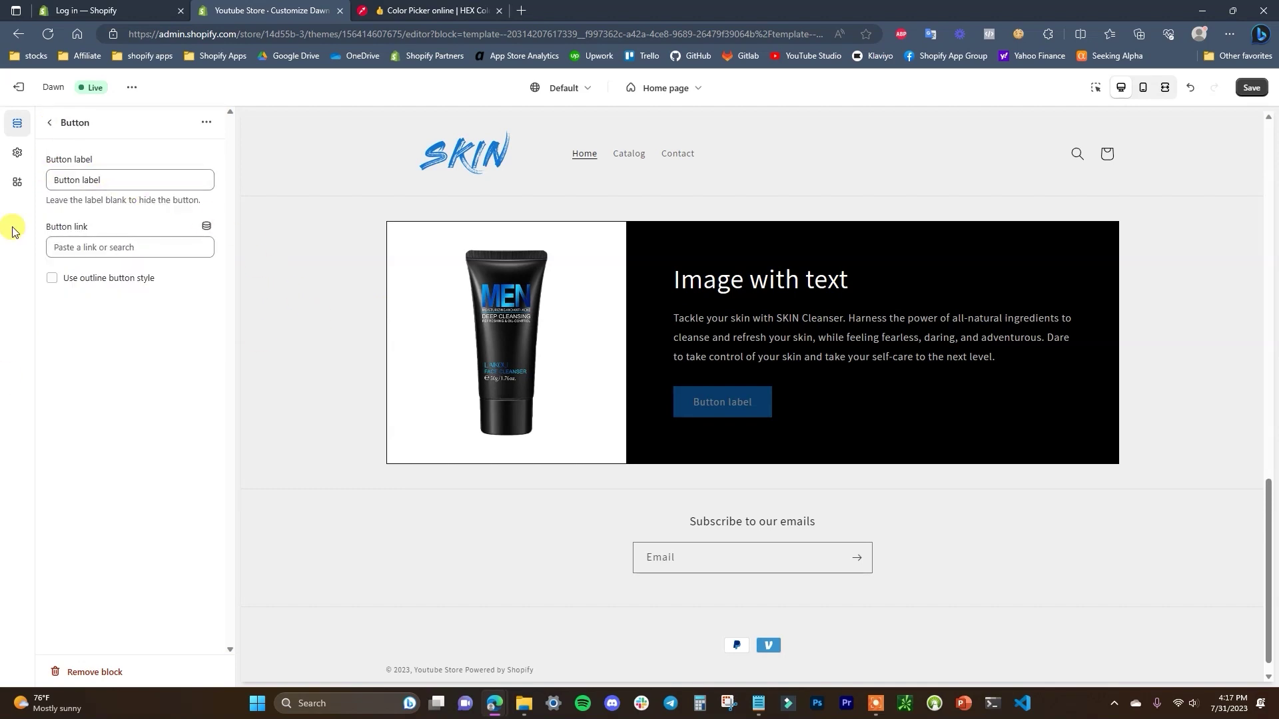
pyautogui.press('Tab')
pyautogui.write('Sh')
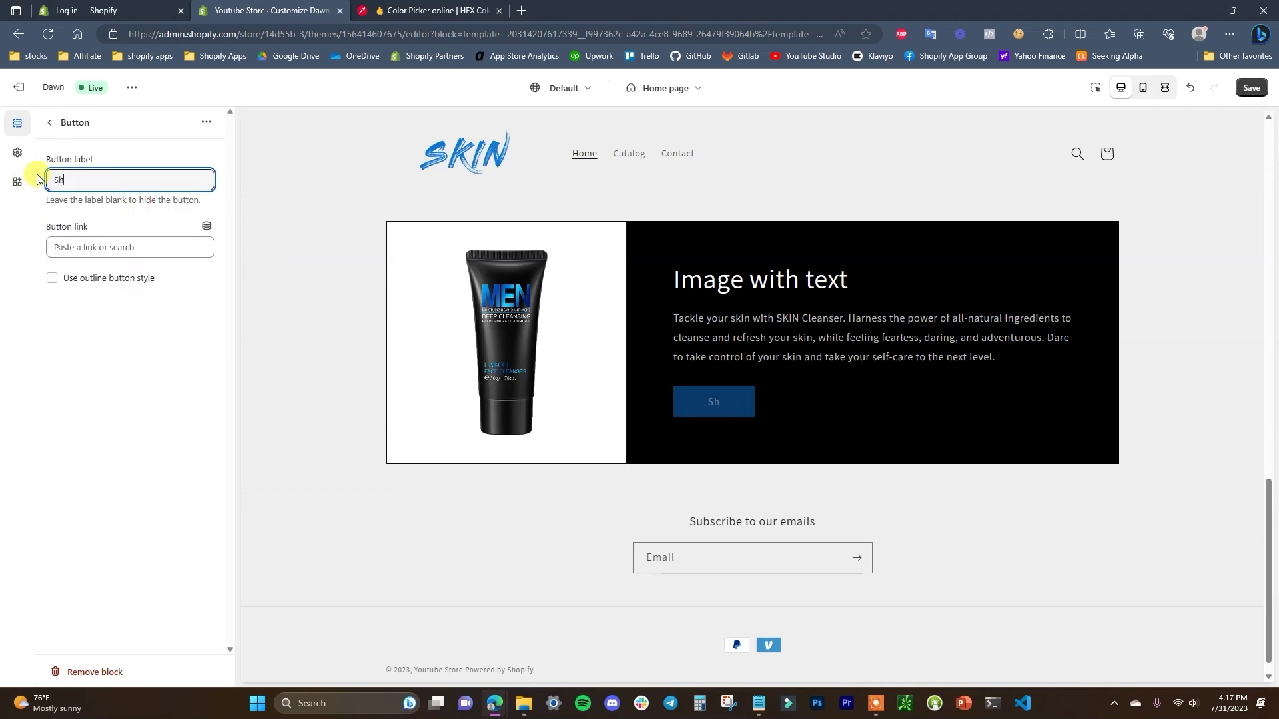
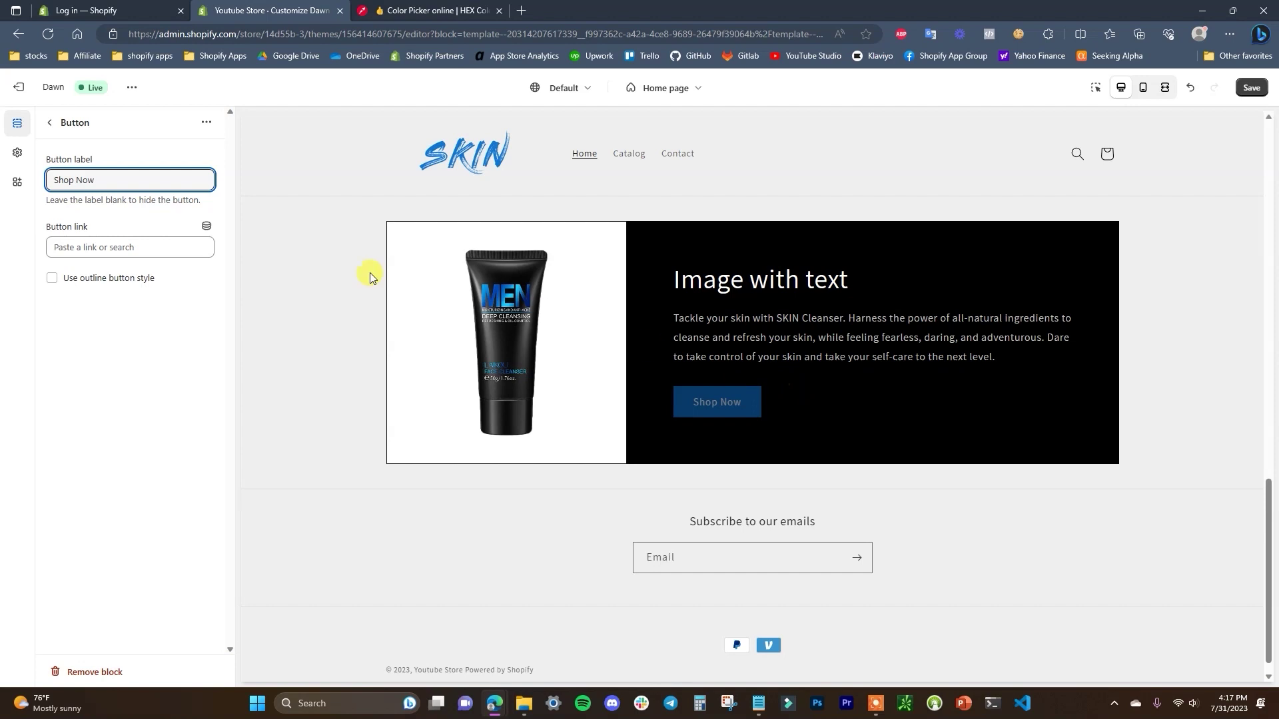
pyautogui.click(128, 283)
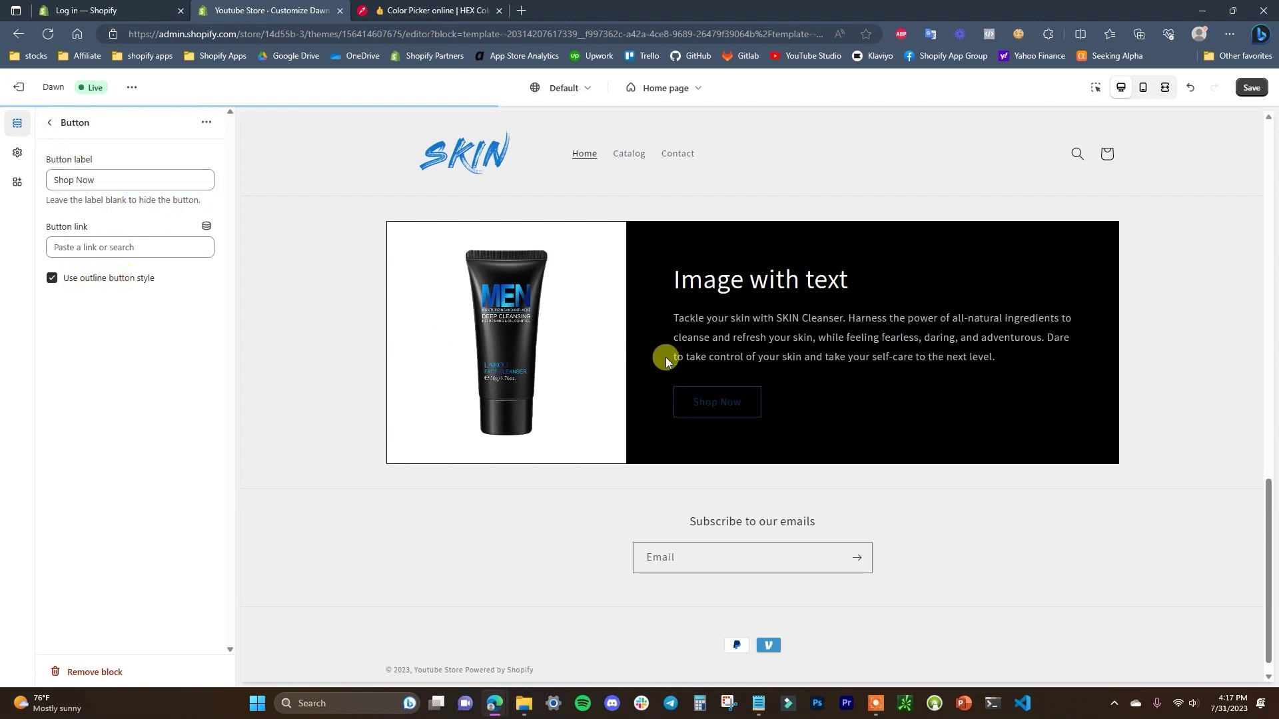
pyautogui.click(102, 288)
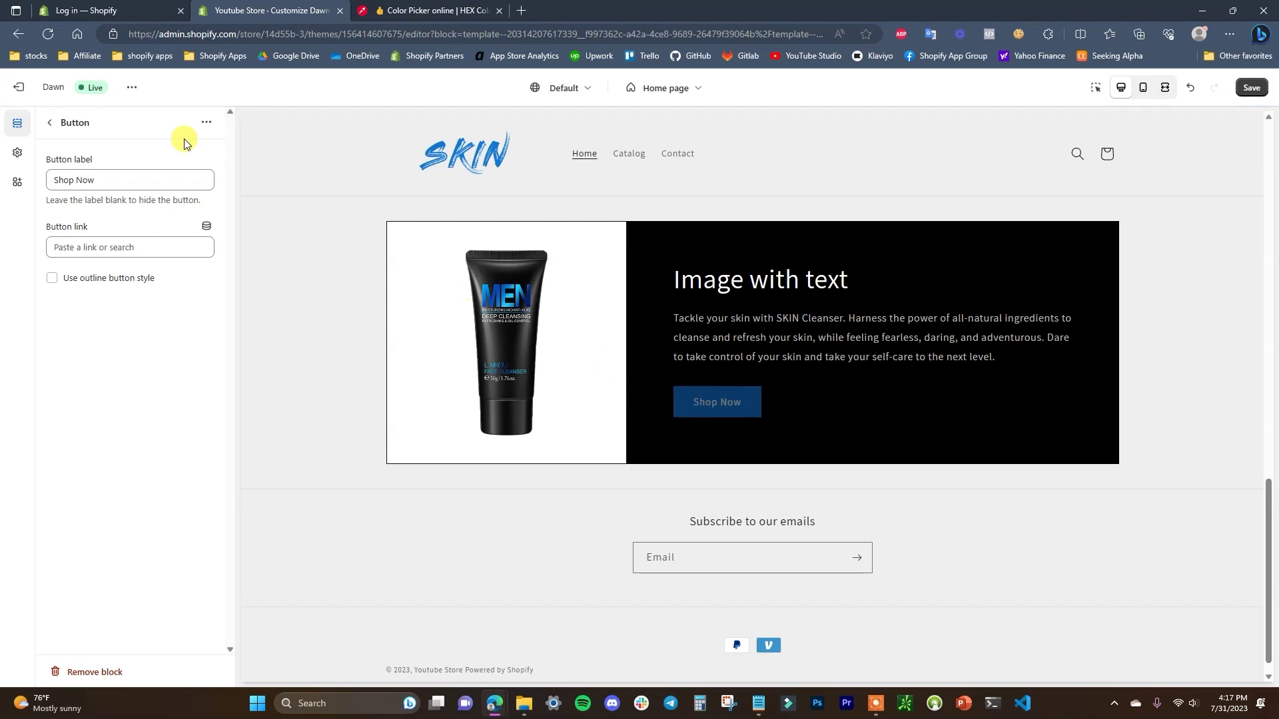
# - Change the Image with text section's heading to "SKIN Cleanser" and return to the section list
pyautogui.click(60, 129)
pyautogui.click(126, 494)
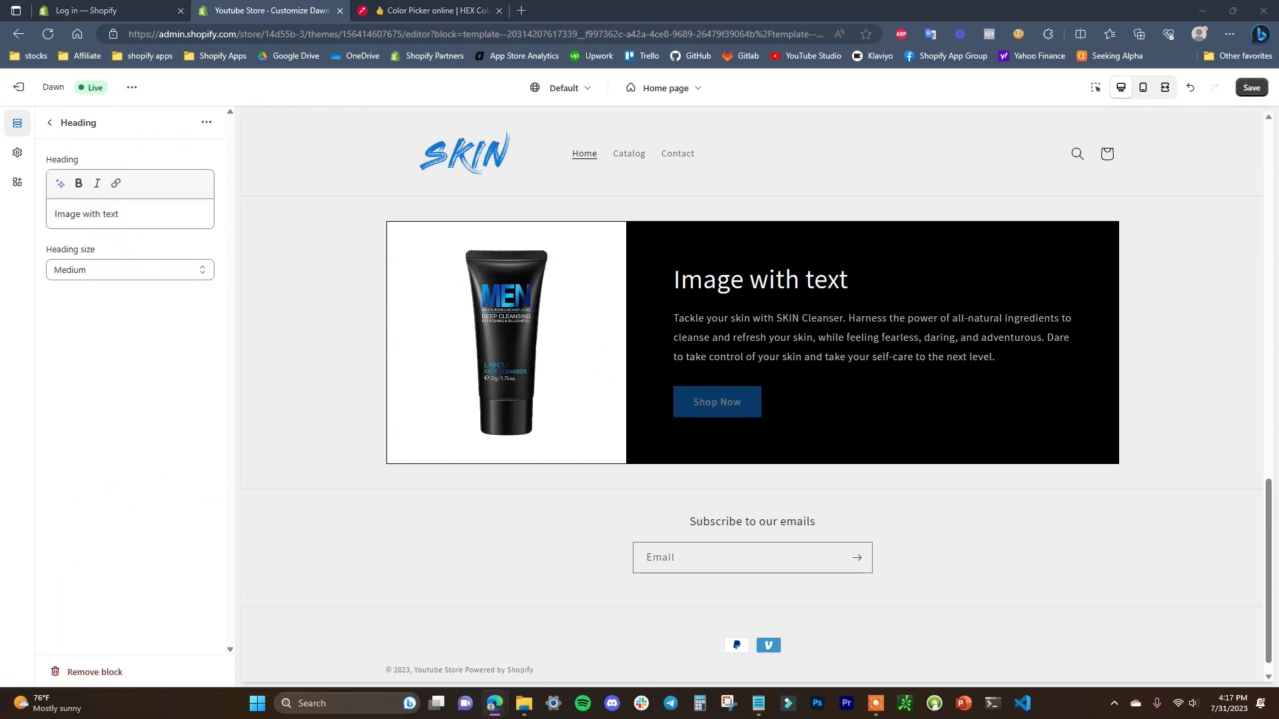
pyautogui.tripleClick(155, 218)
pyautogui.write('SKIN Cleanser')
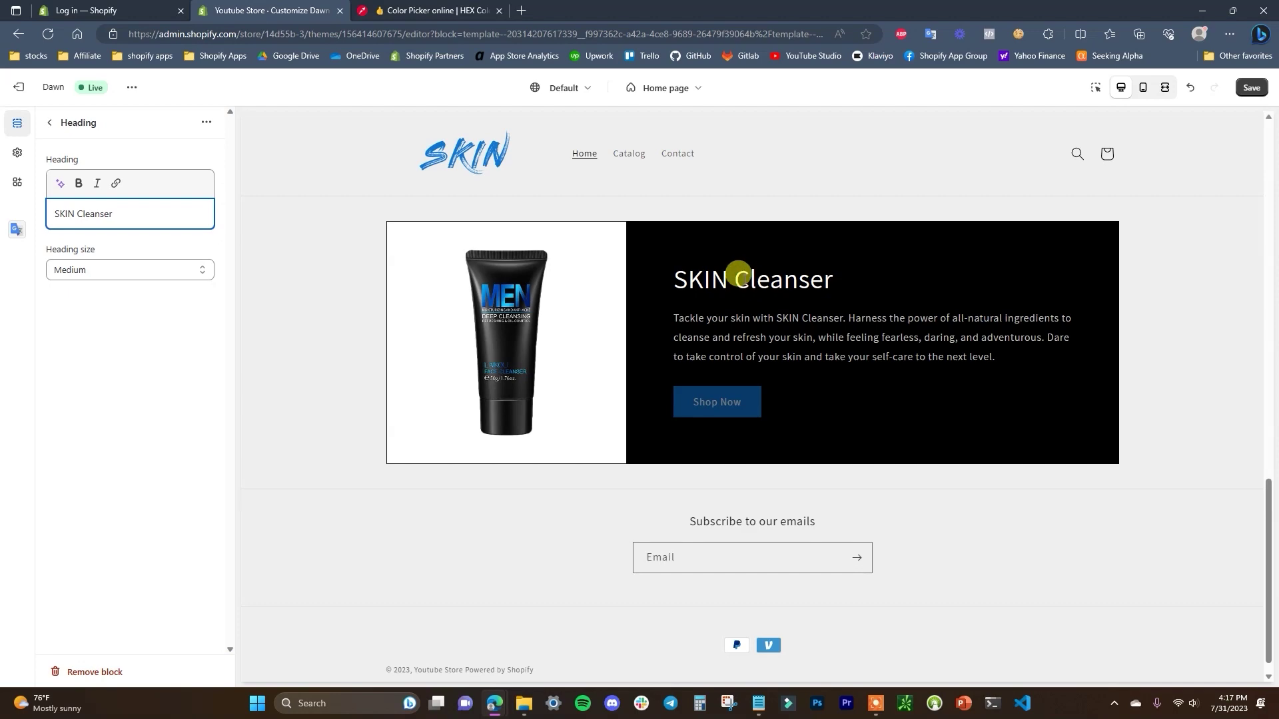
pyautogui.press('Escape')
# - Save the theme changes and check the cleanser section in the page preview
pyautogui.scroll(1, 809, 403)
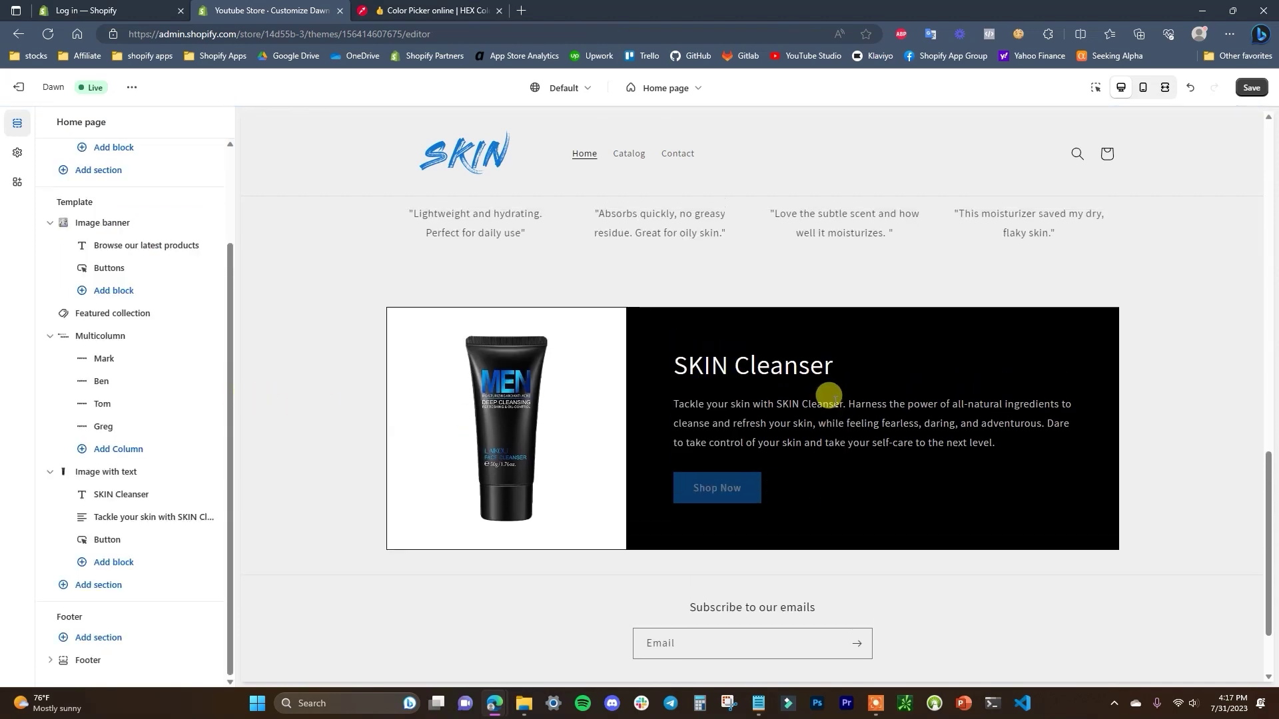
pyautogui.click(1250, 87)
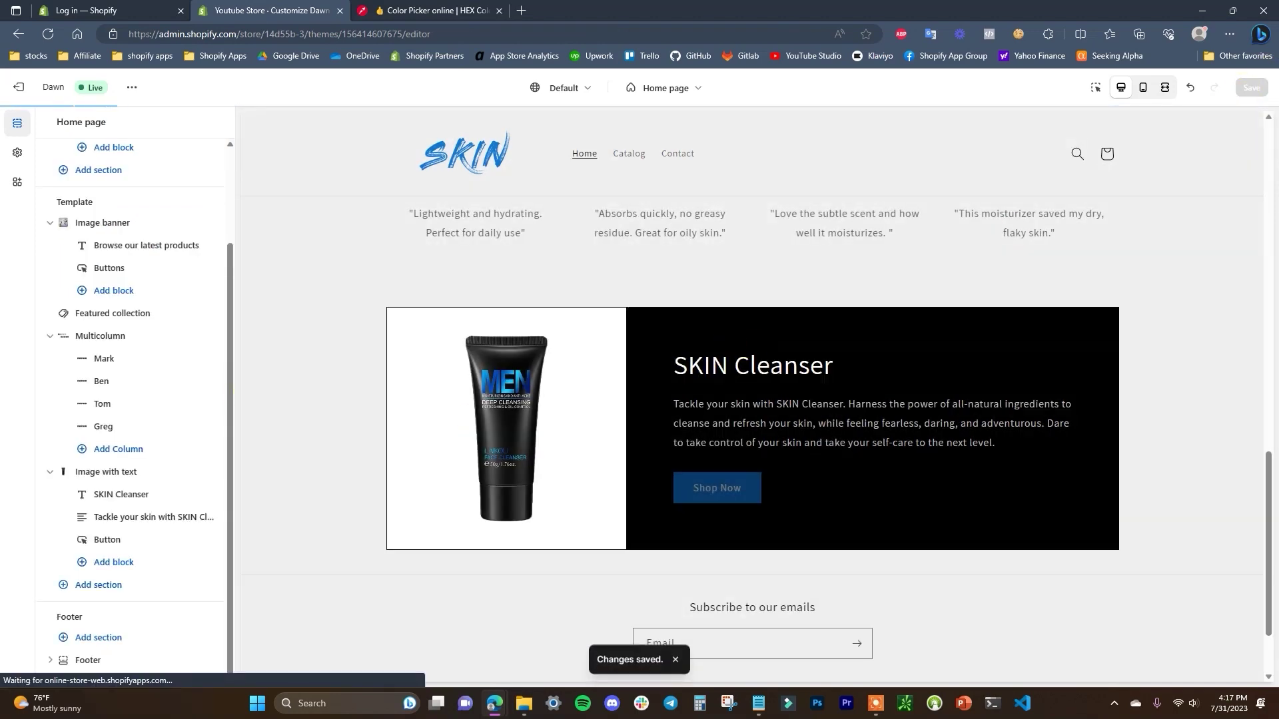
pyautogui.scroll(-1, 674, 390)
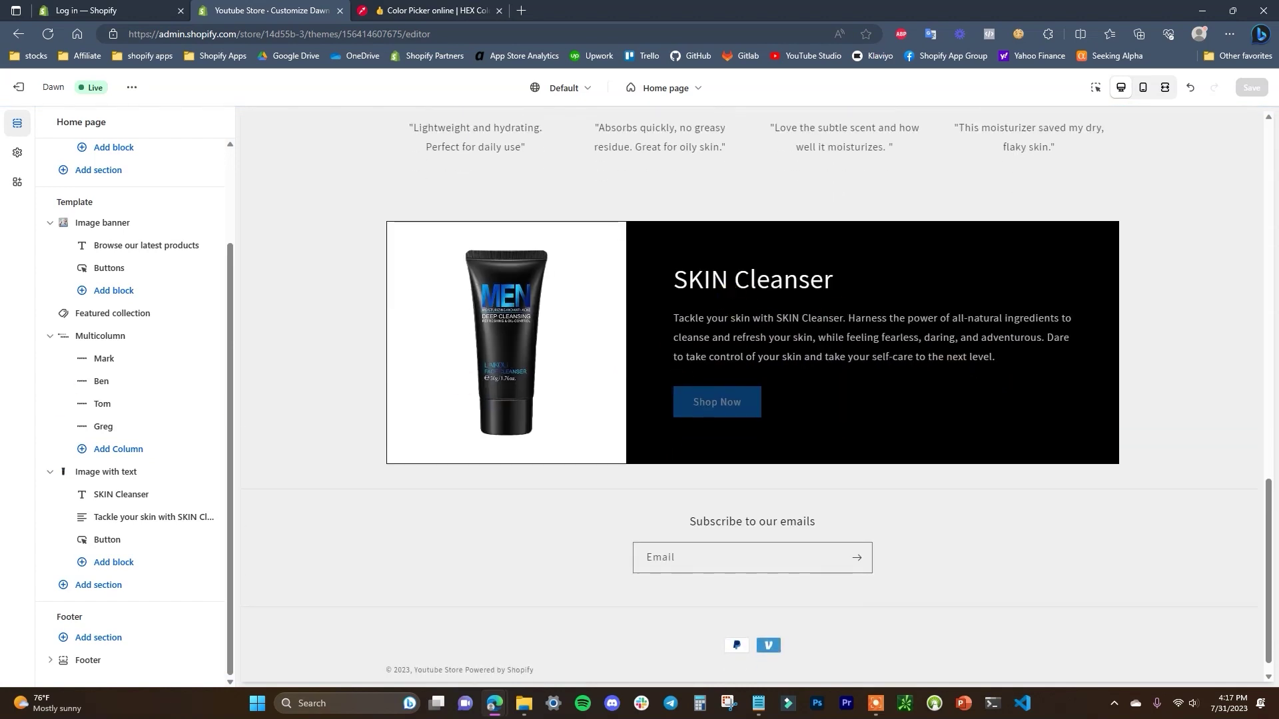
pyautogui.scroll(-1, 1006, 278)
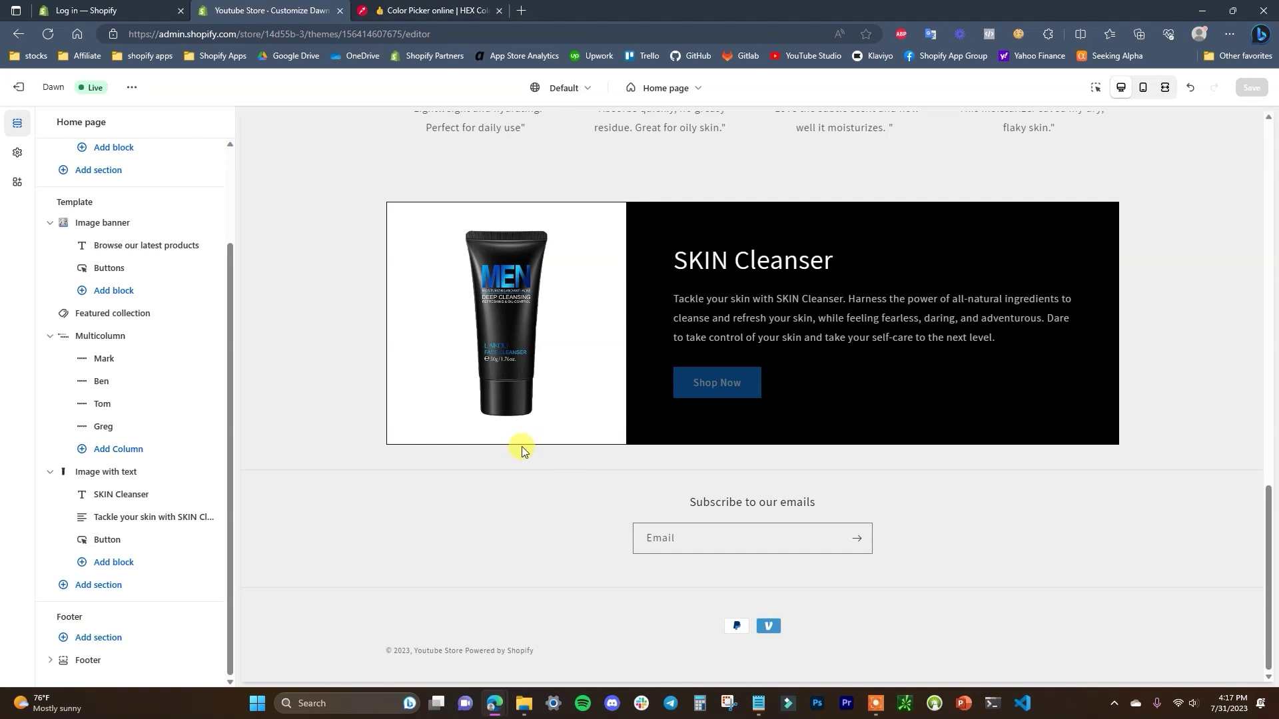
# - Duplicate the Image with text section twice
pyautogui.click(135, 475)
pyautogui.click(207, 125)
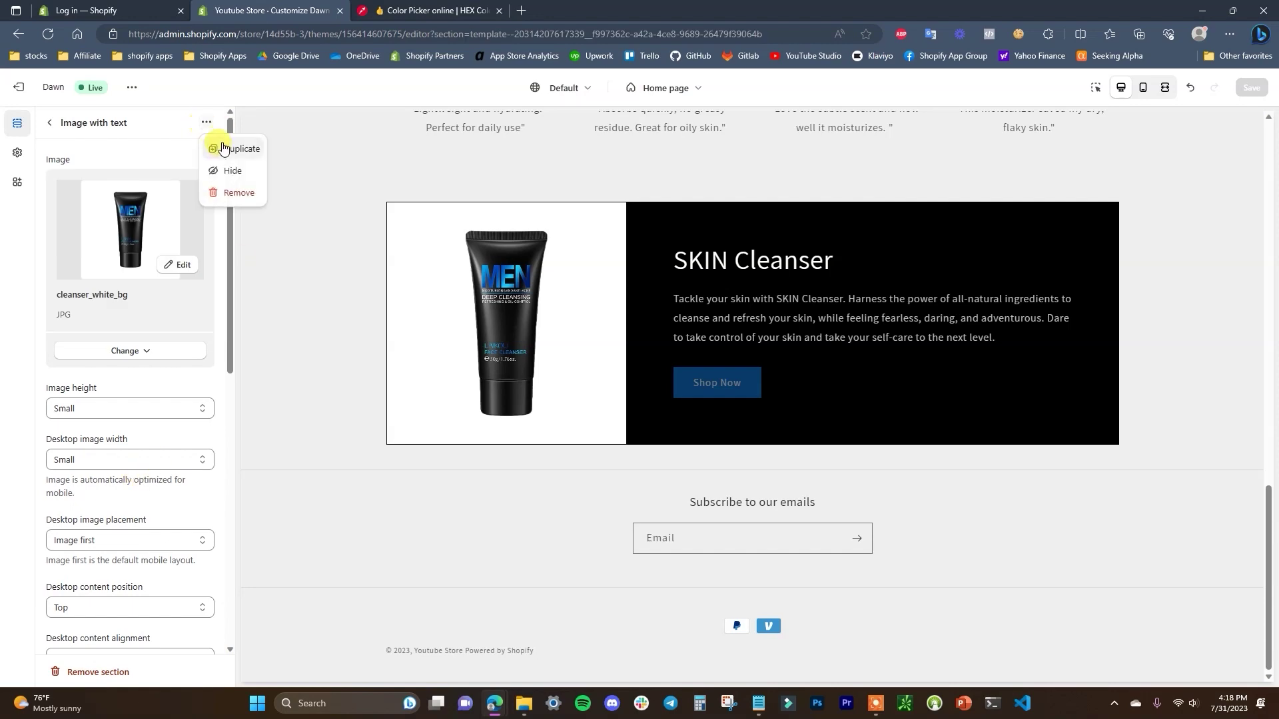
pyautogui.click(227, 152)
pyautogui.click(207, 121)
pyautogui.click(226, 152)
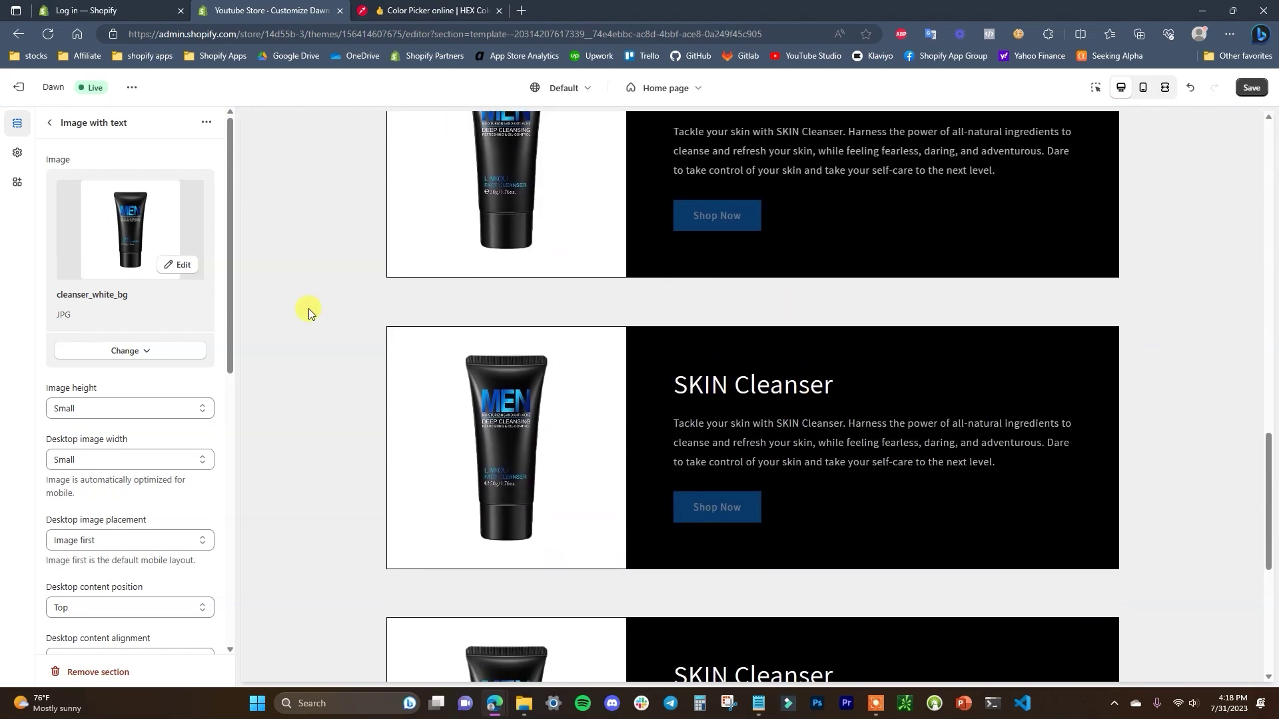
# - Set the desktop image placement of the second Image with text section to Image second
pyautogui.click(50, 122)
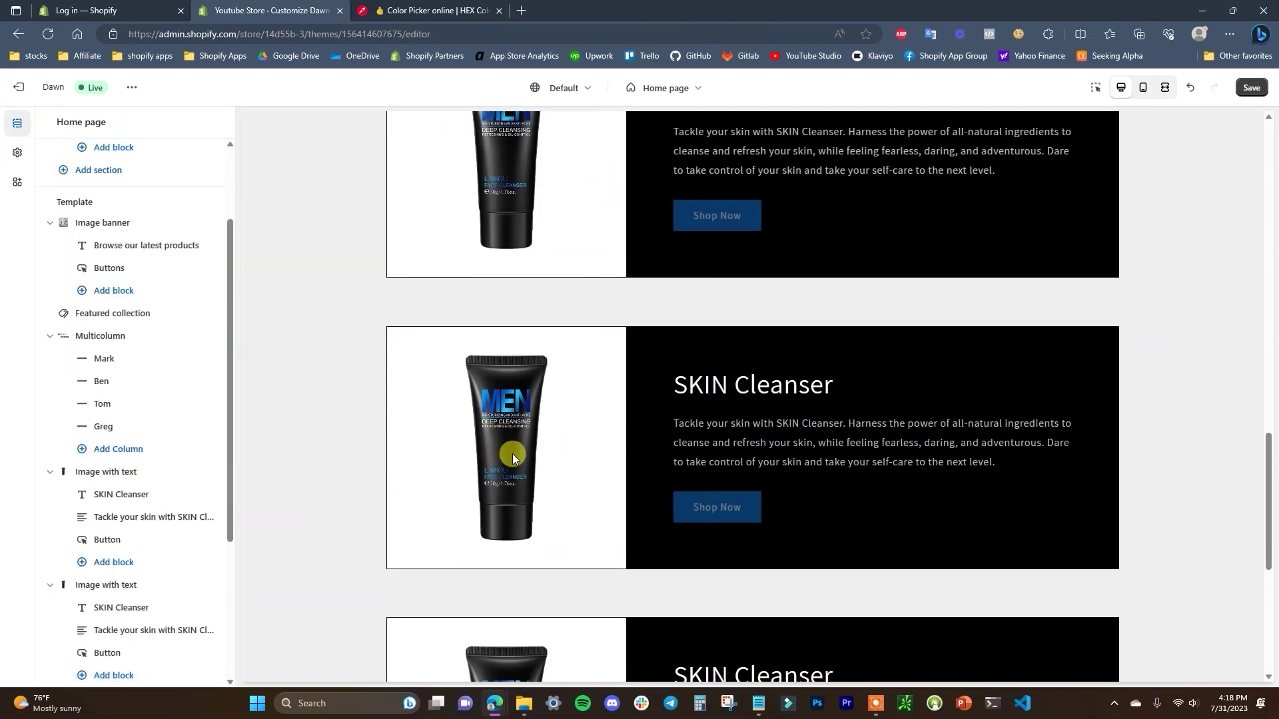
pyautogui.scroll(-2, 174, 419)
pyautogui.click(147, 427)
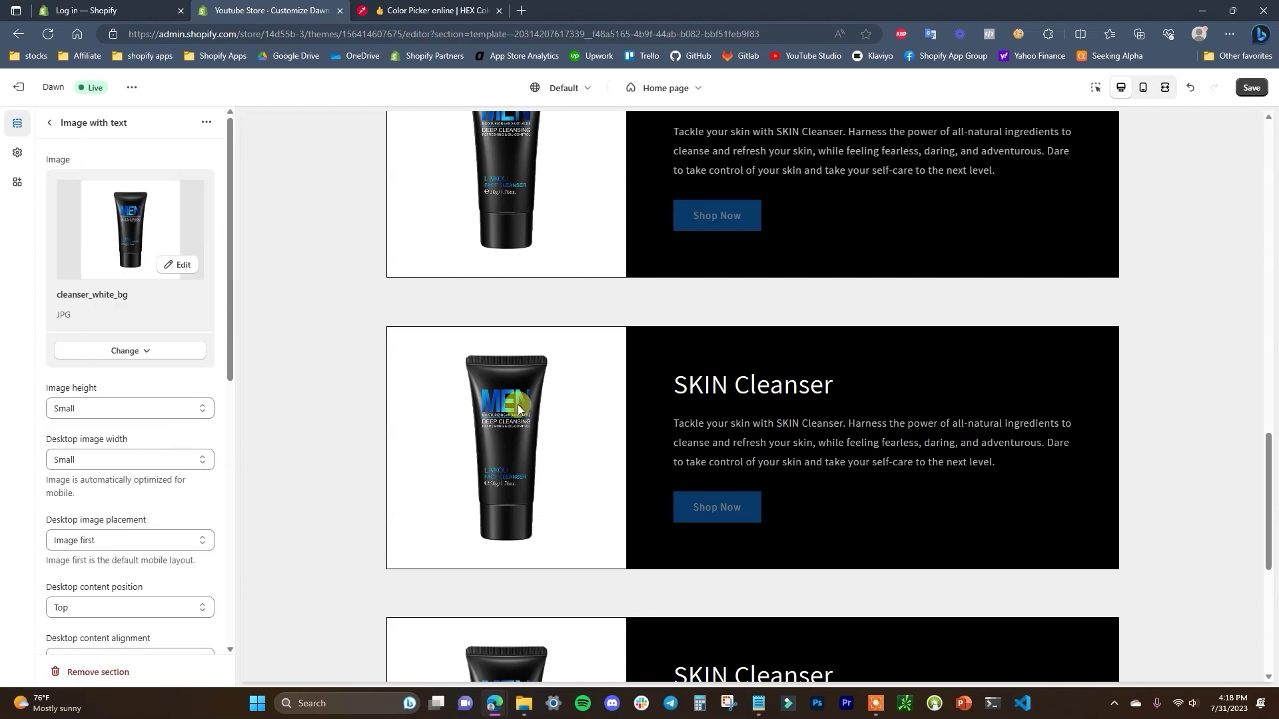
pyautogui.scroll(-1, 180, 406)
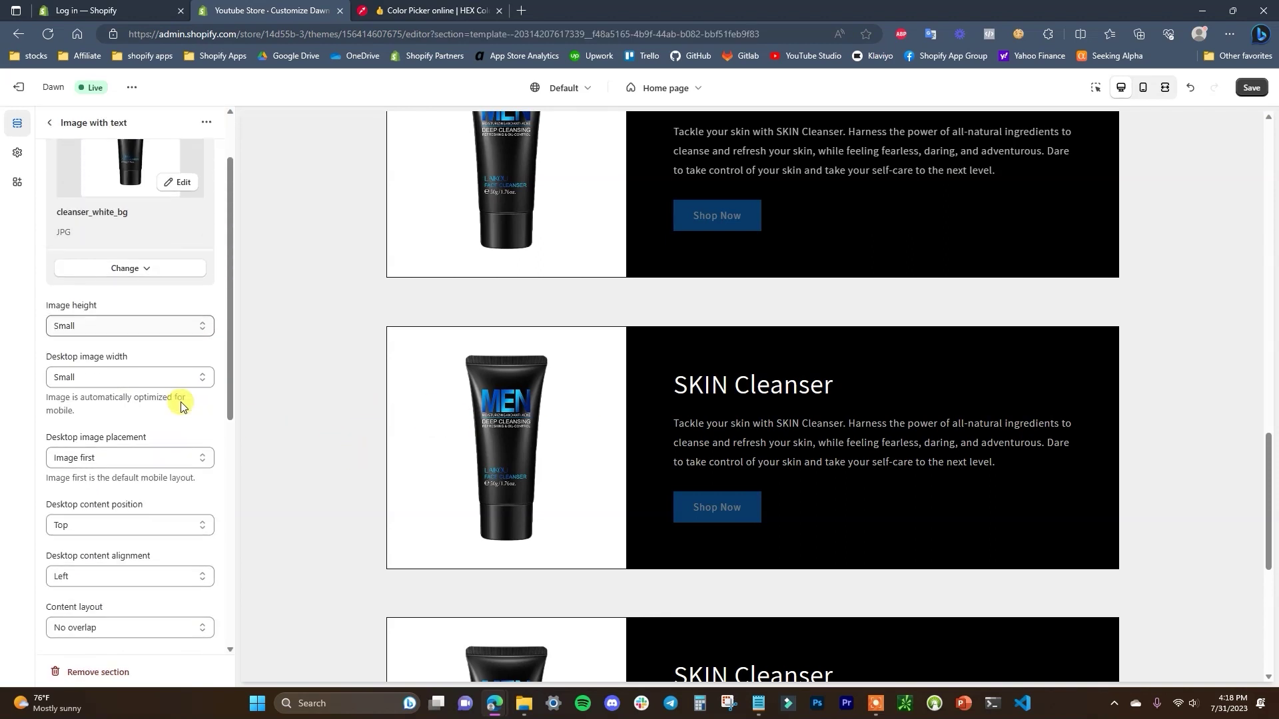
pyautogui.click(161, 459)
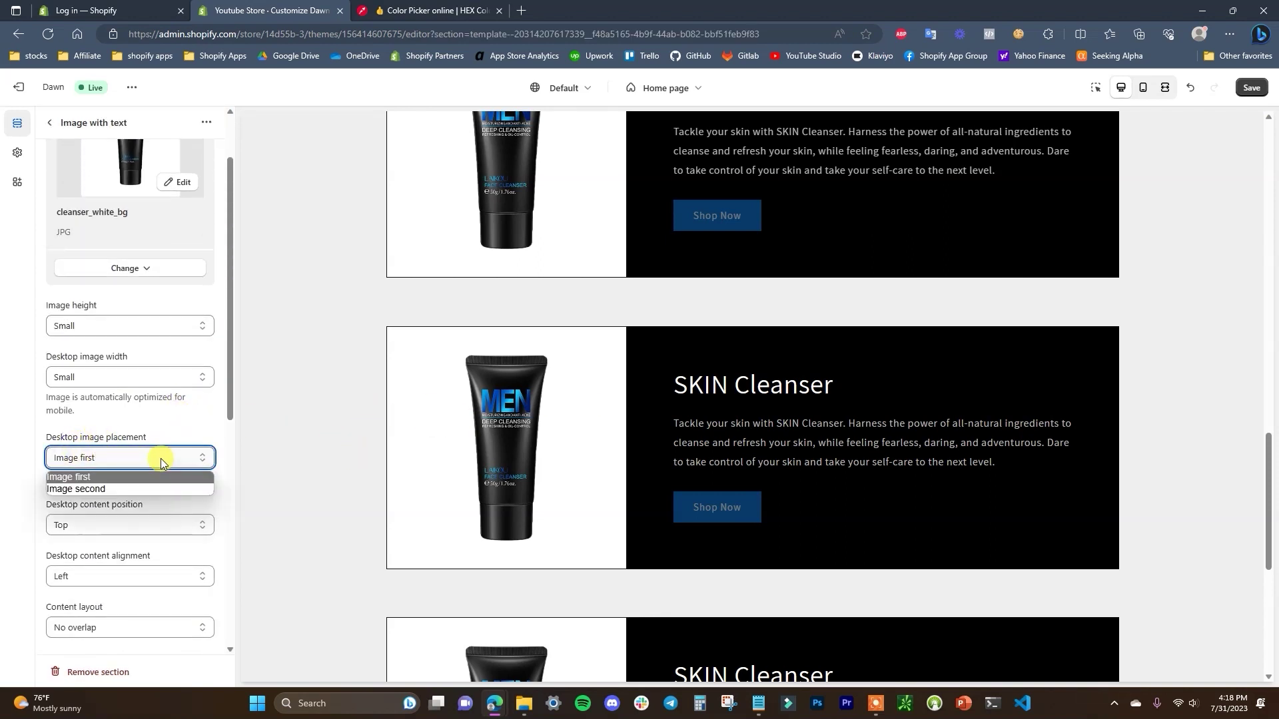
pyautogui.click(121, 489)
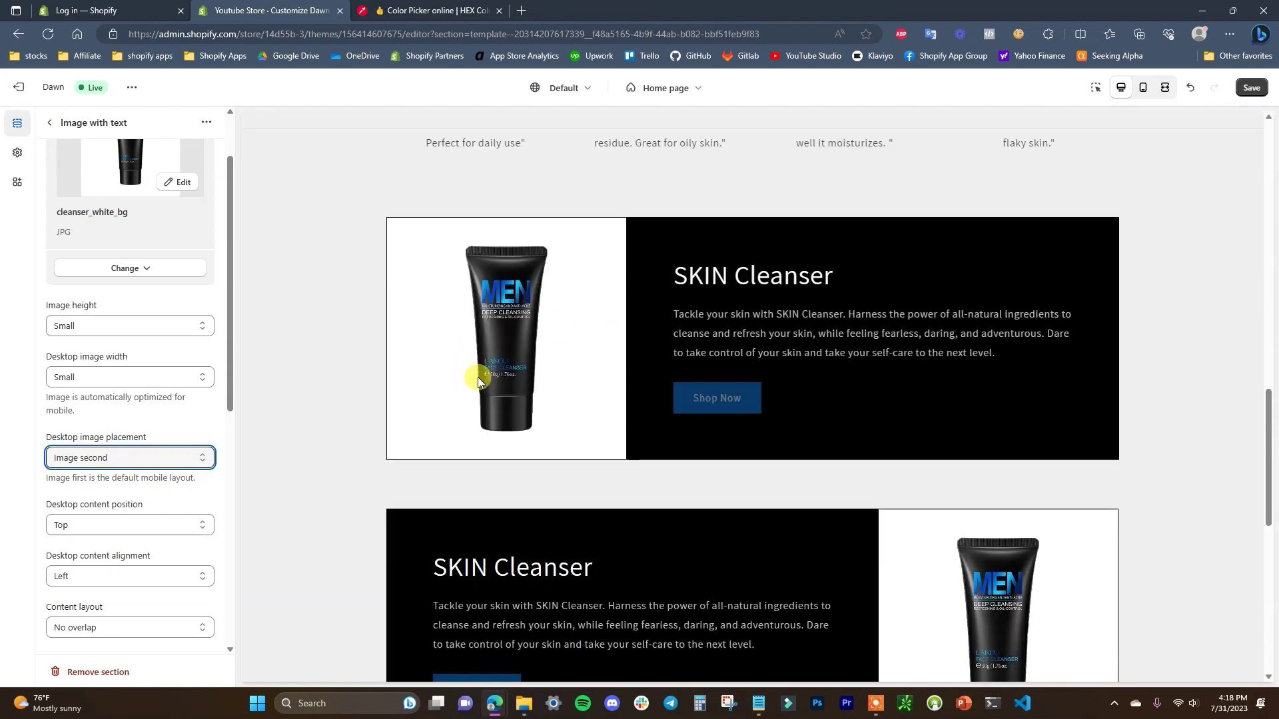
# - Check the duplicated Image with text sections in the mobile preview and return to the desktop preview
pyautogui.scroll(5, 908, 365)
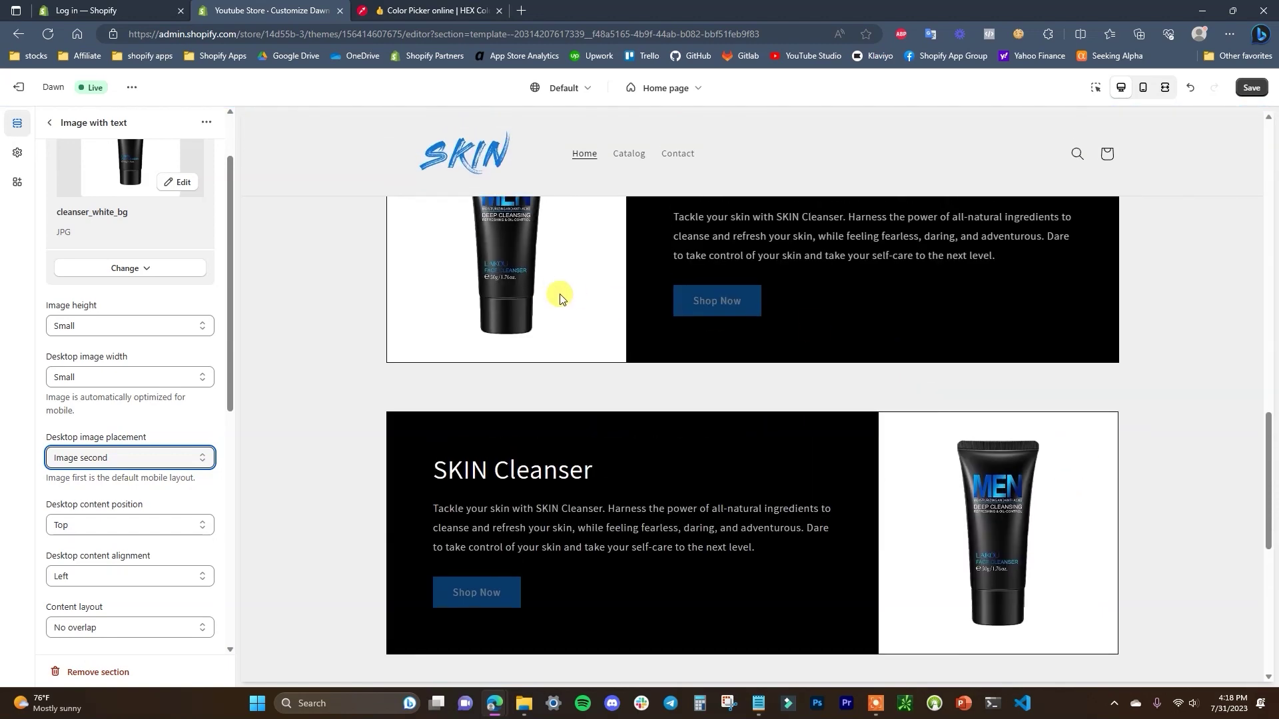
pyautogui.scroll(1, 1005, 462)
pyautogui.click(1143, 87)
pyautogui.scroll(-10, 875, 317)
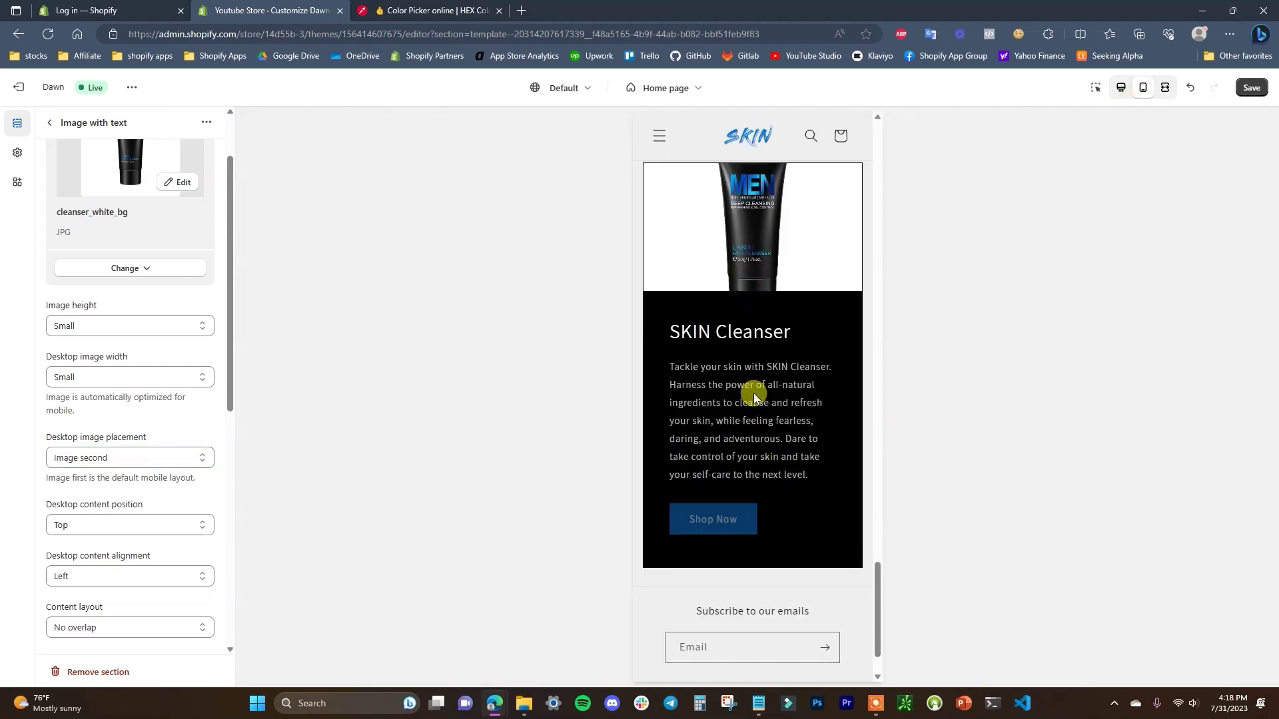
pyautogui.scroll(5, 765, 466)
pyautogui.scroll(8, 764, 456)
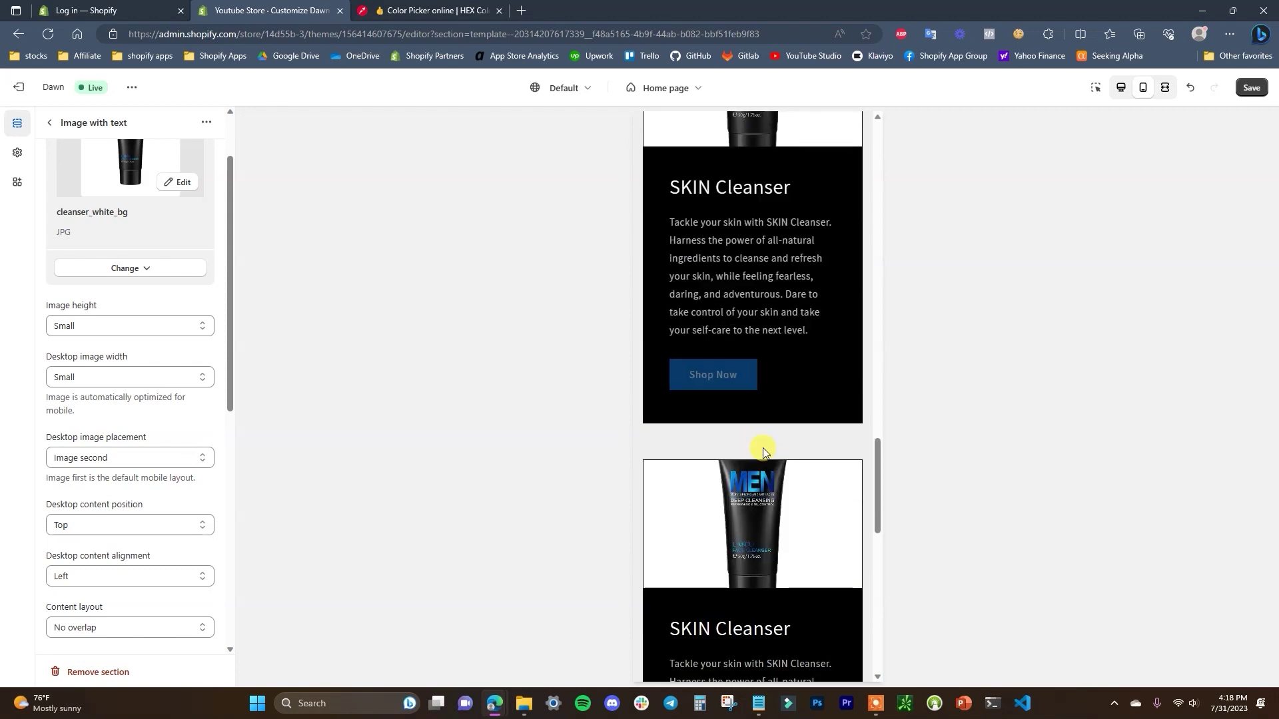
pyautogui.click(1121, 88)
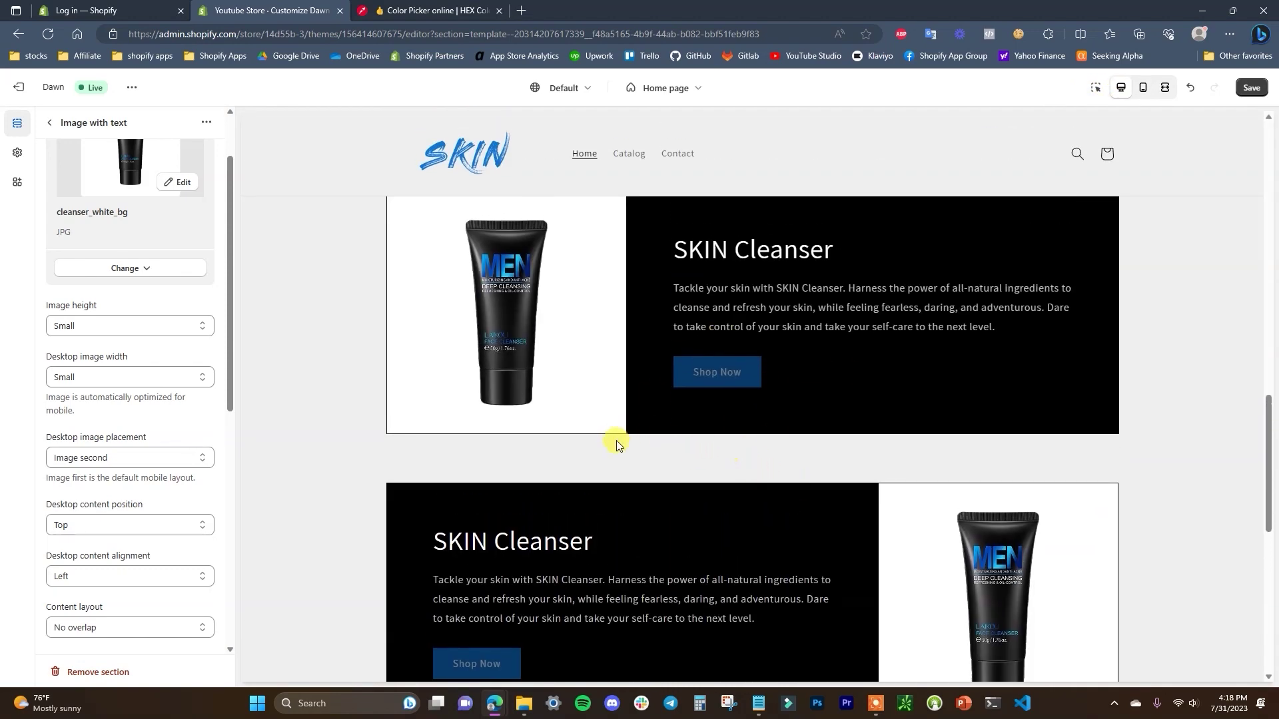
# - Review the cleanser, toner and moisturizer Image with text sections and the customer reviews in the home page preview
pyautogui.click(52, 124)
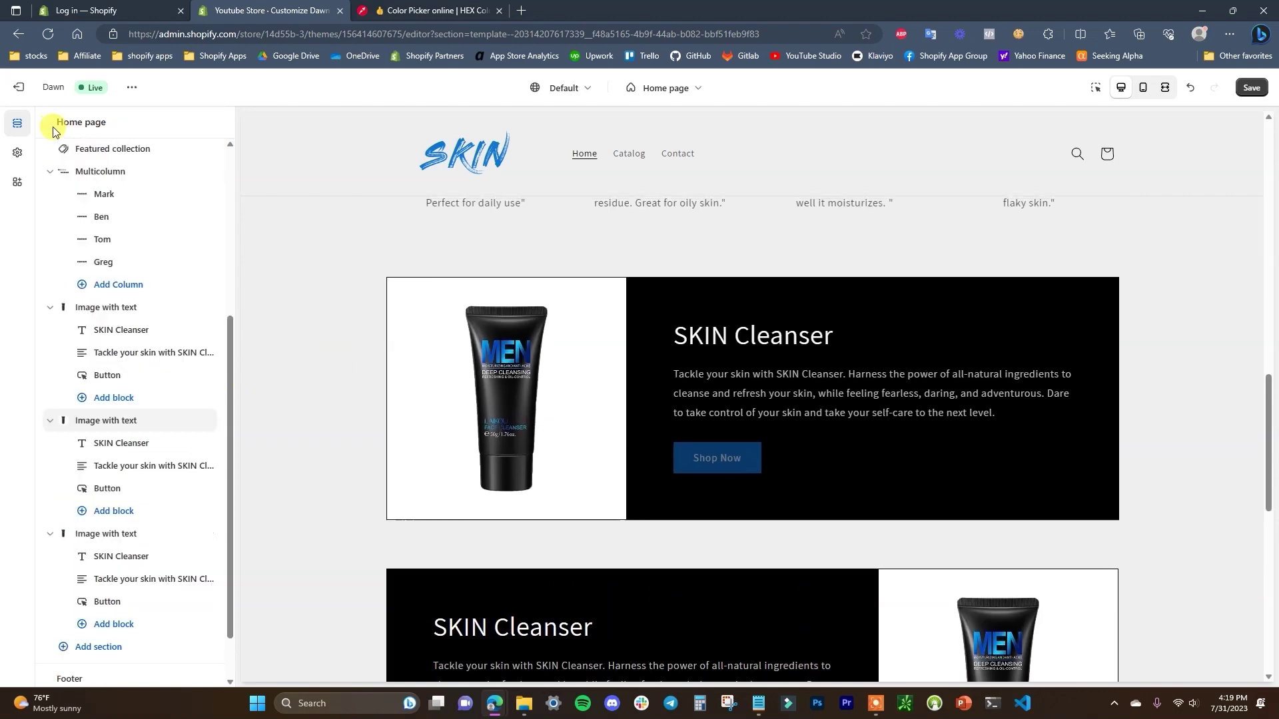
pyautogui.scroll(-1, 183, 410)
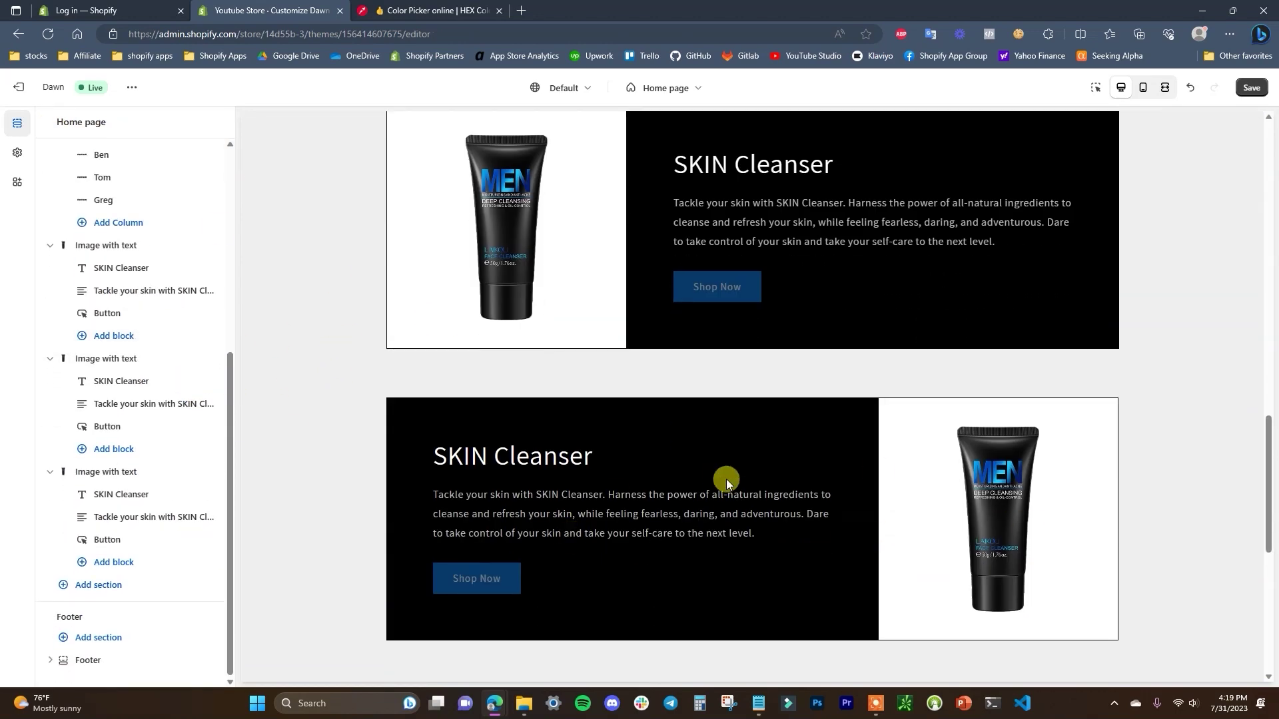
pyautogui.scroll(-3, 773, 394)
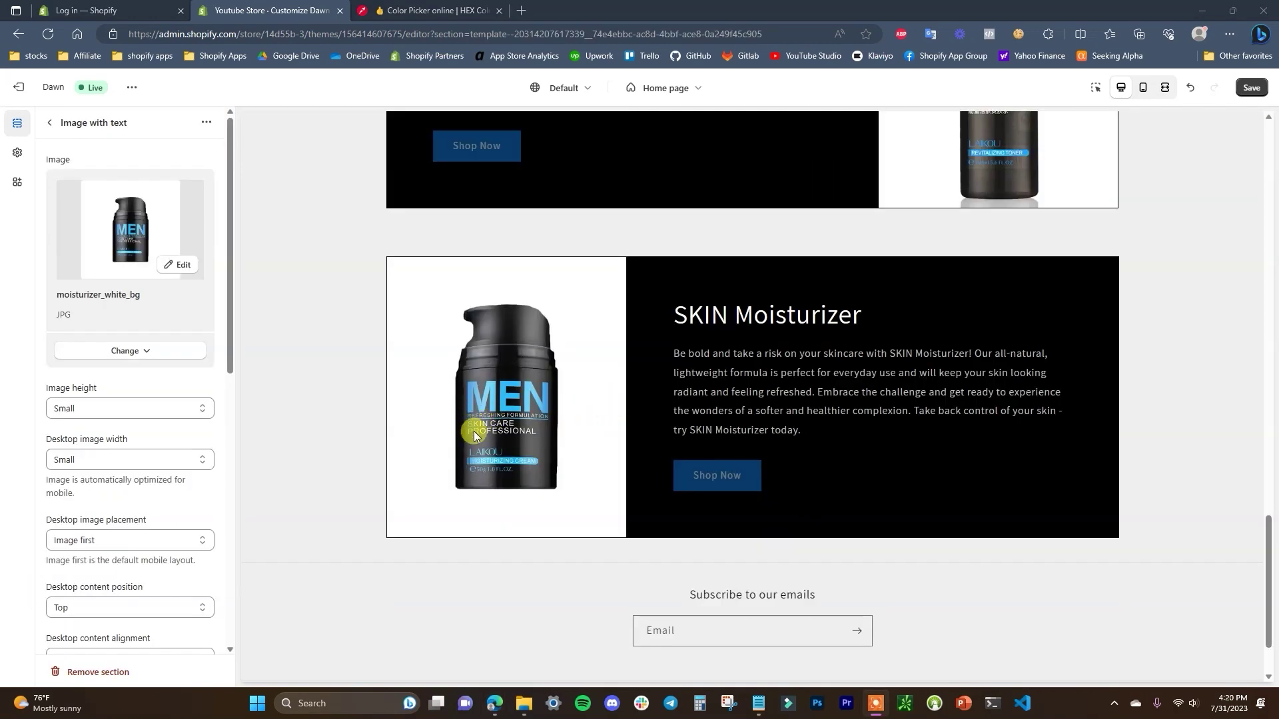
pyautogui.scroll(10, 533, 440)
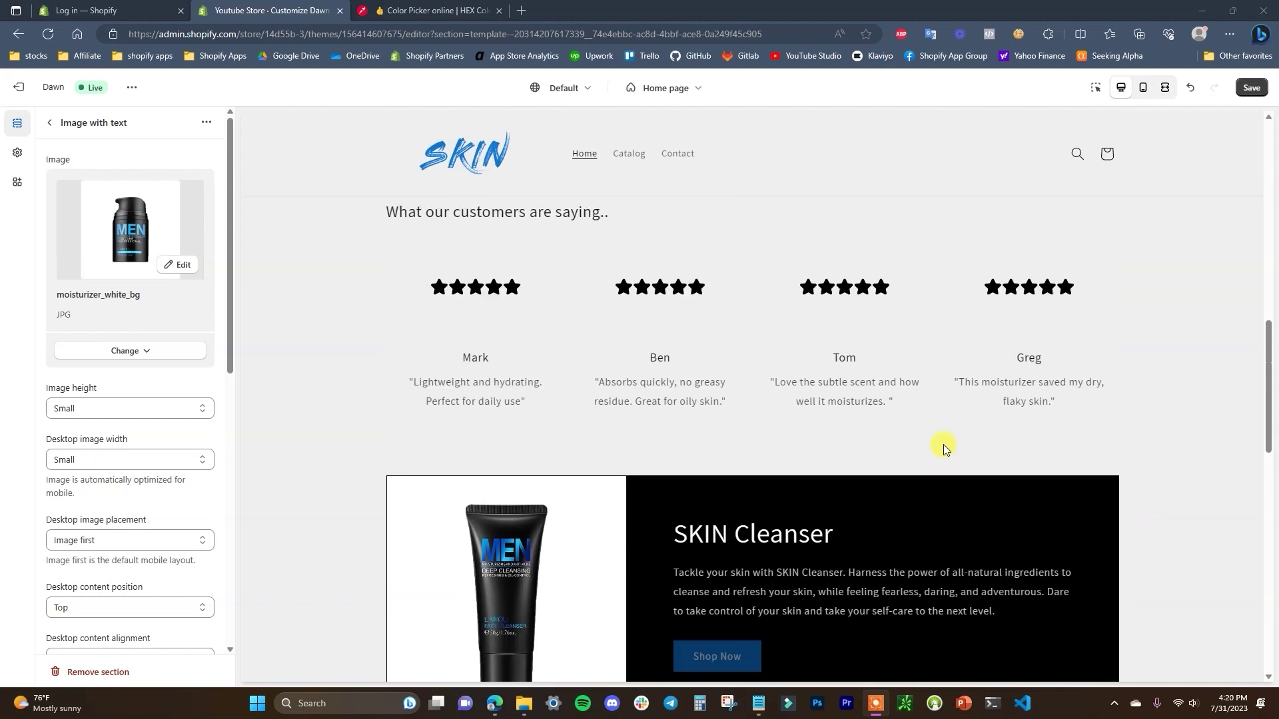
pyautogui.scroll(5, 942, 445)
pyautogui.scroll(-10, 913, 471)
pyautogui.scroll(-5, 708, 541)
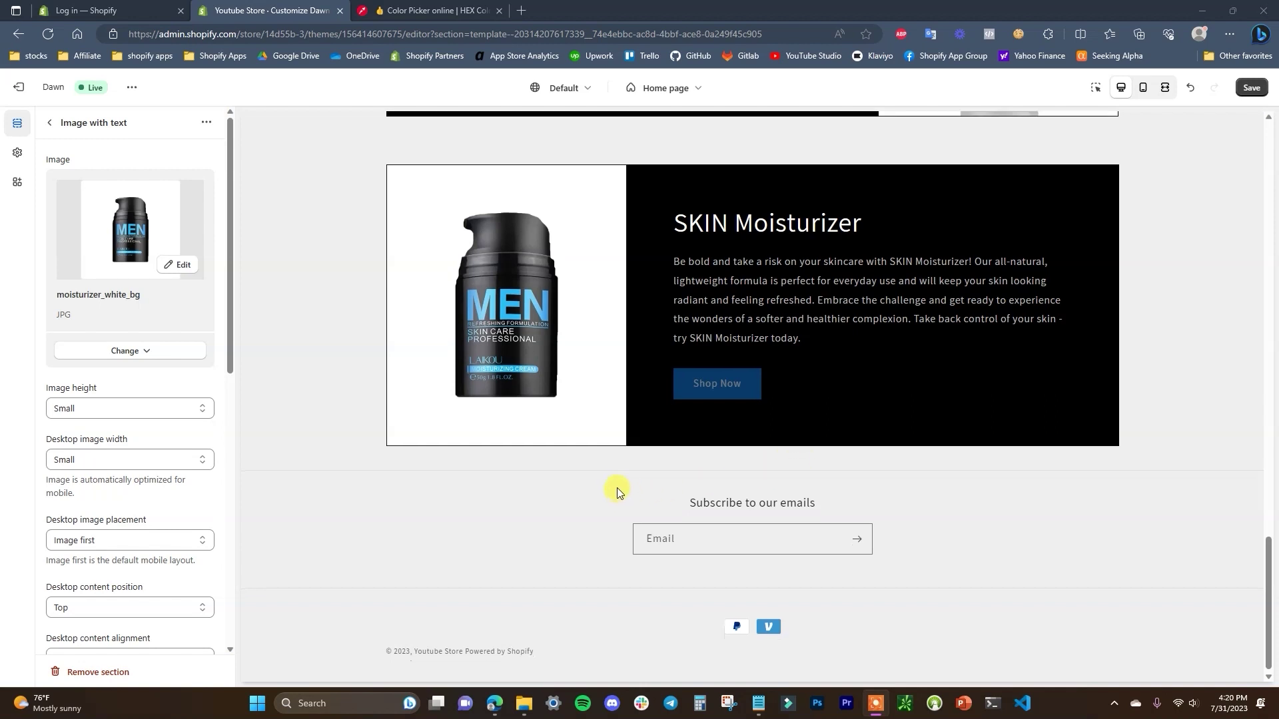
# - Add a Multicolumn section below the SKIN Moisturizer section of the home page
pyautogui.click(49, 123)
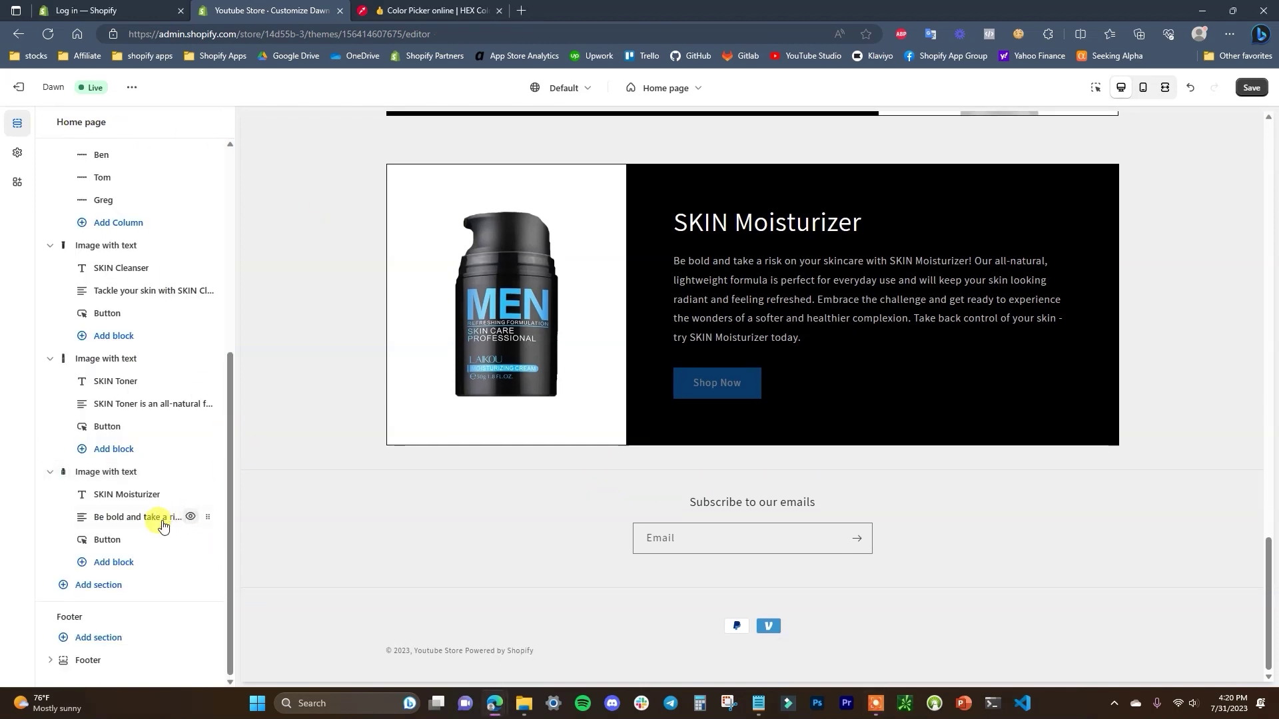
pyautogui.click(98, 585)
pyautogui.scroll(-1, 335, 493)
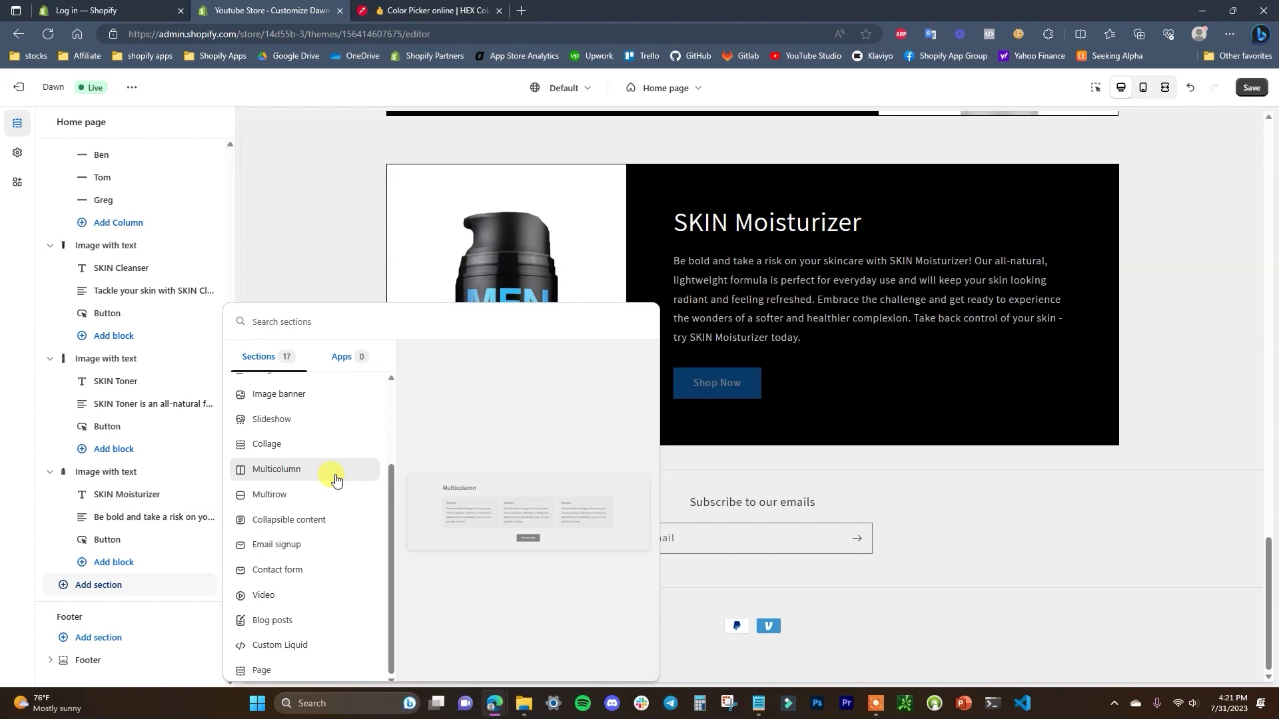
pyautogui.click(335, 479)
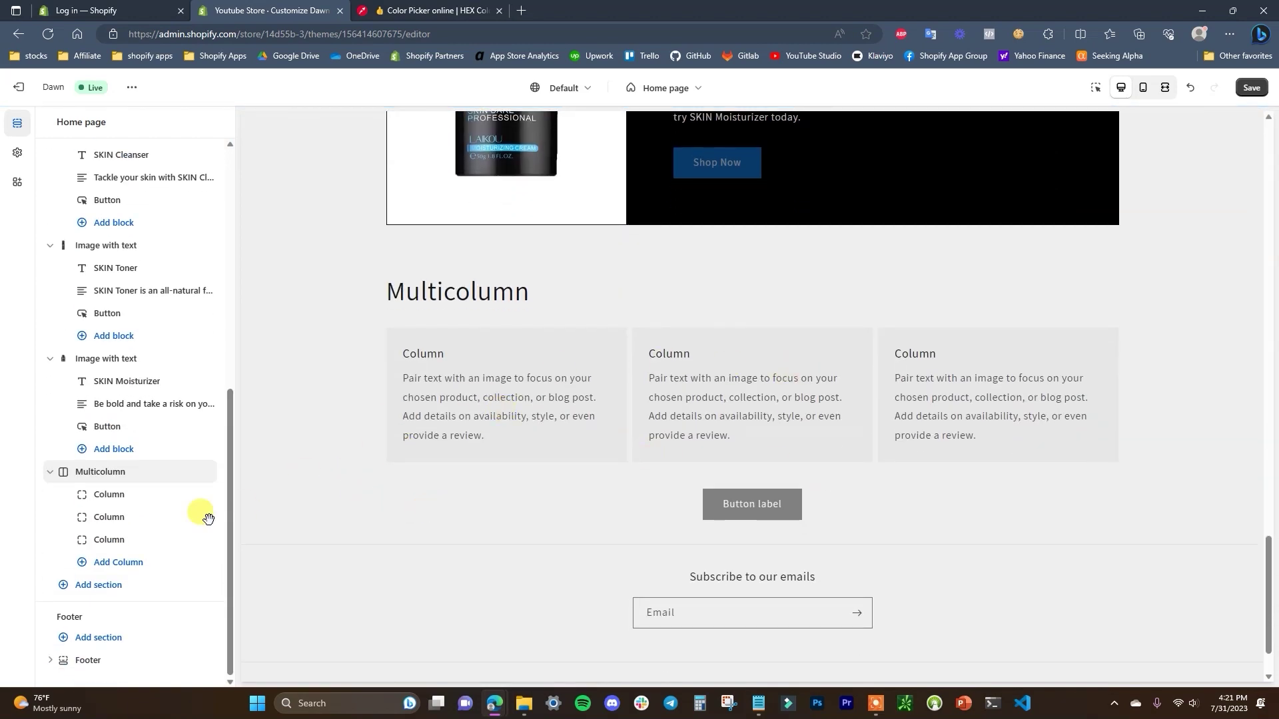
# - Add a Rich text section and move it above the new Multicolumn section
pyautogui.click(122, 586)
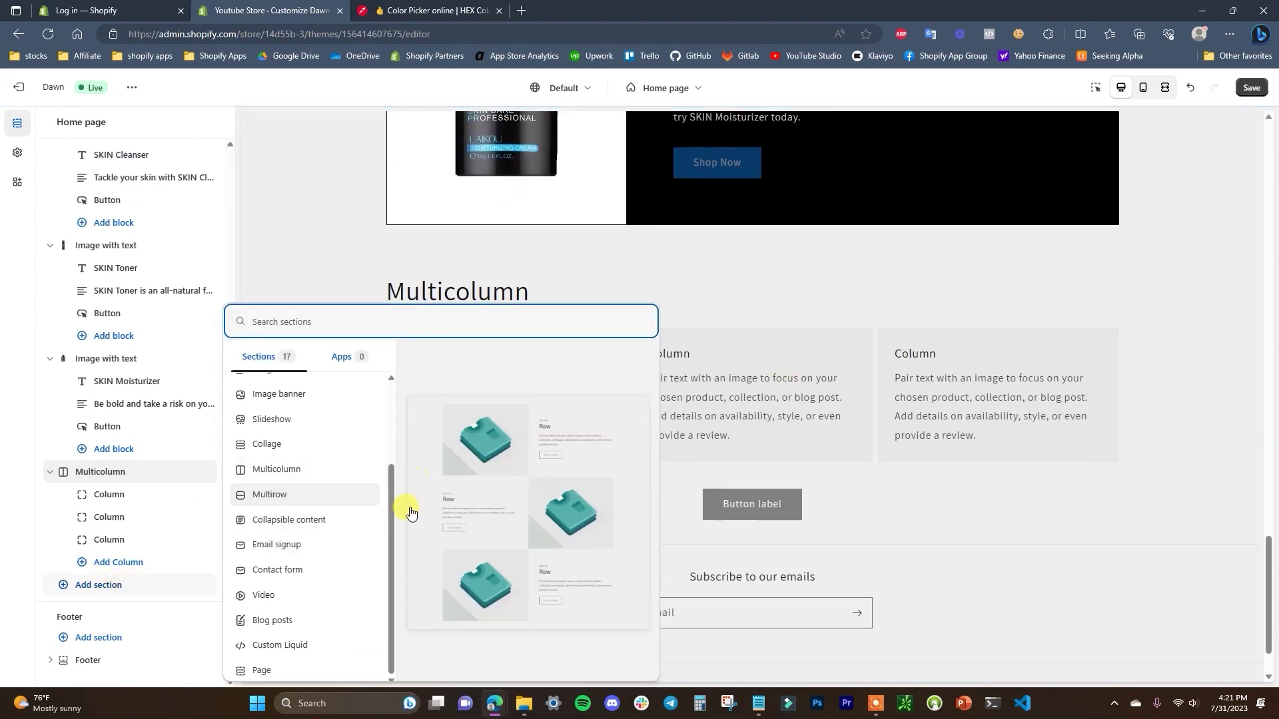
pyautogui.moveTo(393, 533); pyautogui.dragTo(395, 461)
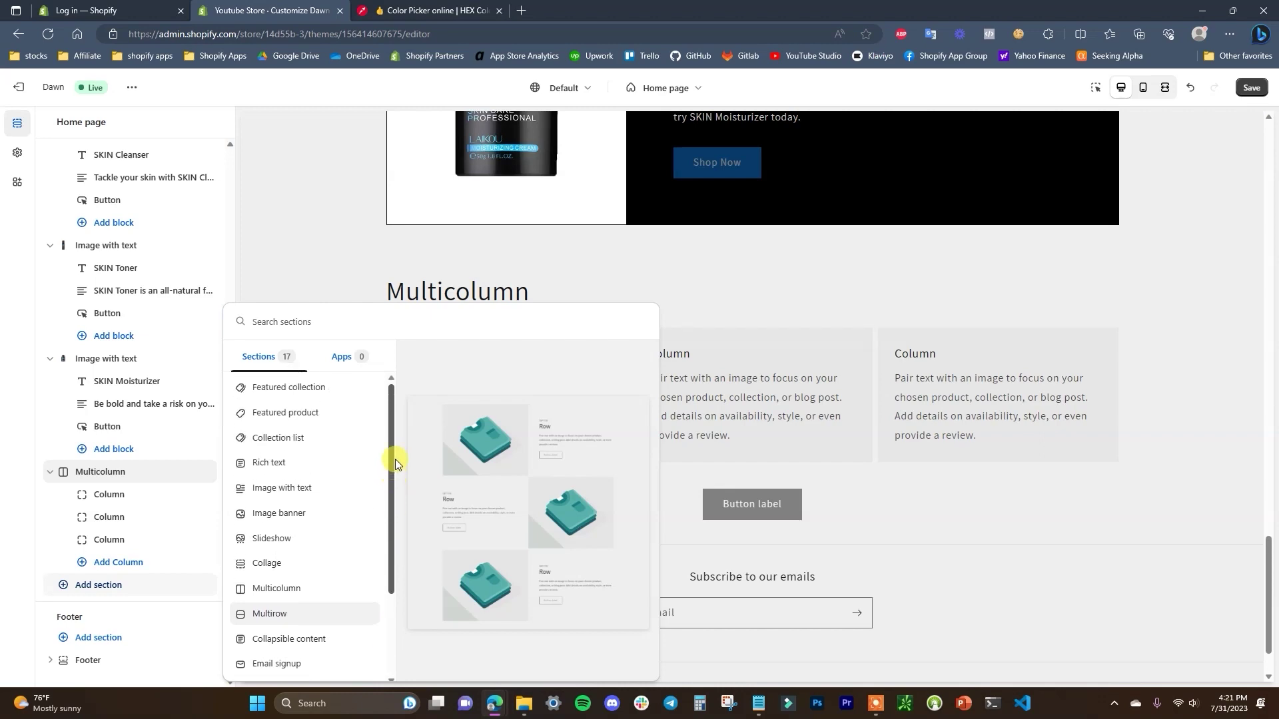
pyautogui.click(301, 464)
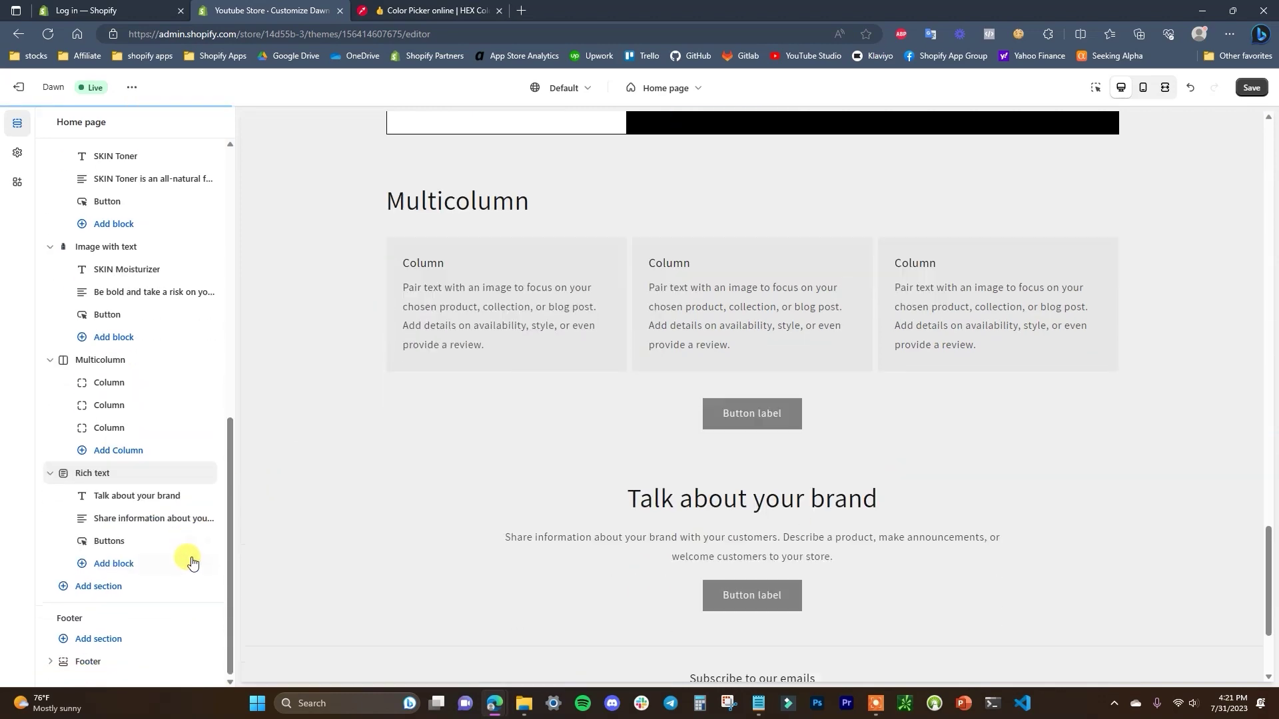
pyautogui.moveTo(203, 472); pyautogui.dragTo(202, 436)
# - Remove the Buttons block from the Rich text section
pyautogui.scroll(-1, 846, 441)
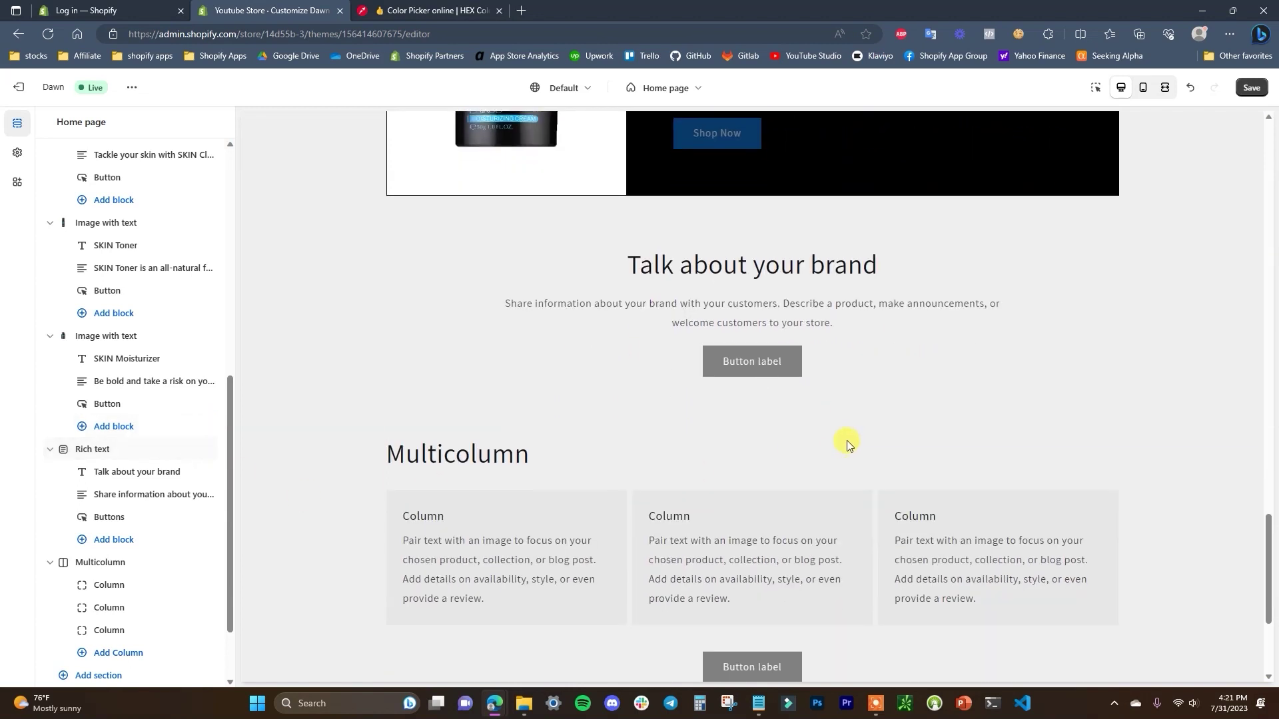
pyautogui.scroll(-1, 153, 493)
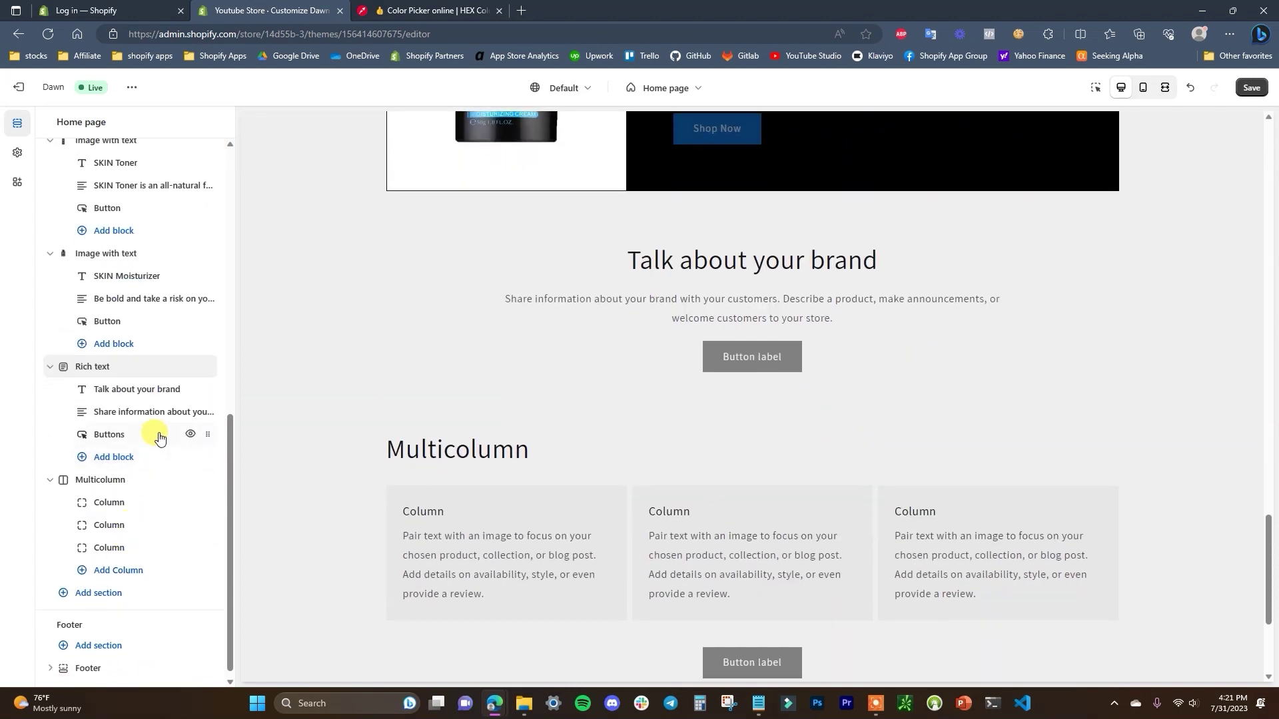
pyautogui.click(159, 434)
pyautogui.click(110, 670)
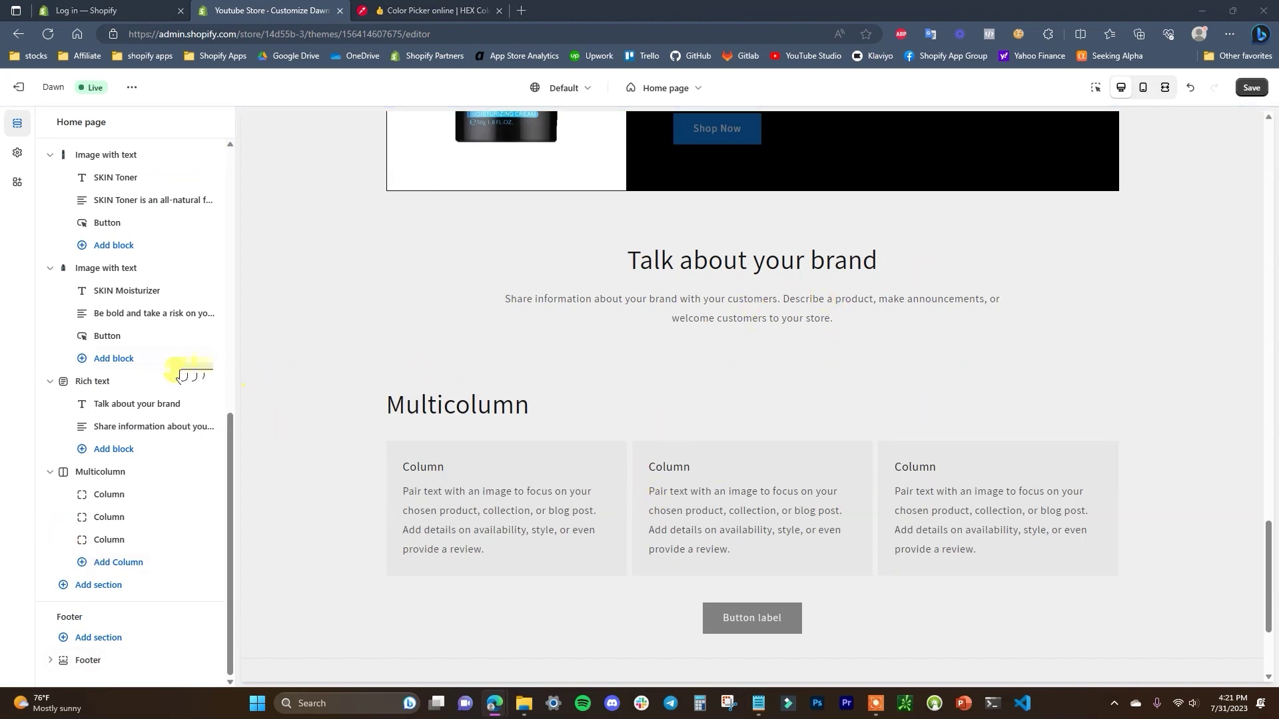
# - Change the Rich text heading to "Why Choose SKIN?" with heading size Small and return to the section list
pyautogui.click(143, 404)
pyautogui.tripleClick(158, 217)
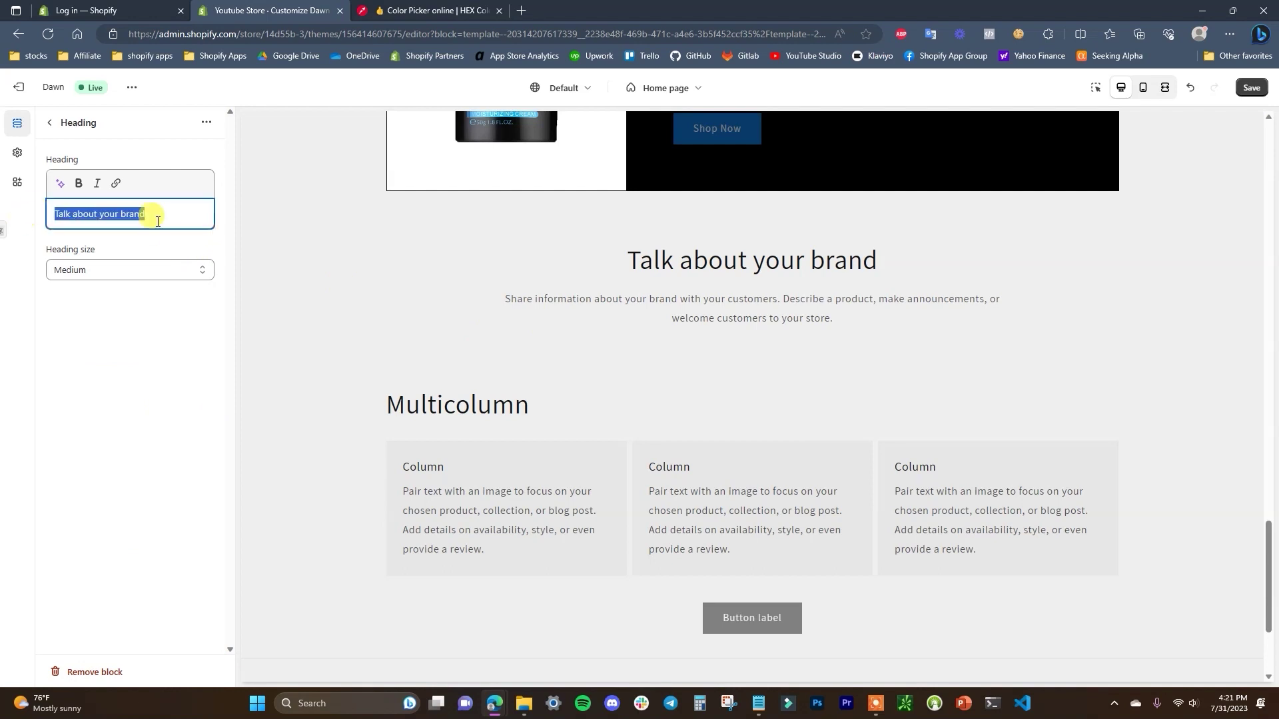
pyautogui.write('Why Choose SKIN?')
pyautogui.click(172, 265)
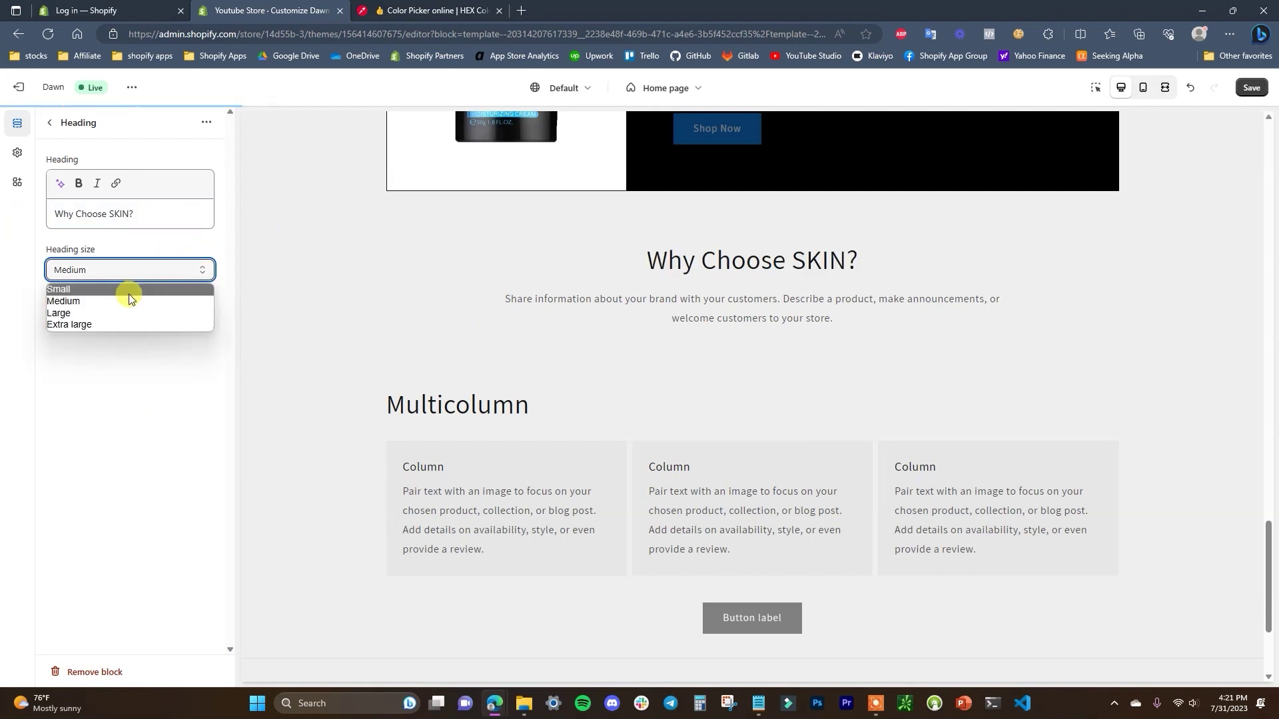
pyautogui.click(129, 294)
pyautogui.click(52, 132)
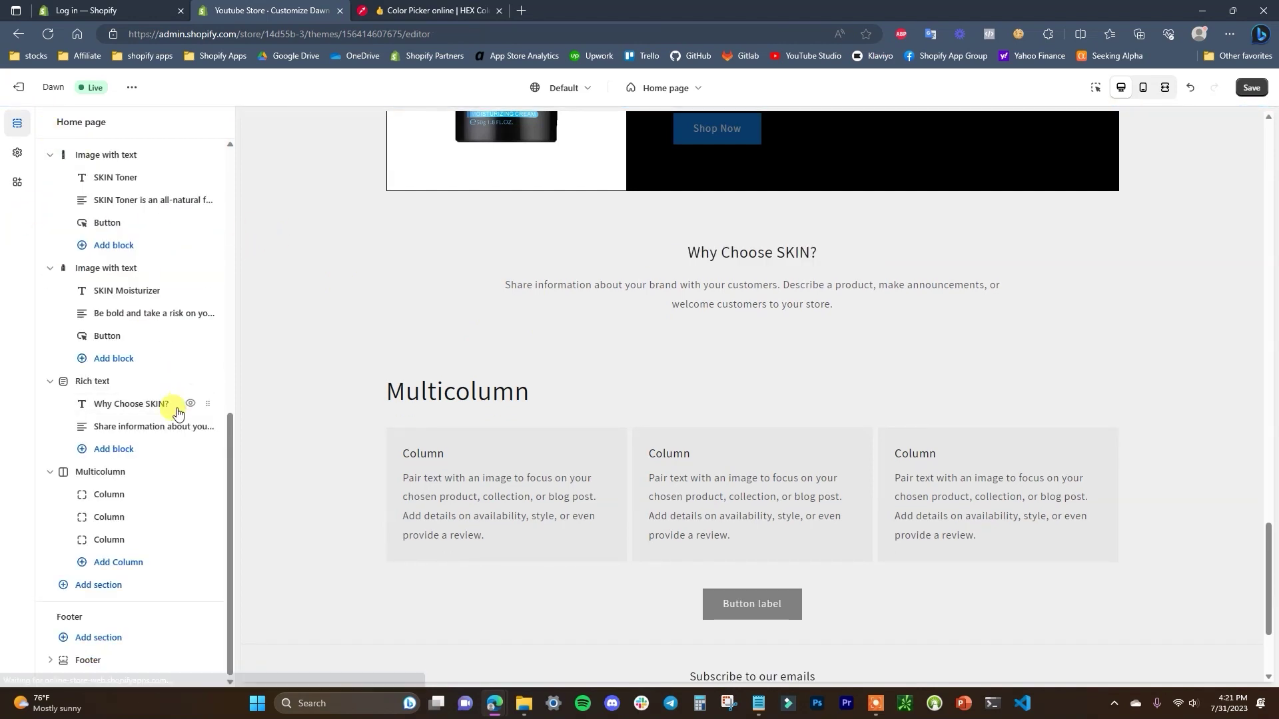
# - Replace the Rich text description with "SKIN makes the best men's skin care products on the market for an affordable price." formatted as Heading 1
pyautogui.click(162, 427)
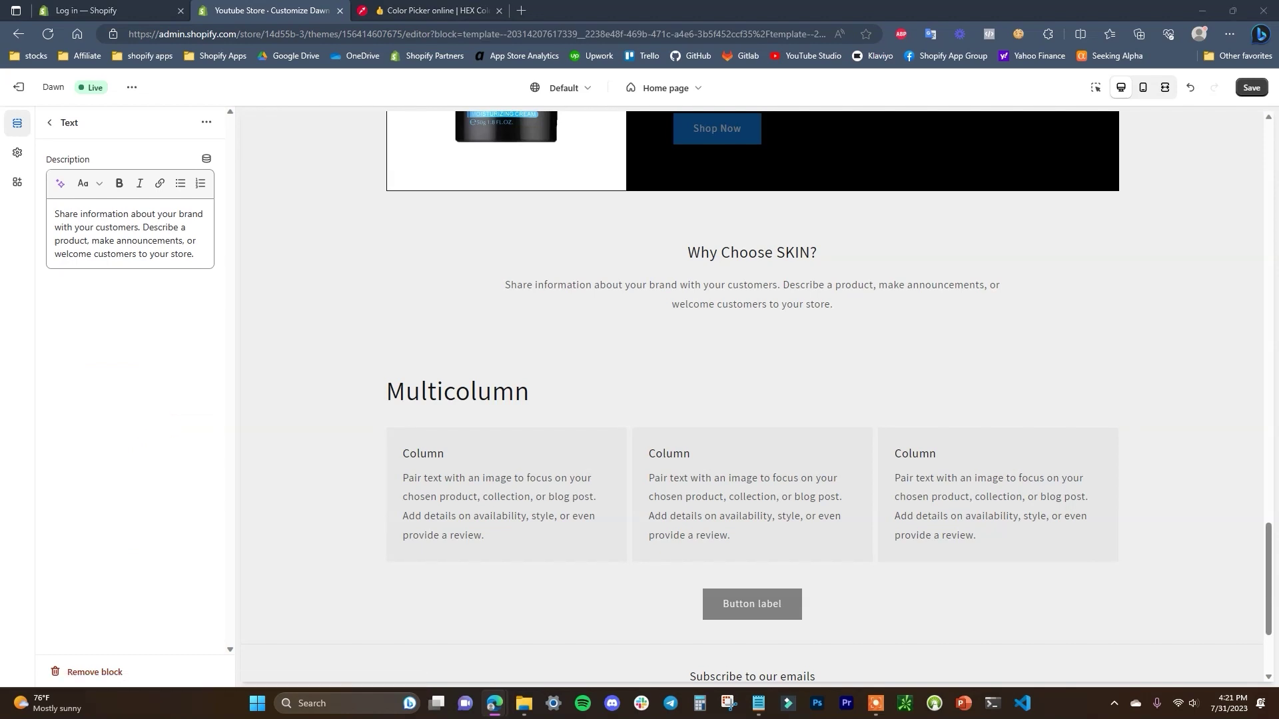
pyautogui.tripleClick(210, 247)
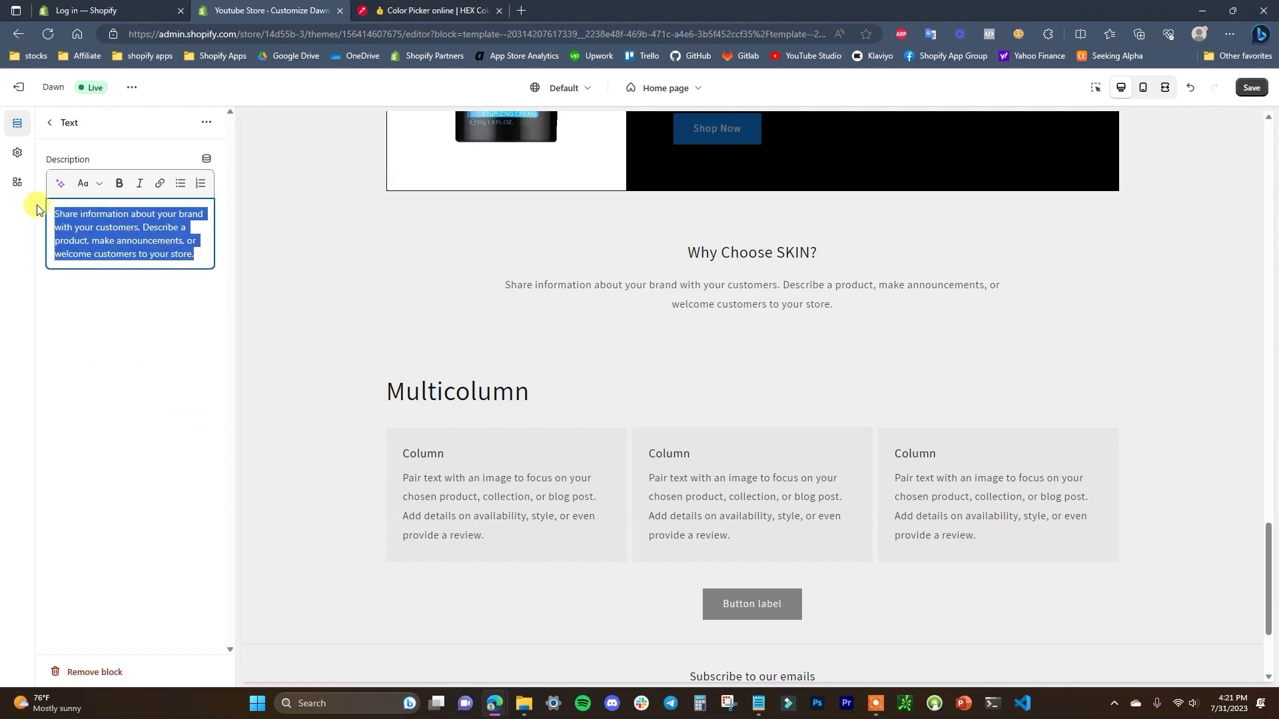
pyautogui.write("SKIN makes the best men's skin care products on the market for an affordable price.")
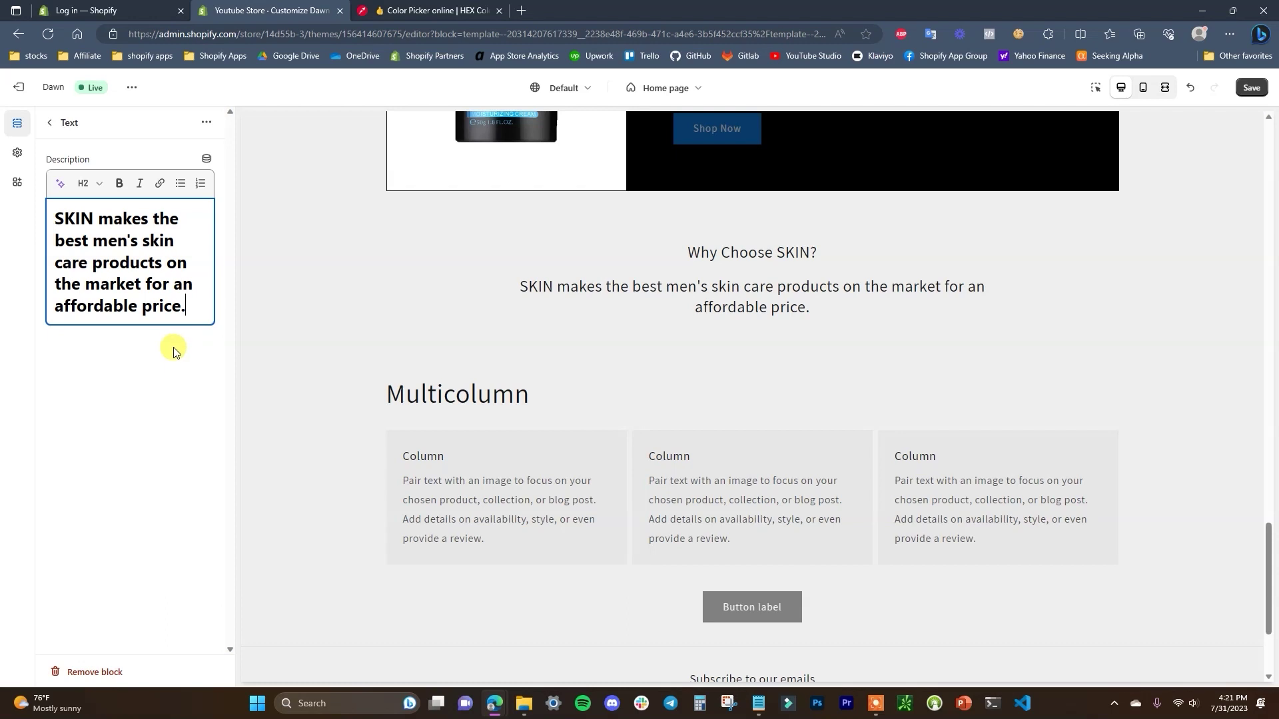
pyautogui.click(90, 184)
pyautogui.click(90, 242)
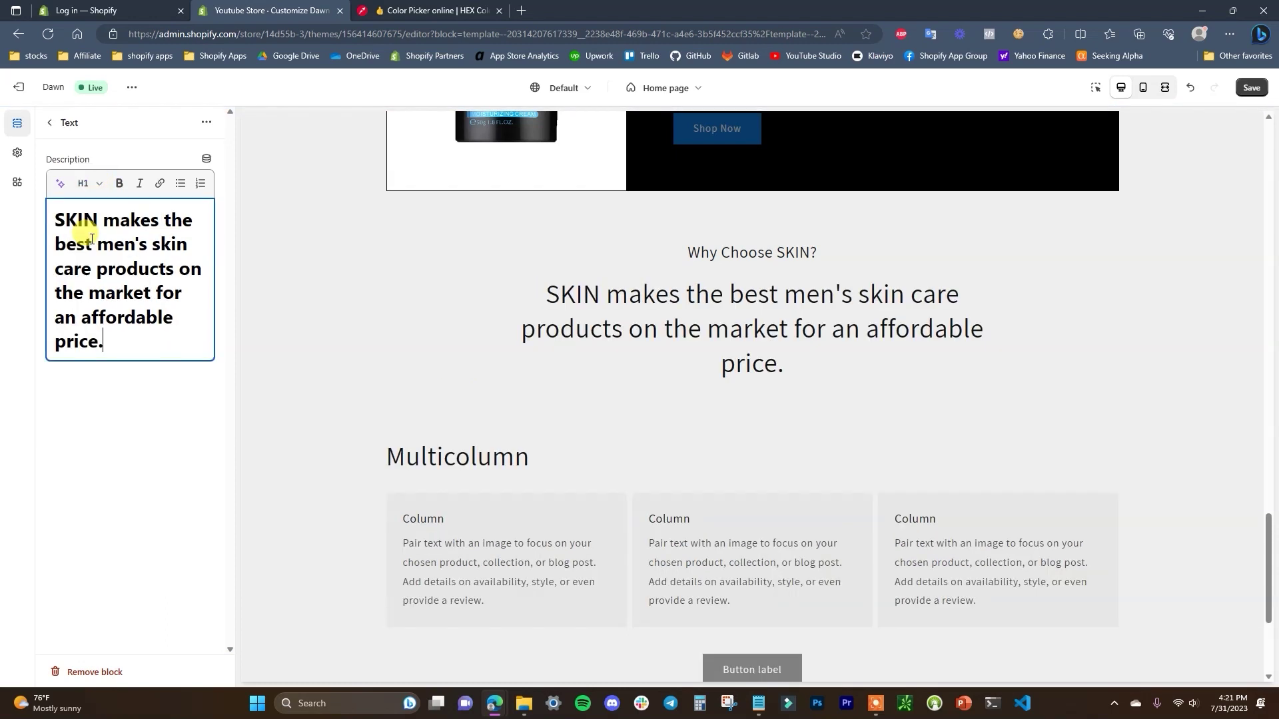
pyautogui.click(184, 430)
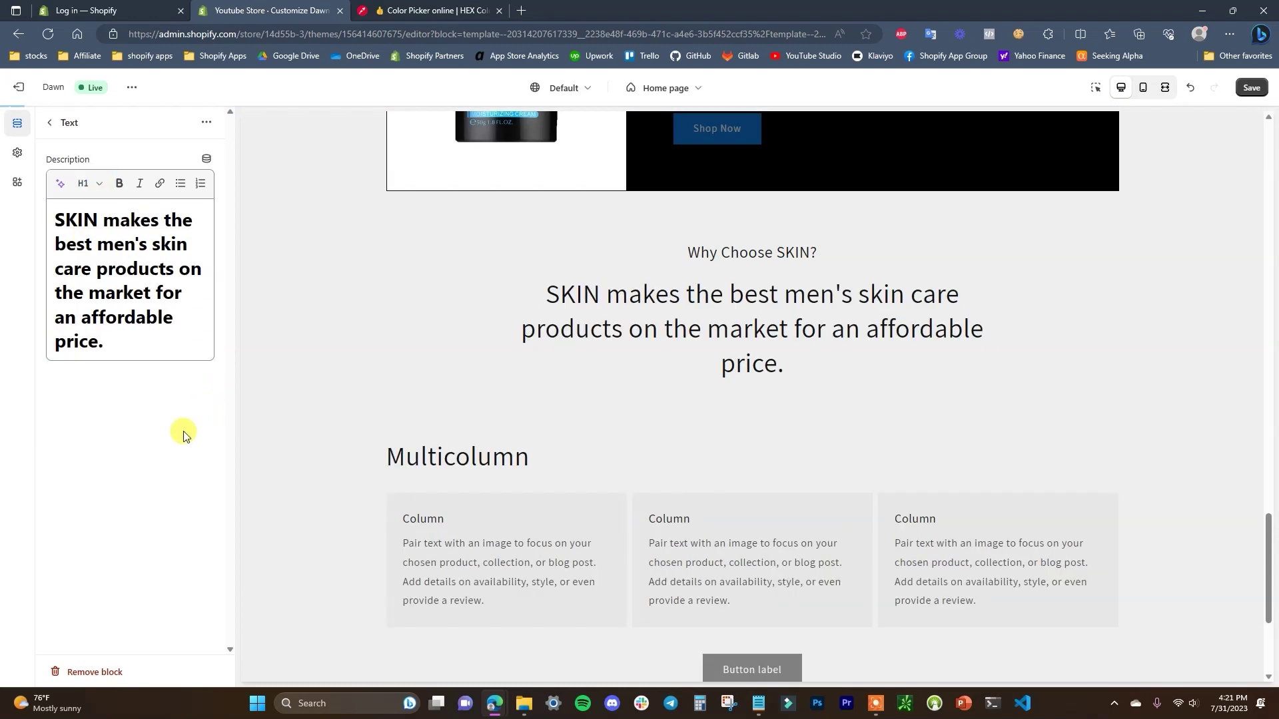
pyautogui.click(51, 127)
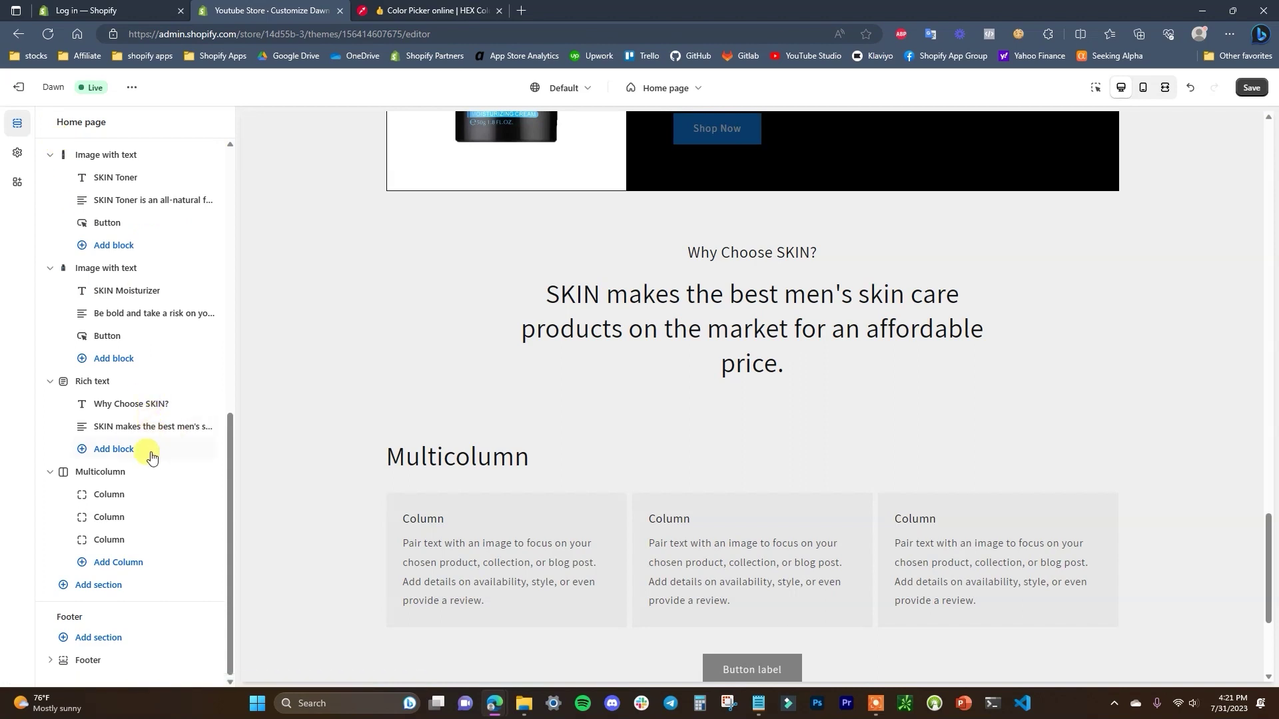
# - Set the Rich text section's color scheme to Scheme 5 and return to the section list
pyautogui.click(130, 381)
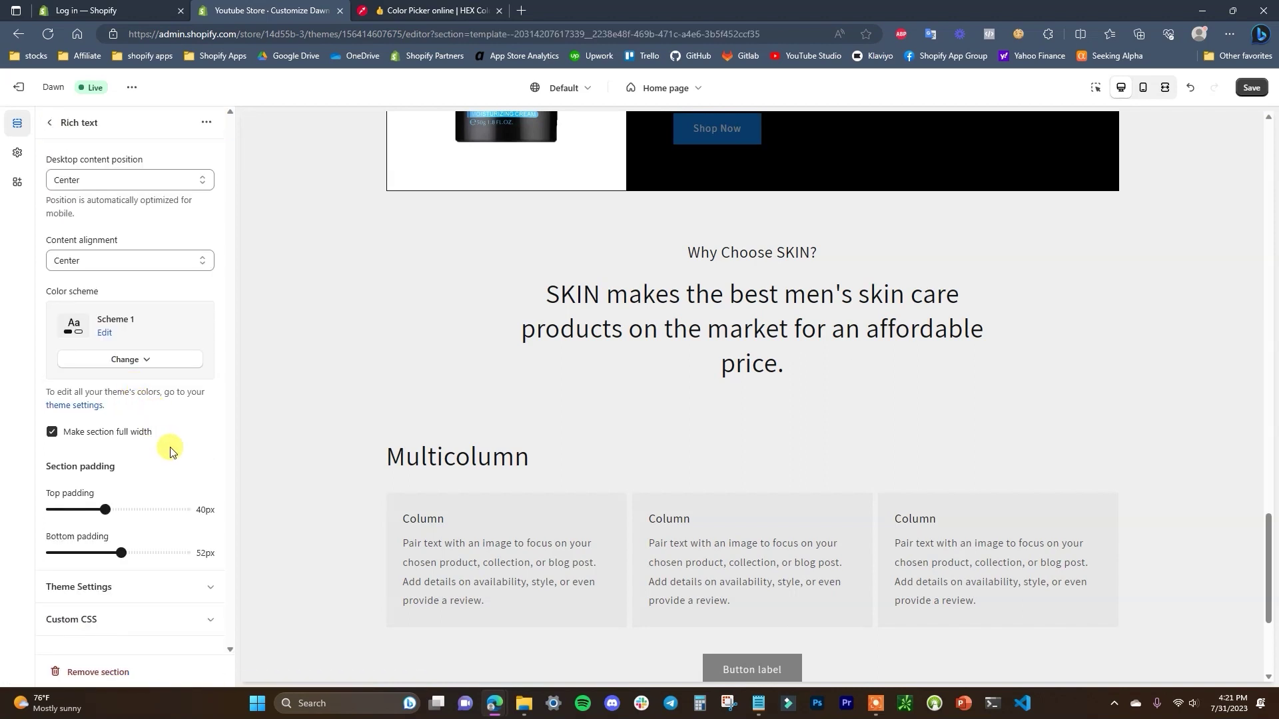
pyautogui.click(144, 372)
pyautogui.click(144, 526)
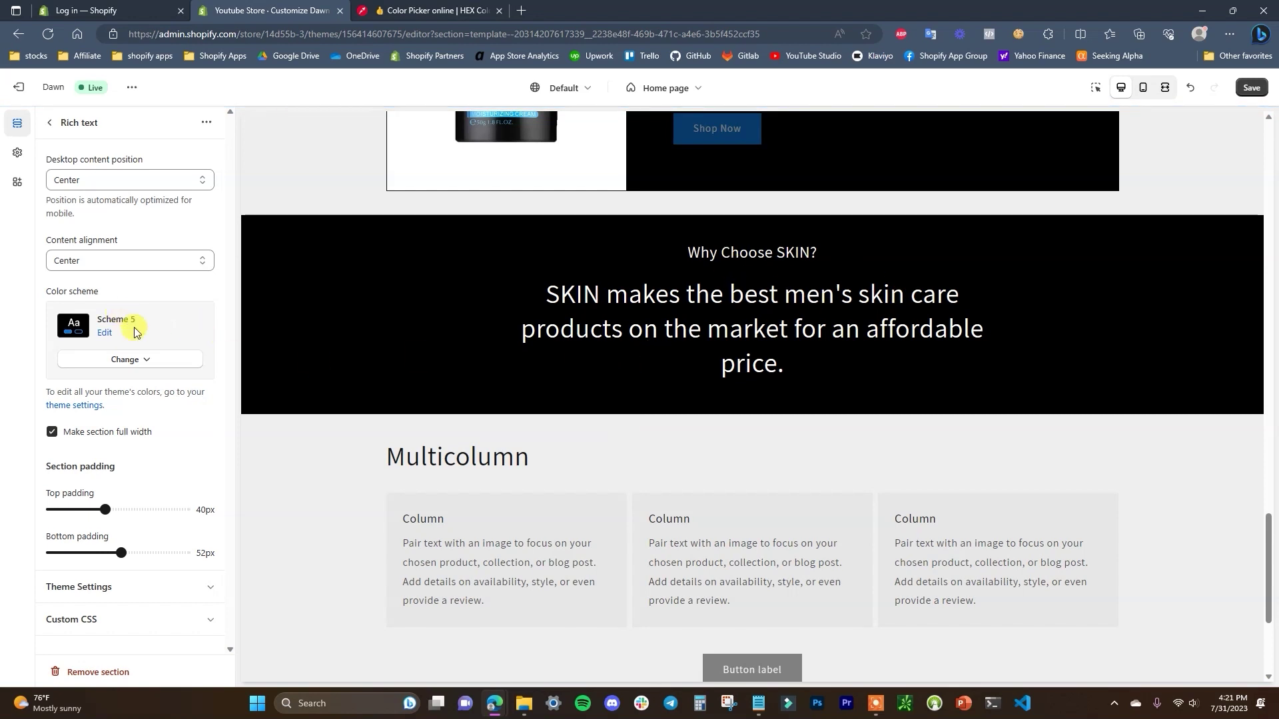
pyautogui.click(51, 126)
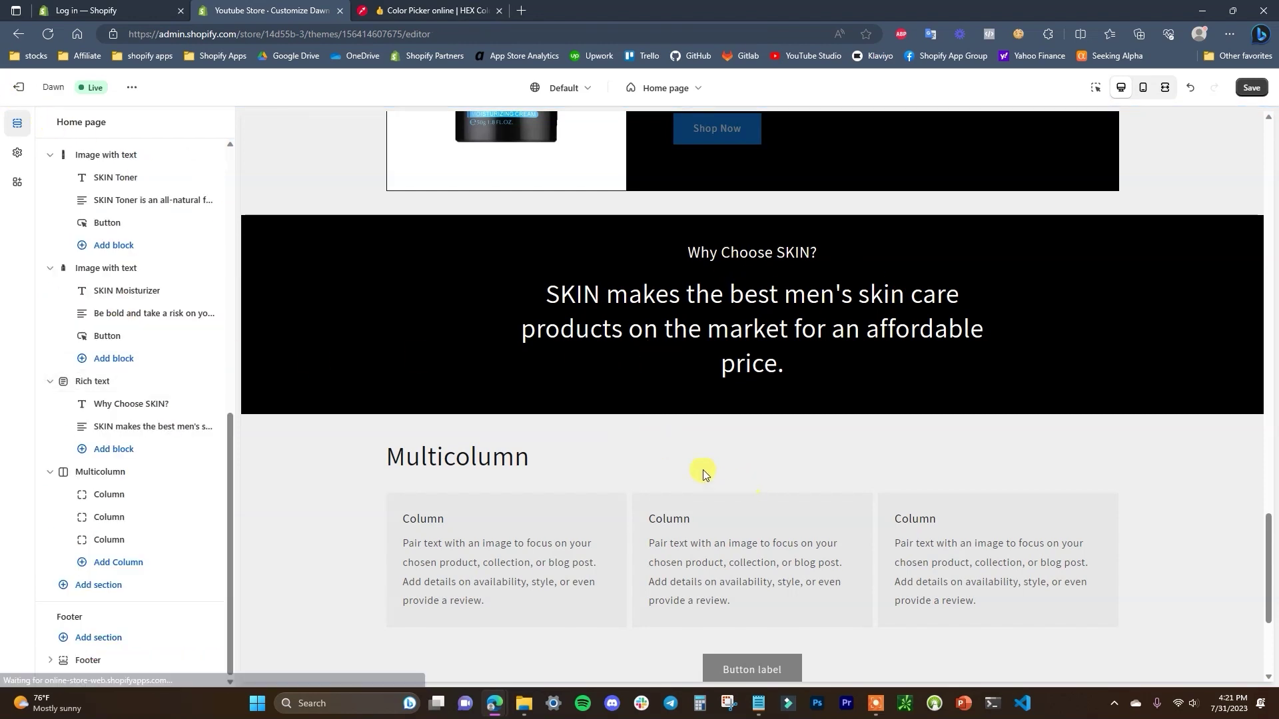
# - Set the number of desktop columns in the new Multicolumn section to 4
pyautogui.scroll(-1, 702, 470)
pyautogui.click(143, 483)
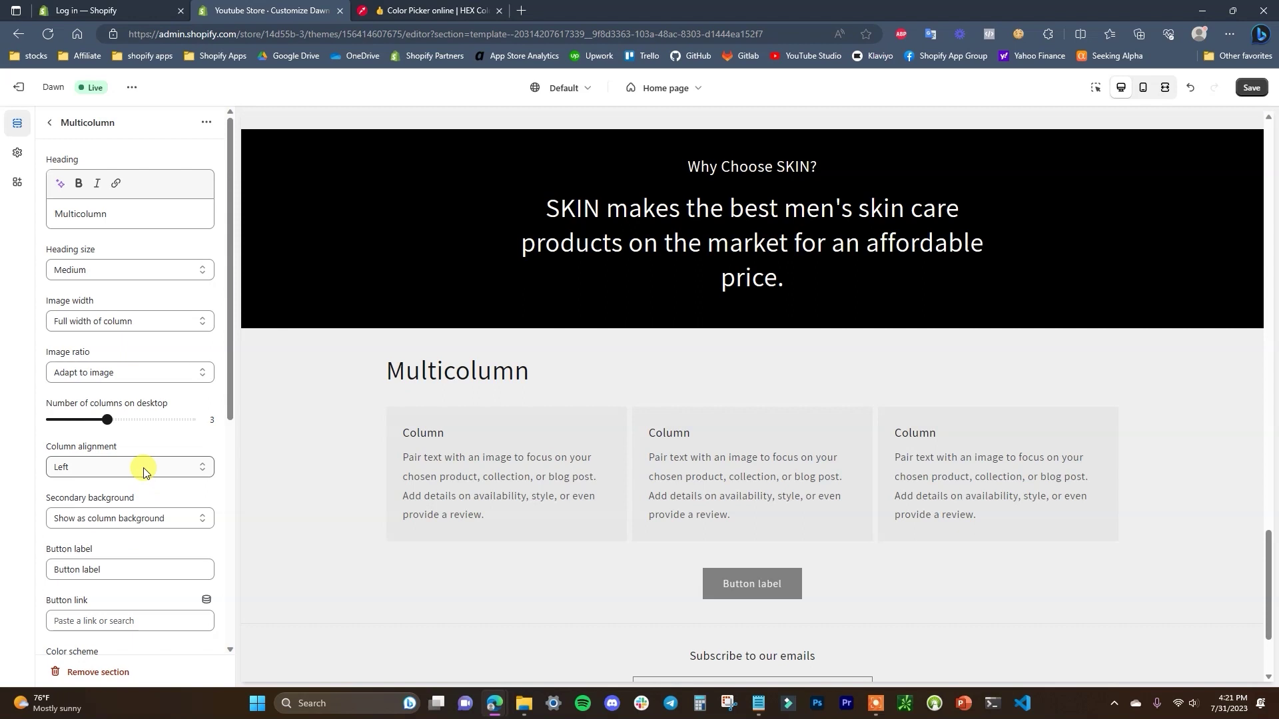
pyautogui.moveTo(106, 420); pyautogui.dragTo(134, 420)
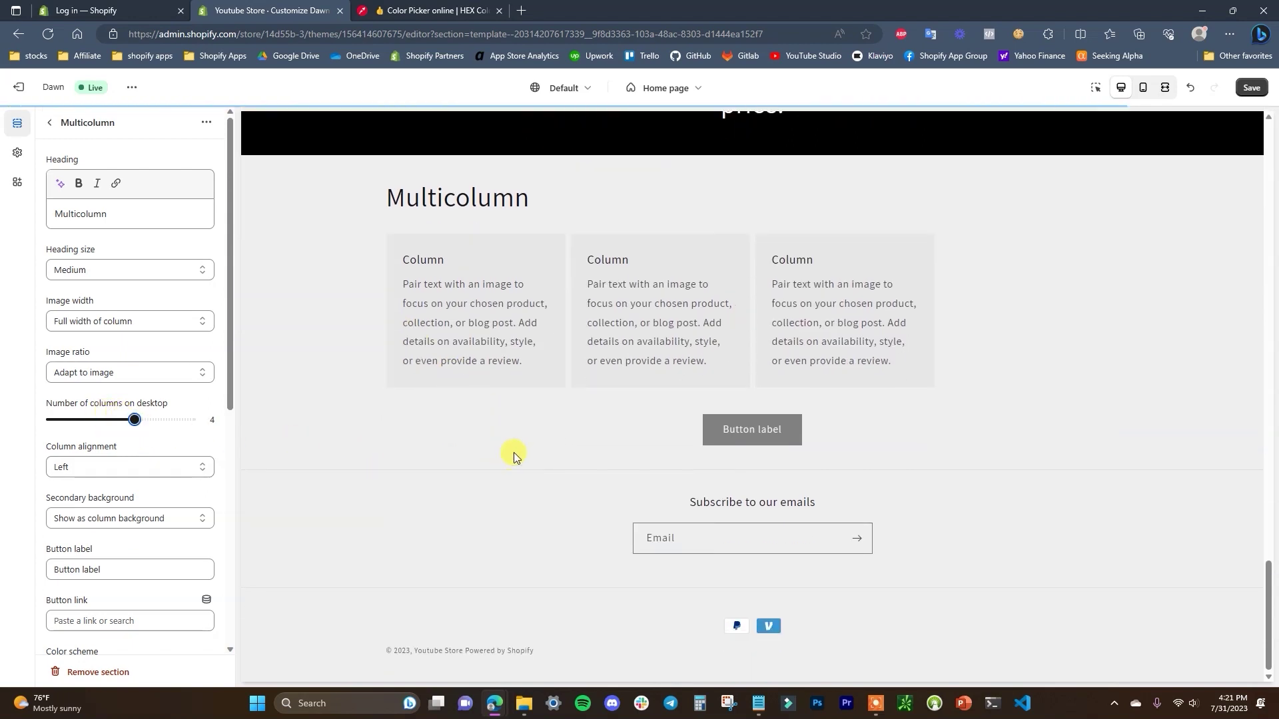
# - Change the Multicolumn section's color scheme to Scheme 5
pyautogui.scroll(1, 745, 382)
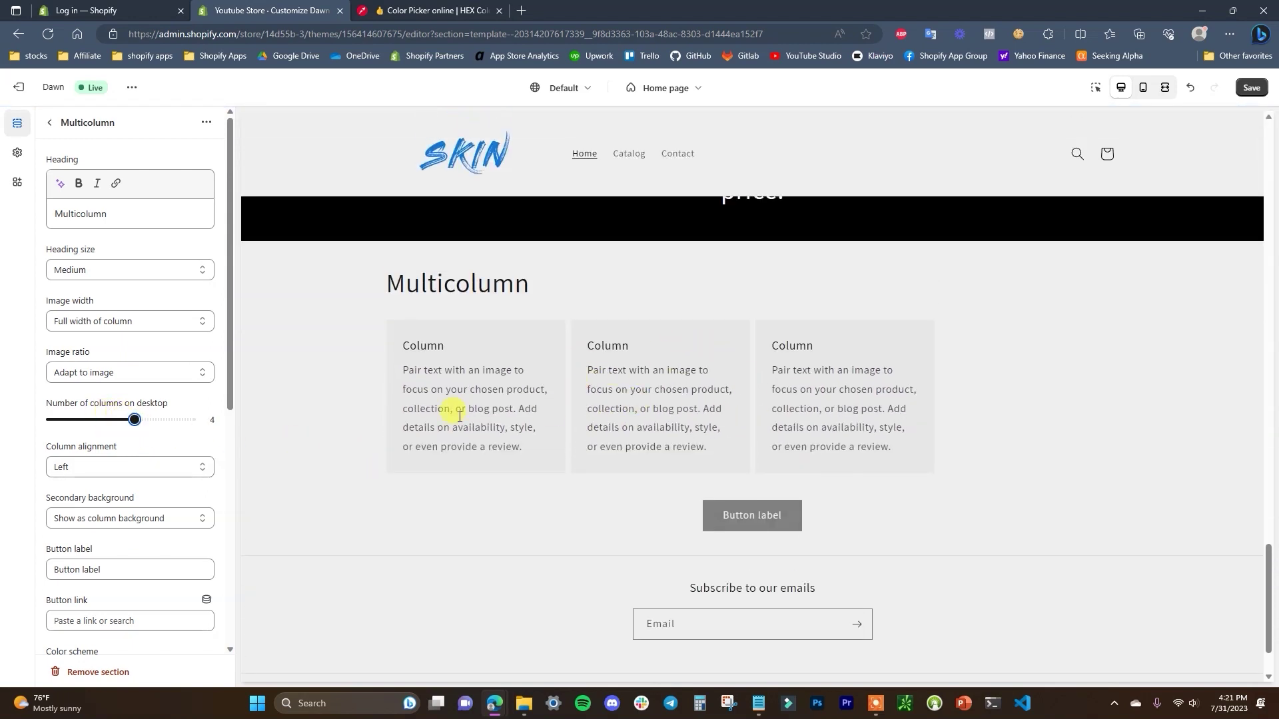
pyautogui.scroll(-5, 137, 451)
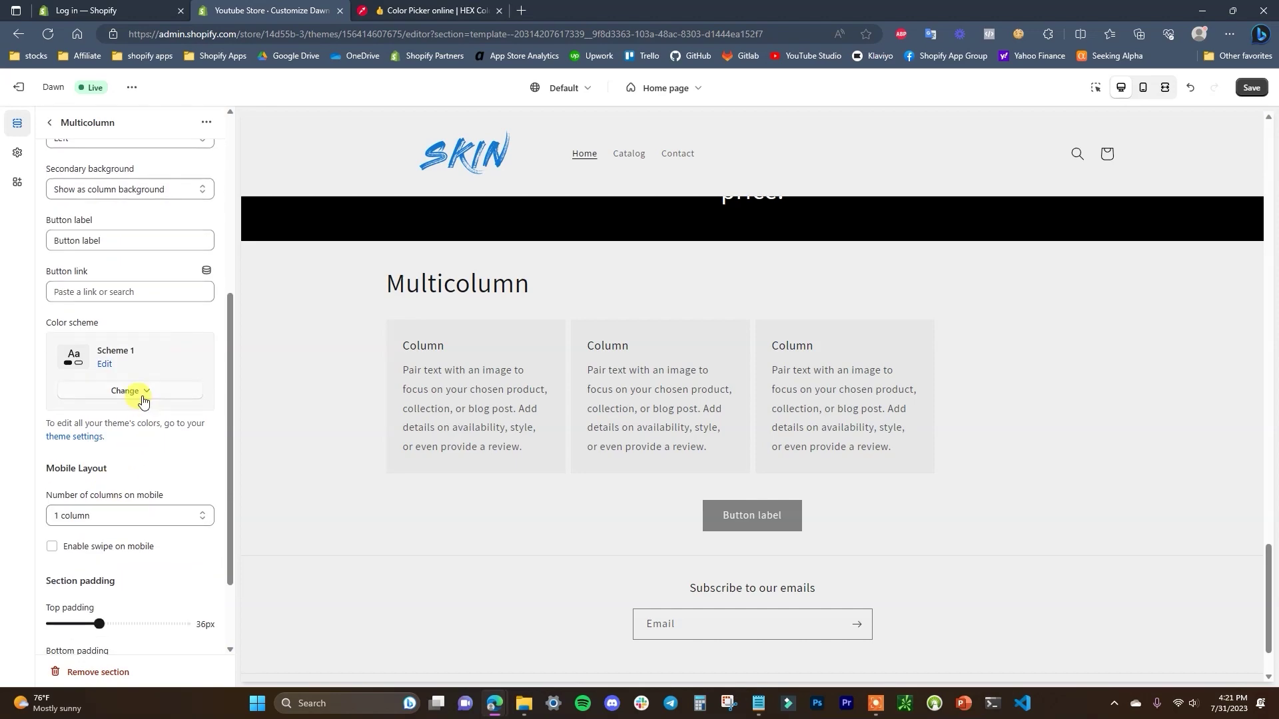
pyautogui.click(139, 392)
pyautogui.click(127, 561)
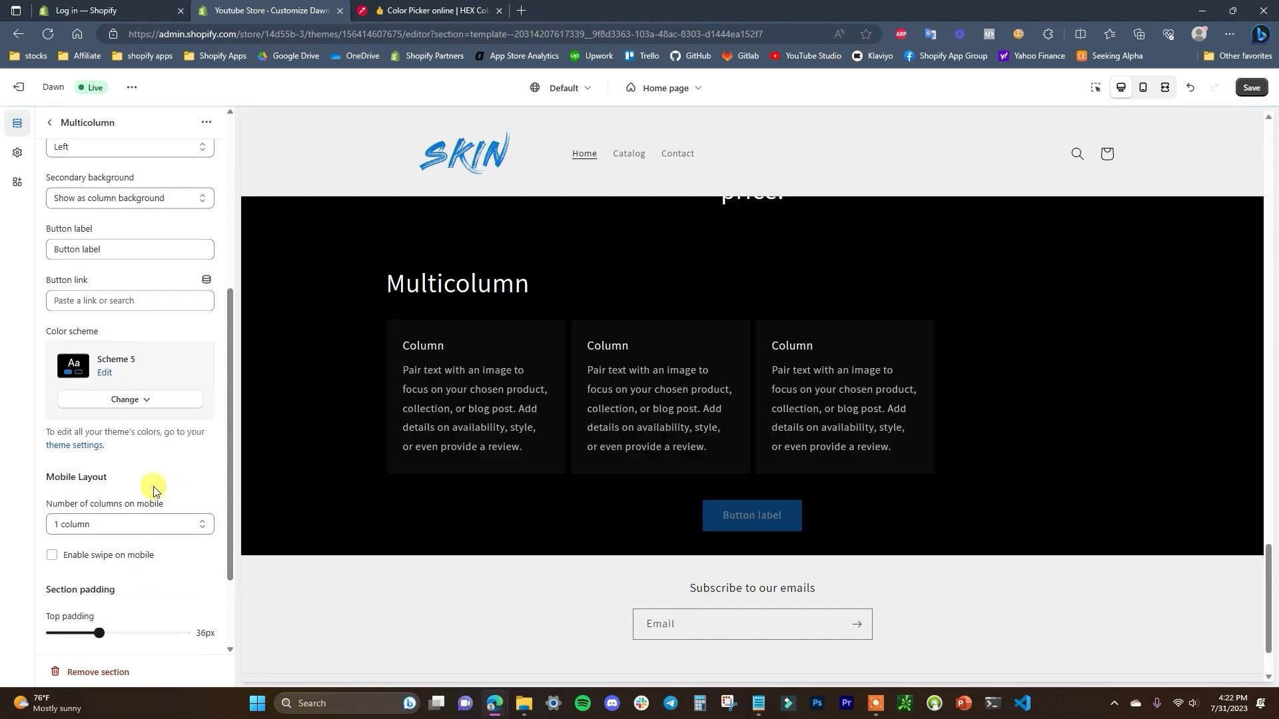
pyautogui.scroll(1, 151, 491)
pyautogui.scroll(2, 659, 503)
pyautogui.scroll(2, 640, 492)
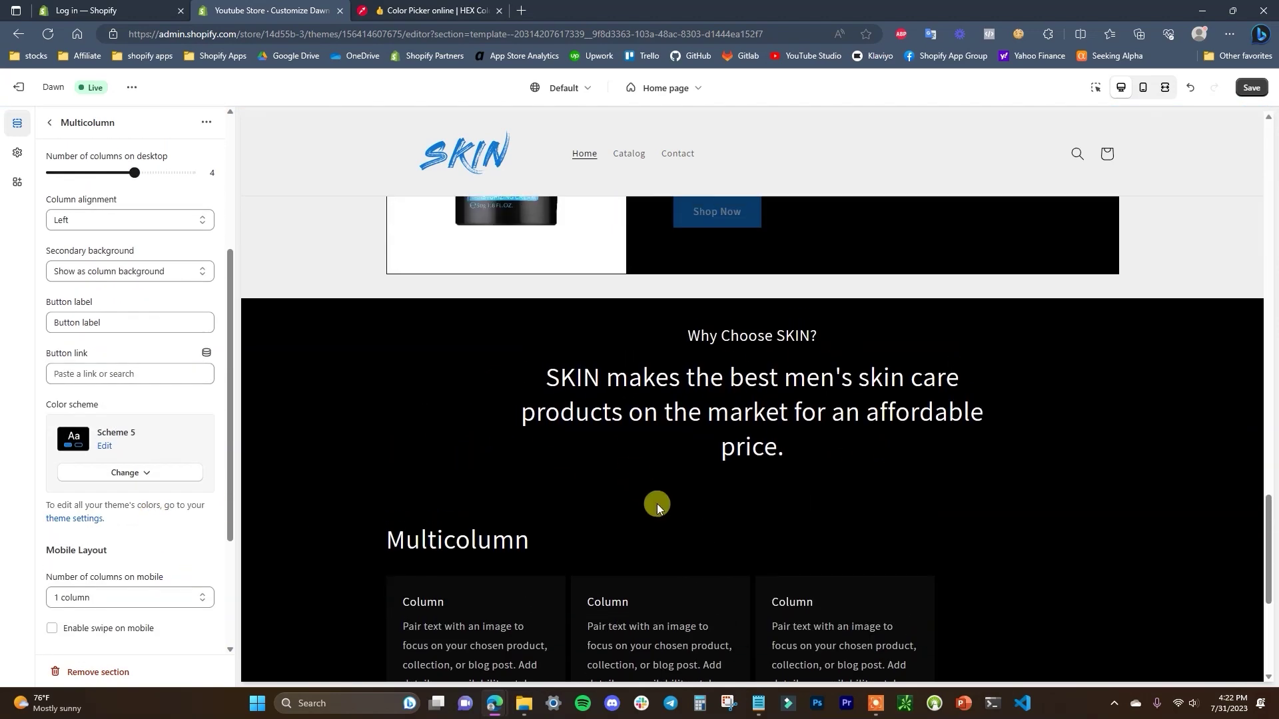
pyautogui.scroll(-1, 764, 469)
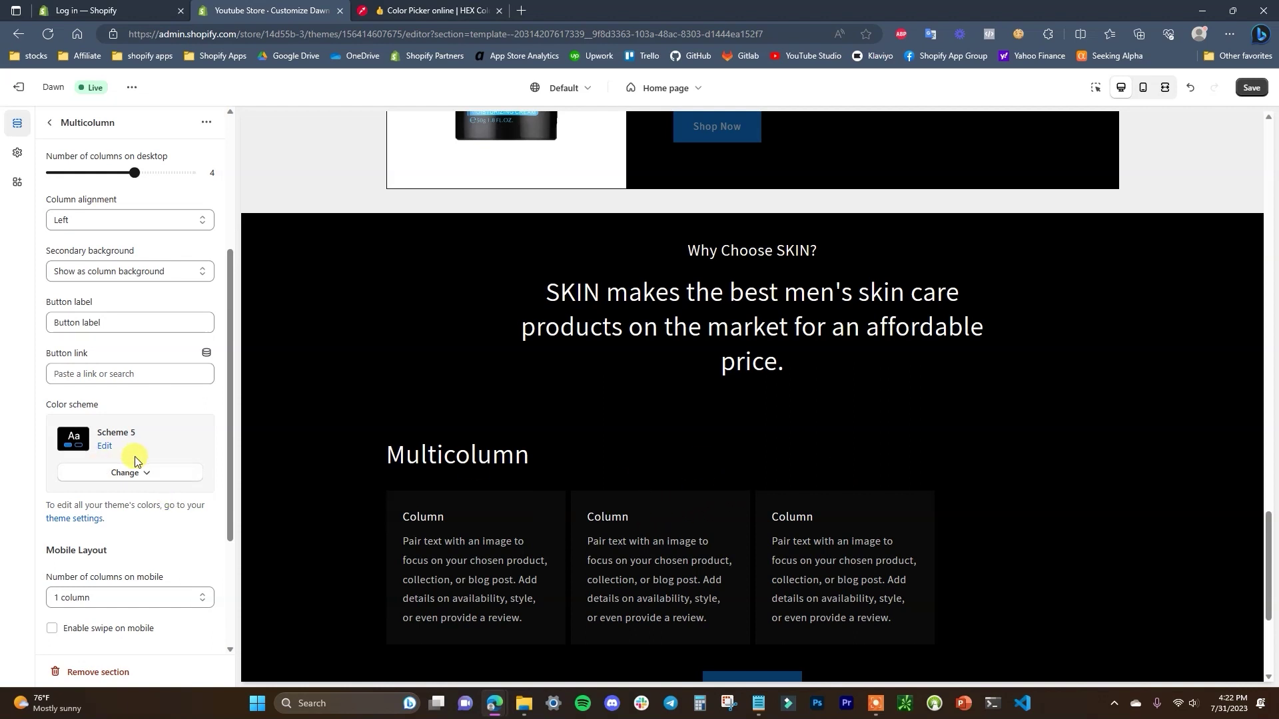
# - Clear the heading text of the Multicolumn section
pyautogui.scroll(3, 134, 460)
pyautogui.moveTo(124, 217); pyautogui.dragTo(22, 220)
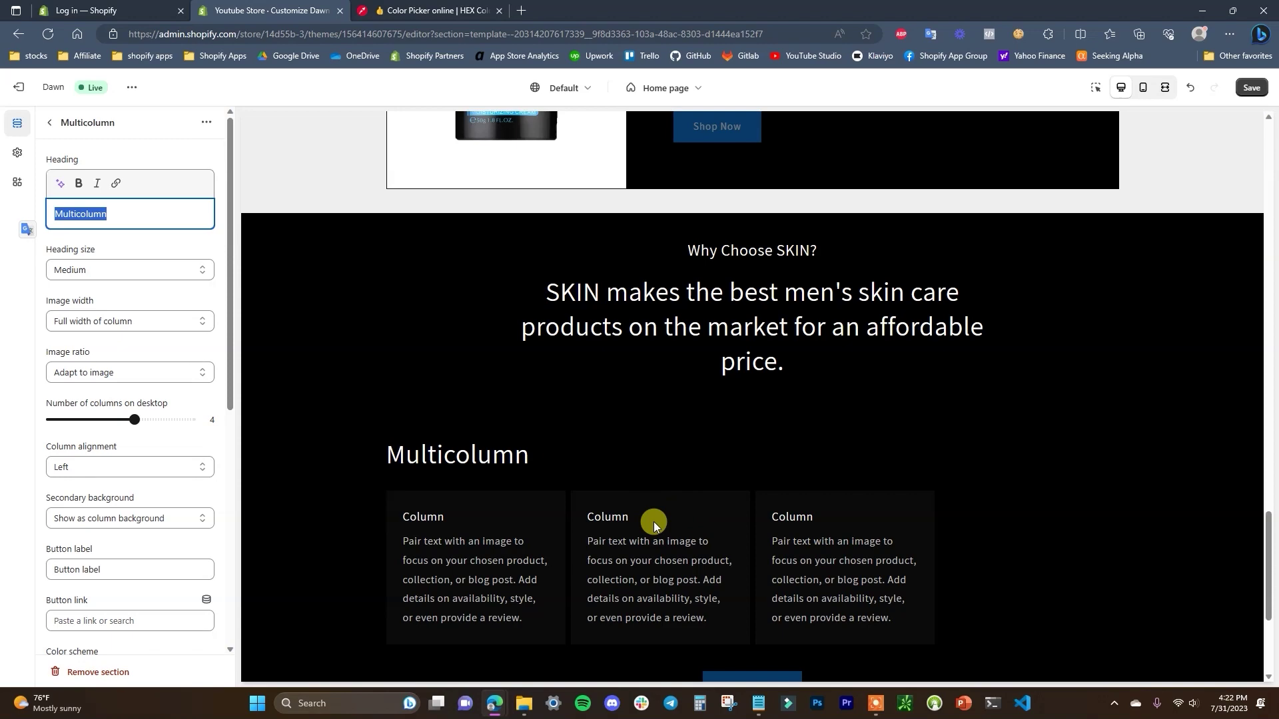
pyautogui.press('BackSpace')
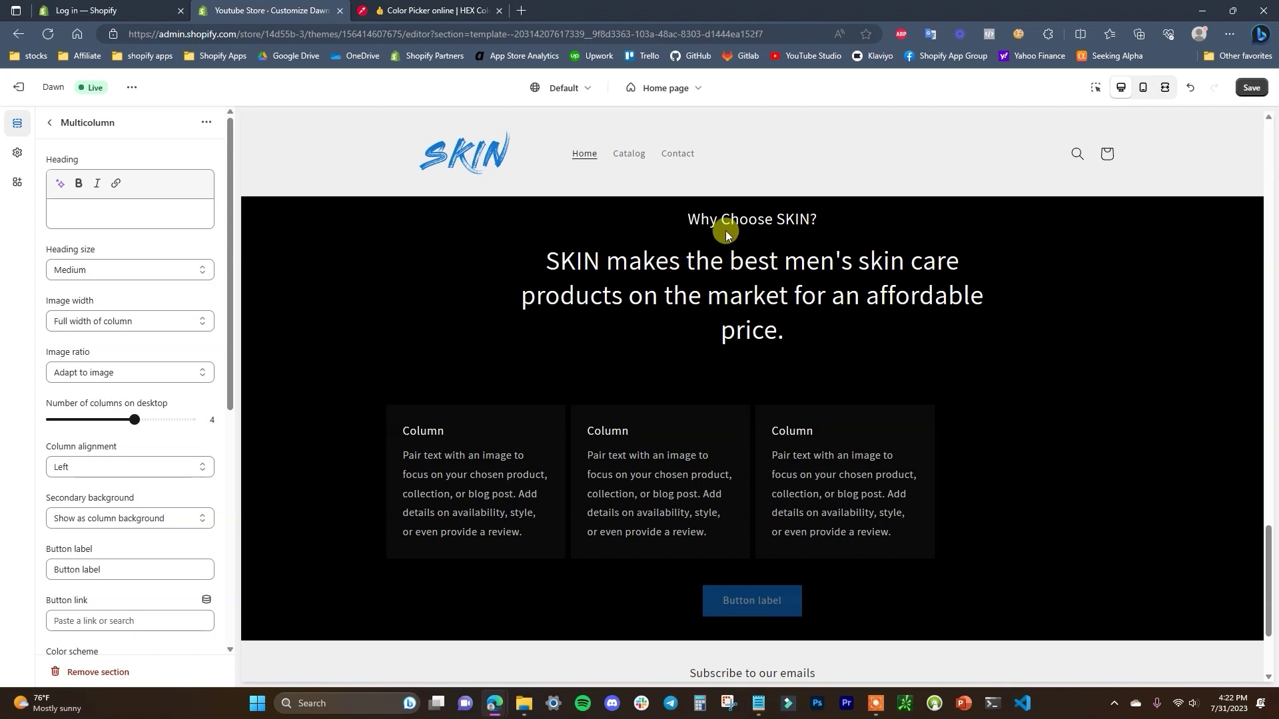
# - Set the Multicolumn section's top padding to 0px
pyautogui.scroll(-6, 169, 453)
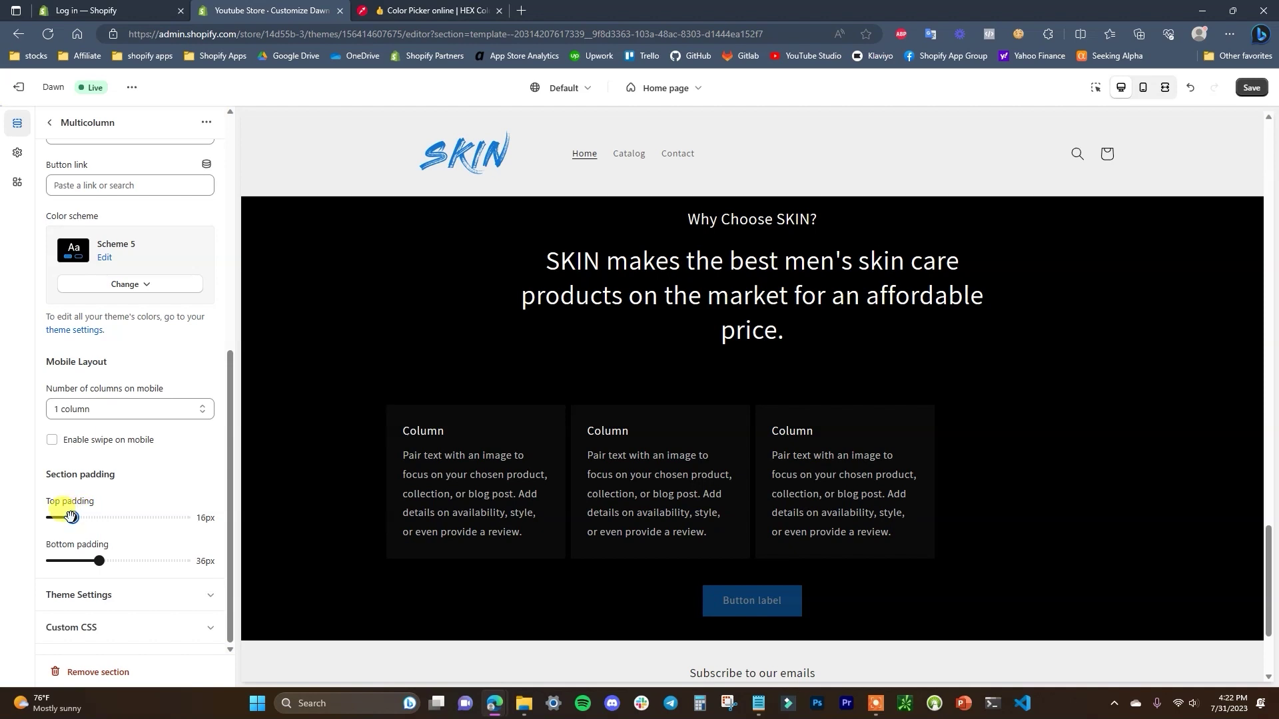
pyautogui.moveTo(70, 517); pyautogui.dragTo(52, 518)
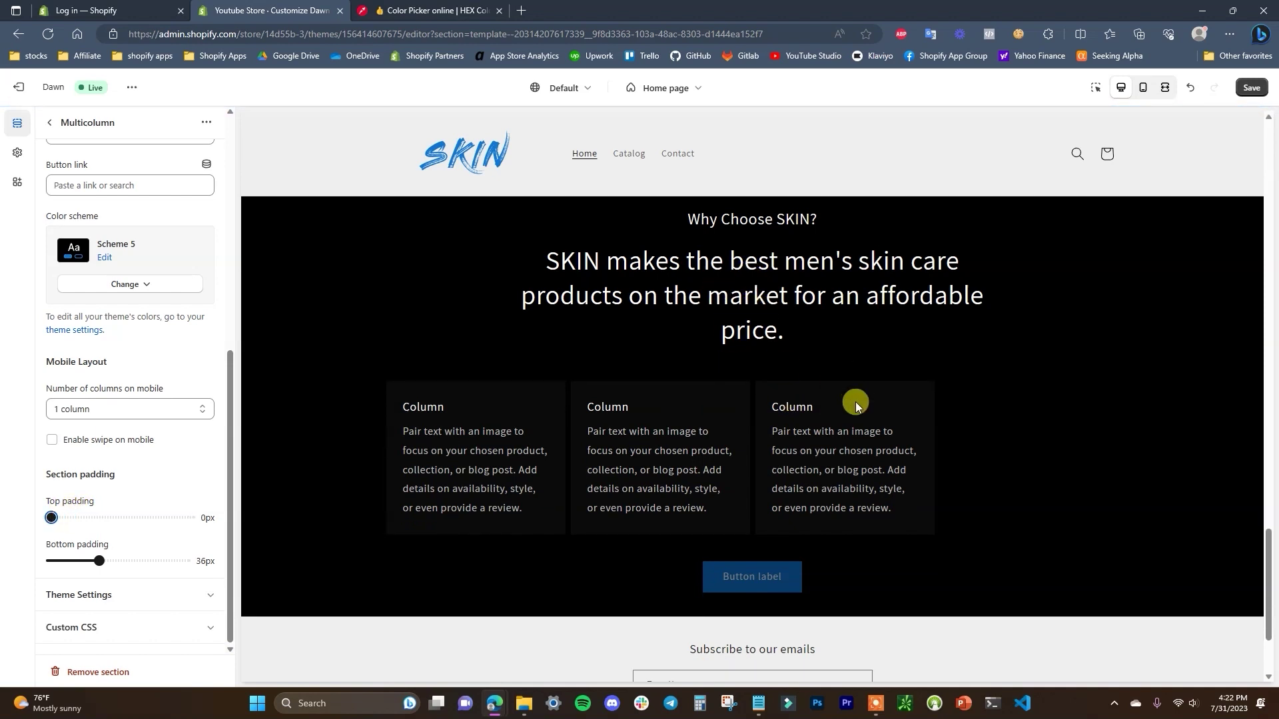
pyautogui.scroll(1, 766, 390)
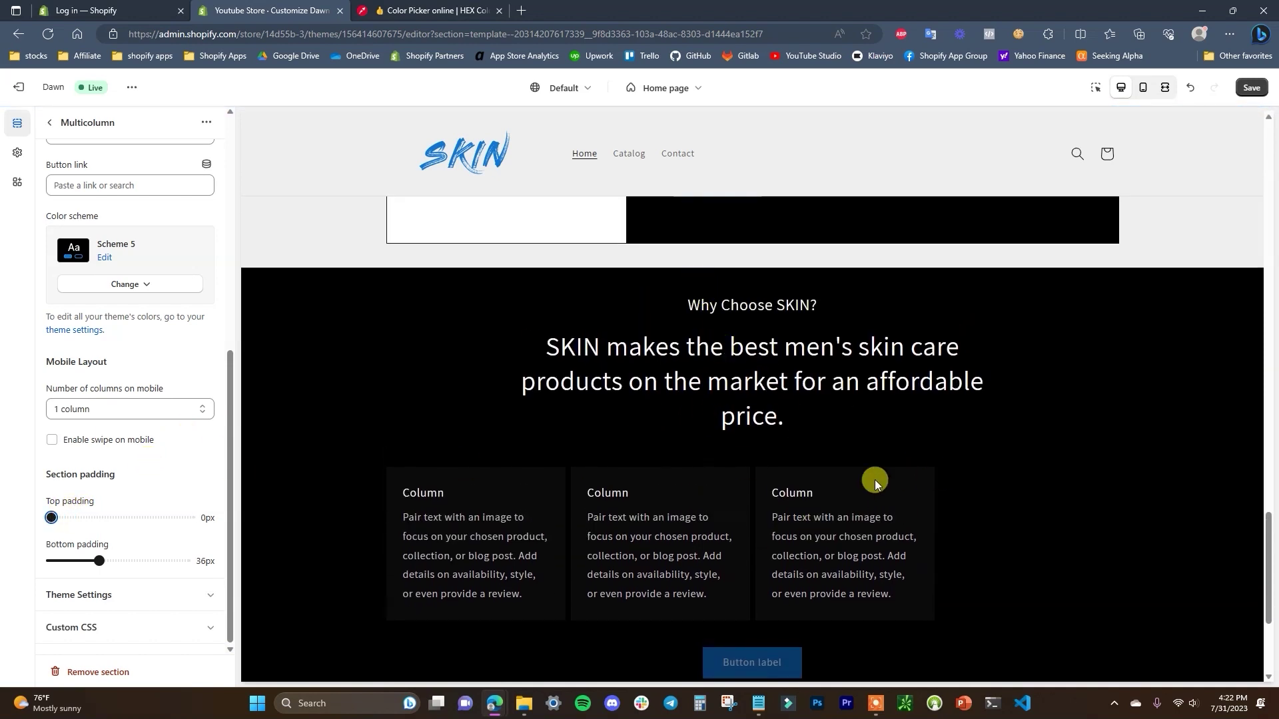
# - Set the Multicolumn section's secondary background to None
pyautogui.scroll(5, 130, 333)
pyautogui.click(130, 412)
pyautogui.click(67, 459)
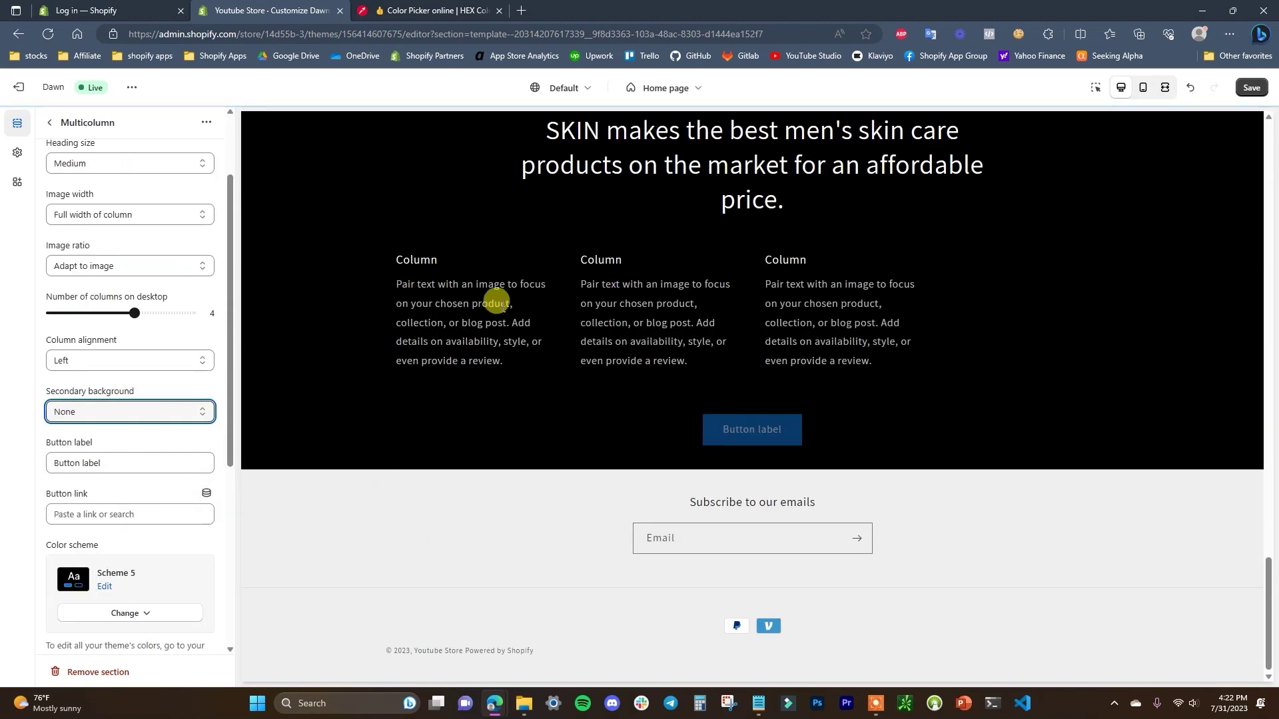
# - Return to the home page's section list and add a fourth column to the Multicolumn section
pyautogui.scroll(2, 127, 399)
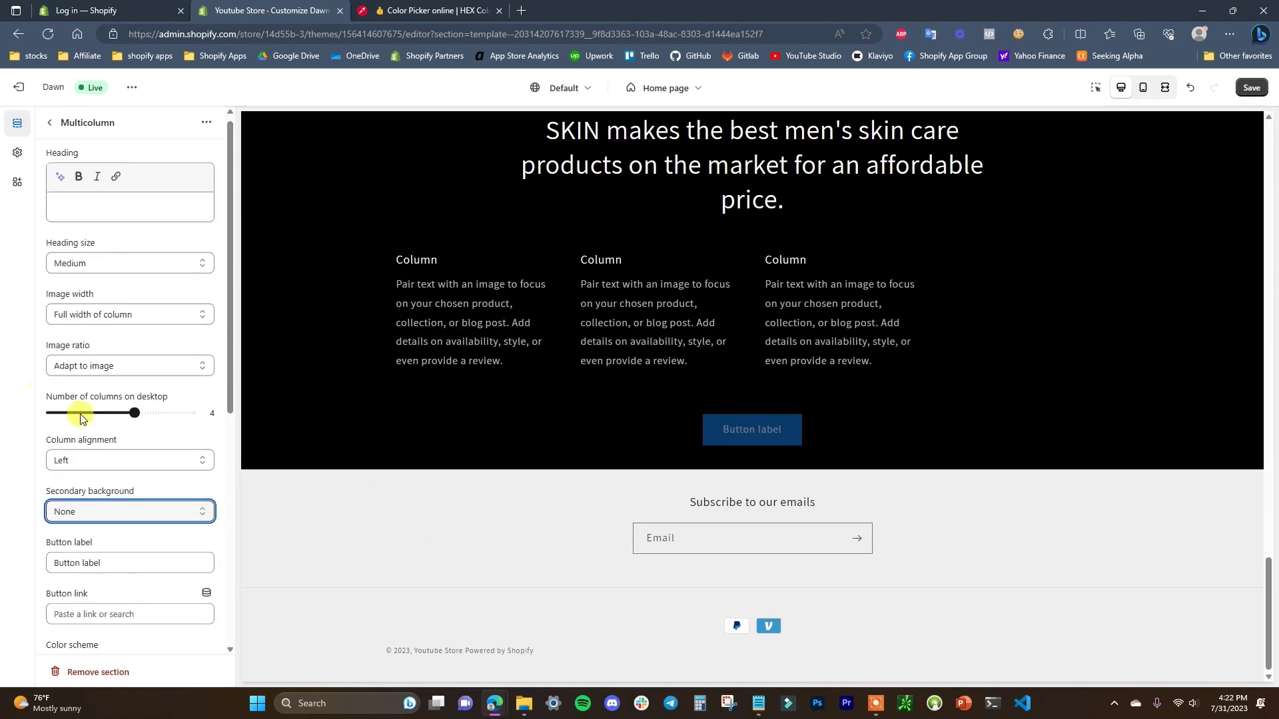
pyautogui.click(47, 127)
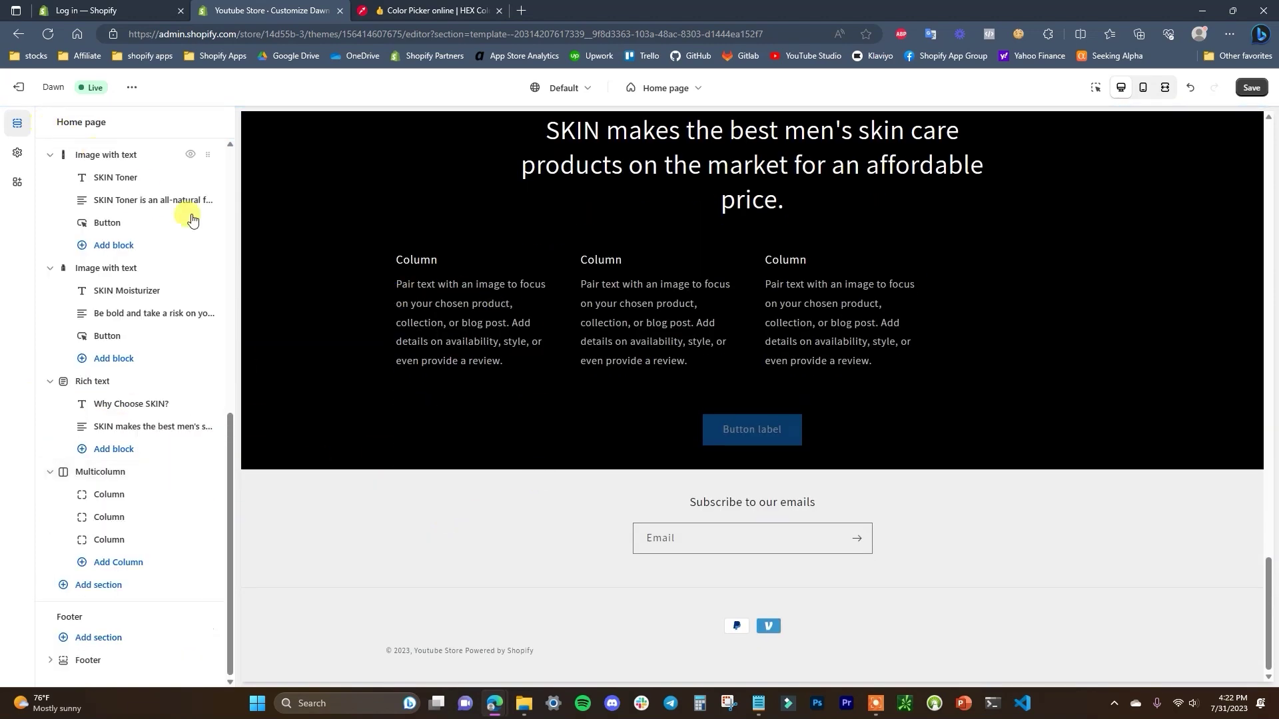
pyautogui.click(138, 562)
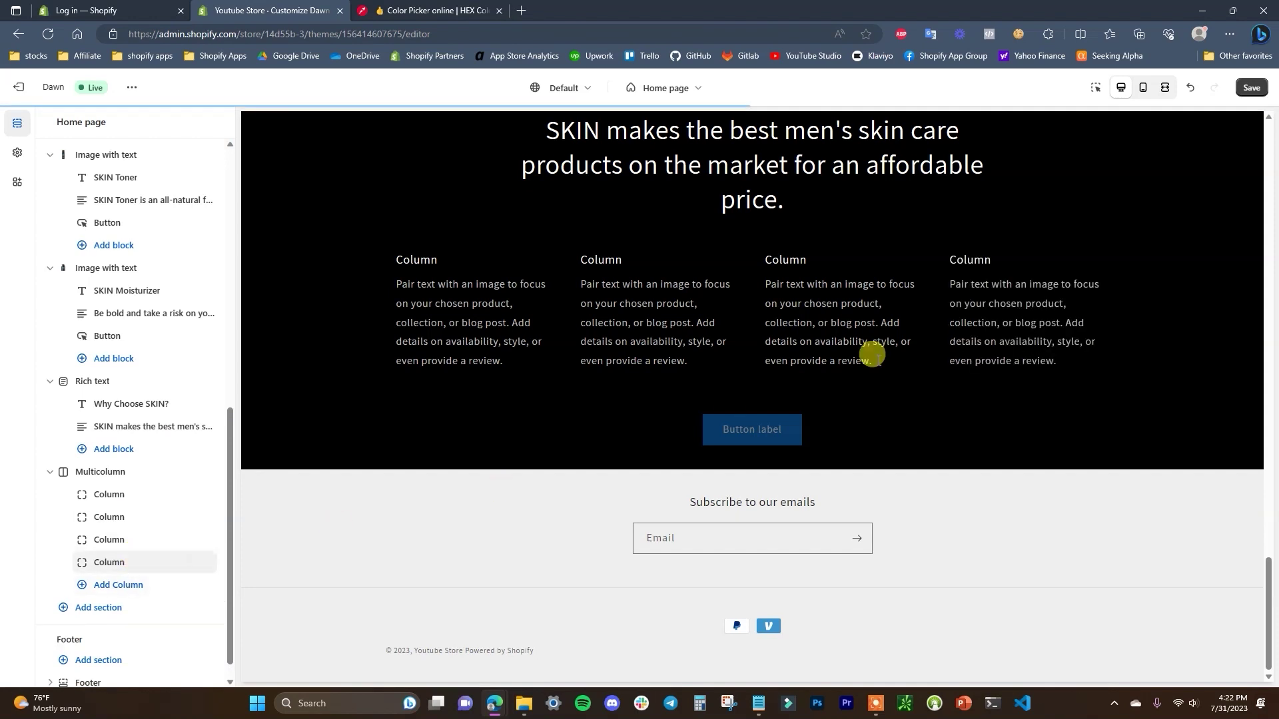
# - In the first column, clear the description, set the heading to "All Natural Ingredients" and use the no-preservatives PNG as its image
pyautogui.click(126, 499)
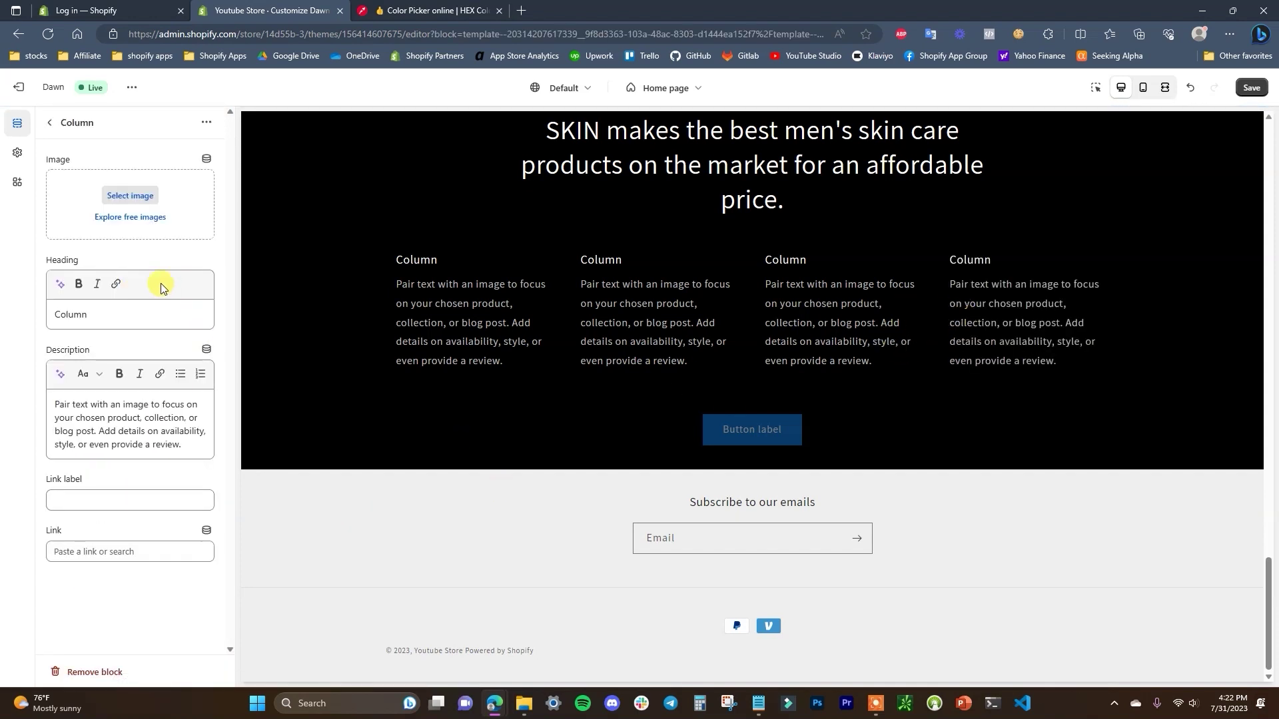
pyautogui.moveTo(184, 445); pyautogui.dragTo(44, 388)
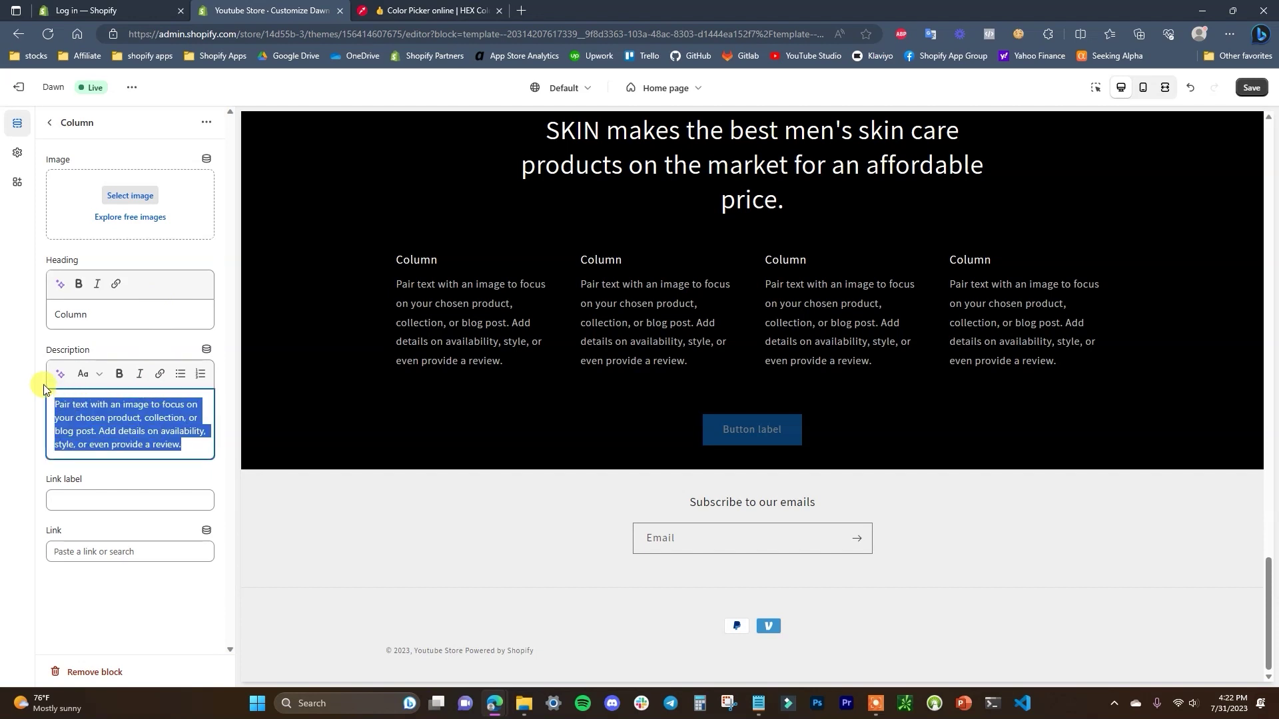
pyautogui.press('BackSpace')
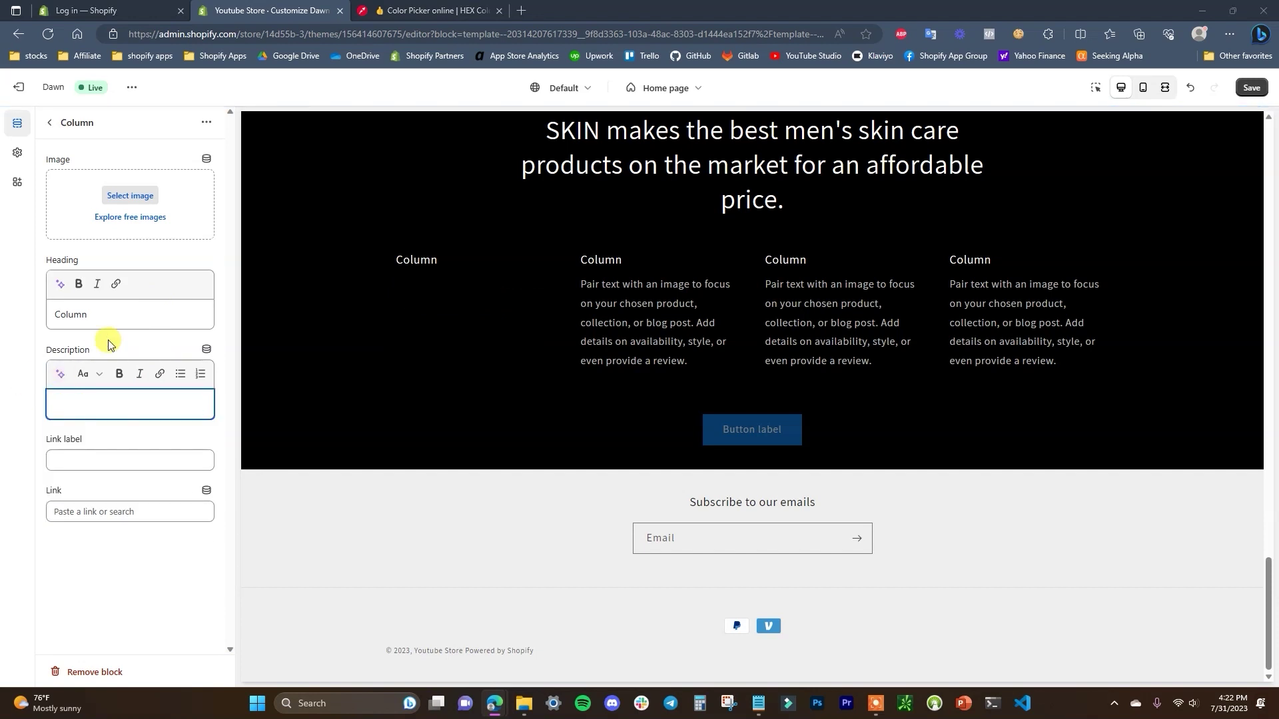
pyautogui.doubleClick(101, 316)
pyautogui.write('All Natural Ingredients')
pyautogui.click(141, 196)
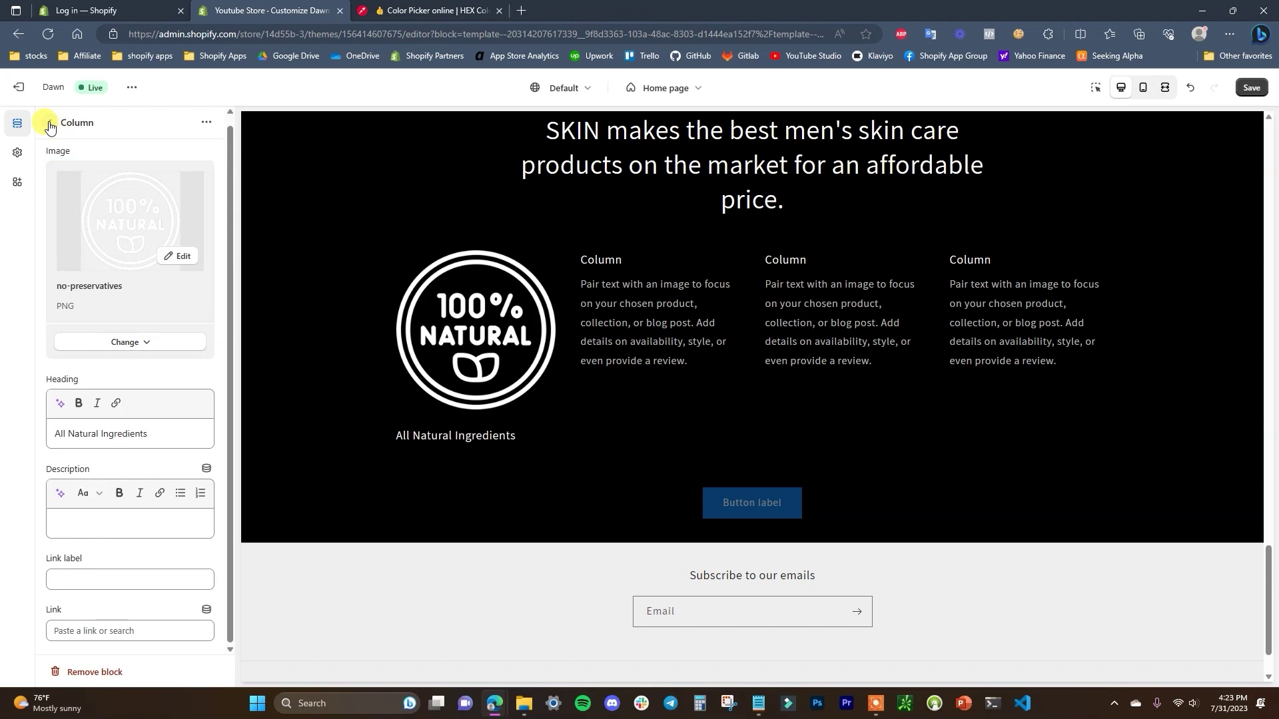
# - Set the Multicolumn section's column alignment to Center
pyautogui.click(50, 122)
pyautogui.click(144, 473)
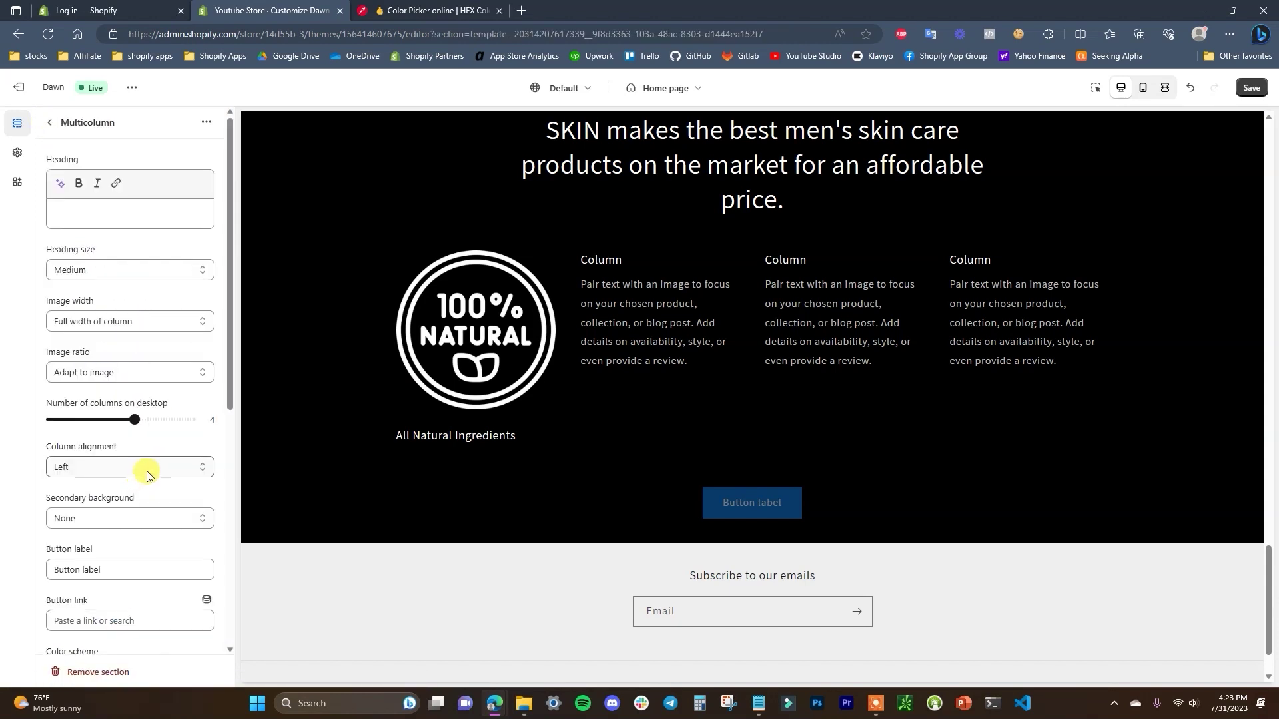
pyautogui.click(108, 473)
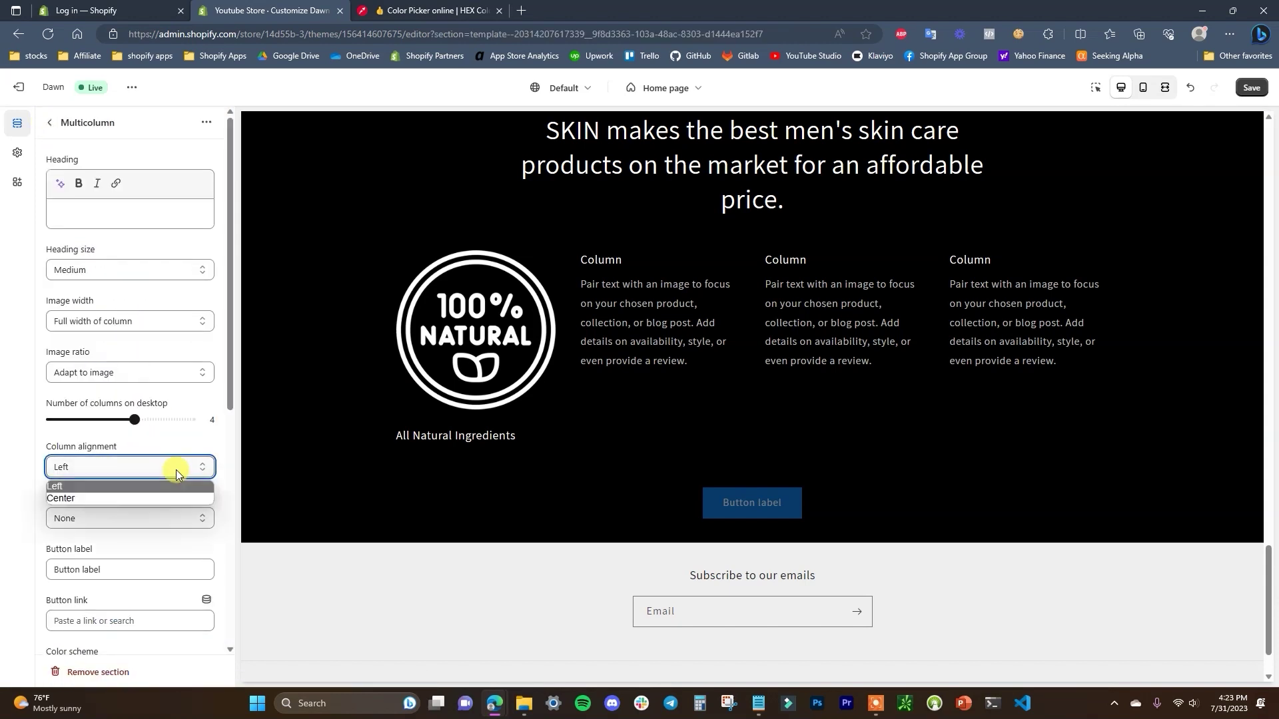
pyautogui.click(73, 503)
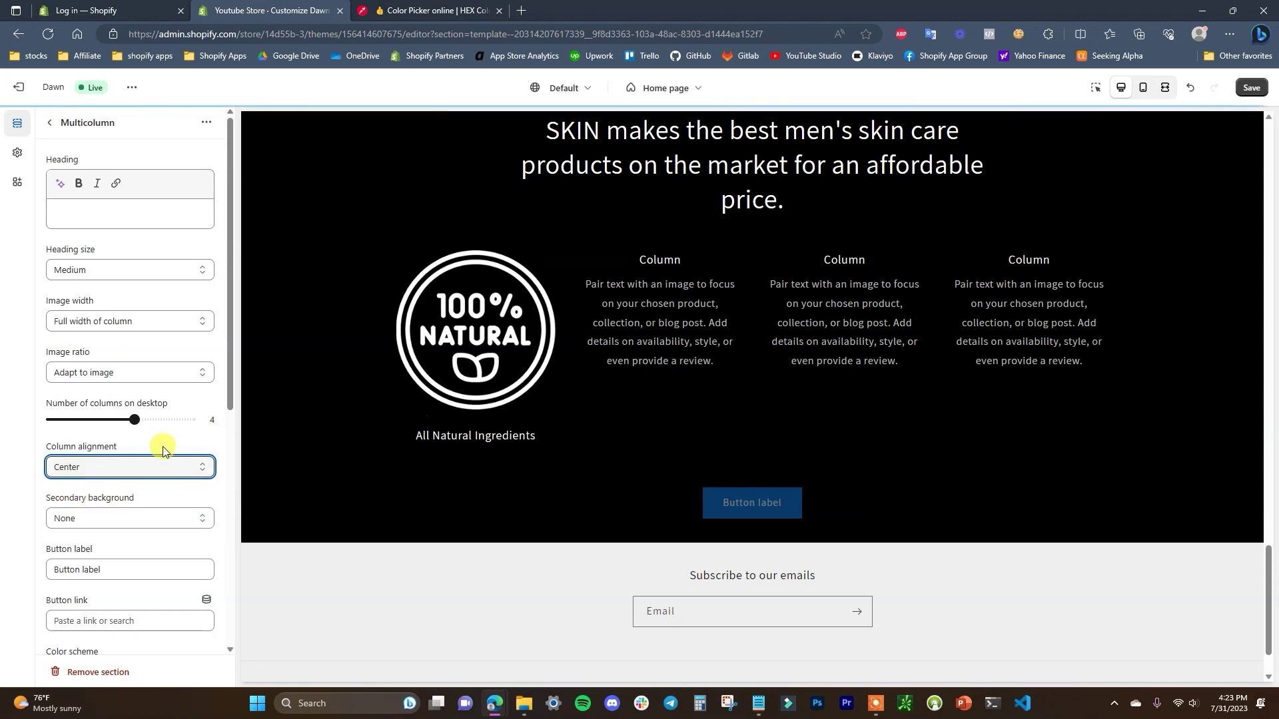
# - Set the Multicolumn section's image width to half width of column, trying one-third width of column for comparison
pyautogui.click(193, 323)
pyautogui.click(165, 352)
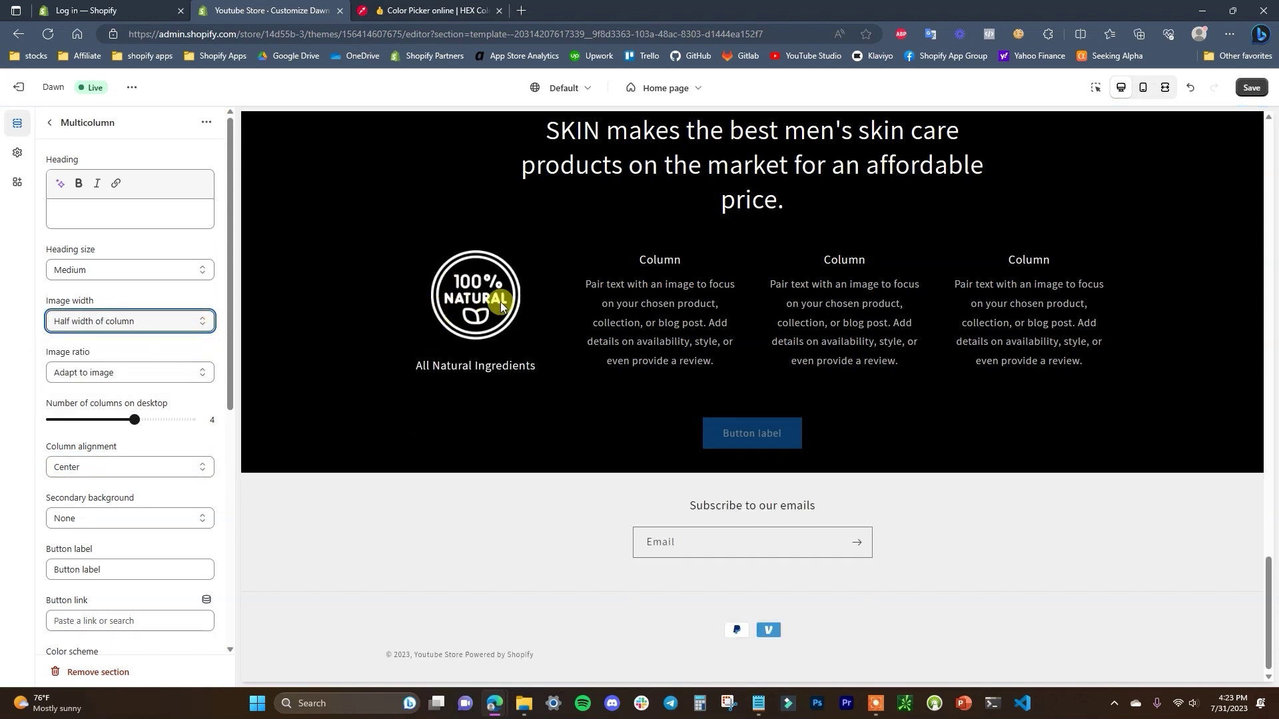
pyautogui.click(181, 322)
pyautogui.click(169, 340)
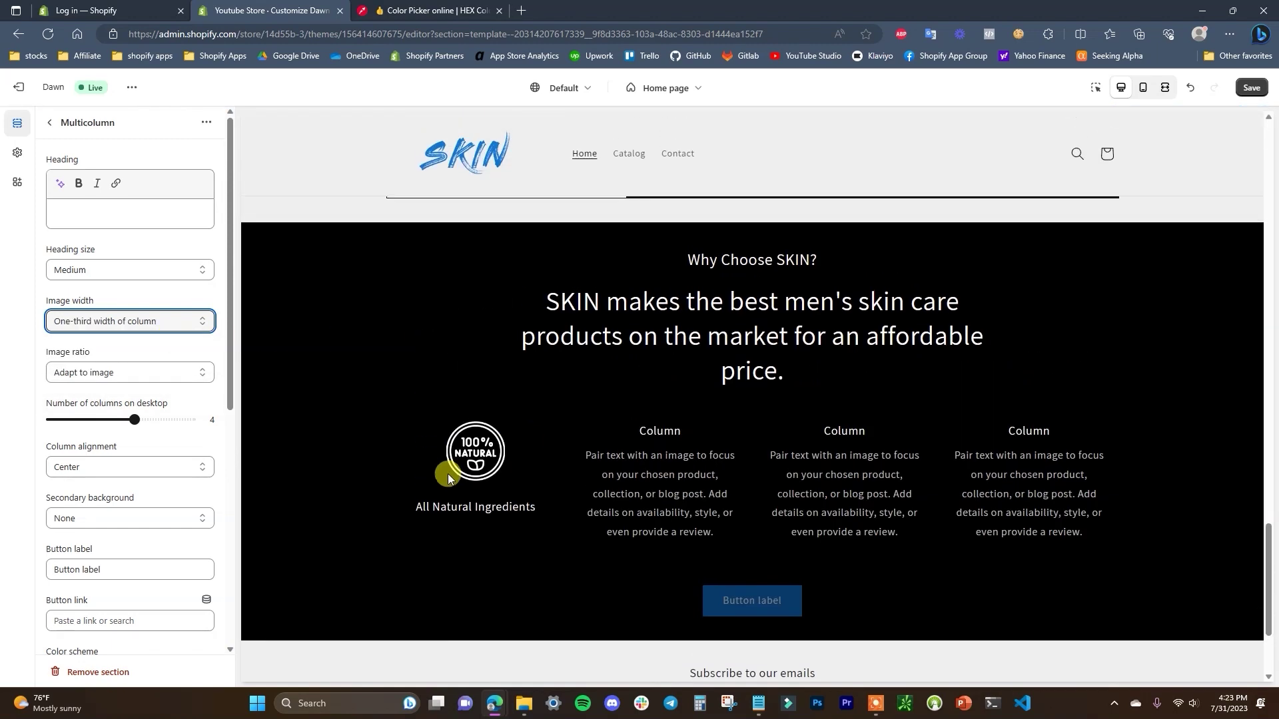
pyautogui.click(167, 373)
pyautogui.click(168, 374)
pyautogui.click(181, 323)
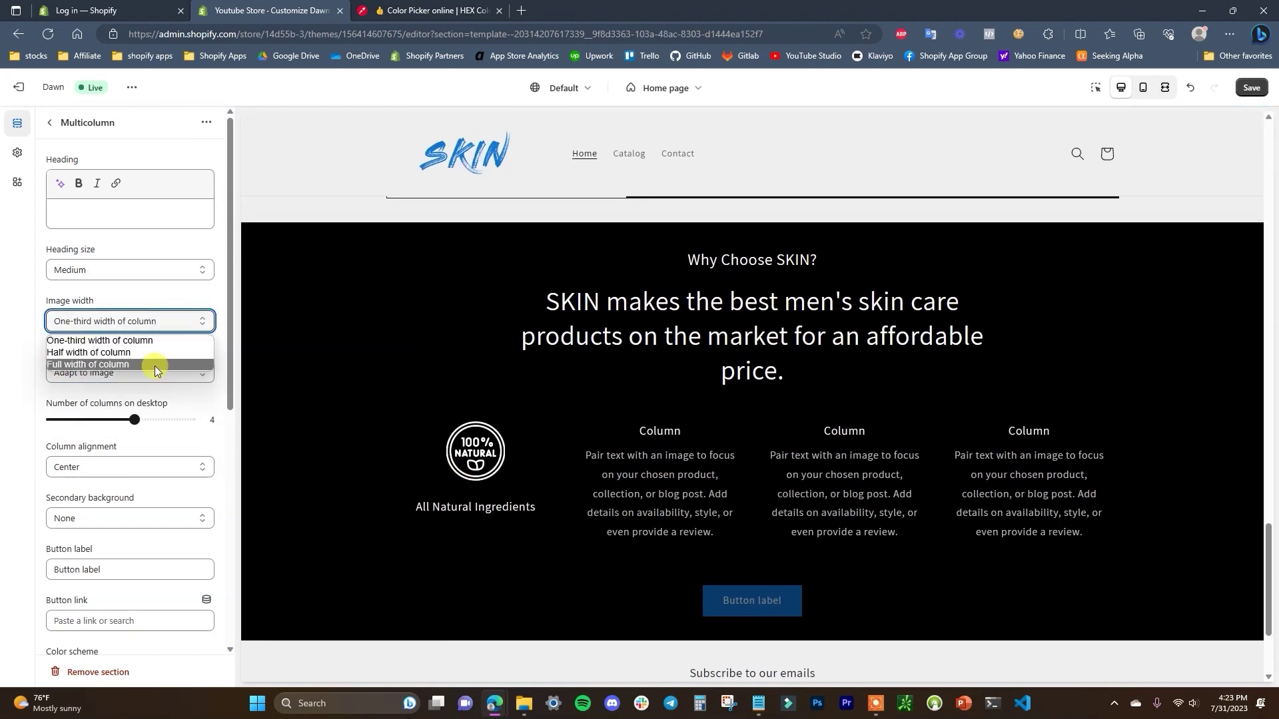
pyautogui.click(160, 351)
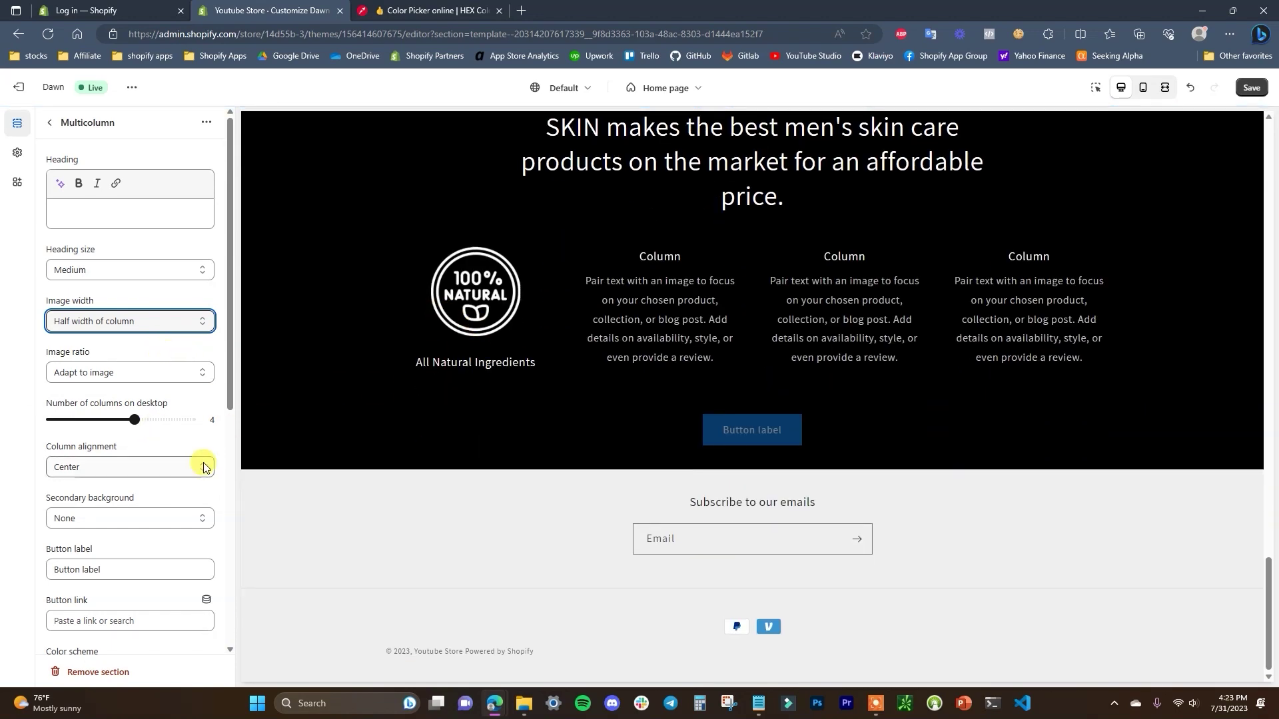
# - Remove the button from the Multicolumn section by clearing its button label, and leave the section's settings
pyautogui.scroll(-2, 172, 514)
pyautogui.scroll(2, 157, 528)
pyautogui.scroll(1, 464, 547)
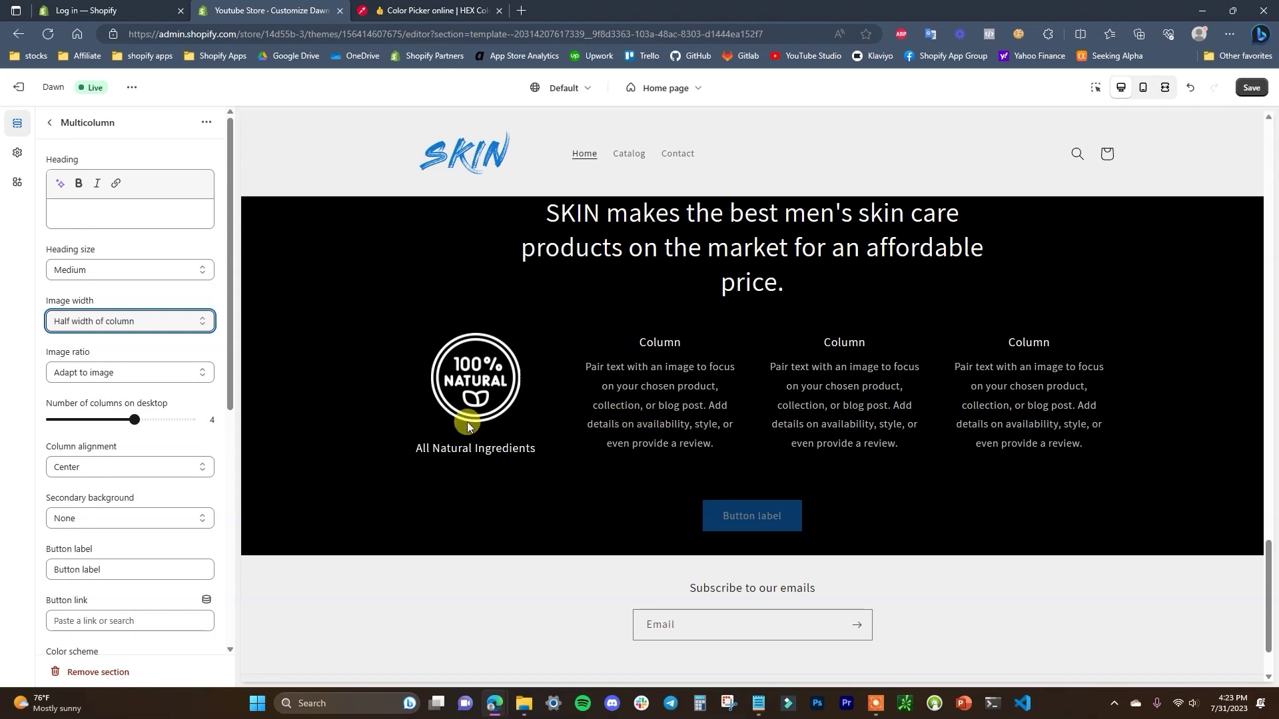
pyautogui.scroll(-3, 159, 436)
pyautogui.moveTo(114, 405); pyautogui.dragTo(30, 403)
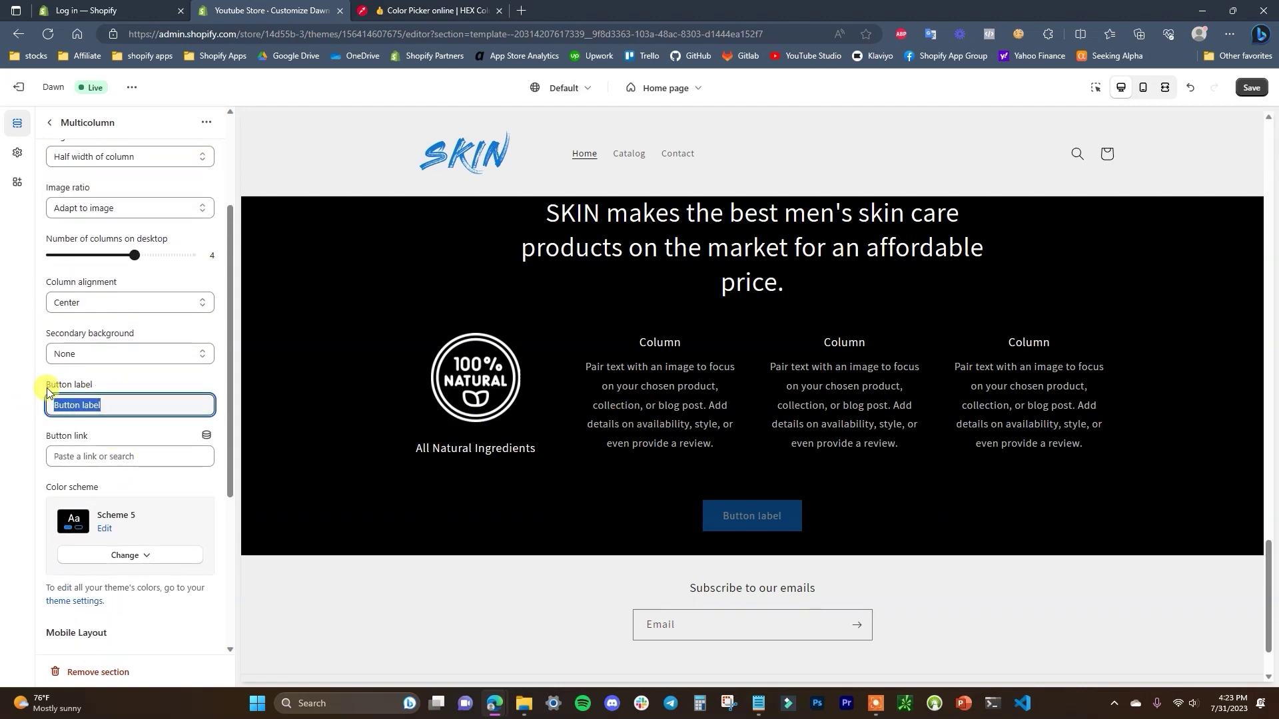
pyautogui.press('BackSpace')
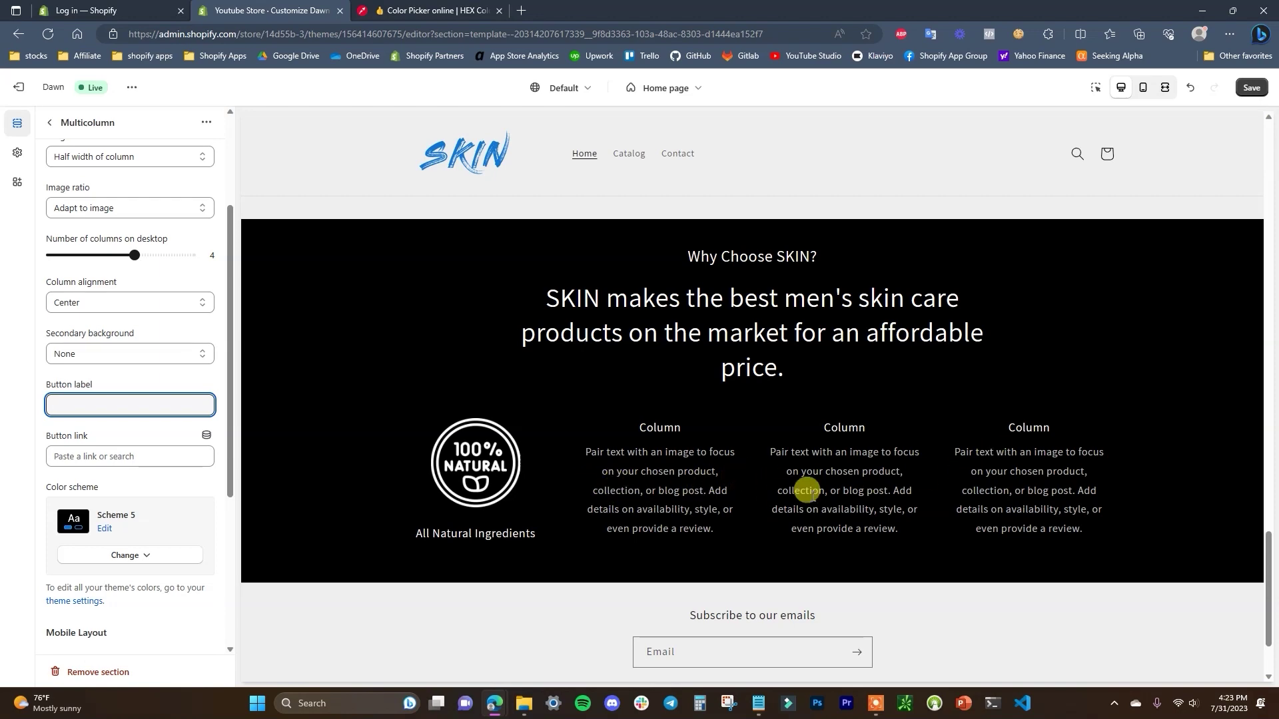
pyautogui.click(52, 127)
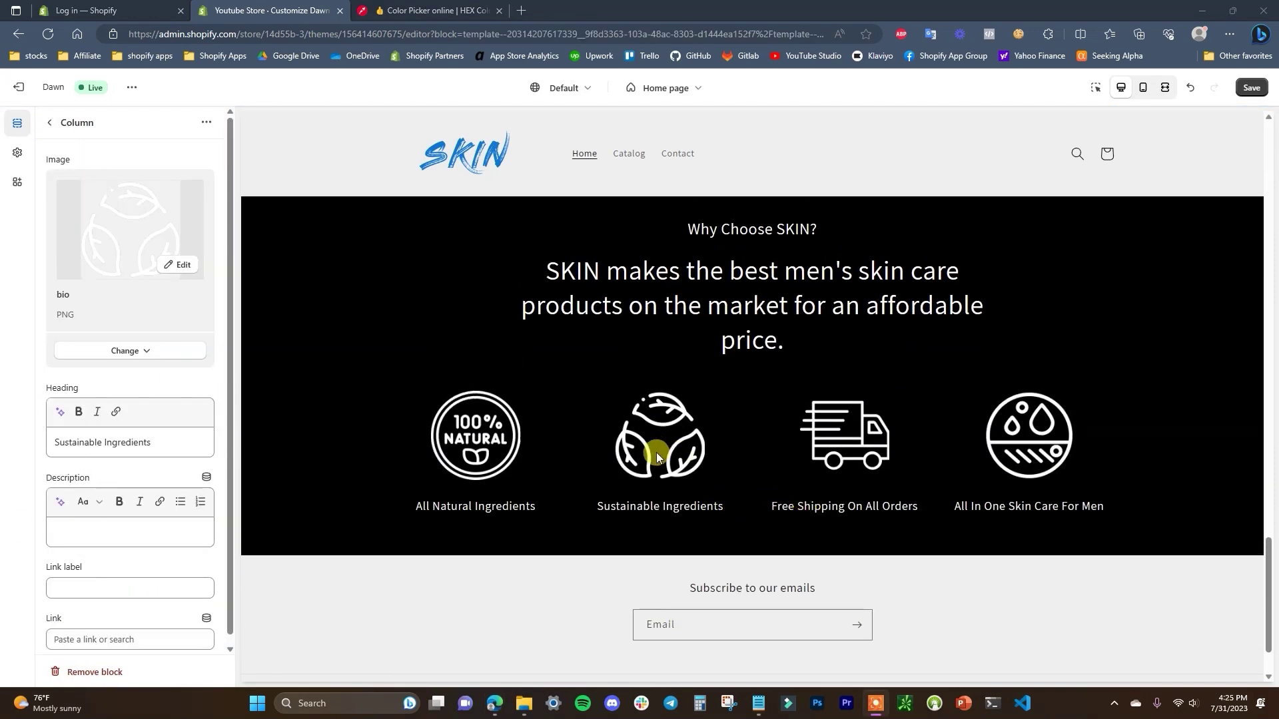
# - Return to the section list and review the home page preview from the "Why Choose SKIN?" area up to the featured products
pyautogui.click(52, 126)
pyautogui.scroll(1, 483, 438)
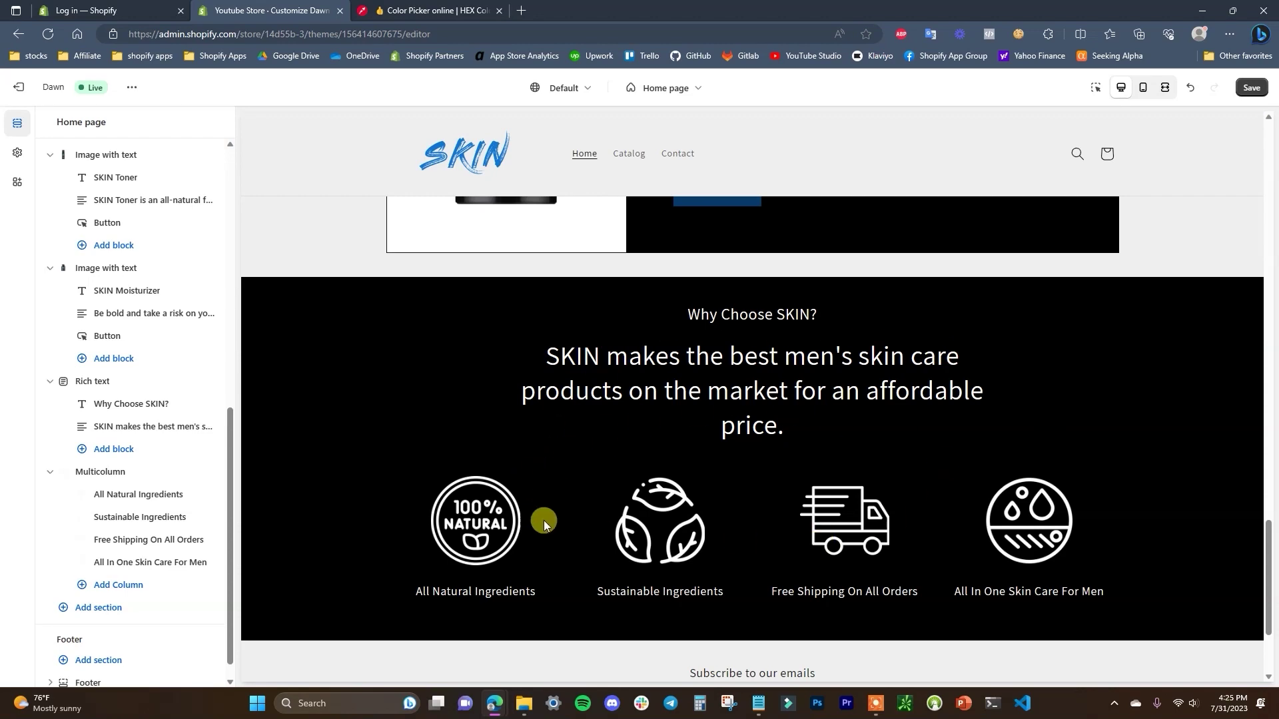
pyautogui.scroll(3, 651, 500)
pyautogui.scroll(-3, 859, 428)
pyautogui.scroll(8, 697, 524)
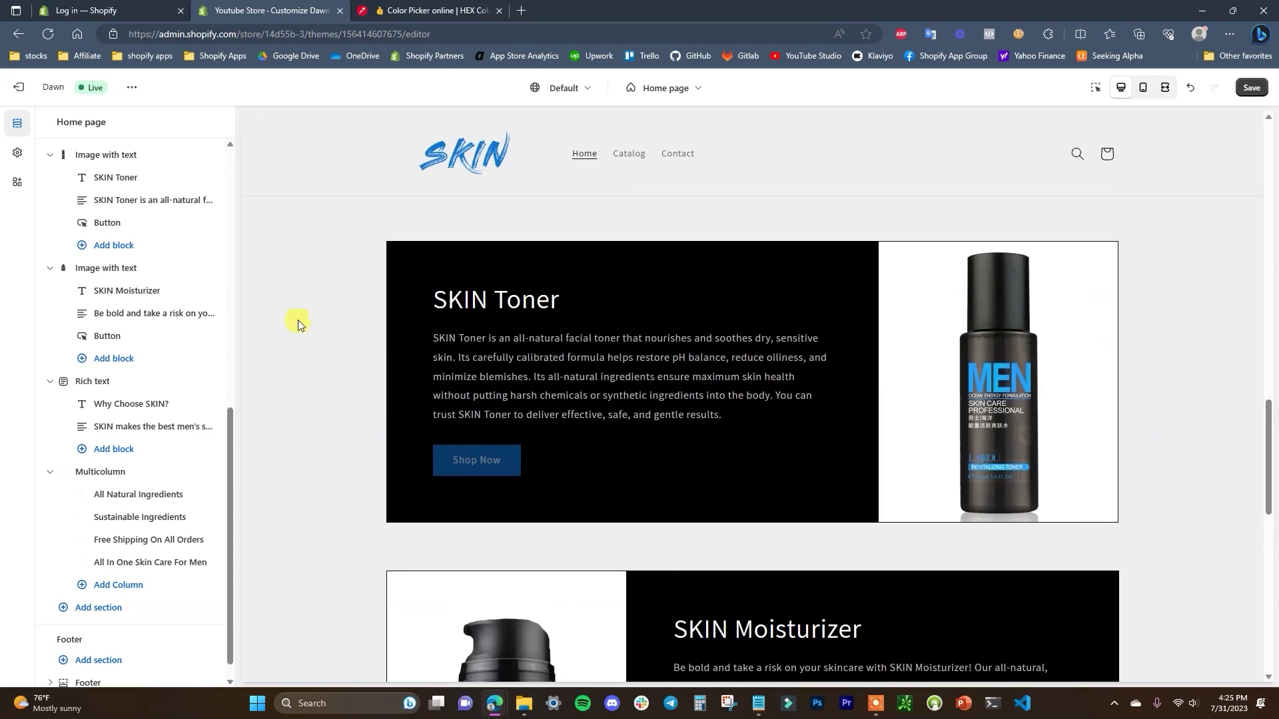
pyautogui.scroll(-8, 342, 468)
pyautogui.scroll(3, 1051, 527)
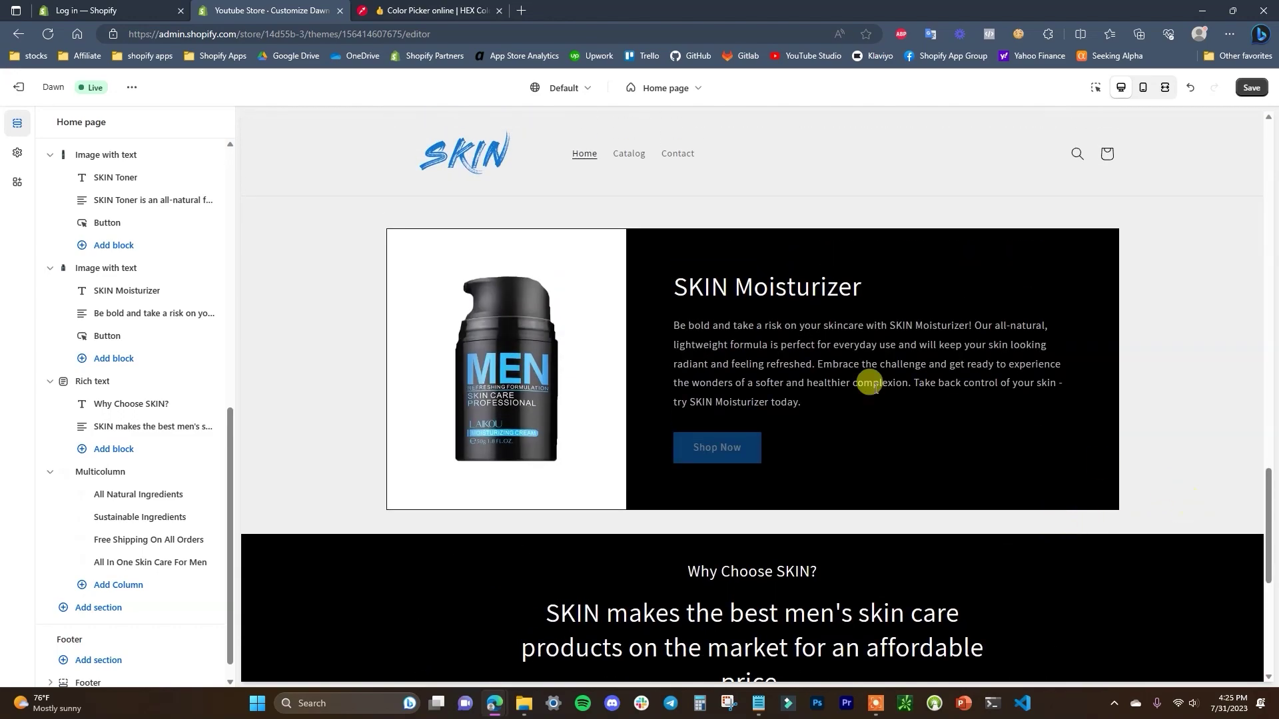
pyautogui.scroll(10, 1088, 541)
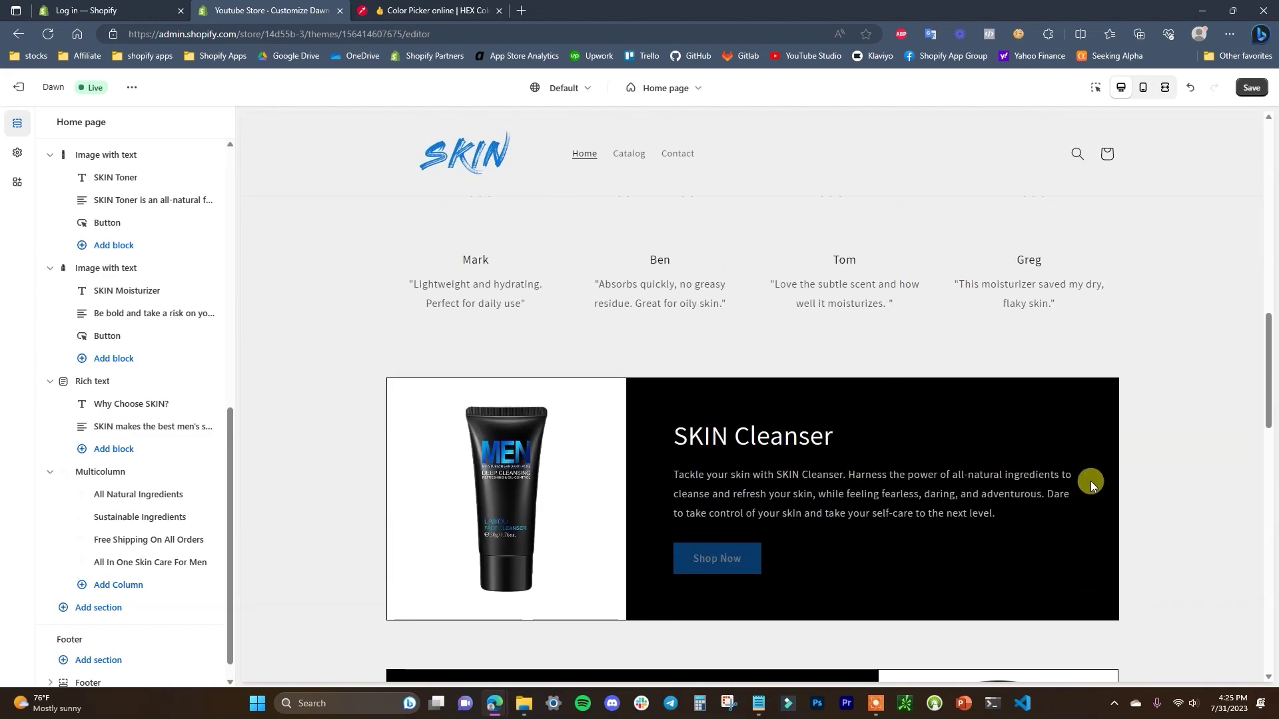
pyautogui.scroll(-1, 748, 349)
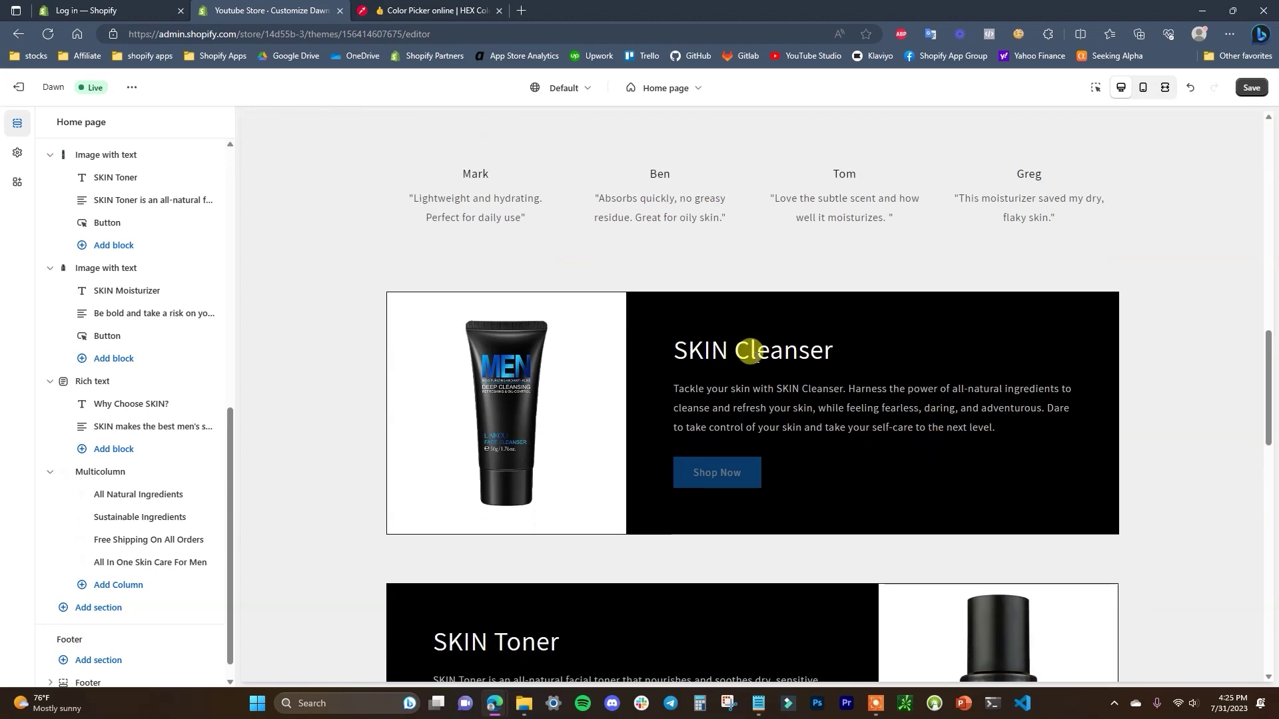
pyautogui.scroll(4, 850, 409)
pyautogui.scroll(3, 733, 380)
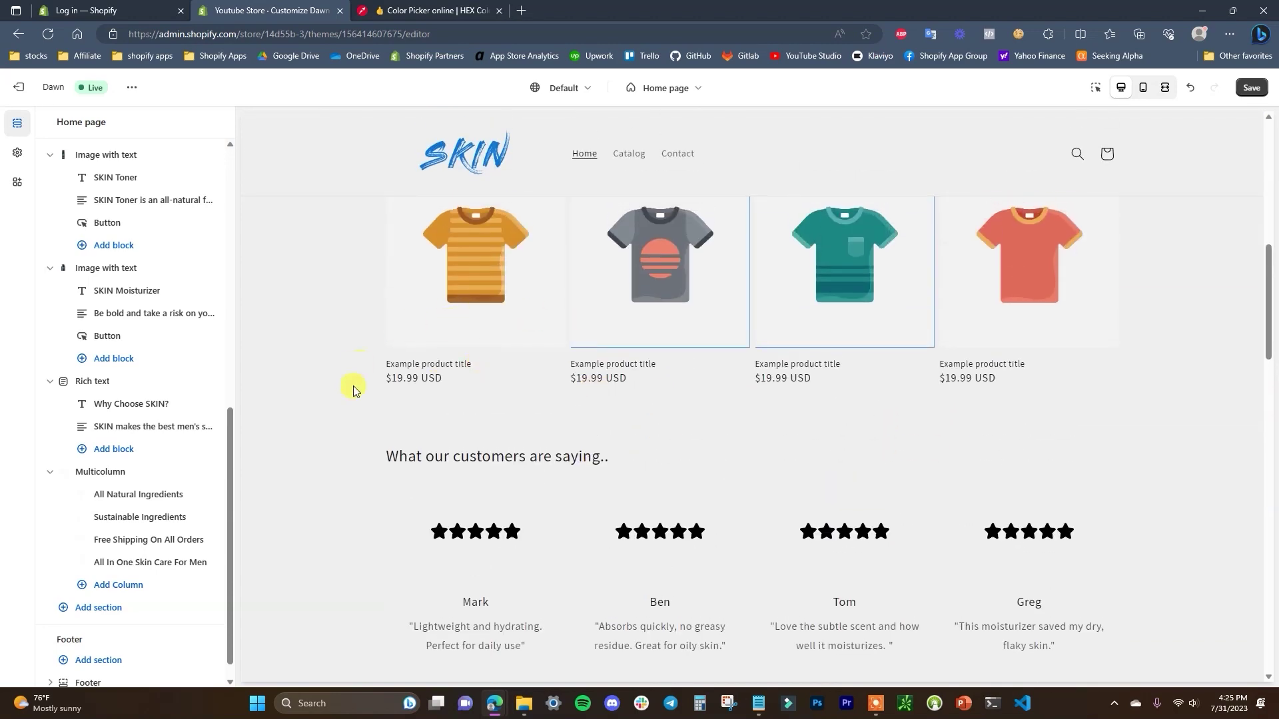
# - Review the home page preview from the "Browse our latest products" banner down through the product sections, "Why Choose SKIN?" area and footer
pyautogui.scroll(10, 552, 492)
pyautogui.scroll(-5, 860, 426)
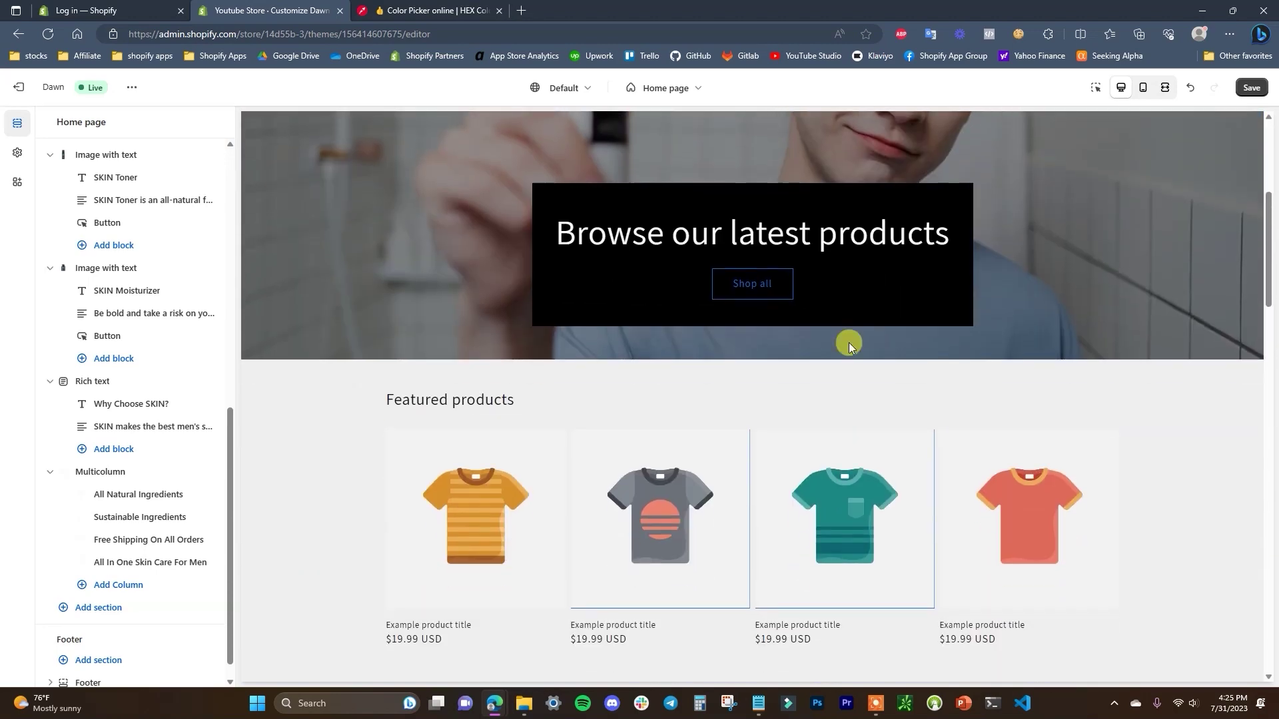
pyautogui.scroll(-12, 744, 293)
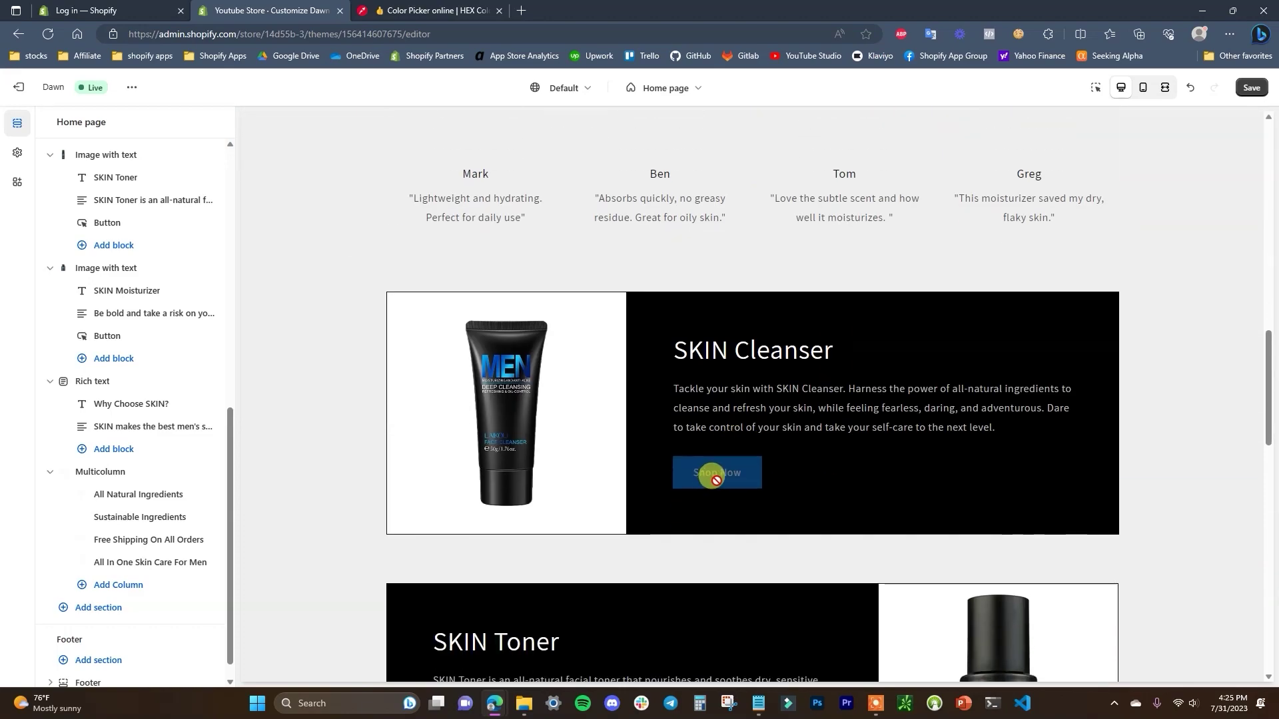
pyautogui.scroll(-8, 687, 459)
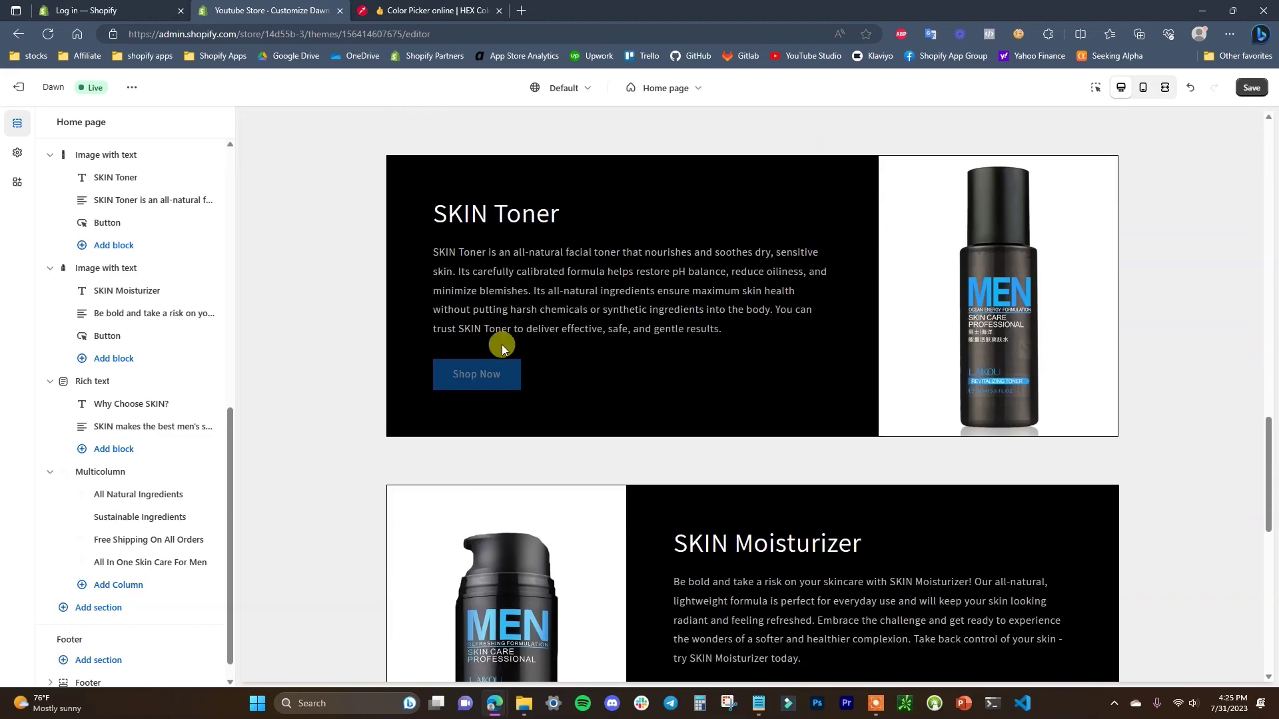
pyautogui.scroll(-9, 506, 386)
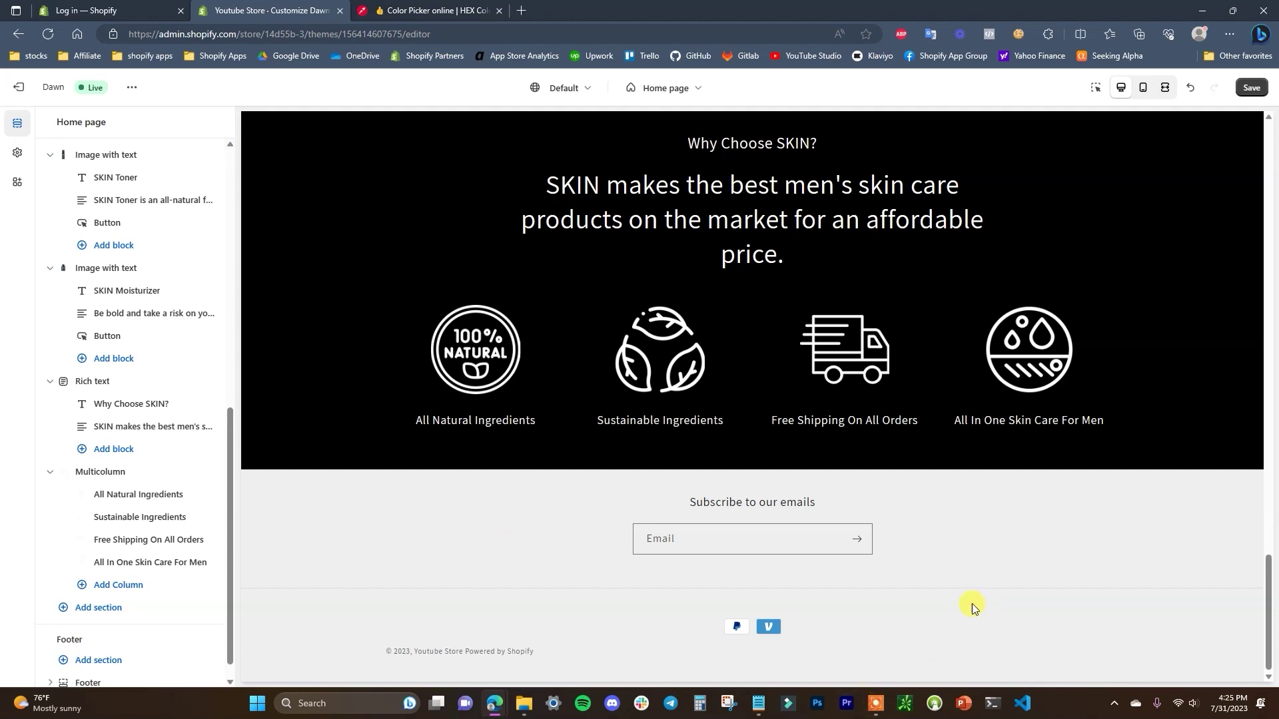
pyautogui.scroll(2, 825, 328)
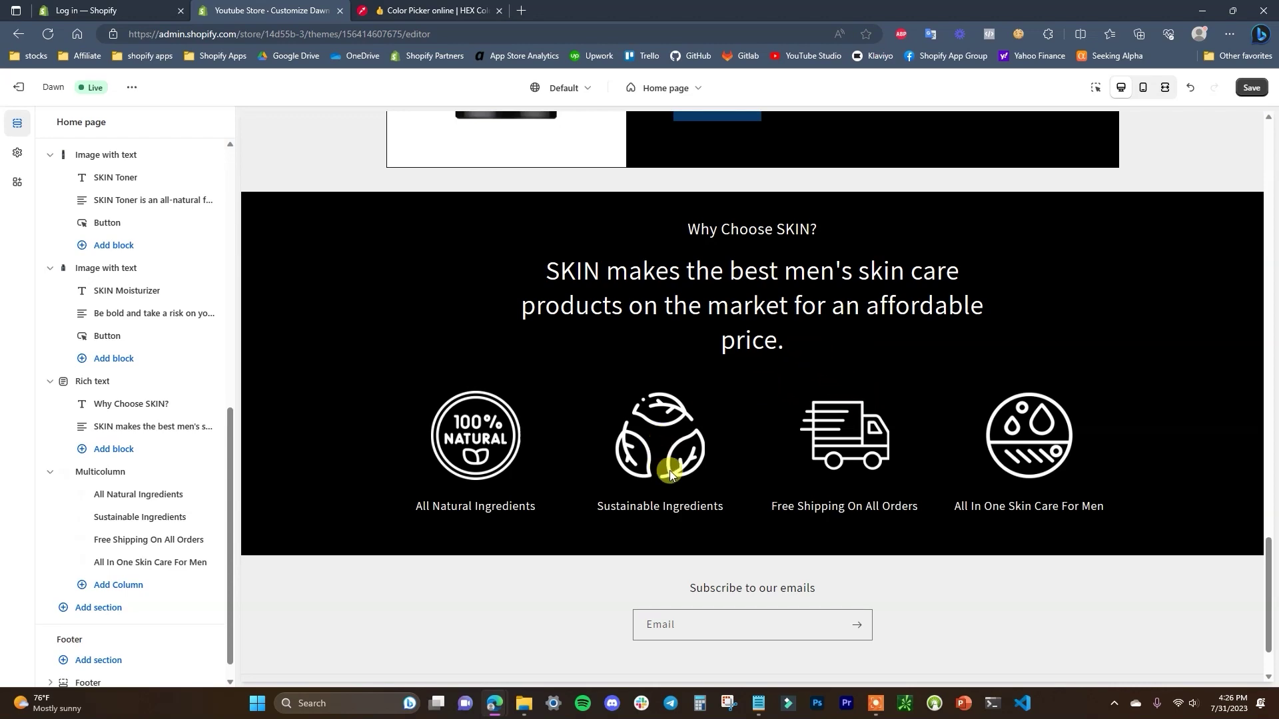
pyautogui.scroll(2, 617, 423)
pyautogui.scroll(-2, 850, 308)
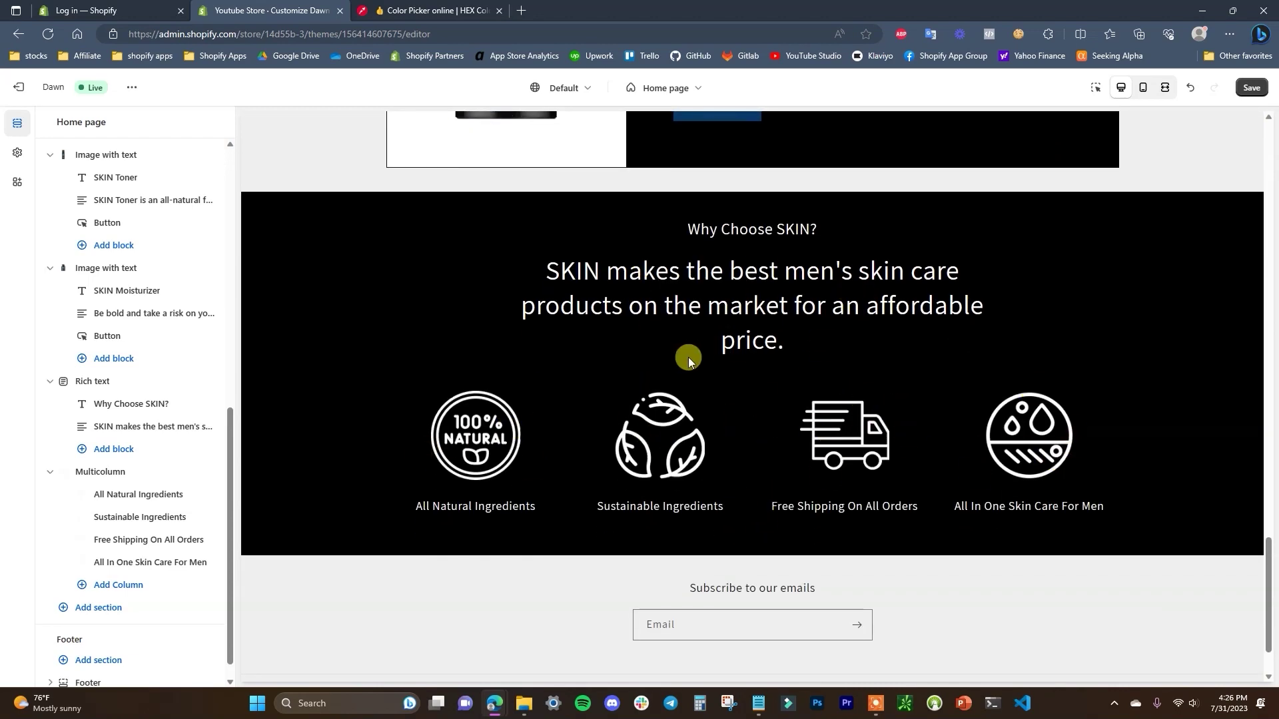
pyautogui.scroll(-1, 525, 442)
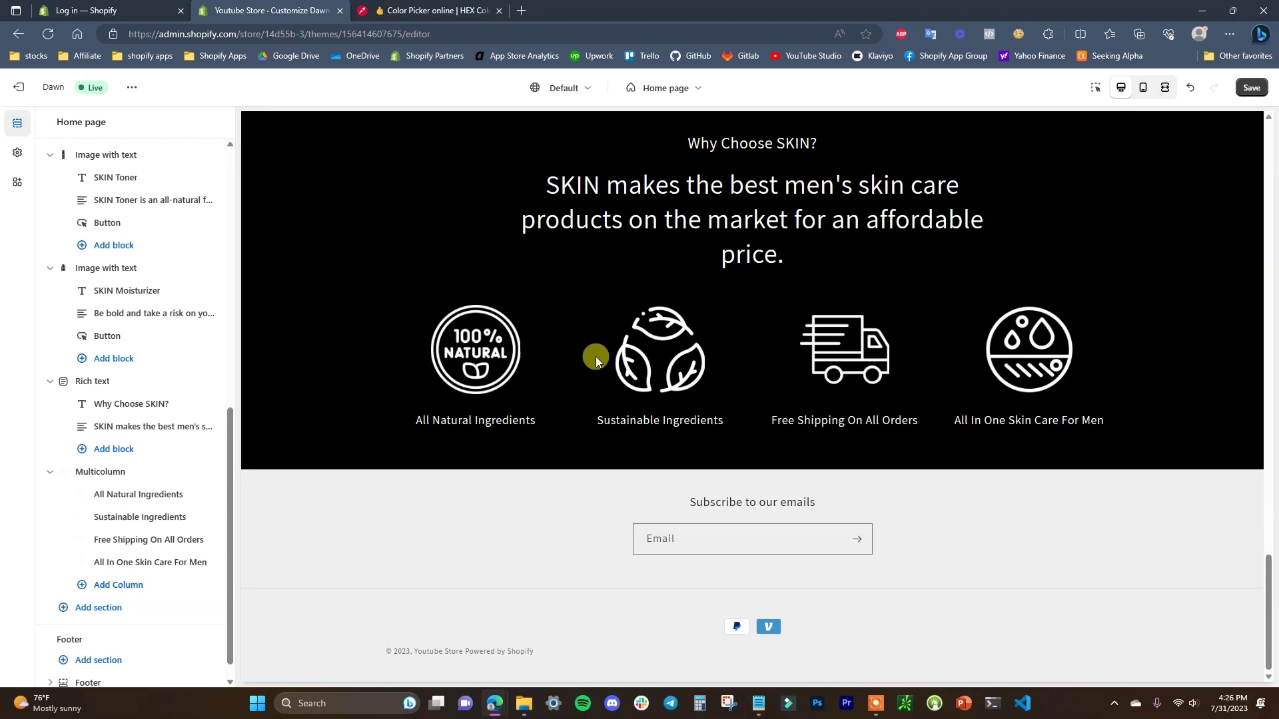
pyautogui.scroll(3, 970, 457)
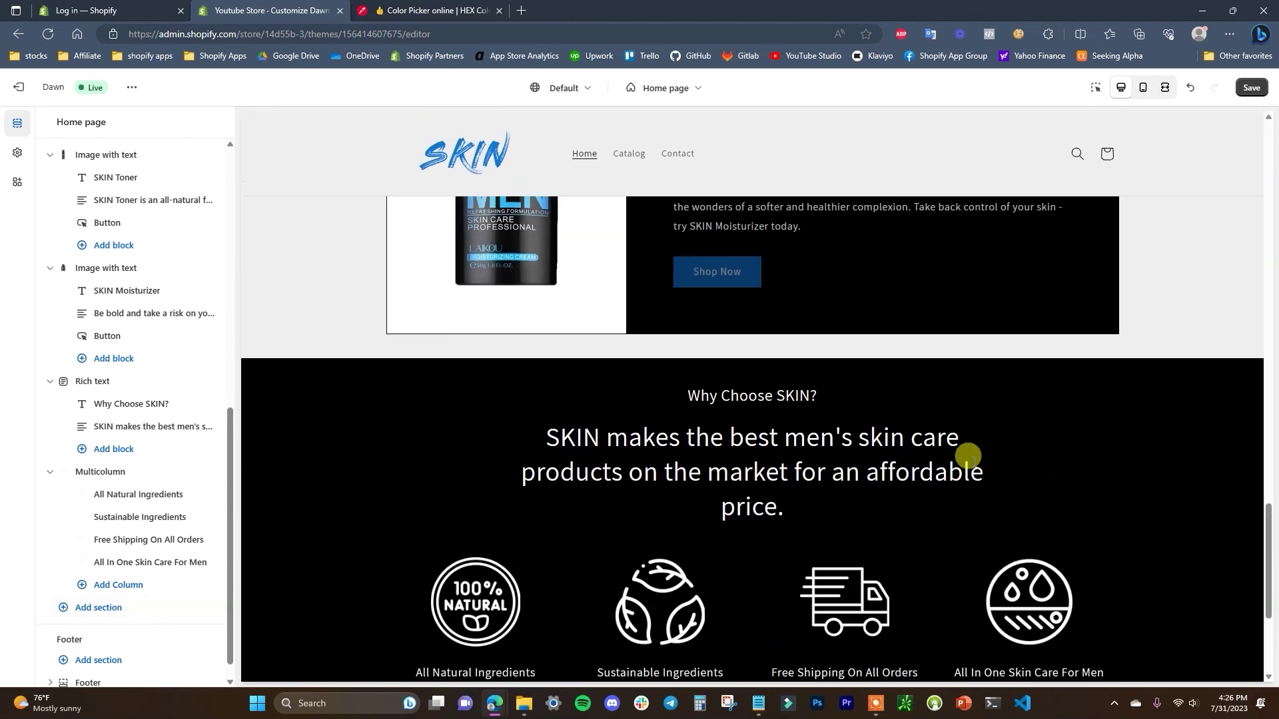
pyautogui.scroll(-3, 928, 471)
# - Add a Video section below the Multicolumn section and set its heading to "How To Apply Our Products"
pyautogui.click(110, 613)
pyautogui.scroll(-4, 319, 523)
pyautogui.click(286, 594)
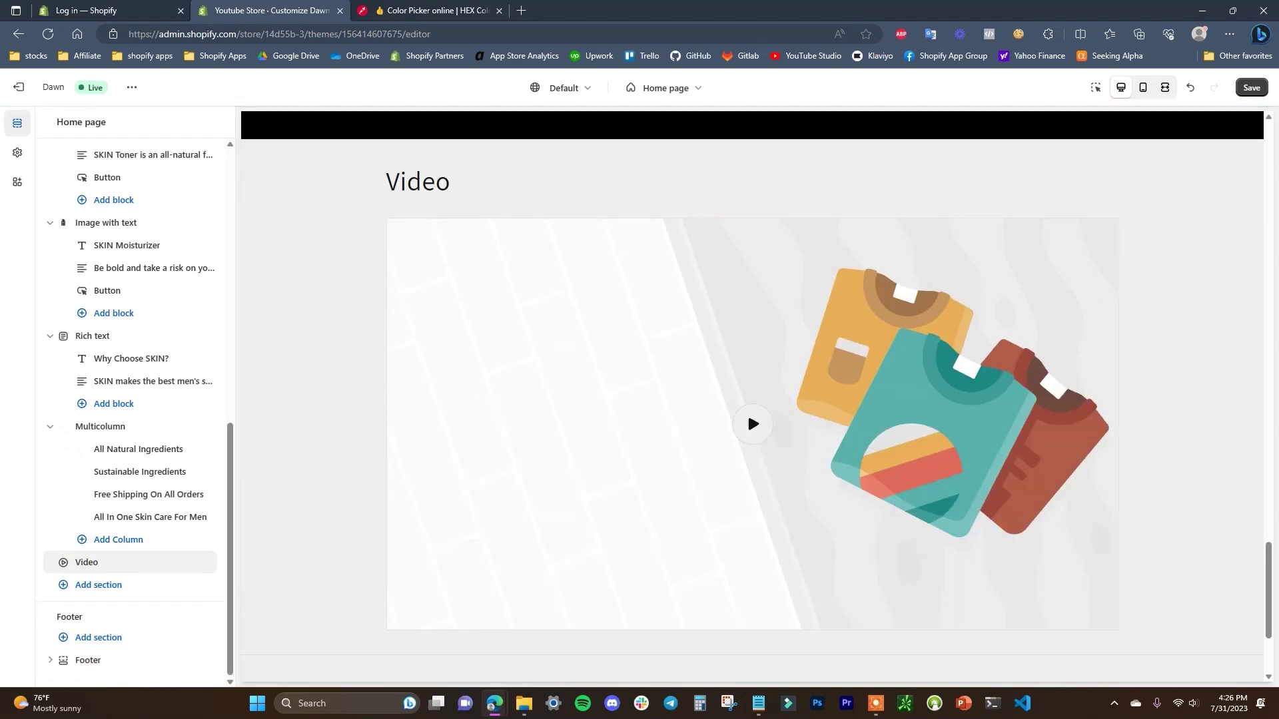
pyautogui.click(128, 565)
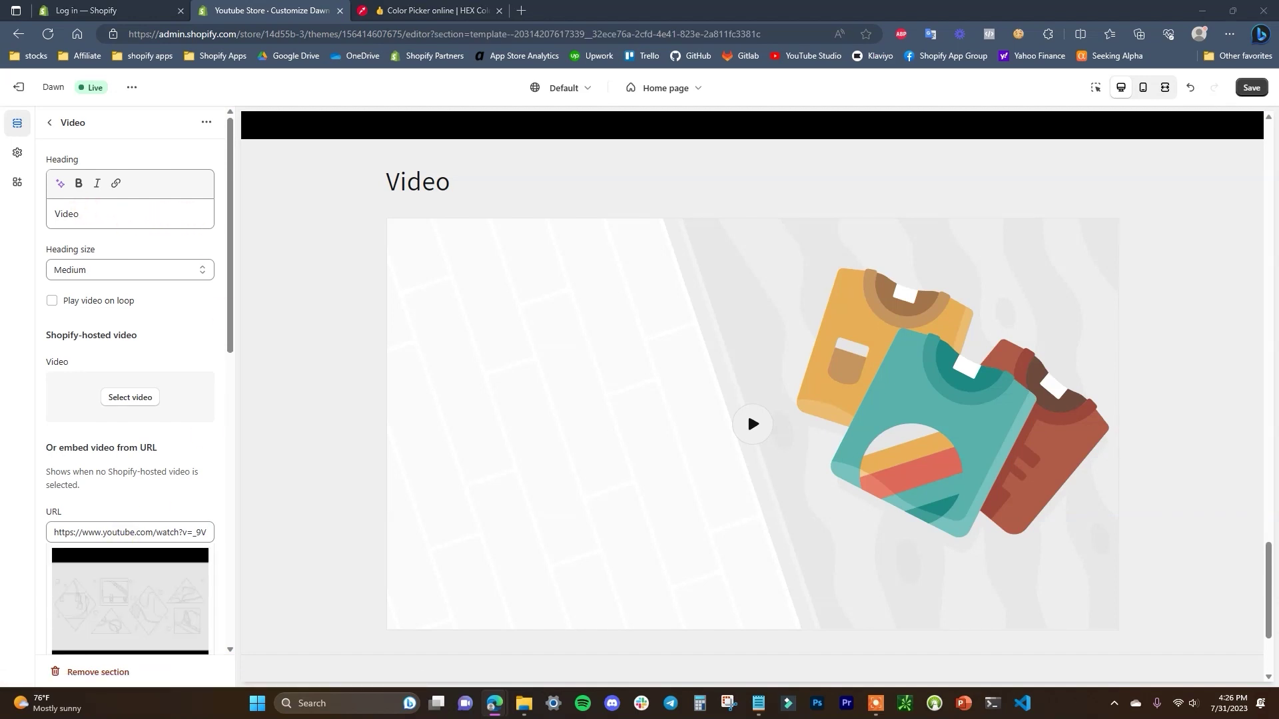
pyautogui.doubleClick(98, 221)
pyautogui.write('How To Apply Our Products')
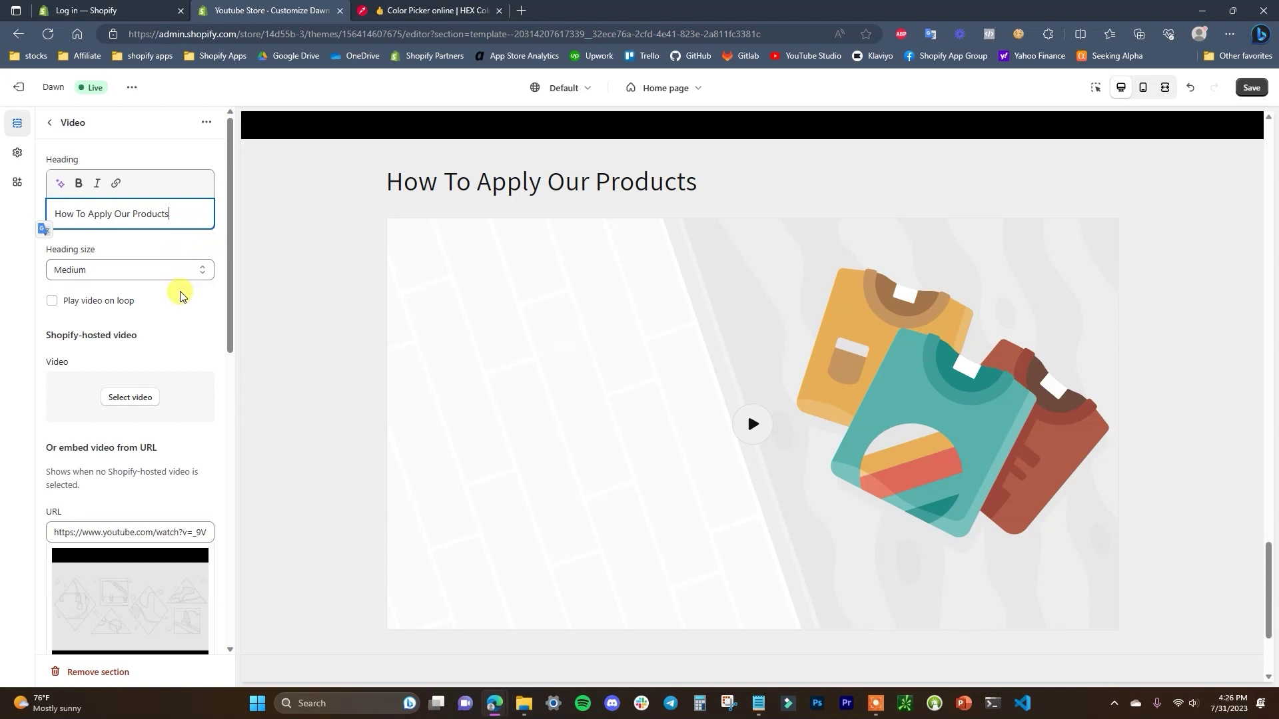
# - Set the Video section's cover image to bg_test from the store library
pyautogui.scroll(-3, 175, 309)
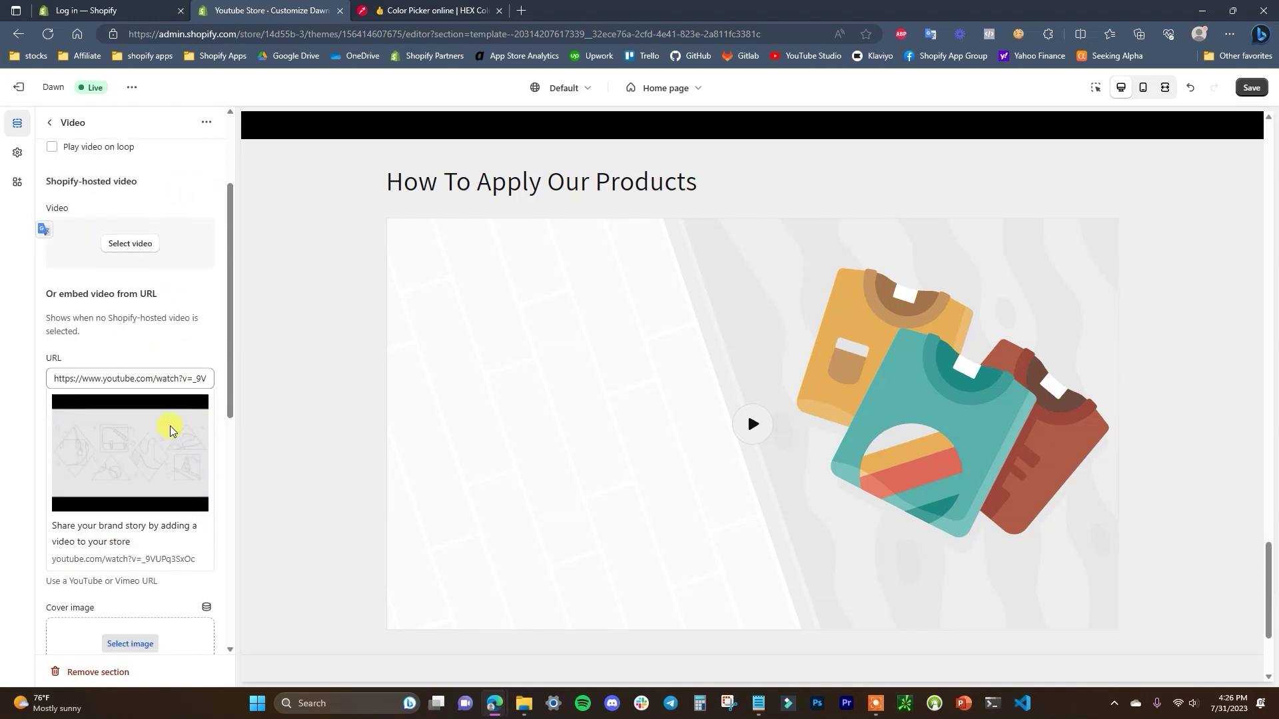
pyautogui.click(140, 550)
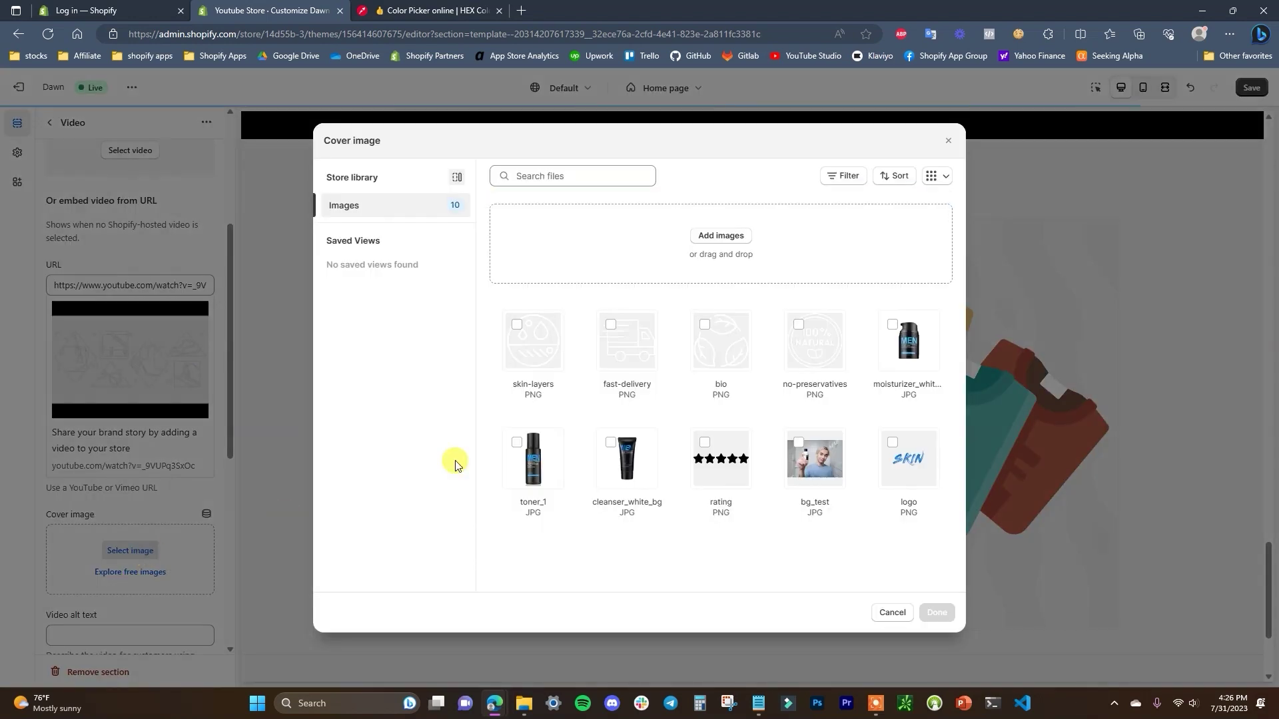
pyautogui.click(798, 445)
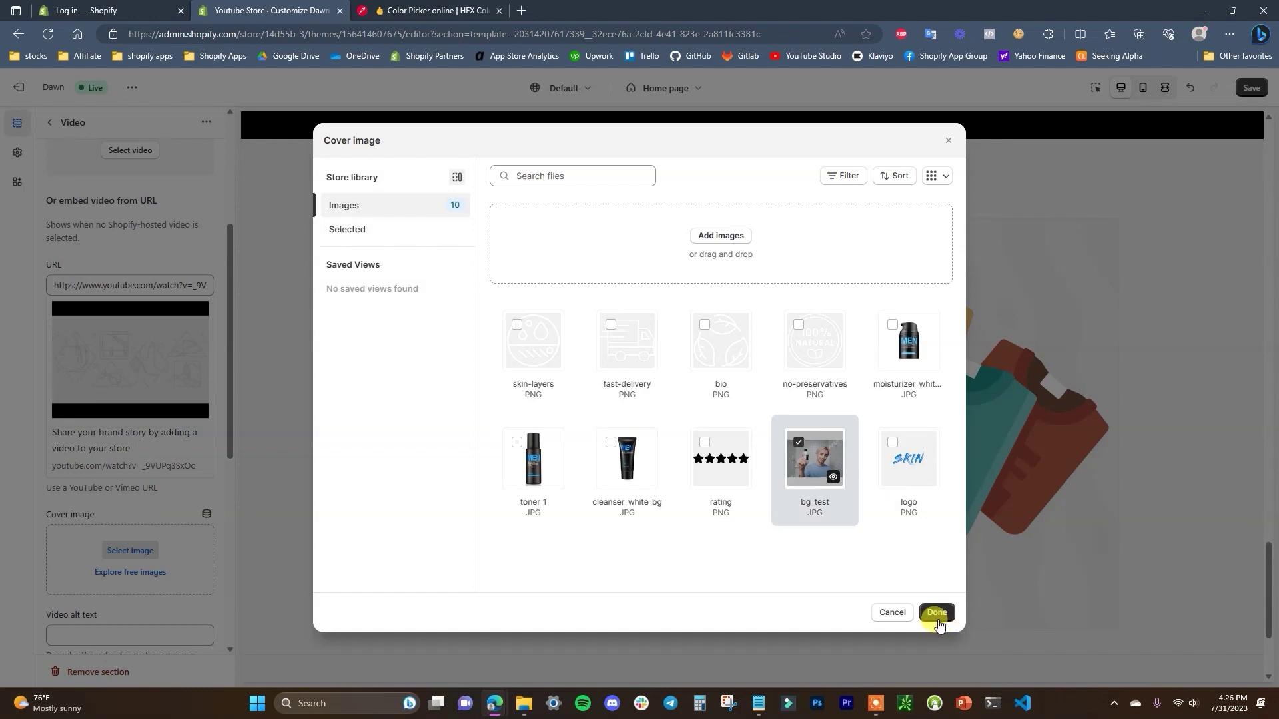
pyautogui.click(938, 613)
pyautogui.scroll(-5, 163, 508)
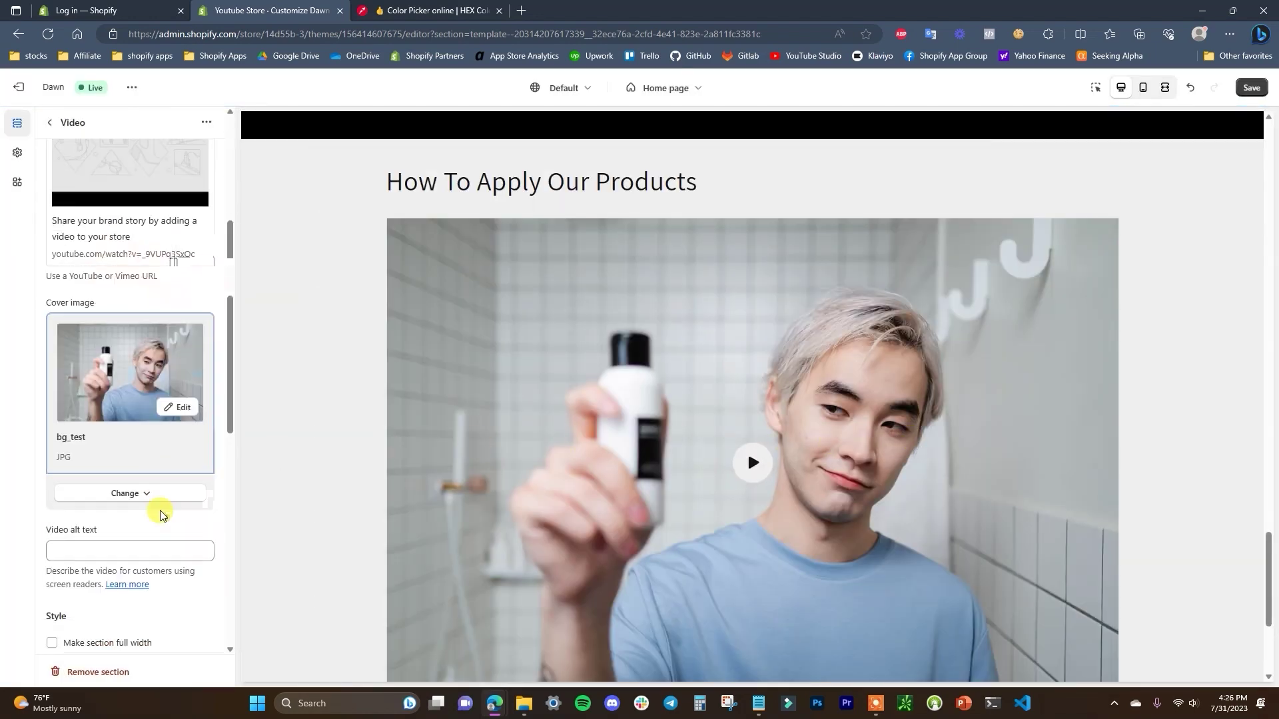
# - Check the Video section's other settings and its preview, return to the section list and save the home page
pyautogui.scroll(8, 223, 277)
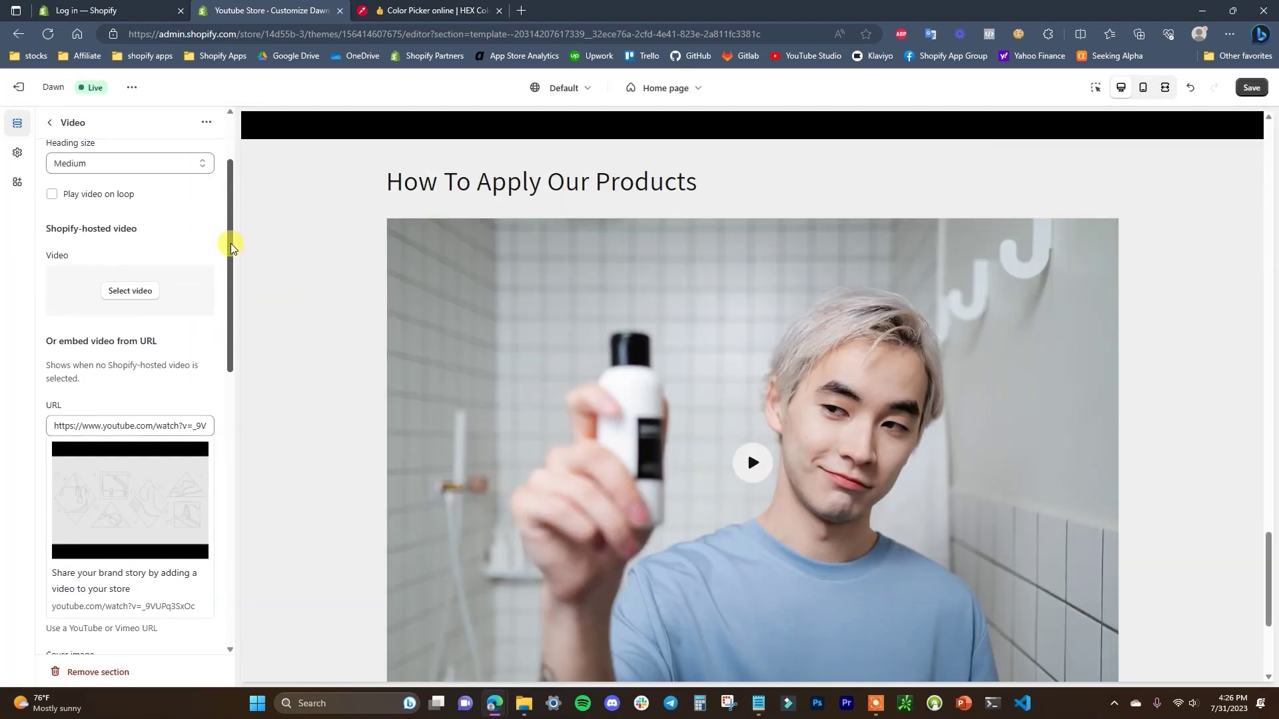
pyautogui.scroll(2, 129, 477)
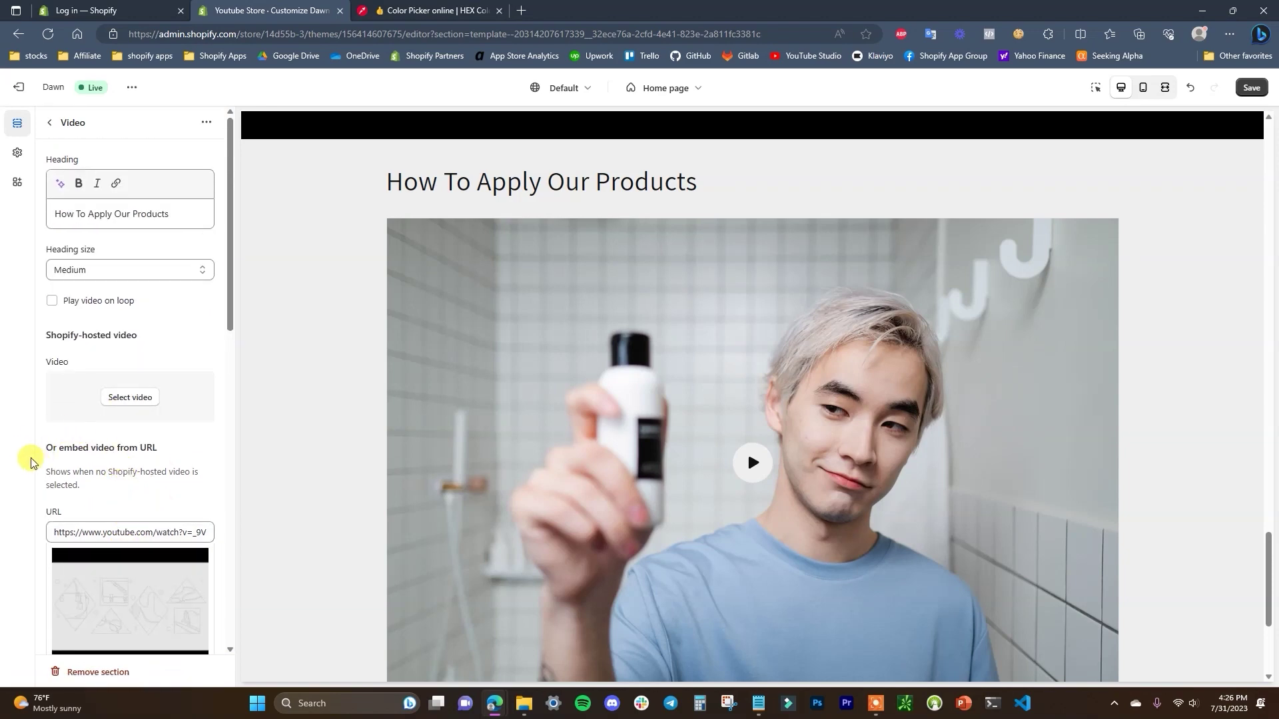
pyautogui.scroll(10, 733, 391)
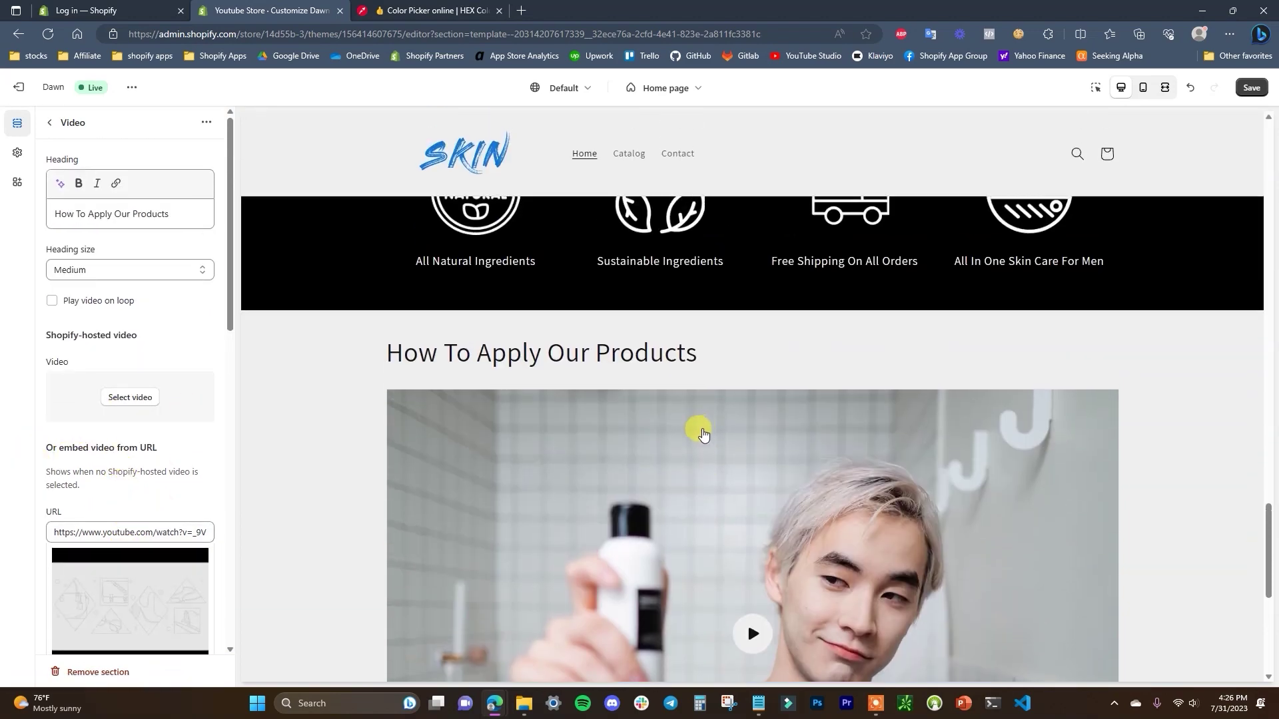
pyautogui.scroll(3, 663, 373)
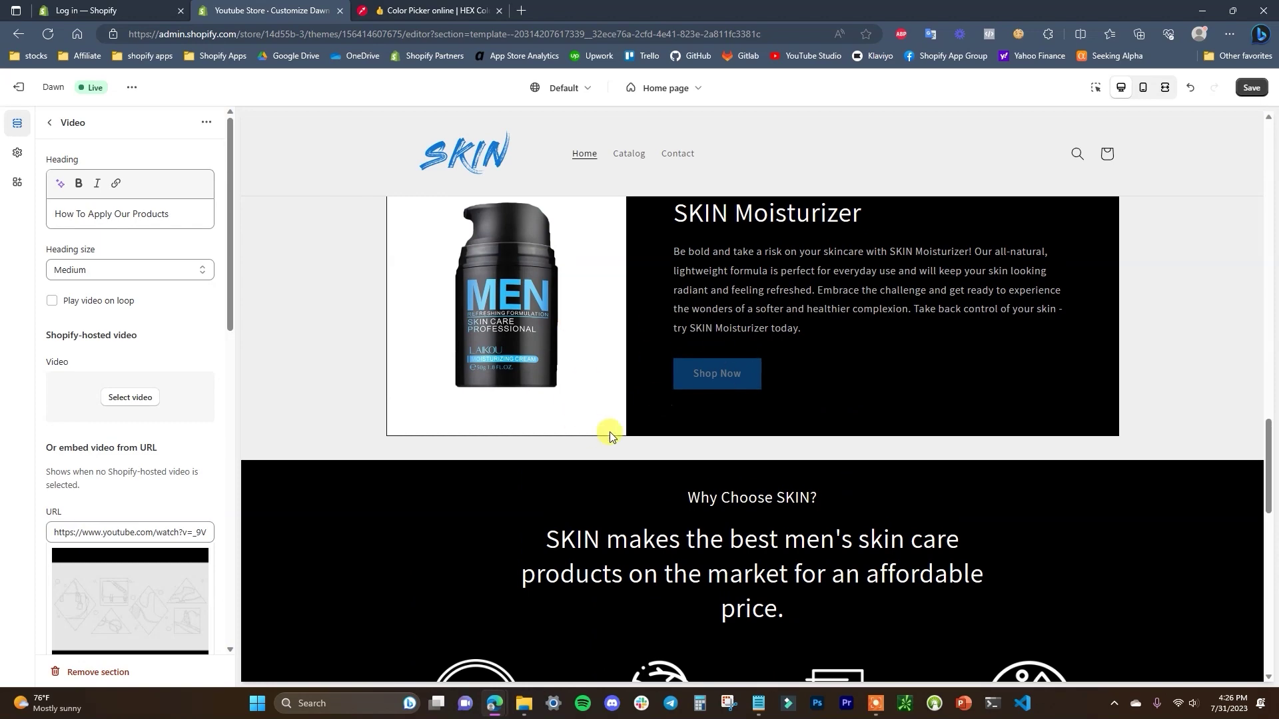
pyautogui.scroll(-10, 152, 441)
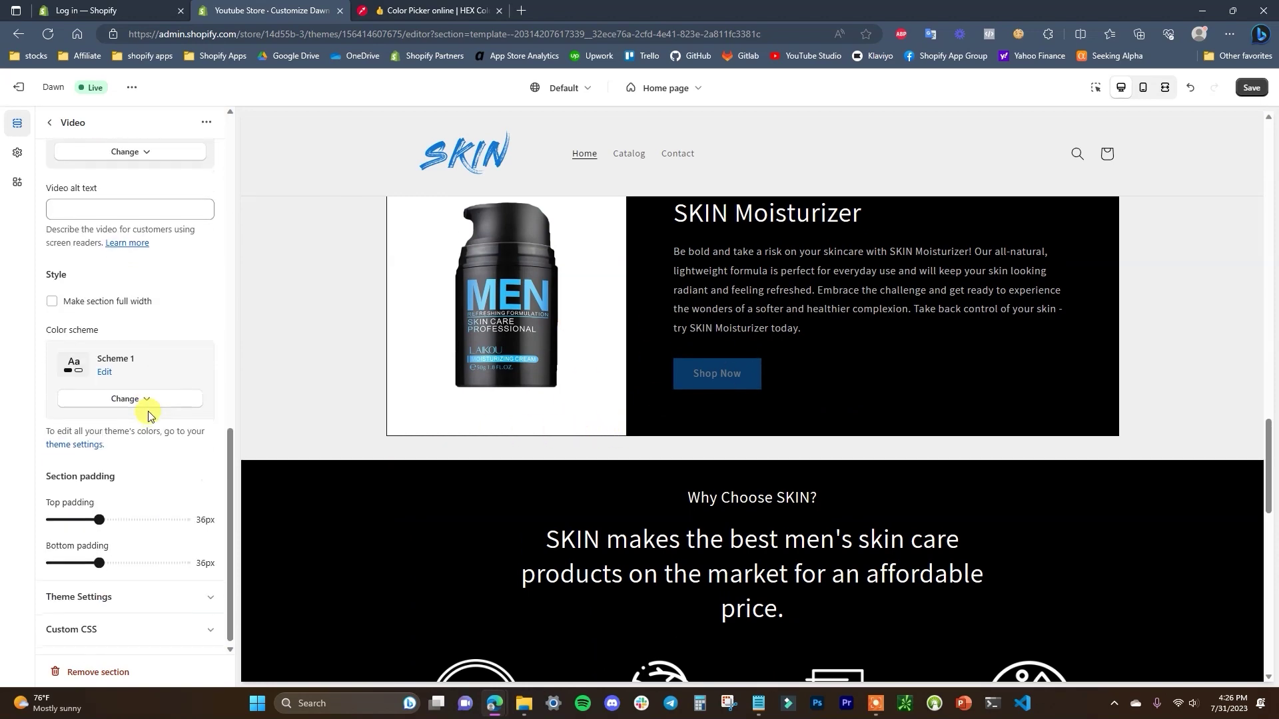
pyautogui.click(51, 122)
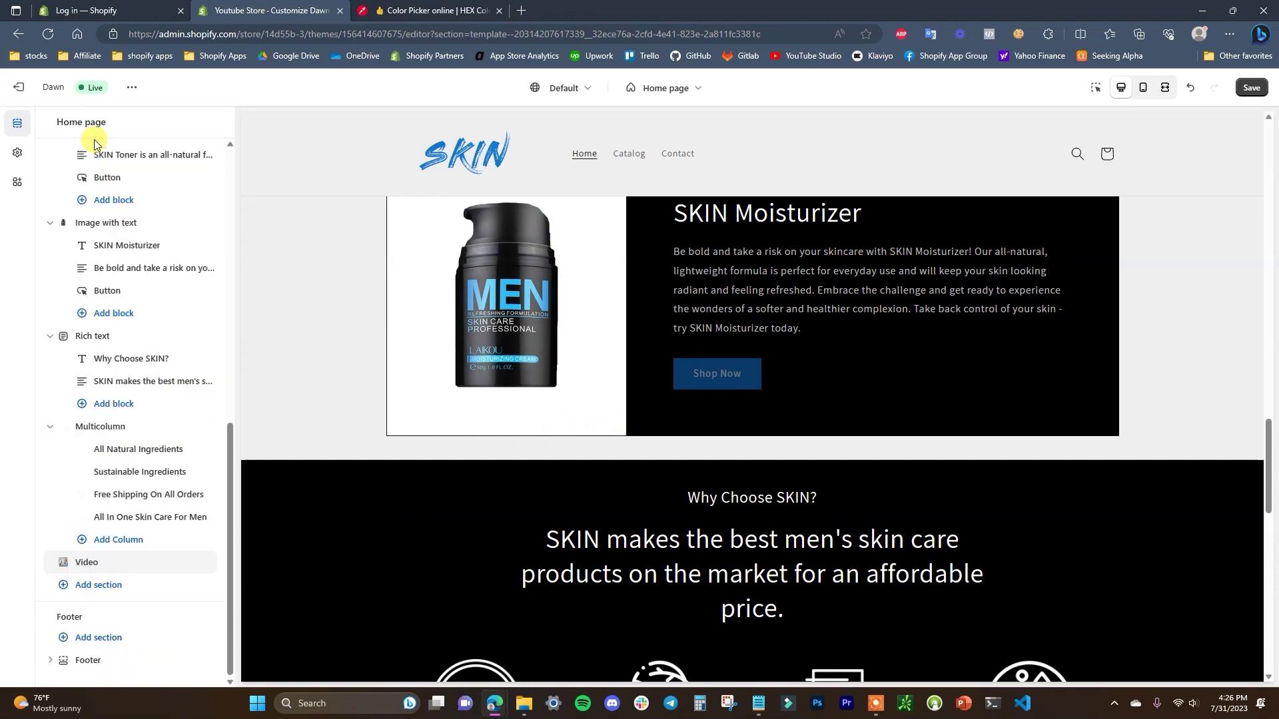
pyautogui.click(1250, 87)
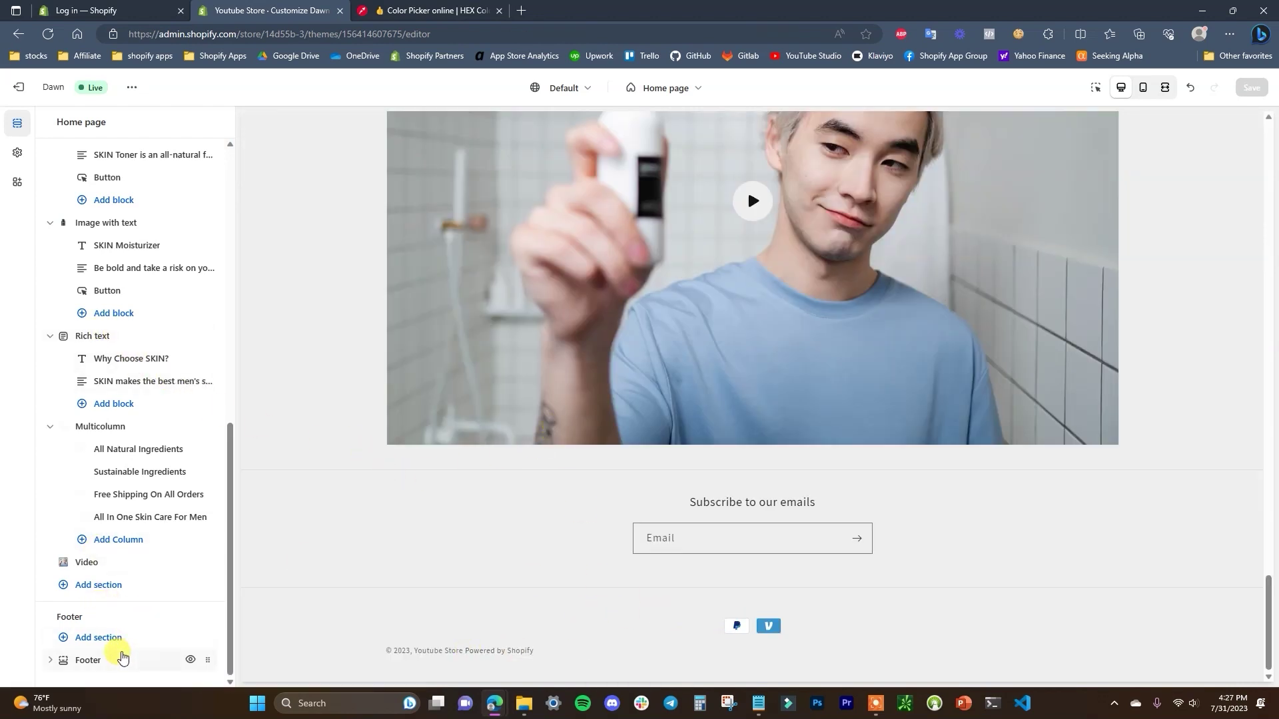
# - Change the Footer section's color scheme to Scheme 5 and check it against the sections above in the preview
pyautogui.click(88, 660)
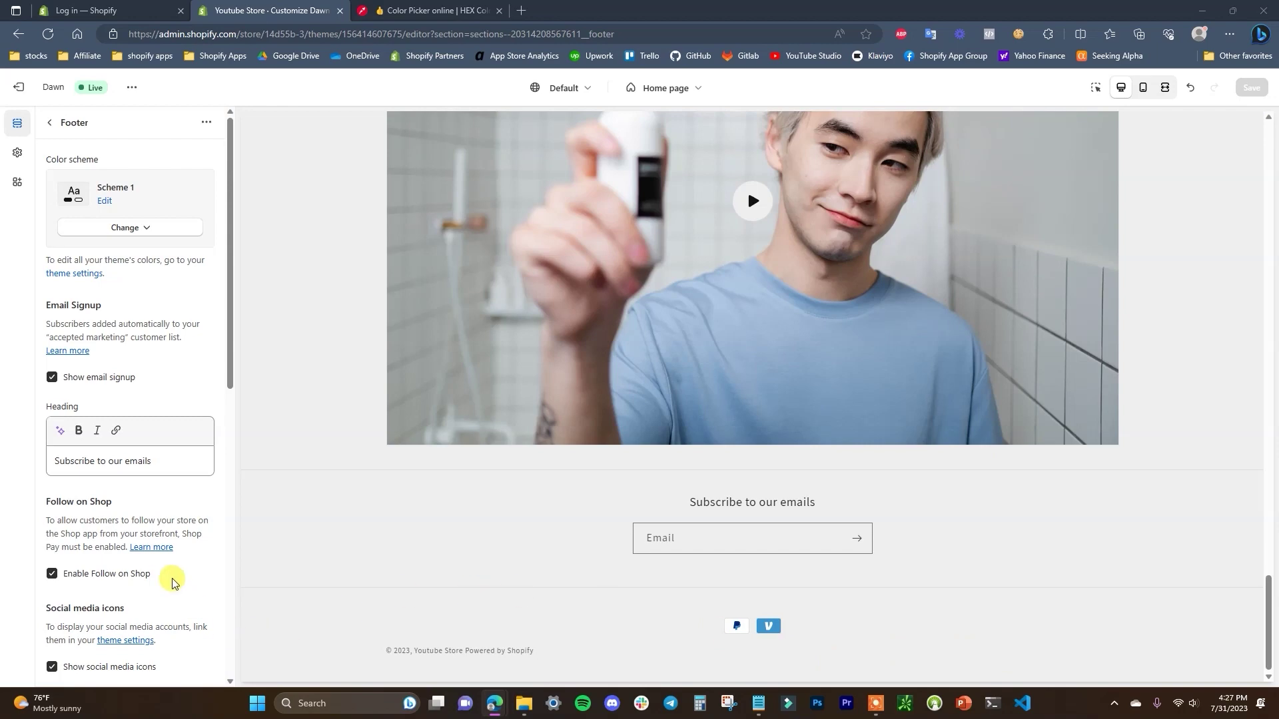
pyautogui.click(156, 234)
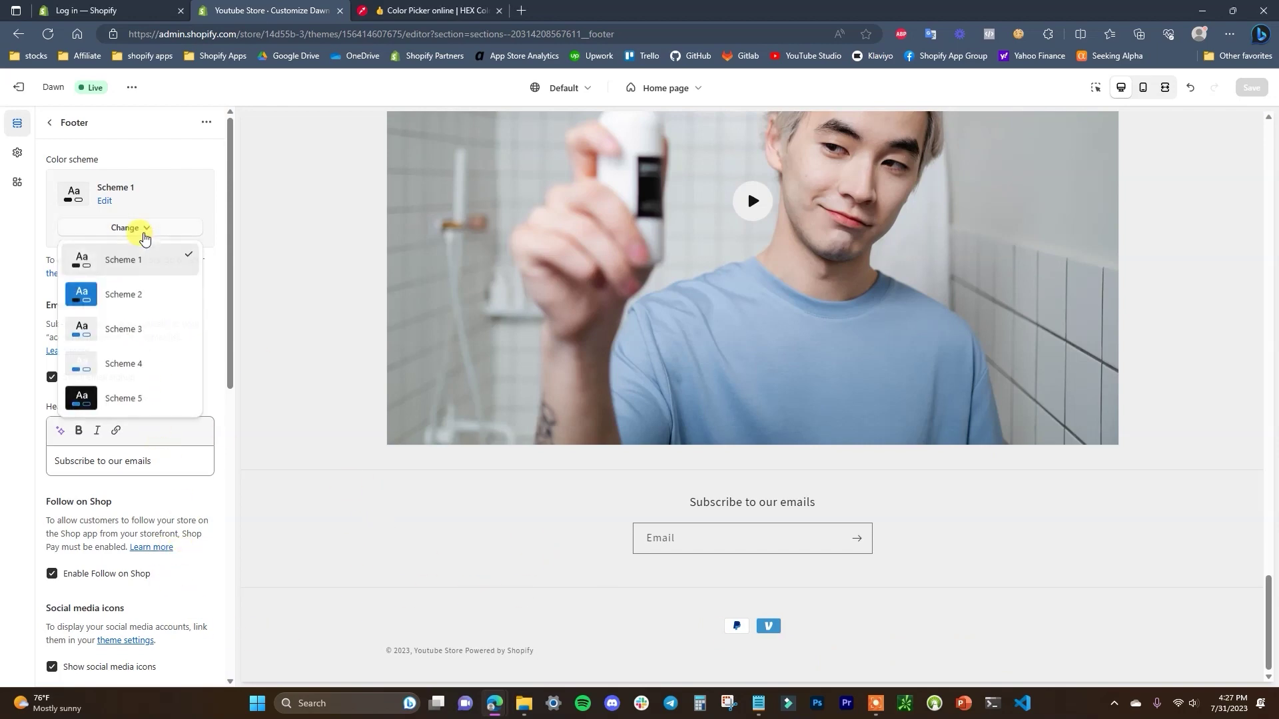
pyautogui.click(126, 396)
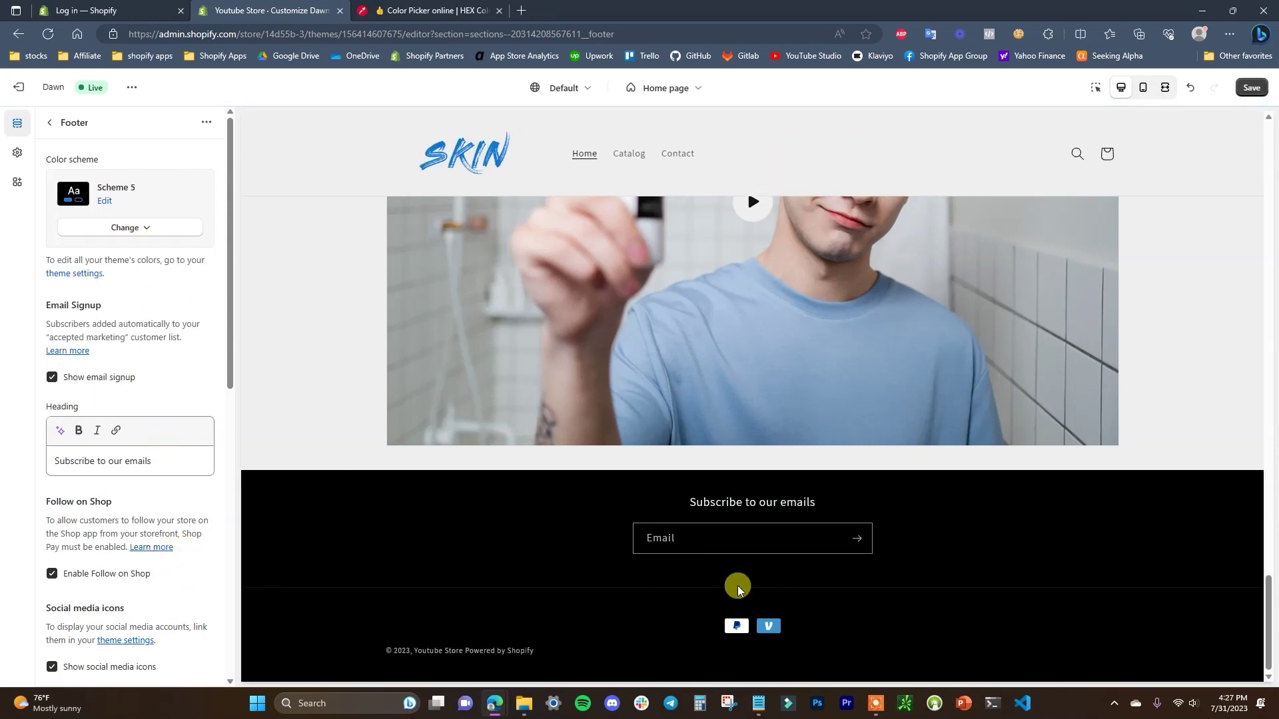
pyautogui.scroll(6, 1165, 493)
pyautogui.scroll(4, 845, 353)
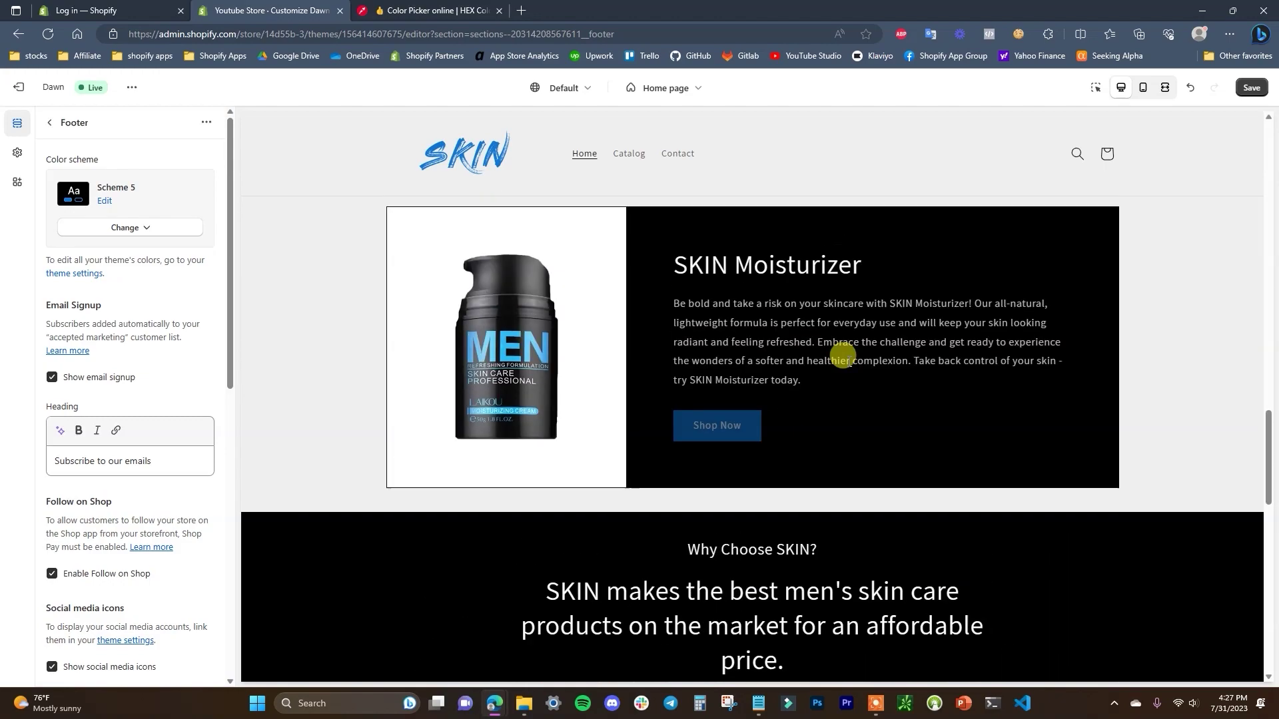
pyautogui.scroll(-10, 851, 434)
pyautogui.scroll(-3, 879, 473)
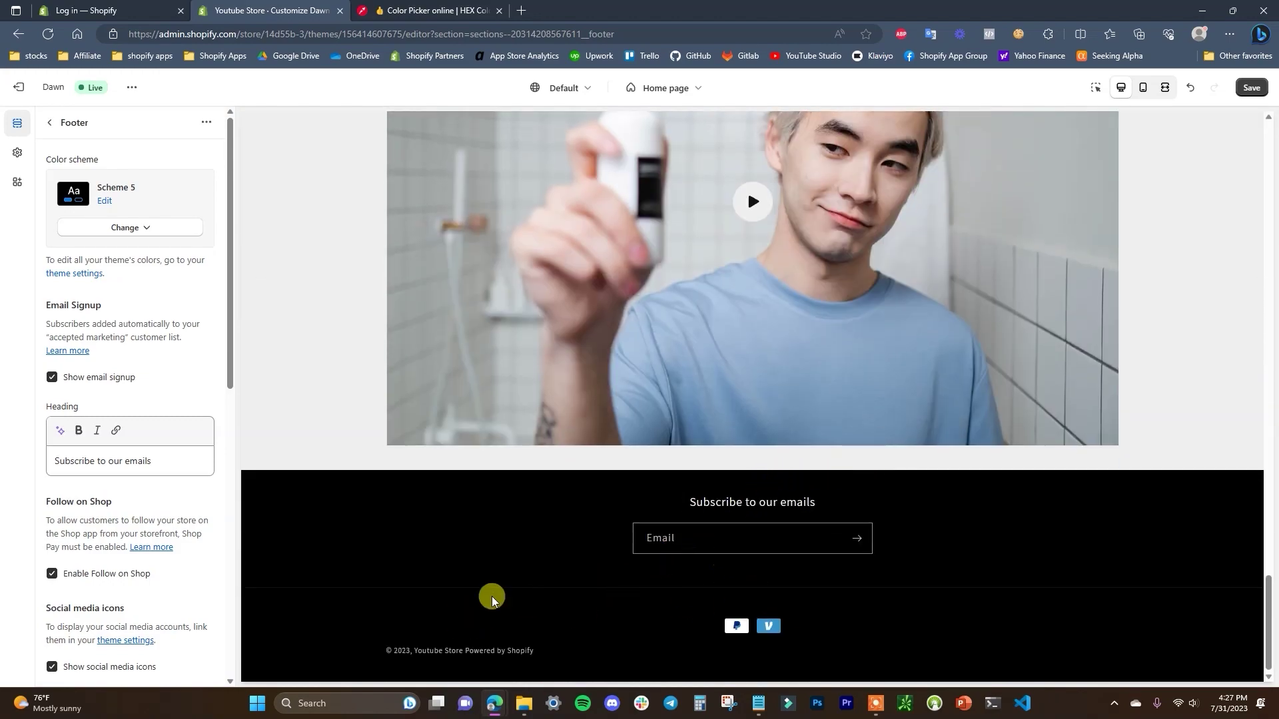
# - Turn off the footer's email signup to compare the preview, and turn it back on
pyautogui.scroll(-2, 208, 448)
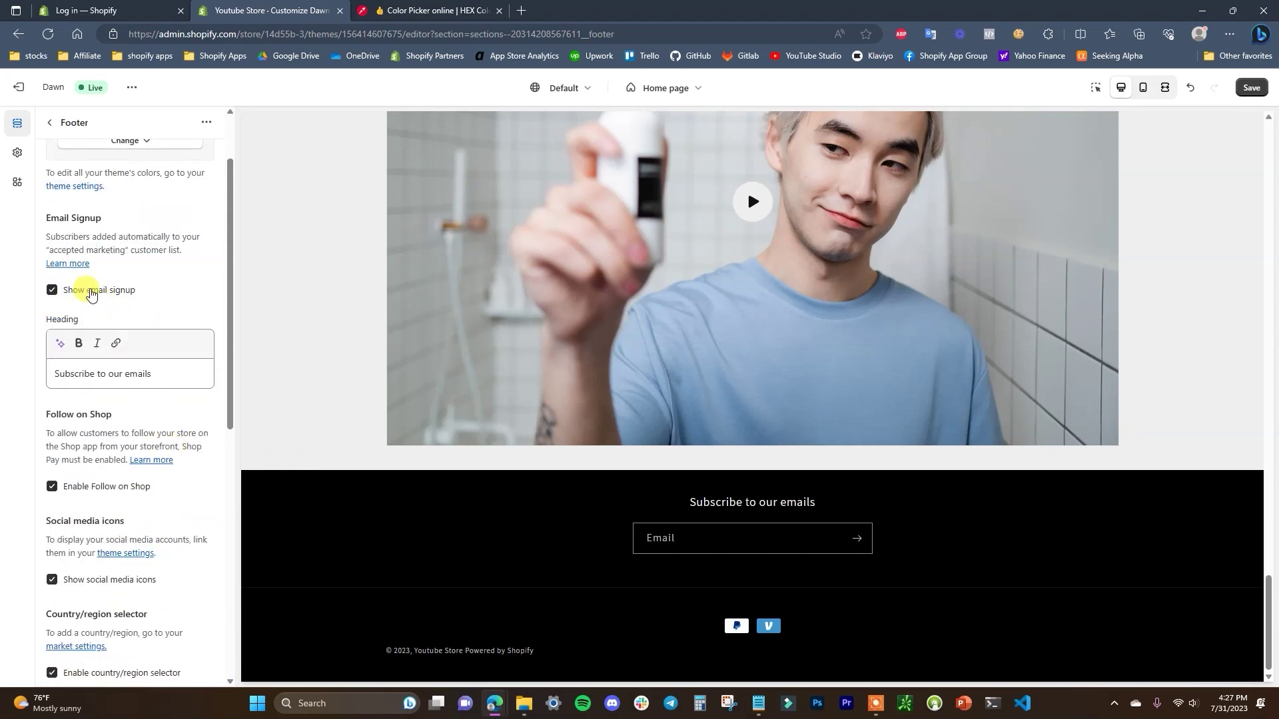
pyautogui.click(52, 290)
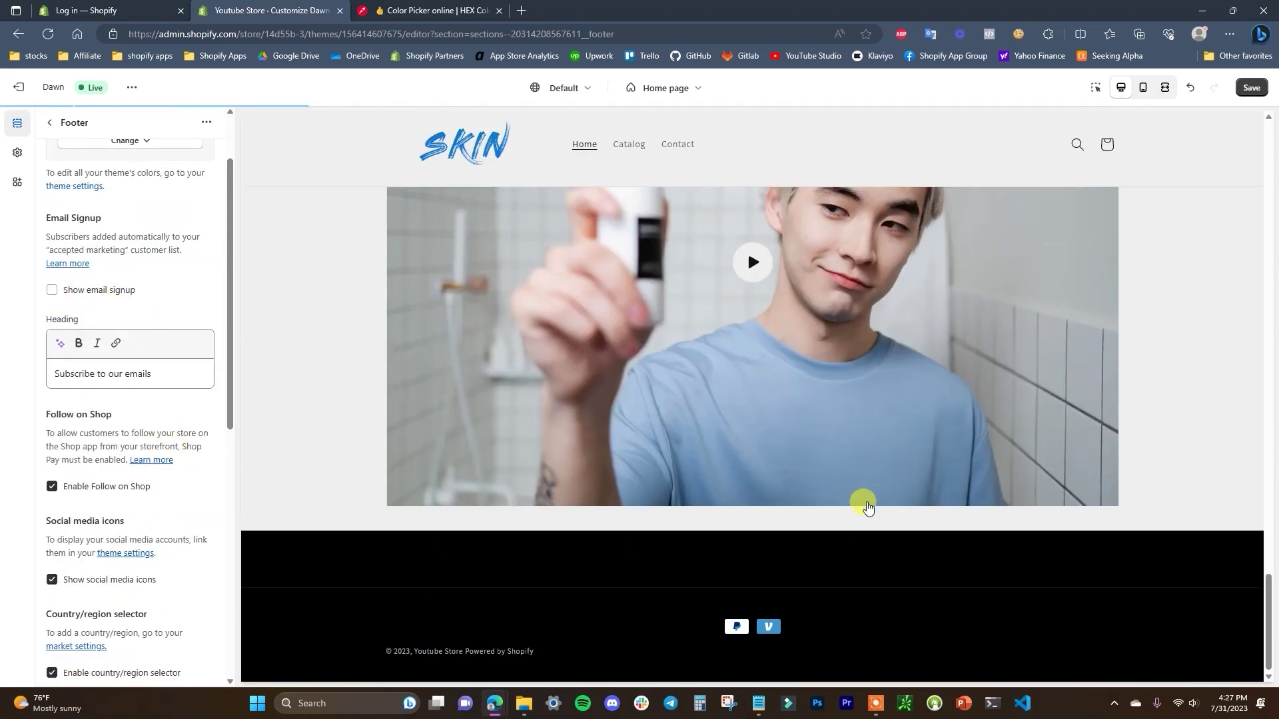
pyautogui.click(94, 291)
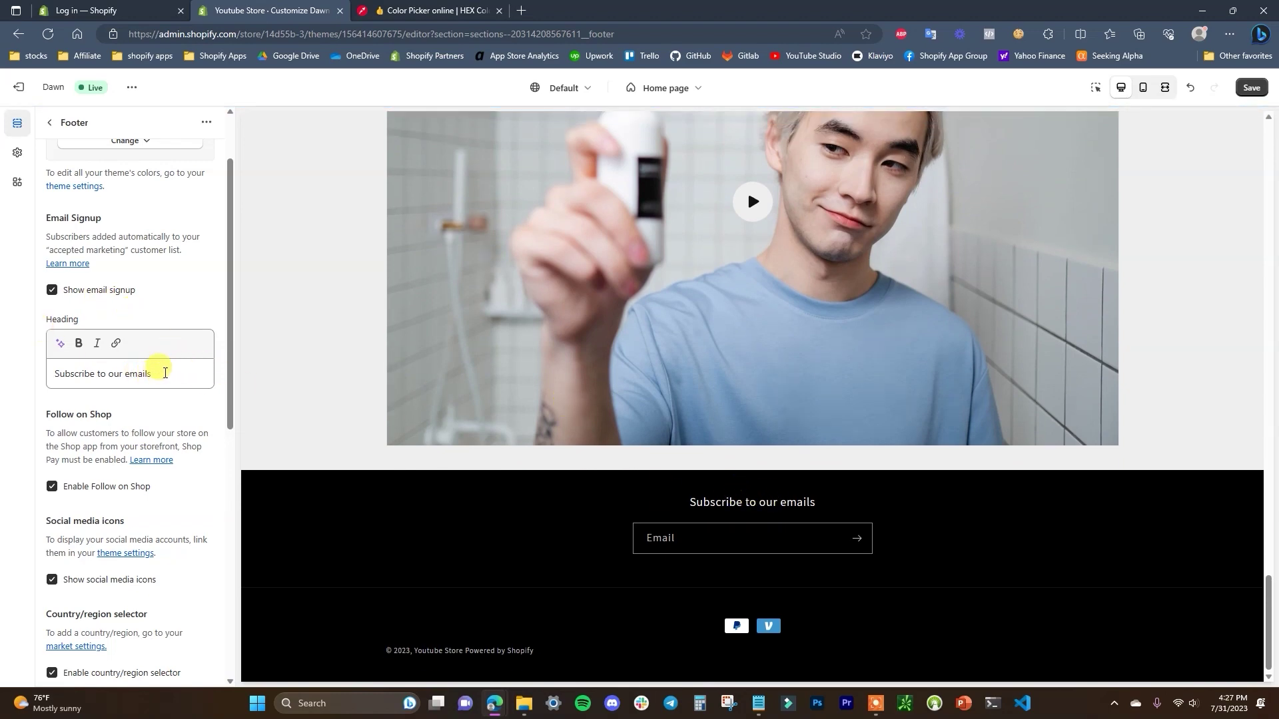
# - Replace the footer's email signup heading with "Sign up for 25% off your first order!"
pyautogui.moveTo(165, 373); pyautogui.dragTo(98, 374)
pyautogui.press('BackSpace')
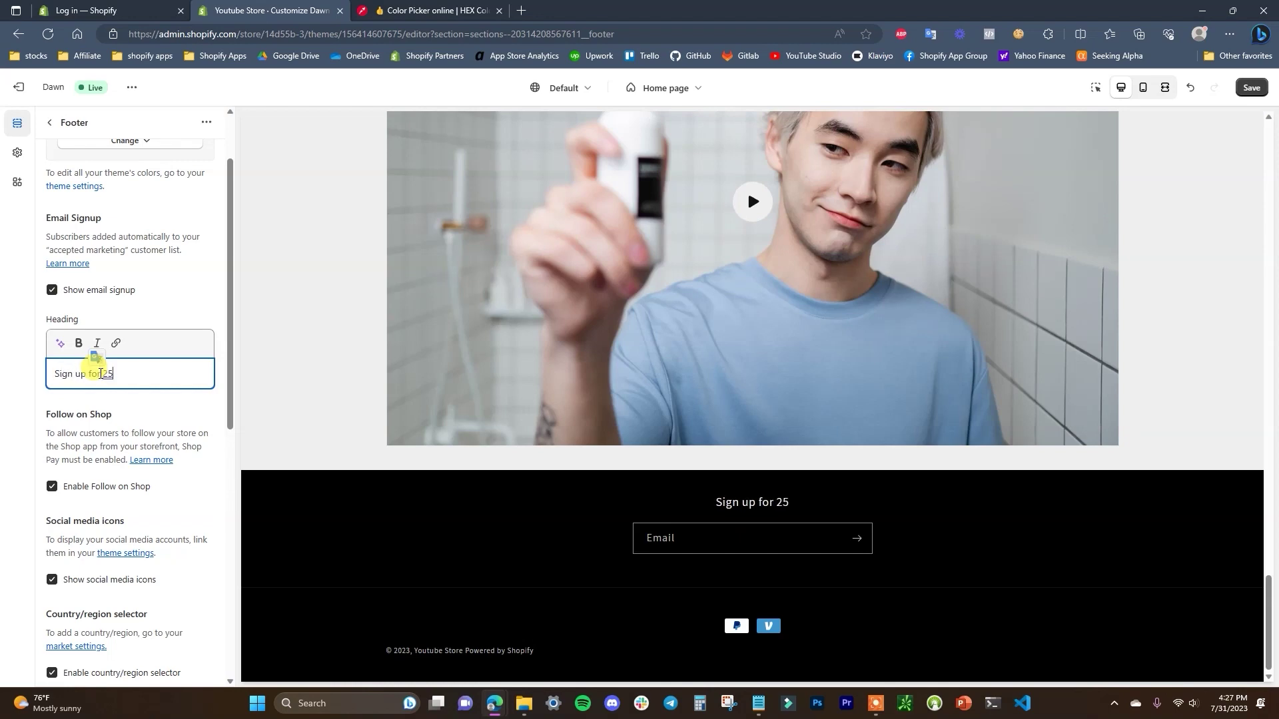
pyautogui.write('our first o')
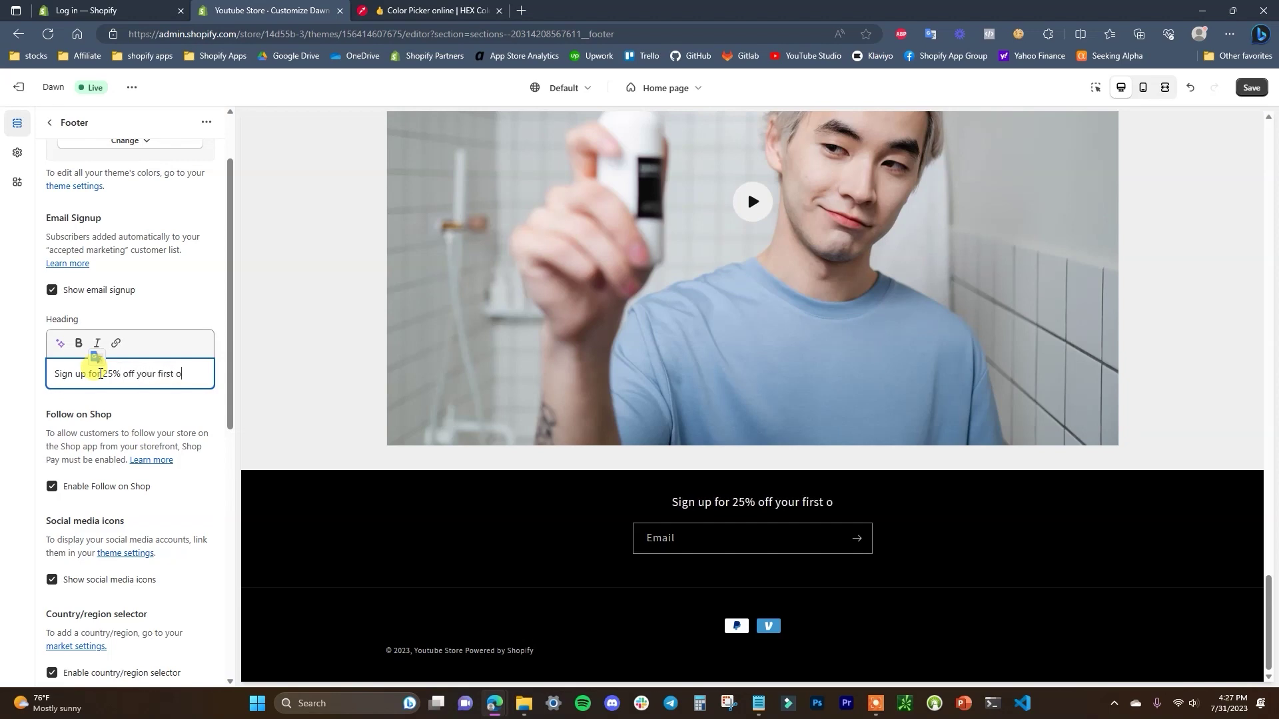
pyautogui.write('rder!')
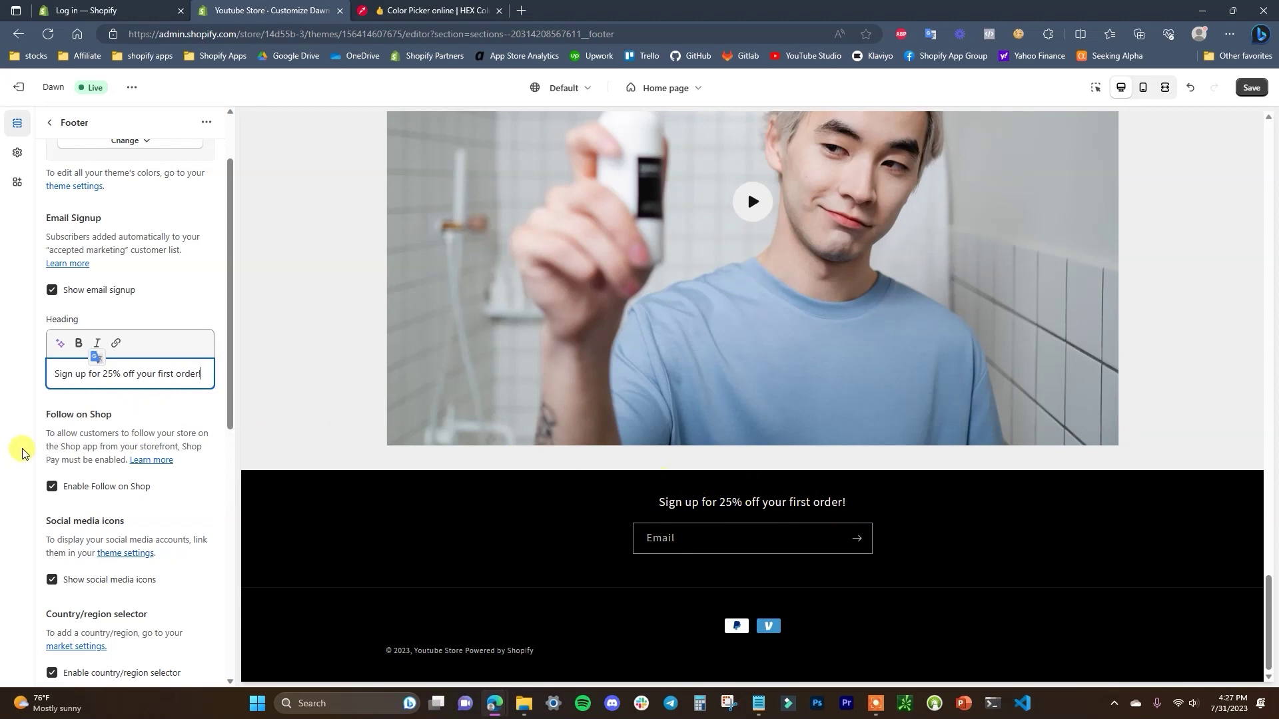
pyautogui.scroll(-1, 100, 420)
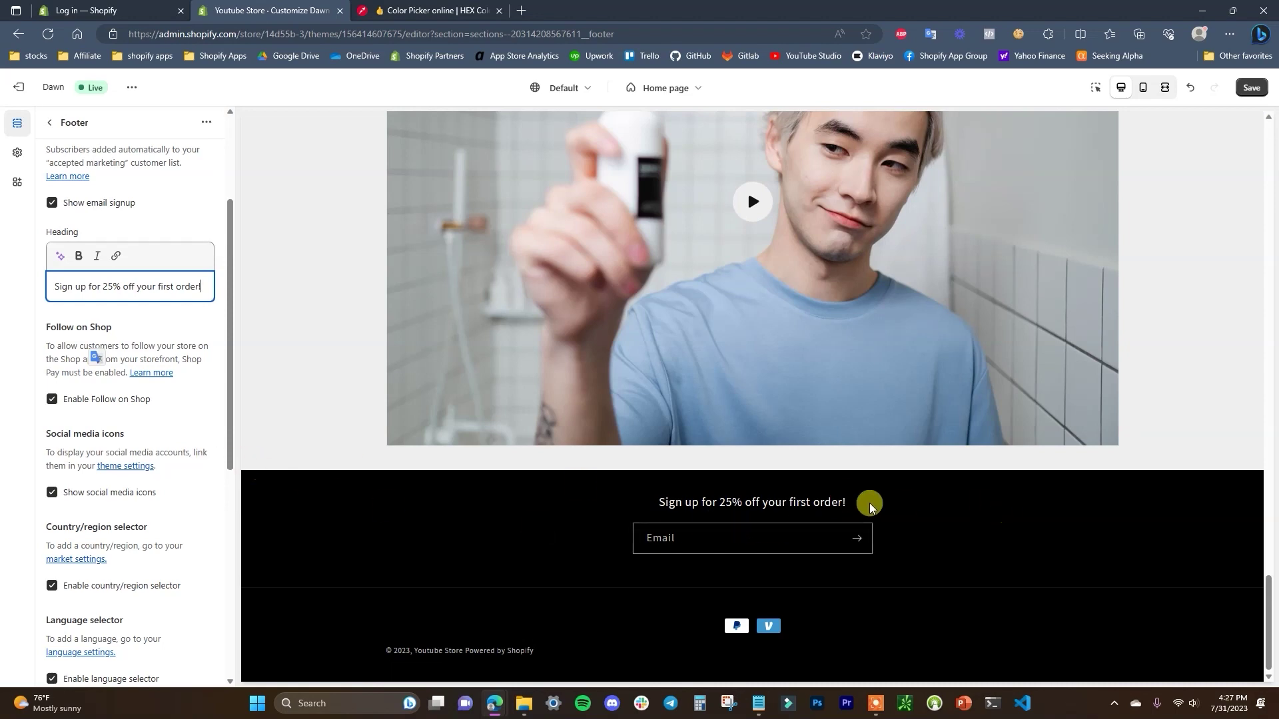
pyautogui.scroll(-3, 164, 417)
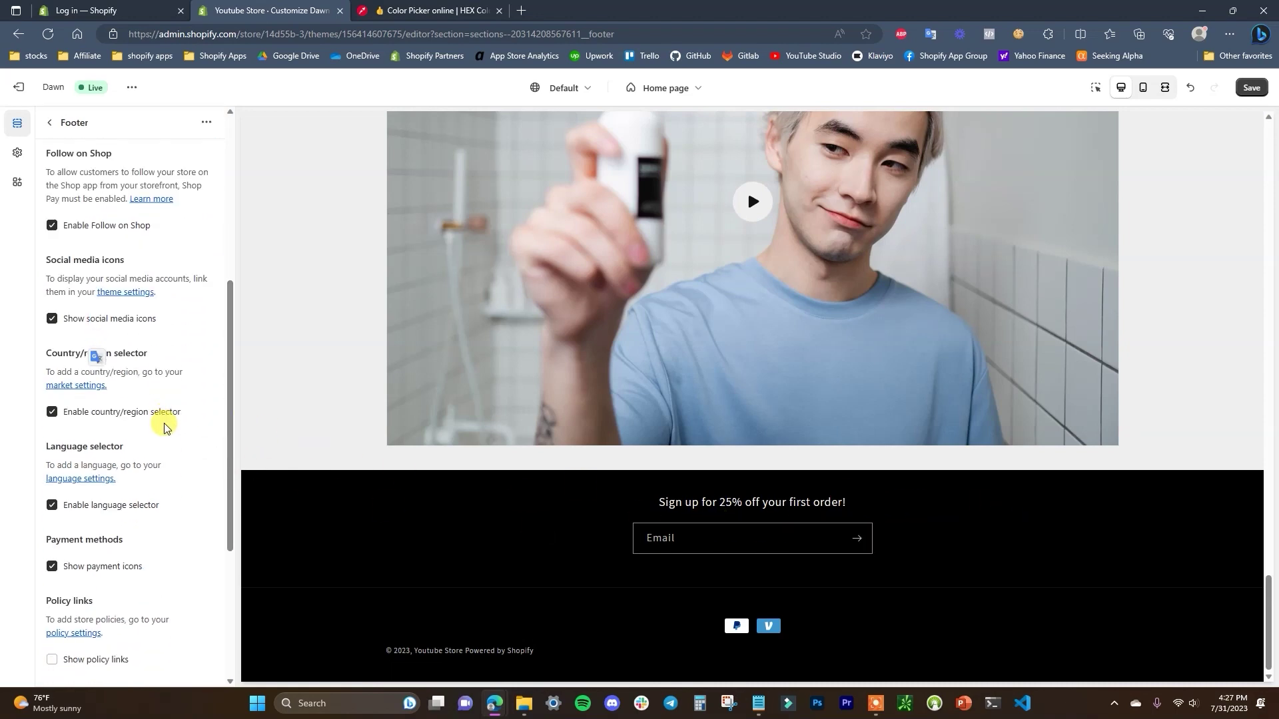
# - Turn on the policy links in the footer settings and save the home page
pyautogui.scroll(2, 153, 407)
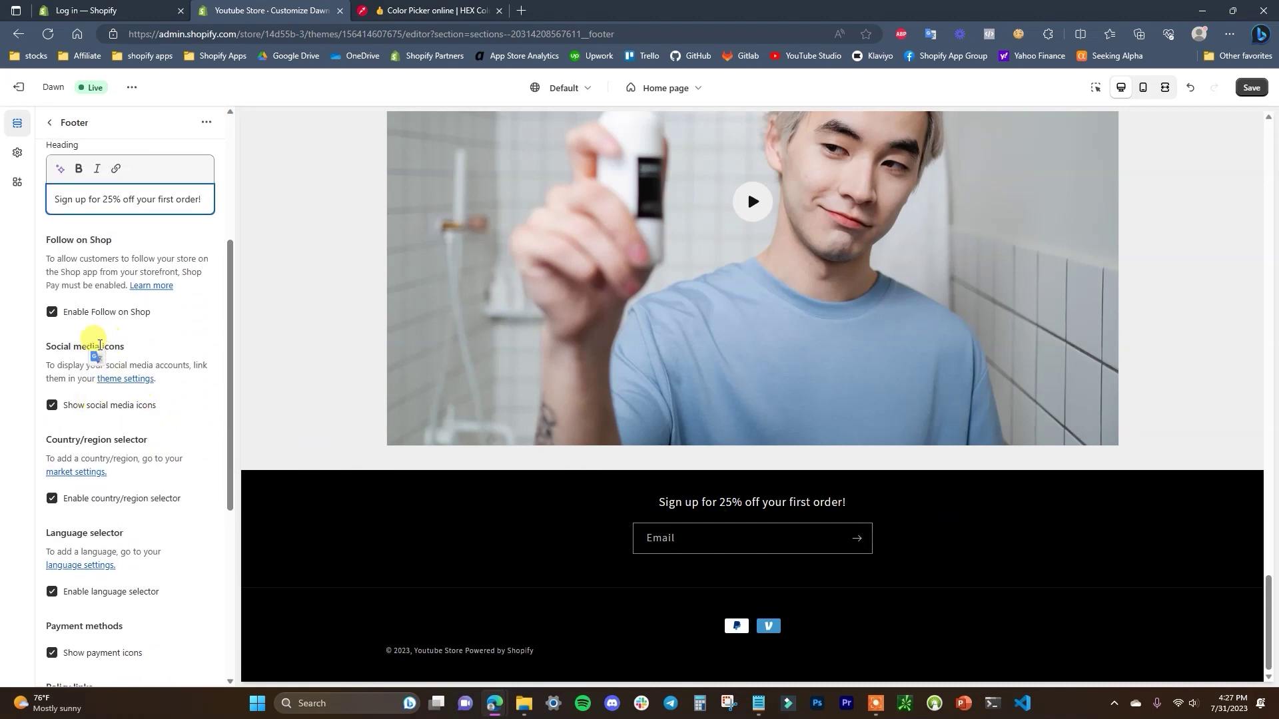
pyautogui.scroll(-5, 114, 428)
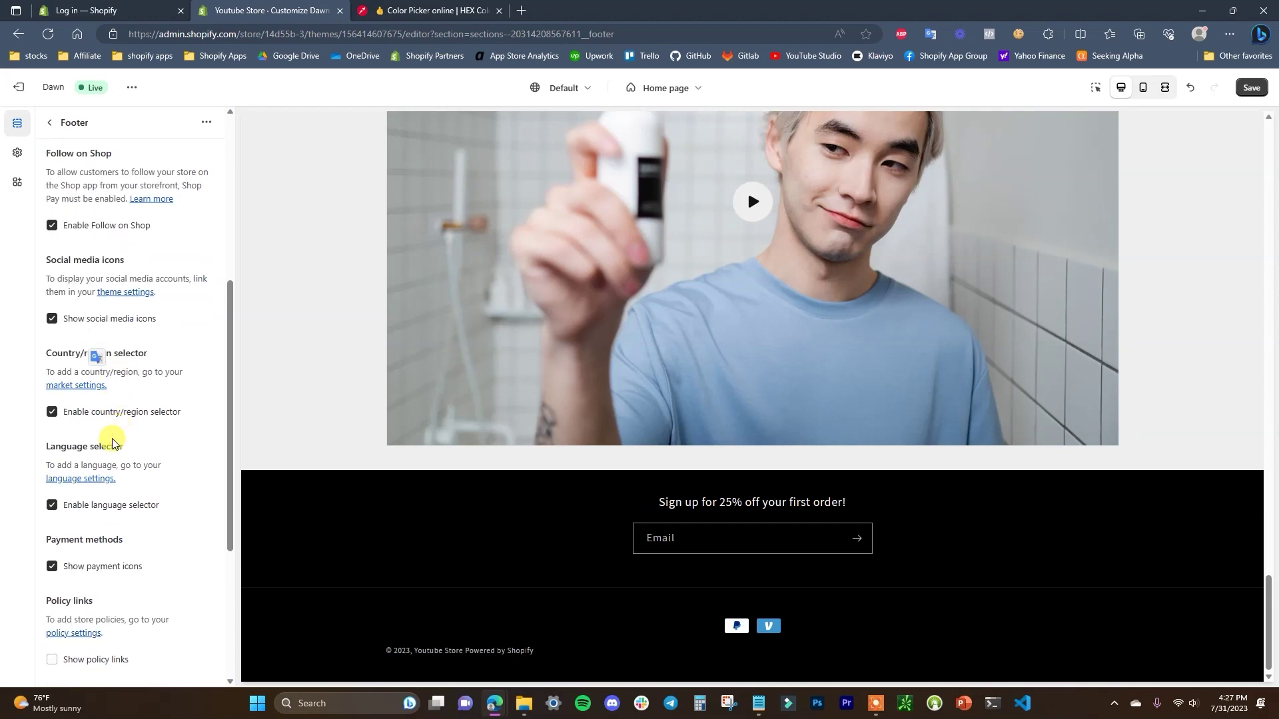
pyautogui.scroll(-5, 89, 495)
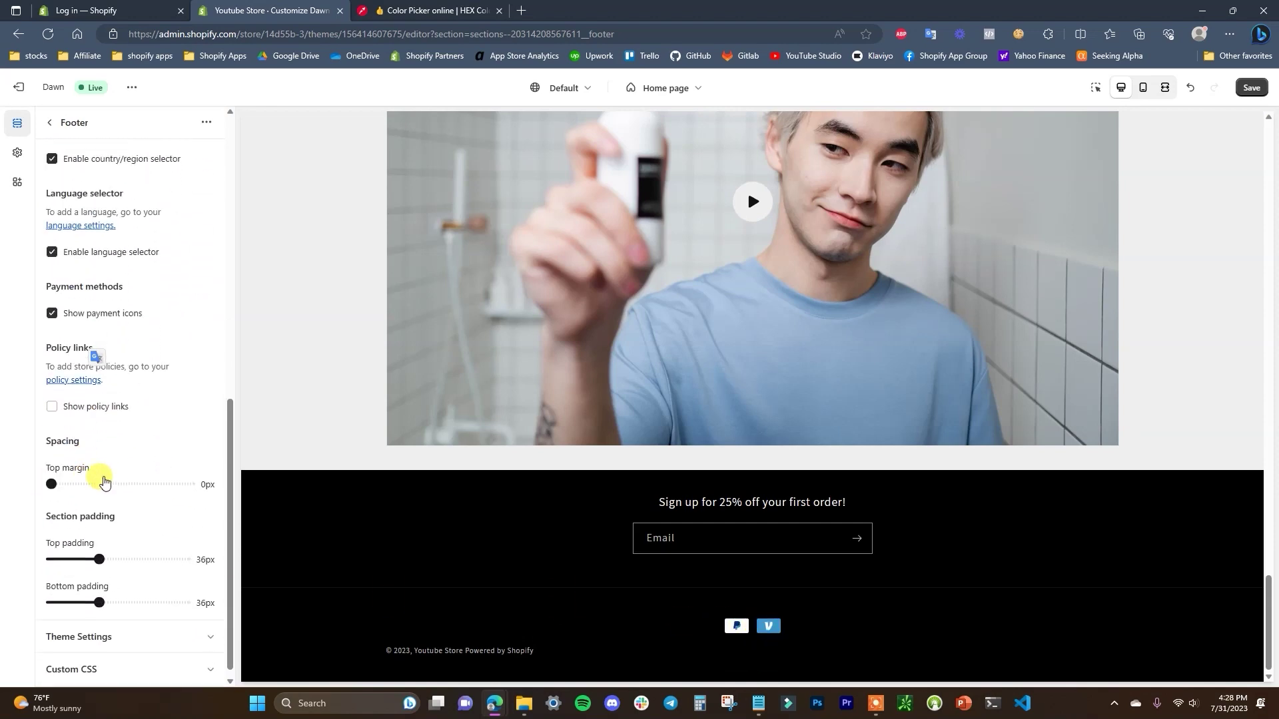
pyautogui.click(103, 397)
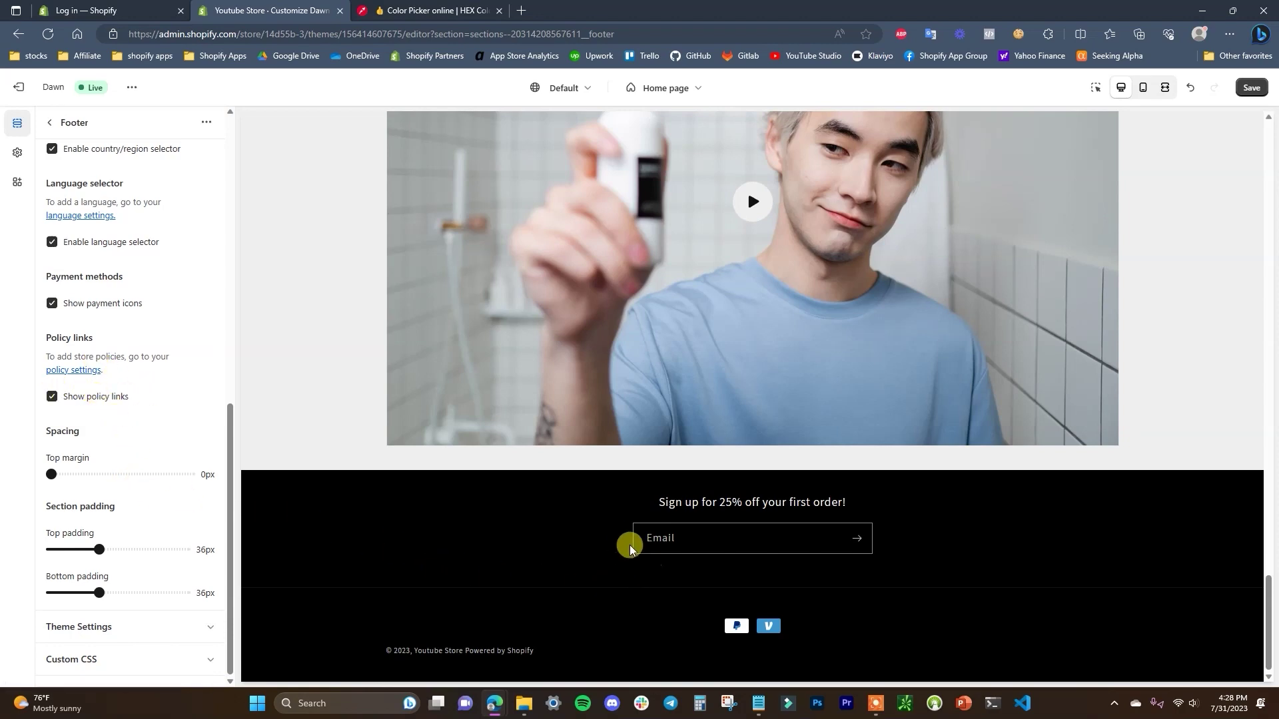
pyautogui.click(1250, 87)
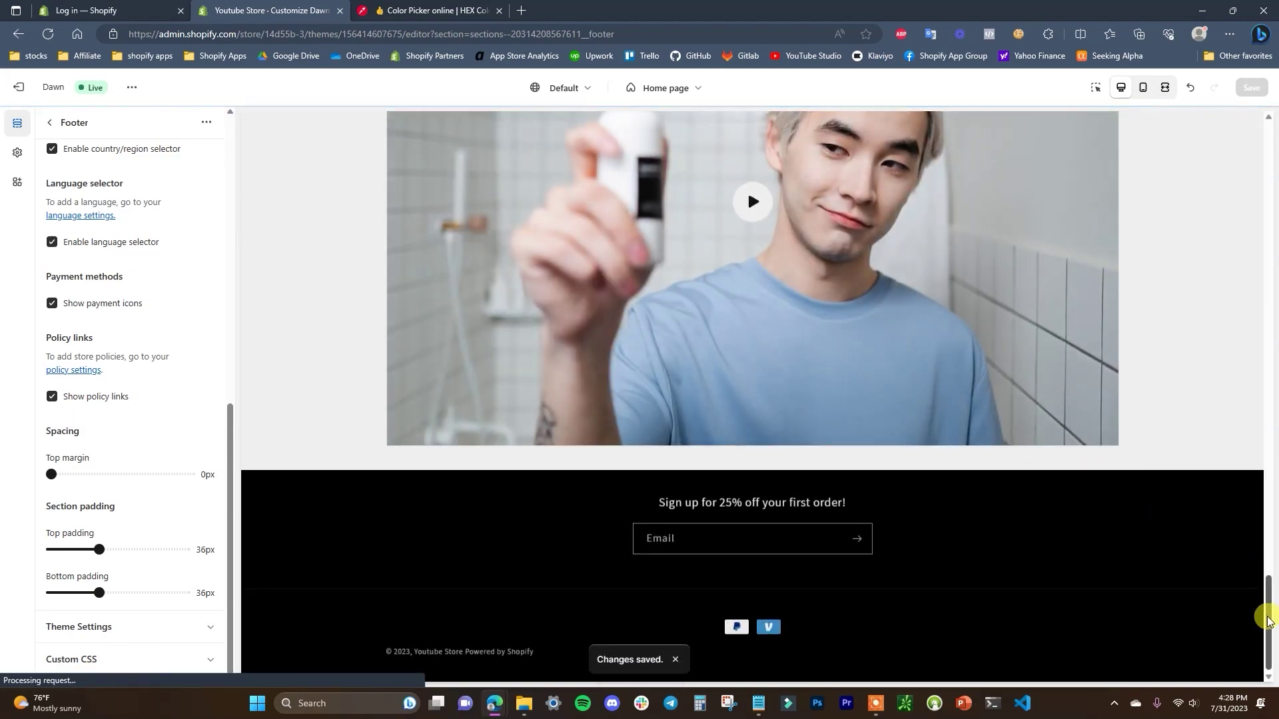
# - Review the home page from header to customer reviews in desktop and mobile previews, and look at the page templates available
pyautogui.moveTo(1268, 619); pyautogui.dragTo(1259, 123)
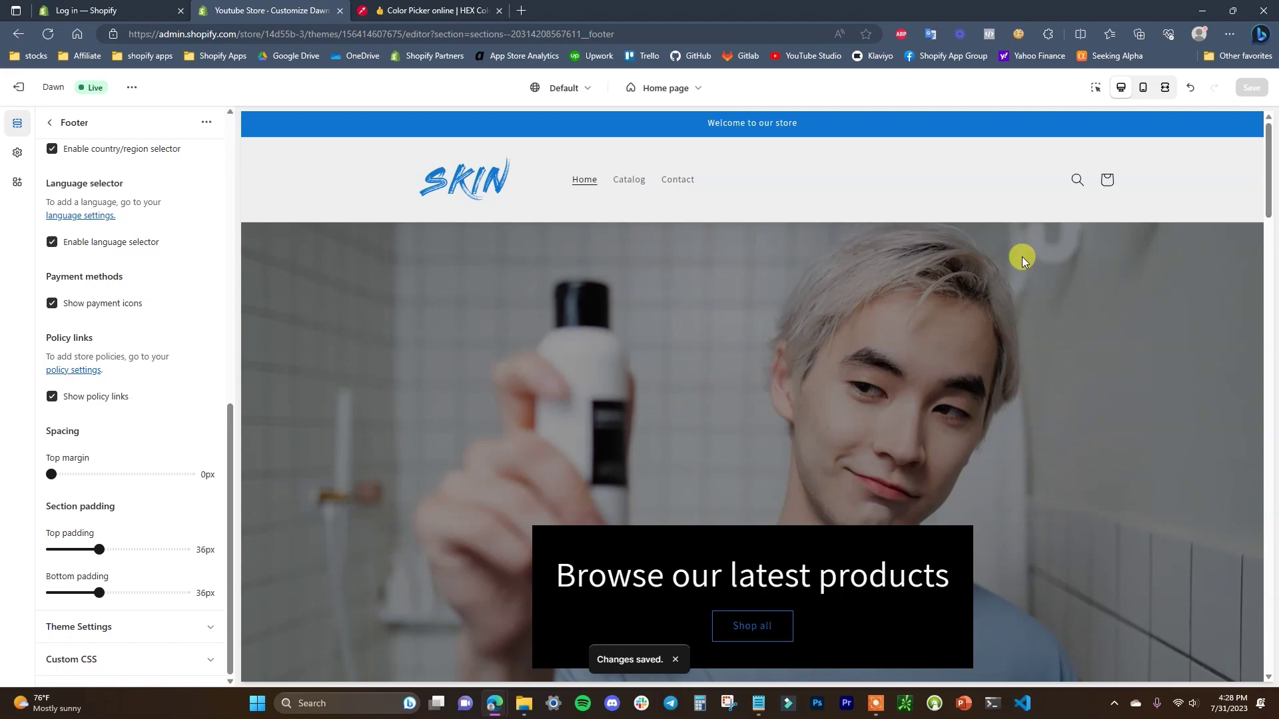
pyautogui.click(1143, 88)
pyautogui.moveTo(880, 145); pyautogui.dragTo(865, 585)
pyautogui.click(1122, 87)
pyautogui.scroll(2, 942, 345)
pyautogui.scroll(-3, 1049, 323)
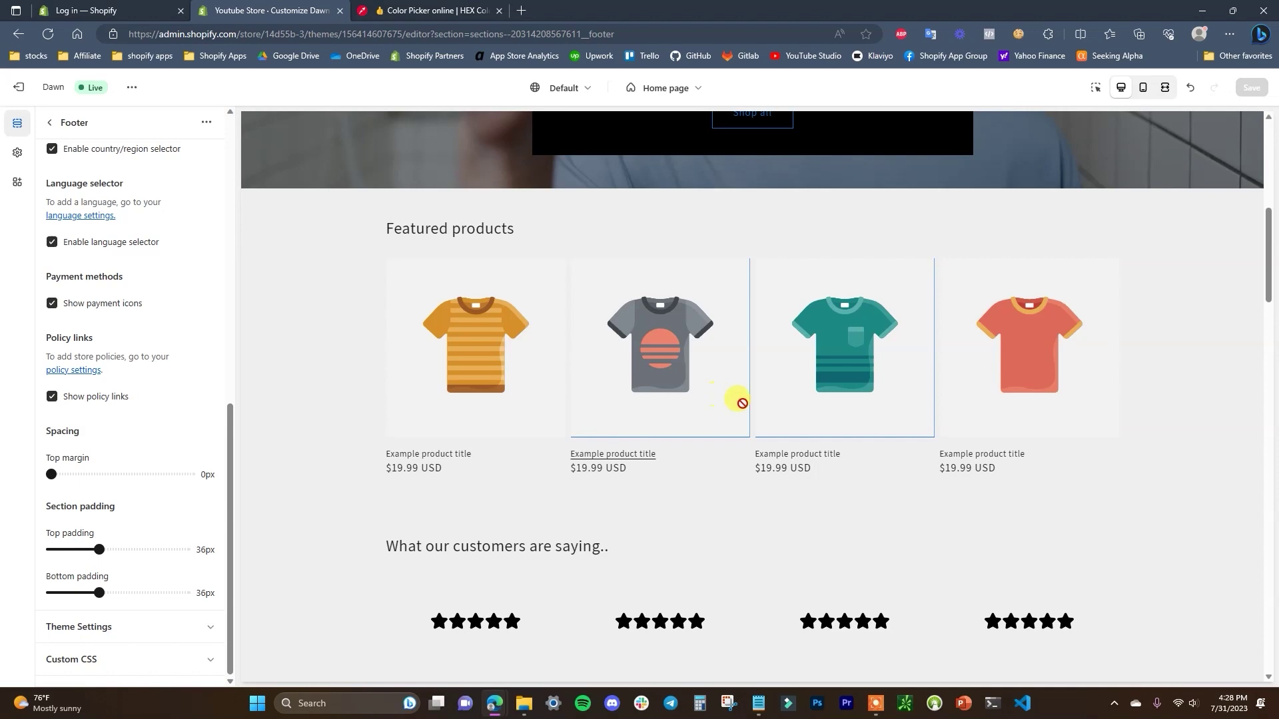
pyautogui.scroll(6, 740, 399)
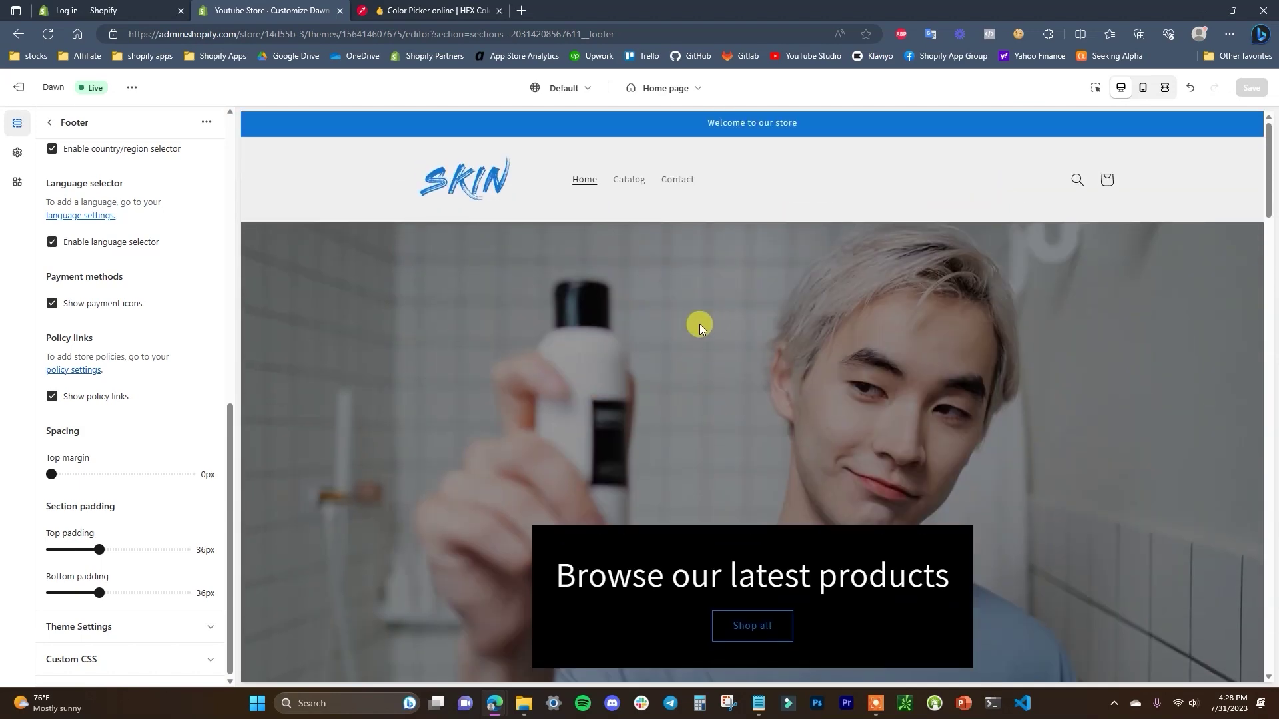
pyautogui.scroll(-2, 694, 370)
pyautogui.scroll(3, 666, 393)
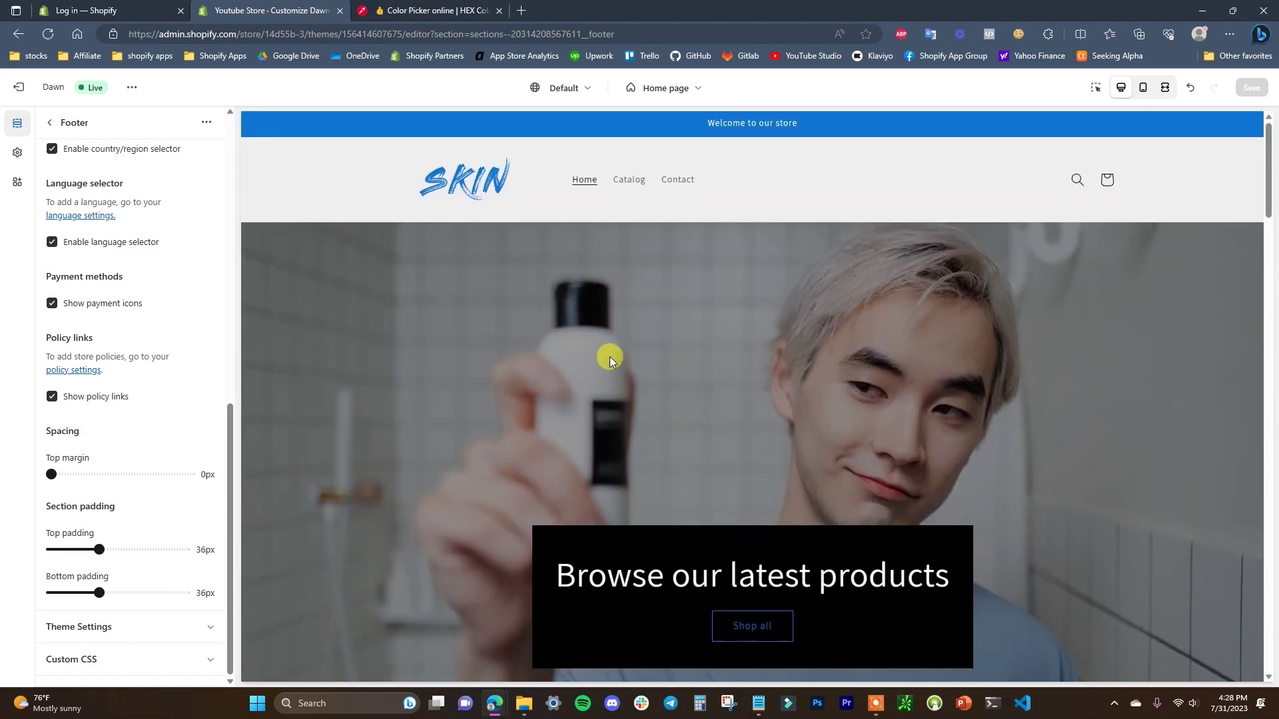
pyautogui.click(690, 93)
pyautogui.click(460, 375)
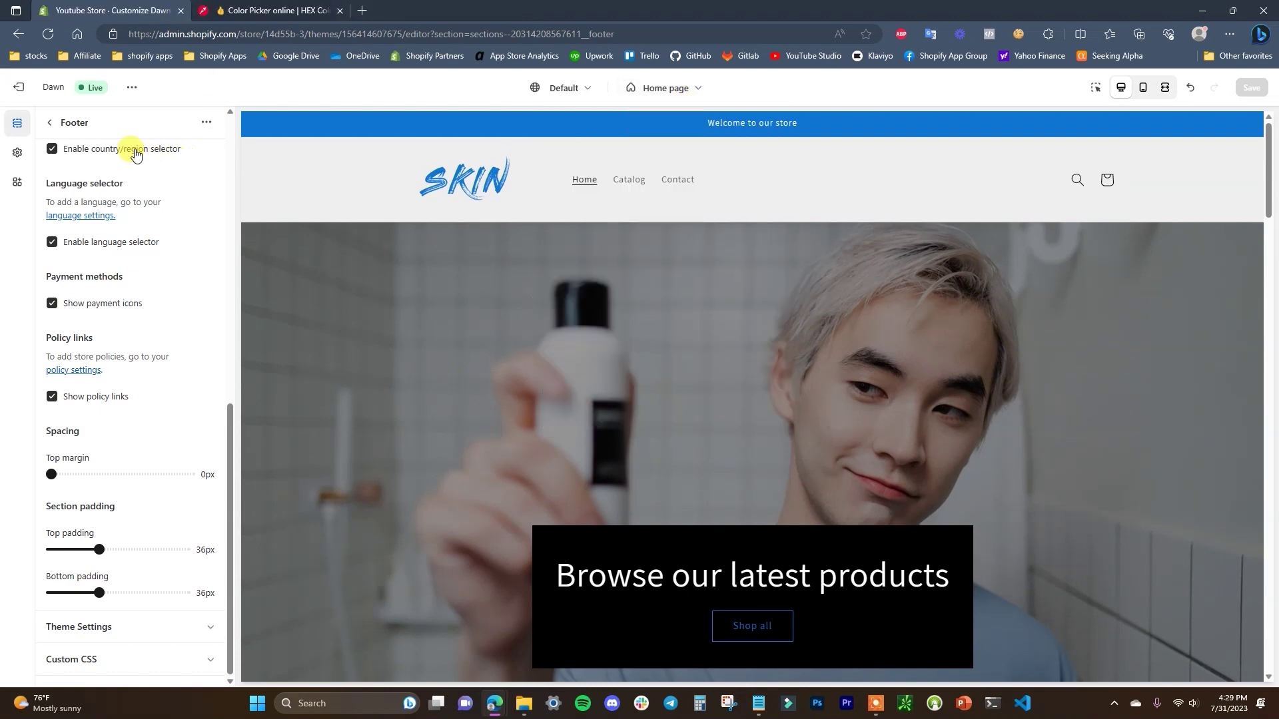
# - Leave the theme editor and start adding a new product to the store
pyautogui.click(20, 88)
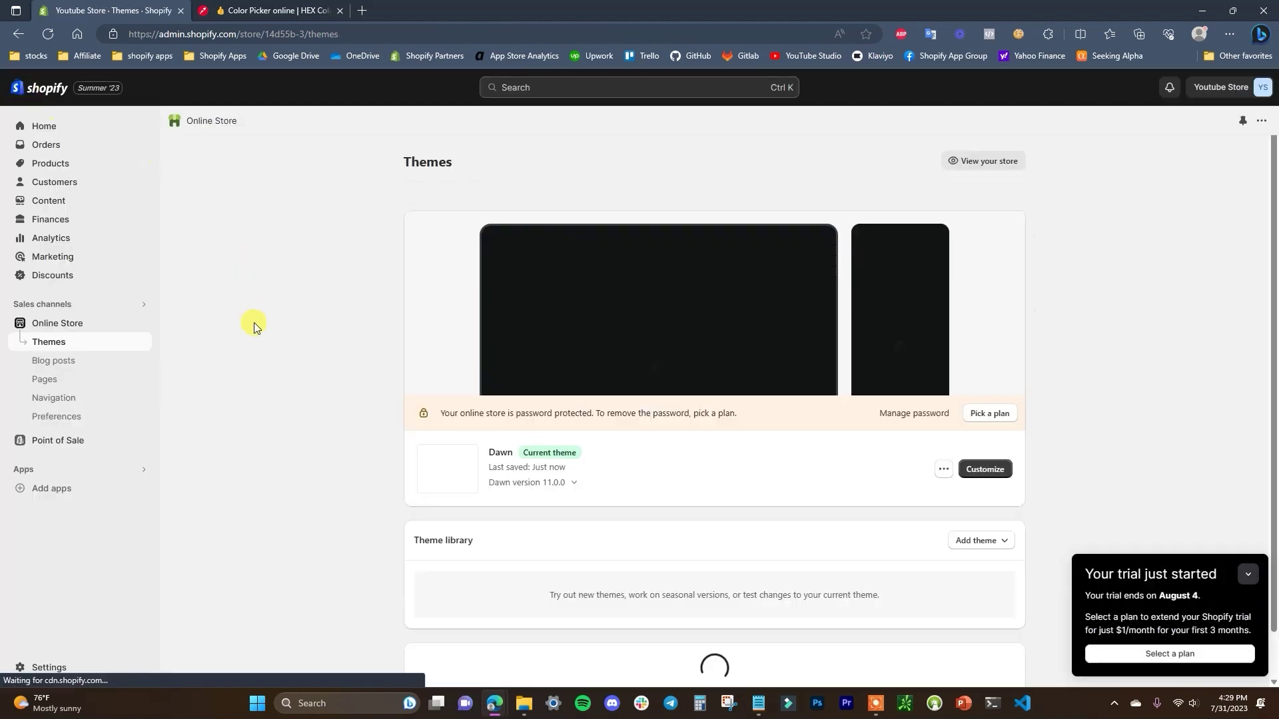
pyautogui.click(69, 171)
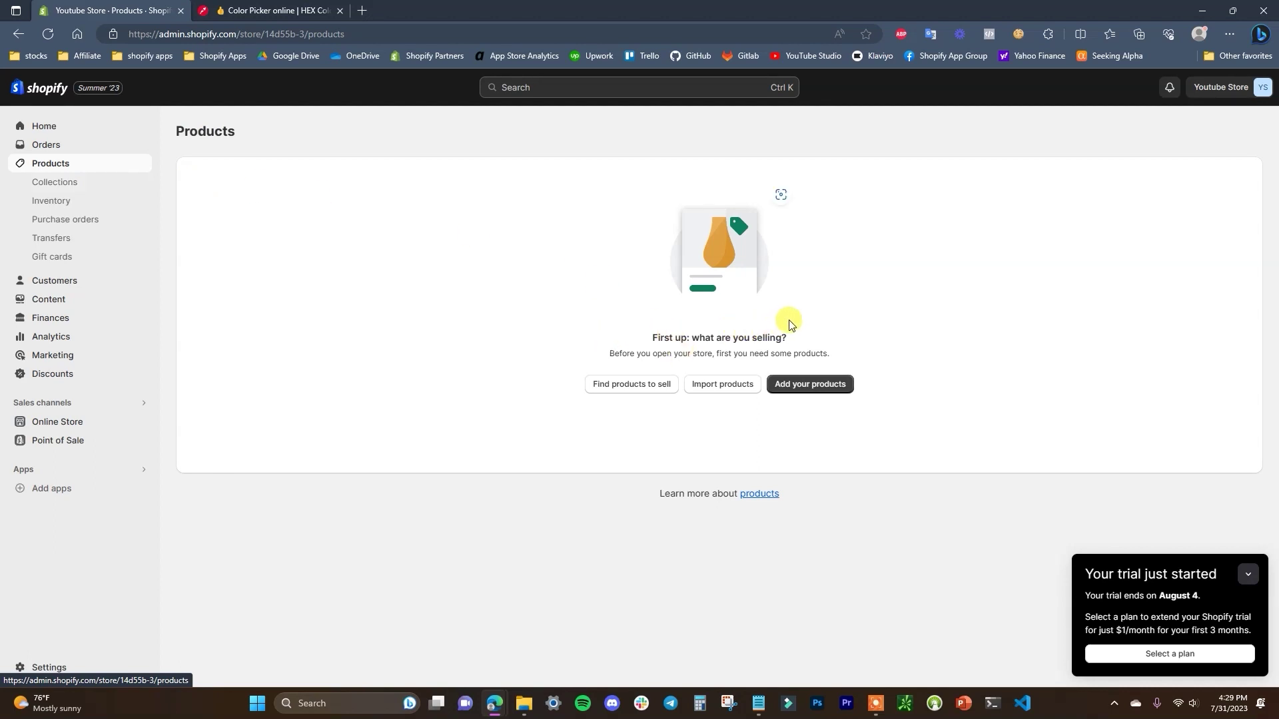
pyautogui.click(826, 387)
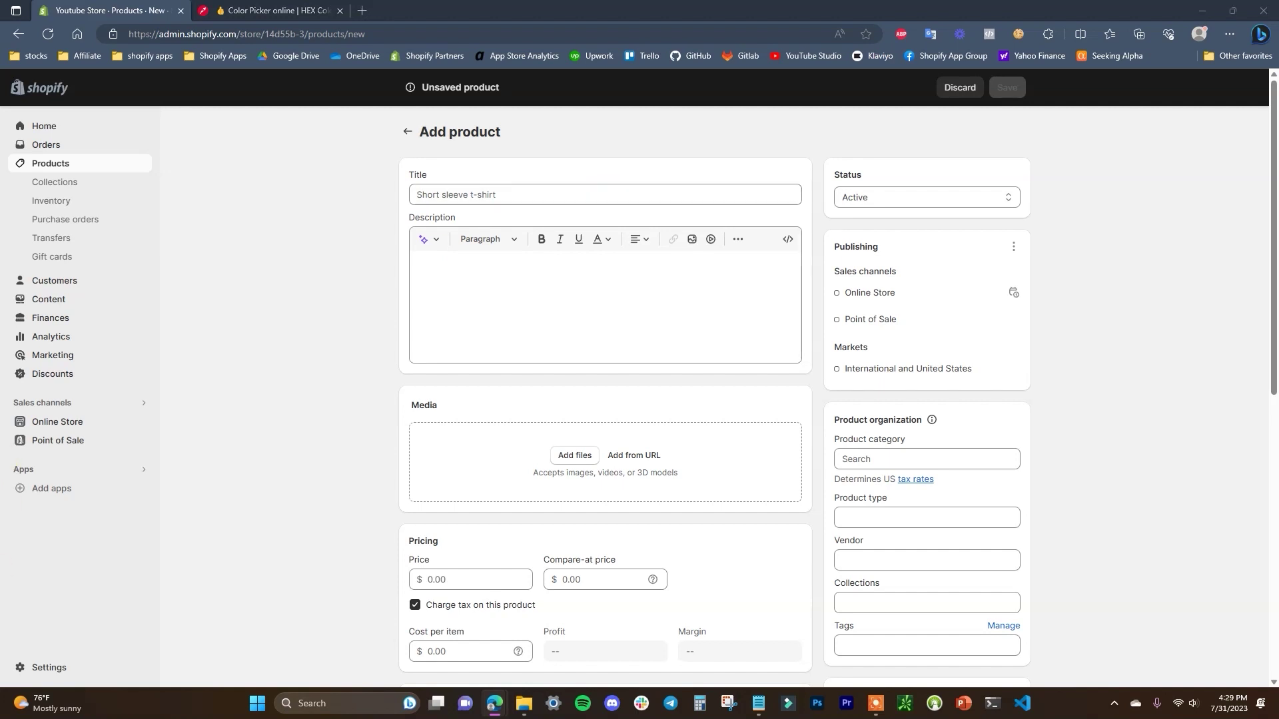
# - Title the product "SKIN Cleanser" and enter the description beginning "Tackle your skin with SKIN Cleanser", checking the description generator's options
pyautogui.click(450, 191)
pyautogui.write('SKIN Cleanser')
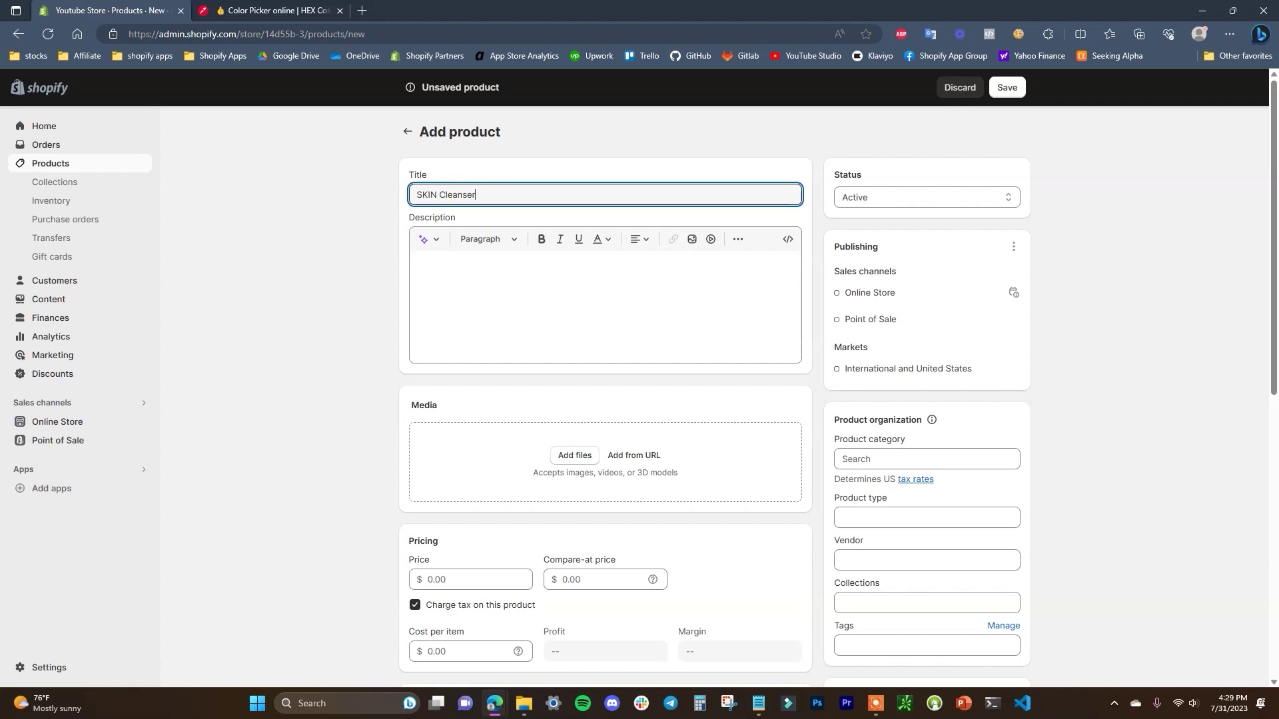
pyautogui.click(466, 277)
pyautogui.write('Tackle your skin with SKIN Cleanser. Harness the power of all-natural ingredients to cleanse and refresh your skin, while feeling fearless, daring, and adventurous. Dare to take control of your skin and take your self-care to the next level.')
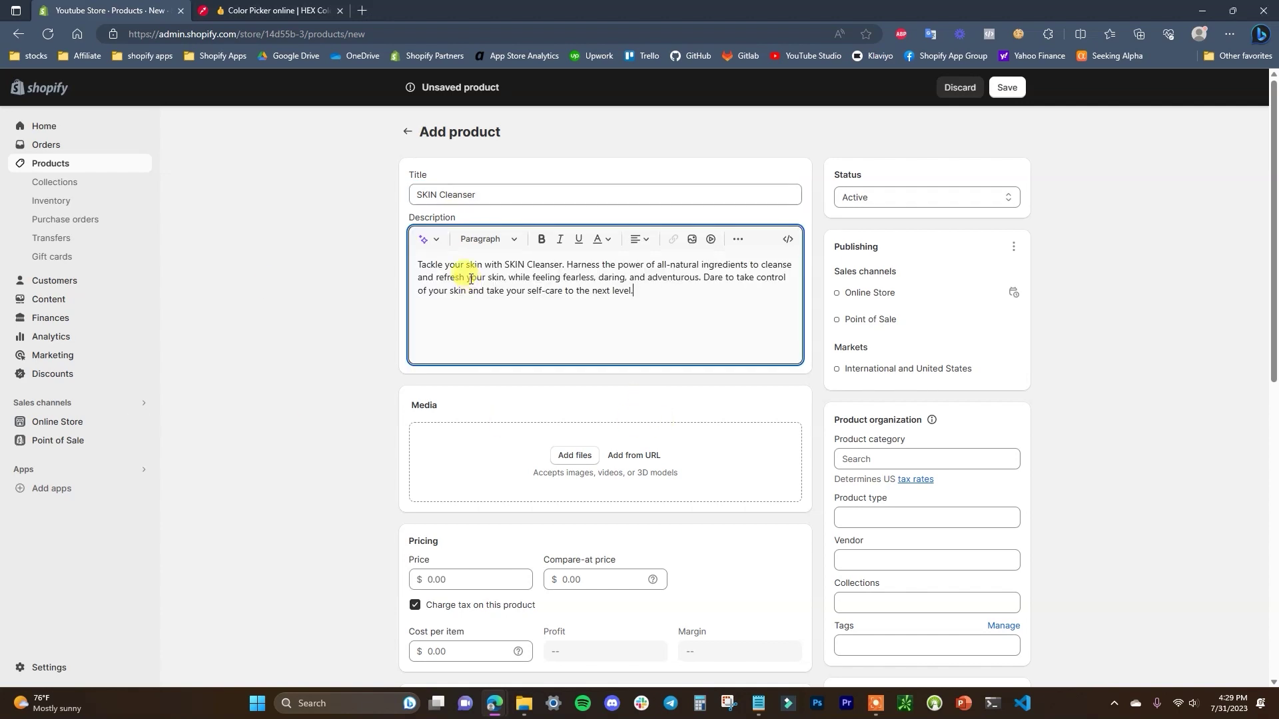
pyautogui.click(437, 243)
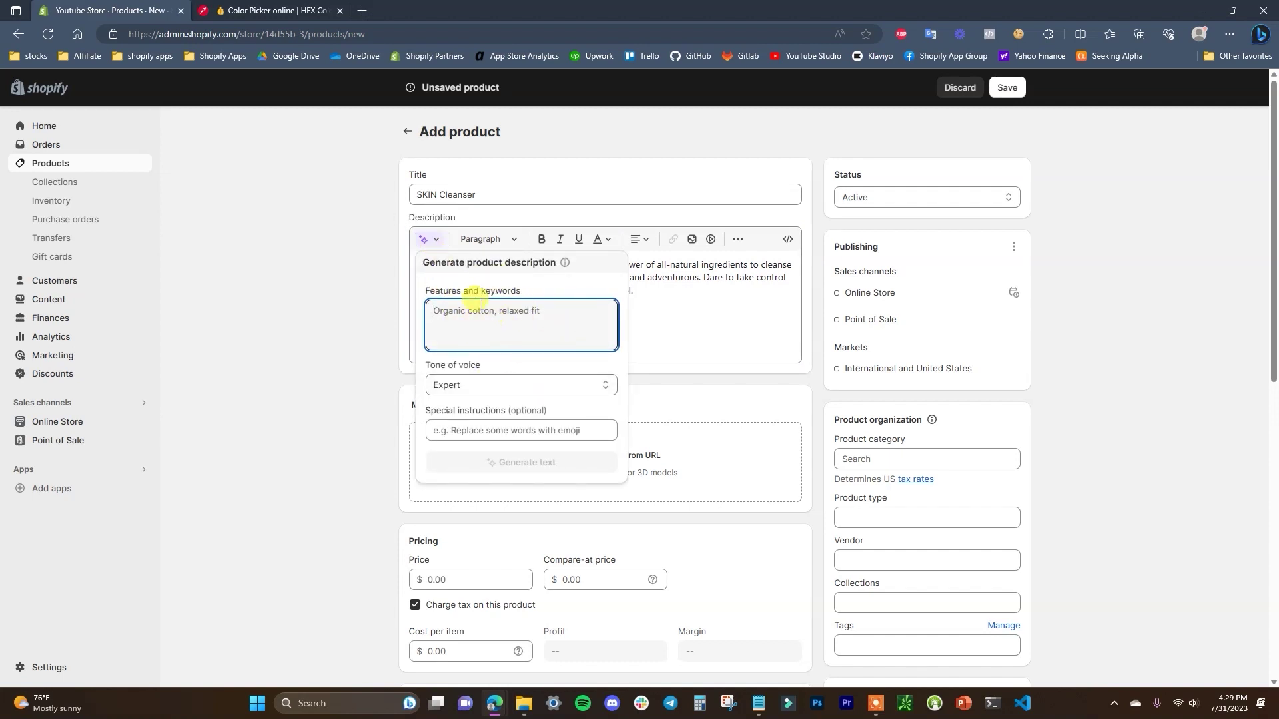
pyautogui.click(321, 338)
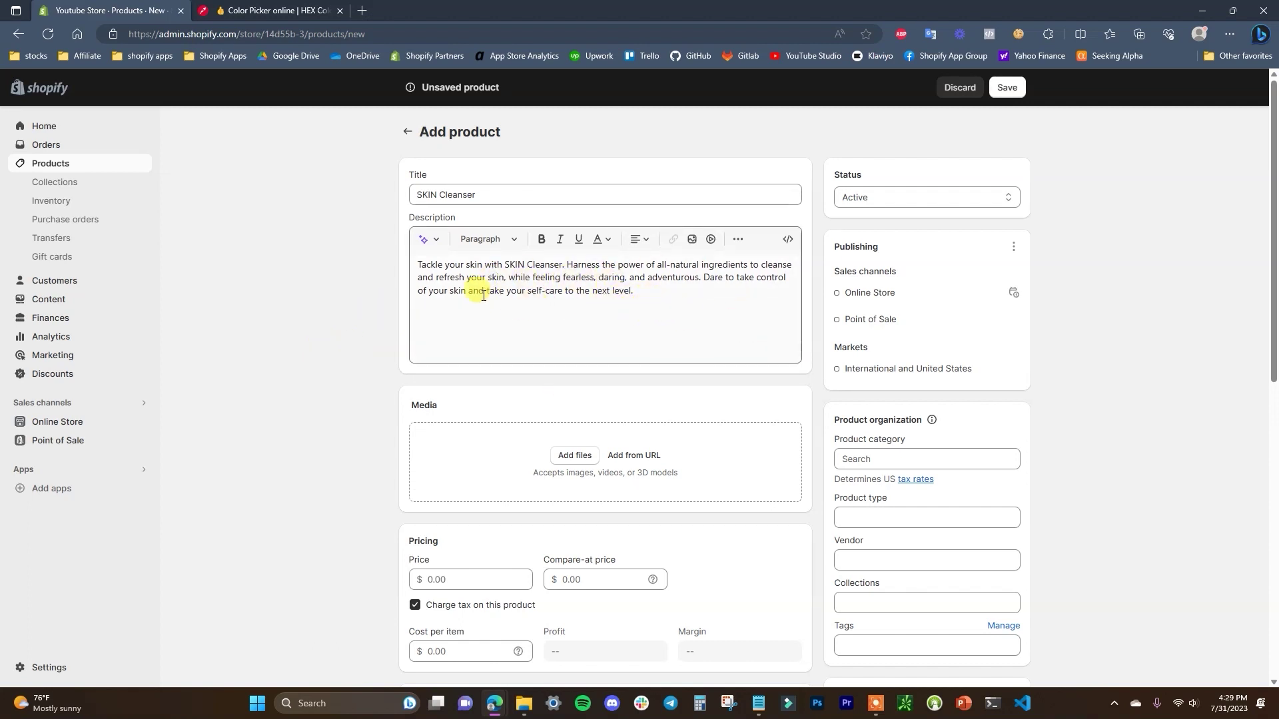
# - Accept Cosmetics as the product category and check the available collections without assigning one
pyautogui.scroll(-1, 562, 360)
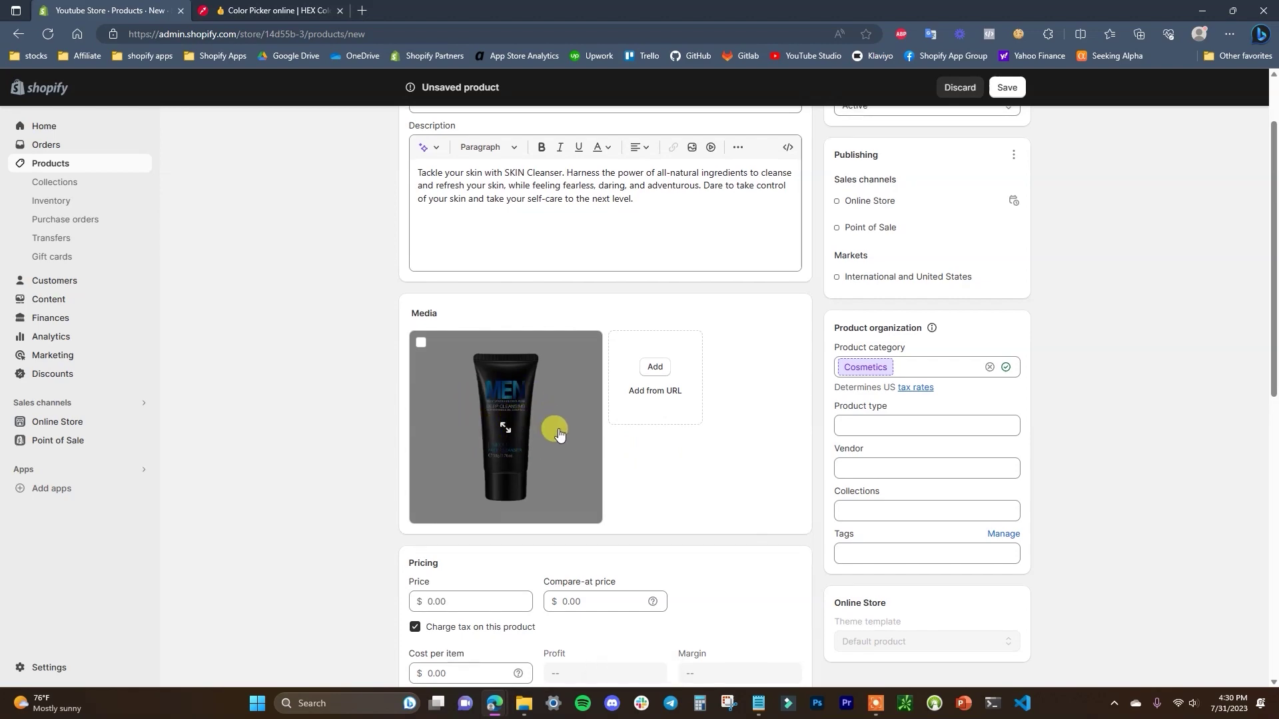
pyautogui.scroll(1, 573, 428)
pyautogui.scroll(-3, 593, 429)
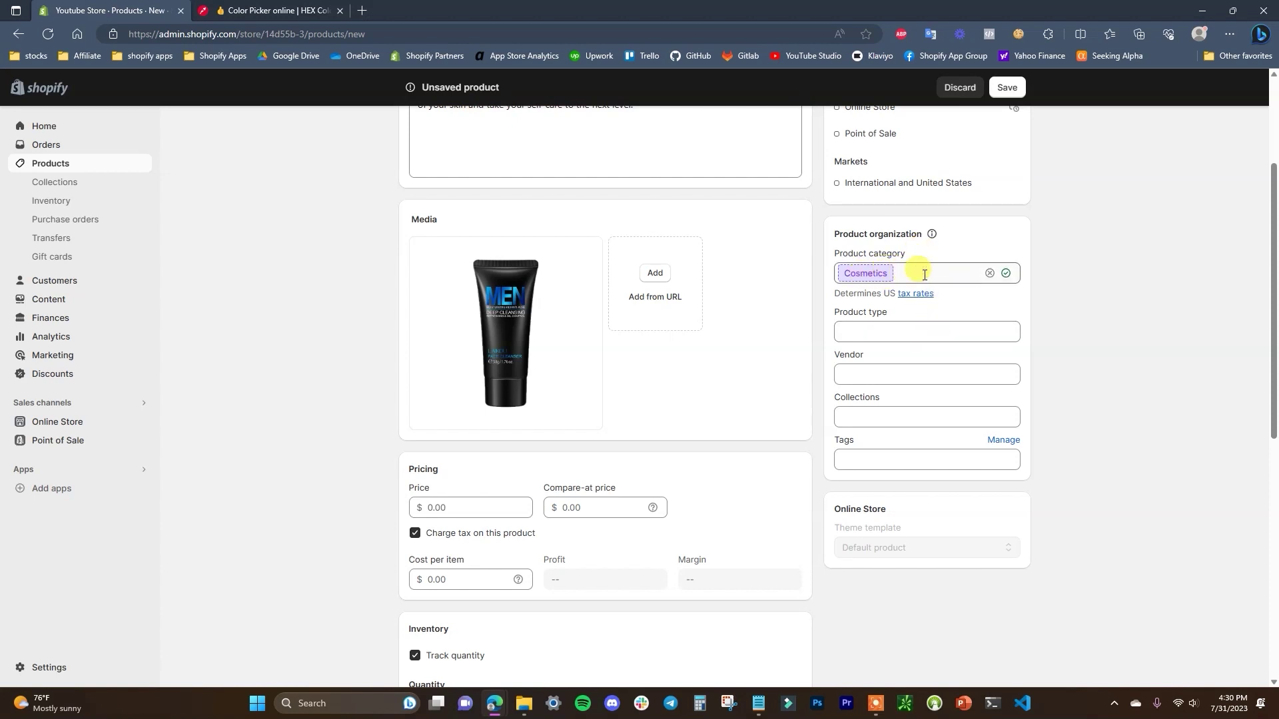
pyautogui.click(1007, 274)
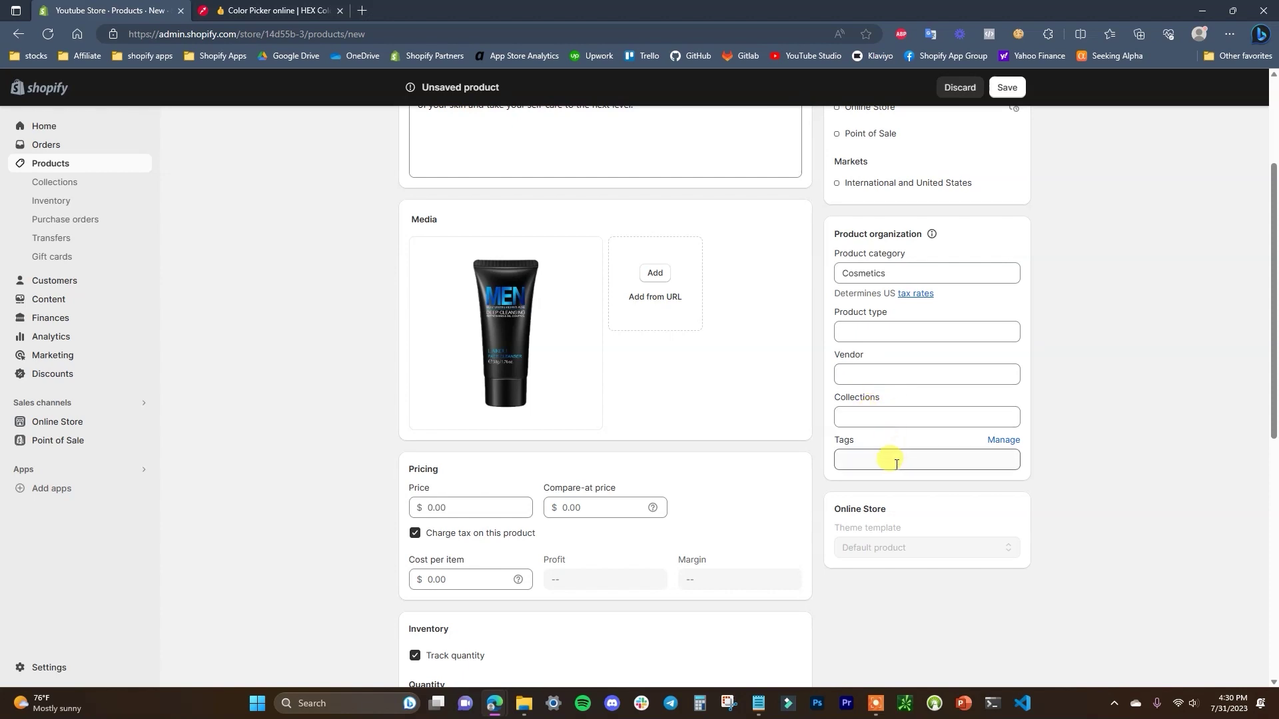
pyautogui.click(877, 414)
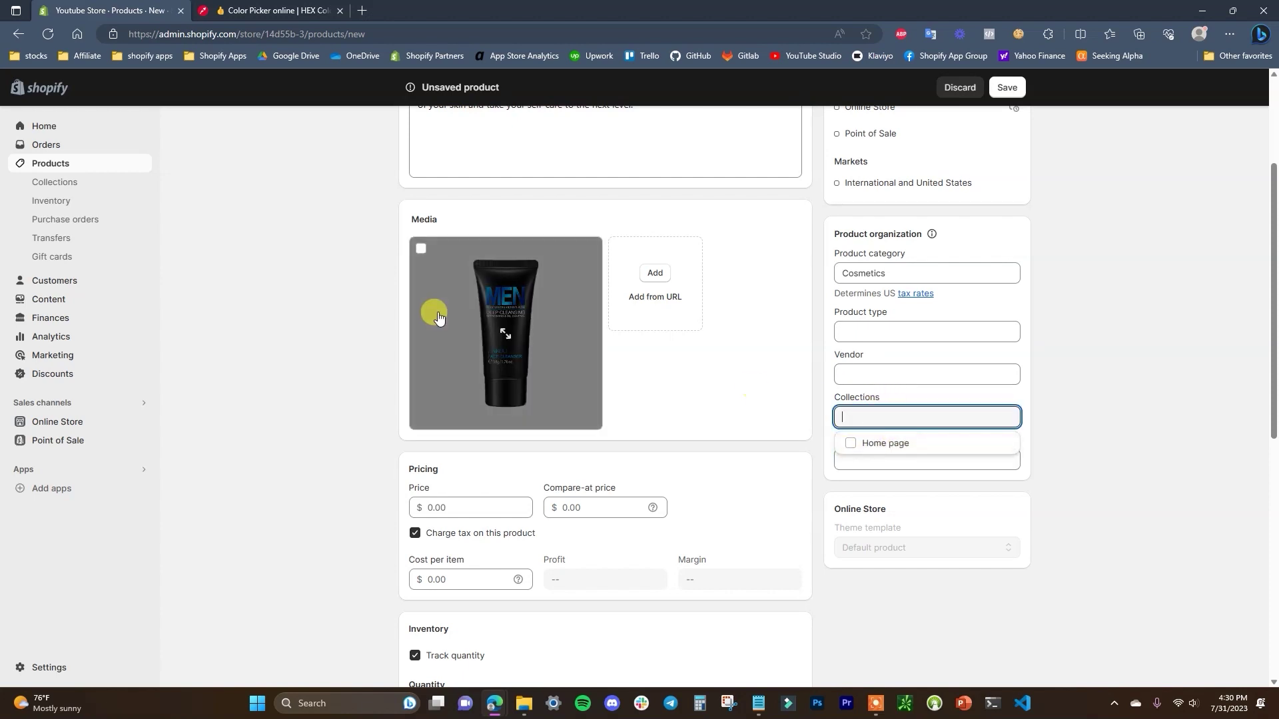
pyautogui.click(1064, 438)
# - Add the tags "skin care" and "cleanser" to the product
pyautogui.click(923, 461)
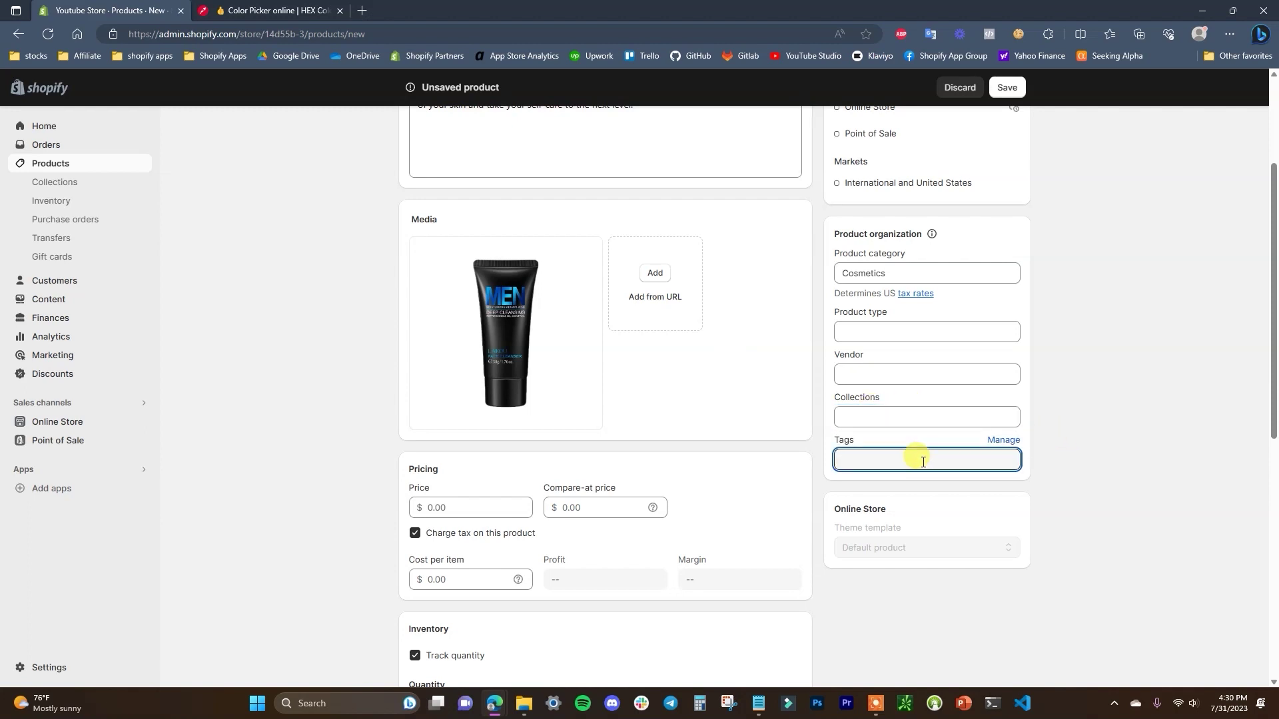
pyautogui.write('skin care')
pyautogui.press('Return')
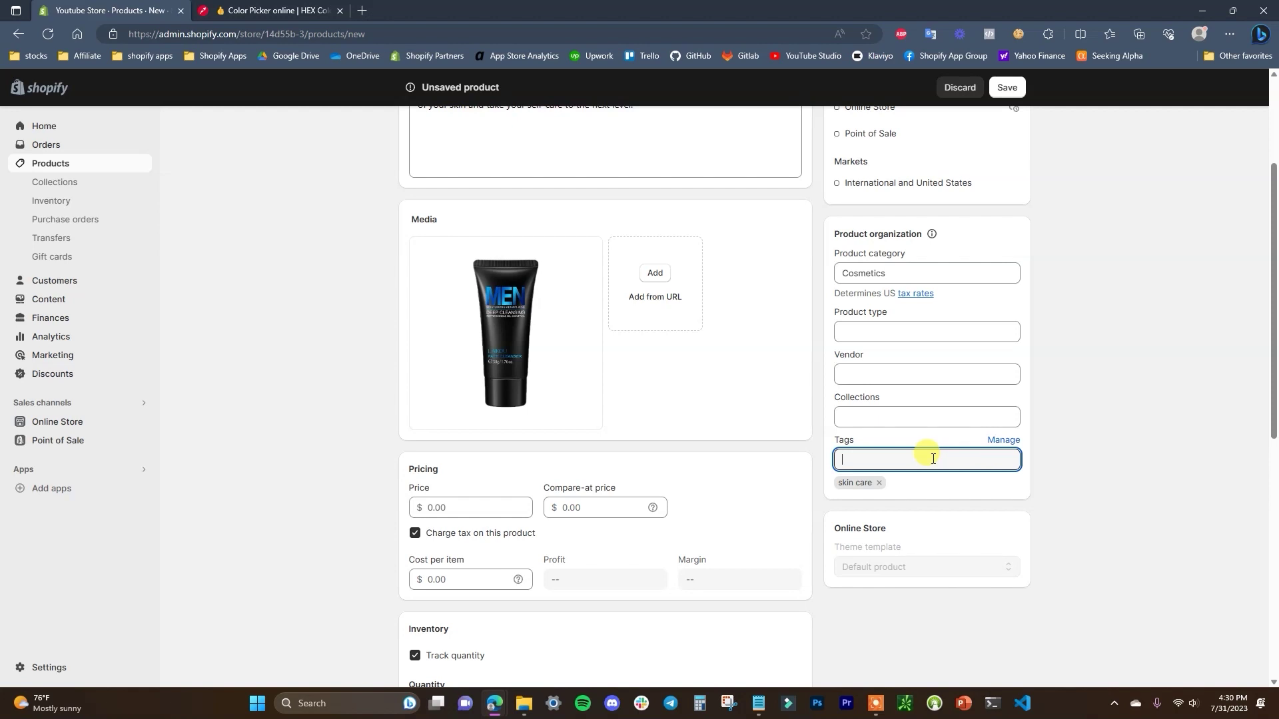
pyautogui.write('cleanser')
pyautogui.click(893, 493)
# - Set the product's price to $12.99, compare-at price to $15.99 and cost per item to $3.00
pyautogui.scroll(-1, 557, 403)
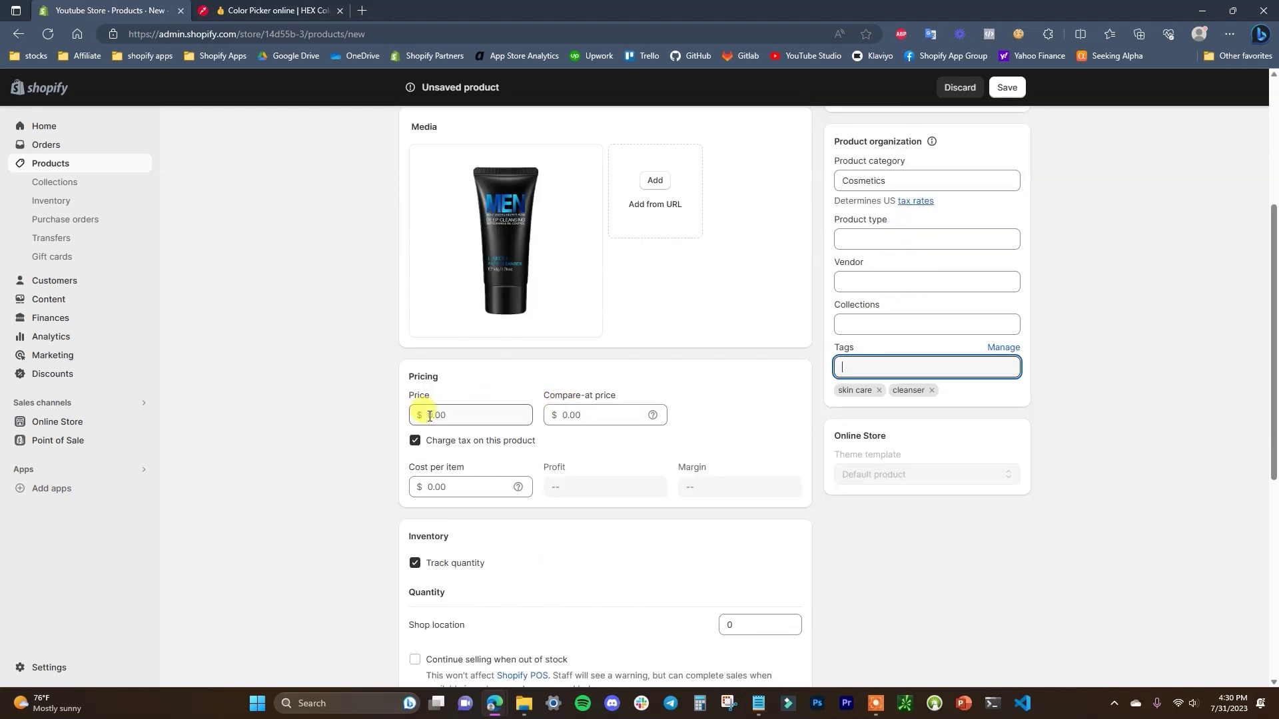
pyautogui.click(479, 416)
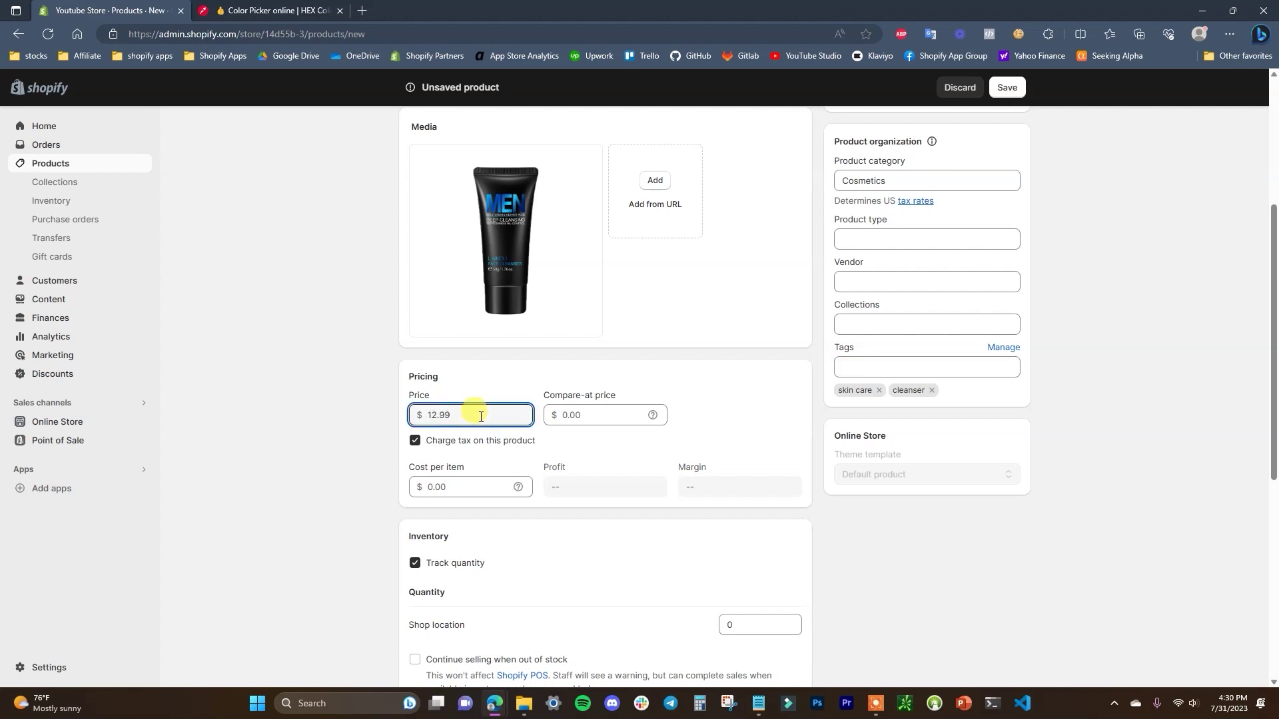
pyautogui.click(601, 421)
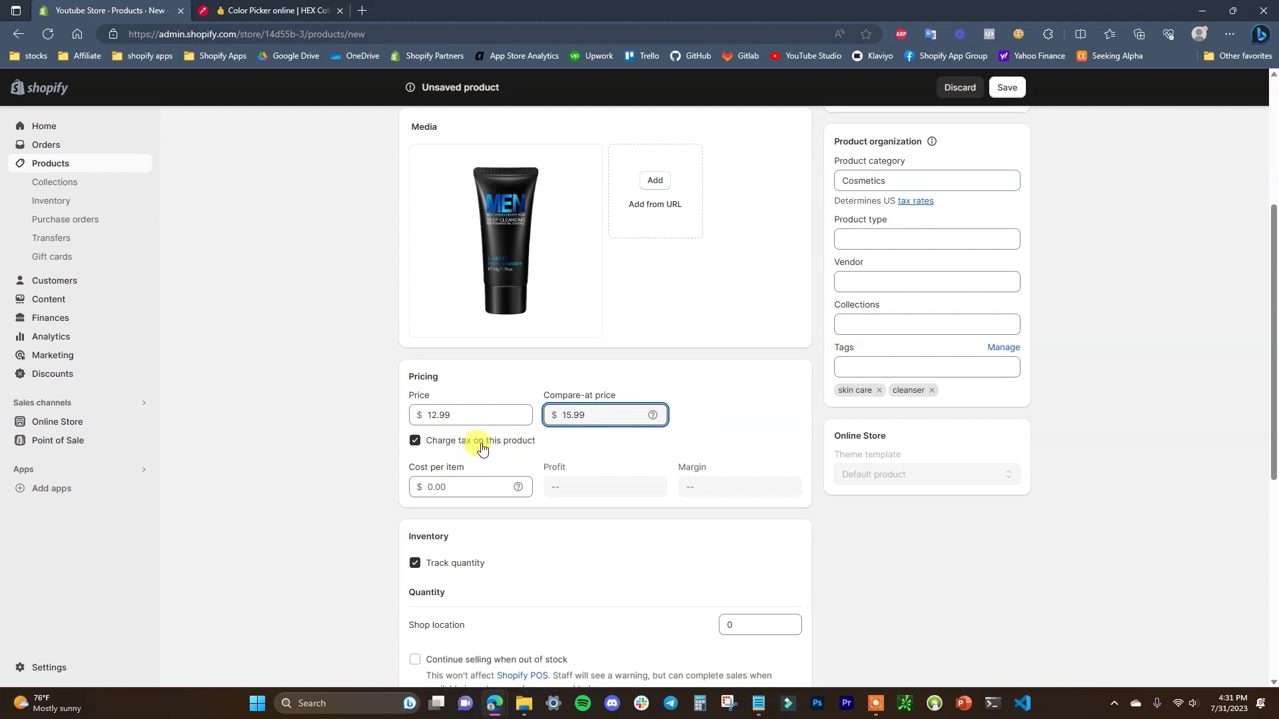
pyautogui.scroll(-1, 482, 449)
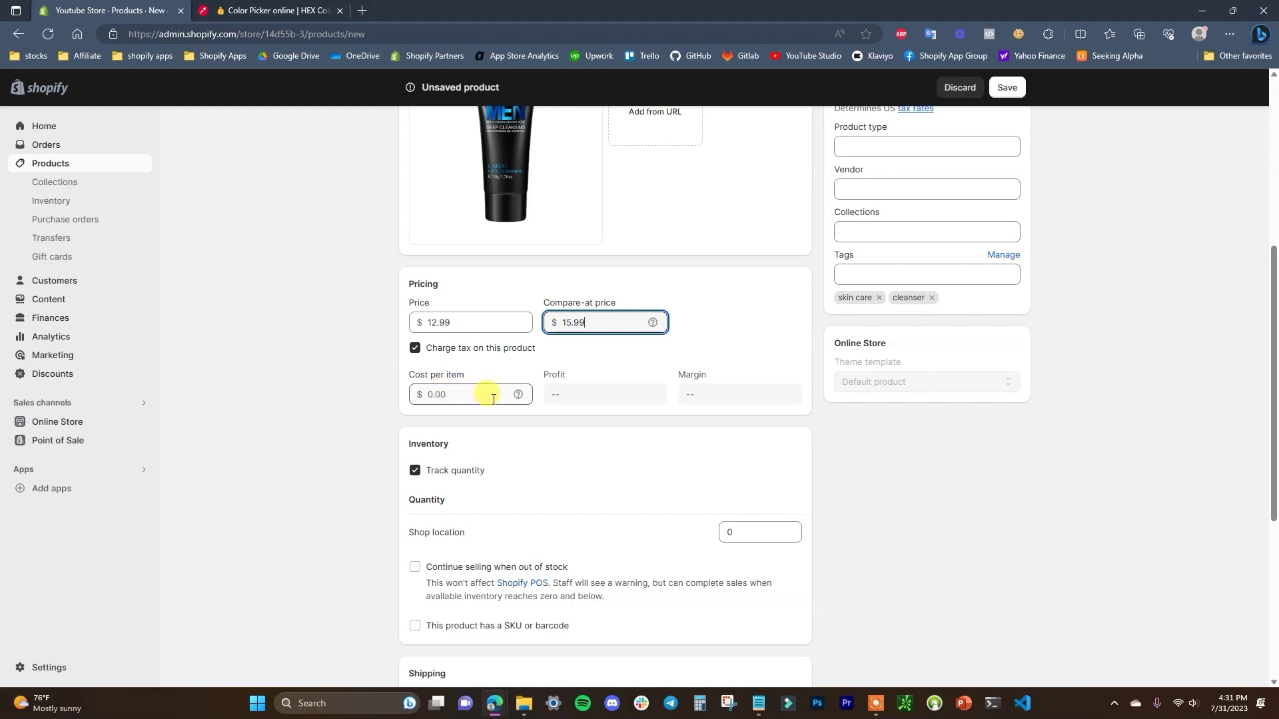
pyautogui.click(474, 395)
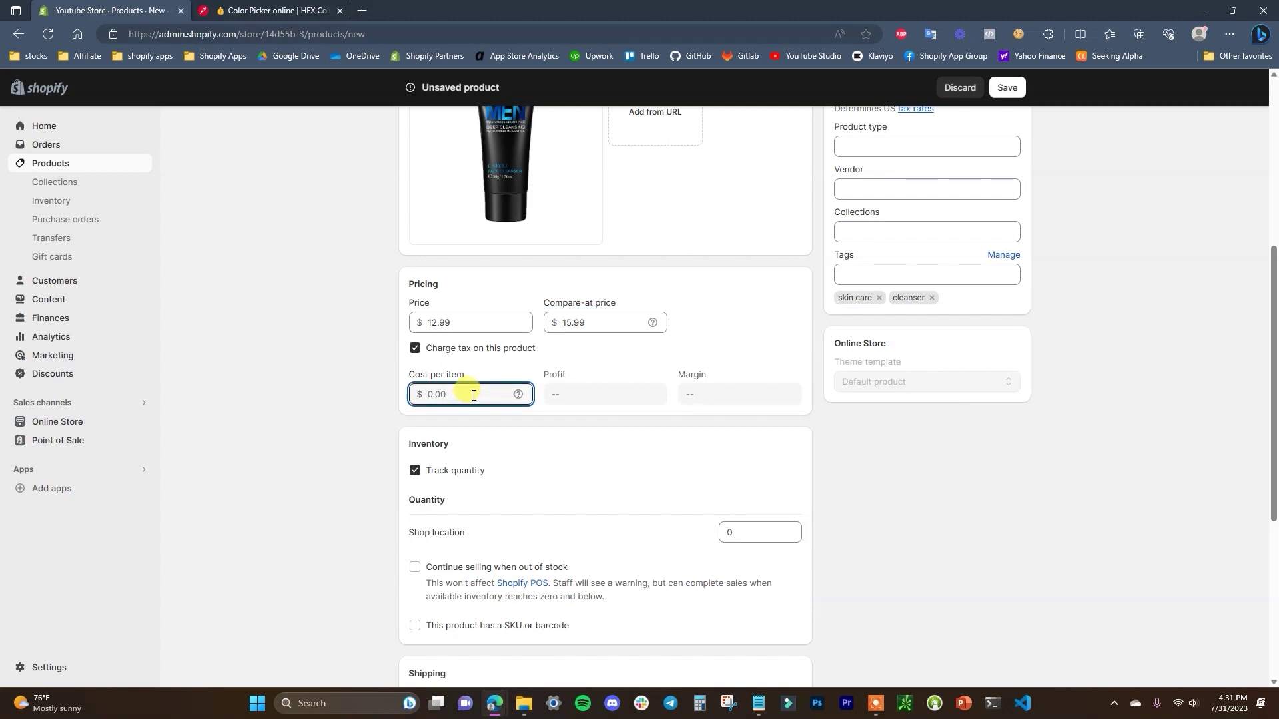
pyautogui.write('3.00')
pyautogui.click(873, 552)
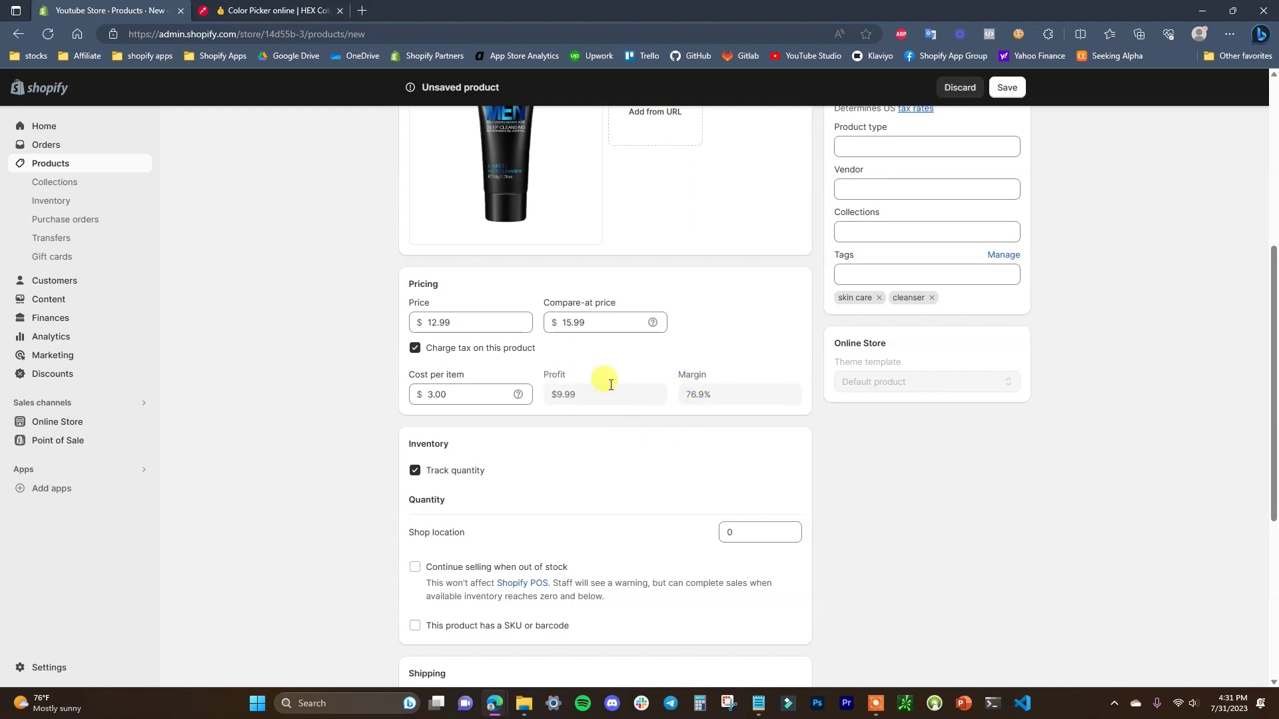
pyautogui.scroll(2, 611, 385)
pyautogui.scroll(-3, 580, 480)
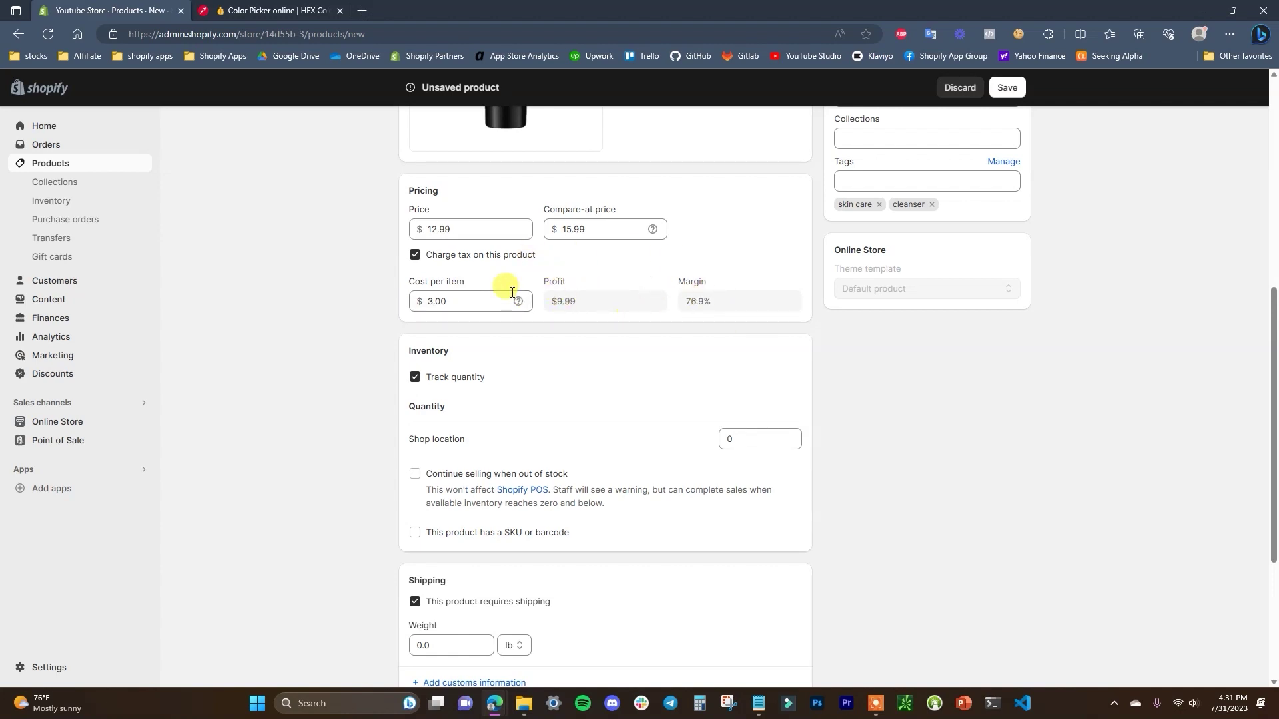
# - Set the inventory quantity at Shop location to 100 and mark the product as having a SKU or barcode
pyautogui.scroll(-2, 433, 313)
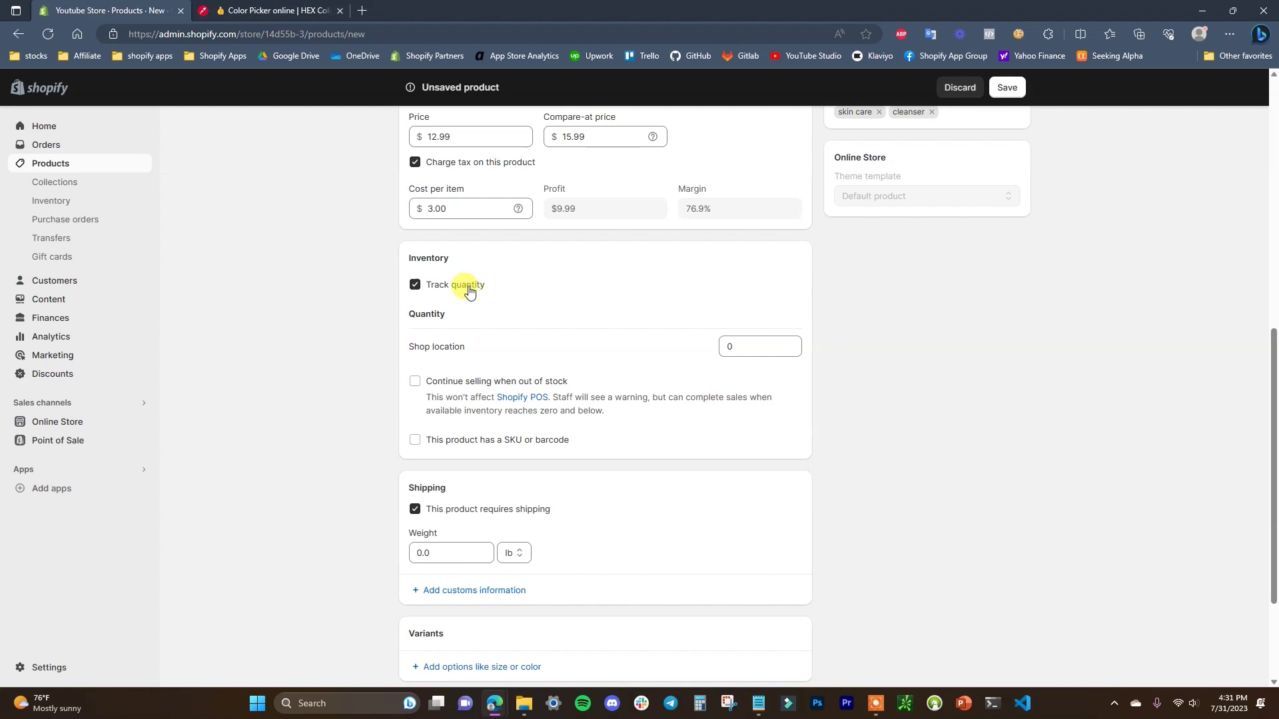
pyautogui.doubleClick(743, 345)
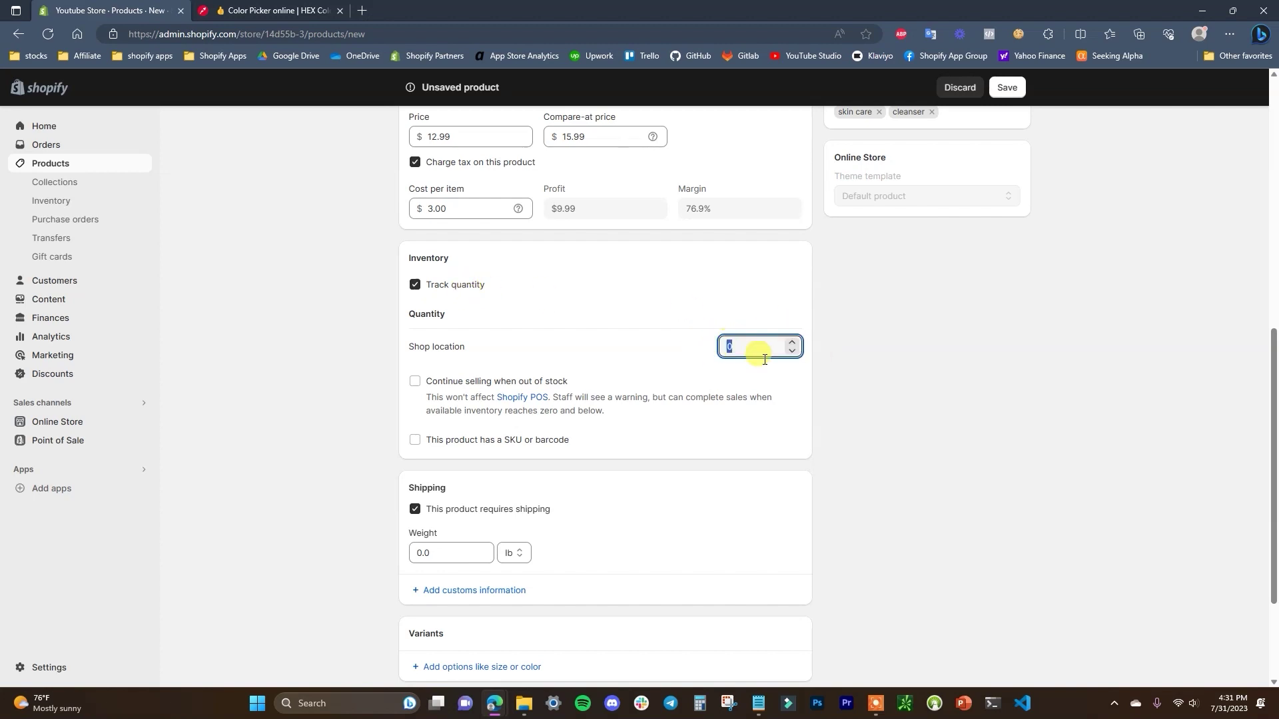
pyautogui.write('100')
pyautogui.click(959, 362)
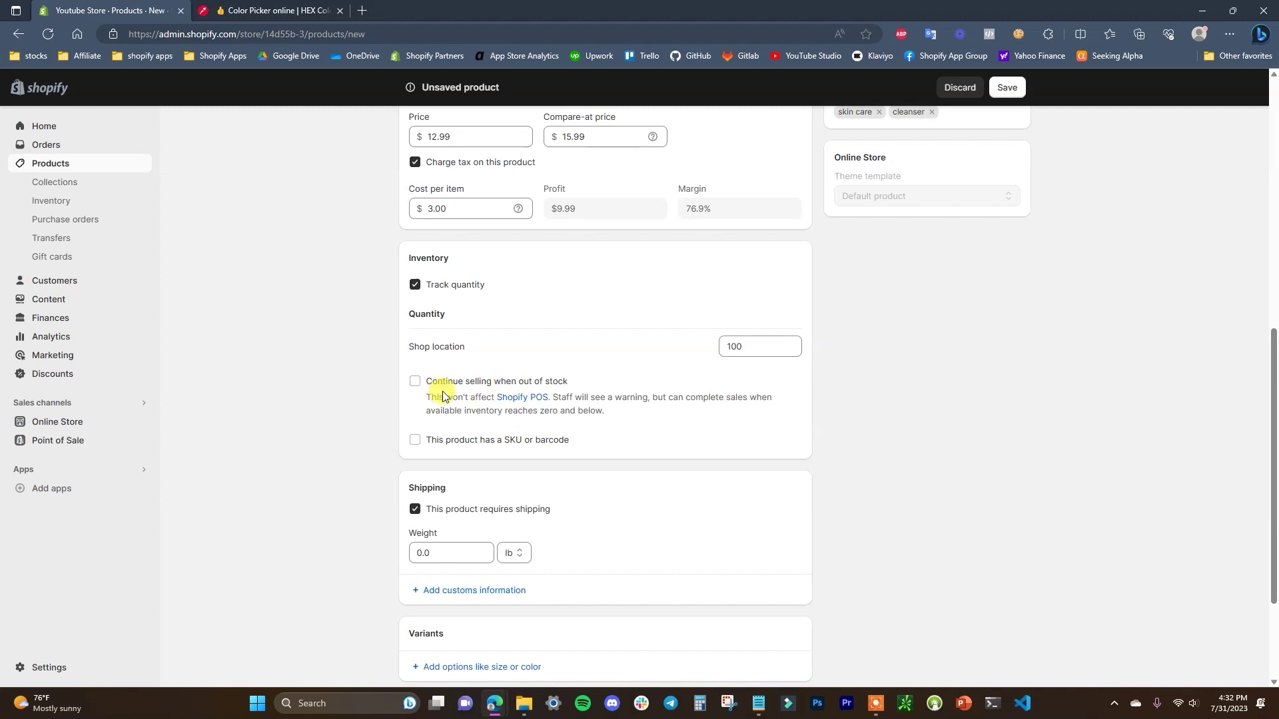
pyautogui.scroll(-3, 461, 373)
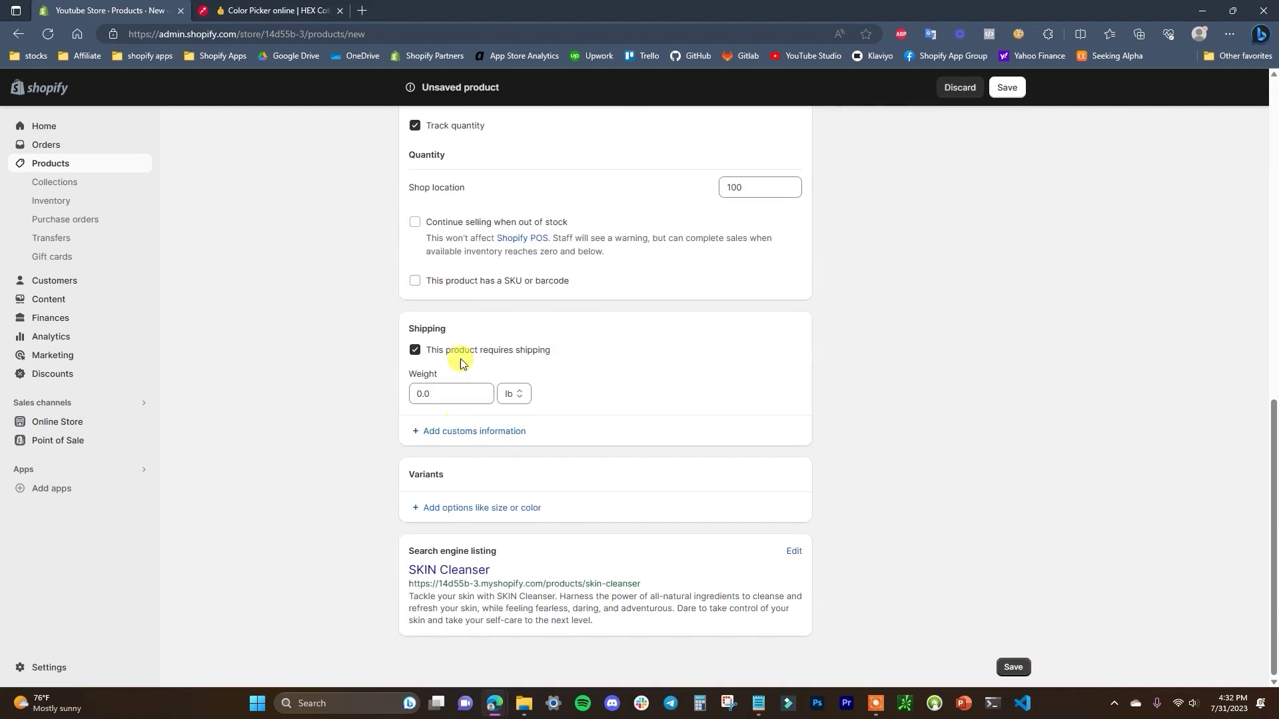
pyautogui.click(491, 285)
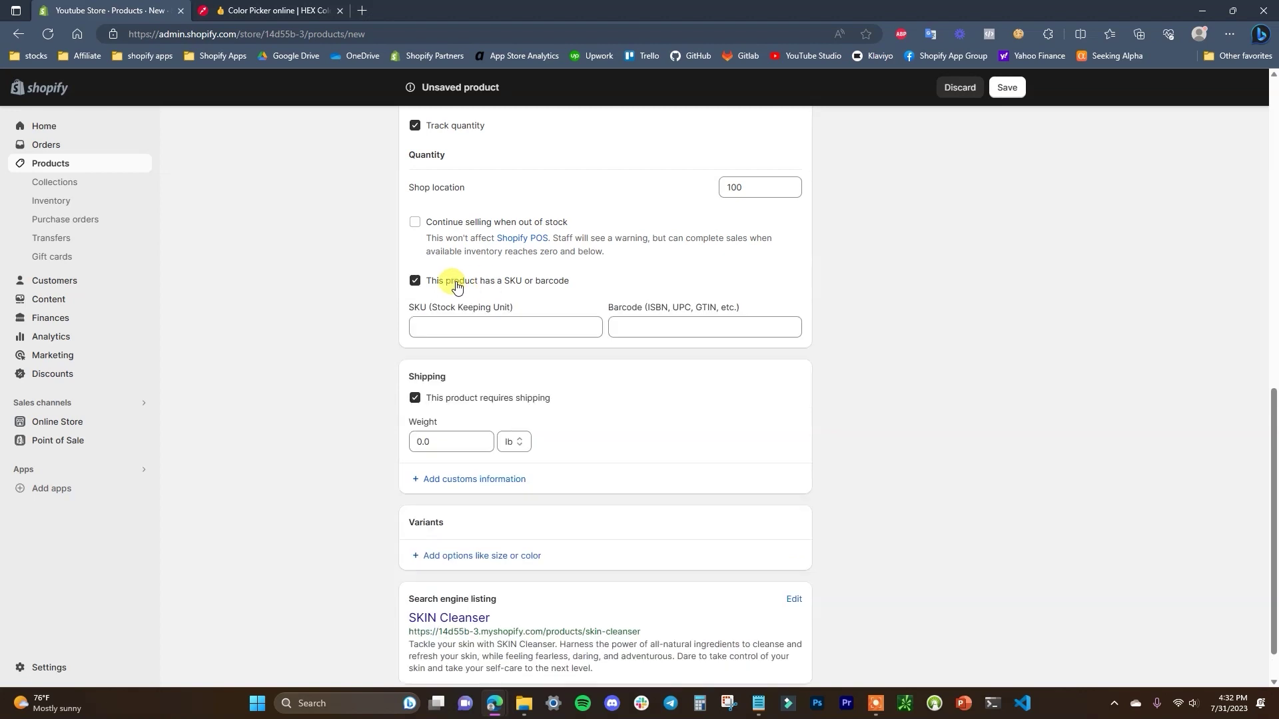
# - Set the product's SKU to 001 and its shipping weight to 1.0 lb
pyautogui.click(544, 326)
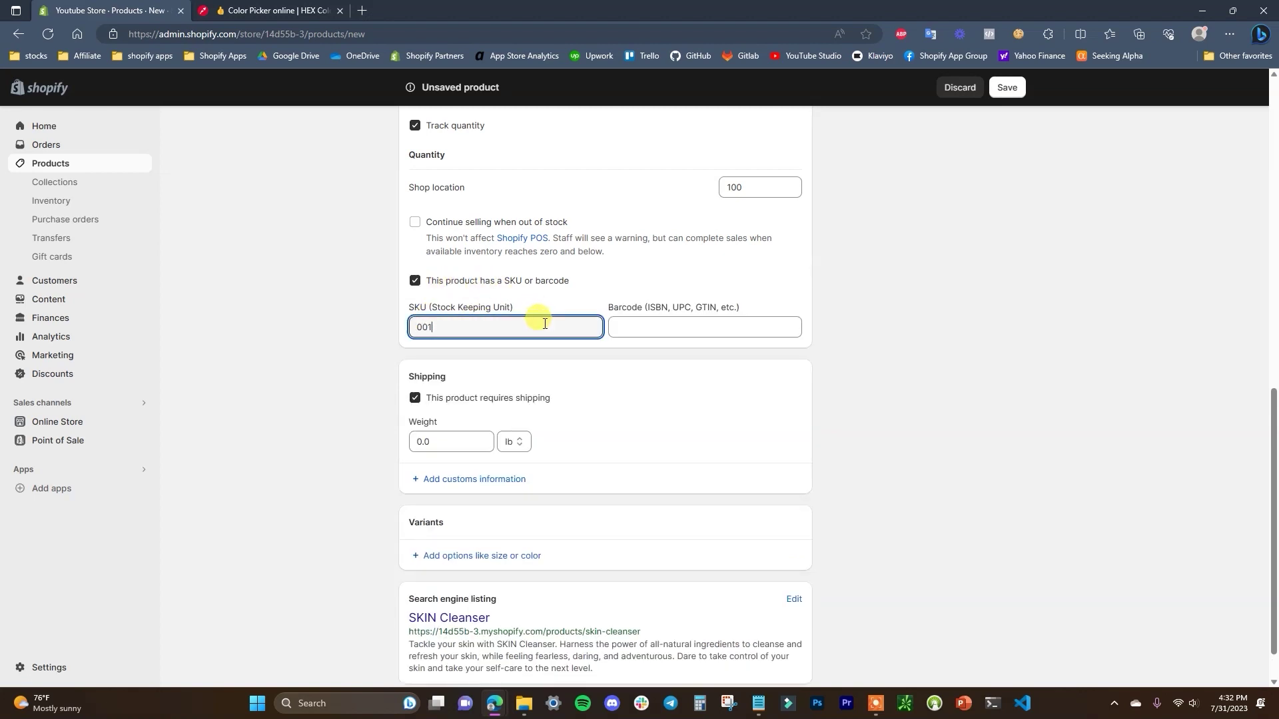
pyautogui.click(616, 345)
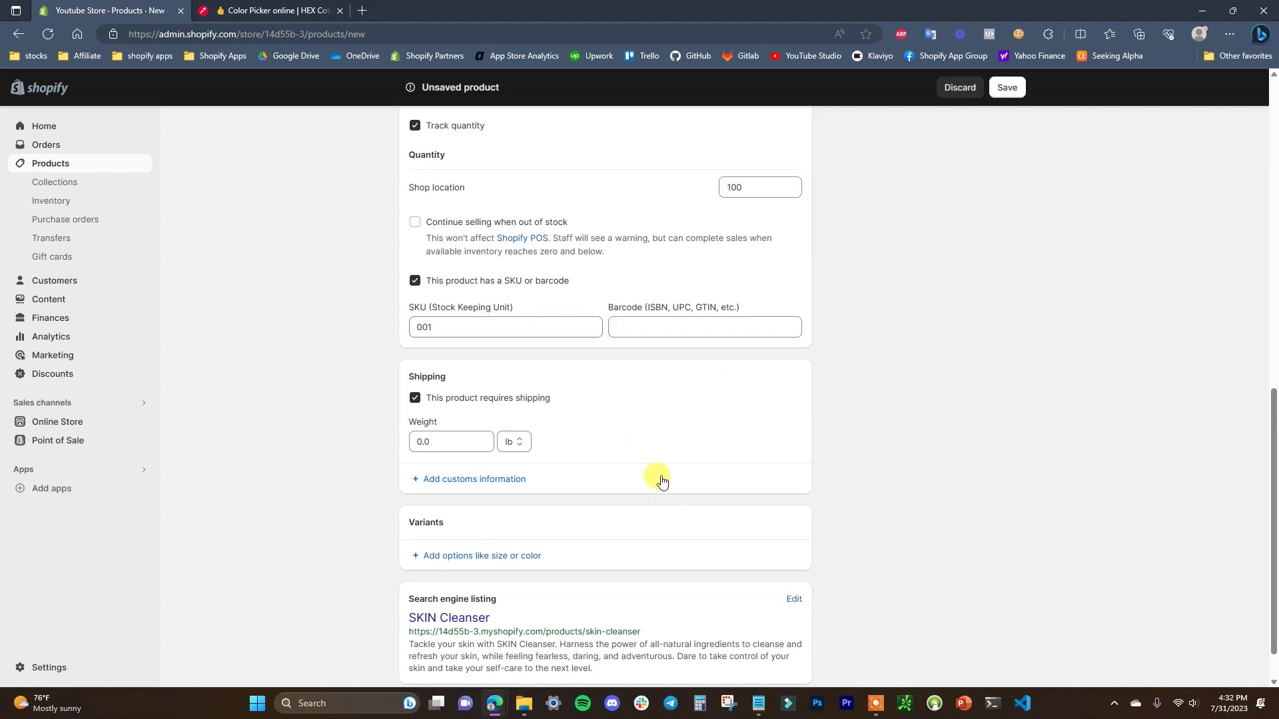
pyautogui.scroll(-1, 660, 489)
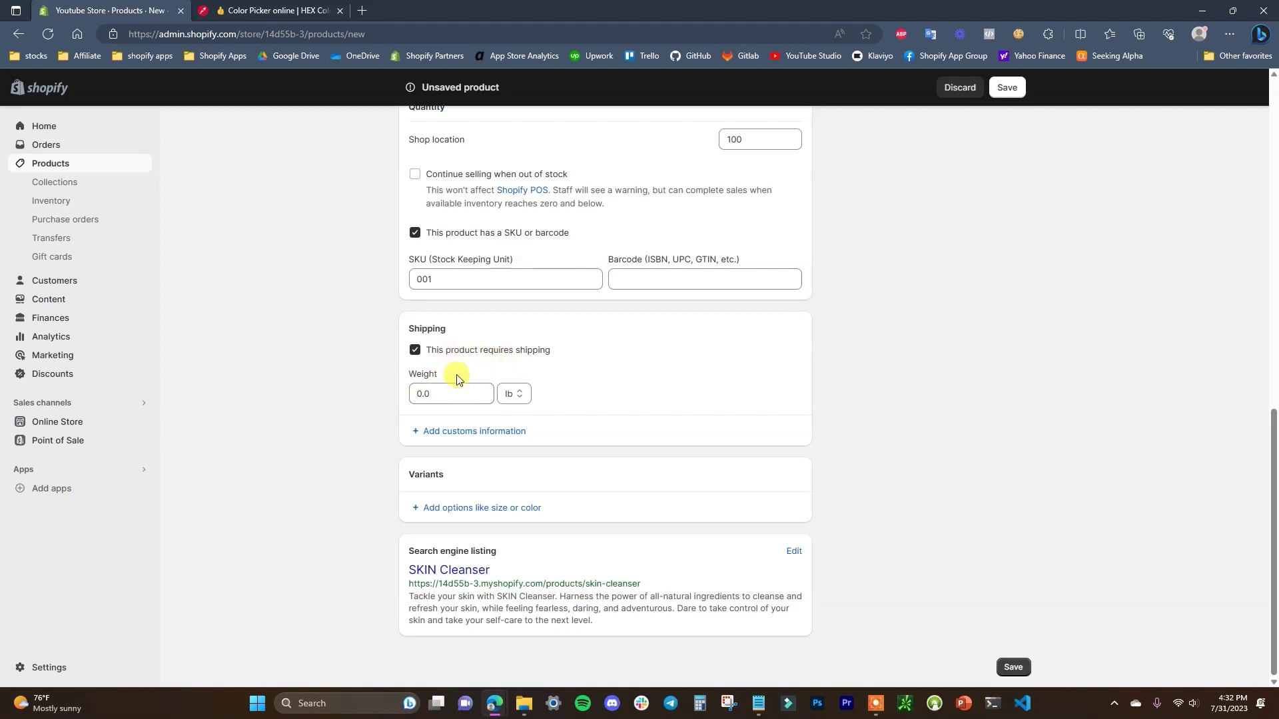
pyautogui.moveTo(441, 394); pyautogui.dragTo(402, 389)
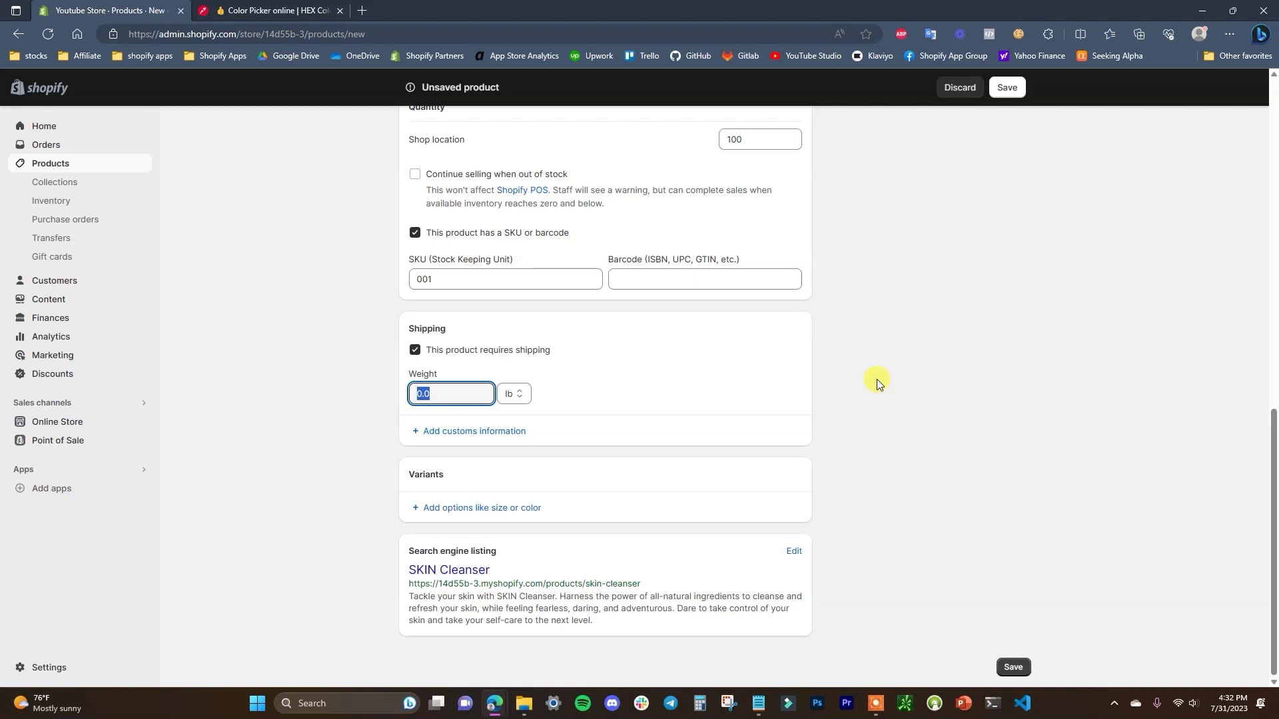
pyautogui.write('1.0')
pyautogui.click(382, 398)
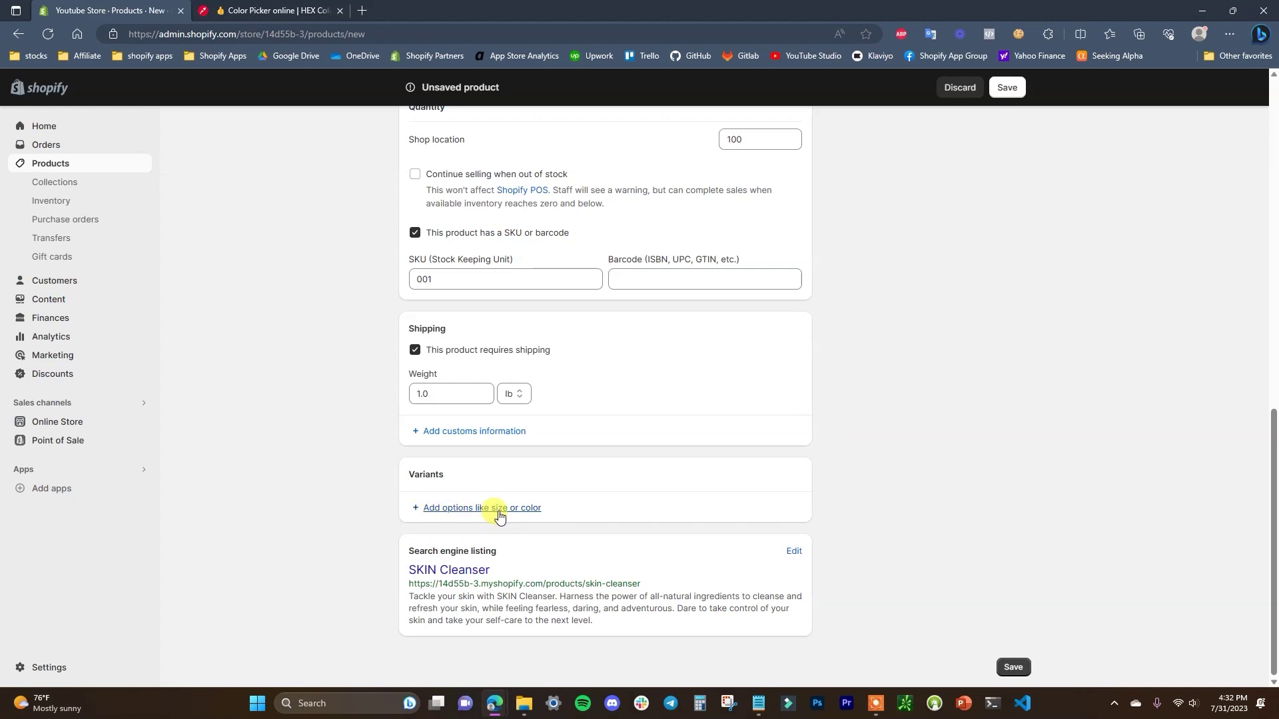
# - Add a Size variant option to the product with the values Small and Large
pyautogui.scroll(6, 617, 531)
pyautogui.scroll(-6, 622, 451)
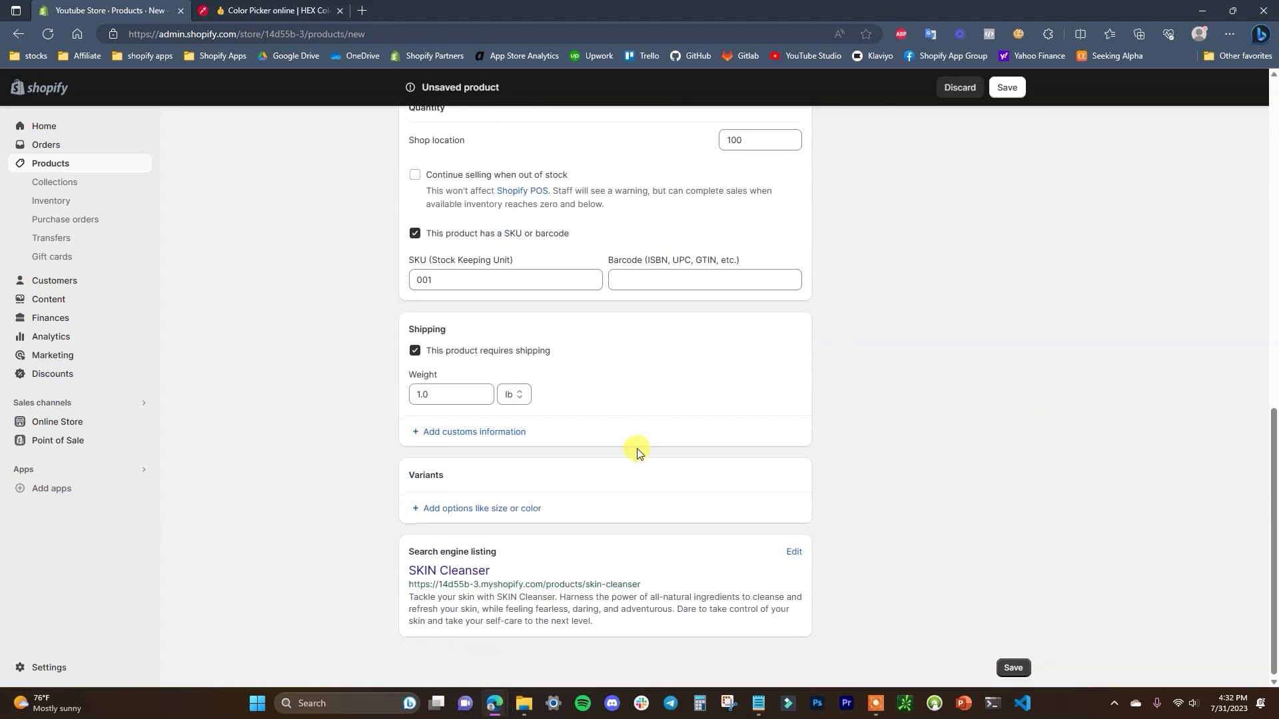
pyautogui.click(533, 509)
pyautogui.scroll(-2, 666, 447)
pyautogui.click(509, 414)
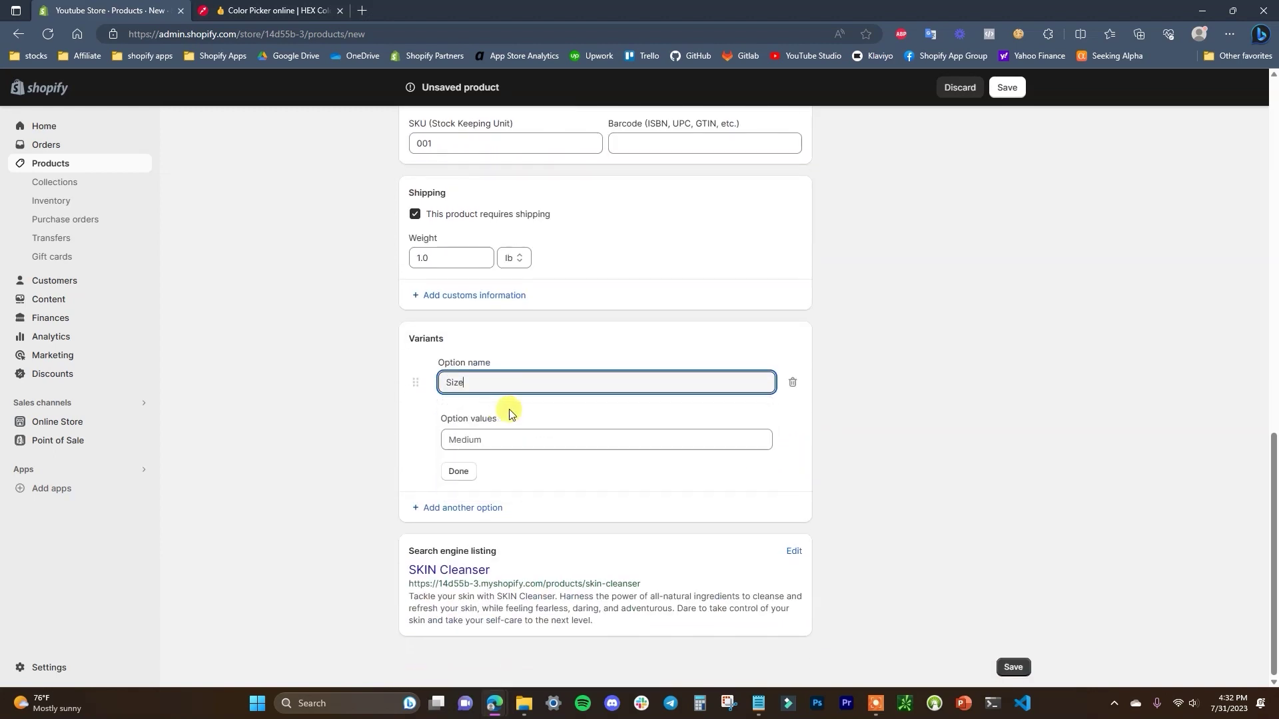
pyautogui.click(549, 433)
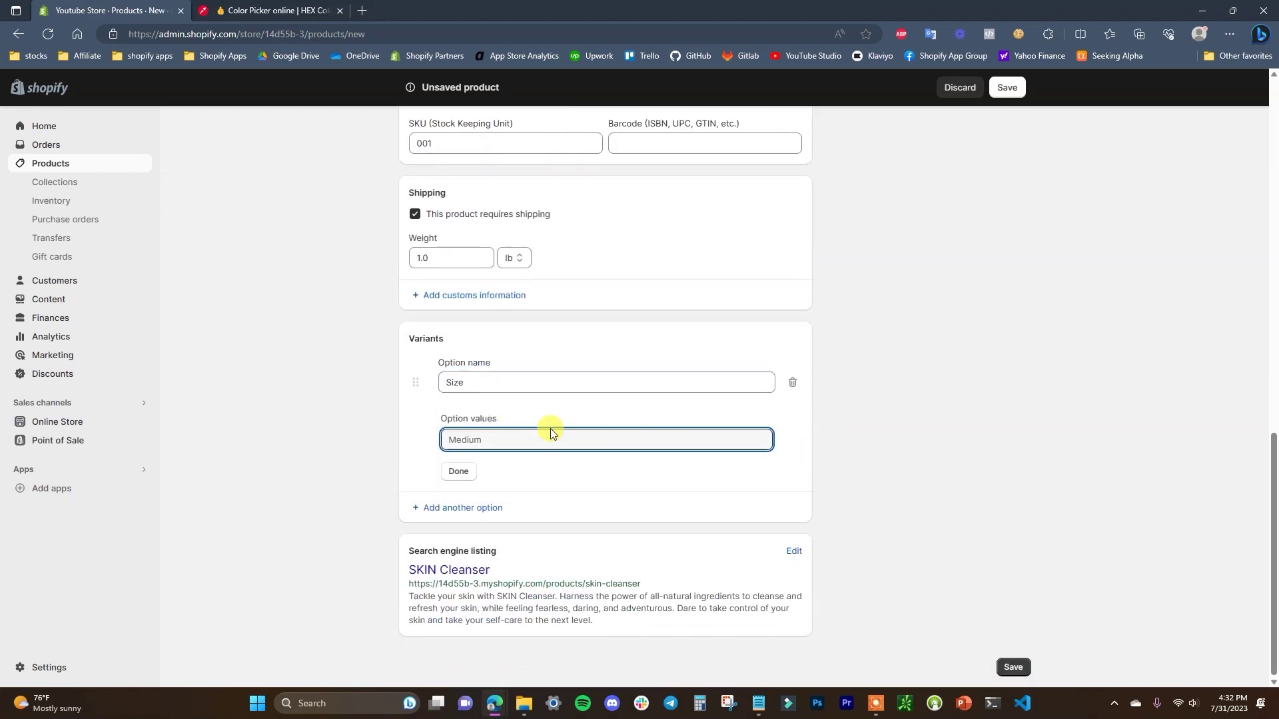
pyautogui.write('Small')
pyautogui.click(513, 464)
pyautogui.write('Large')
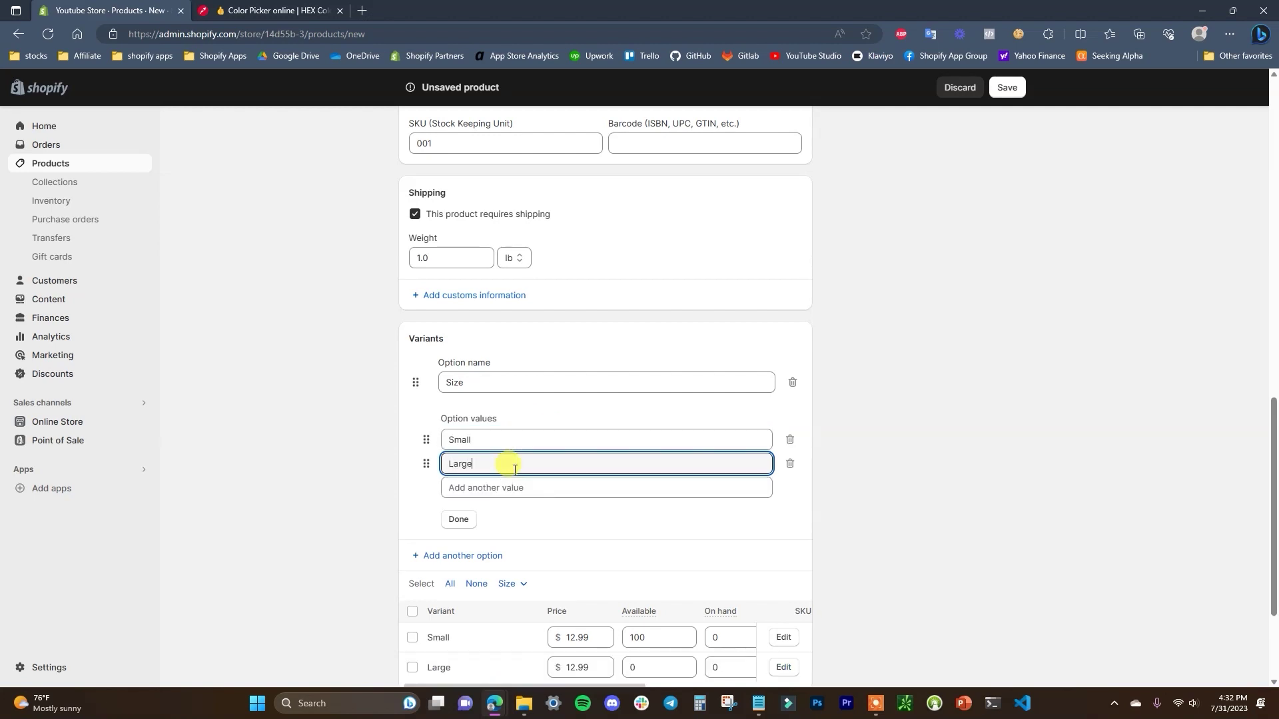
pyautogui.scroll(-1, 460, 516)
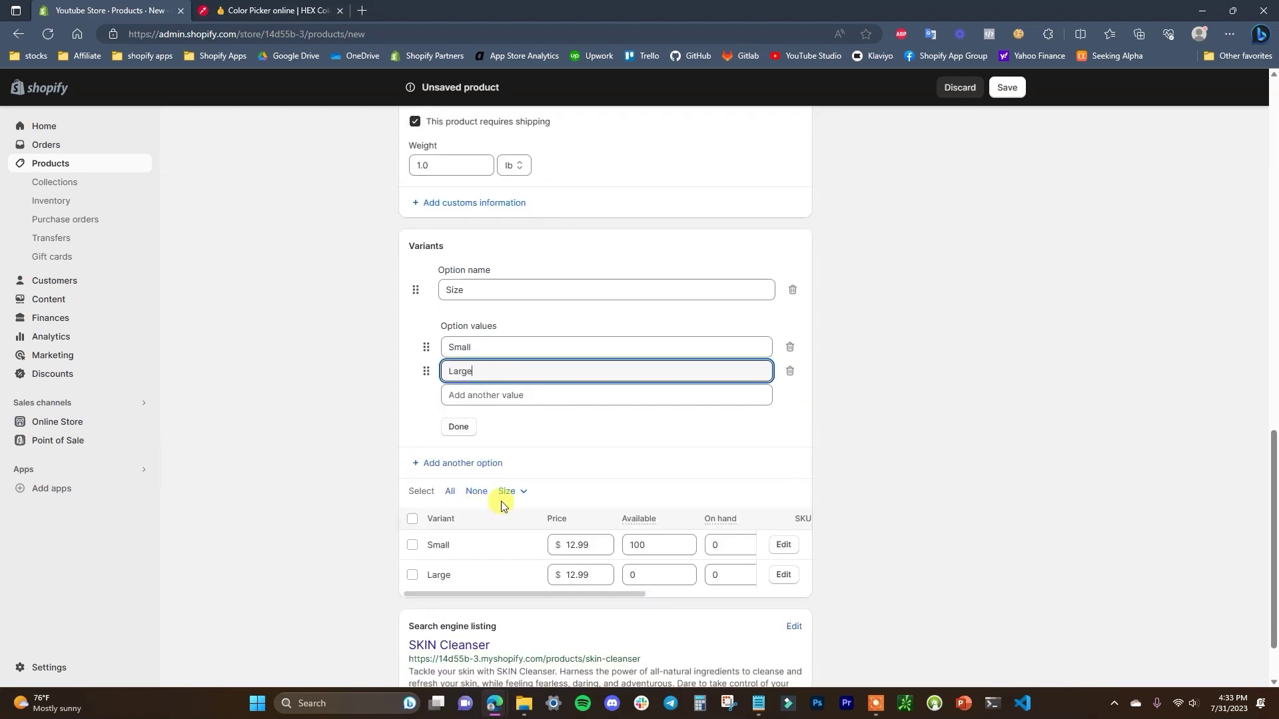
pyautogui.click(475, 464)
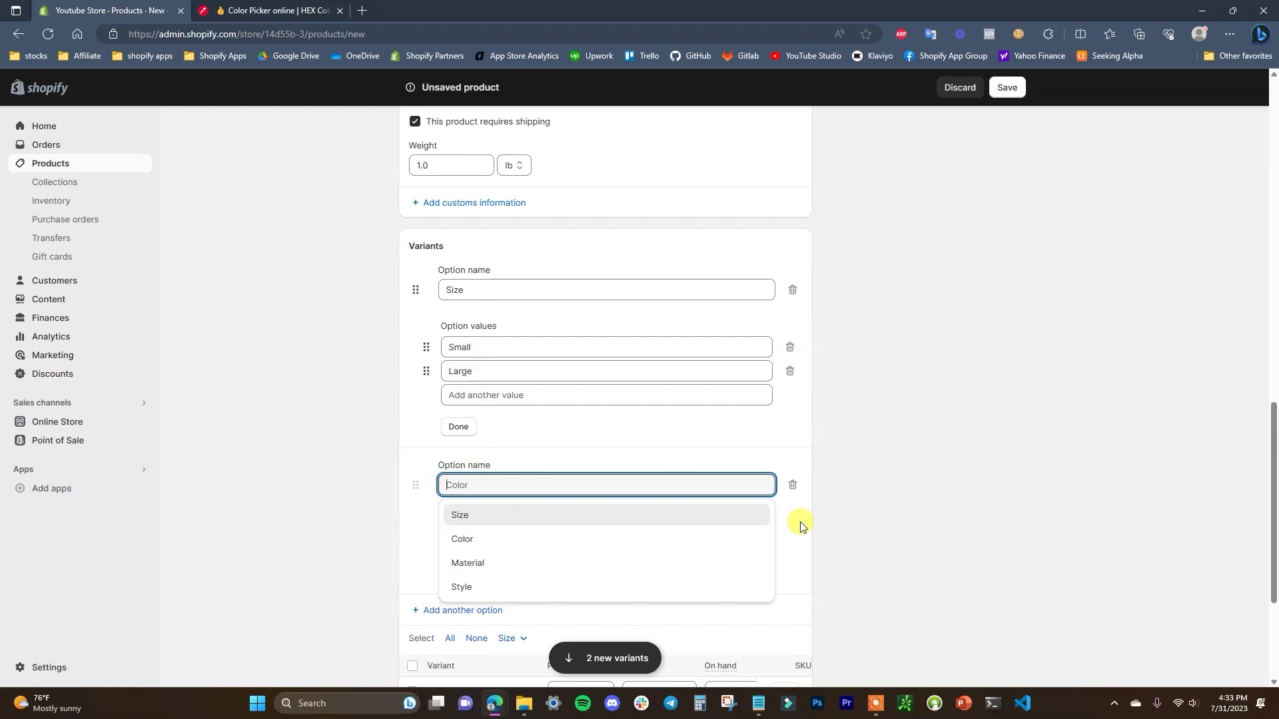
pyautogui.click(873, 497)
pyautogui.click(792, 485)
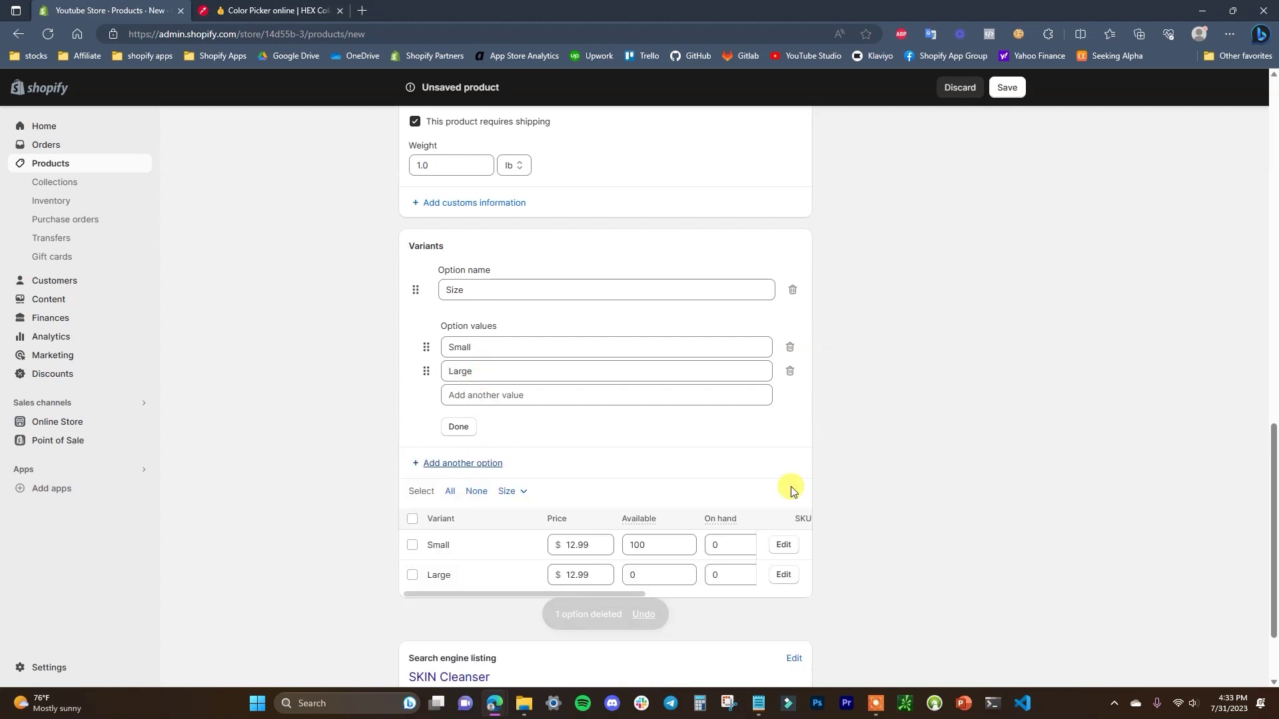
# - Set the Large variant's available quantity to 100
pyautogui.scroll(-2, 746, 466)
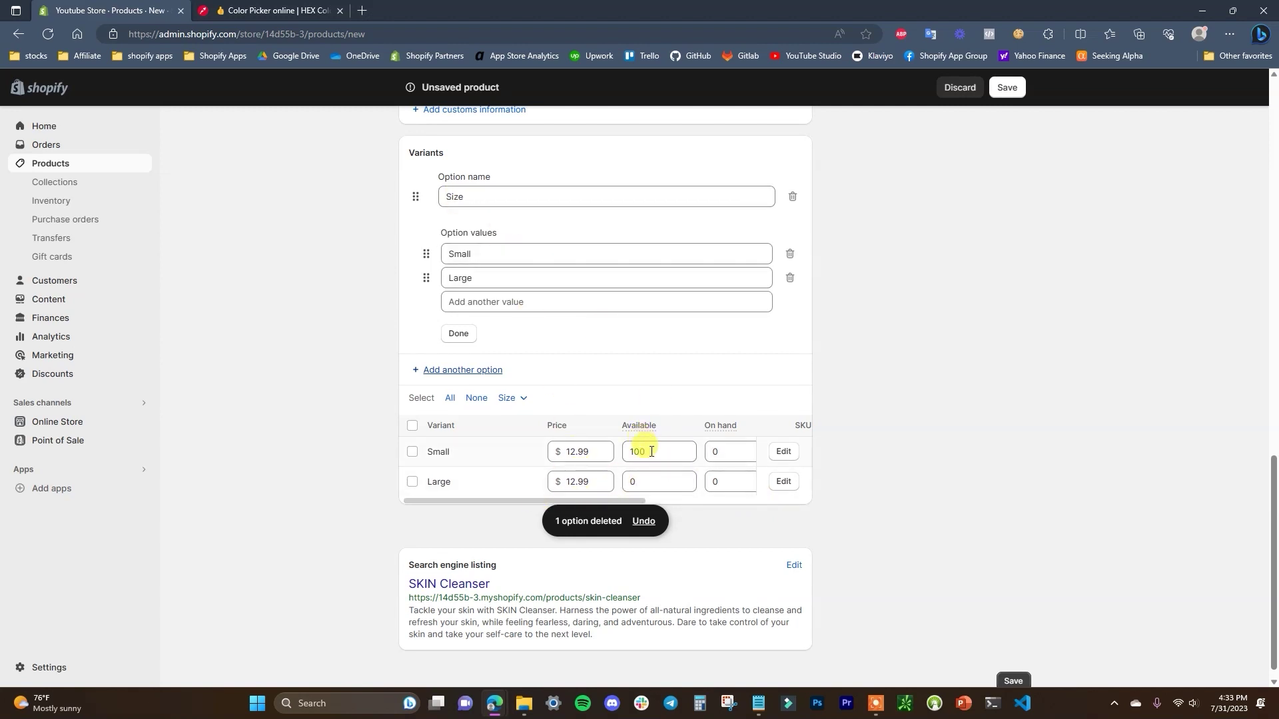
pyautogui.doubleClick(656, 476)
pyautogui.write('100')
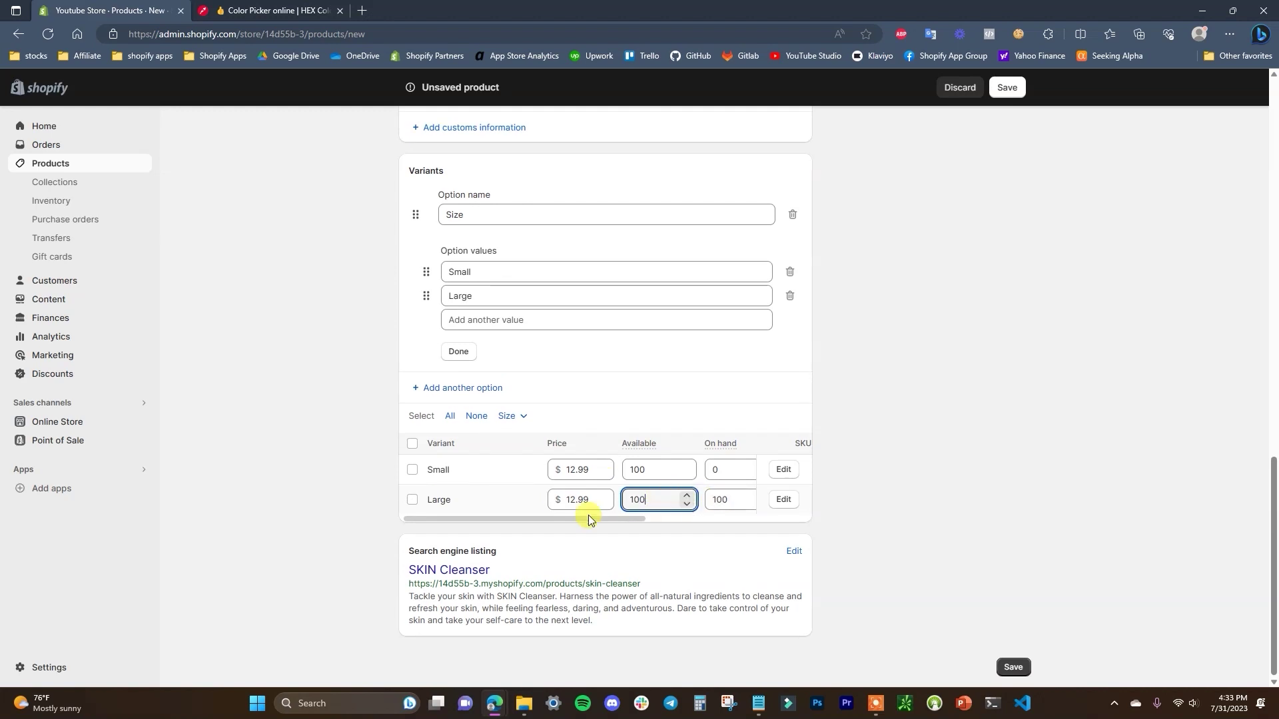
pyautogui.moveTo(577, 515); pyautogui.dragTo(570, 473)
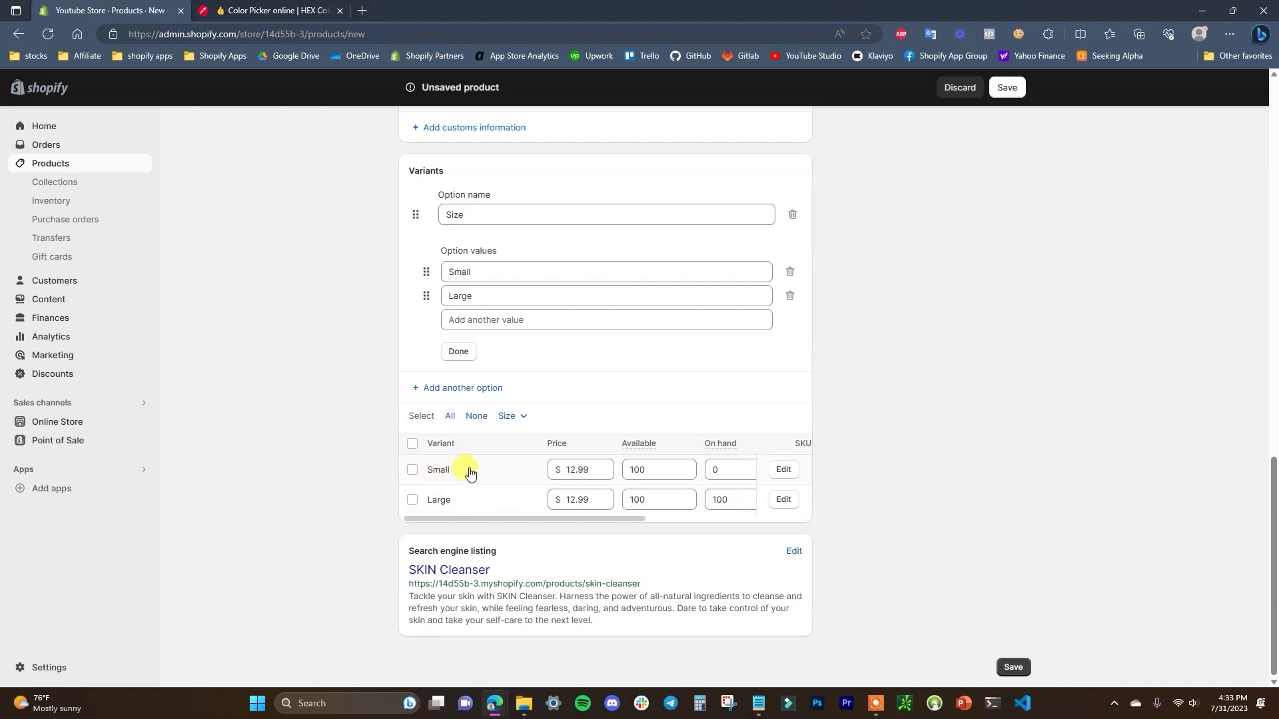
# - Set the Large variant's price to $17.99, finish the Size option and save the product
pyautogui.scroll(15, 479, 500)
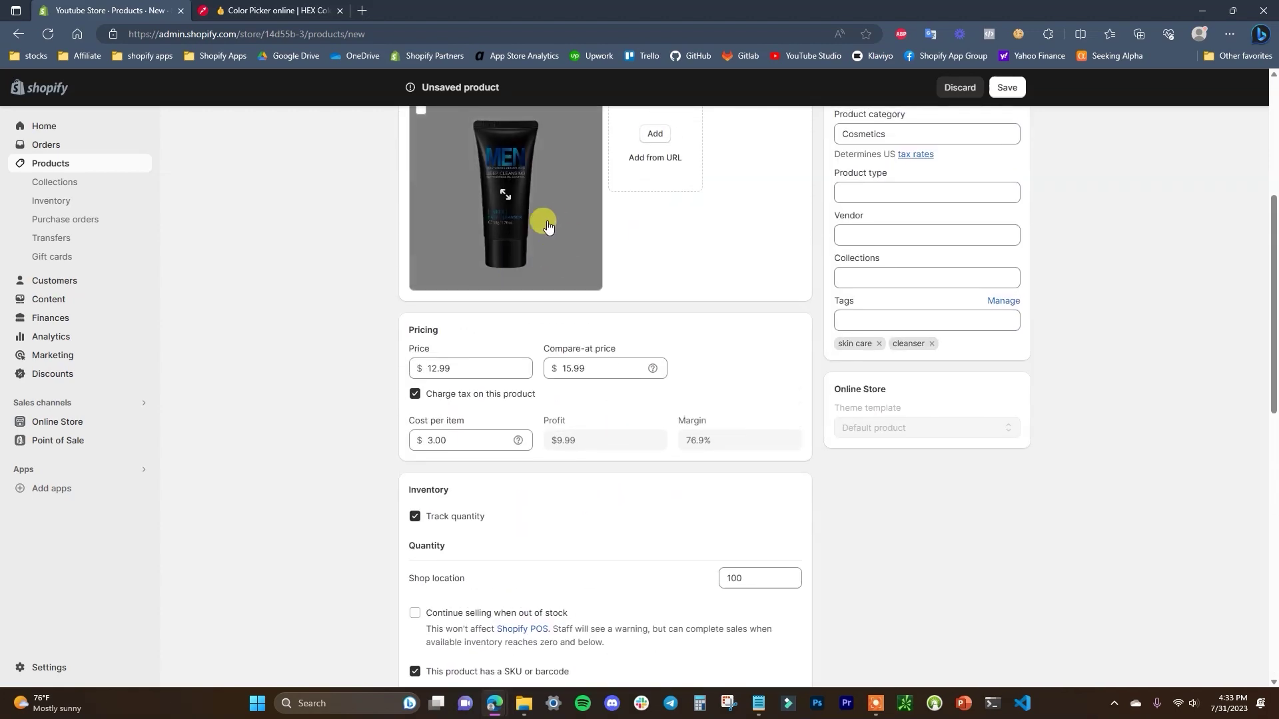
pyautogui.scroll(-15, 557, 222)
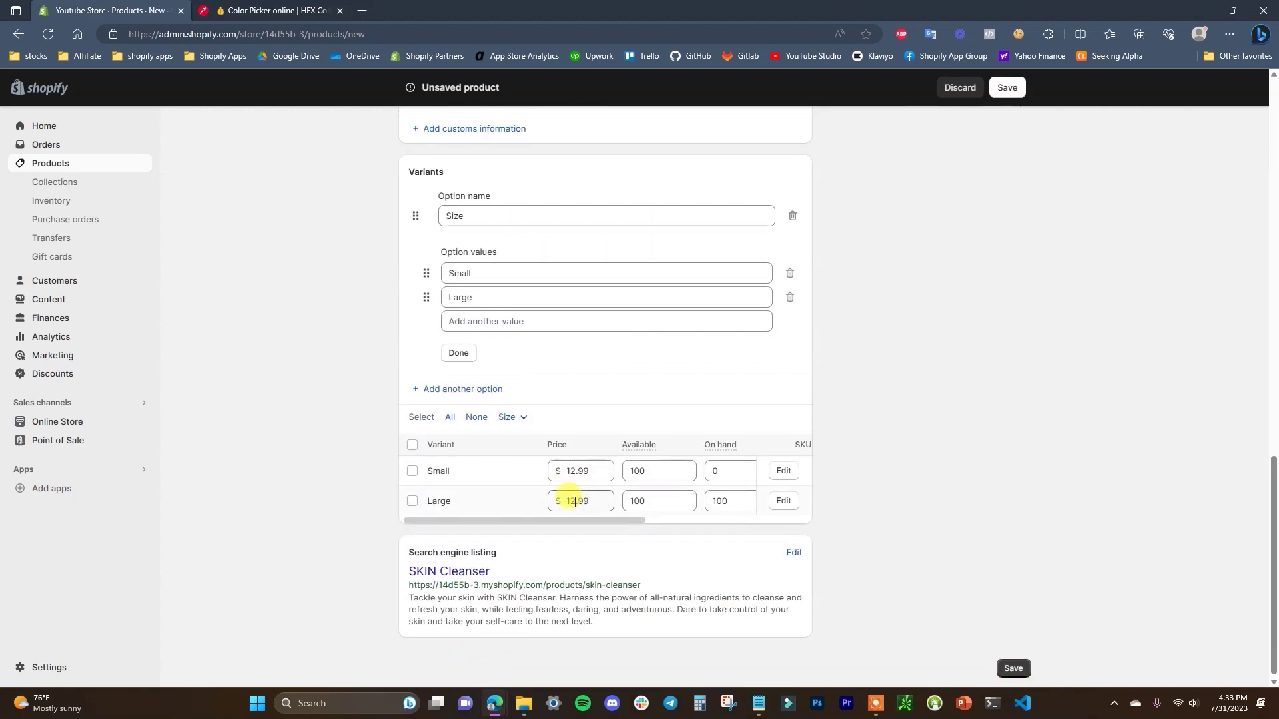
pyautogui.click(574, 502)
pyautogui.press('BackSpace')
pyautogui.write('7')
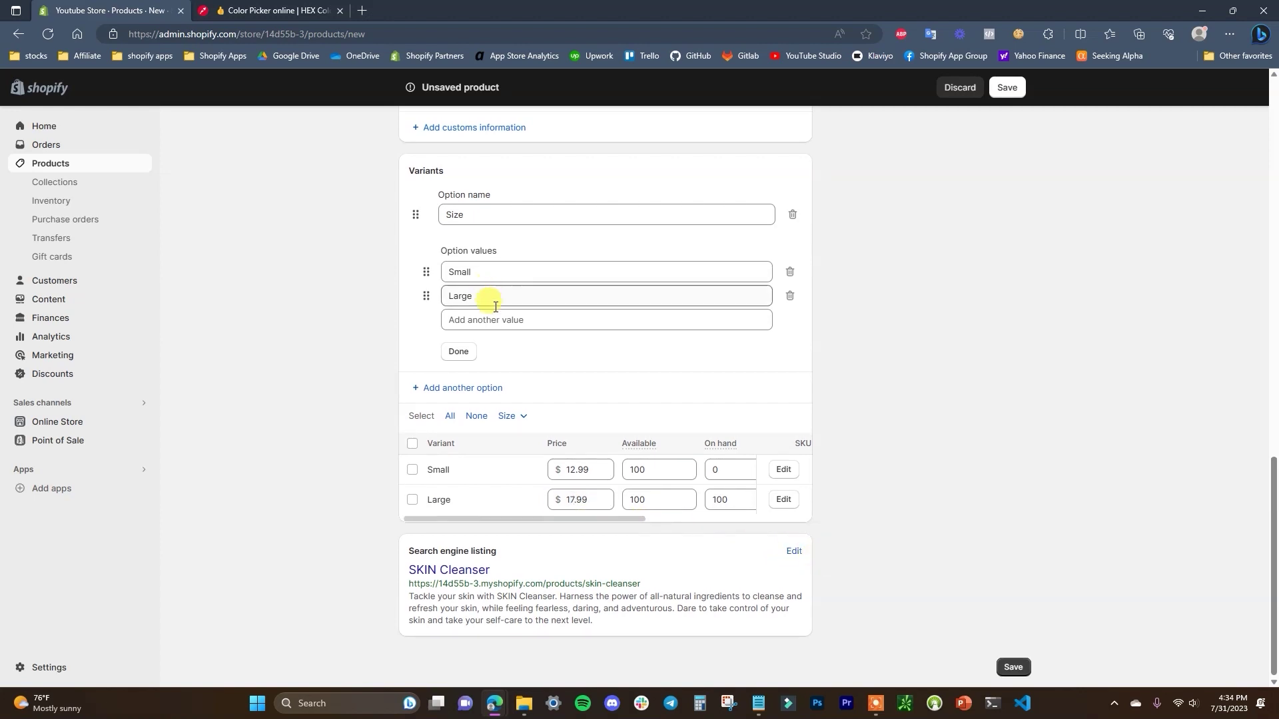
pyautogui.click(458, 351)
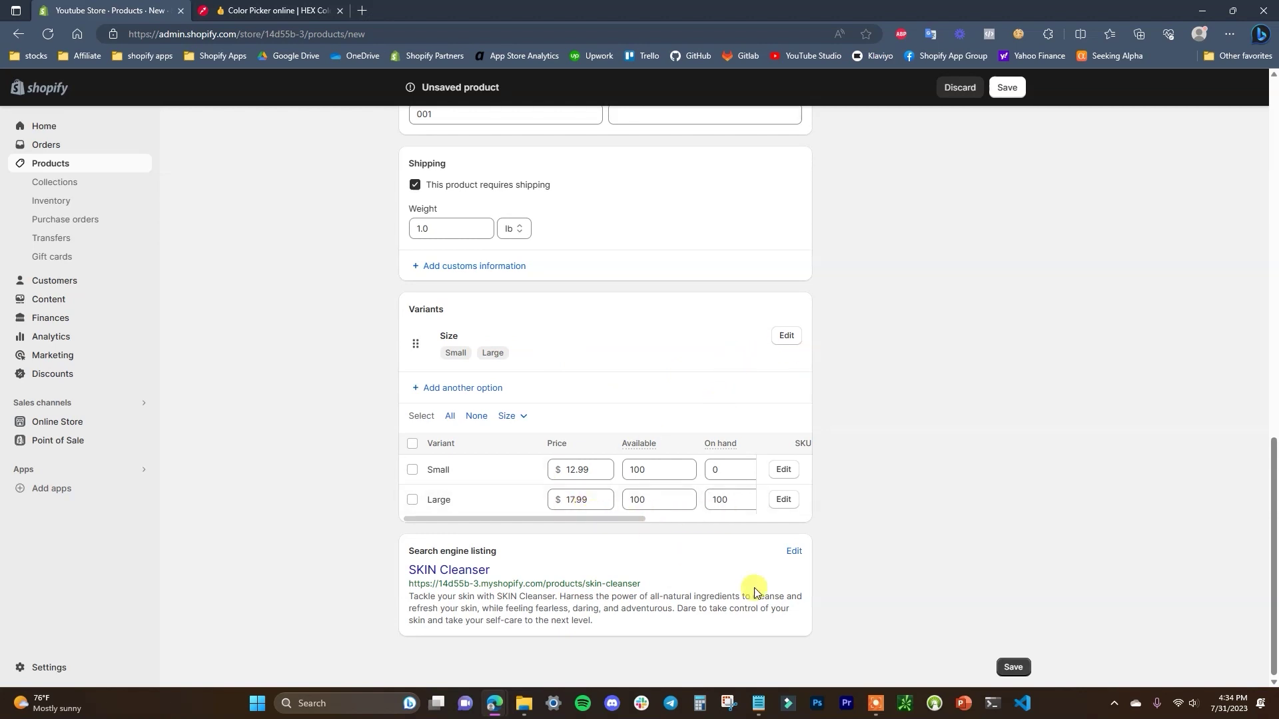
pyautogui.click(1014, 667)
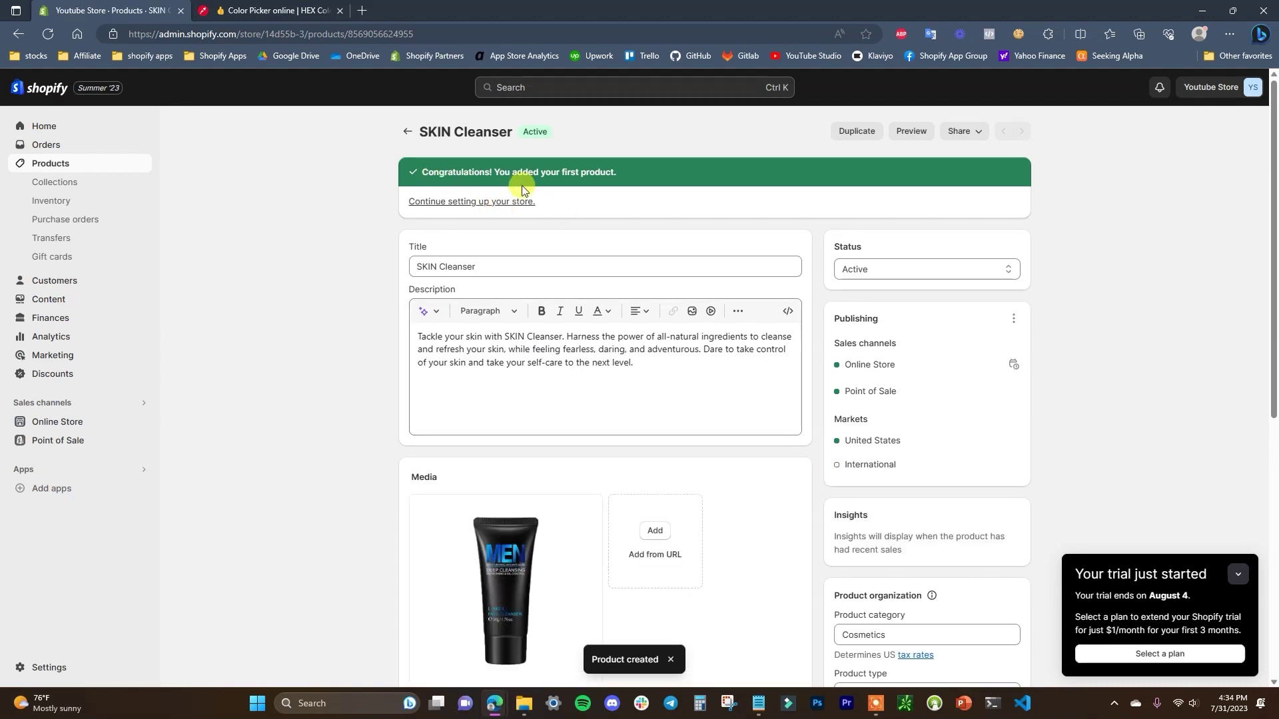
# - Assign the existing product image to both the Small and Large variants
pyautogui.scroll(-6, 729, 406)
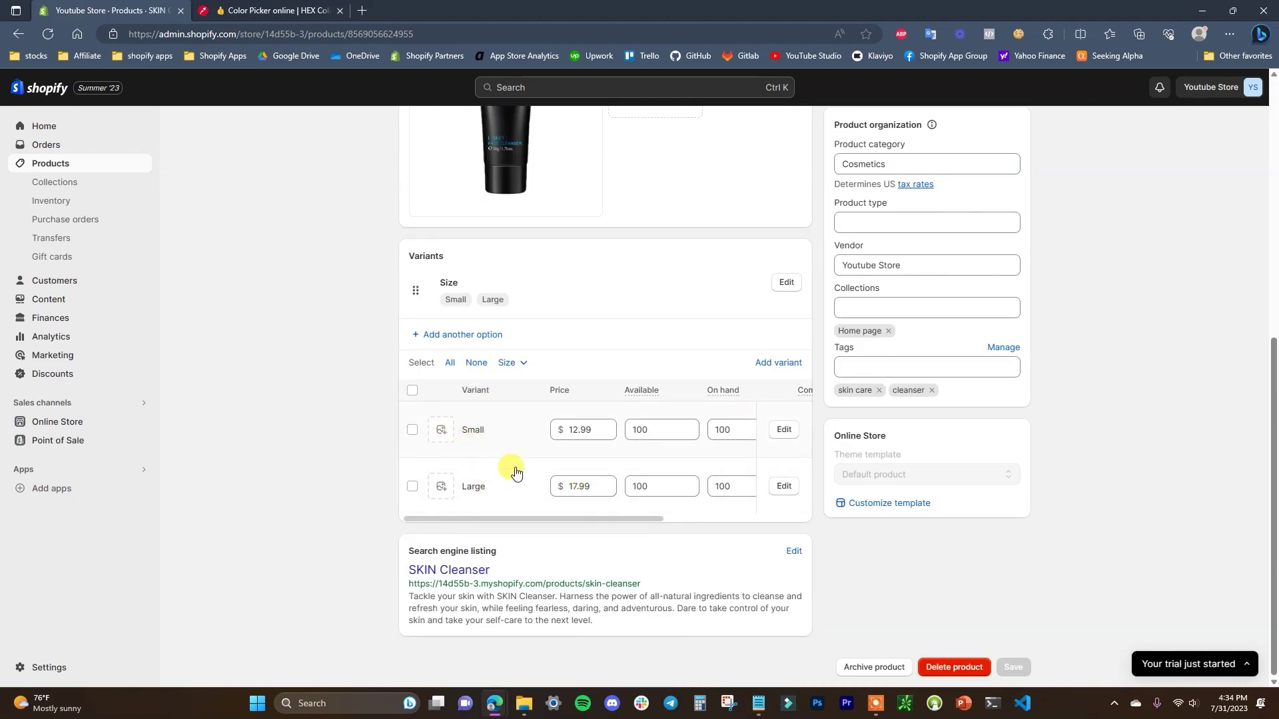
pyautogui.scroll(3, 523, 400)
pyautogui.scroll(-3, 529, 486)
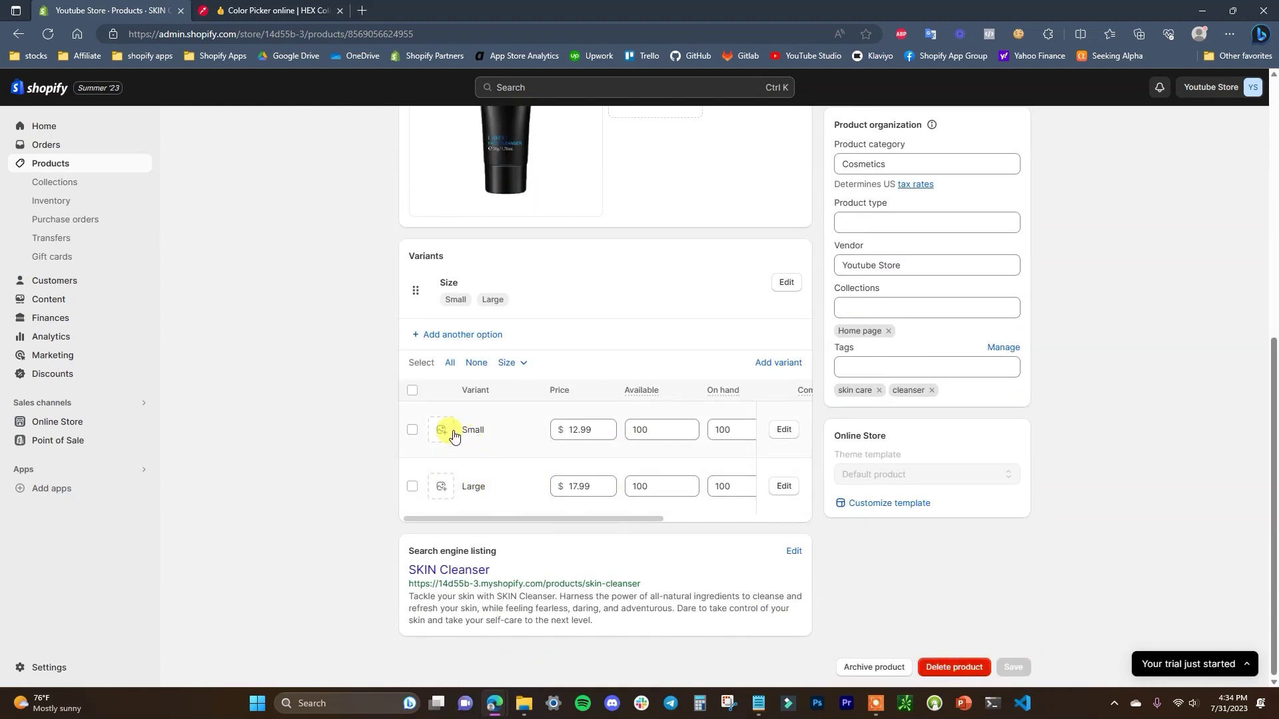
pyautogui.click(454, 433)
pyautogui.click(599, 393)
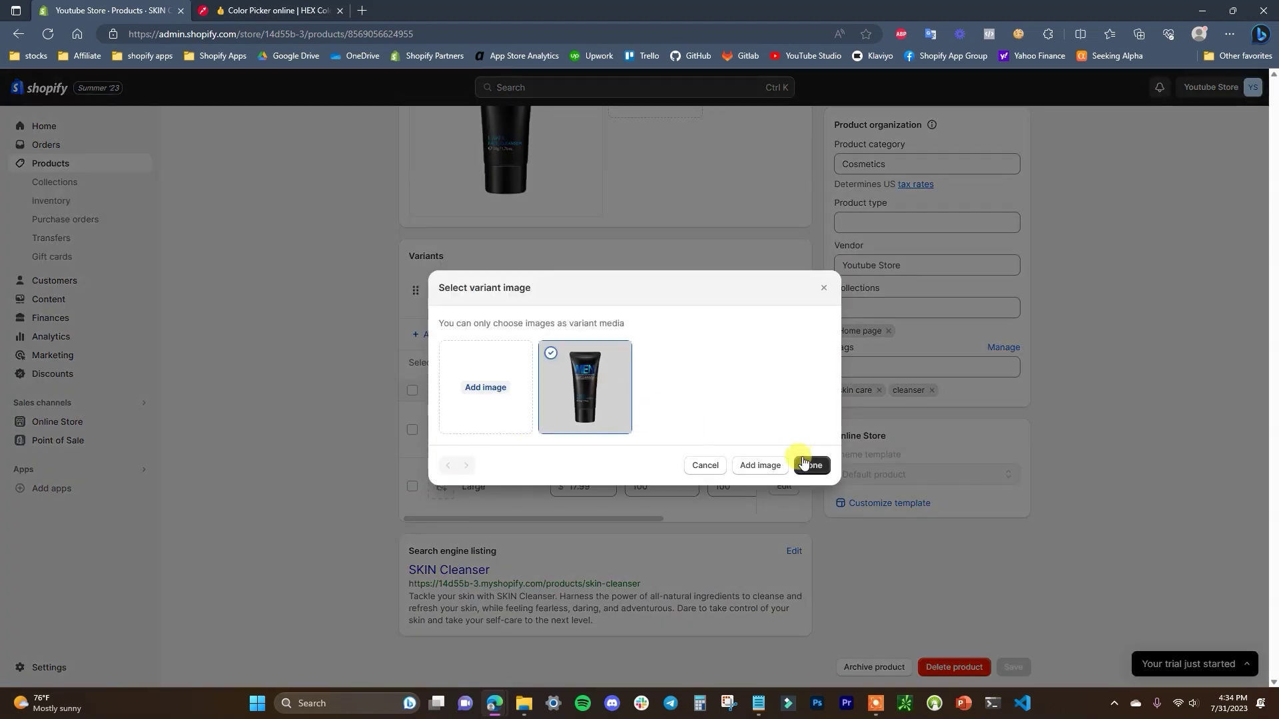
pyautogui.click(809, 465)
pyautogui.click(444, 487)
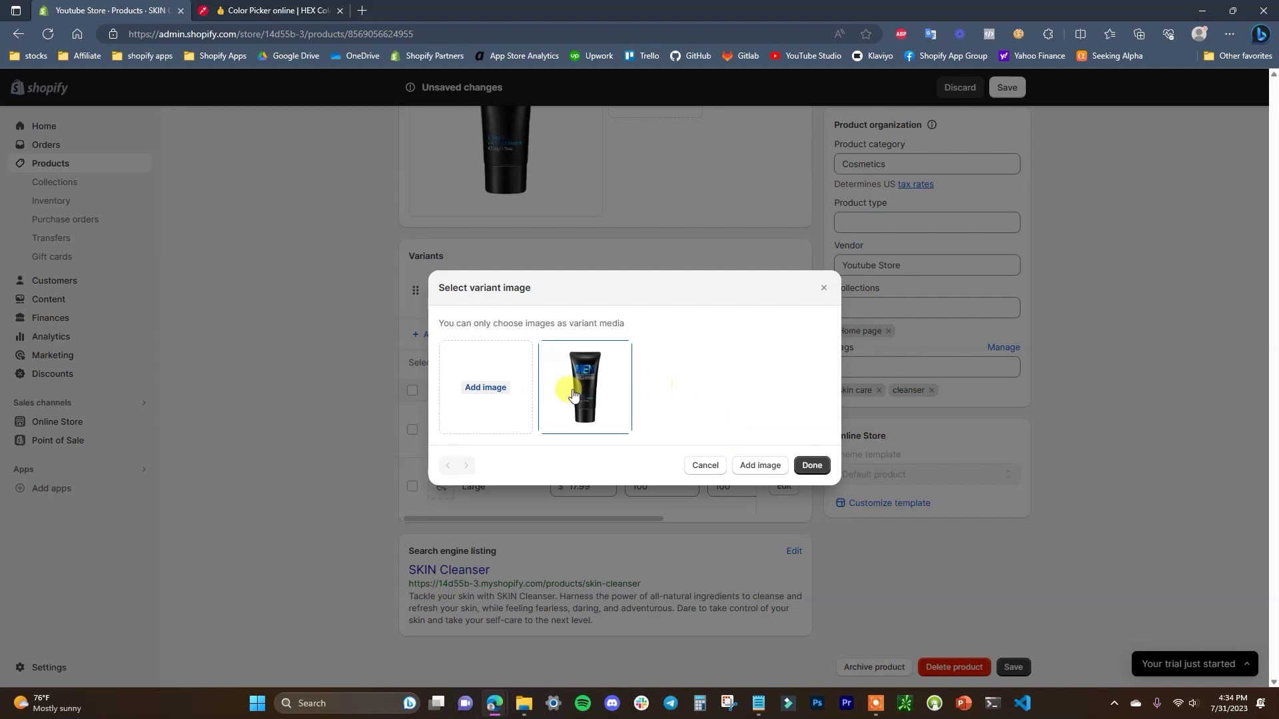
pyautogui.click(573, 395)
pyautogui.click(810, 466)
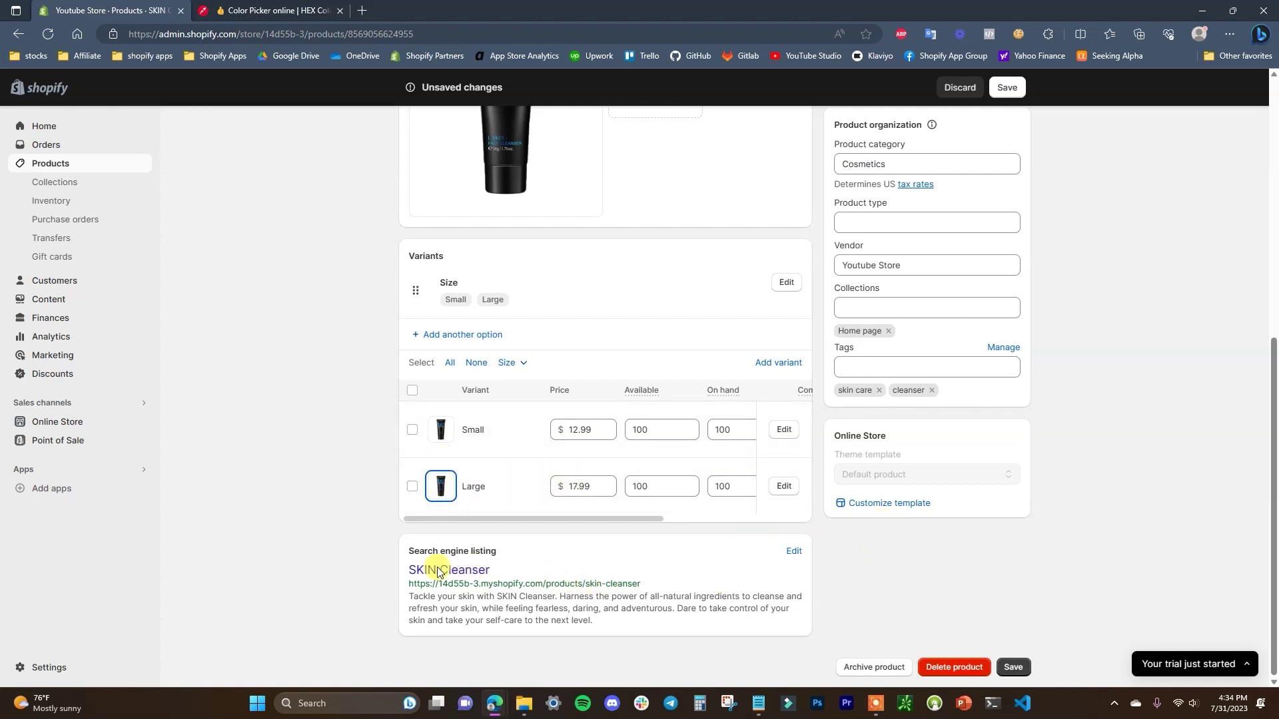
pyautogui.moveTo(411, 546); pyautogui.dragTo(733, 626)
pyautogui.click(733, 626)
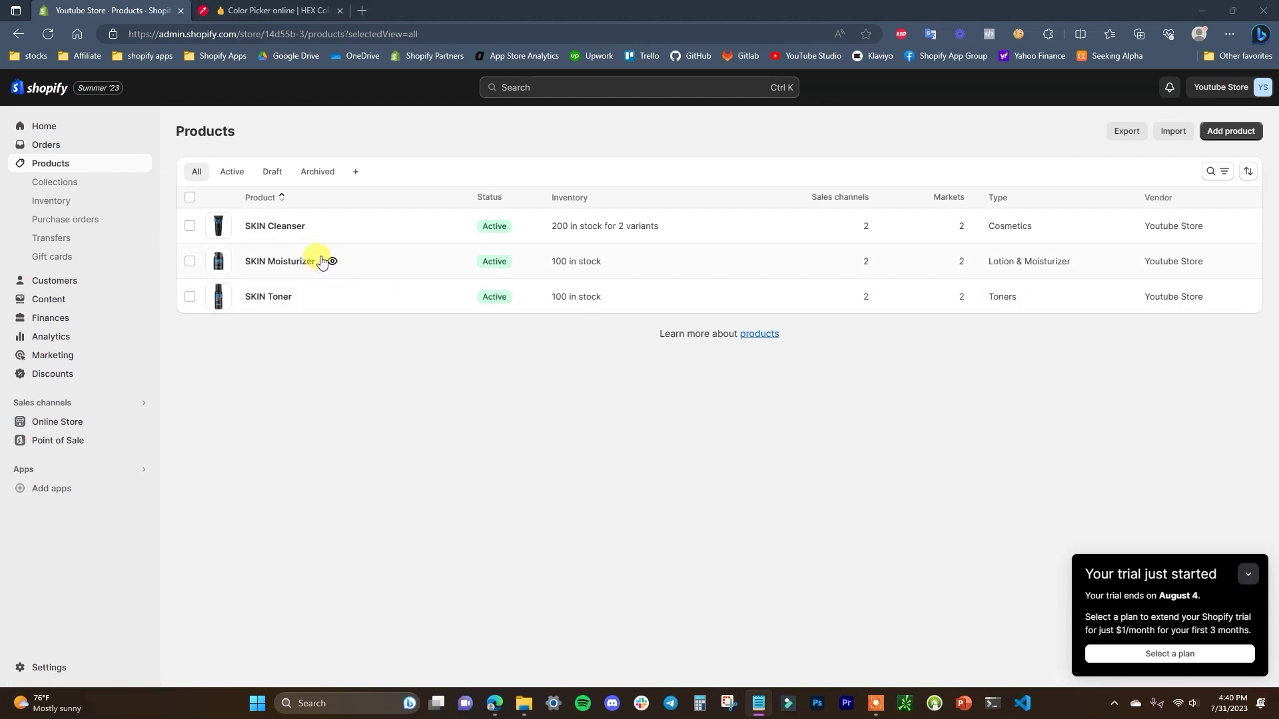
# - Start a new product collection and title it "Skin Care"
pyautogui.click(80, 188)
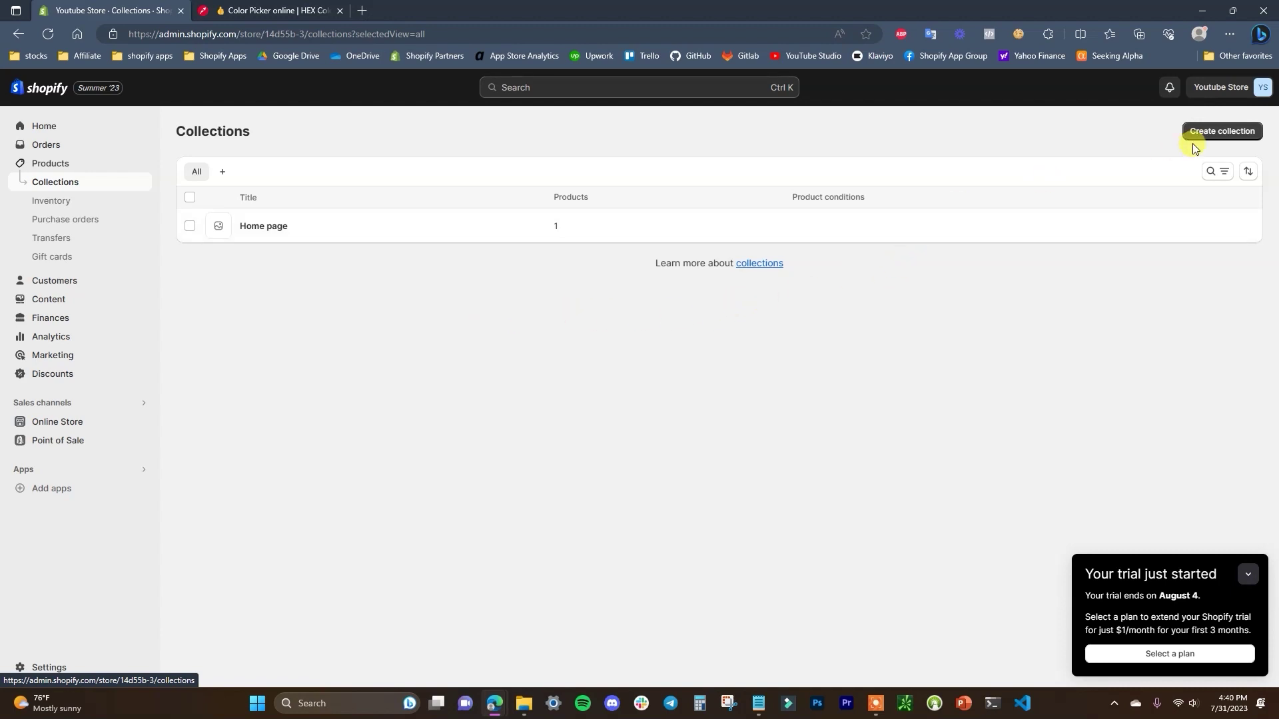
pyautogui.click(1211, 128)
pyautogui.click(579, 199)
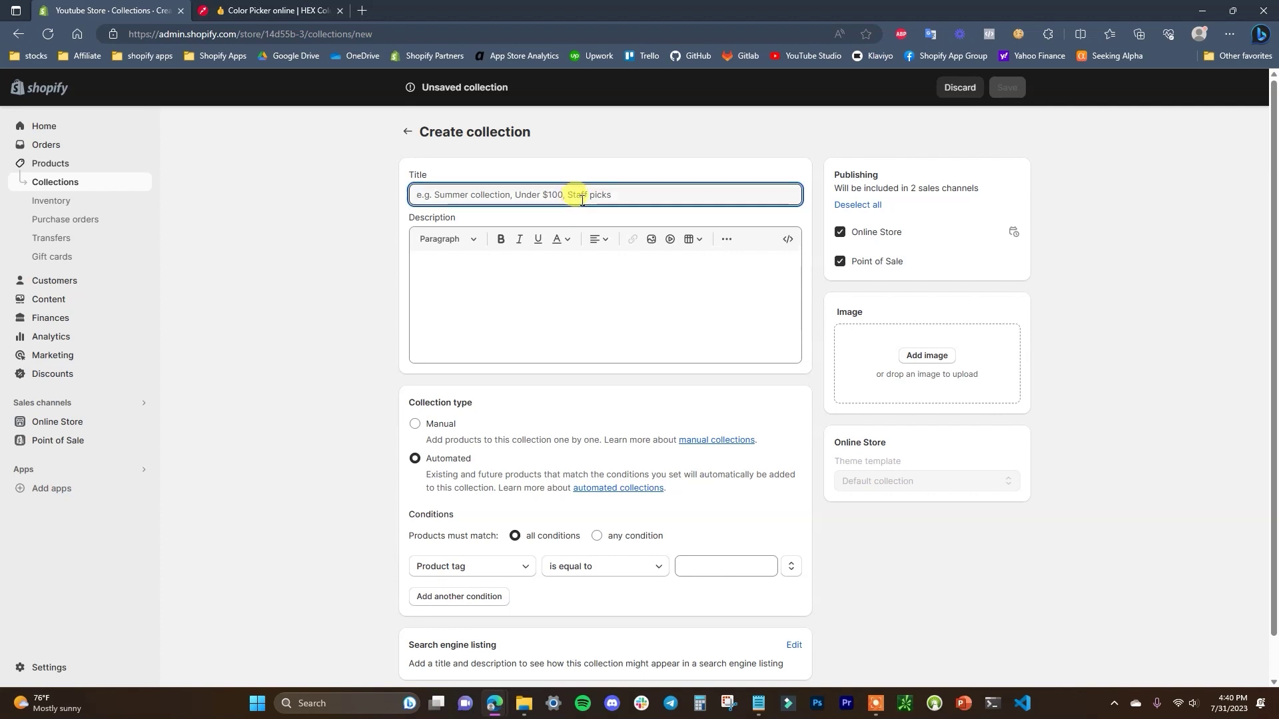
pyautogui.write('Skin Care')
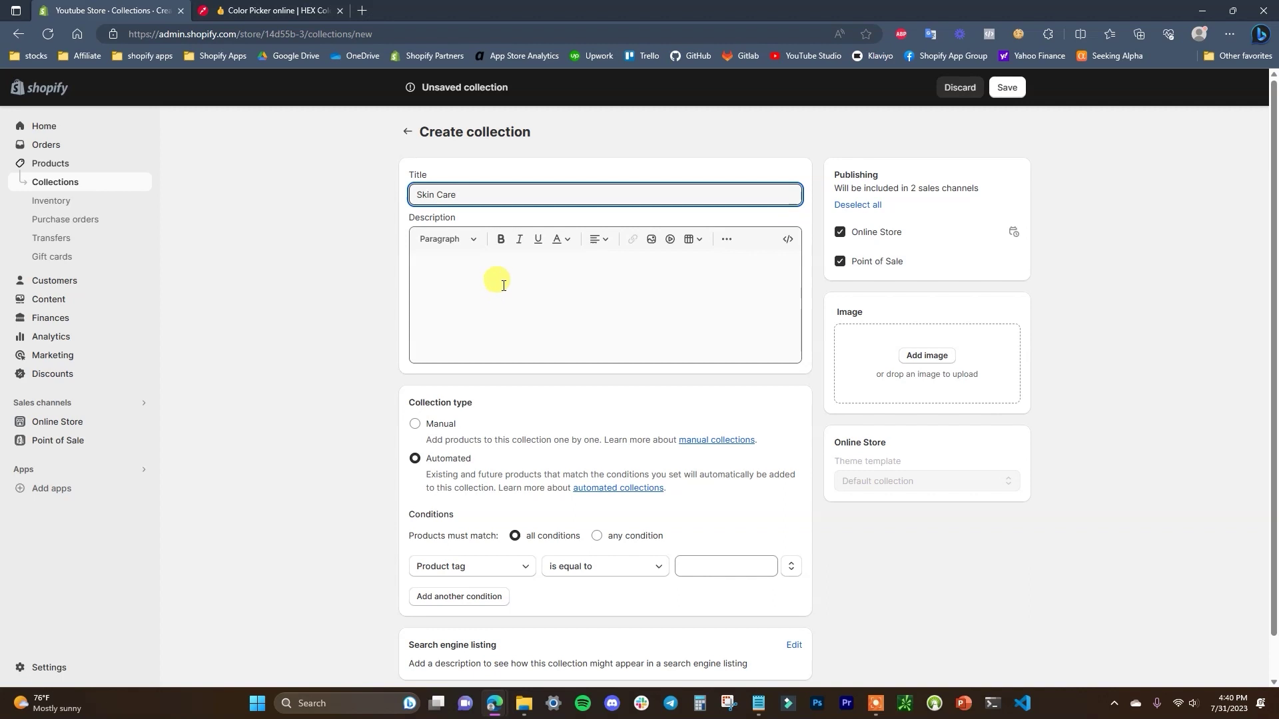
# - Compare the manual and automated collection types and examine which product attributes an automated condition can use
pyautogui.scroll(-1, 505, 283)
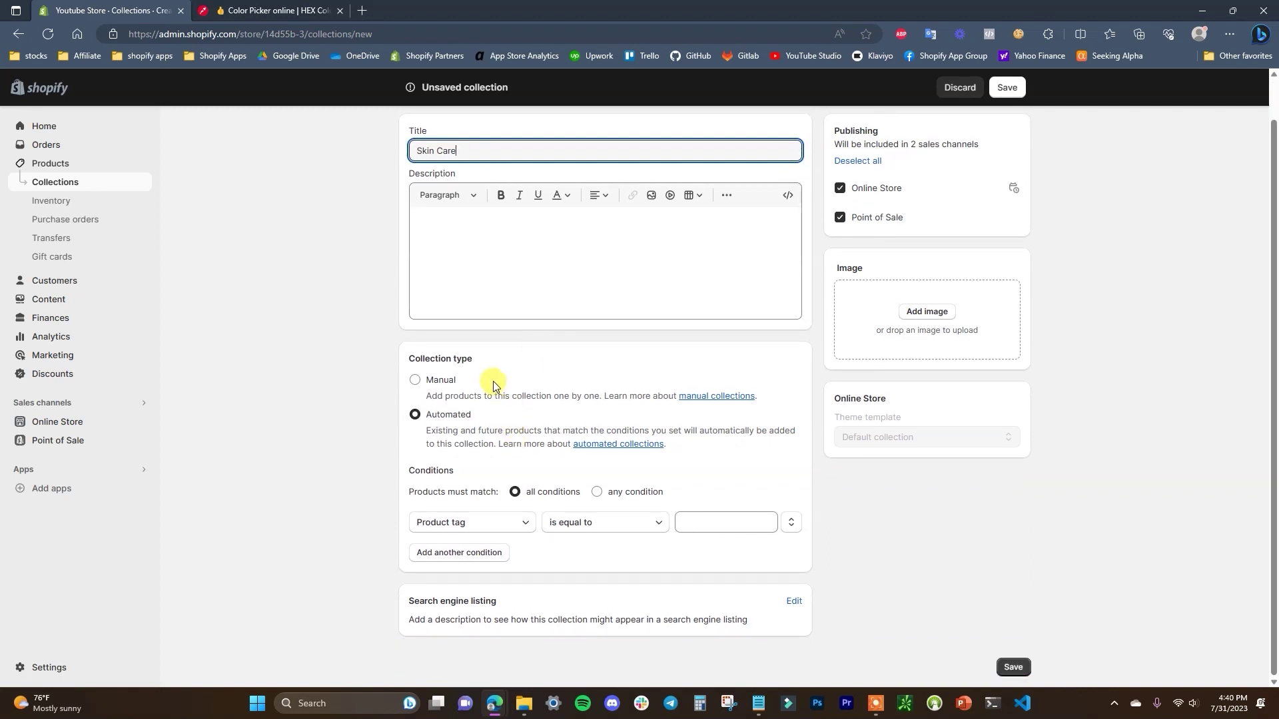
pyautogui.click(434, 385)
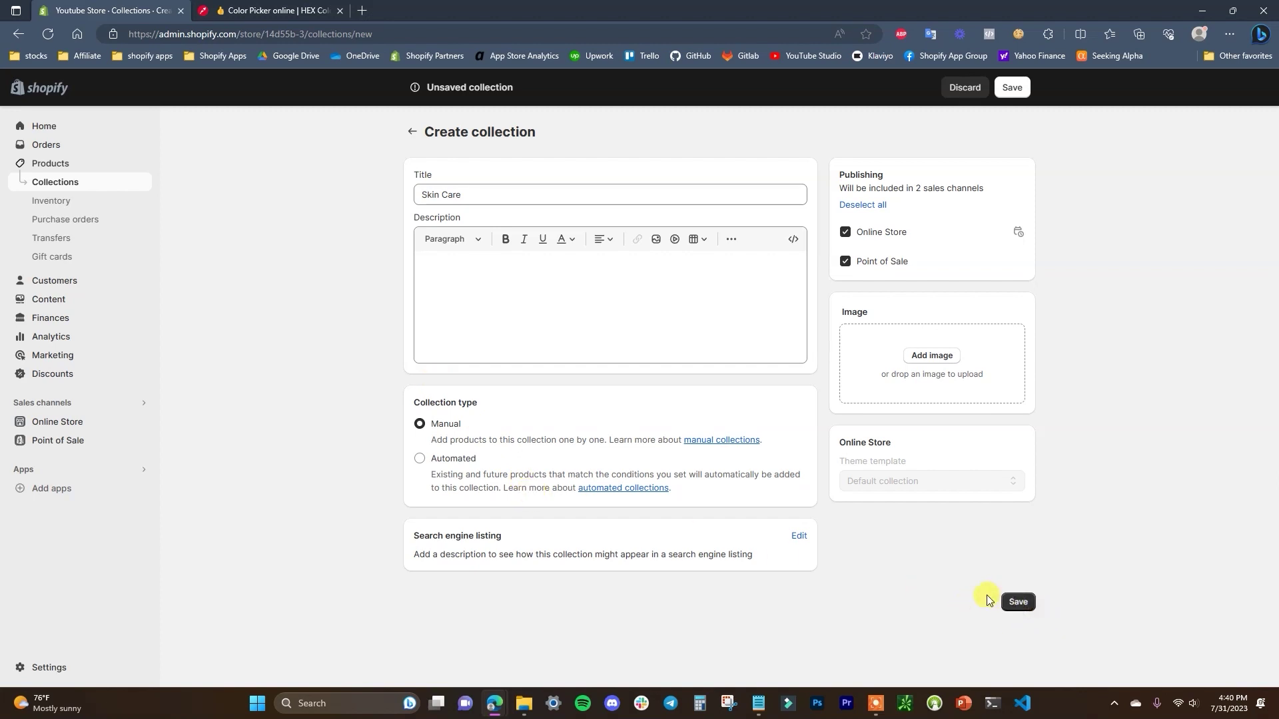
pyautogui.click(463, 458)
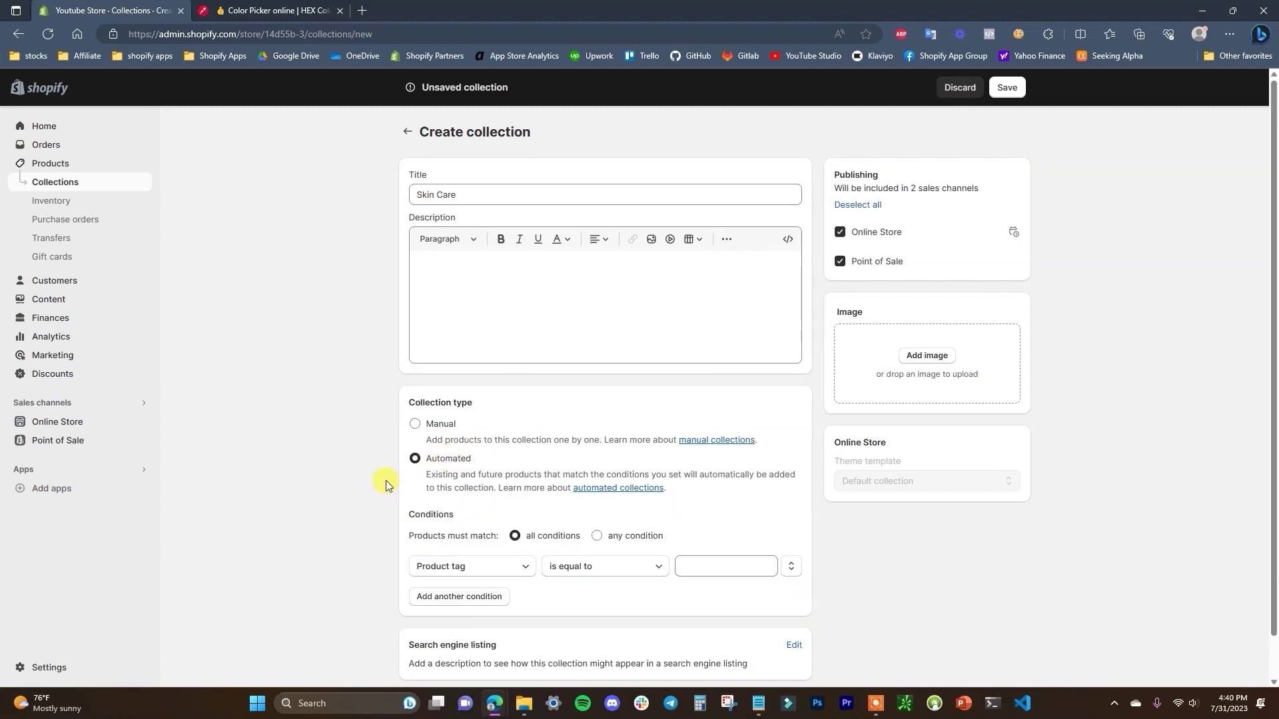
pyautogui.scroll(-1, 385, 481)
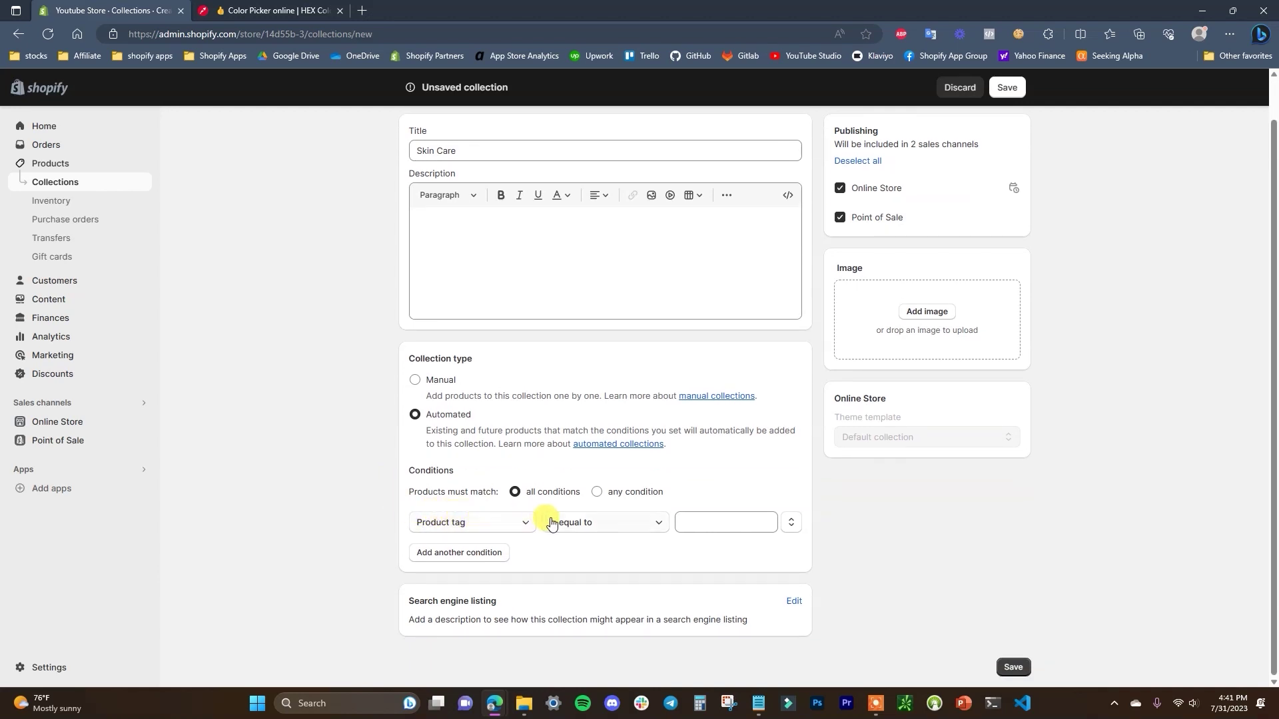
pyautogui.click(528, 527)
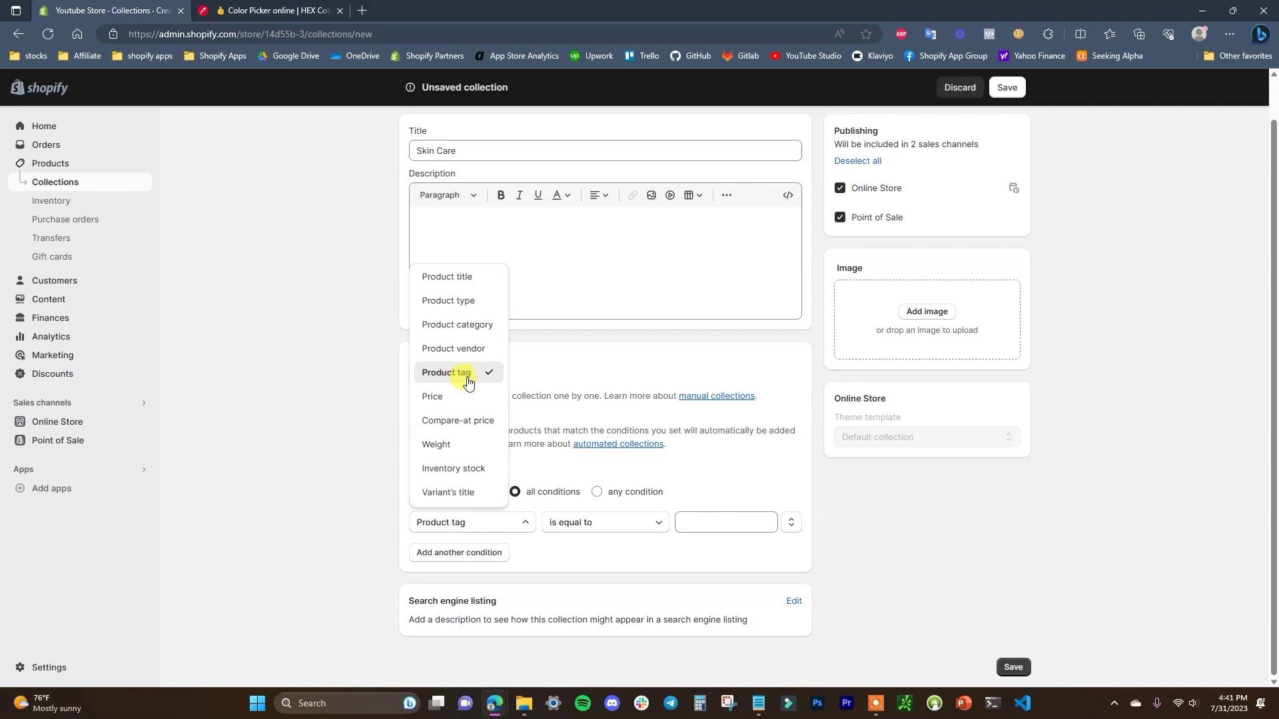
pyautogui.click(288, 543)
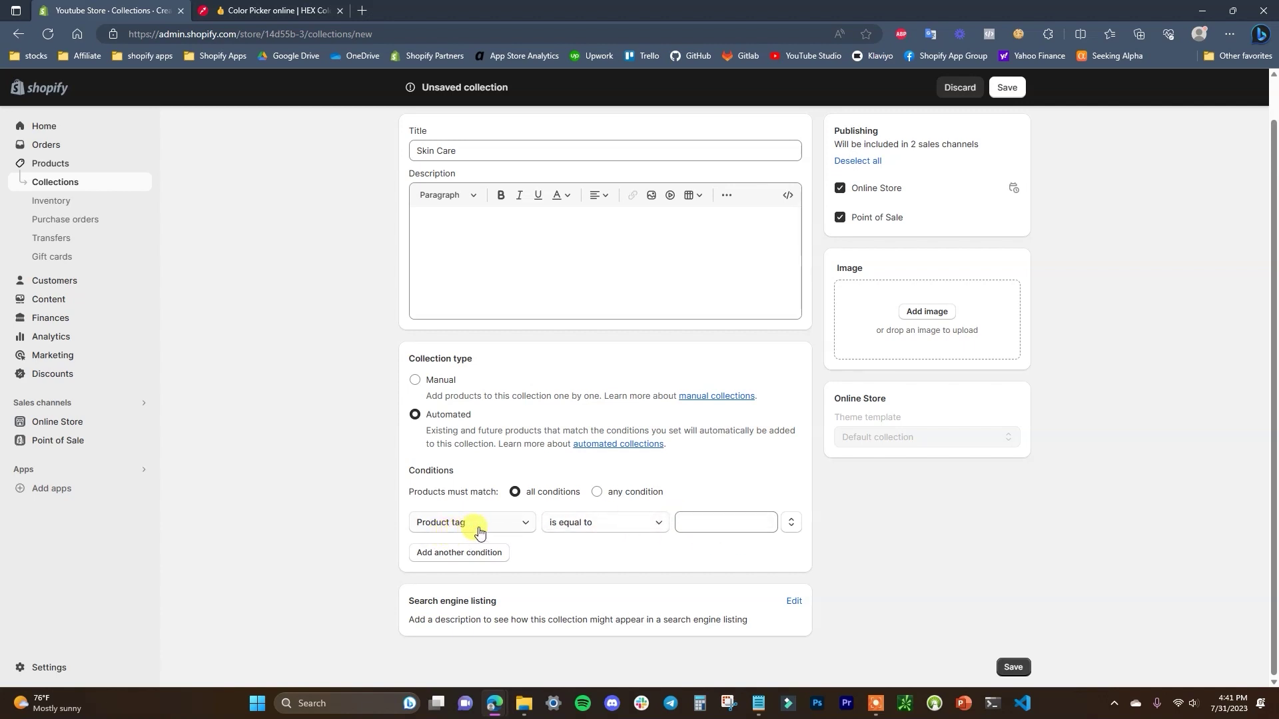
# - Set the collection's condition to product tag is equal to "skin care", save it, and return to the collections list
pyautogui.click(661, 530)
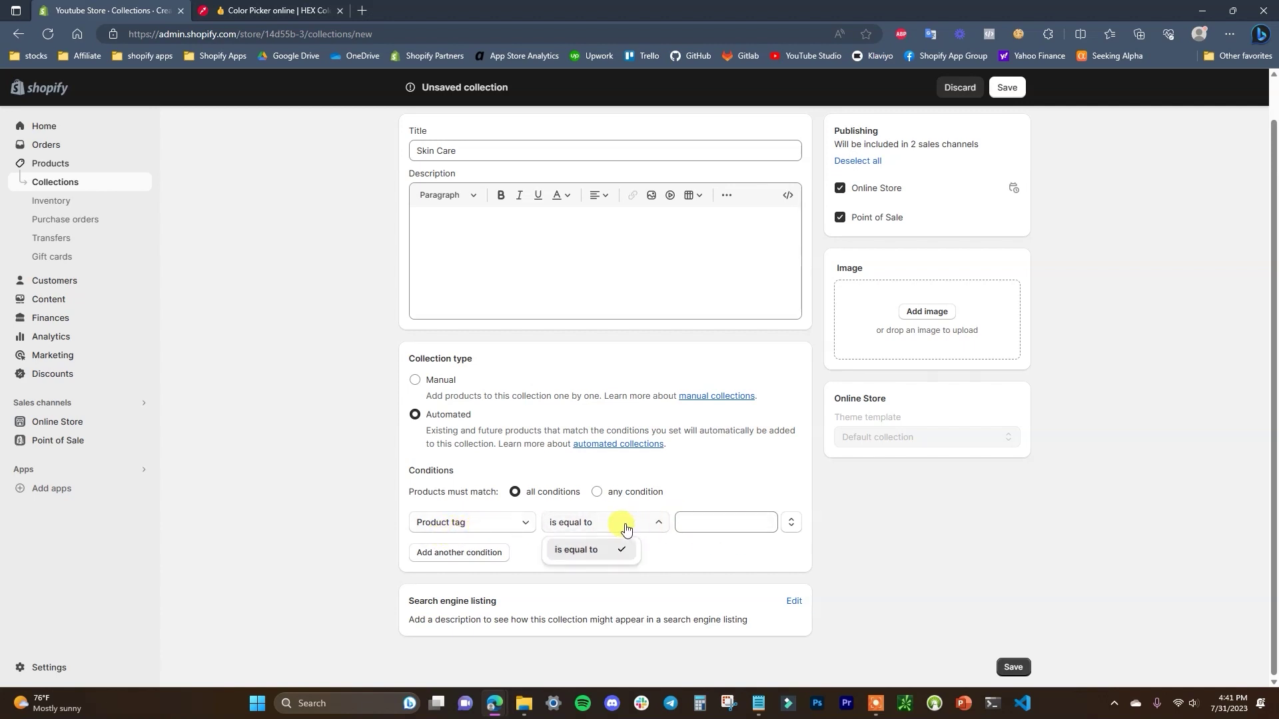
pyautogui.click(656, 560)
pyautogui.click(733, 525)
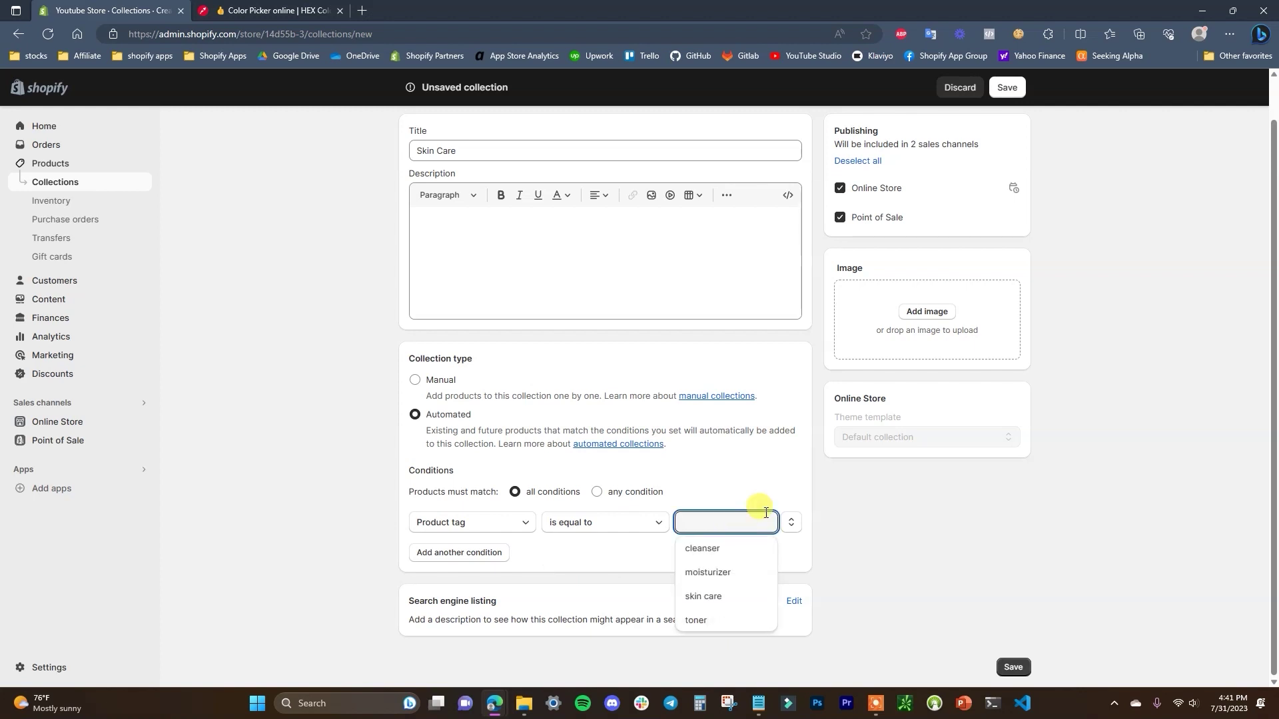
pyautogui.click(718, 599)
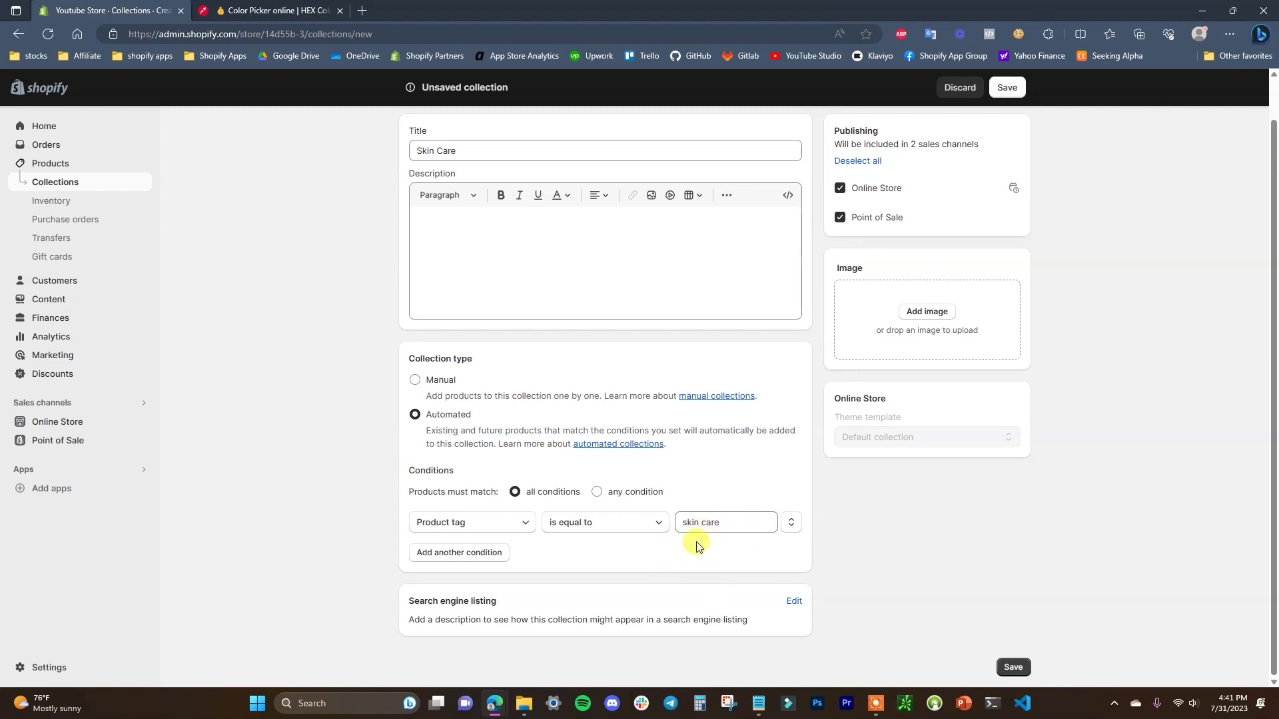
pyautogui.scroll(1, 599, 474)
pyautogui.scroll(-1, 568, 349)
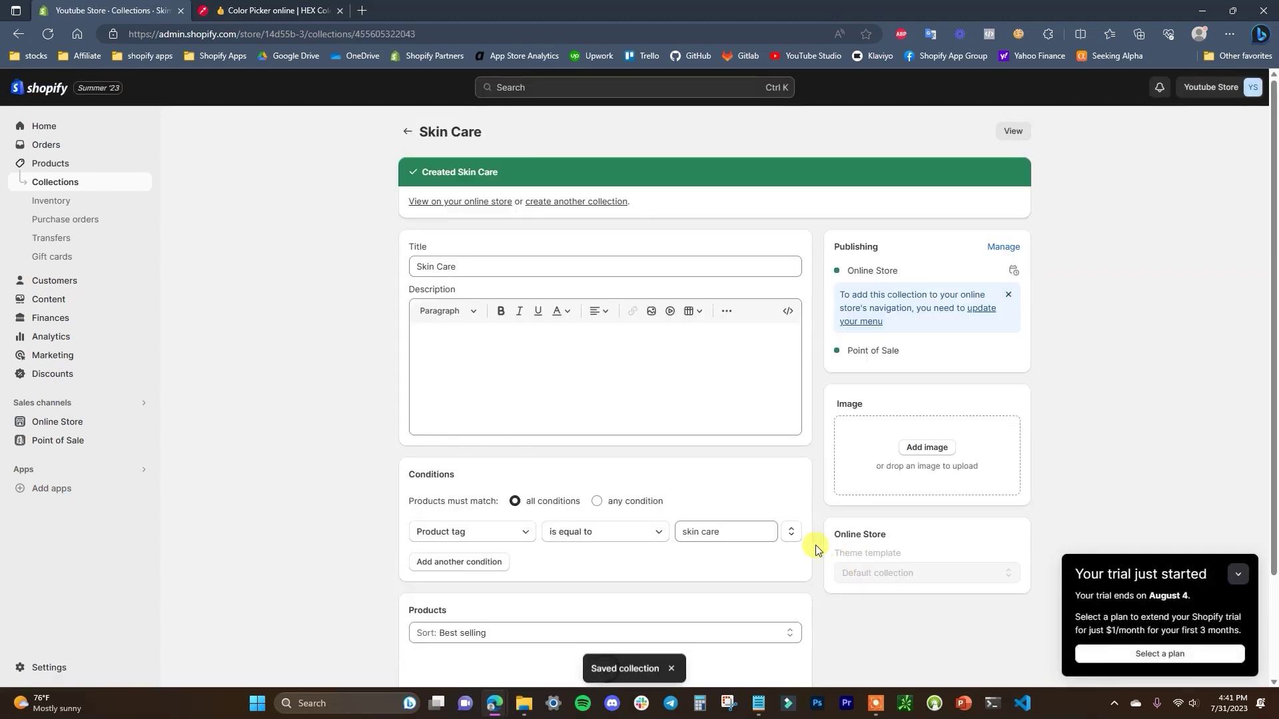
pyautogui.scroll(-3, 858, 562)
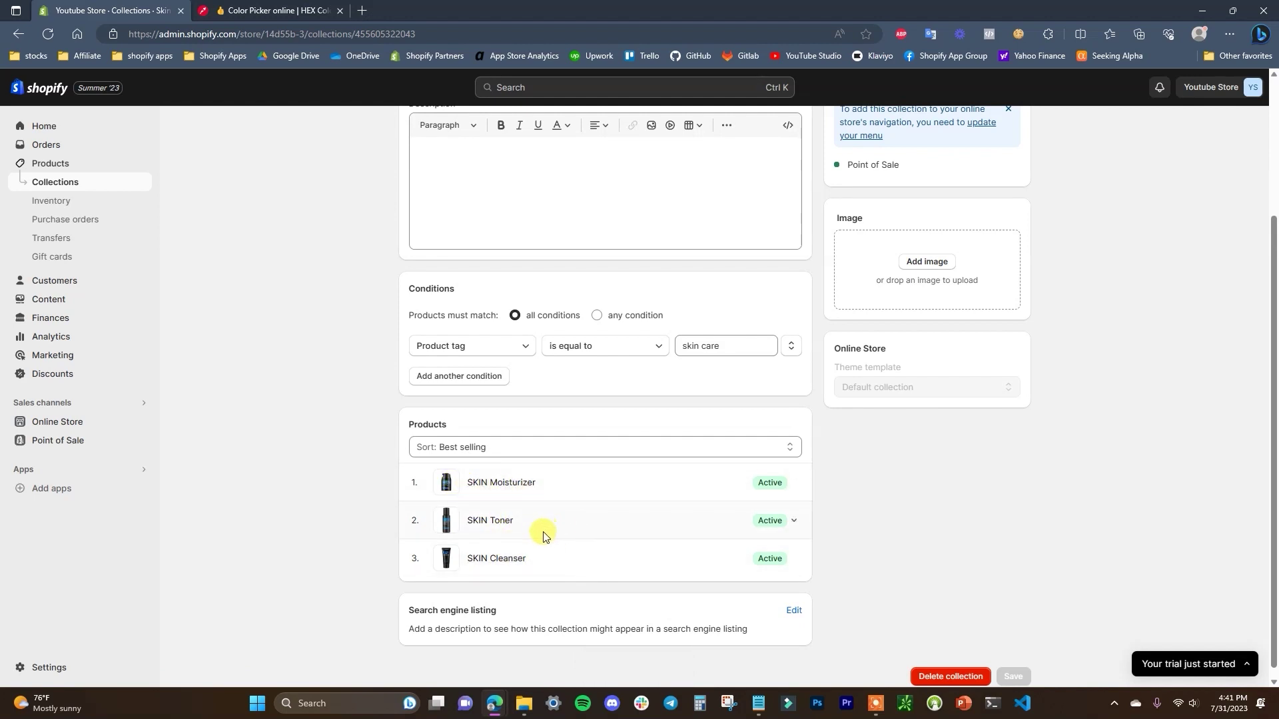
pyautogui.scroll(3, 537, 538)
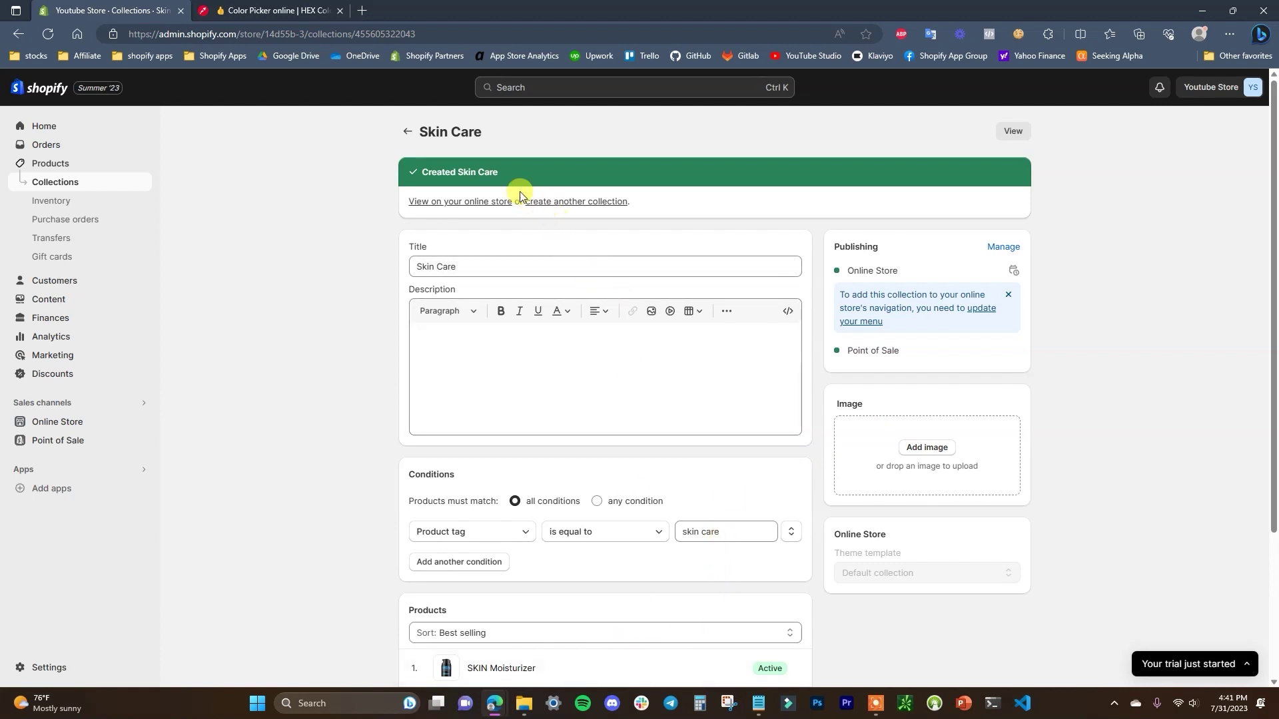
pyautogui.click(407, 137)
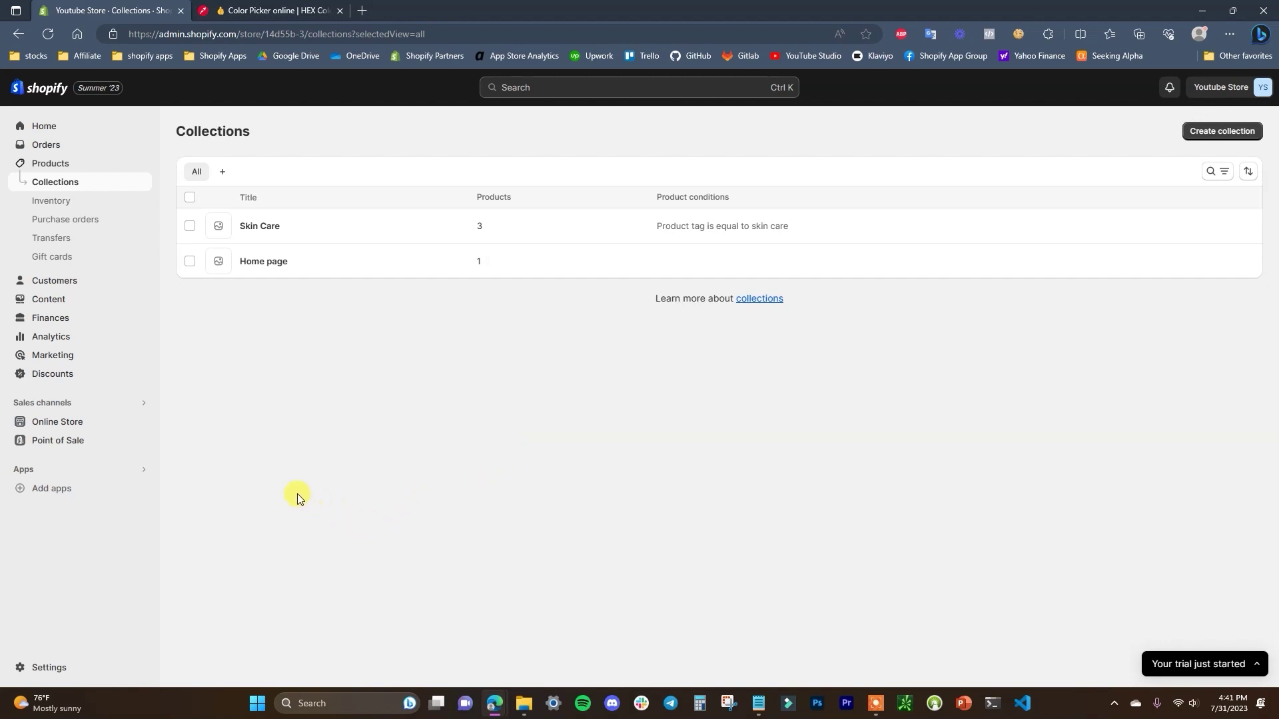
# - Open the live theme for customizing and set the home page Featured collection heading to "Our collection of men's facial care products"
pyautogui.click(113, 421)
pyautogui.click(984, 469)
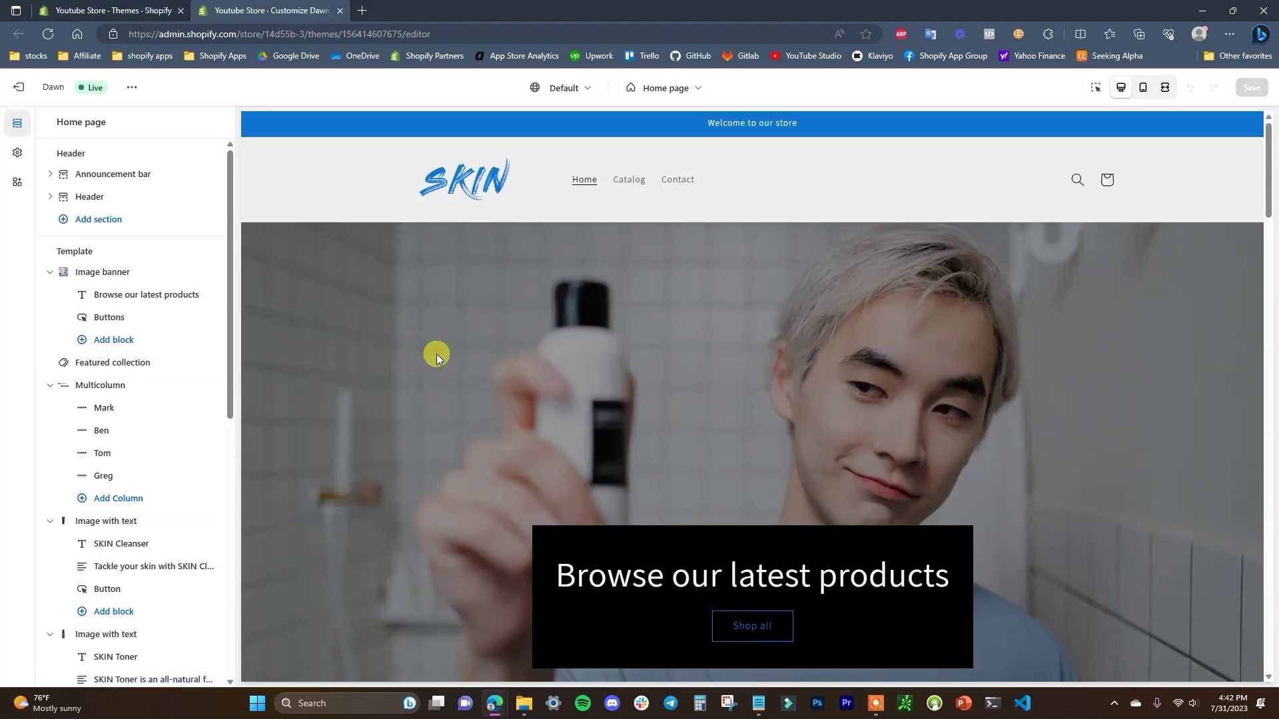
pyautogui.scroll(-5, 525, 358)
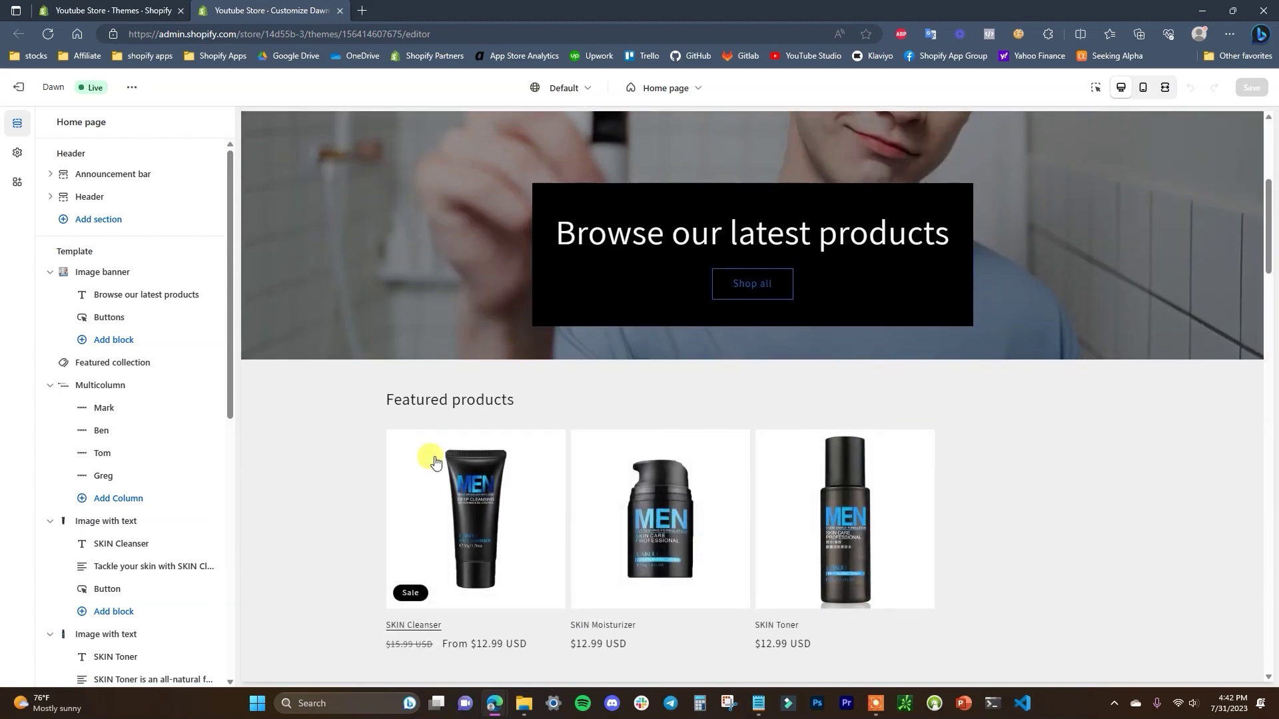
pyautogui.click(170, 373)
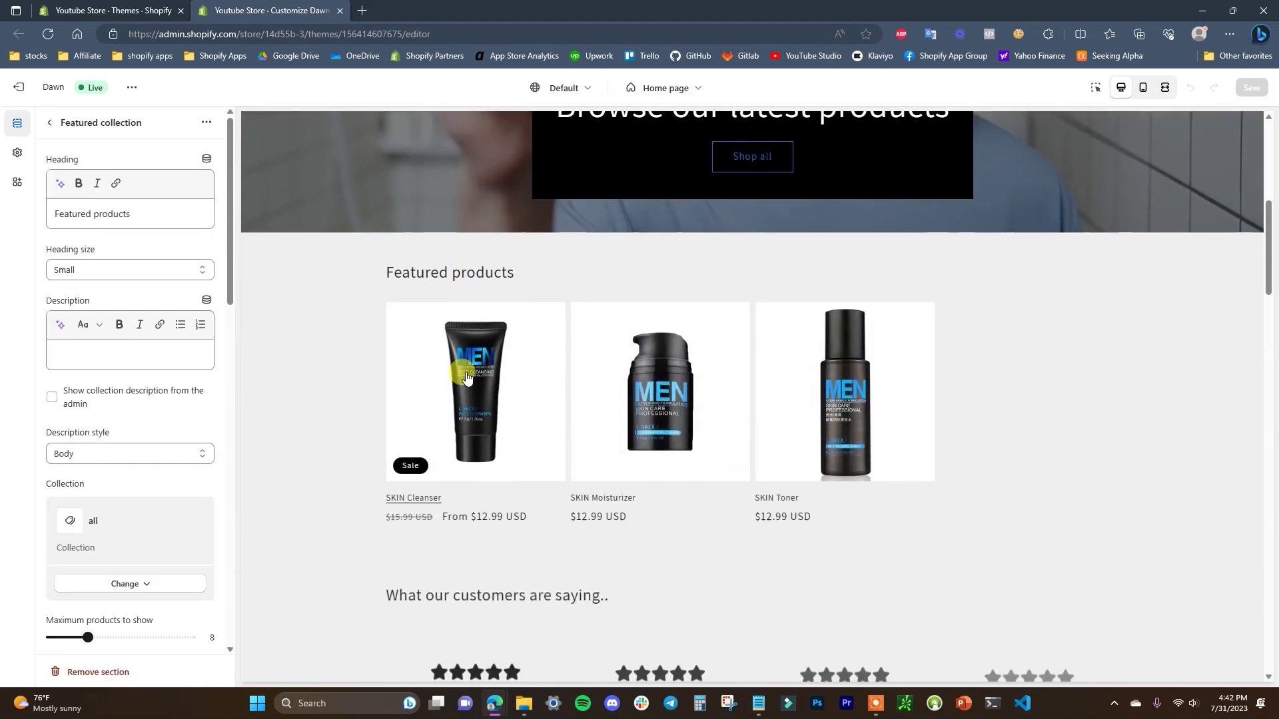
pyautogui.click(134, 215)
pyautogui.moveTo(138, 216); pyautogui.dragTo(51, 213)
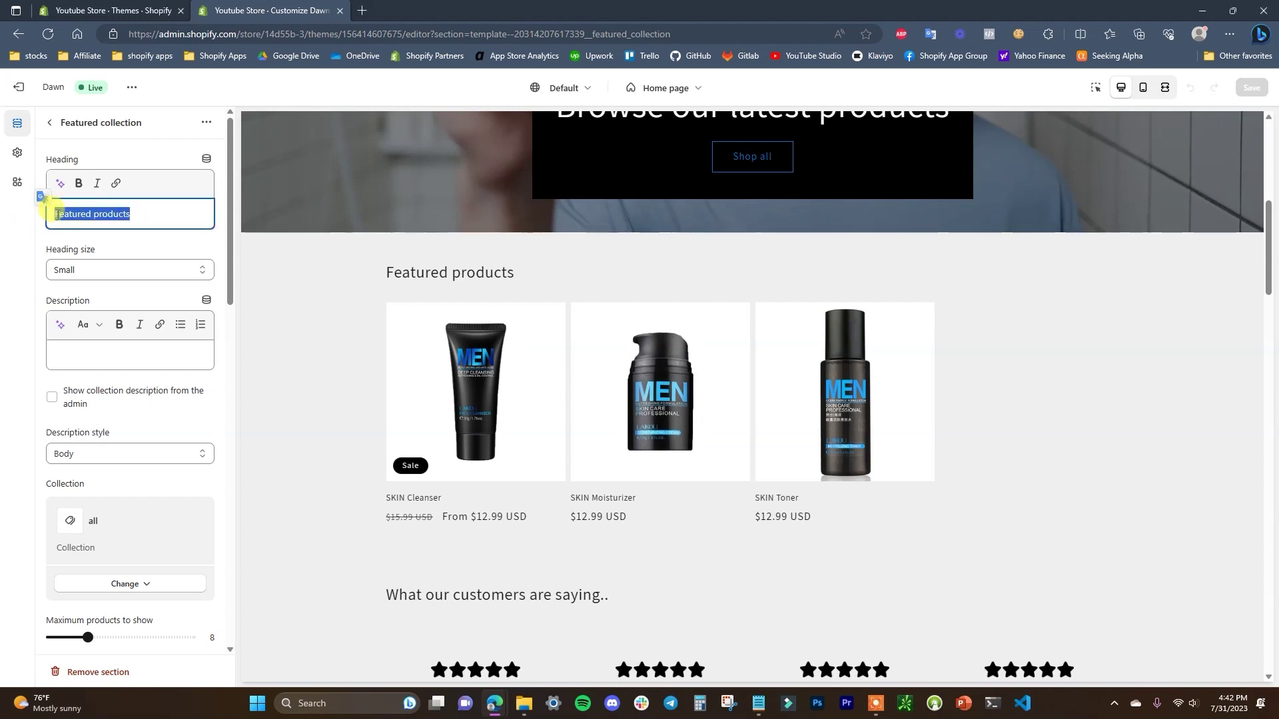
pyautogui.write("Our collection of men's facial care products")
# - Assign the Skin Care collection to the Featured collection section and set its number of desktop columns to 3
pyautogui.scroll(-4, 146, 406)
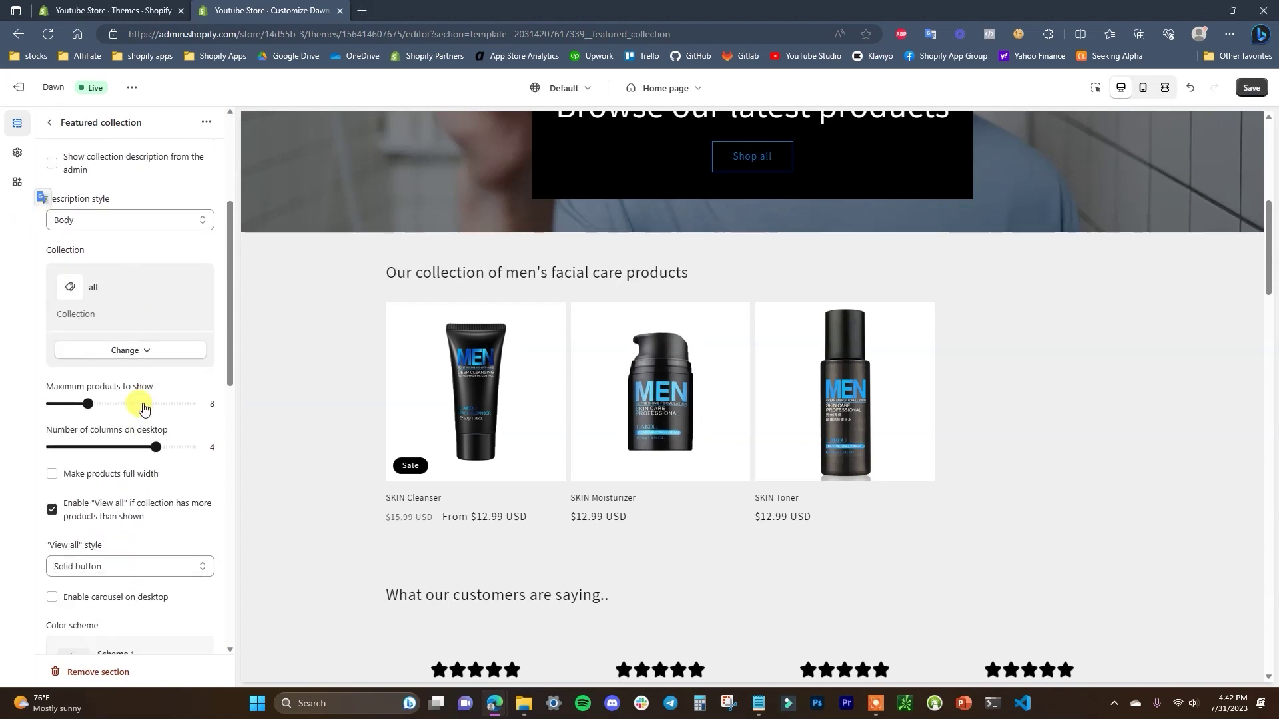
pyautogui.click(145, 348)
pyautogui.click(145, 376)
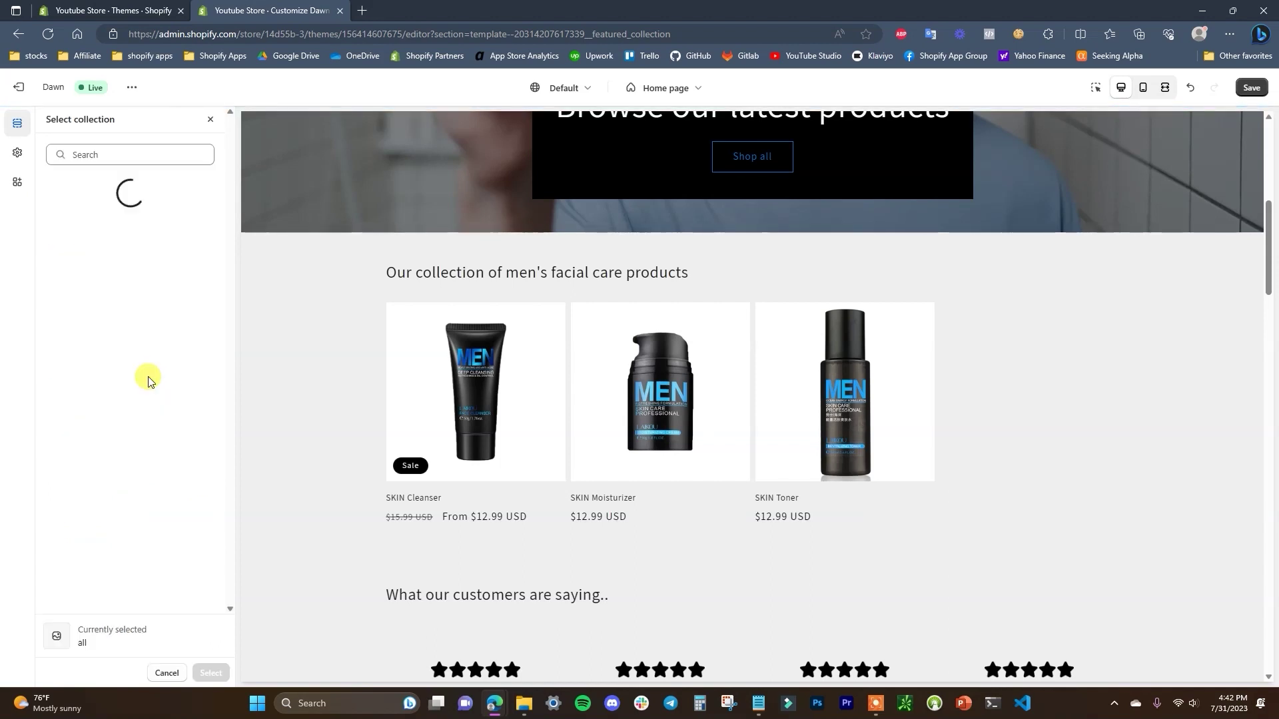
pyautogui.click(104, 270)
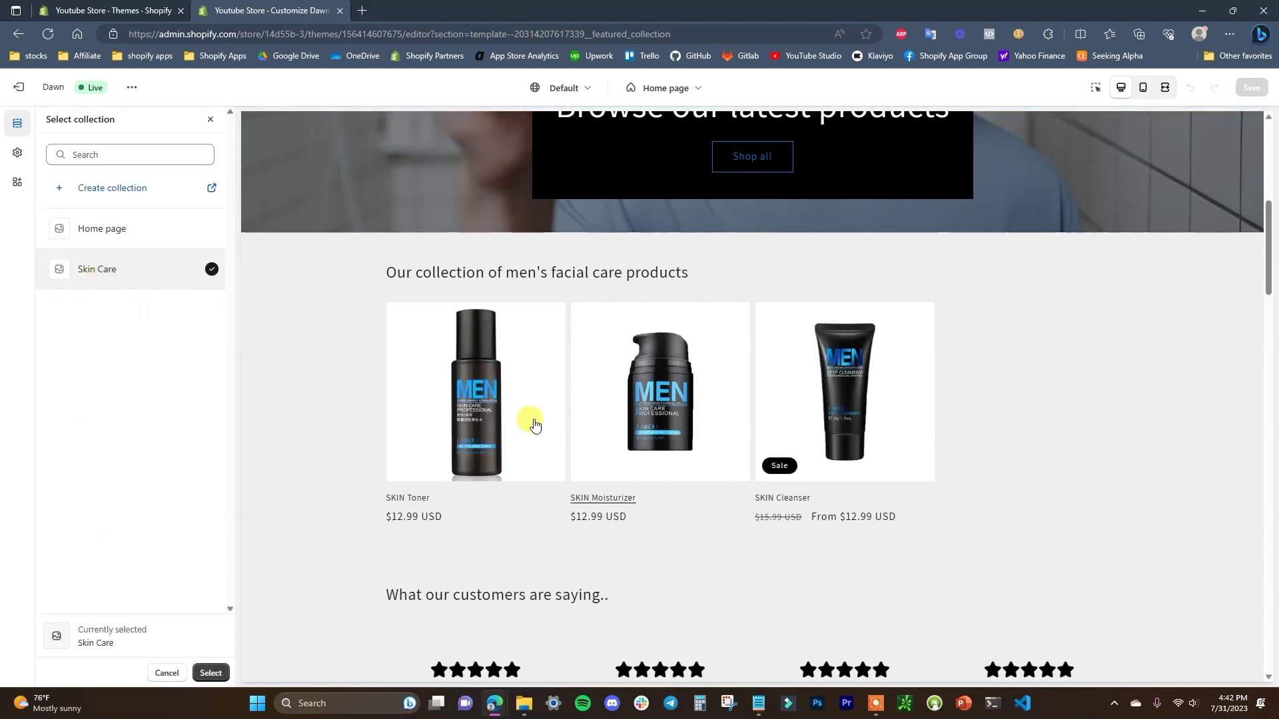
pyautogui.click(206, 674)
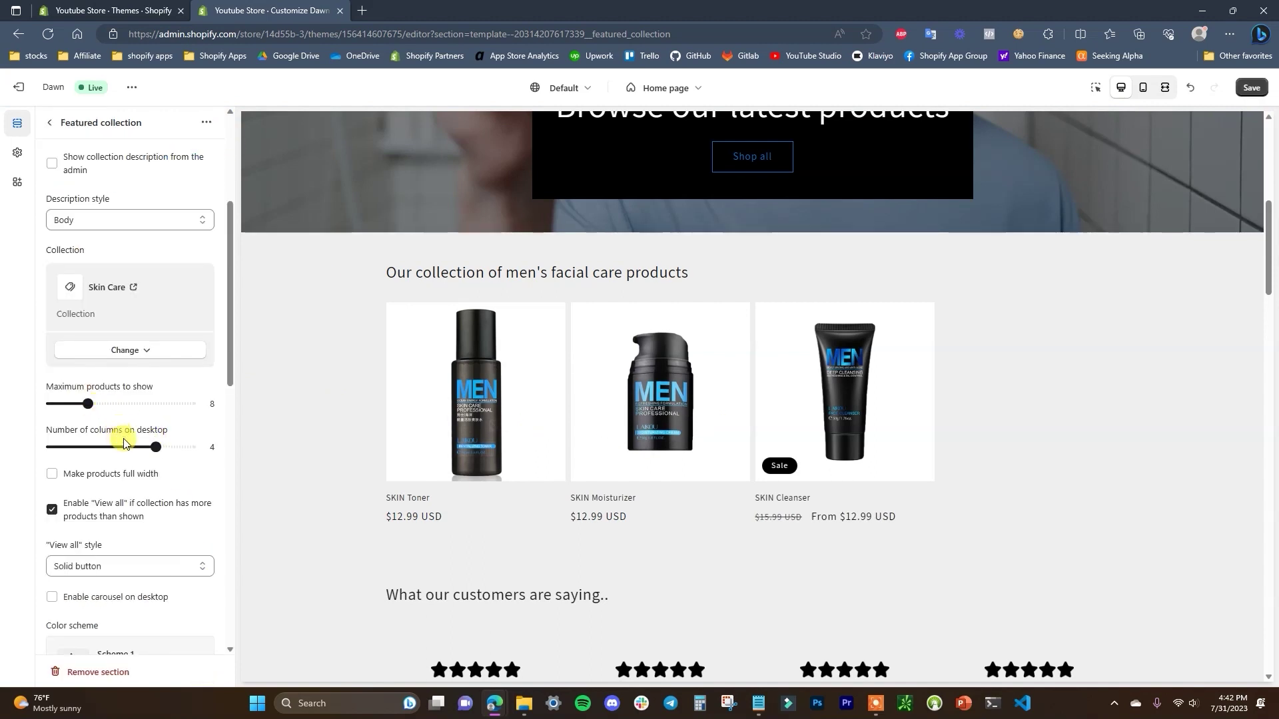
pyautogui.click(135, 442)
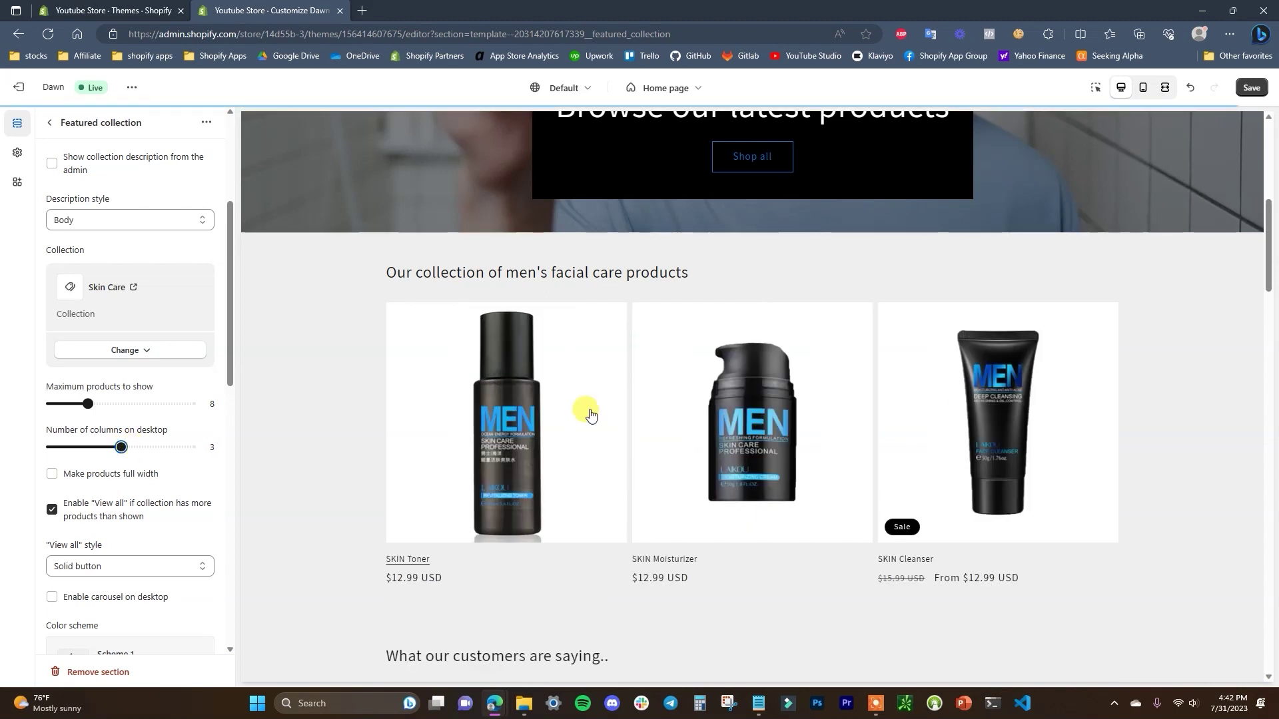
# - Try color Scheme 2 on the Featured collection section and restore Scheme 1
pyautogui.scroll(-3, 196, 444)
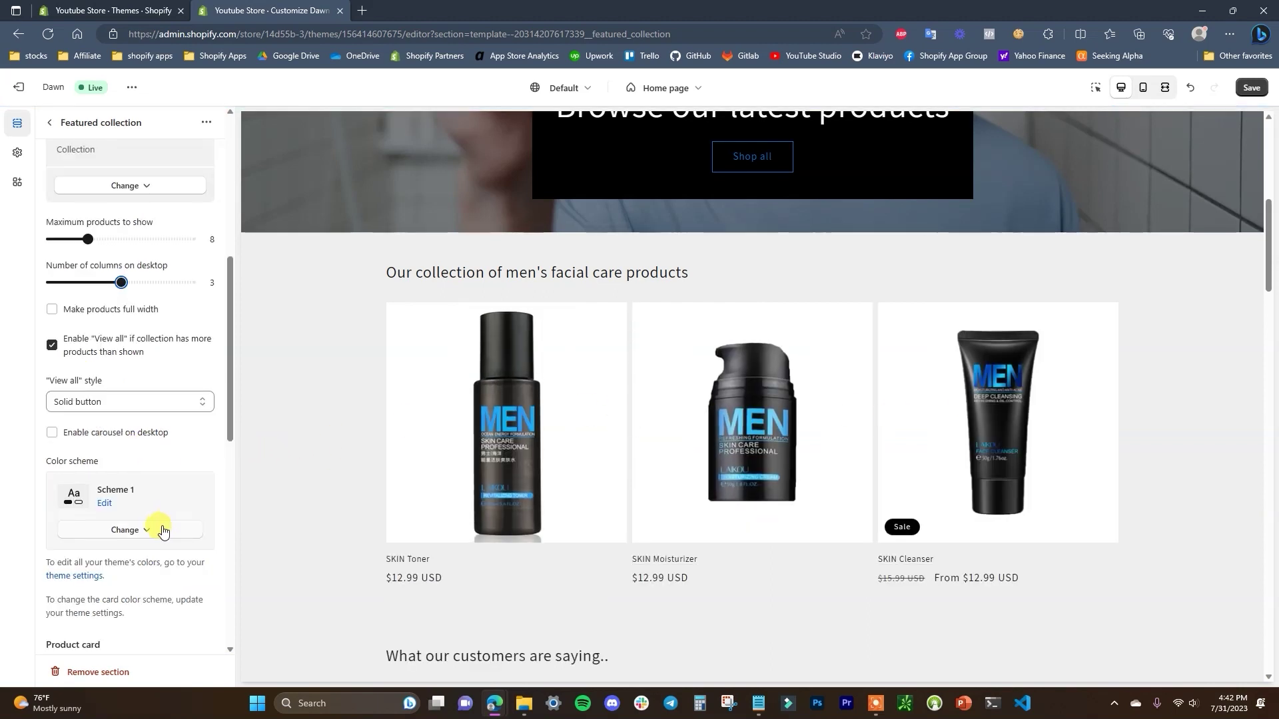
pyautogui.click(153, 528)
pyautogui.click(138, 406)
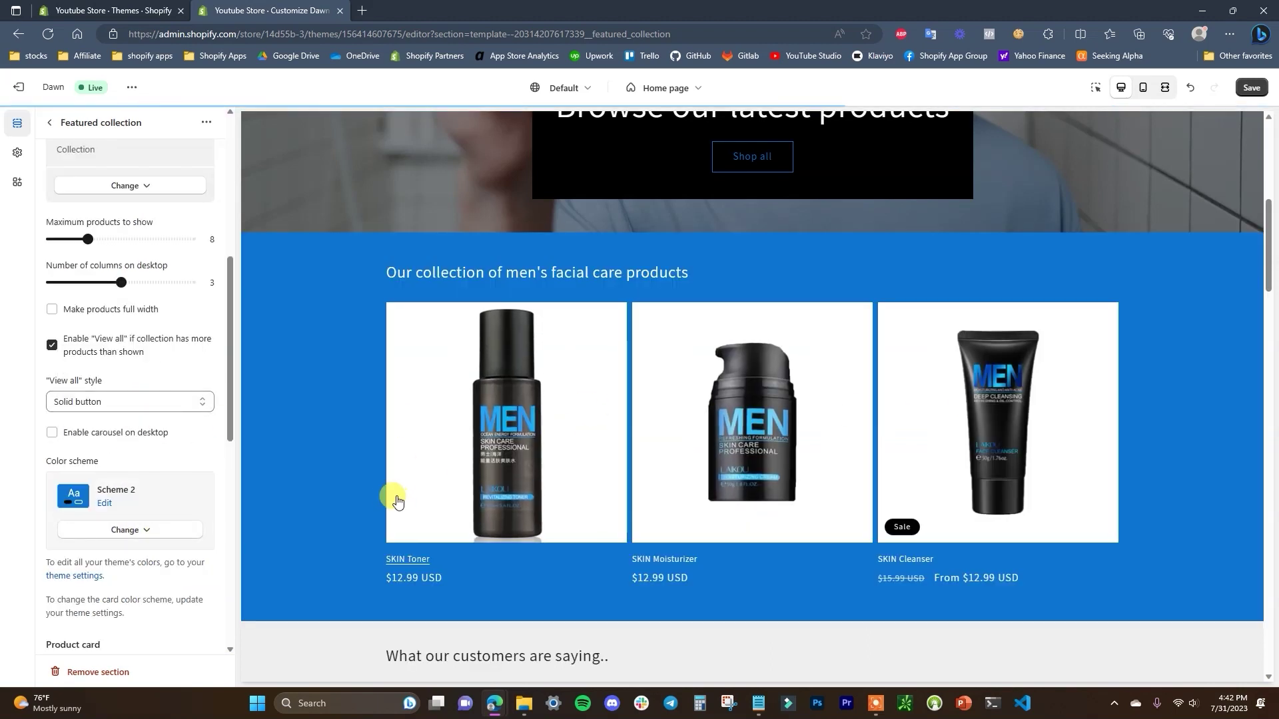
pyautogui.click(153, 529)
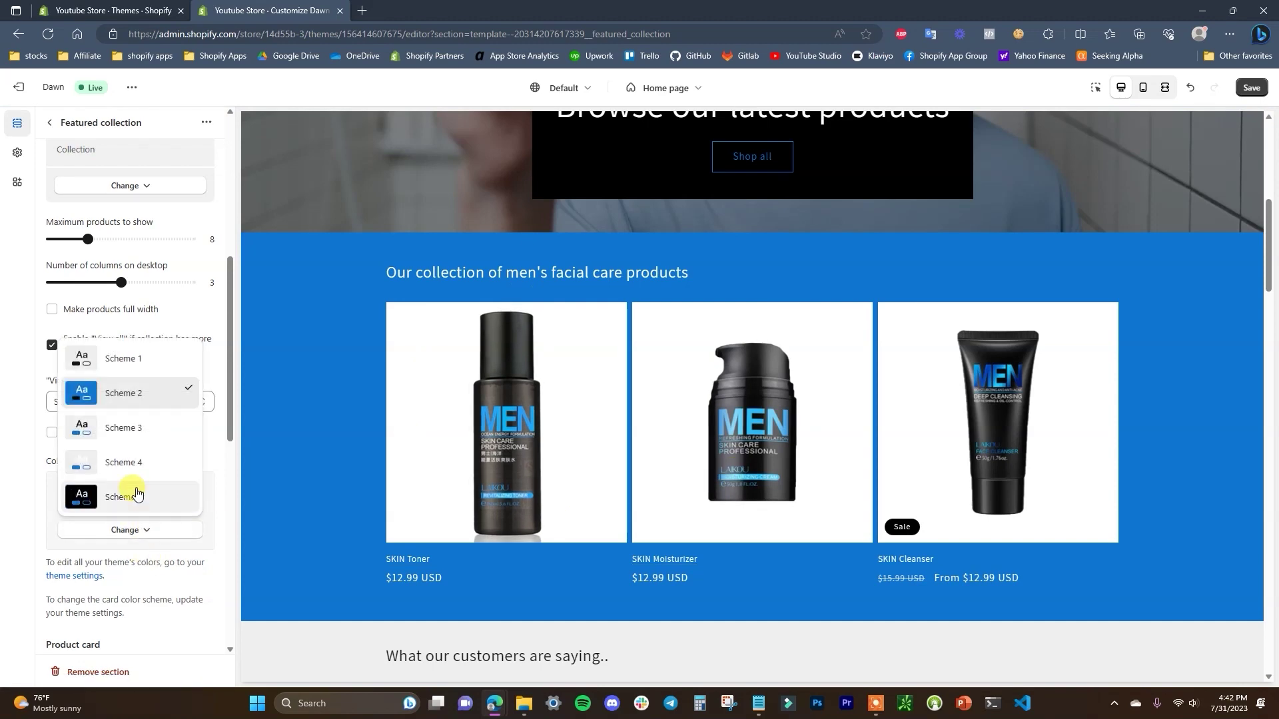
pyautogui.click(139, 364)
# - Review the remaining Featured collection settings, save the theme changes and return to the home page section list
pyautogui.scroll(-4, 514, 445)
pyautogui.scroll(2, 650, 449)
pyautogui.scroll(-4, 650, 460)
pyautogui.click(1252, 88)
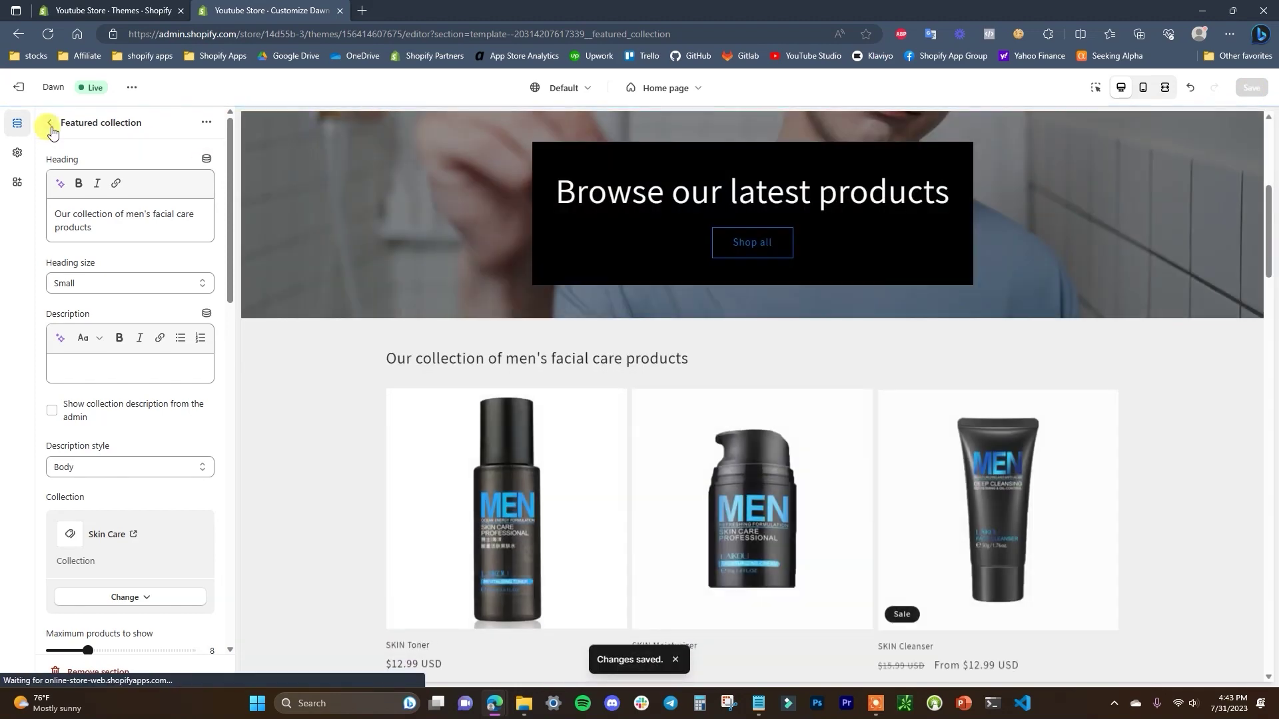
pyautogui.click(50, 124)
# - Add a Featured product section below the video on the home page and assign the SKIN Cleanser product to it
pyautogui.scroll(-4, 691, 433)
pyautogui.scroll(-7, 170, 476)
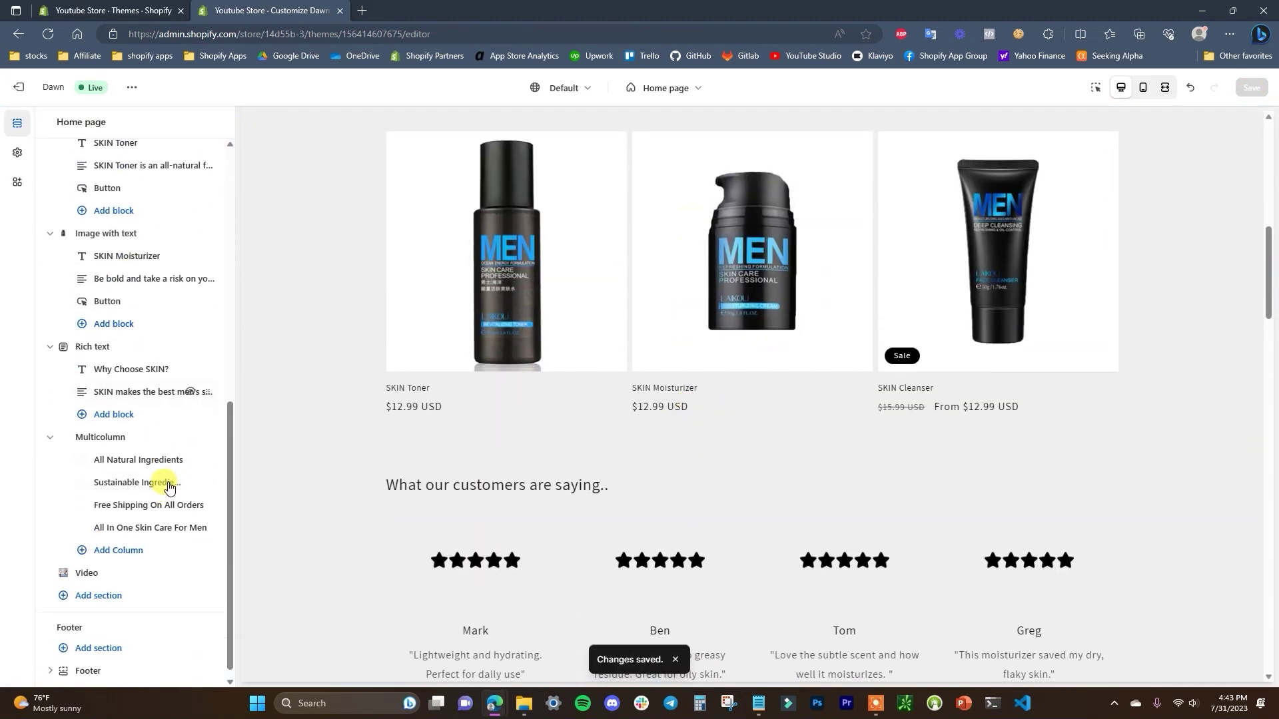
pyautogui.click(114, 587)
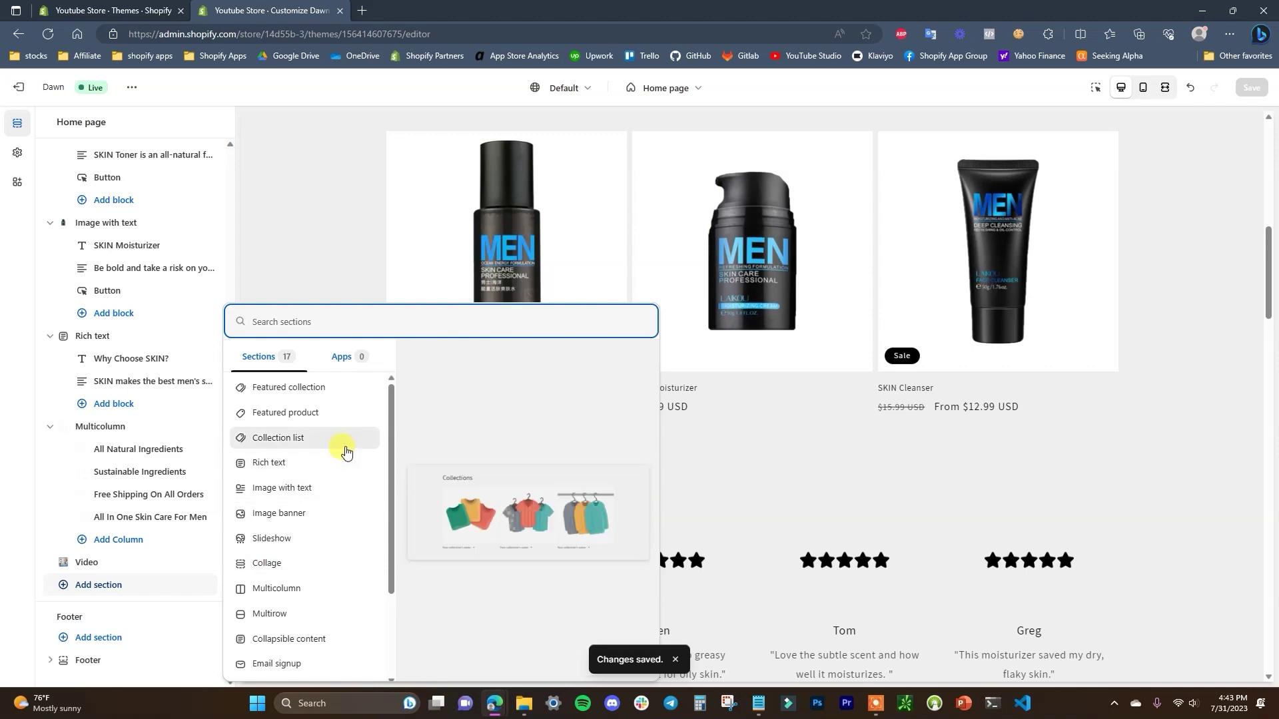
pyautogui.click(320, 416)
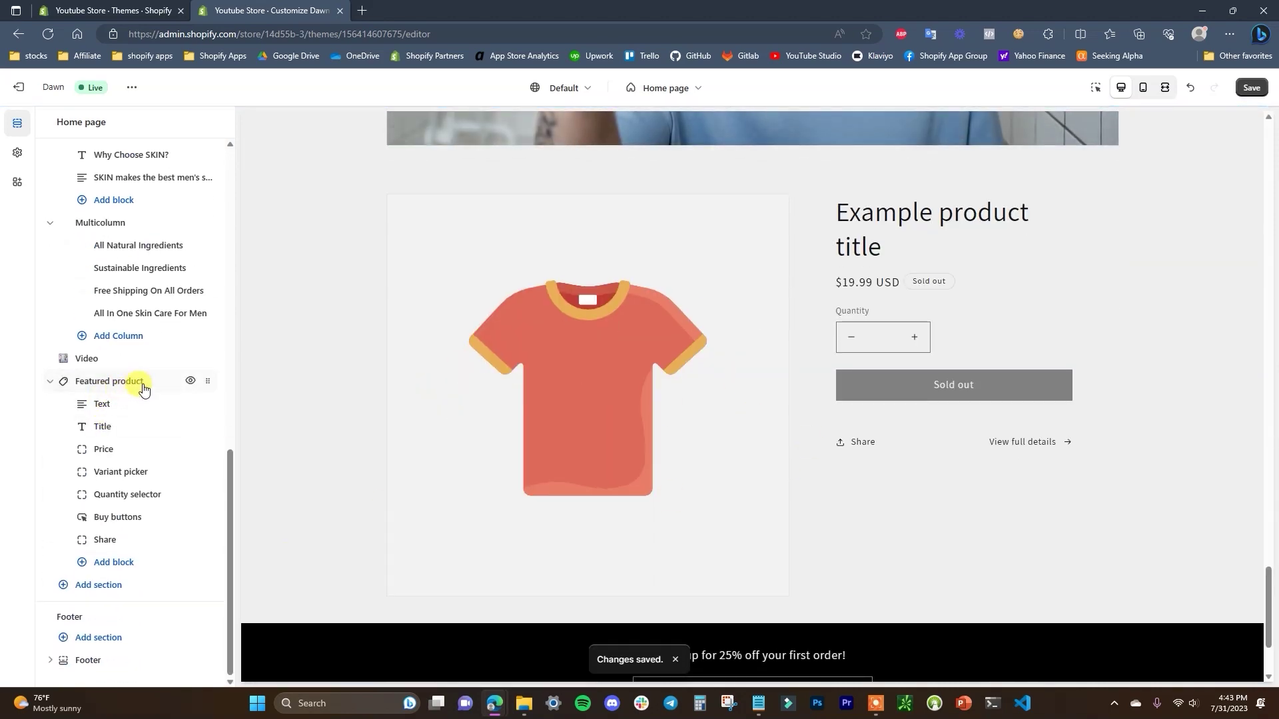
pyautogui.click(145, 388)
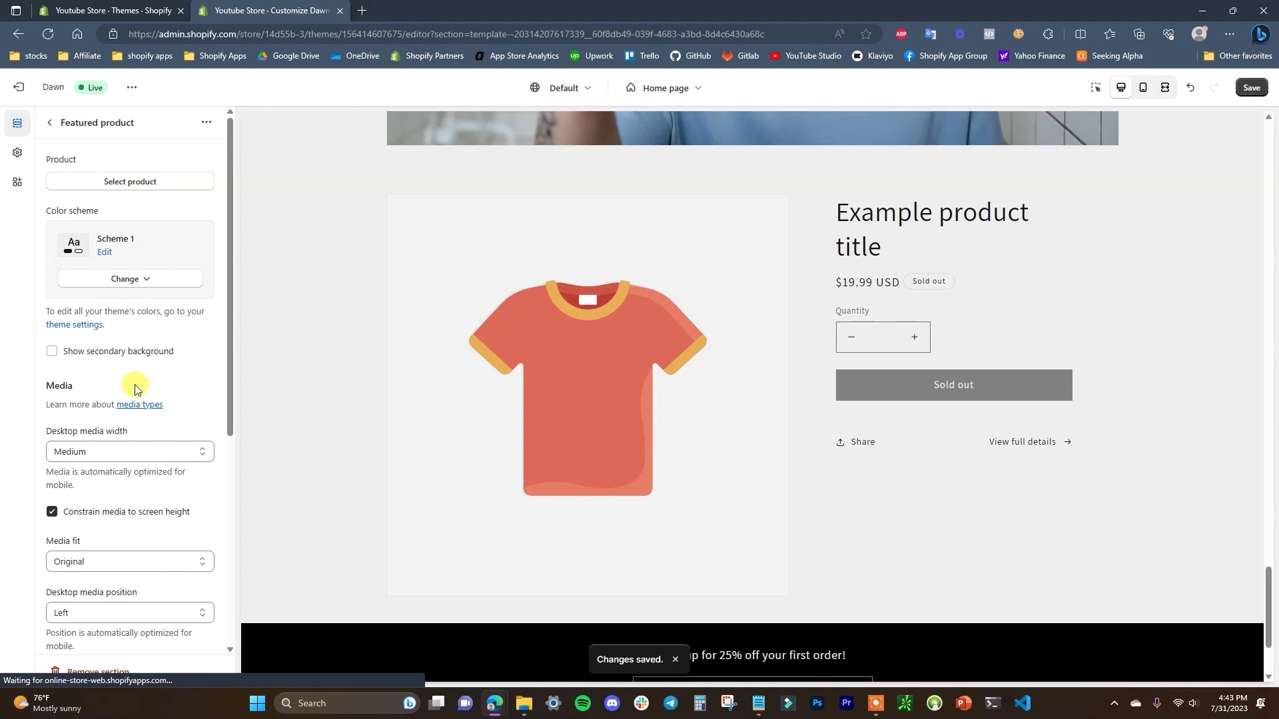
pyautogui.click(140, 186)
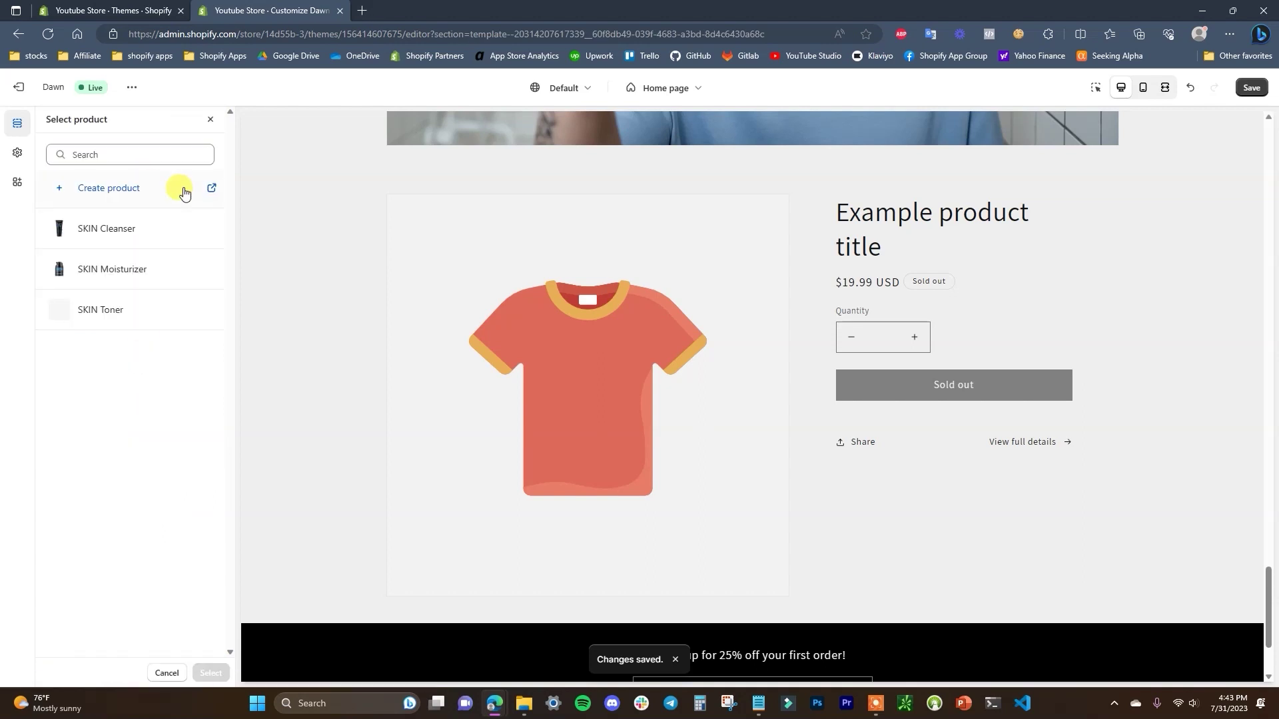
pyautogui.click(144, 239)
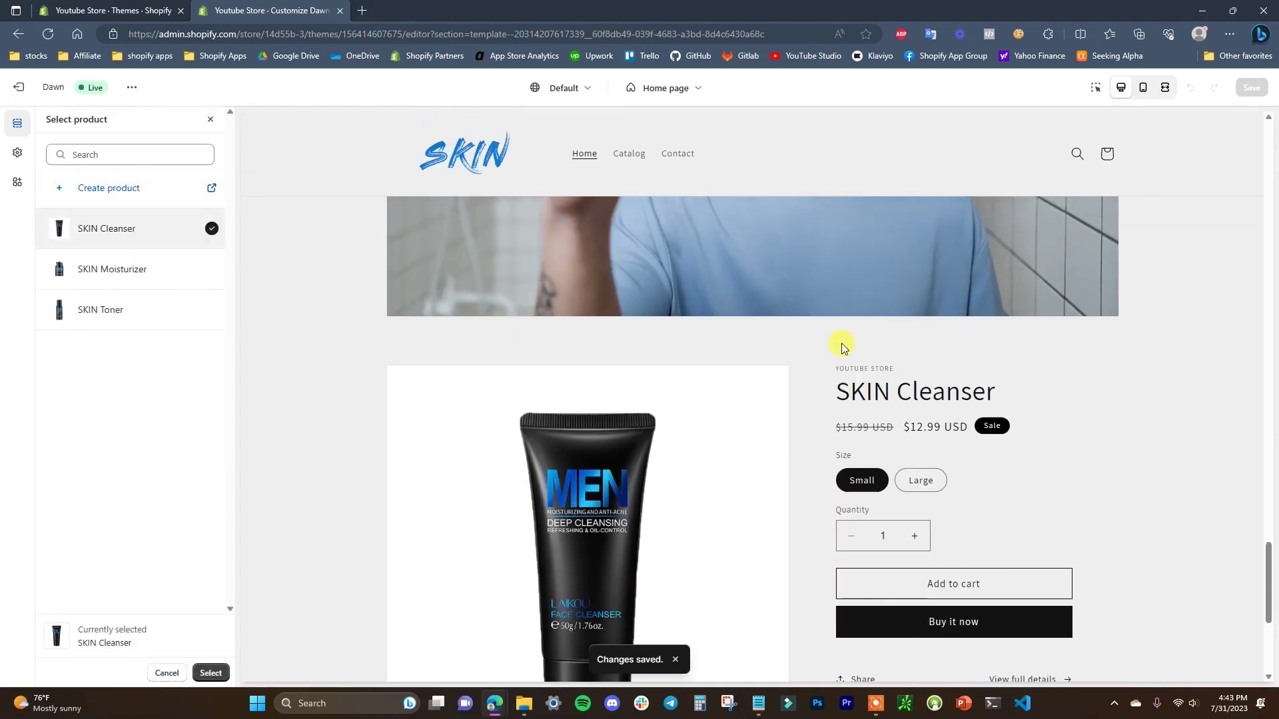
pyautogui.scroll(-1, 933, 530)
pyautogui.scroll(-1, 933, 530)
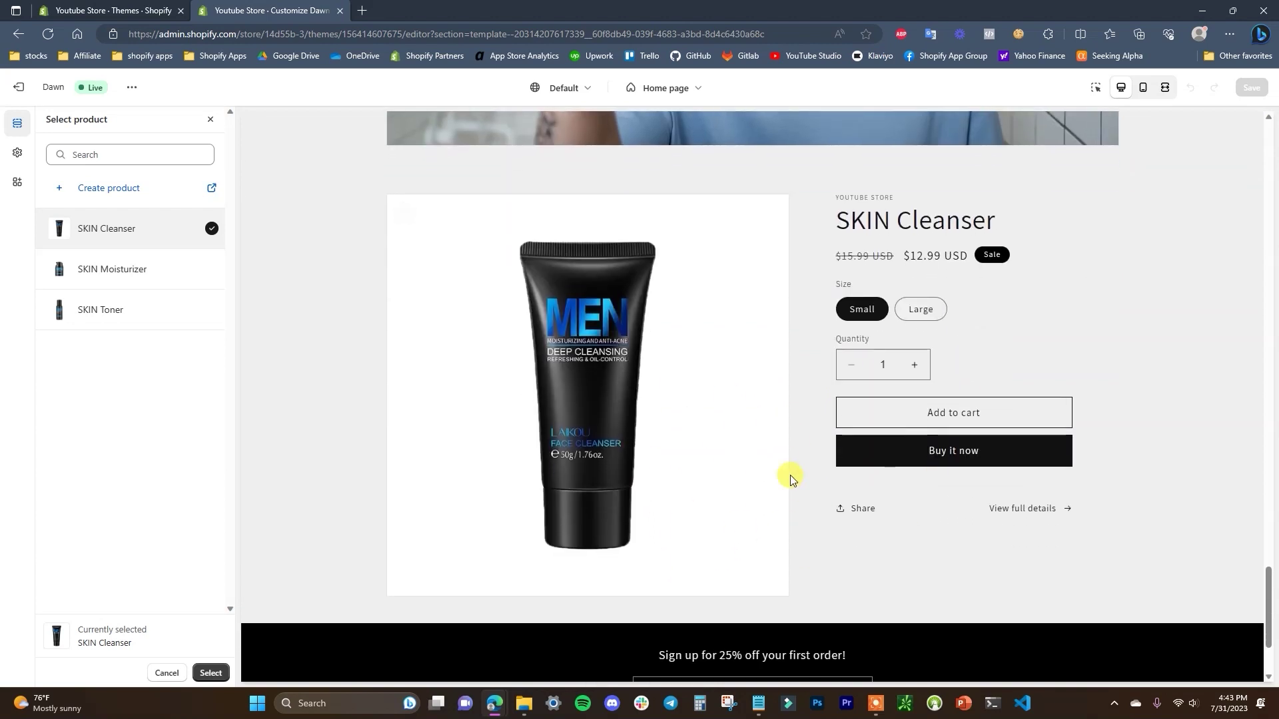
# - Remove the Featured product section from the home page
pyautogui.click(207, 124)
pyautogui.scroll(-2, 158, 417)
pyautogui.scroll(-3, 158, 418)
pyautogui.click(100, 672)
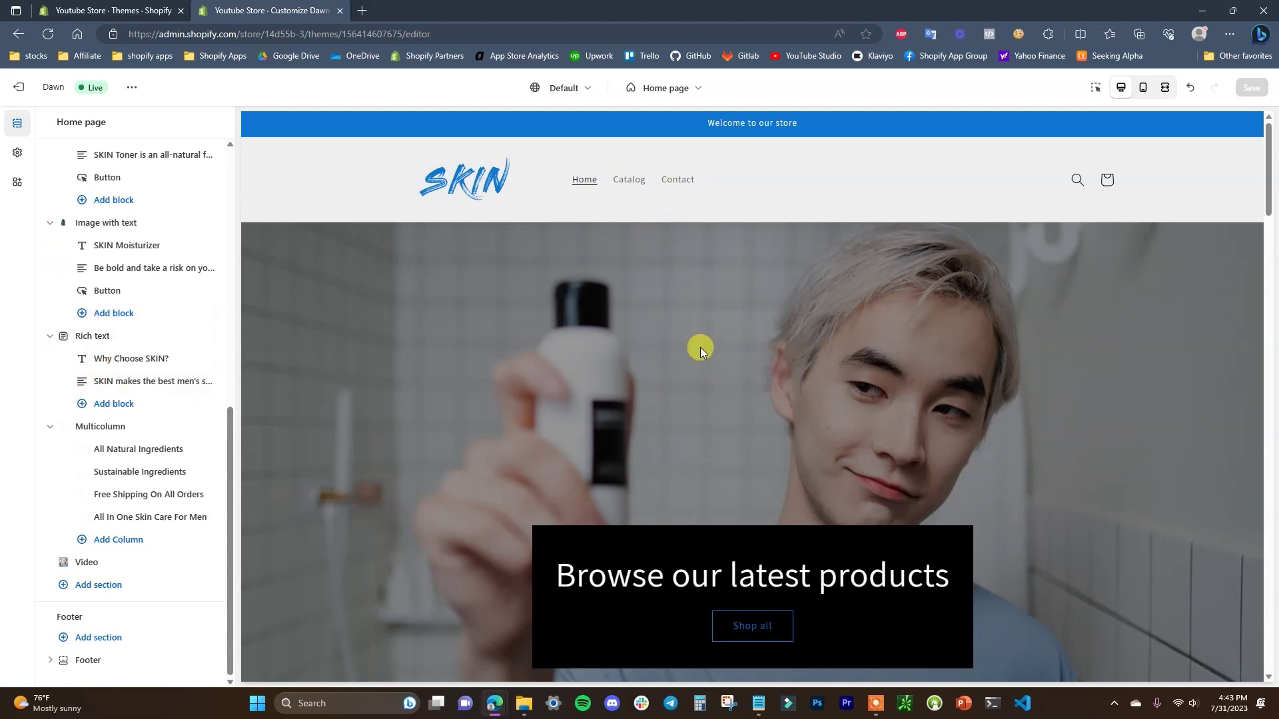
# - Switch the theme editor from the home page to the Default product template
pyautogui.click(696, 90)
pyautogui.click(719, 178)
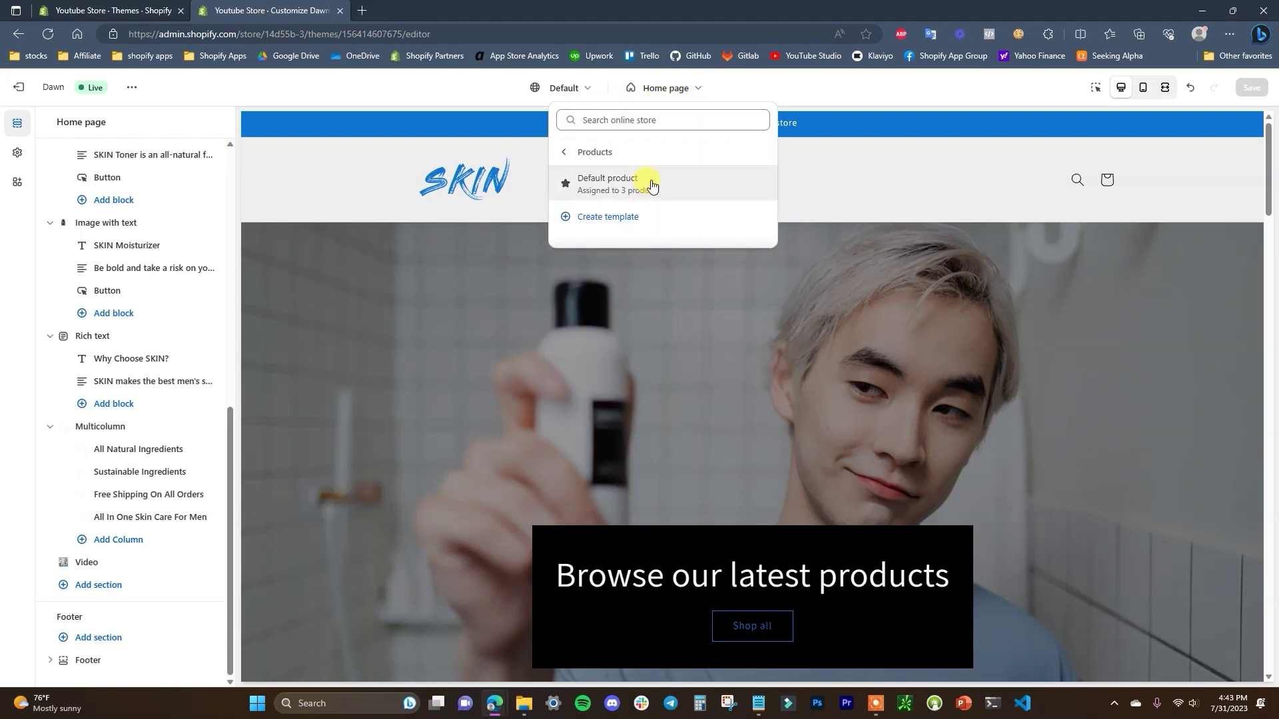
pyautogui.click(668, 185)
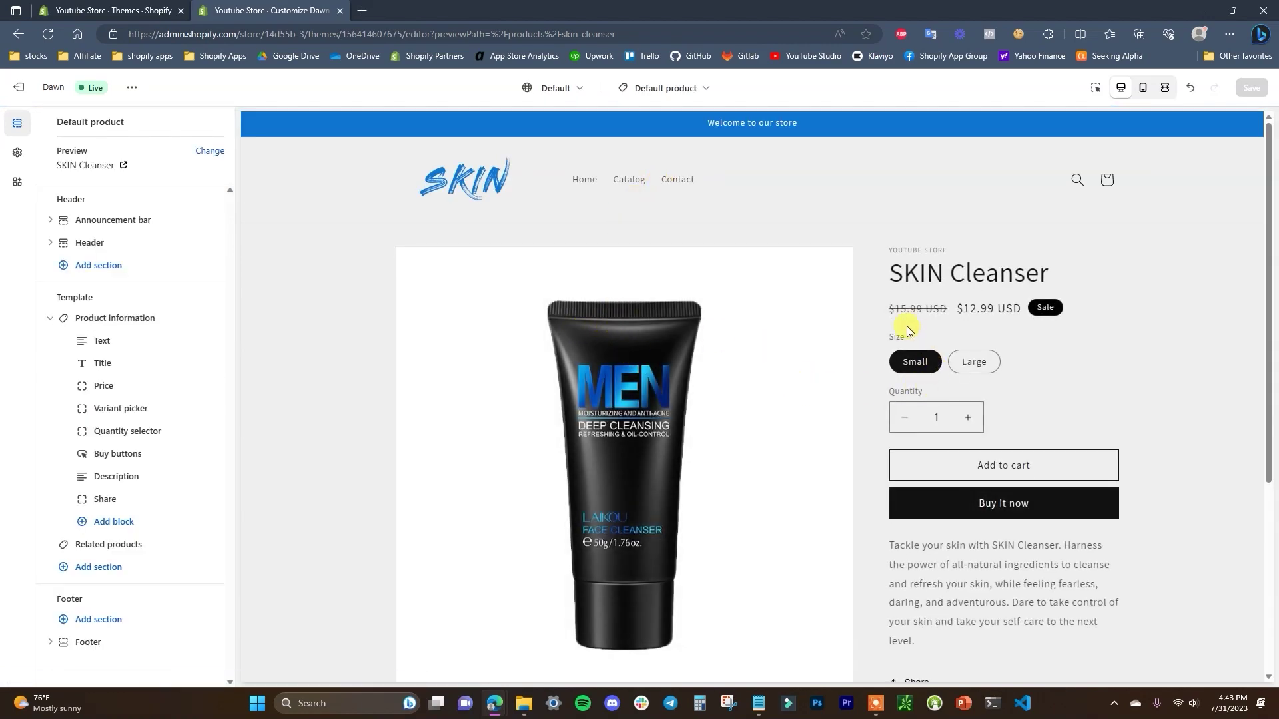
# - Examine the SKIN Cleanser page preview, including its variants, purchase options, description and related products
pyautogui.scroll(-6, 900, 433)
pyautogui.scroll(6, 894, 422)
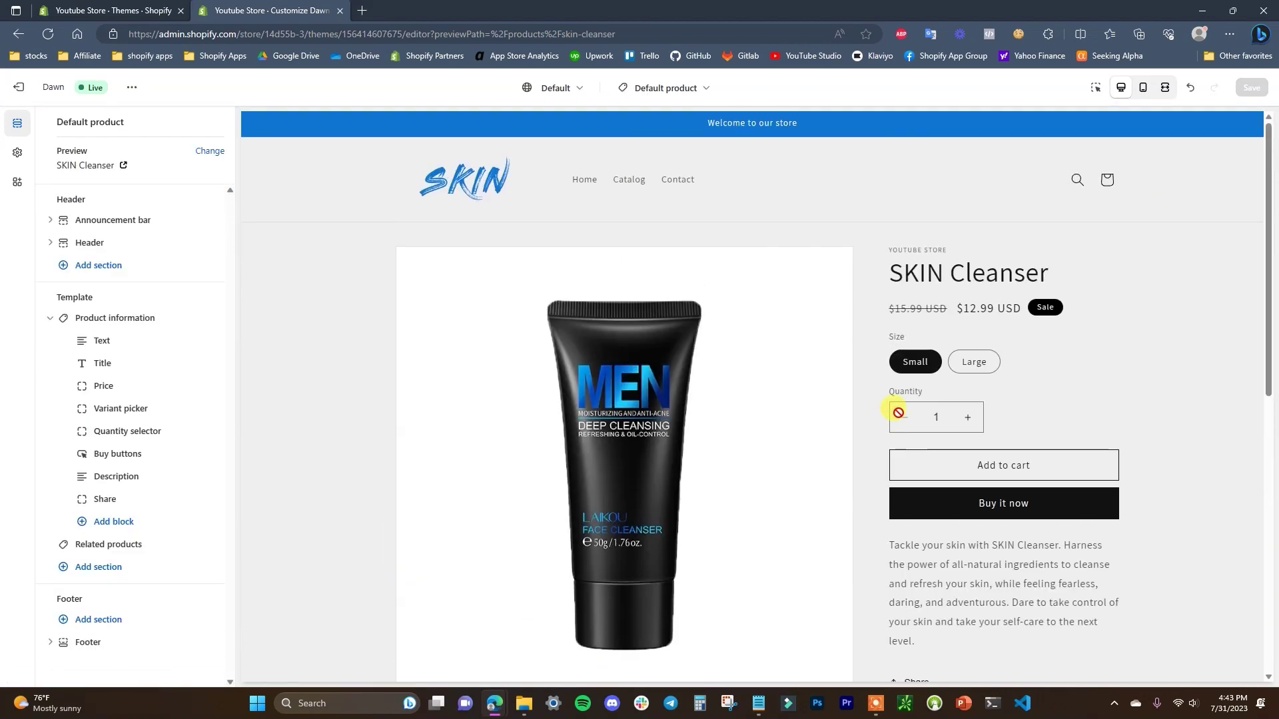
pyautogui.scroll(-2, 923, 429)
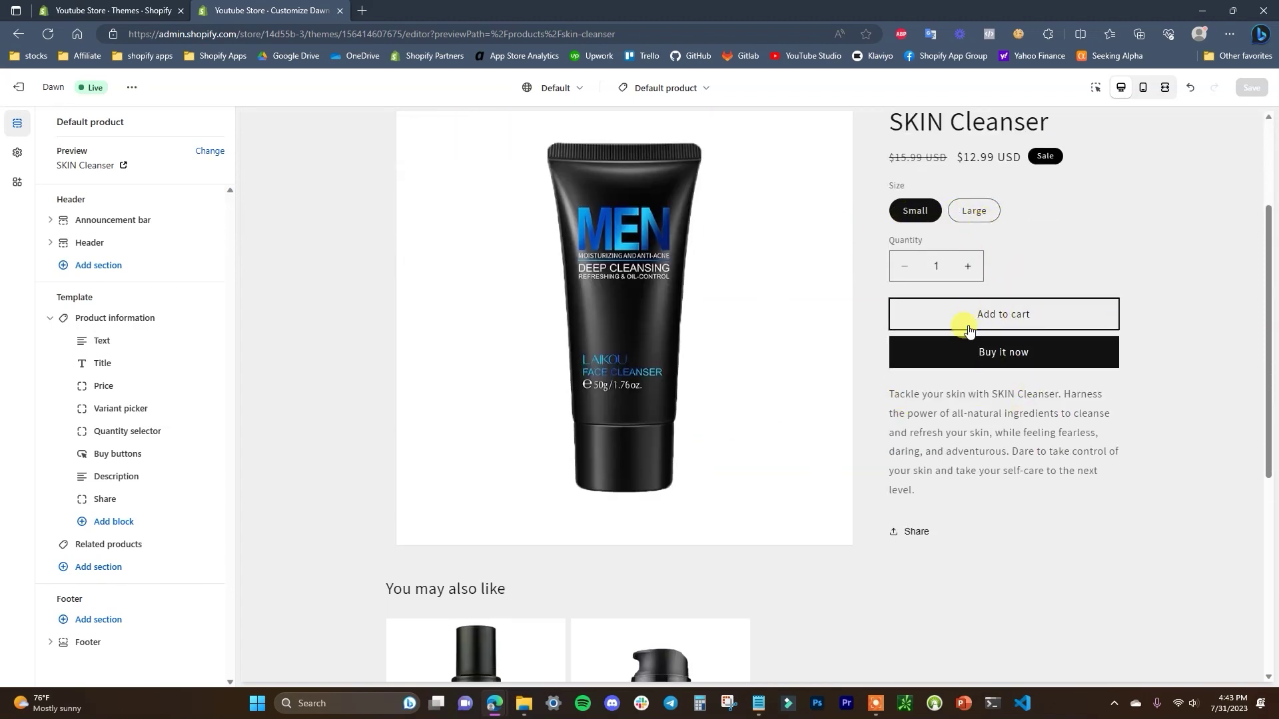
pyautogui.scroll(-5, 983, 330)
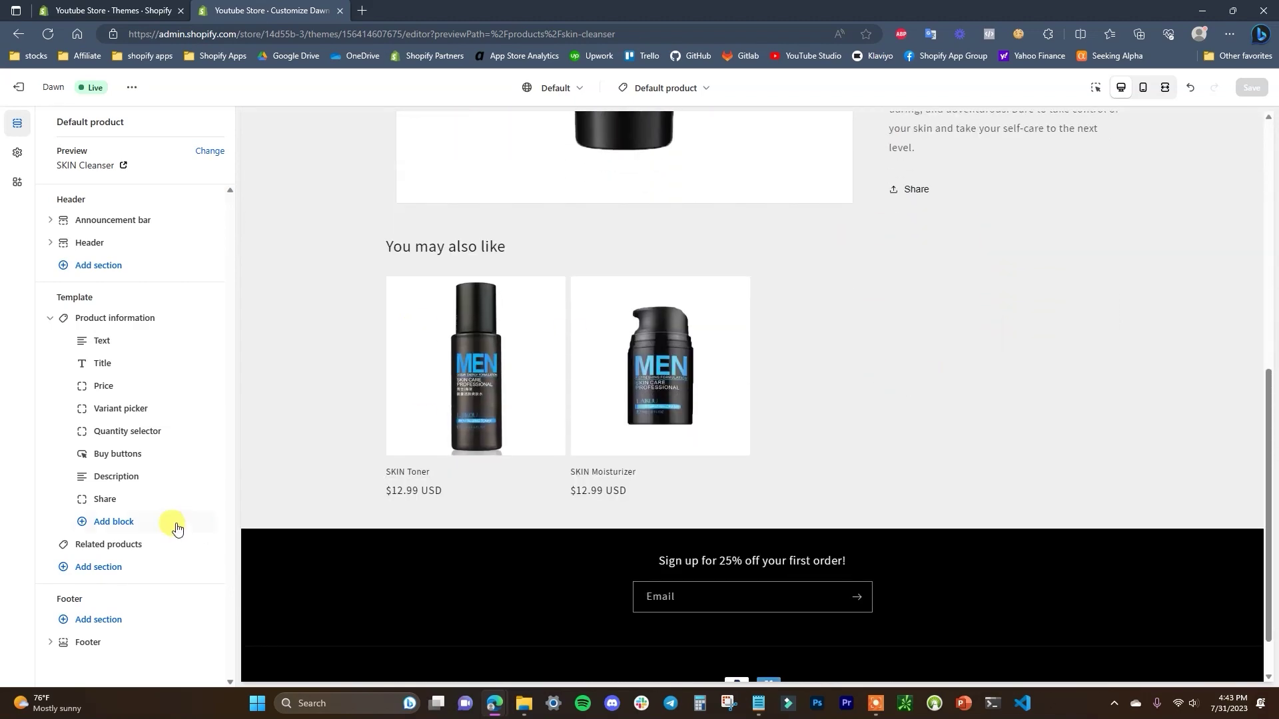
pyautogui.scroll(4, 761, 459)
pyautogui.scroll(4, 849, 469)
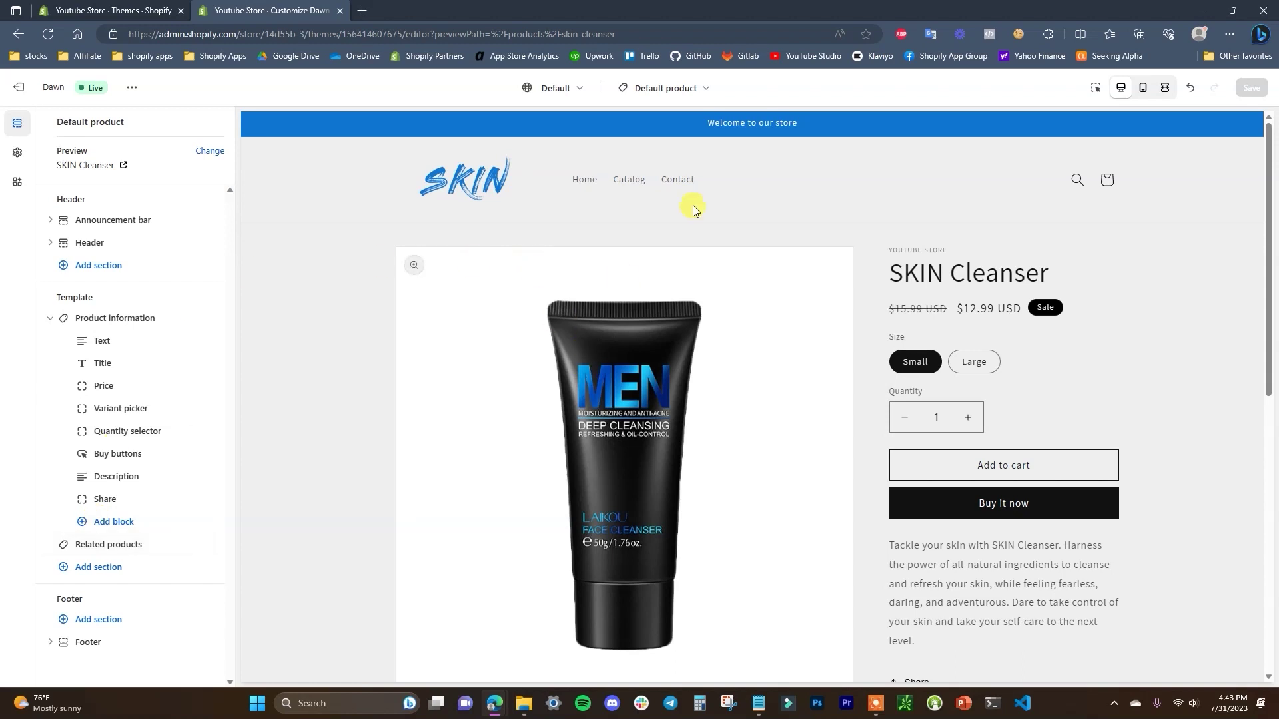
pyautogui.click(674, 88)
pyautogui.click(830, 194)
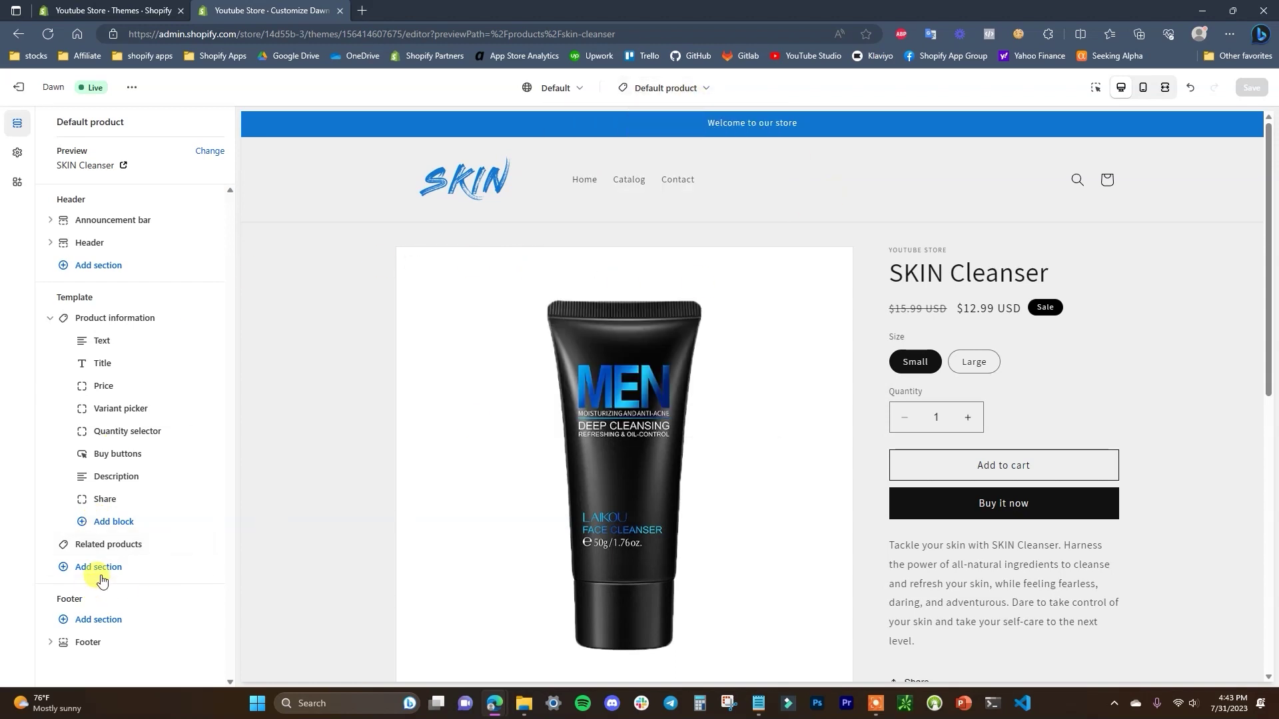
# - Browse the sections that can be added to the Default product template without adding one
pyautogui.click(99, 567)
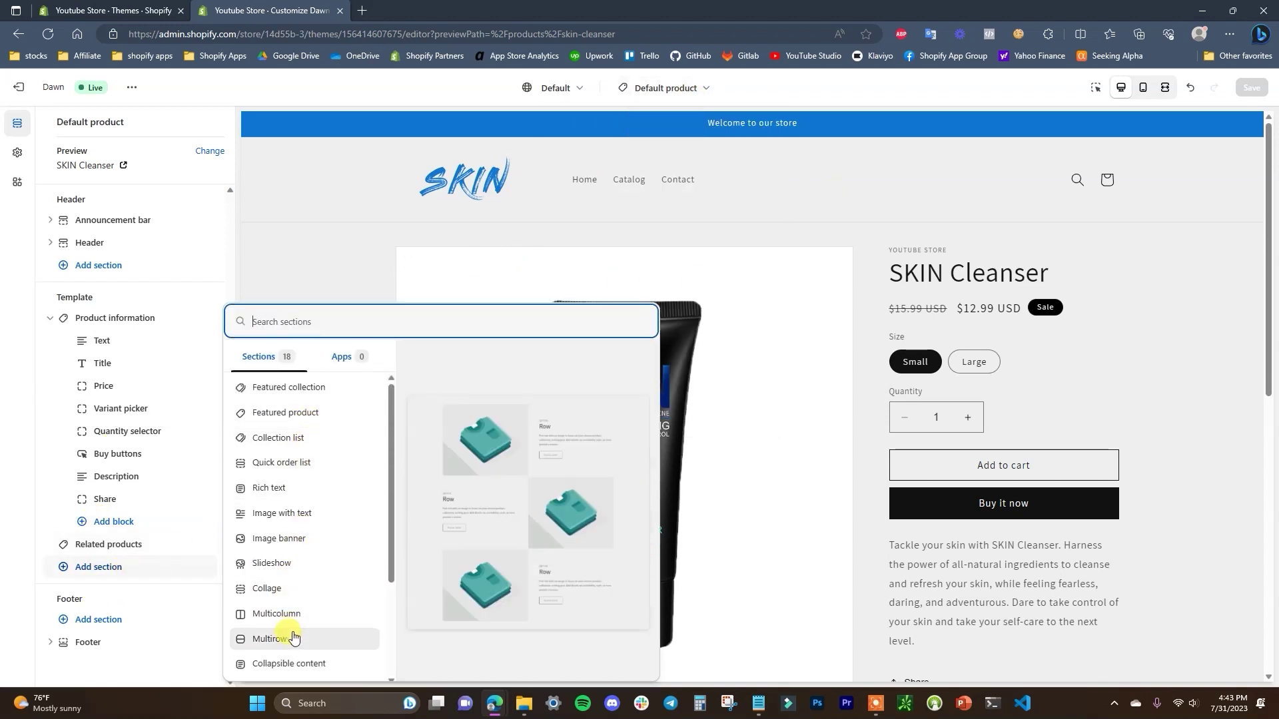
pyautogui.scroll(-3, 317, 605)
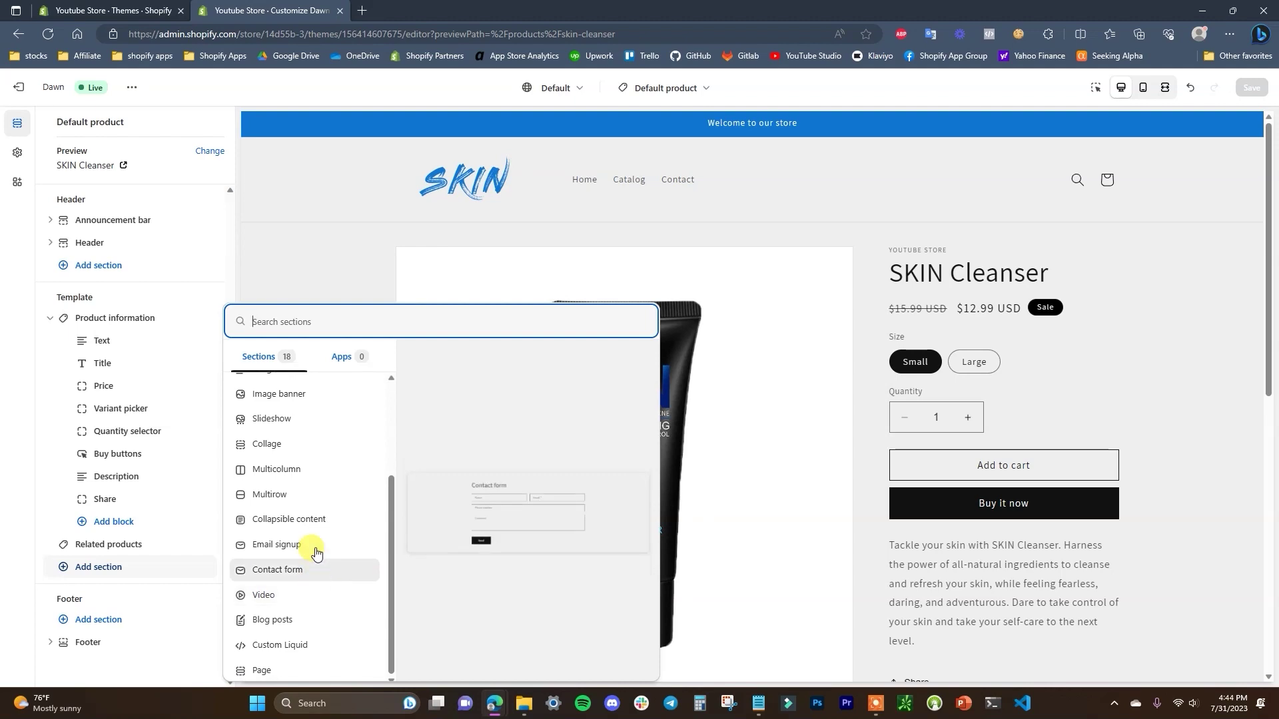
pyautogui.scroll(-10, 894, 599)
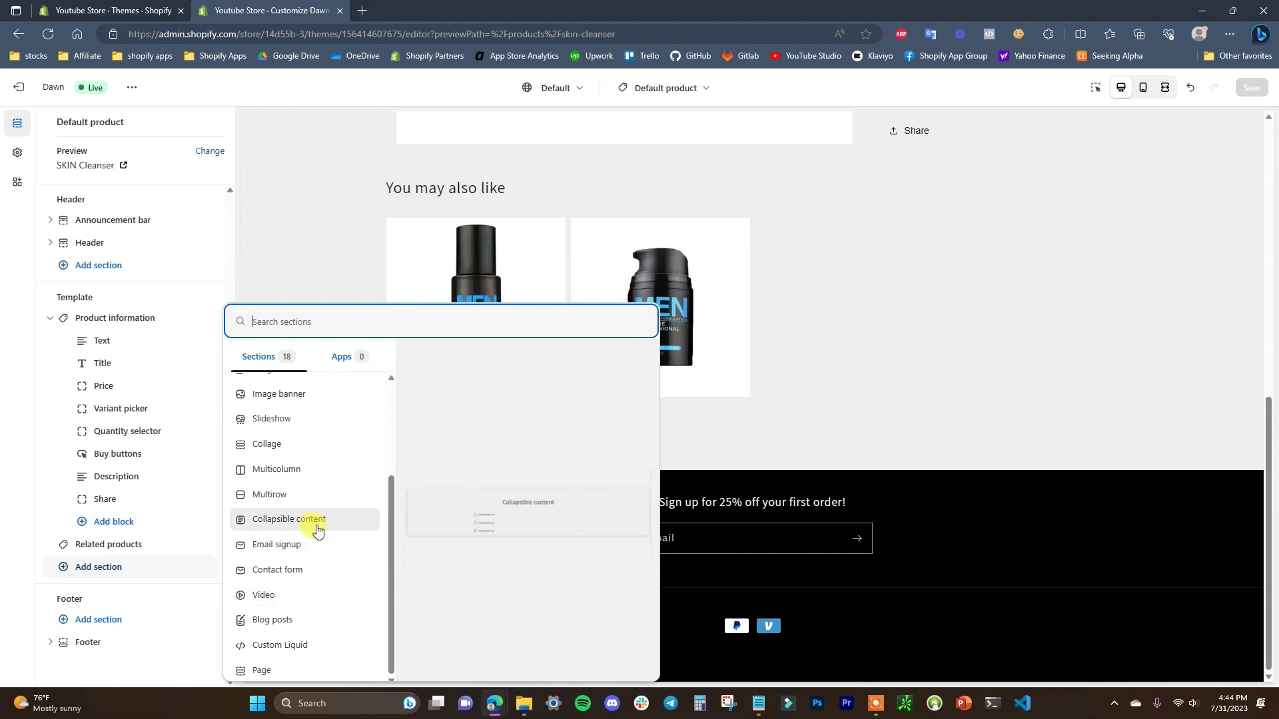
pyautogui.scroll(1, 327, 481)
pyautogui.scroll(1, 327, 481)
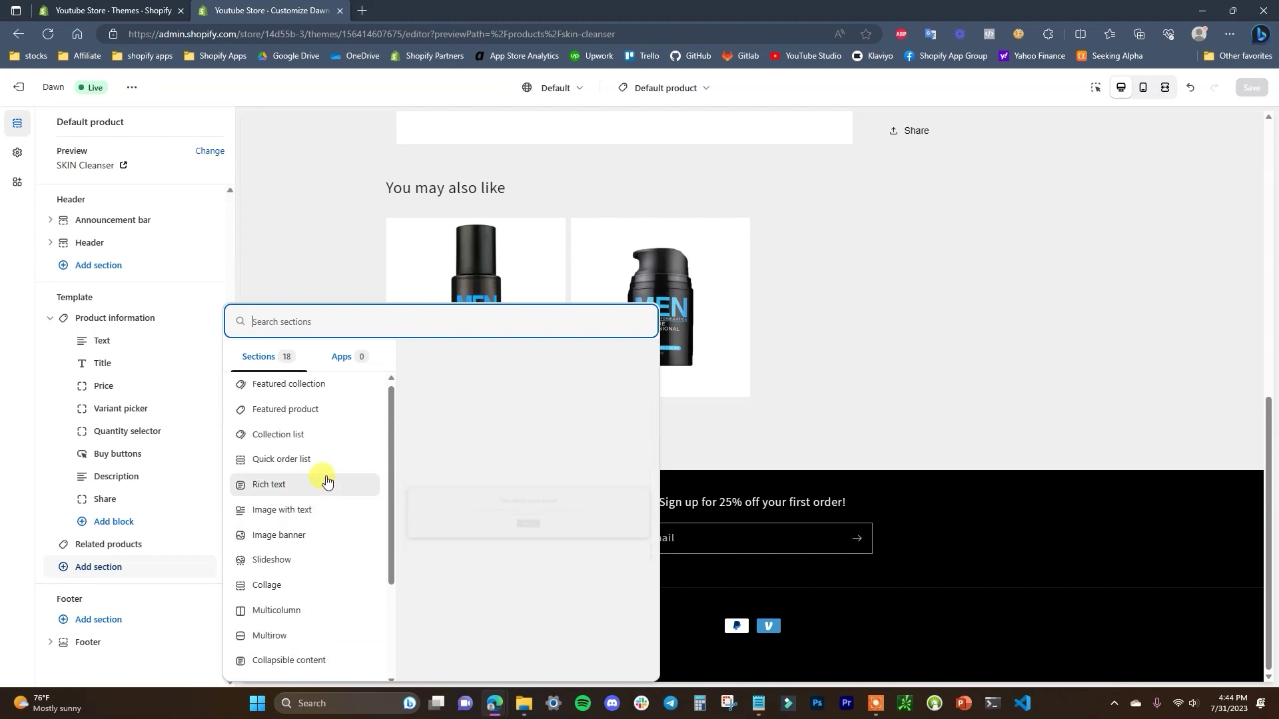
pyautogui.scroll(4, 1149, 486)
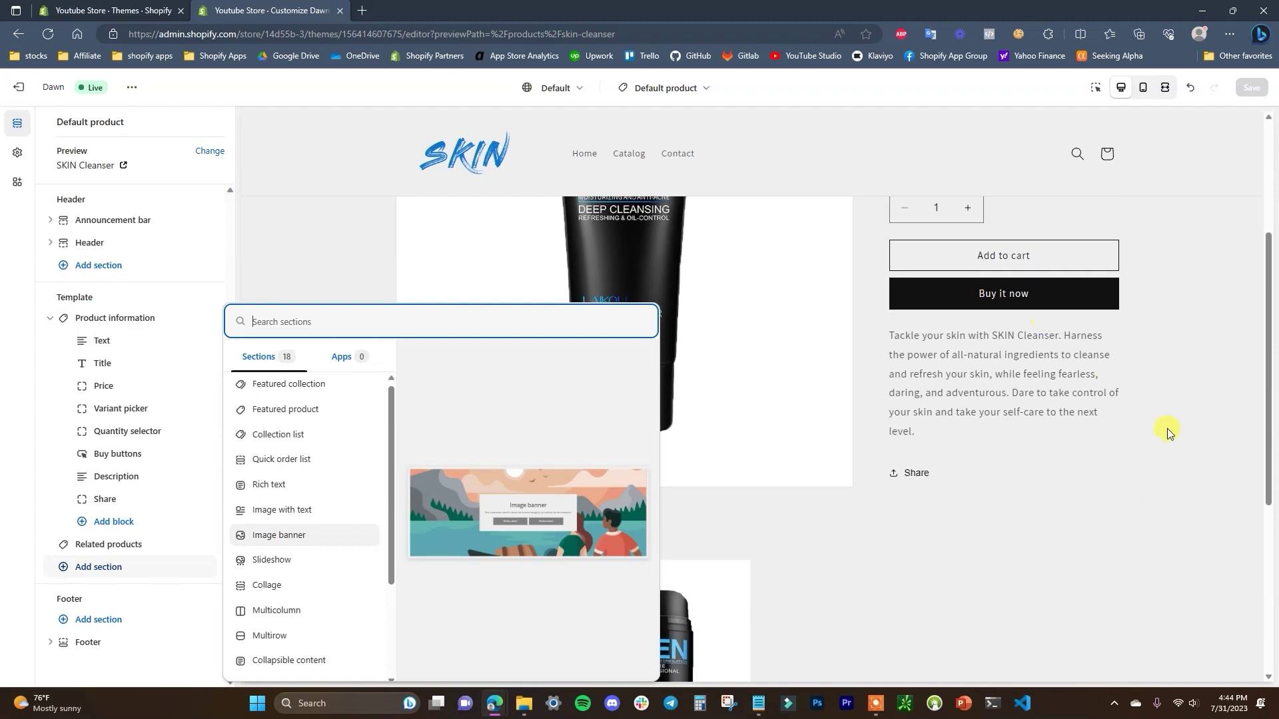
pyautogui.click(945, 492)
# - Review the product page preview from the product image and purchase options down to the related products
pyautogui.scroll(-3, 945, 499)
pyautogui.scroll(1, 866, 479)
pyautogui.scroll(1, 710, 417)
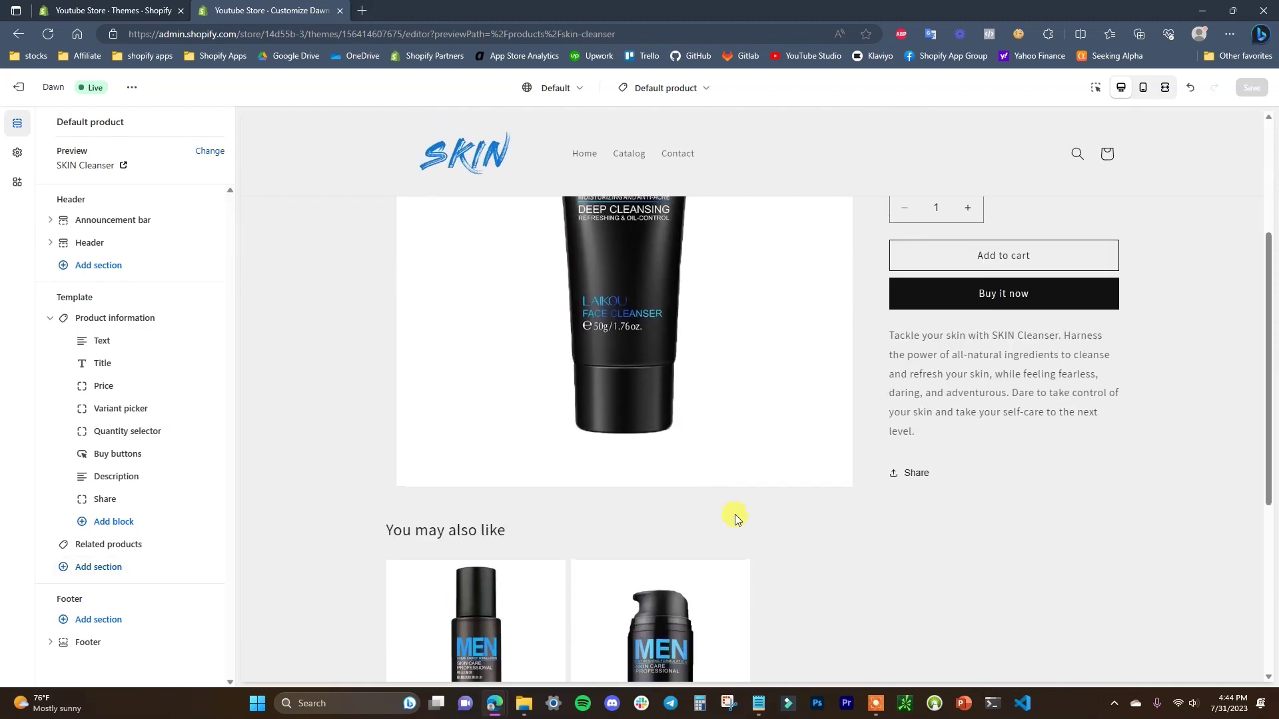
pyautogui.scroll(3, 694, 423)
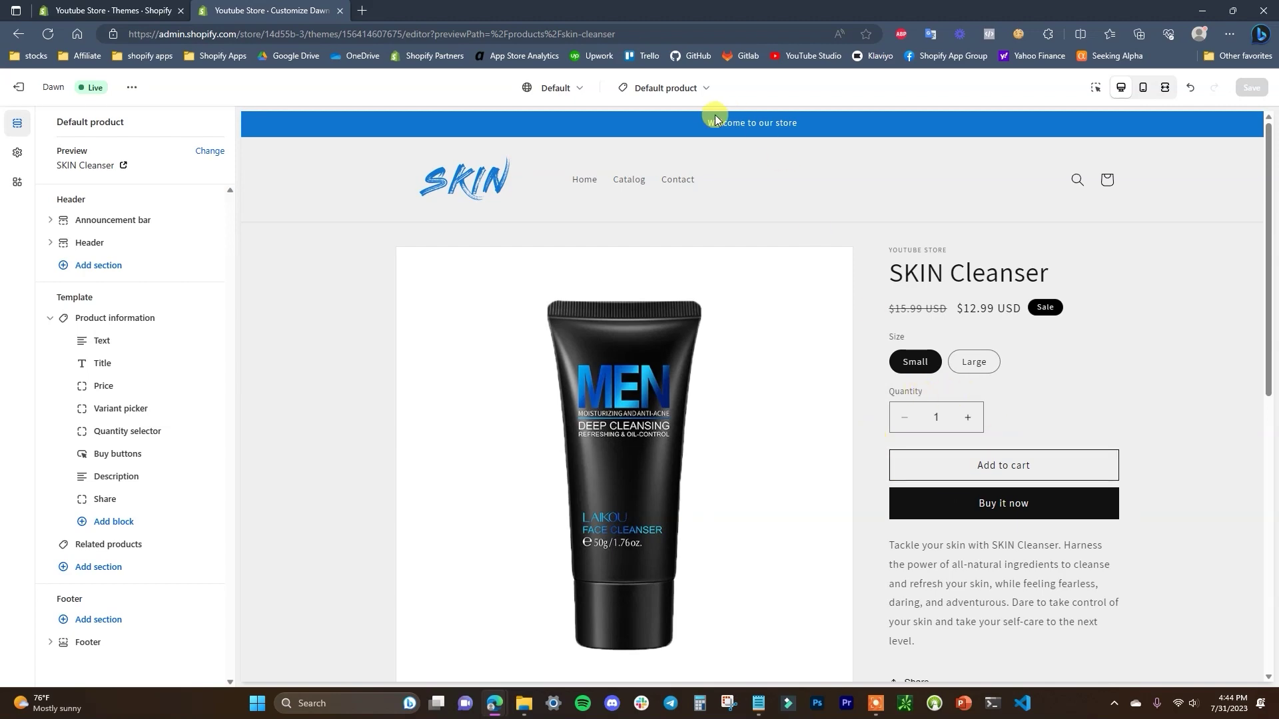
pyautogui.scroll(-4, 966, 423)
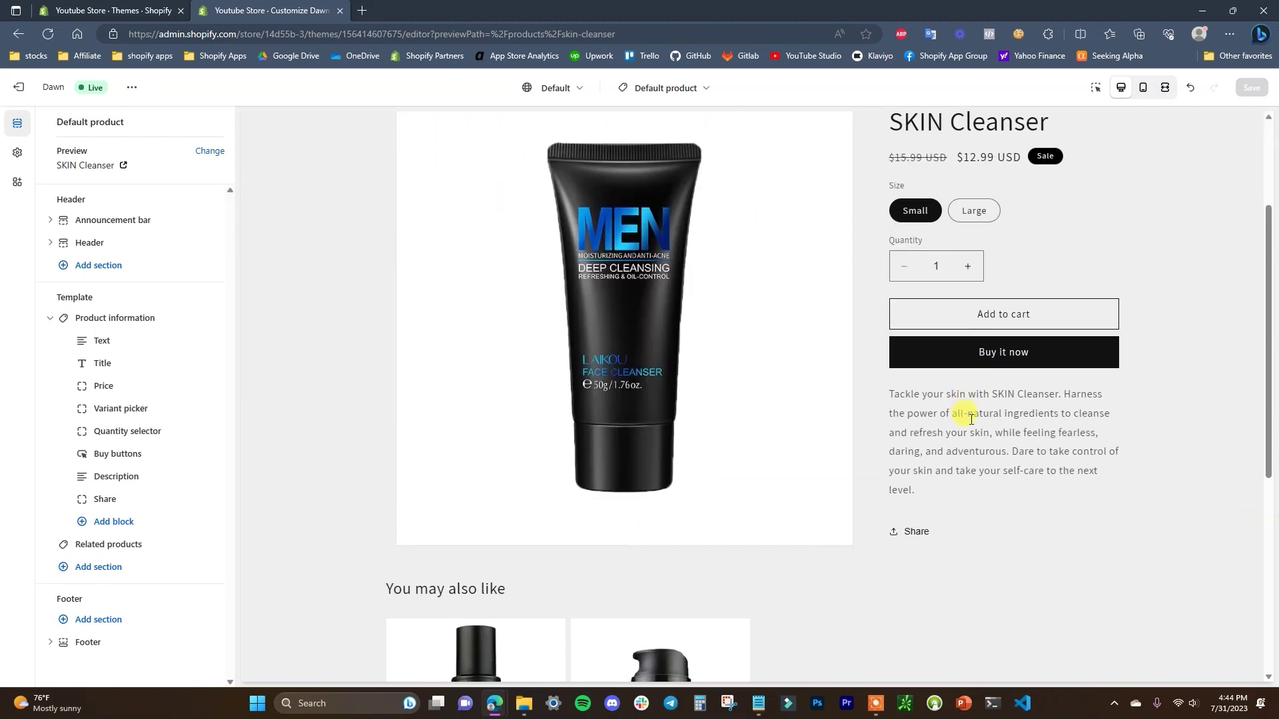
pyautogui.scroll(4, 597, 377)
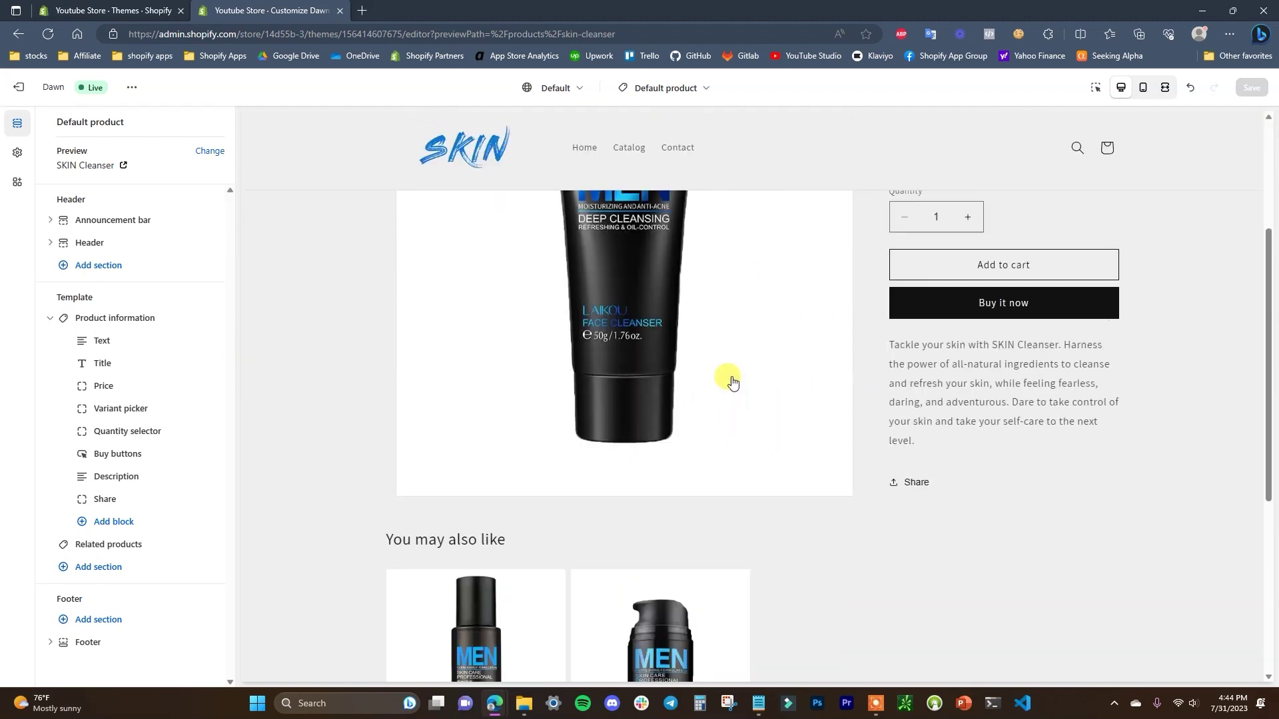
pyautogui.scroll(-7, 866, 489)
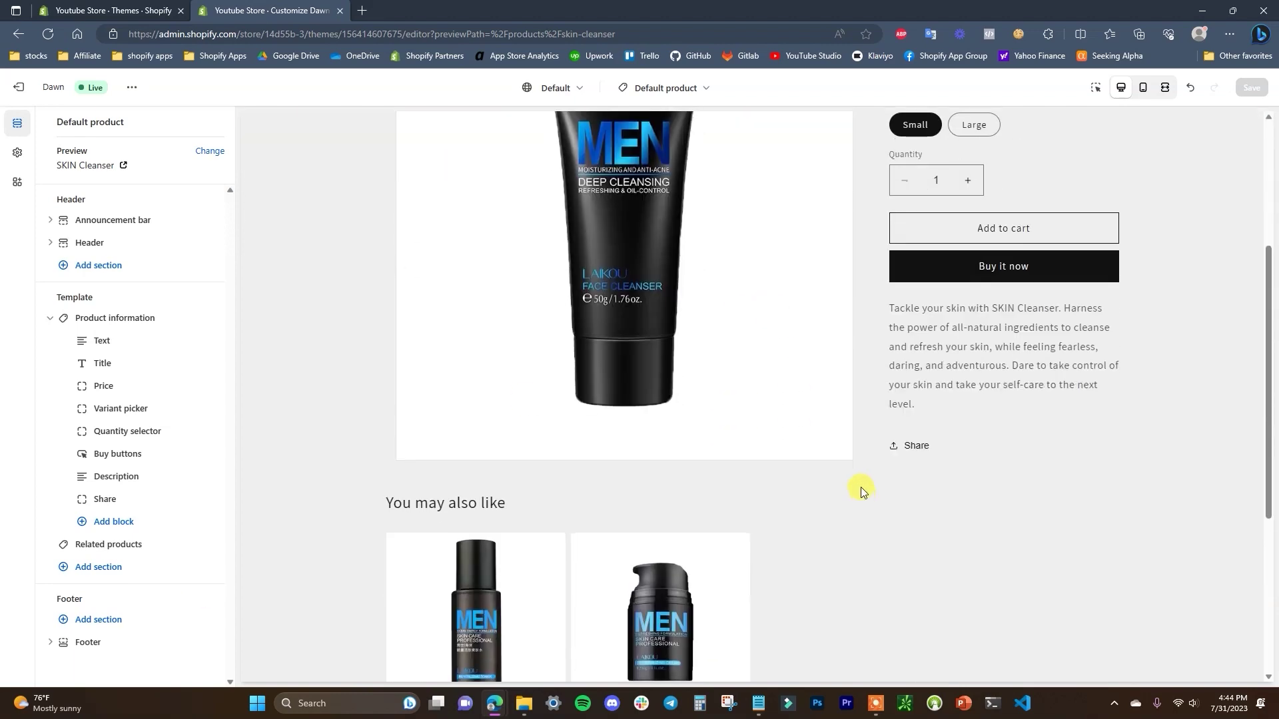
# - Check which app blocks can be added as sections to the product template
pyautogui.click(73, 577)
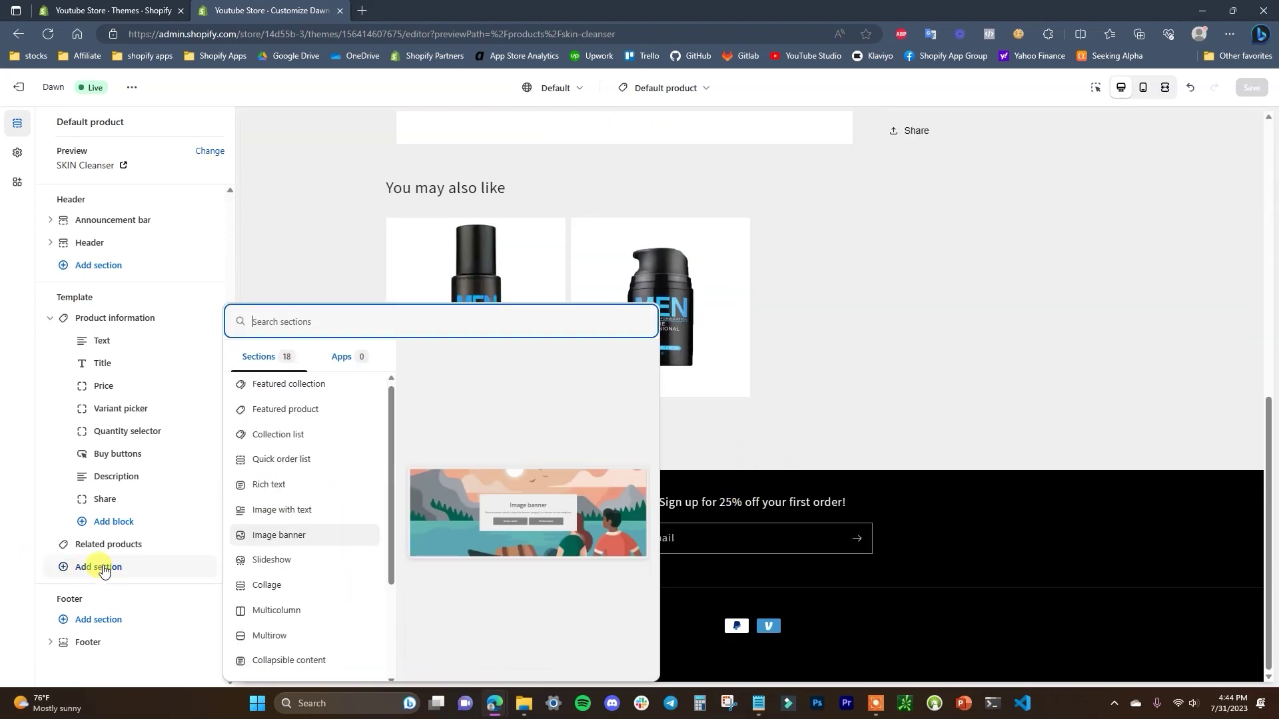
pyautogui.click(340, 360)
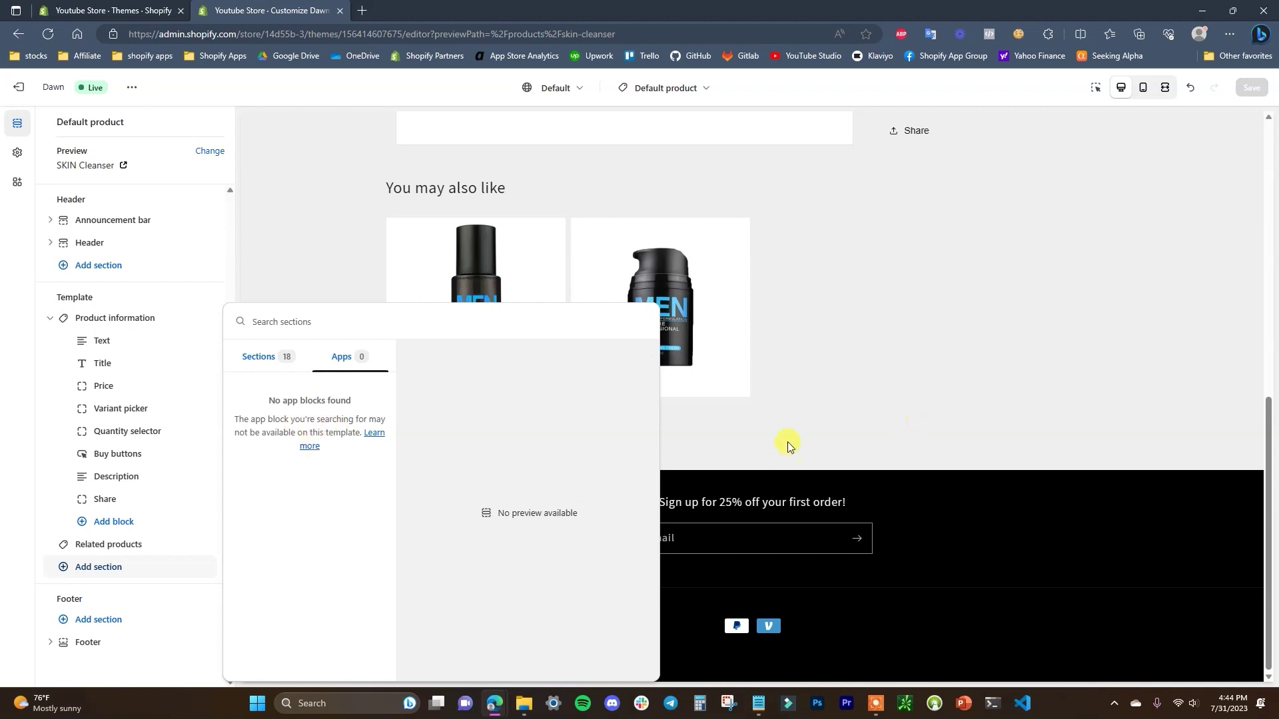
pyautogui.click(874, 433)
pyautogui.scroll(1, 865, 450)
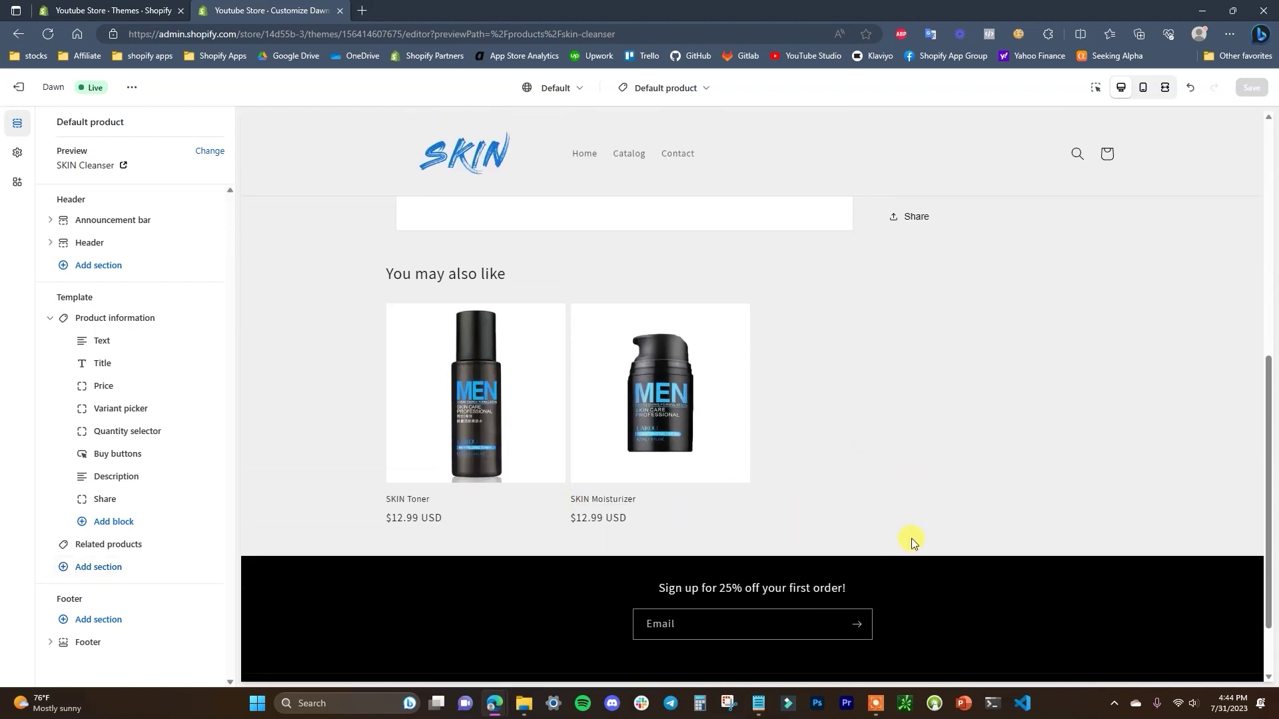
pyautogui.scroll(3, 810, 533)
pyautogui.scroll(2, 810, 530)
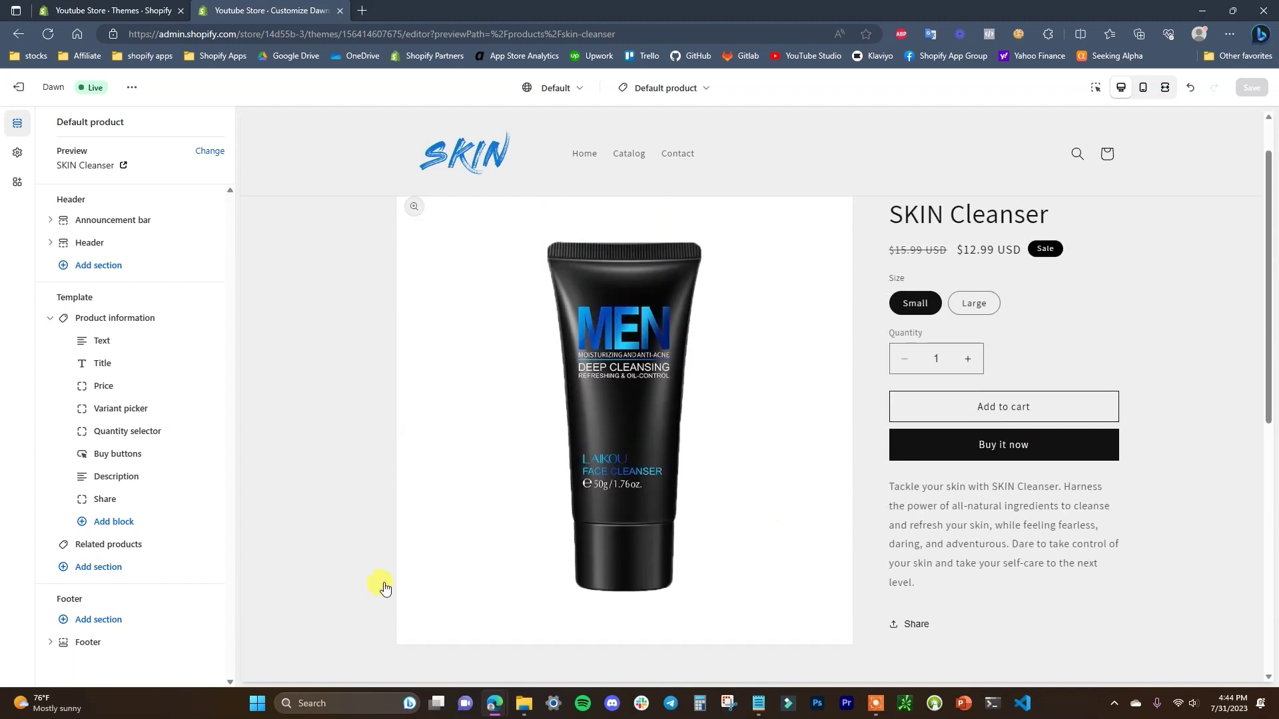
# - Open the online store's Pages list in the admin and bring the Notepad list of required pages in front of it
pyautogui.click(148, 6)
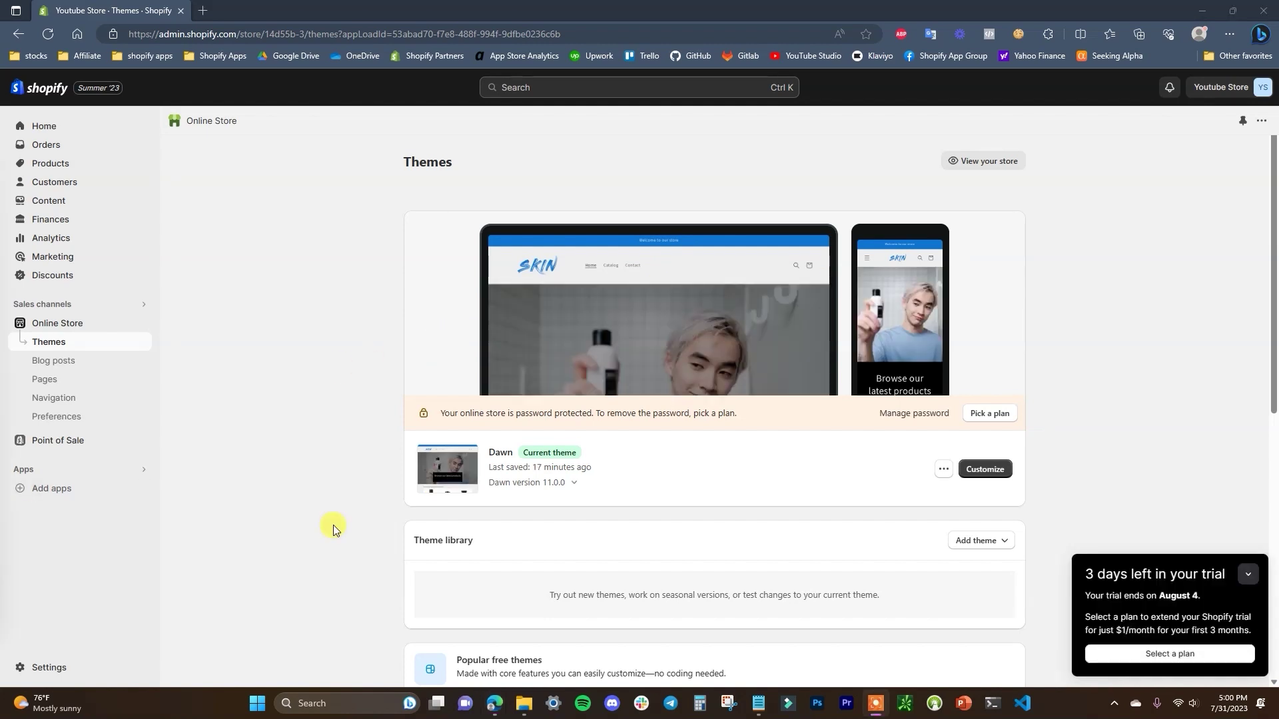
pyautogui.click(59, 379)
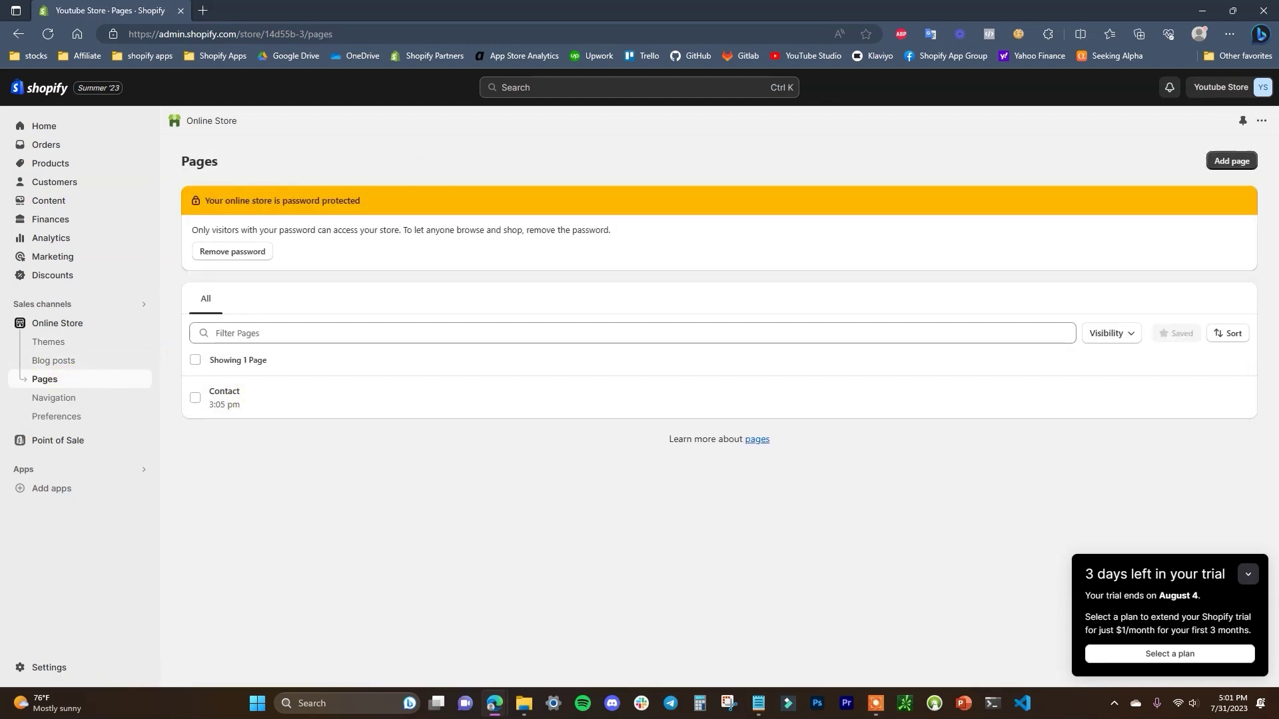
pyautogui.hotkey('alt', 'Tab')
pyautogui.hotkey('alt', 'Tab')
pyautogui.moveTo(971, 251); pyautogui.dragTo(586, 194)
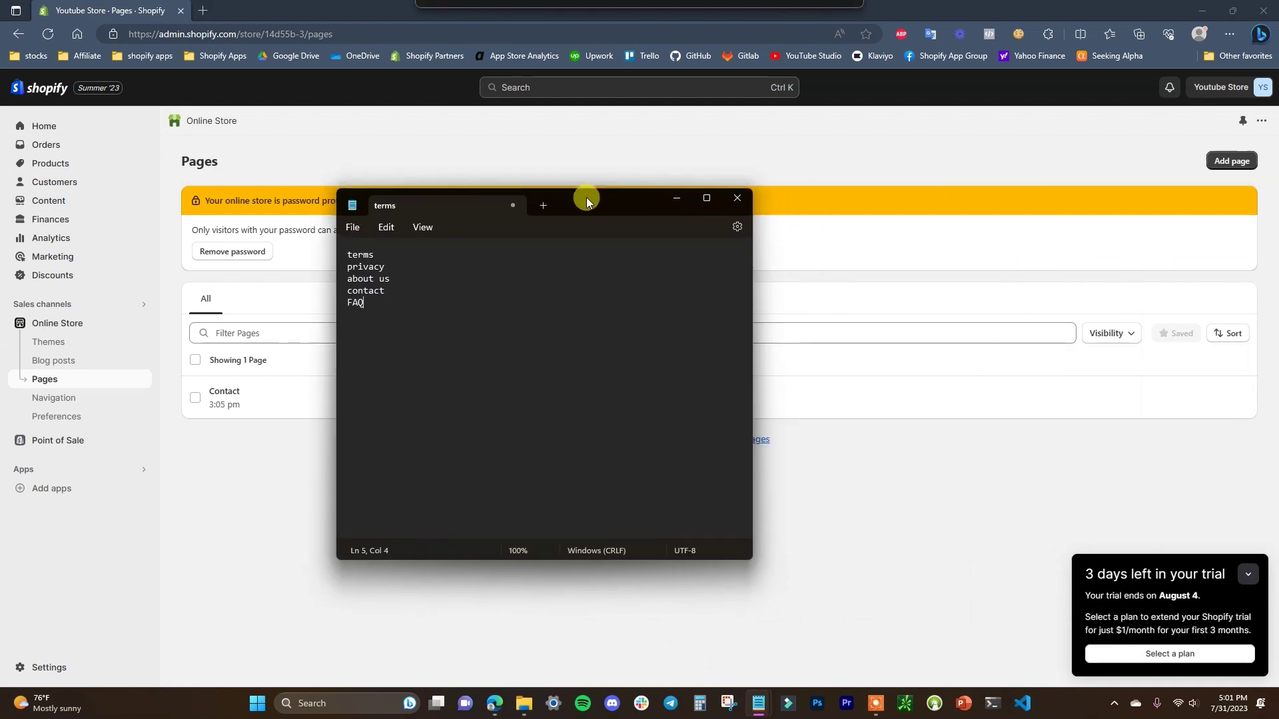
# - Go through the terms, privacy, about us, contact and FAQ entries in the Notepad list and minimize it
pyautogui.click(368, 255)
pyautogui.doubleClick(368, 255)
pyautogui.doubleClick(369, 268)
pyautogui.moveTo(395, 279); pyautogui.dragTo(315, 295)
pyautogui.click(405, 289)
pyautogui.click(394, 293)
pyautogui.doubleClick(355, 303)
pyautogui.click(677, 199)
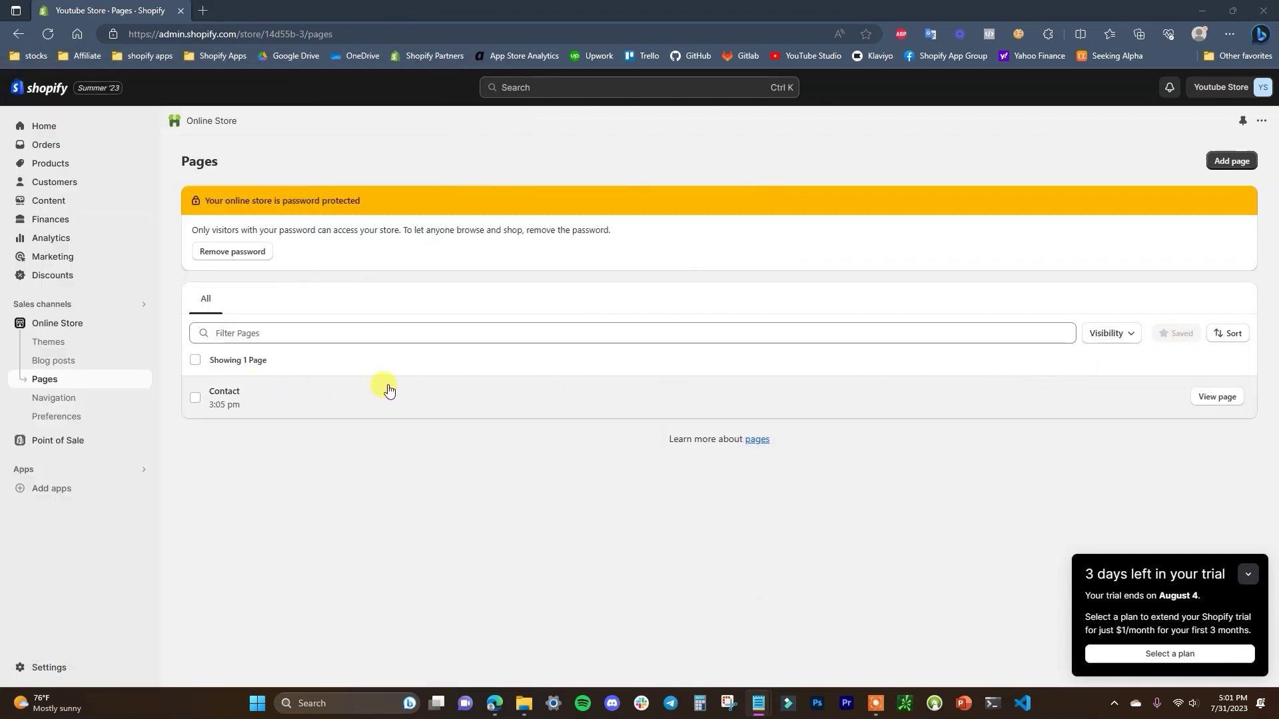
# - Inspect the Contact page's theme template options and its storefront view, and return to the Pages list
pyautogui.click(424, 391)
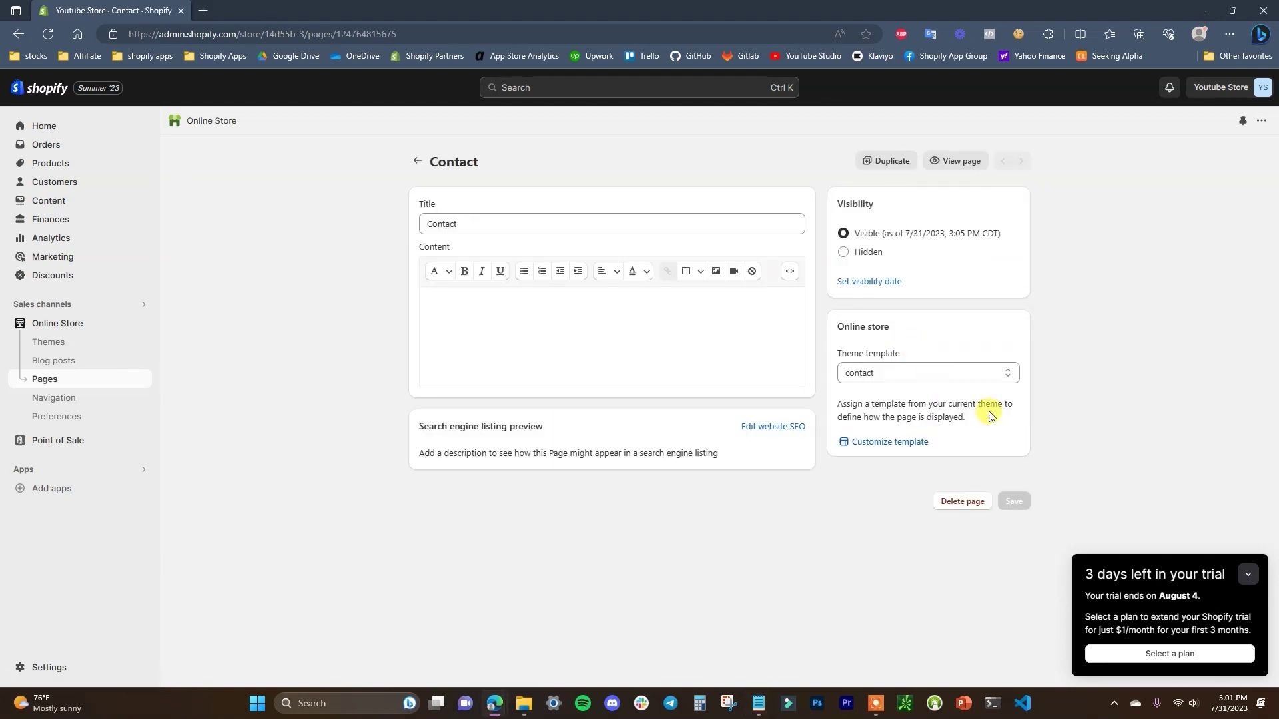
pyautogui.click(902, 371)
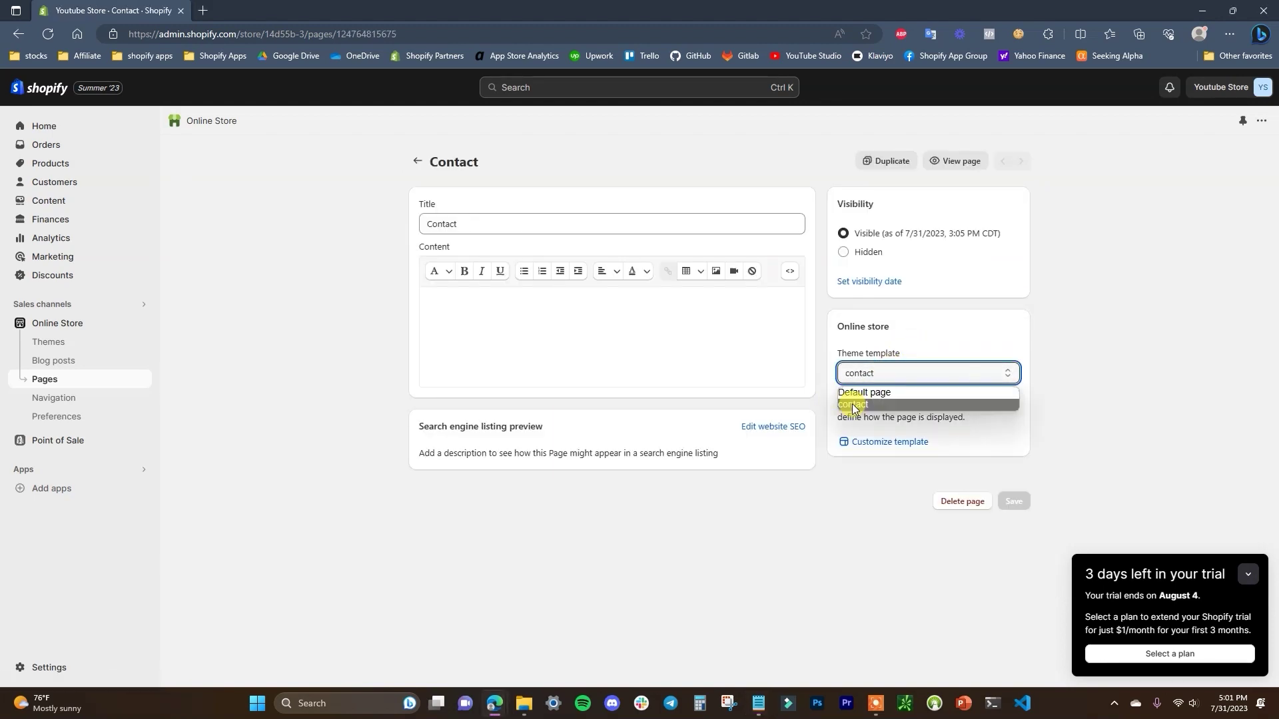
pyautogui.click(970, 403)
pyautogui.click(968, 162)
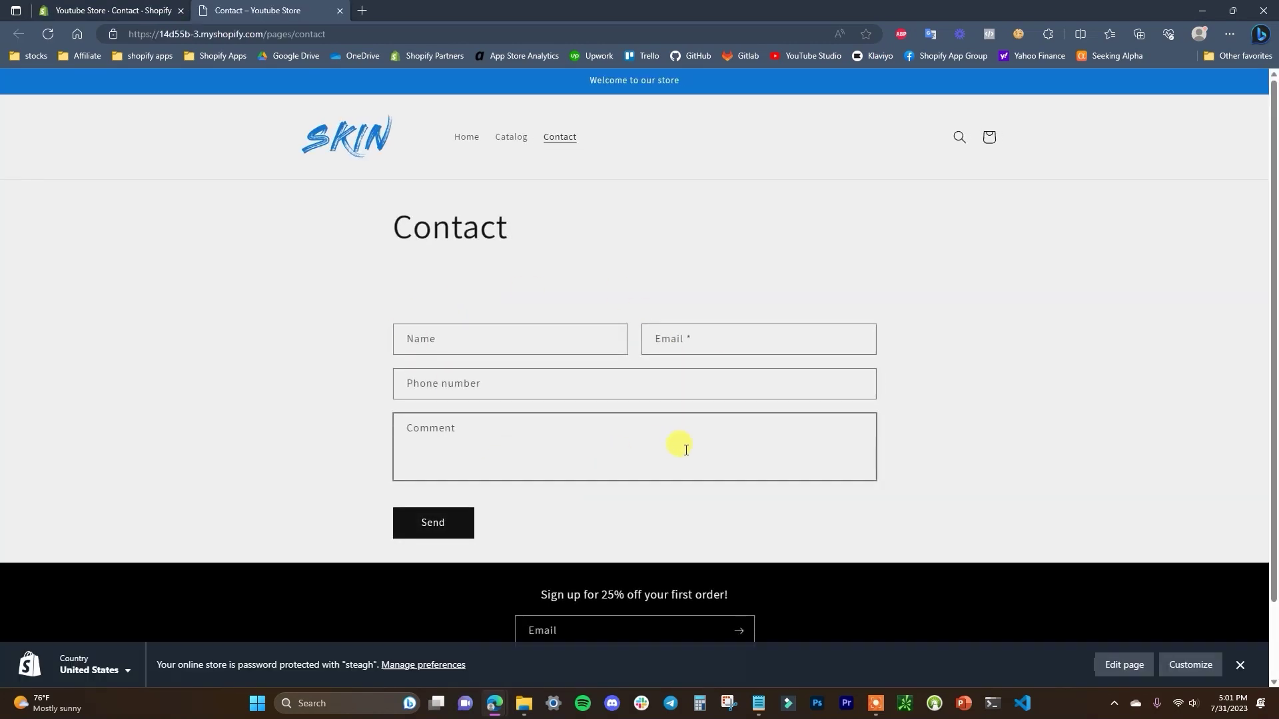
pyautogui.click(114, 10)
pyautogui.click(339, 11)
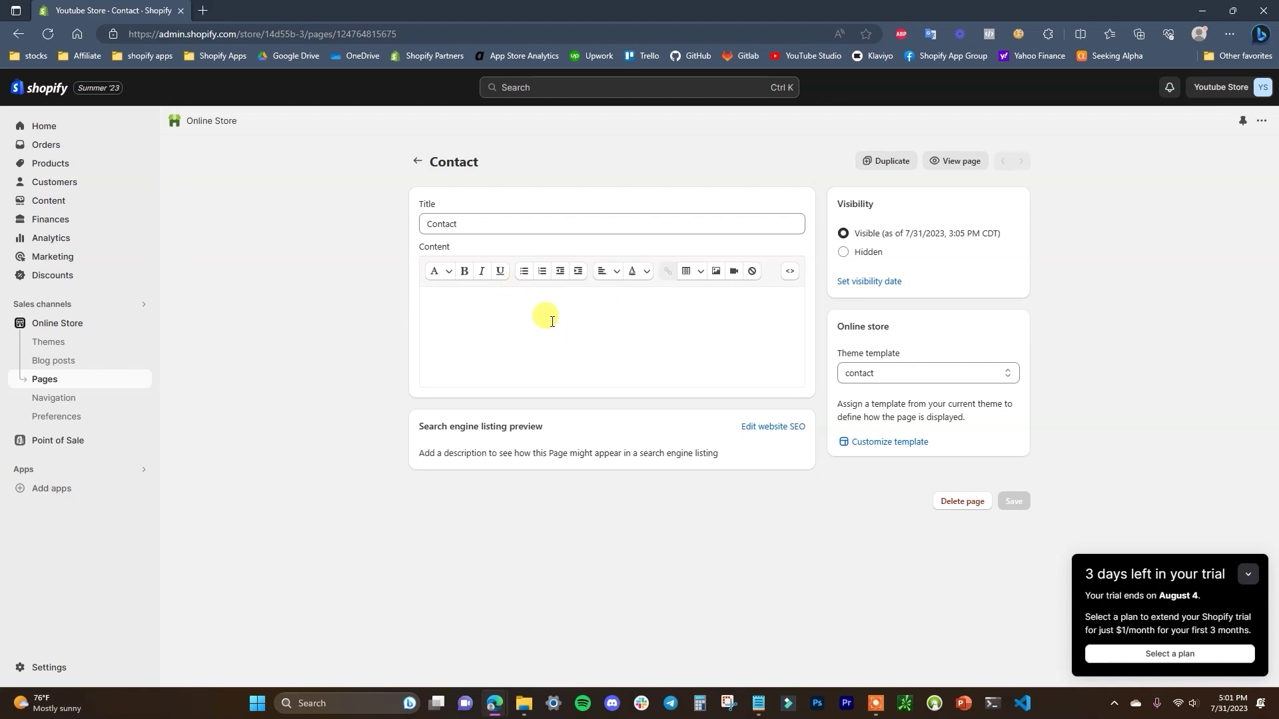
pyautogui.click(416, 166)
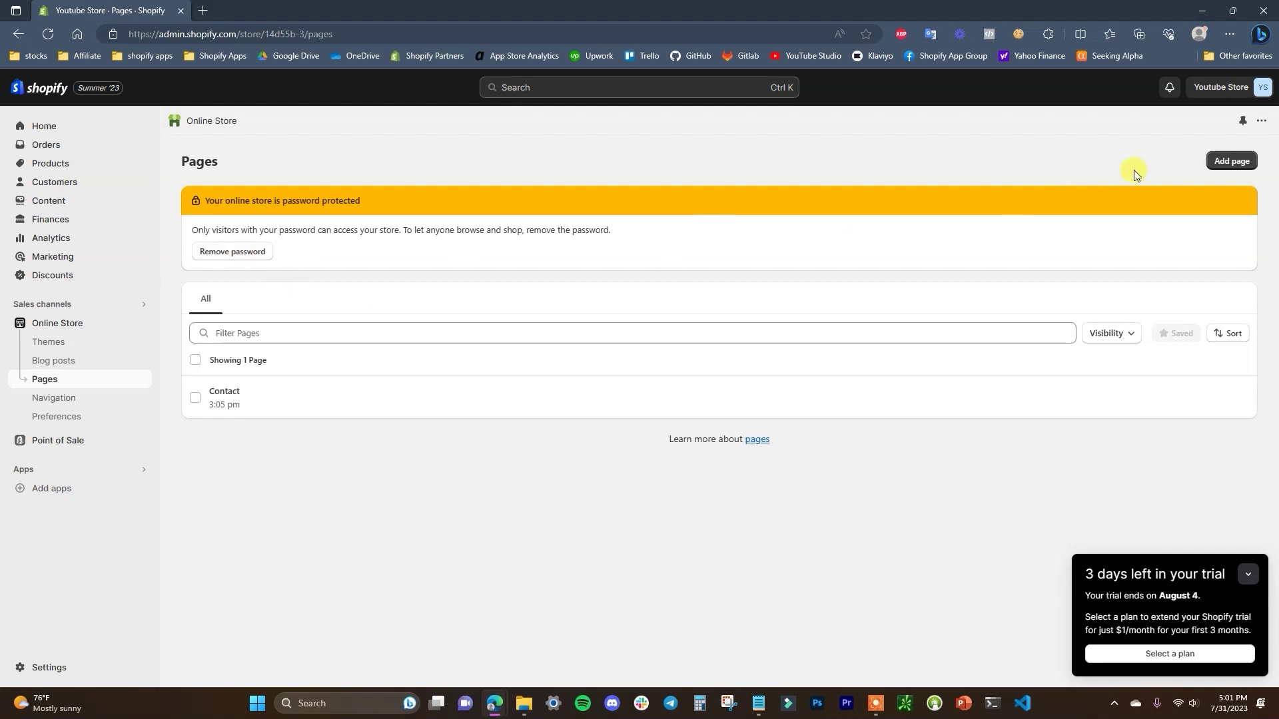
# - Create and save a page titled "About Us" with the content "our brand story"
pyautogui.click(1225, 159)
pyautogui.click(544, 224)
pyautogui.write('About Us')
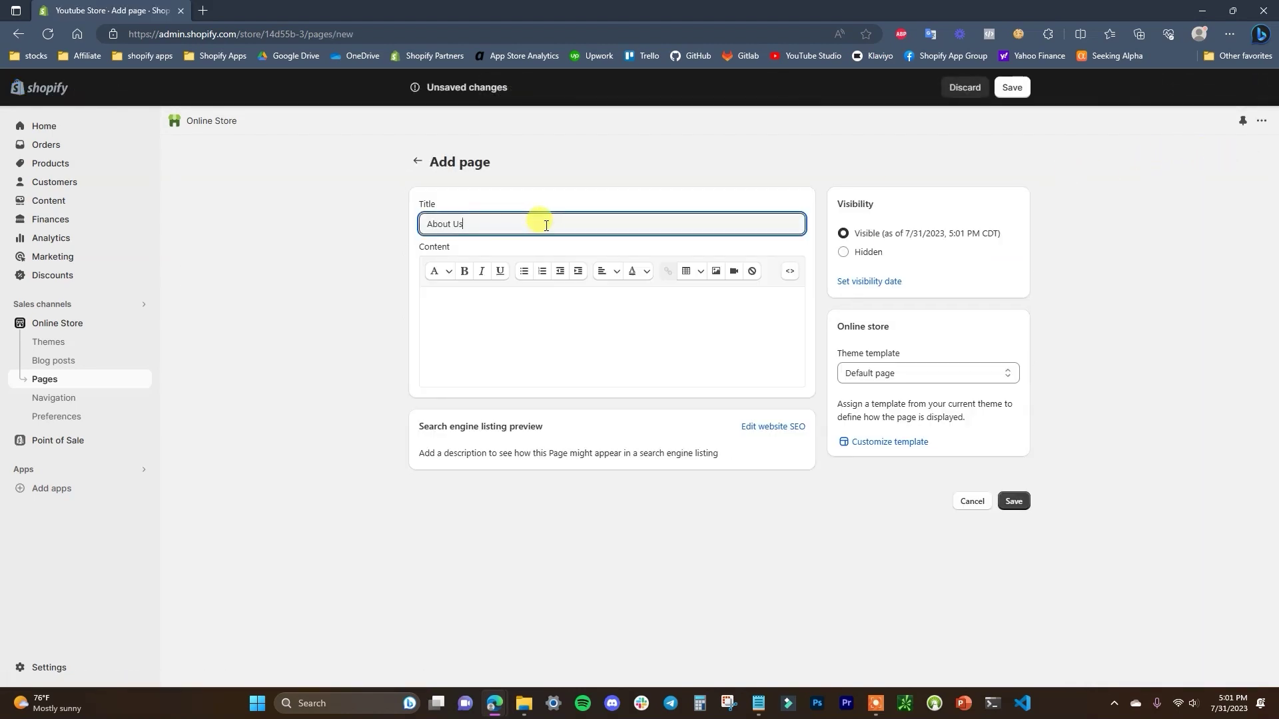
pyautogui.click(596, 348)
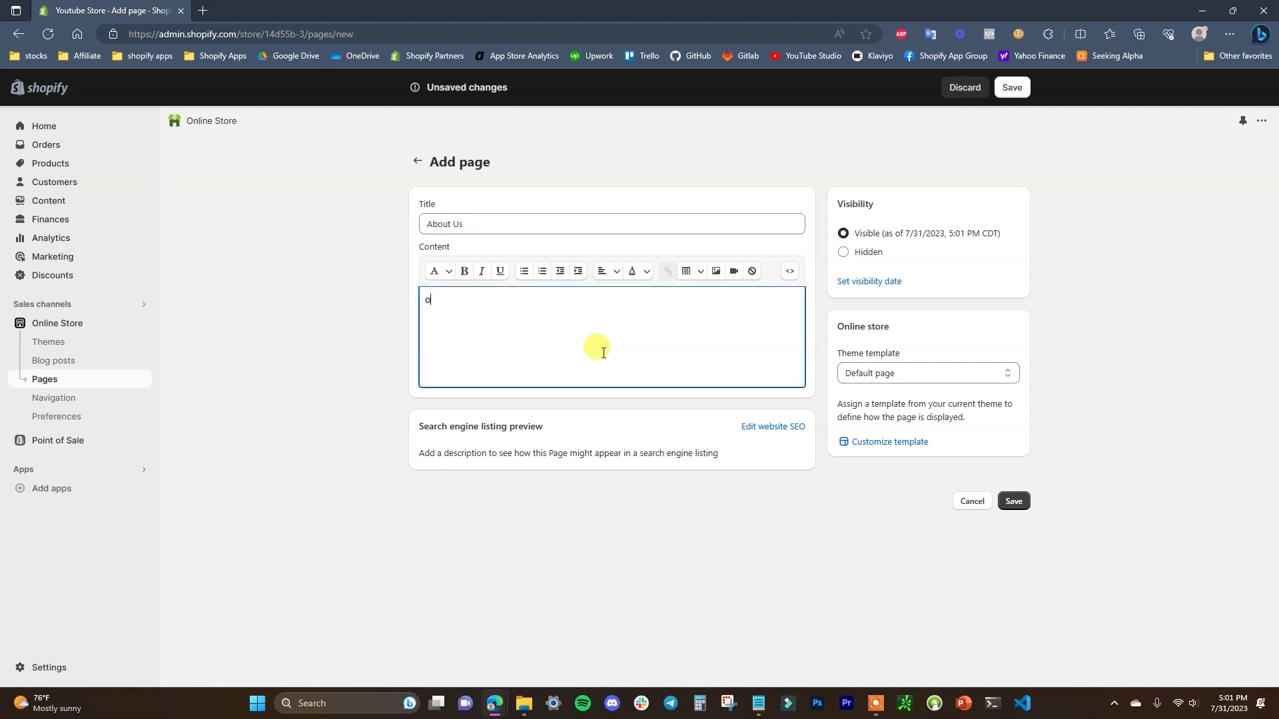
pyautogui.write('our brand story')
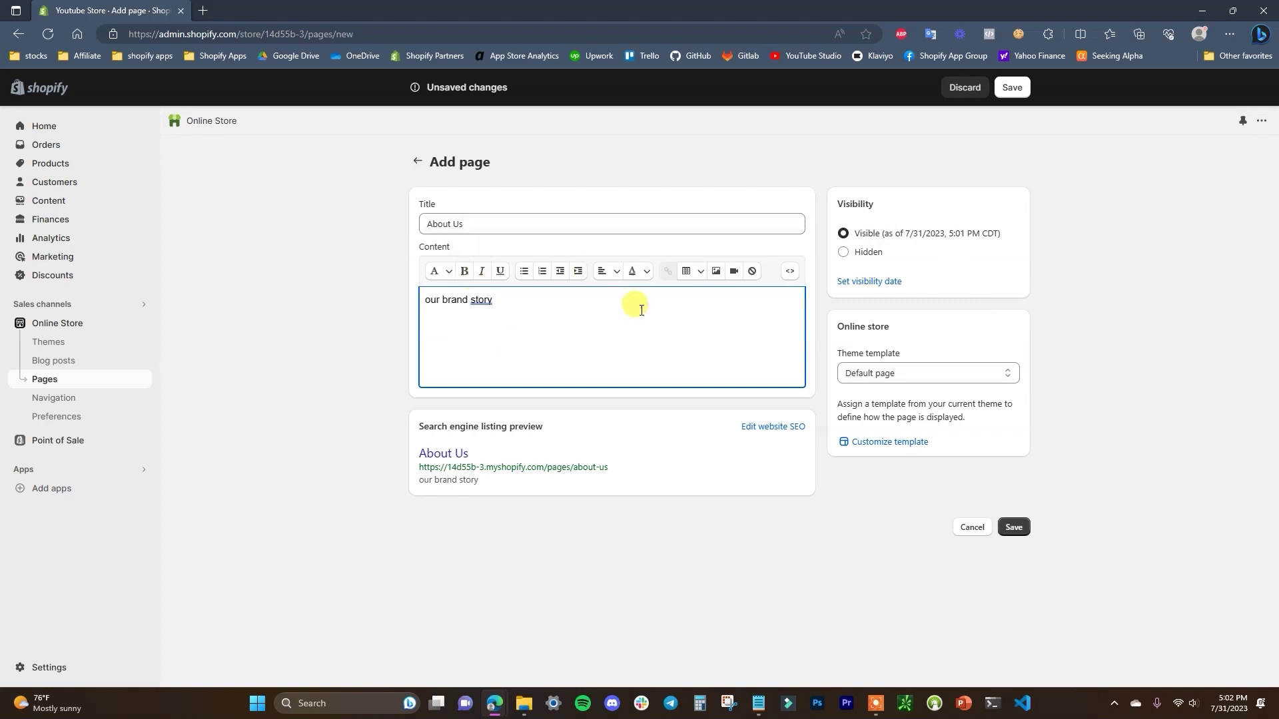
pyautogui.click(1014, 527)
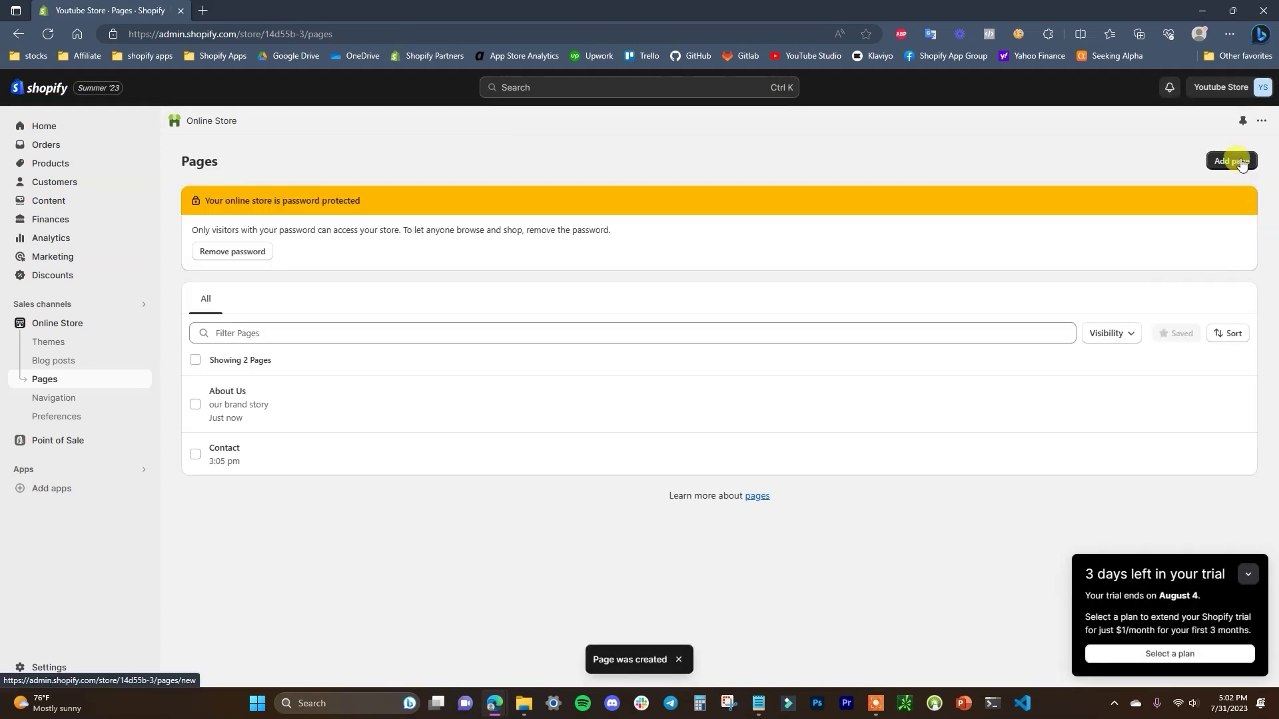
# - Start a new page titled "FAQ" containing "Question 1 : nvu8trngurt" and an answer line reading "this is the answer"
pyautogui.click(1233, 161)
pyautogui.click(519, 221)
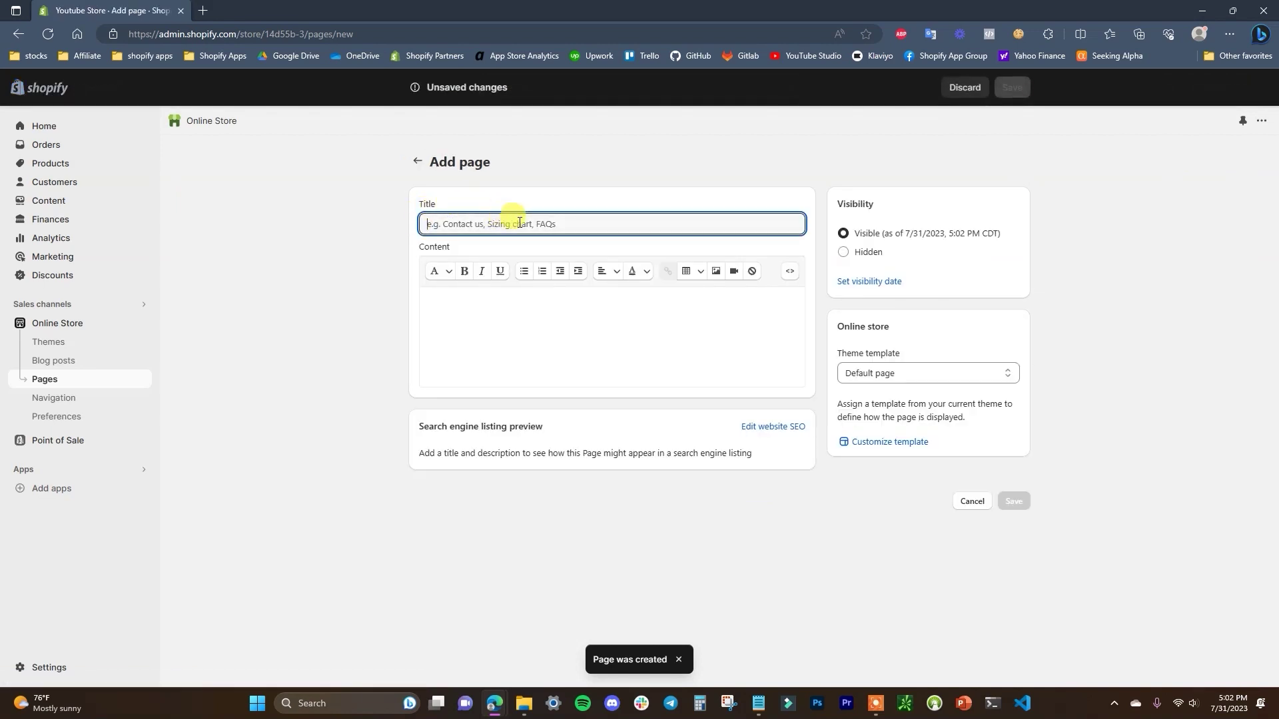
pyautogui.write('FAQ')
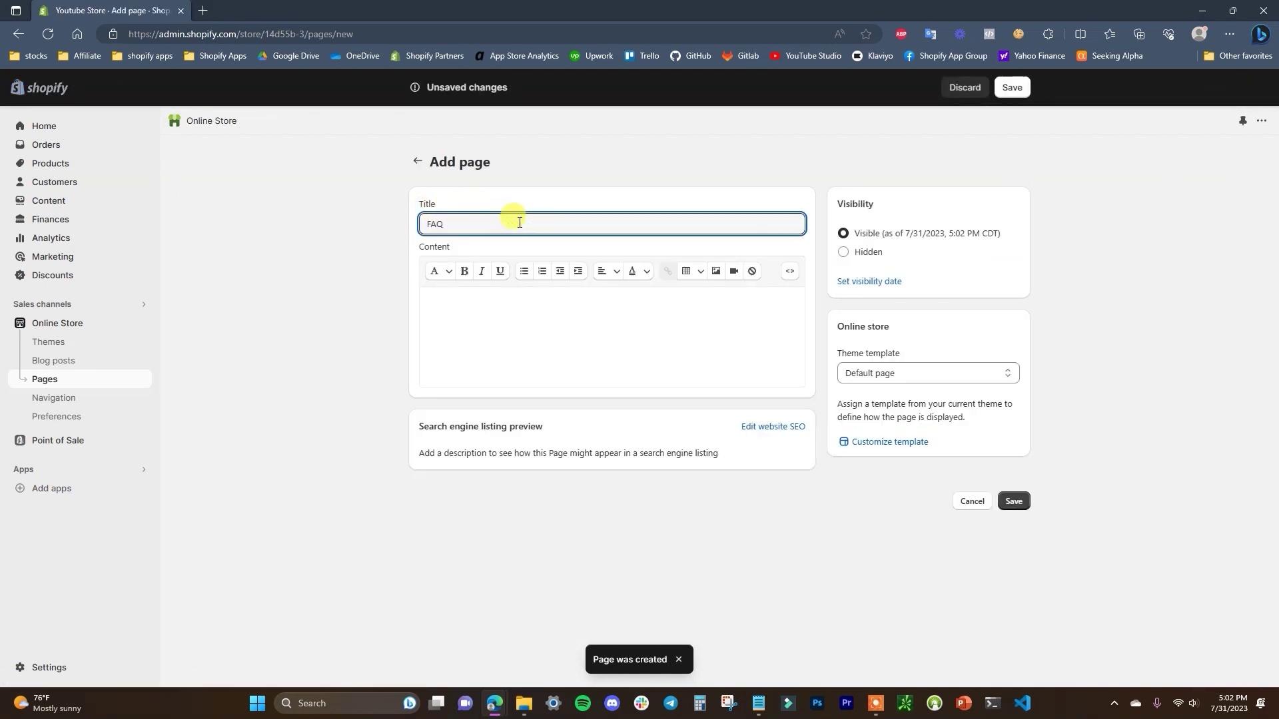
pyautogui.click(568, 333)
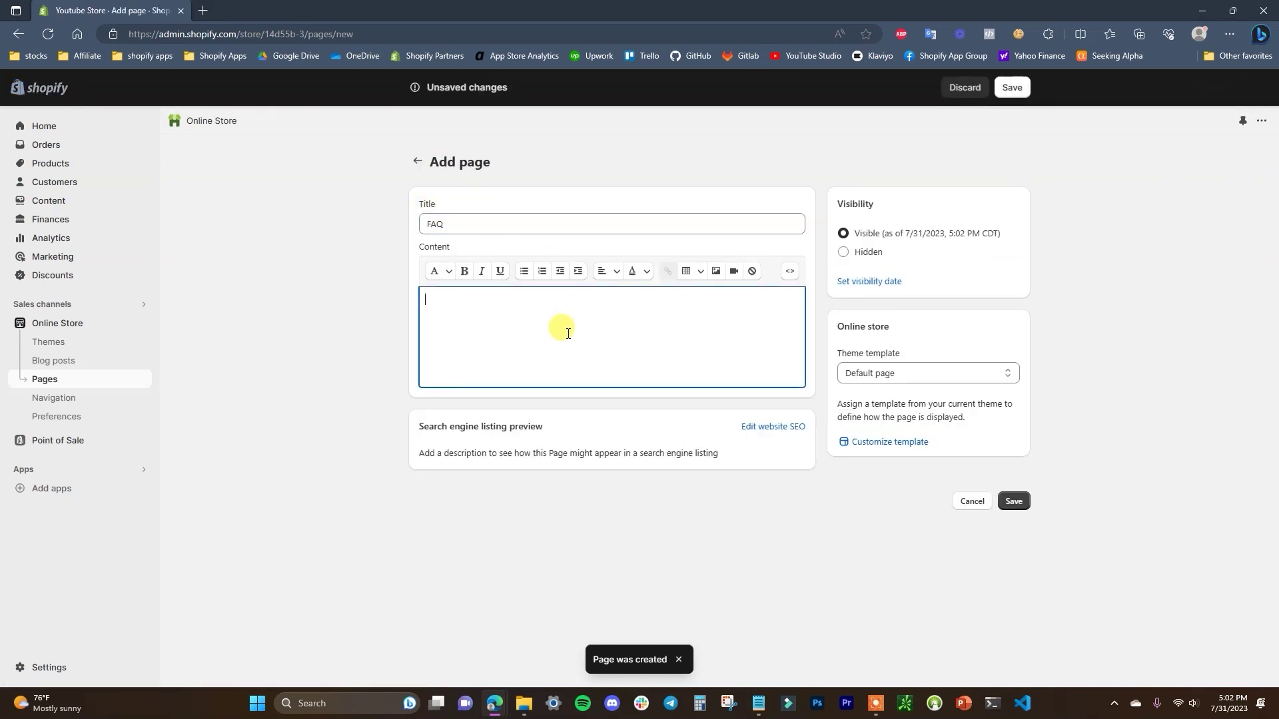
pyautogui.write('Question 1')
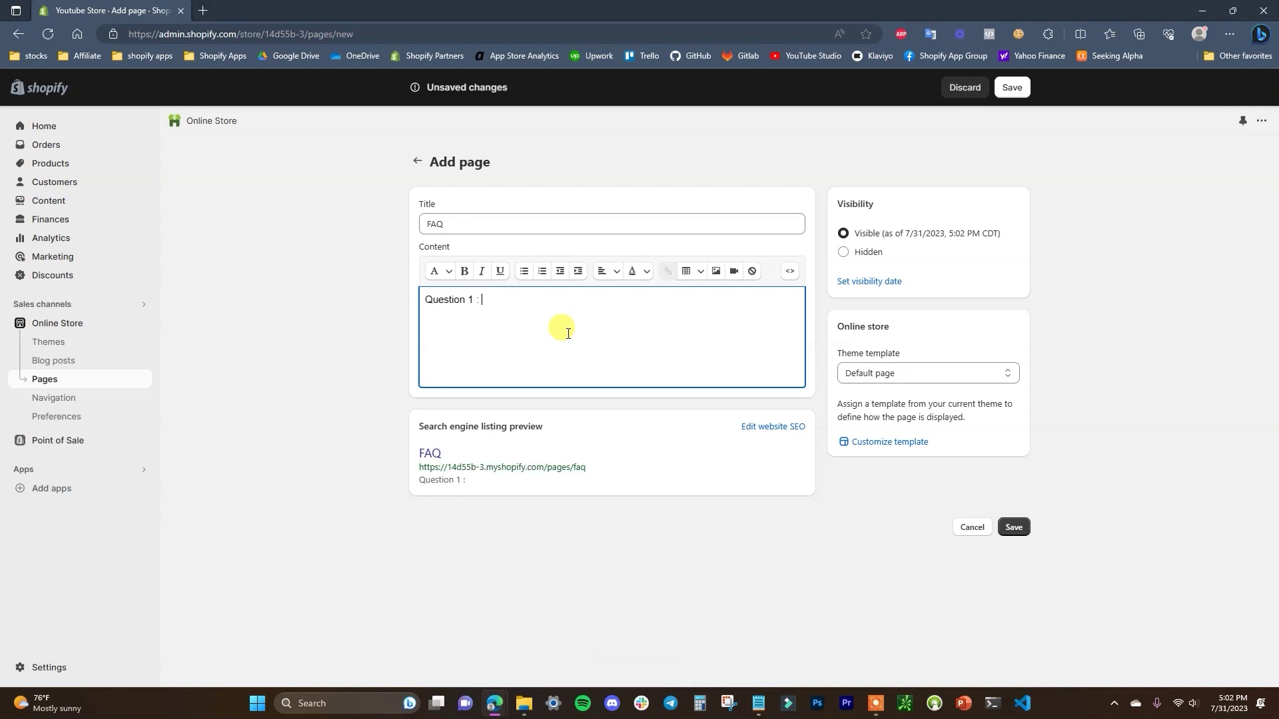
pyautogui.write(' : nvu8trngurt')
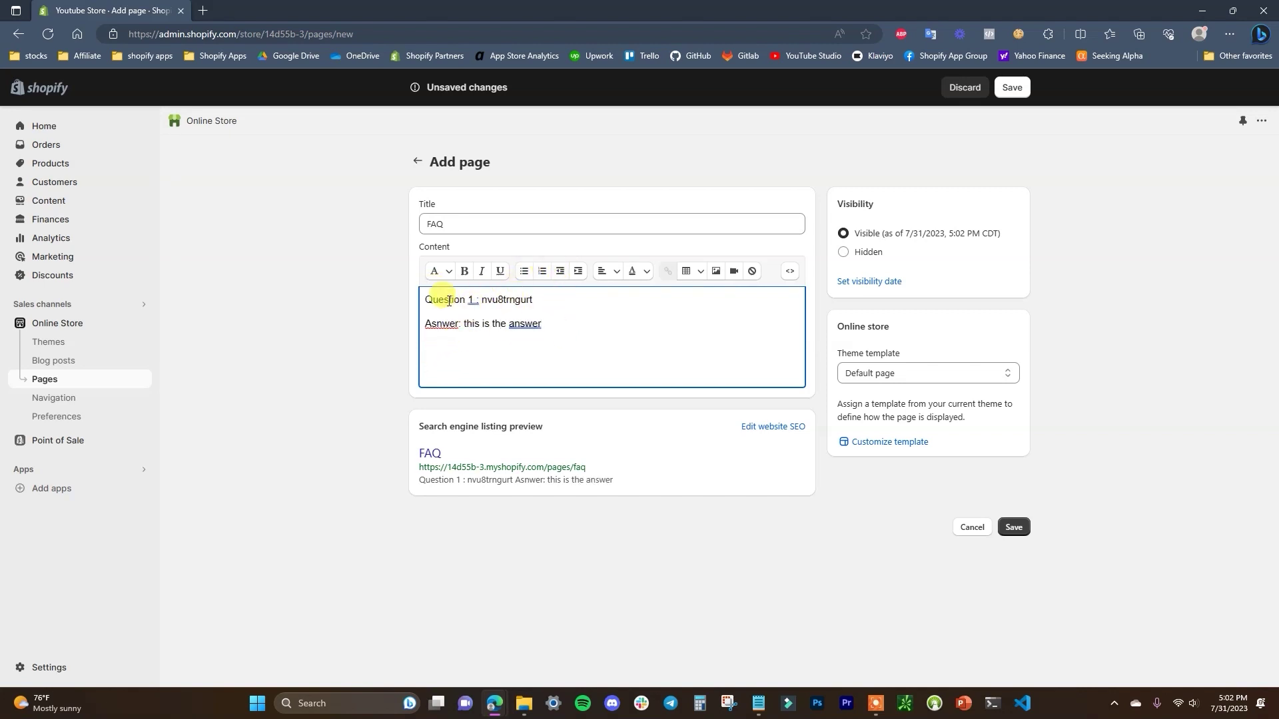
# - Correct the misspelled "Asnwer" in the FAQ content to "Answer"
pyautogui.moveTo(441, 299)
pyautogui.mouseDown()
pyautogui.moveTo(471, 294)
pyautogui.moveTo(442, 323)
pyautogui.mouseUp()
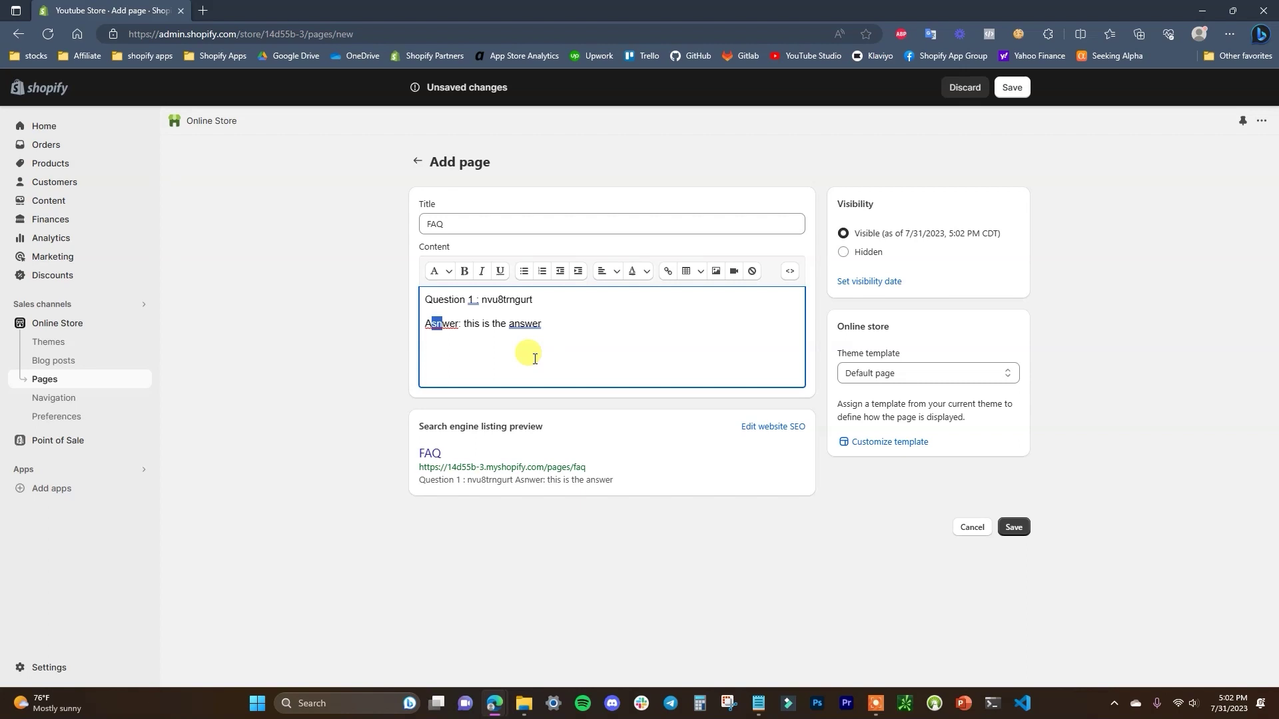
pyautogui.rightClick(441, 324)
pyautogui.click(471, 375)
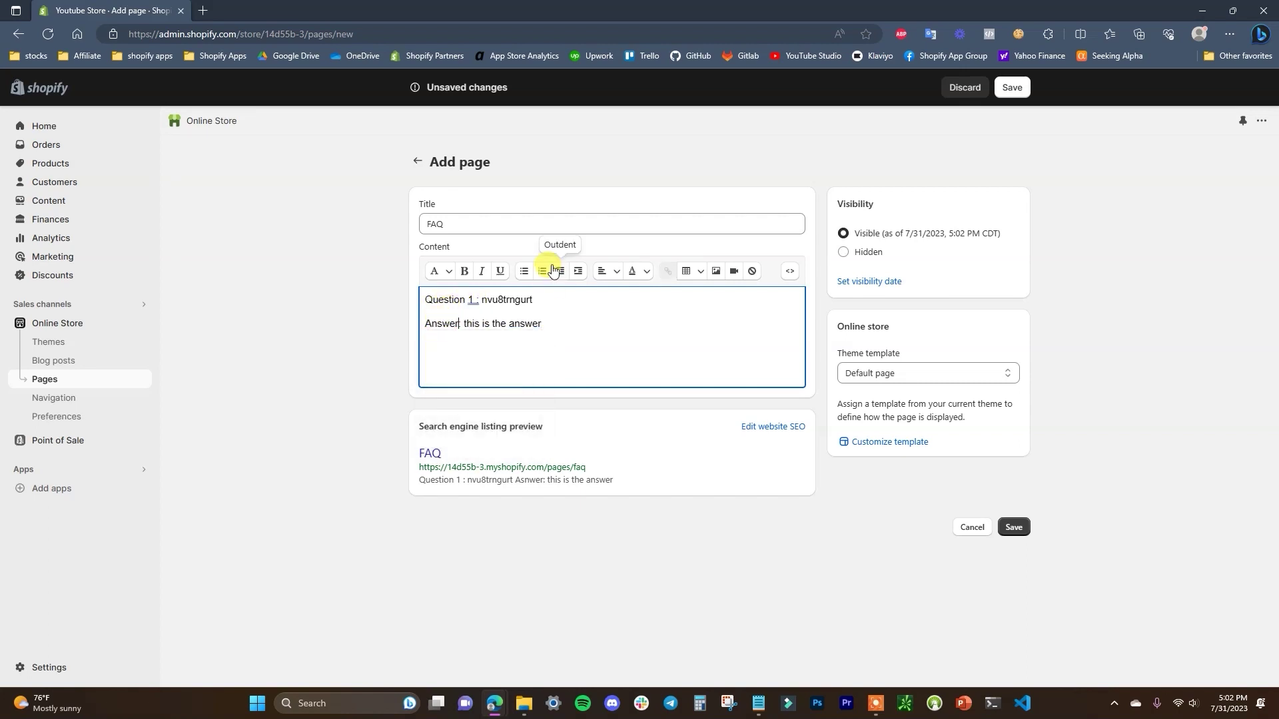
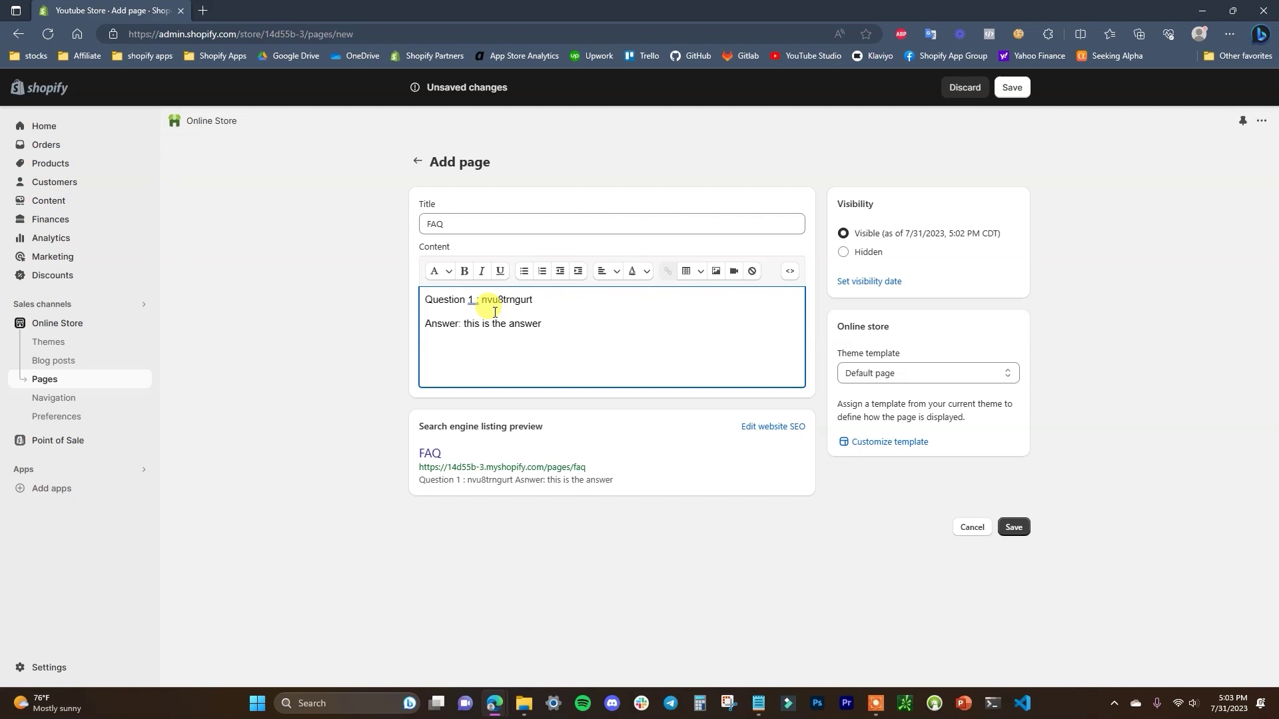
# - Add the lines "payment methods" and "shippings > times, destinations" to the FAQ content, save the page and return to the Pages list
pyautogui.click(589, 328)
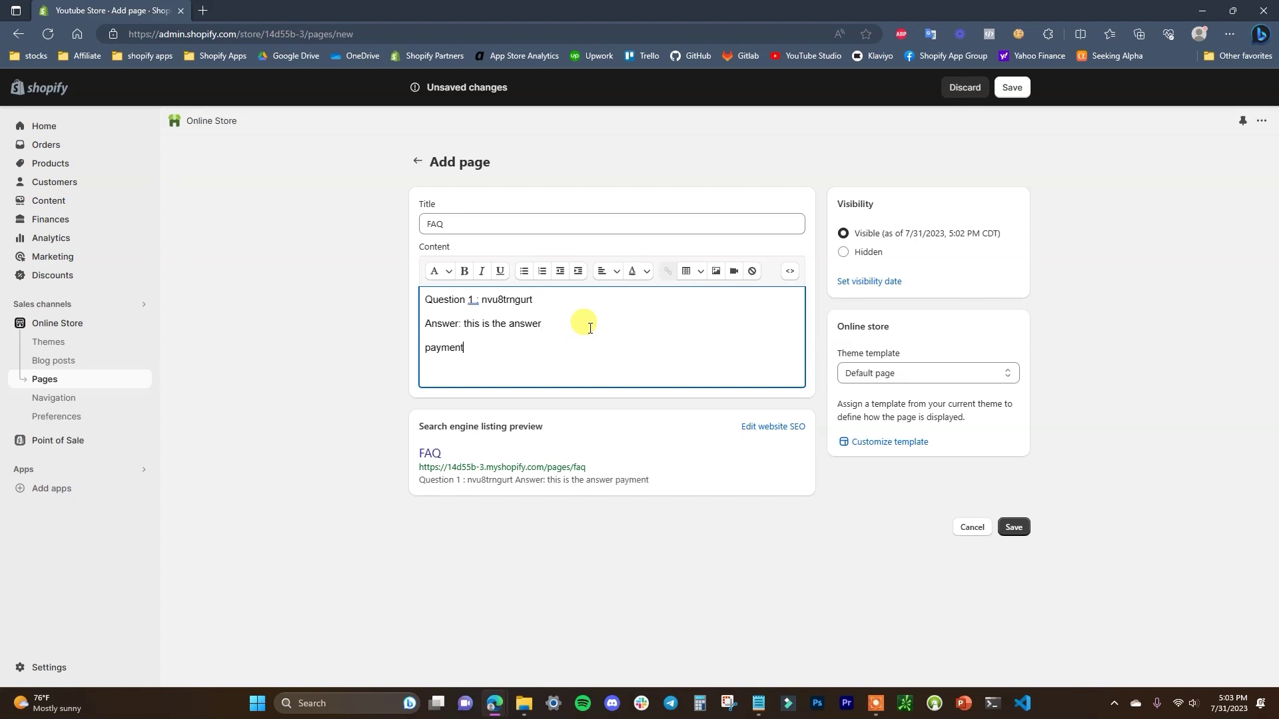
pyautogui.write('s')
pyautogui.press('Return')
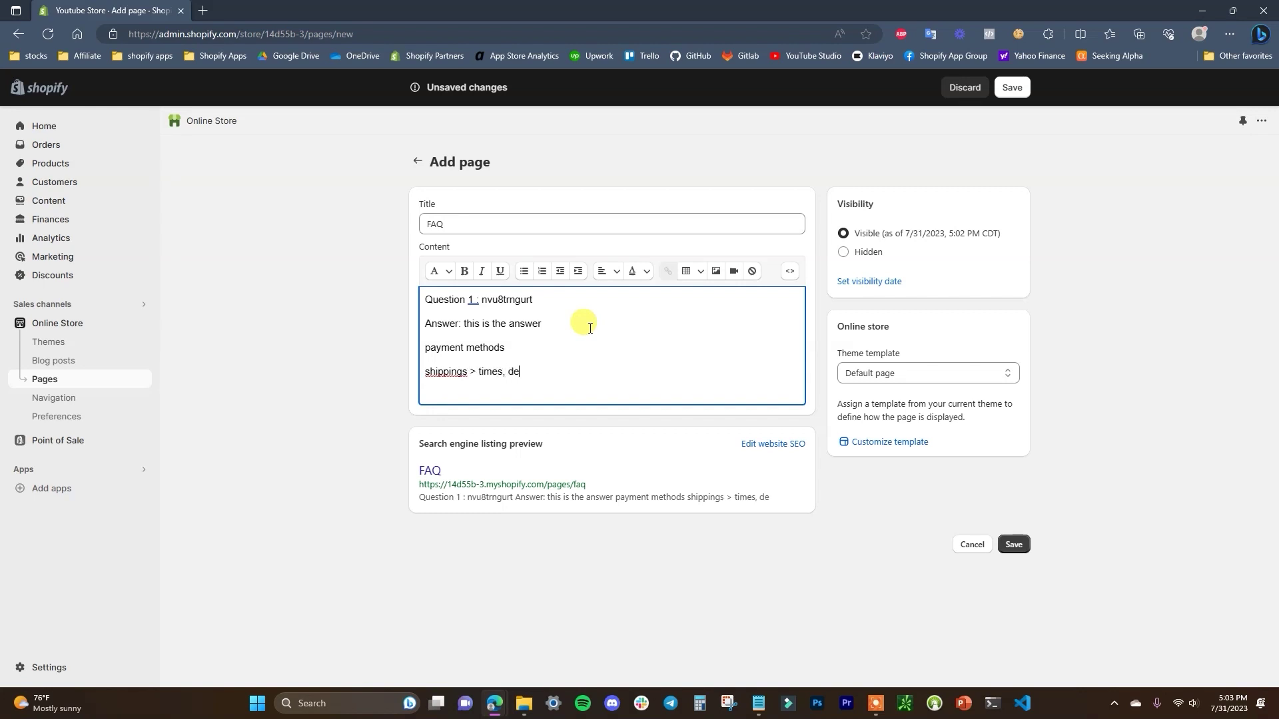
pyautogui.write('ns')
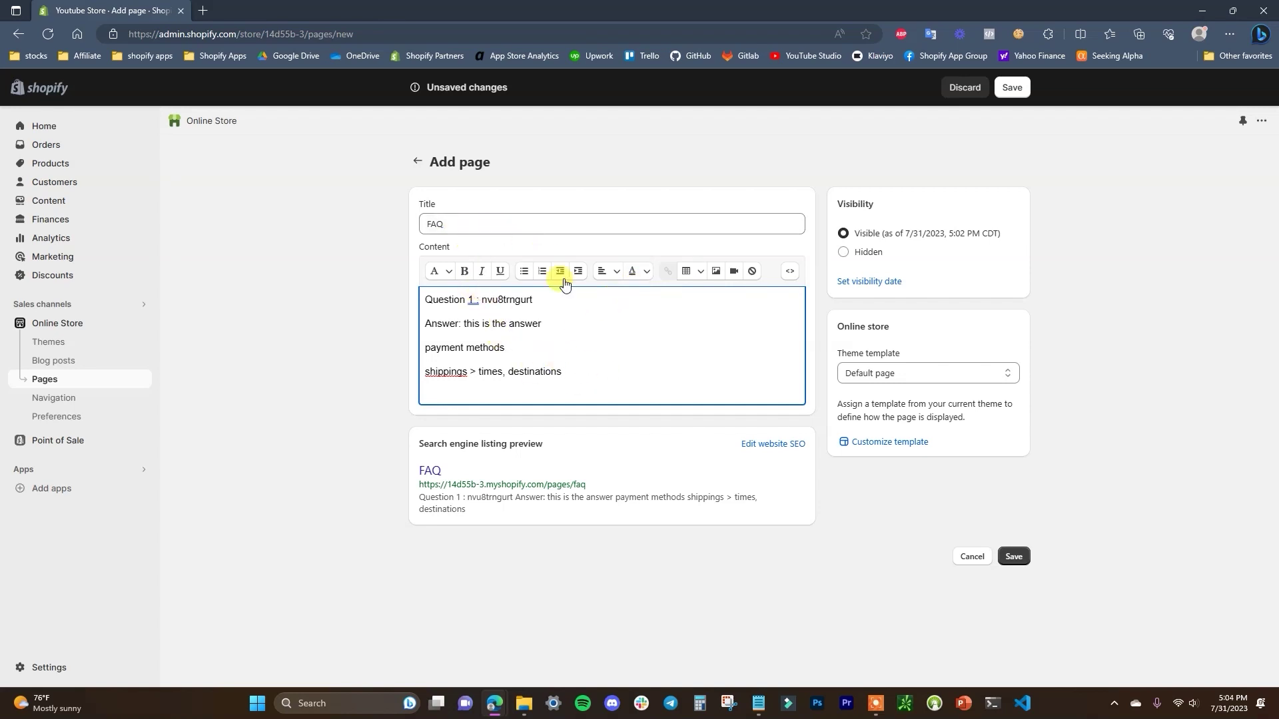
pyautogui.click(1008, 557)
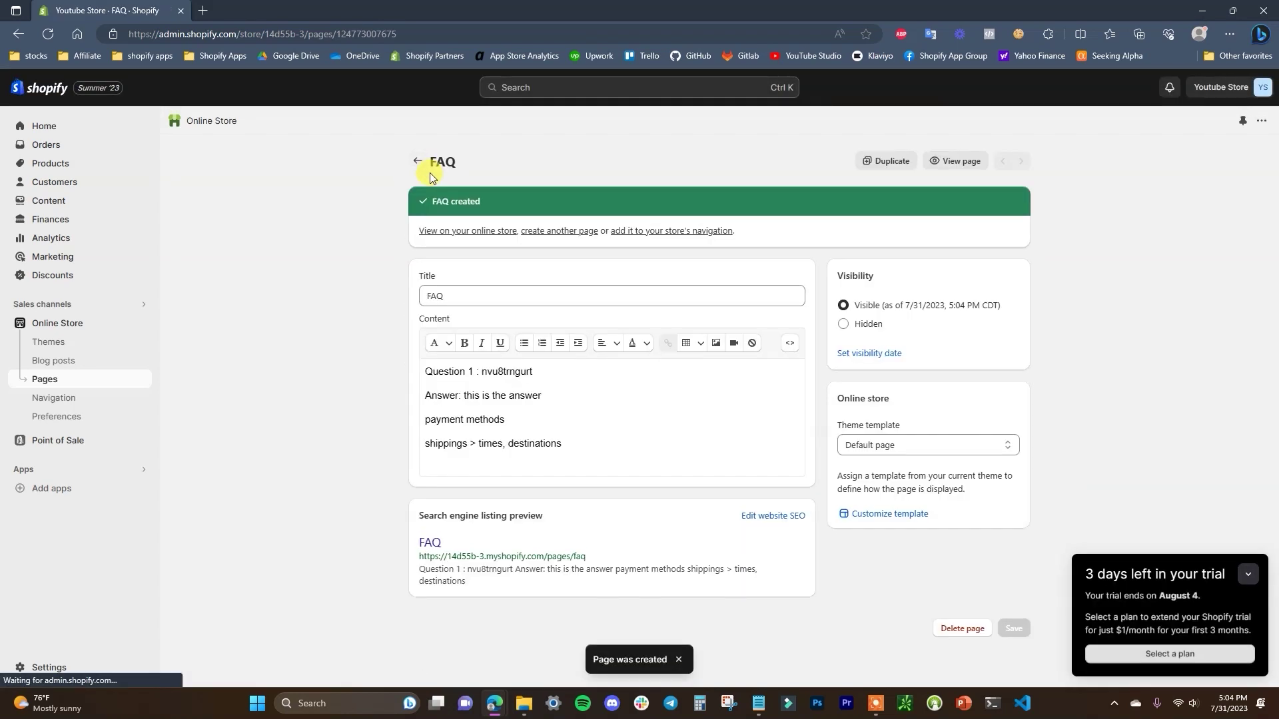
pyautogui.click(418, 162)
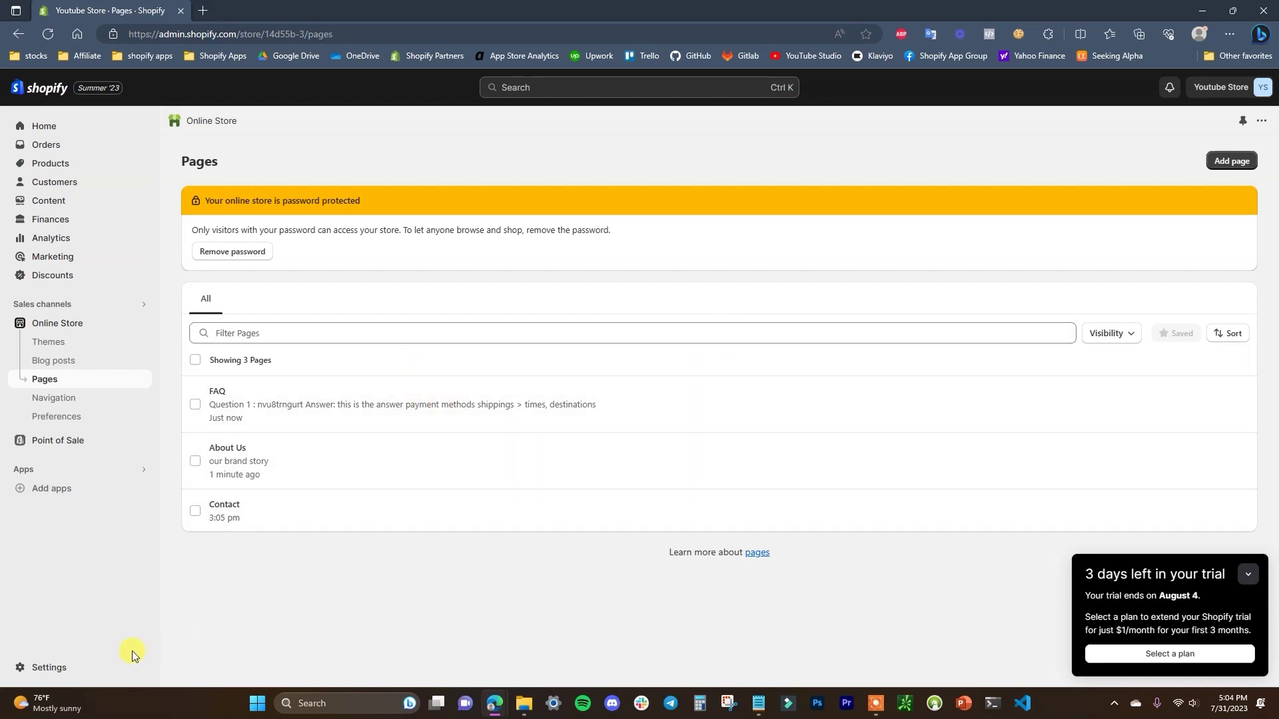
# - Open the store's settings in a new browser tab and go to the Policies section
pyautogui.middleClick(56, 671)
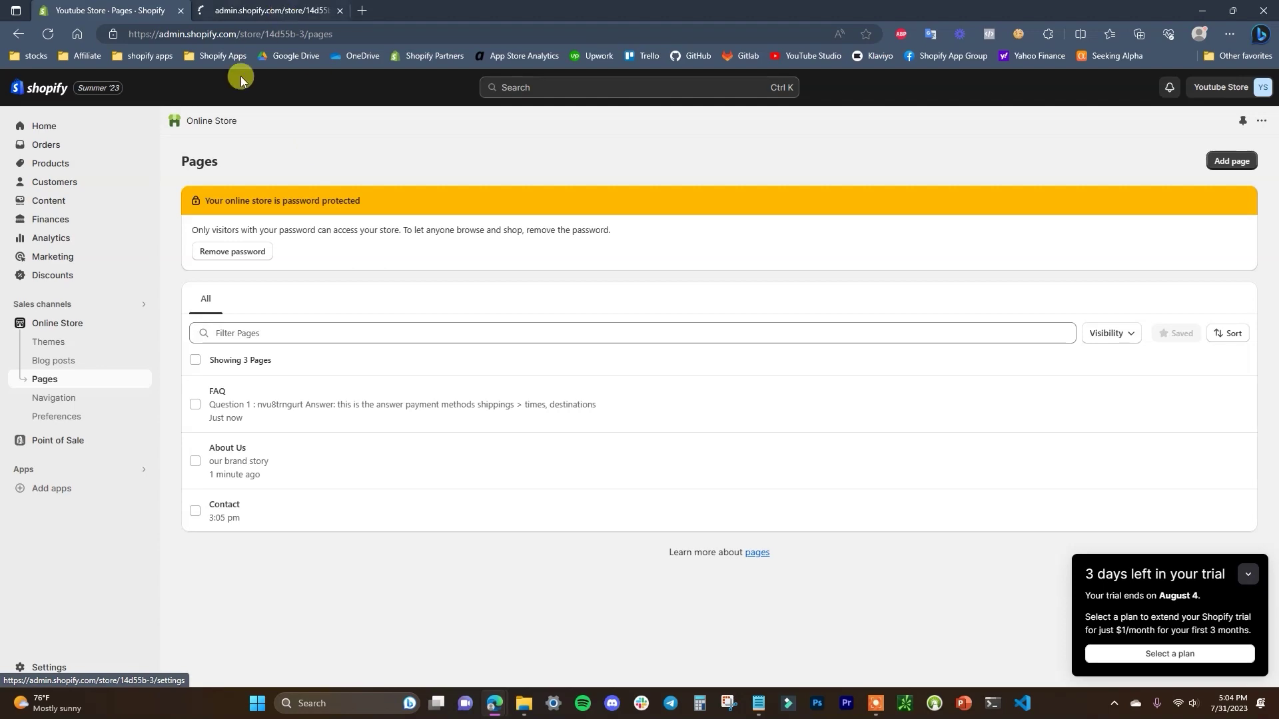
pyautogui.click(274, 10)
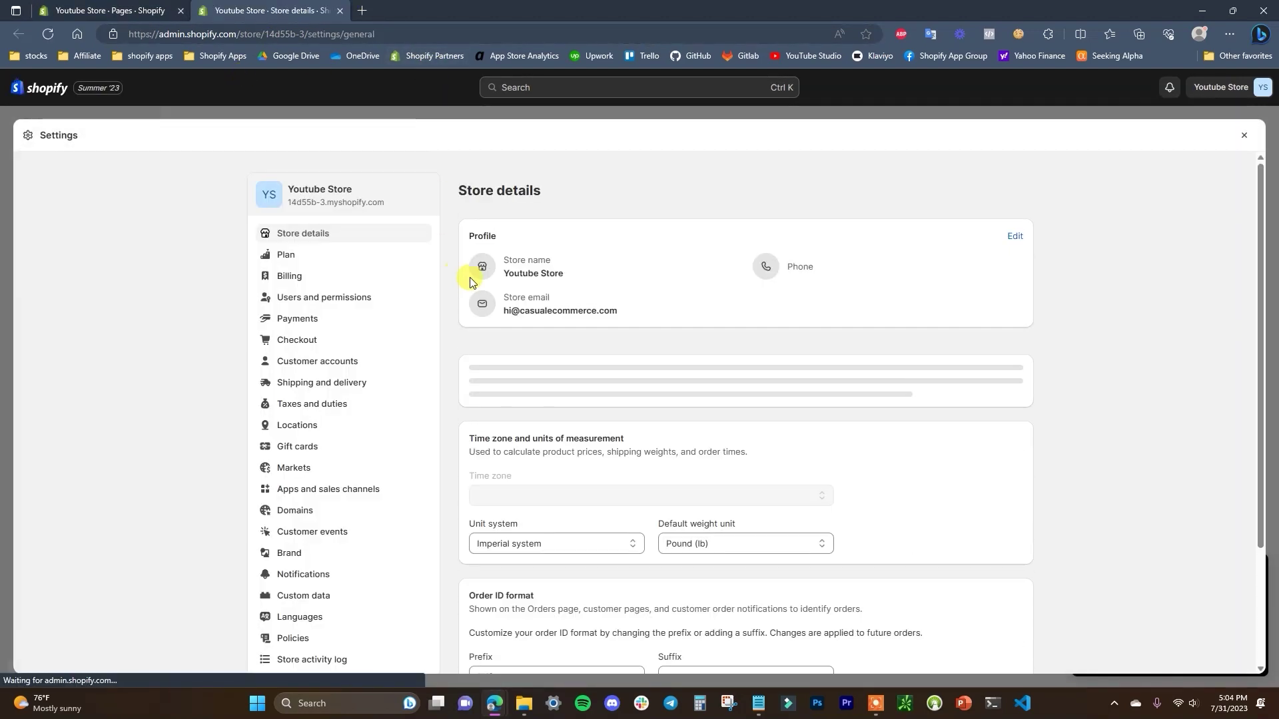
pyautogui.scroll(-4, 343, 371)
pyautogui.click(335, 410)
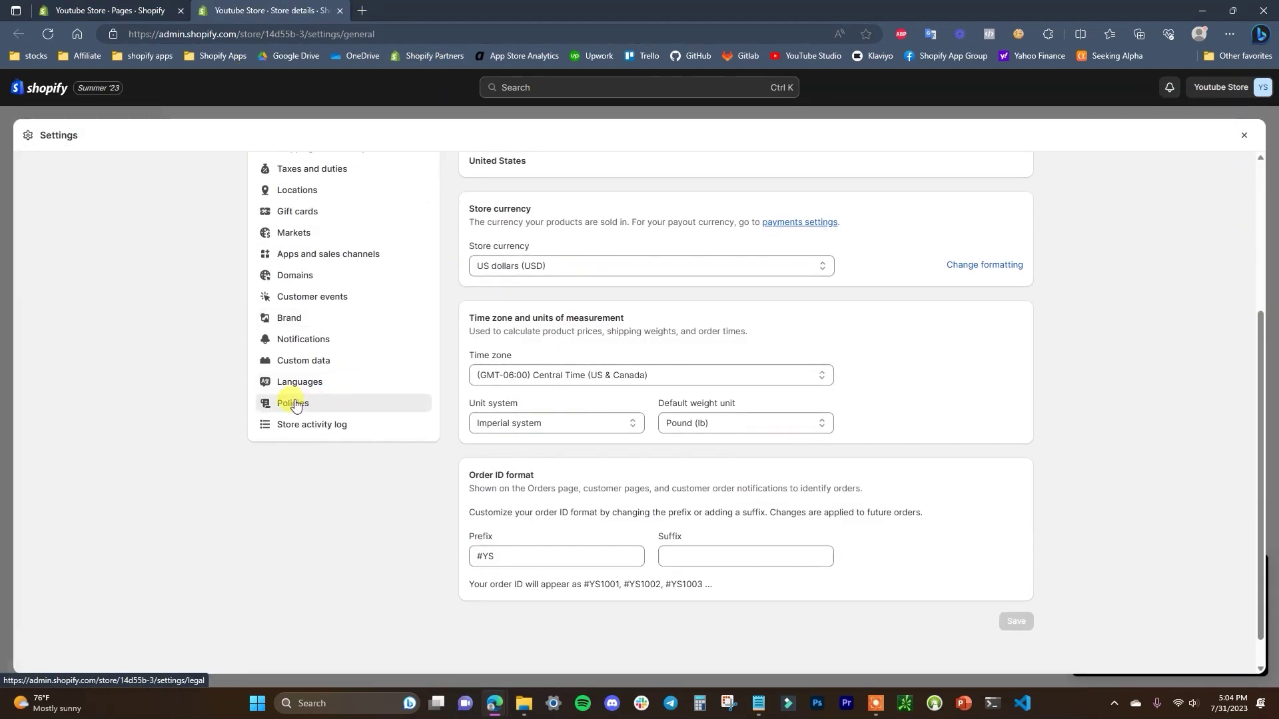
# - Look through the return, privacy, terms of service, shipping and contact information sections of the store policies
pyautogui.scroll(-6, 1113, 371)
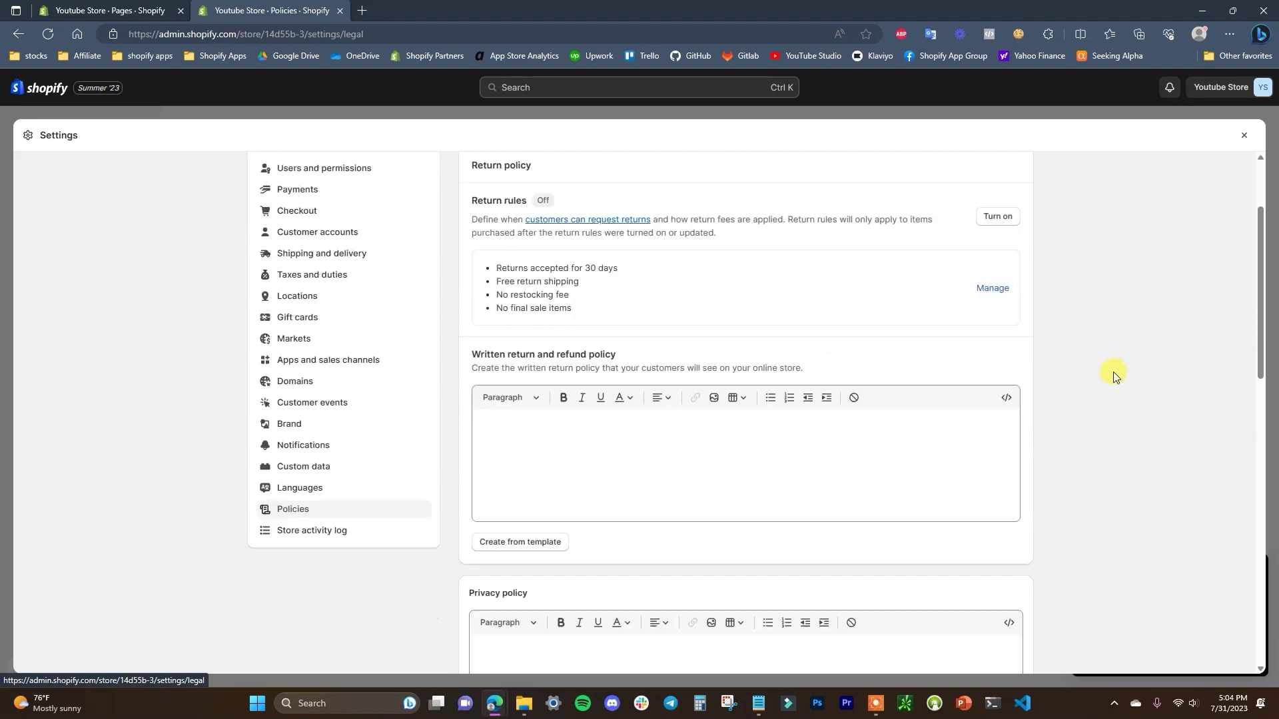
pyautogui.scroll(2, 1069, 365)
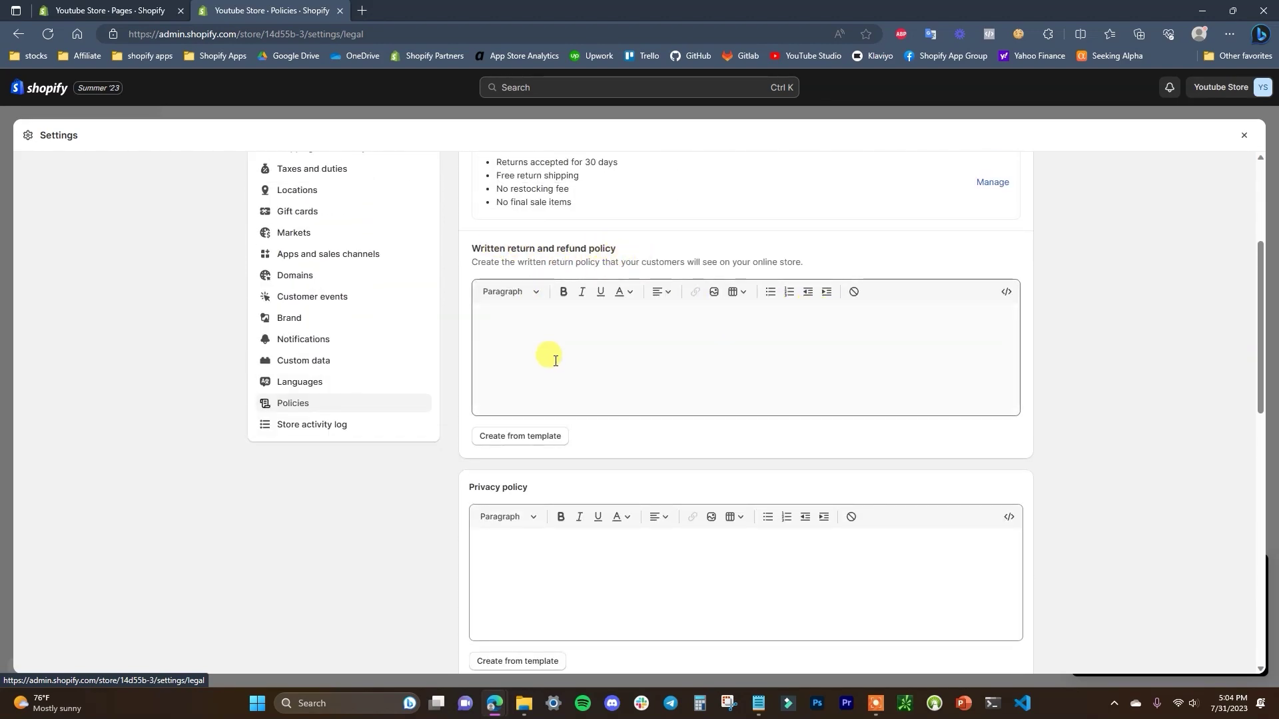
pyautogui.scroll(1, 586, 373)
pyautogui.scroll(-3, 655, 388)
pyautogui.scroll(-6, 568, 339)
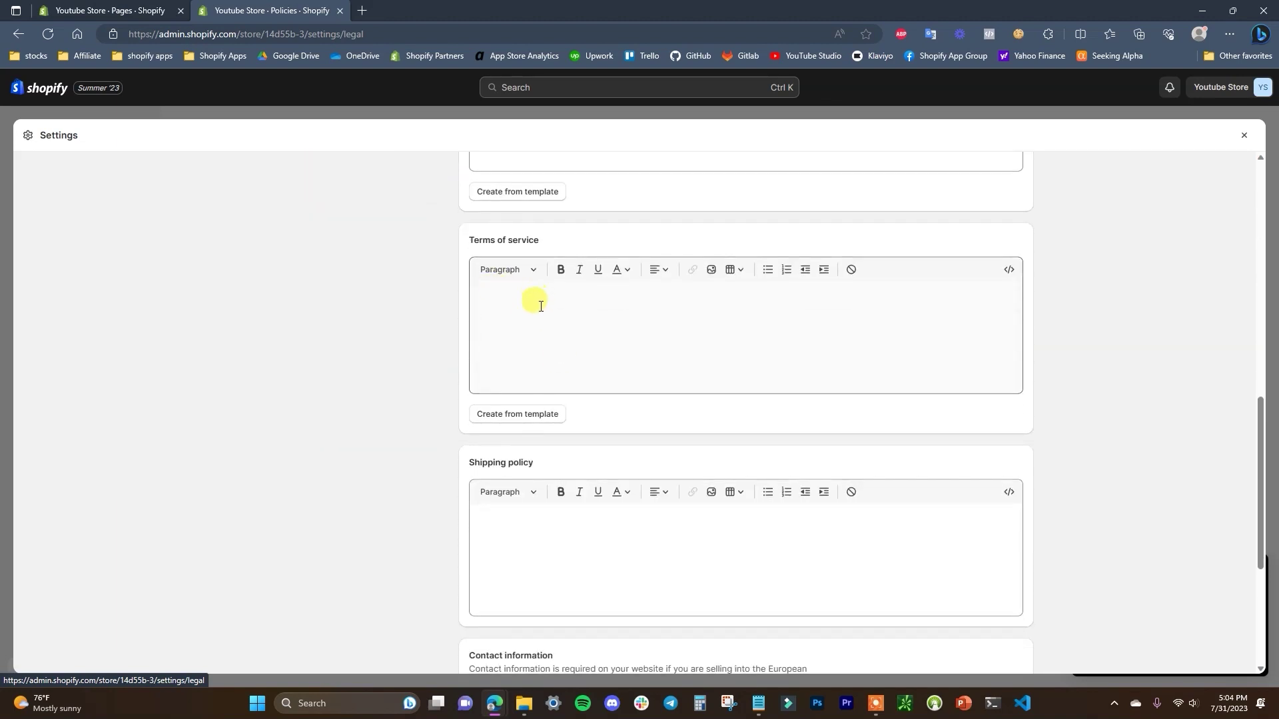
pyautogui.scroll(-4, 531, 297)
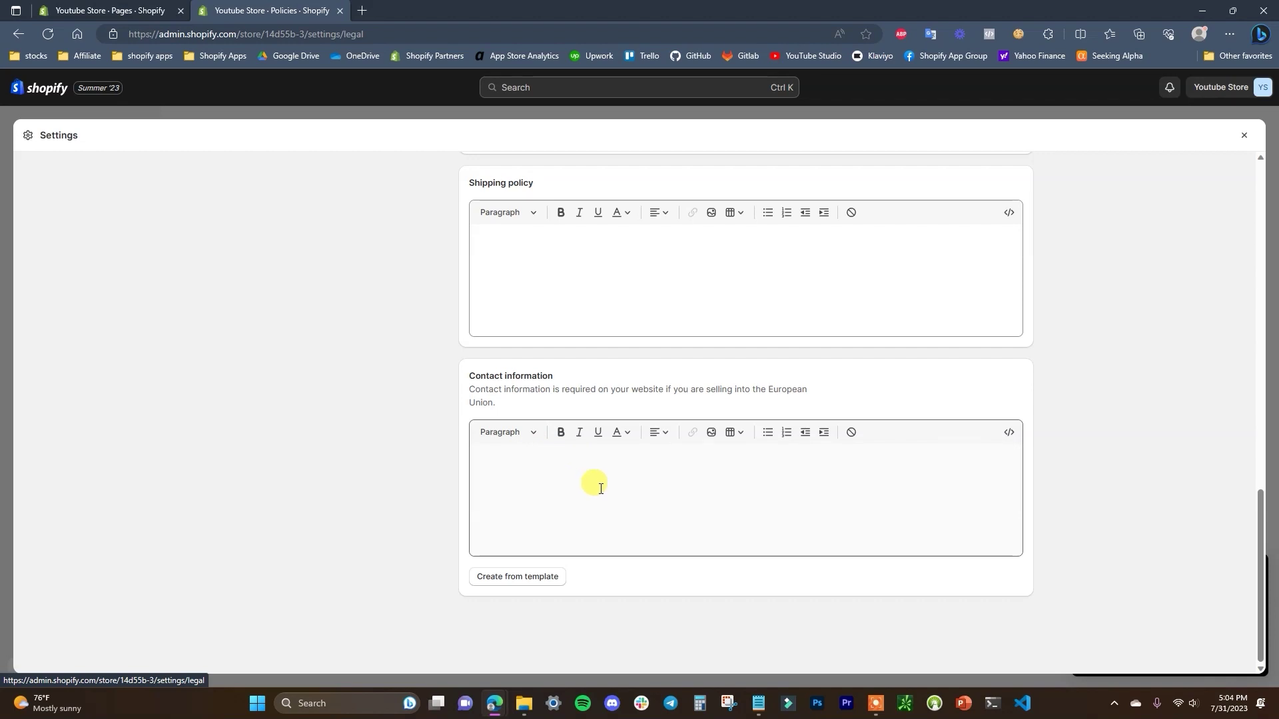
pyautogui.scroll(7, 589, 477)
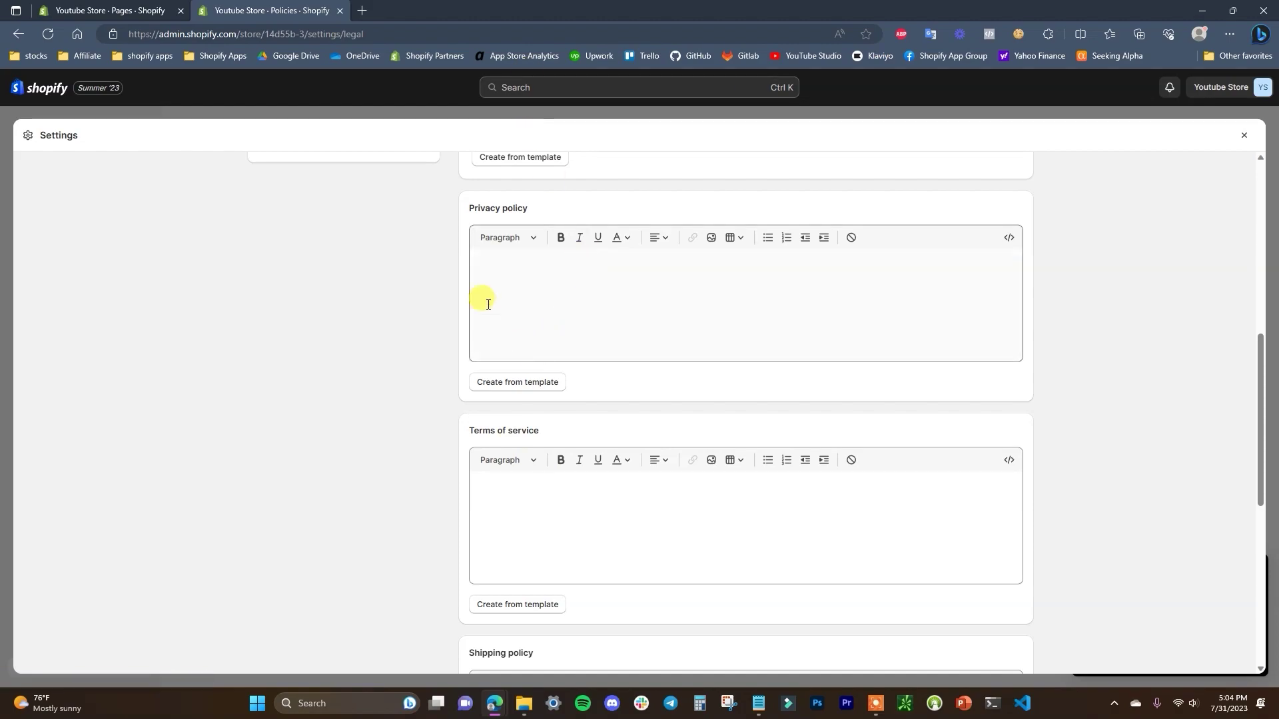
# - Generate the Privacy policy from its template and copy the entire policy text
pyautogui.click(525, 382)
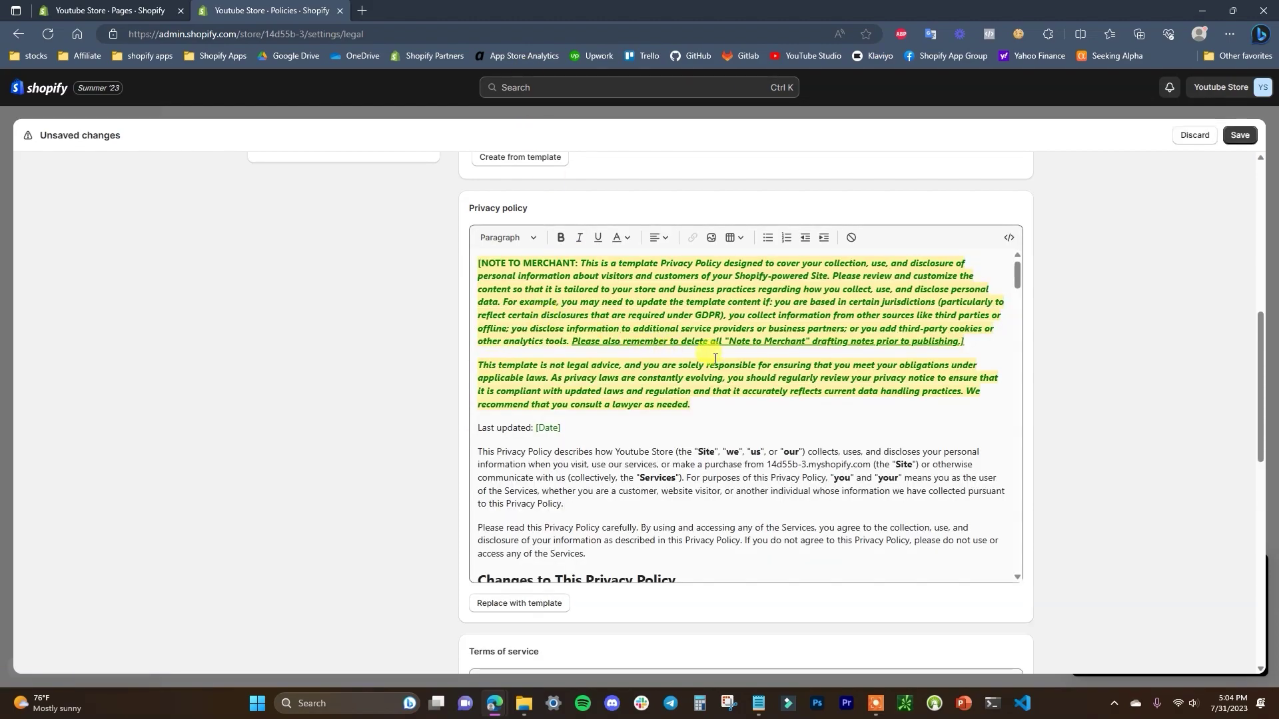
pyautogui.moveTo(513, 263); pyautogui.dragTo(951, 608)
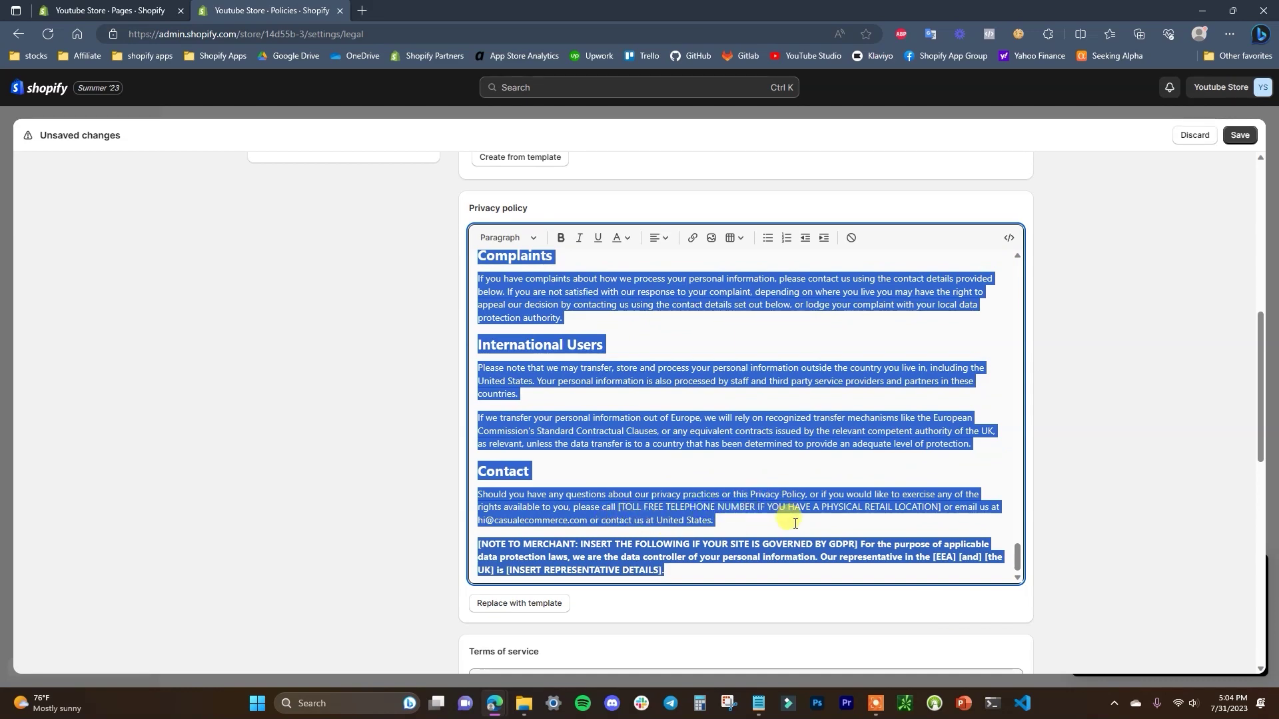
pyautogui.click(795, 530)
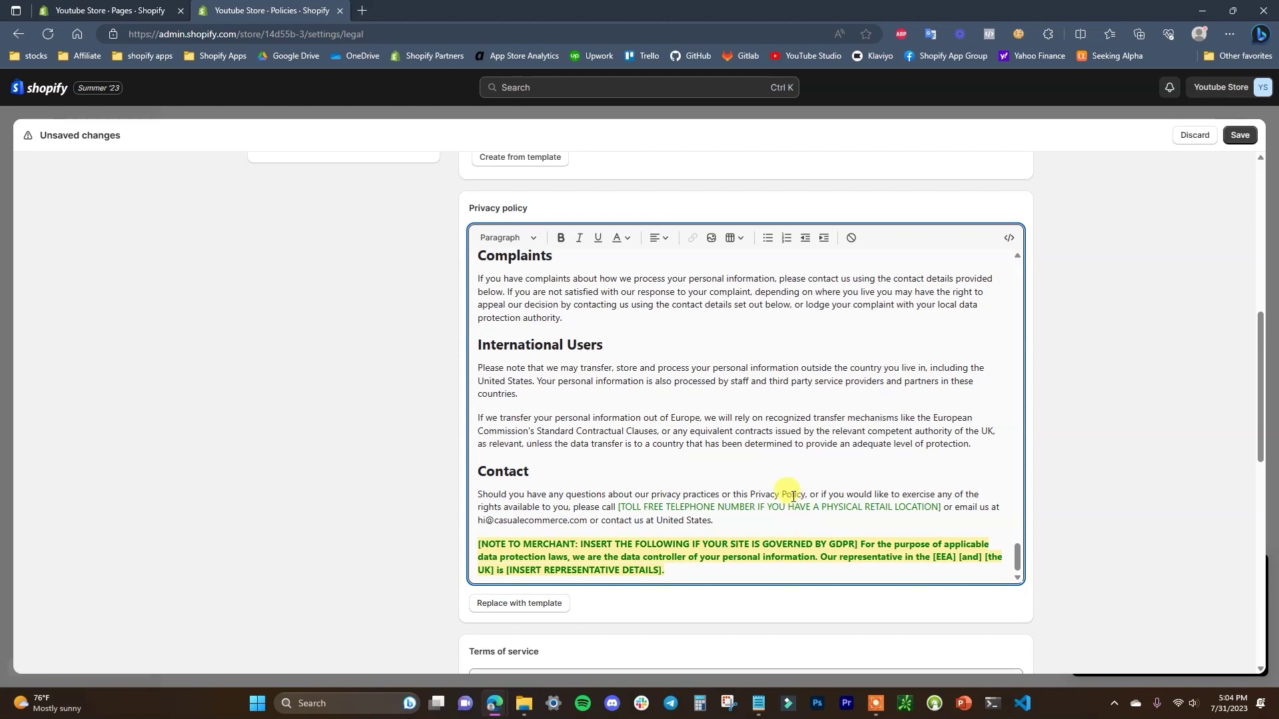
# - Start a new online store page titled "Privacy" and paste the copied privacy policy text as its content
pyautogui.click(99, 6)
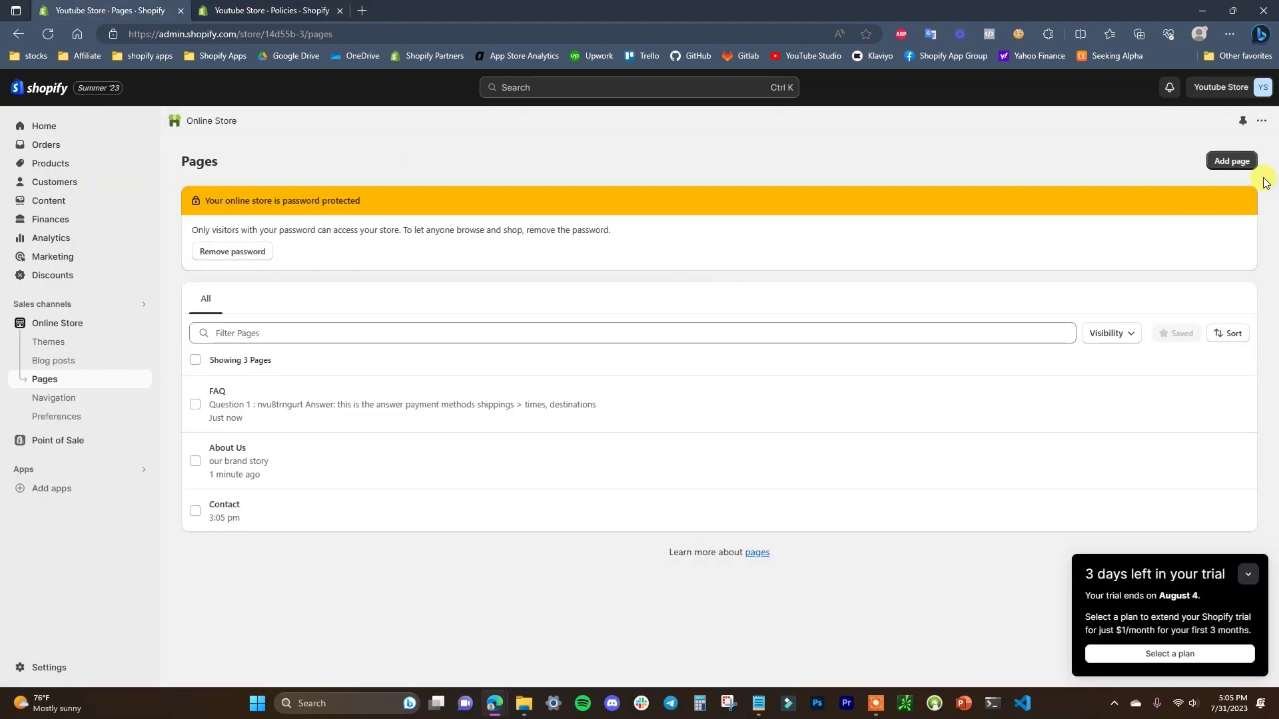
pyautogui.click(1240, 162)
pyautogui.click(547, 225)
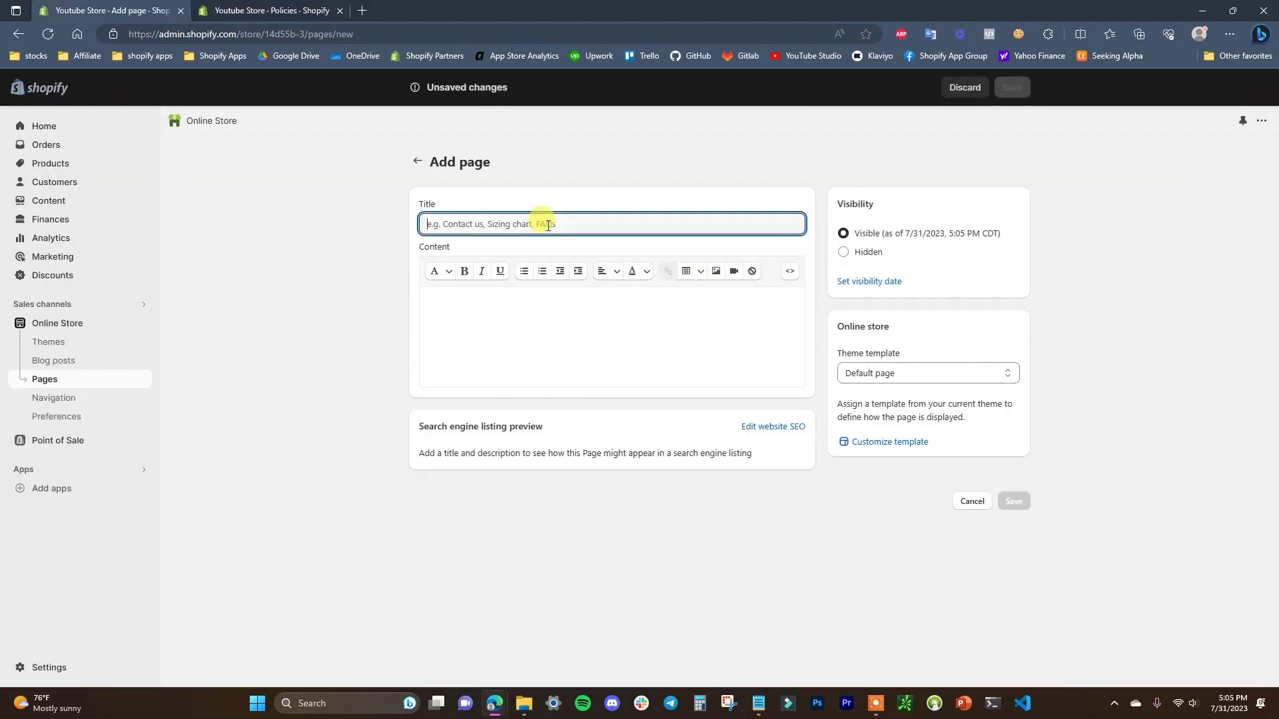
pyautogui.write('Privacy')
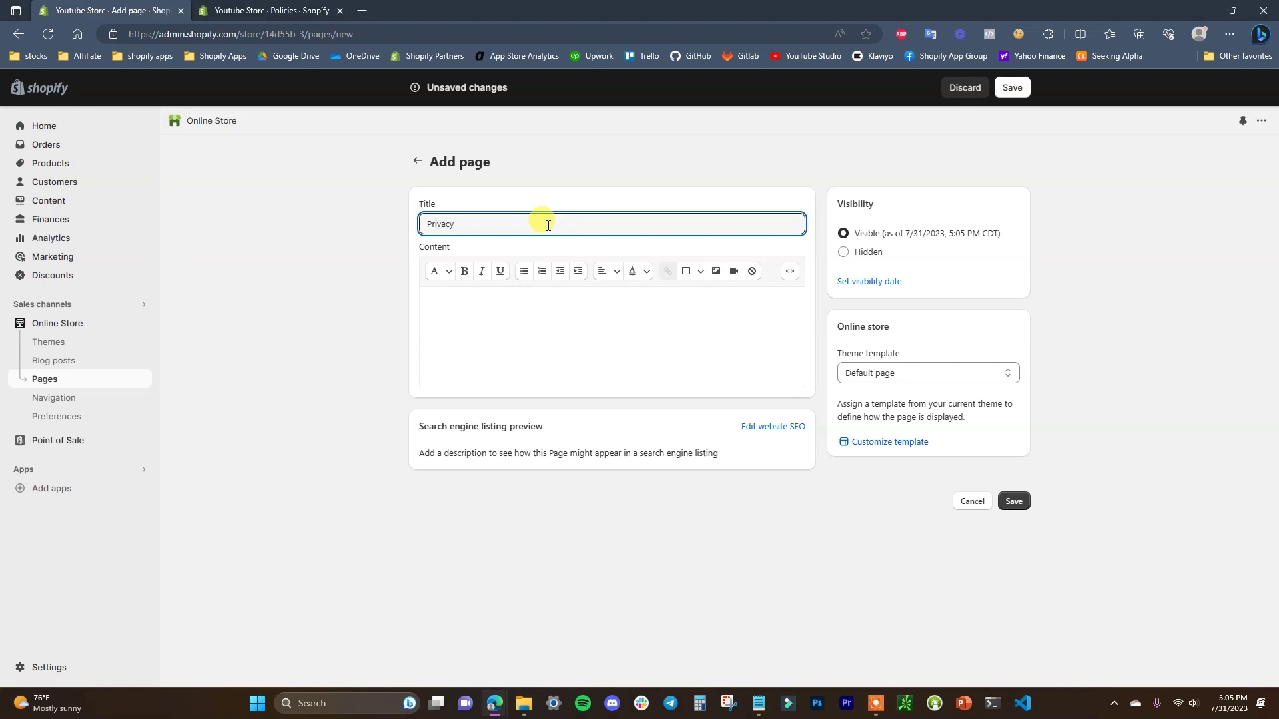
pyautogui.click(478, 343)
pyautogui.hotkey('ctrl', 'v')
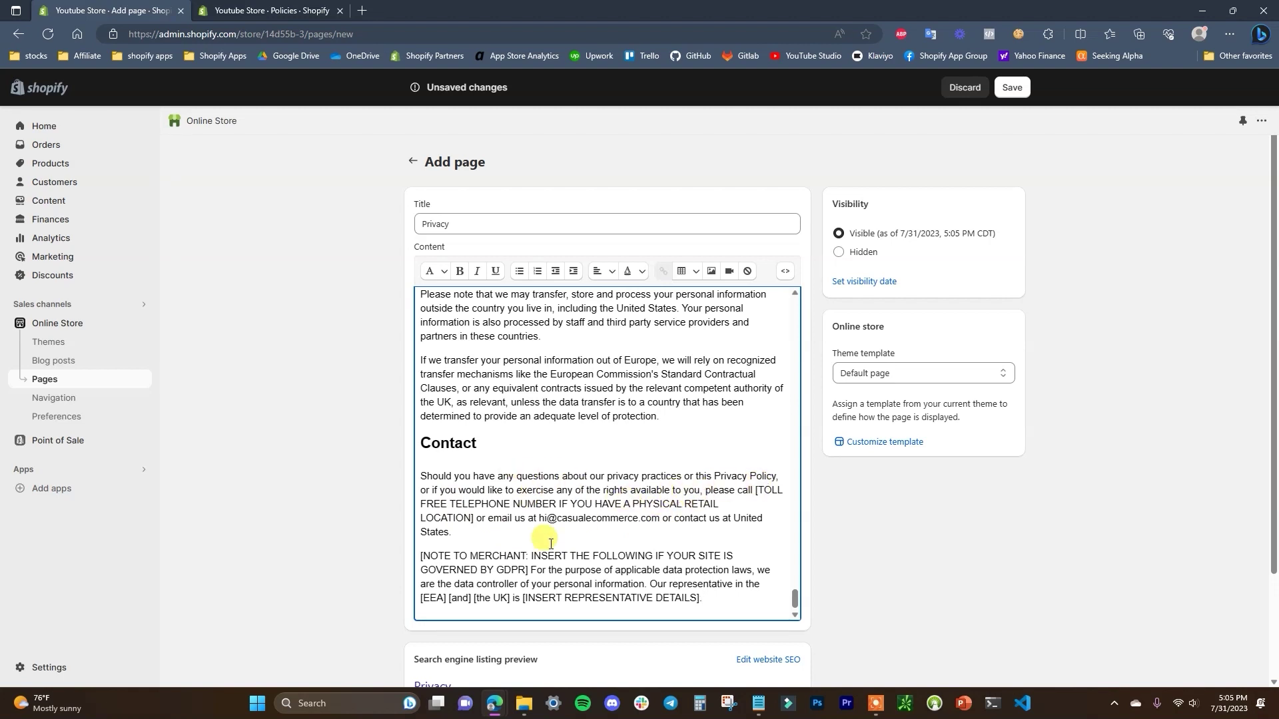
# - Examine the merchant notes and bracketed placeholders throughout the Privacy page content, from the Contact section back to the beginning
pyautogui.moveTo(754, 493); pyautogui.dragTo(610, 518)
pyautogui.click(603, 555)
pyautogui.moveTo(479, 556); pyautogui.dragTo(656, 553)
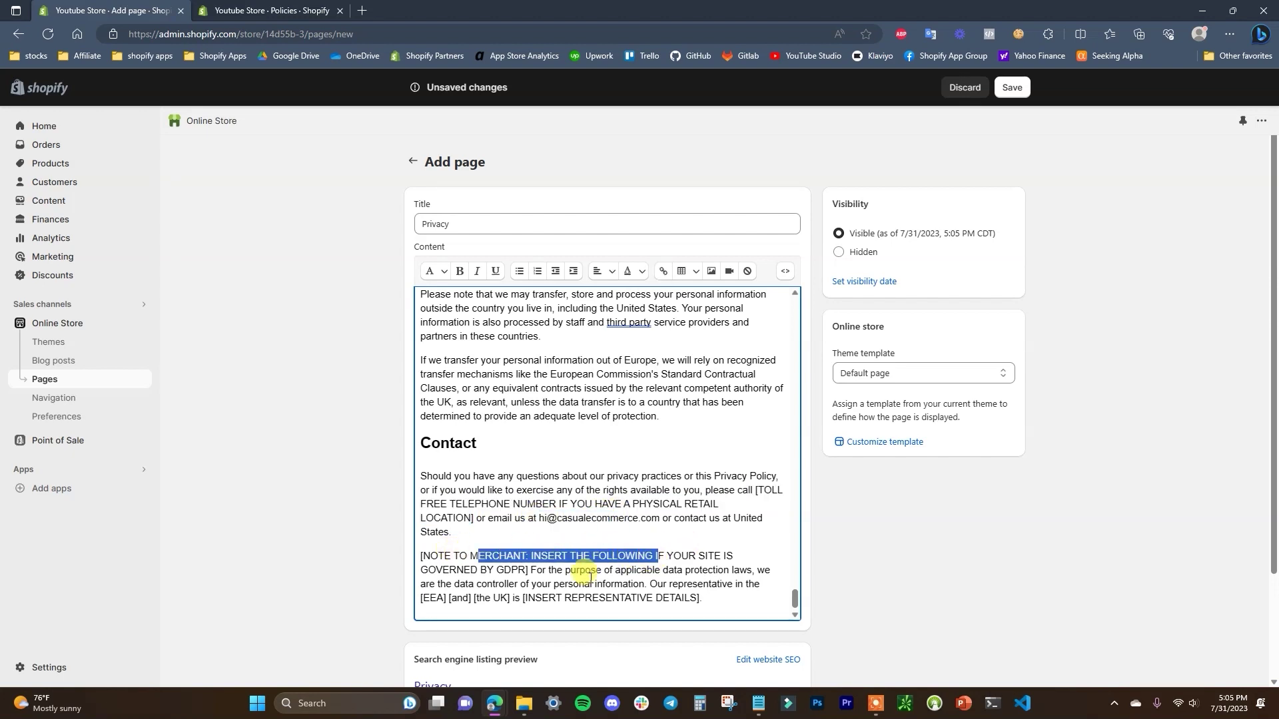
pyautogui.scroll(2, 736, 508)
pyautogui.scroll(-1, 674, 509)
pyautogui.scroll(5, 683, 561)
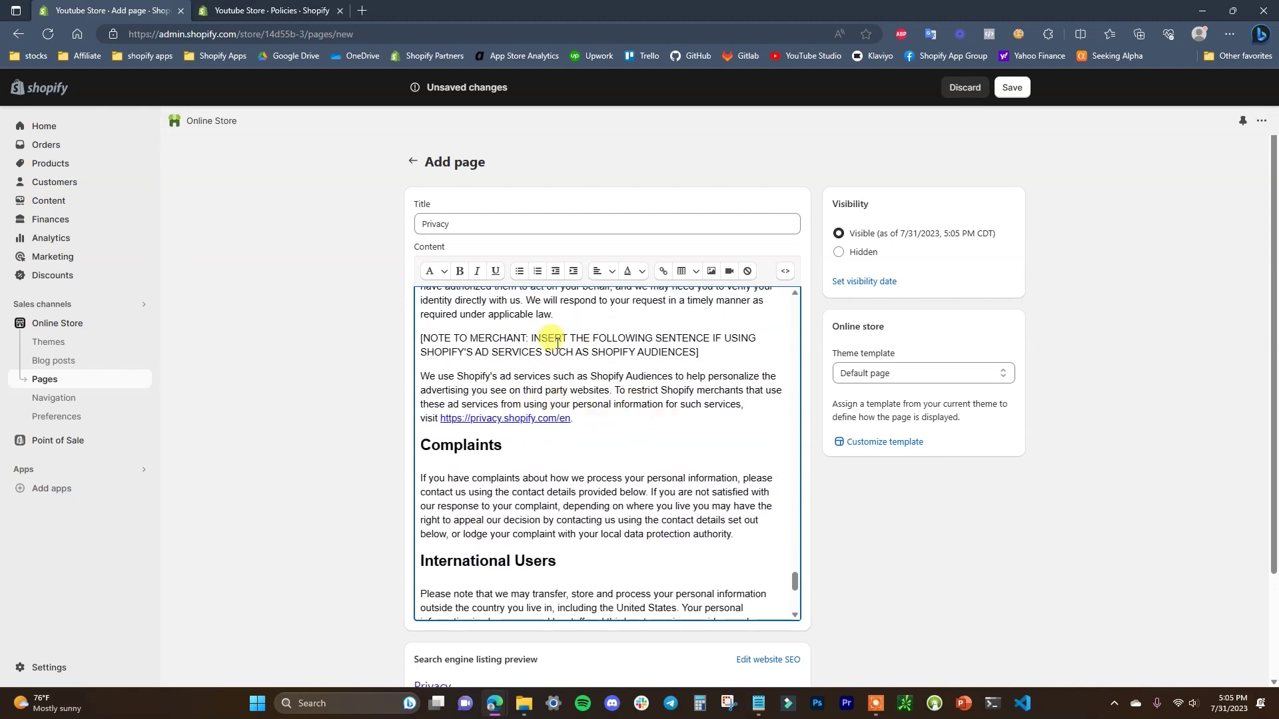
pyautogui.moveTo(526, 339); pyautogui.dragTo(661, 339)
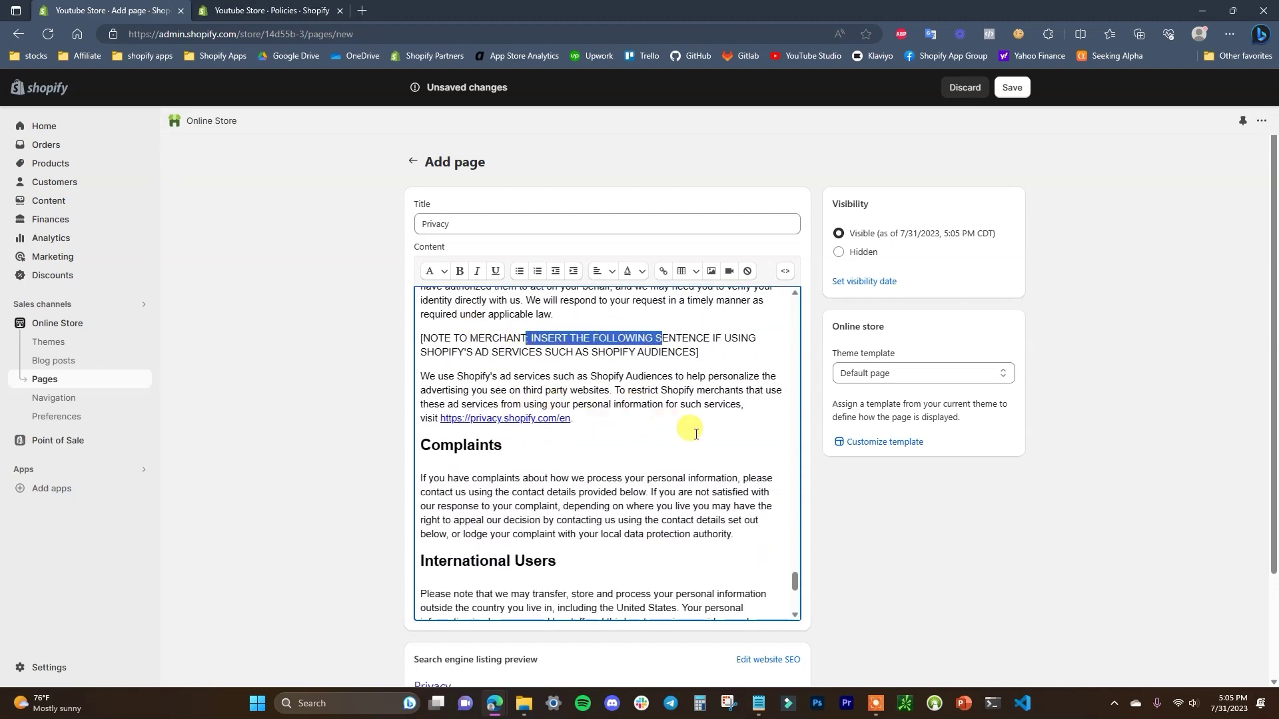
pyautogui.scroll(2, 686, 430)
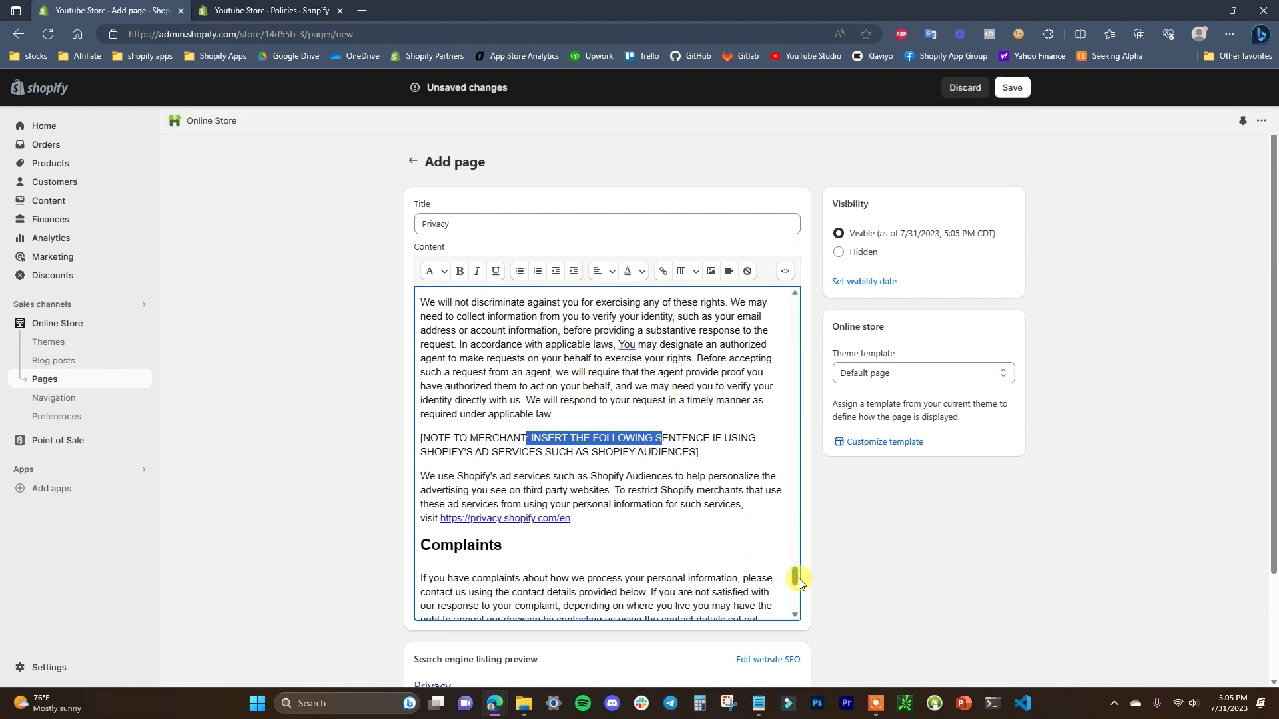
pyautogui.moveTo(799, 581); pyautogui.dragTo(806, 273)
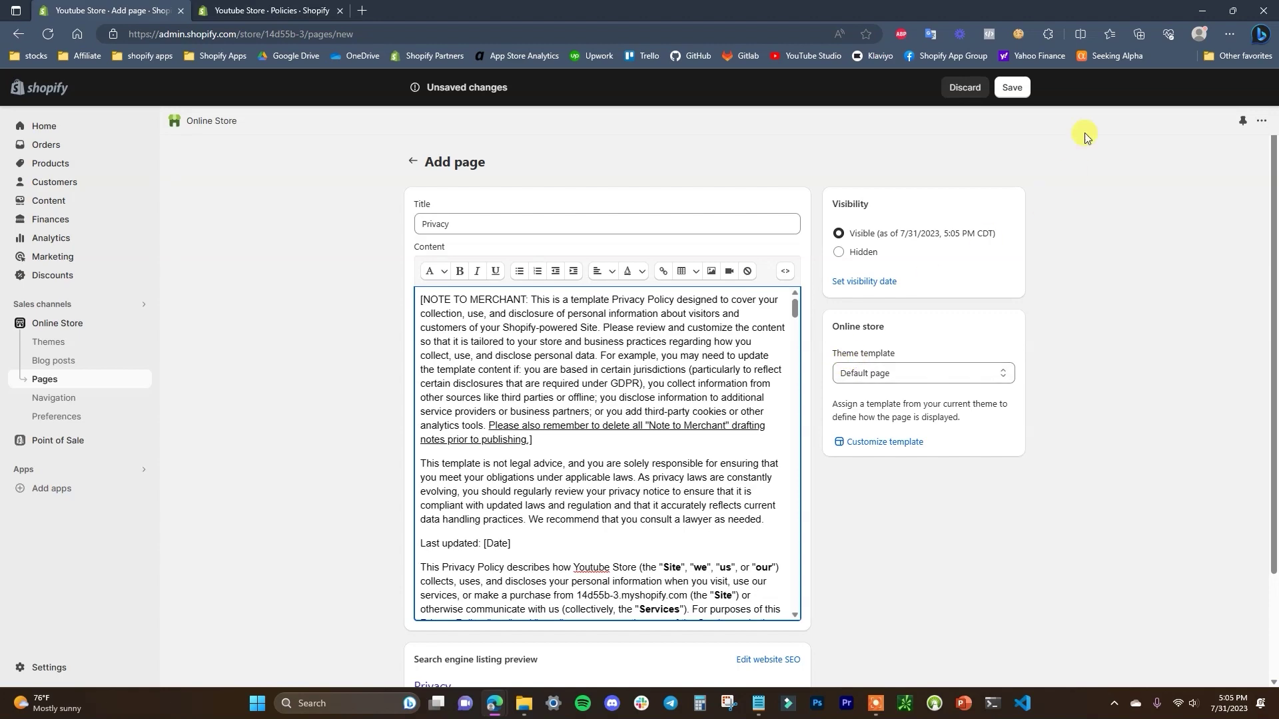
# - Save the Privacy page and start another page titled "Terms"
pyautogui.click(1013, 90)
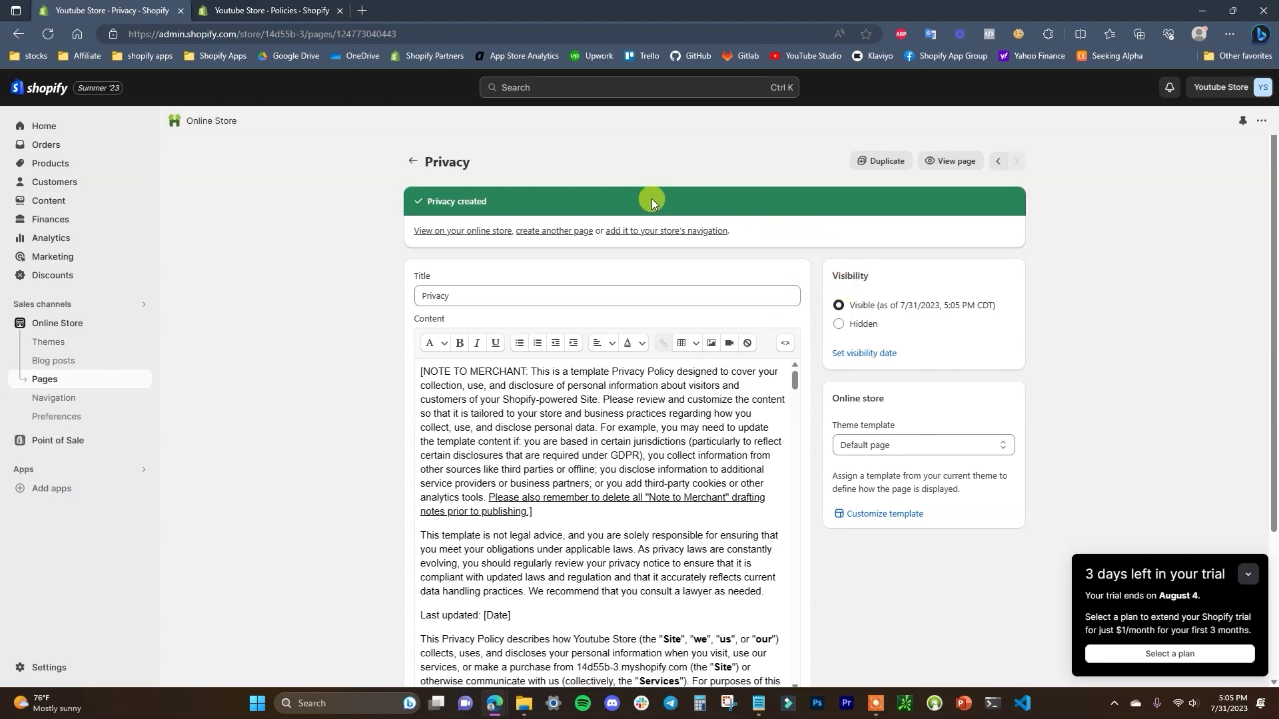
pyautogui.click(571, 232)
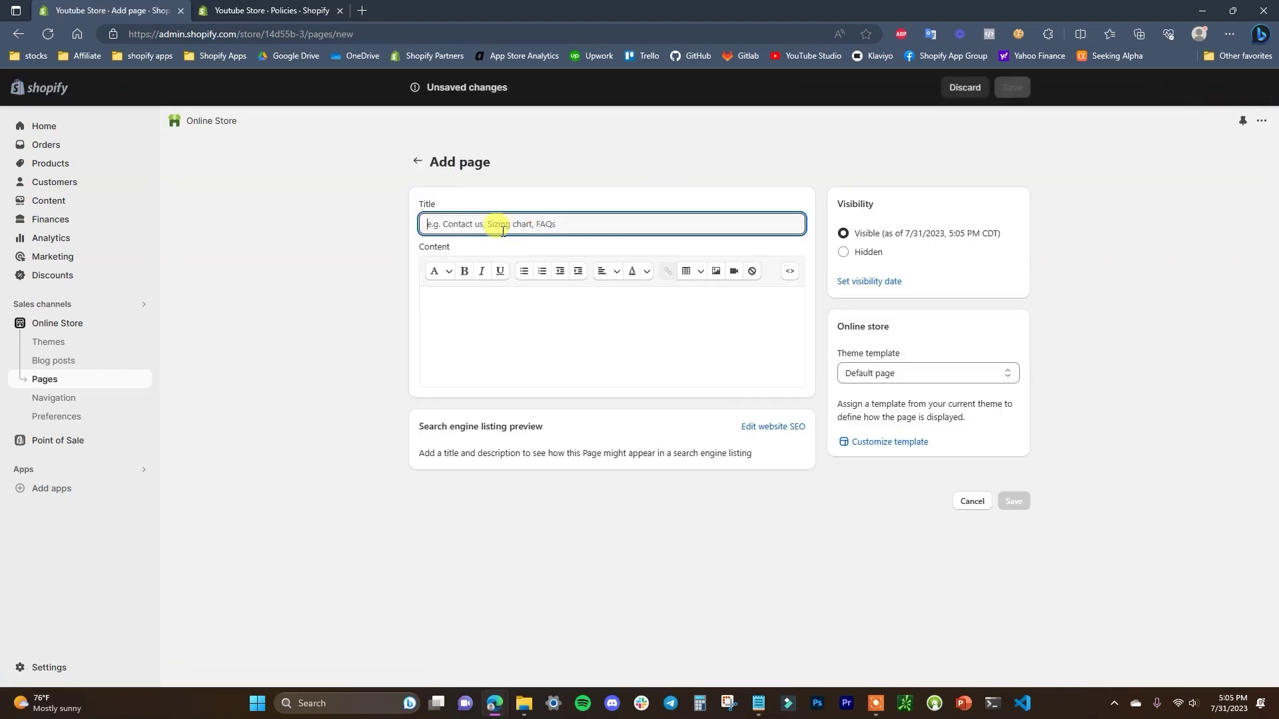
pyautogui.write('Terms')
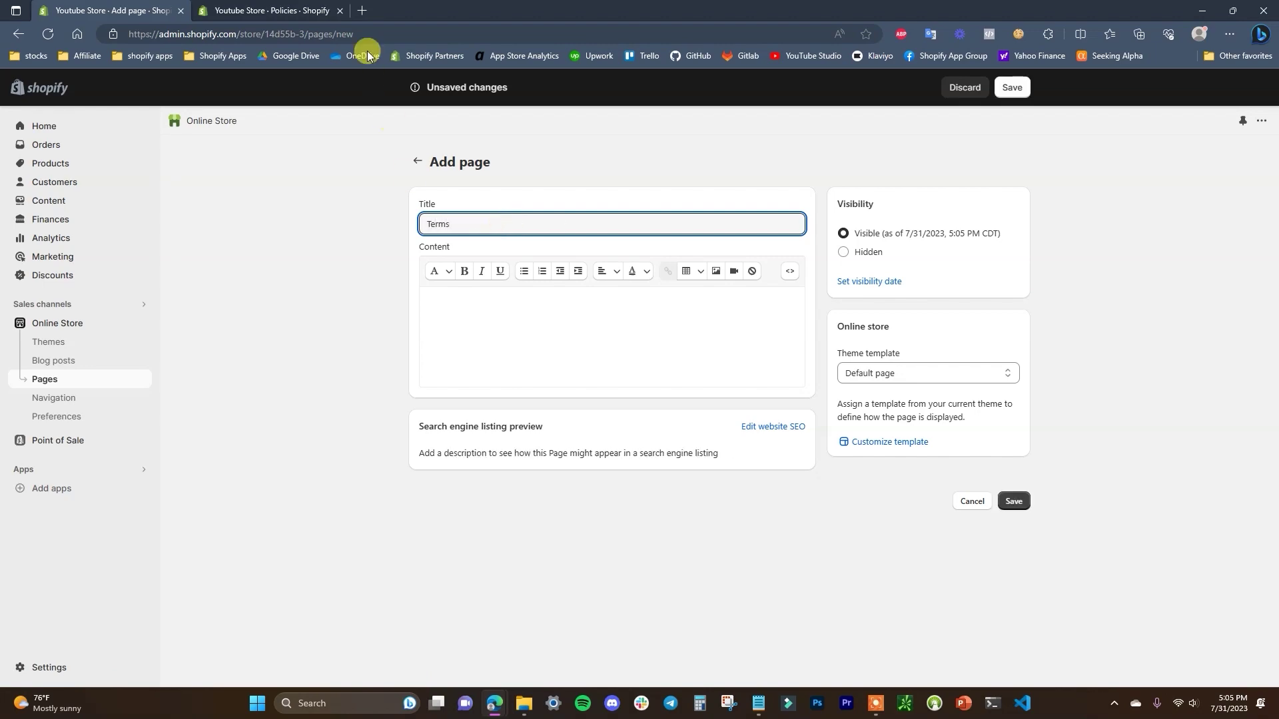
# - Generate the Terms of service policy from its template in the store policies and copy the entire text
pyautogui.hotkey('ctrl', 'Tab')
pyautogui.scroll(-5, 1006, 466)
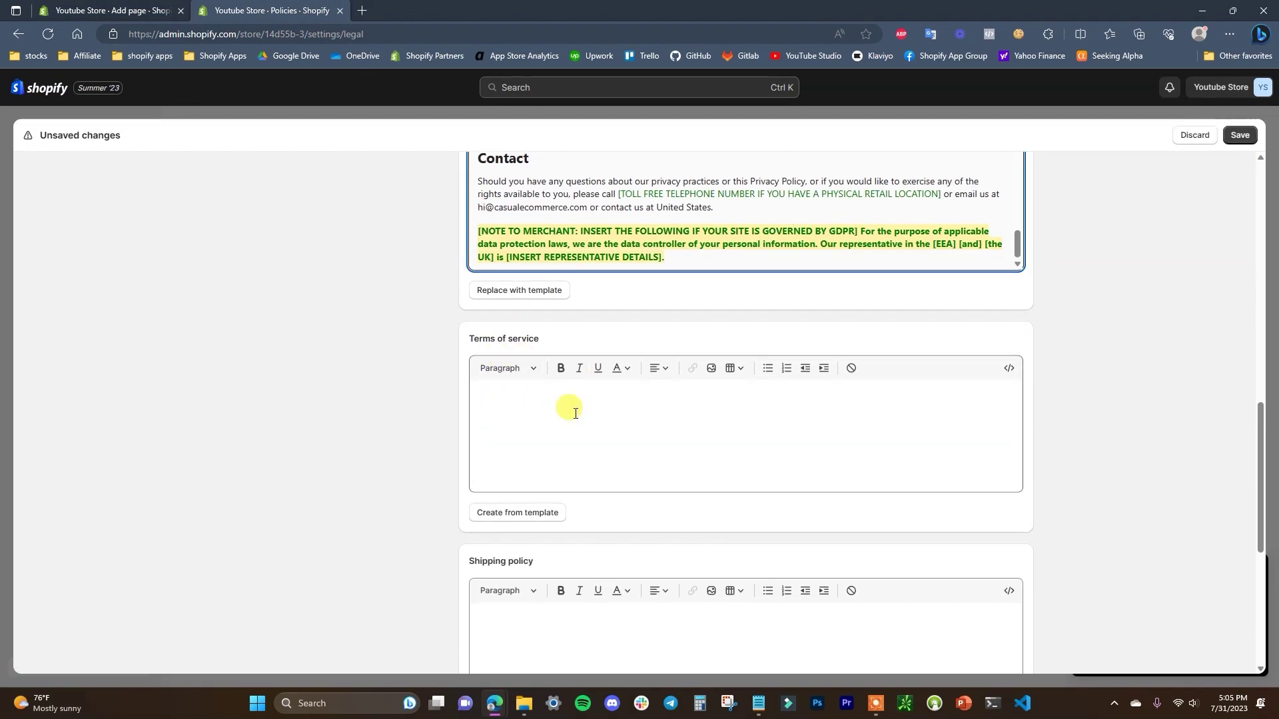
pyautogui.scroll(-1, 509, 523)
pyautogui.click(518, 434)
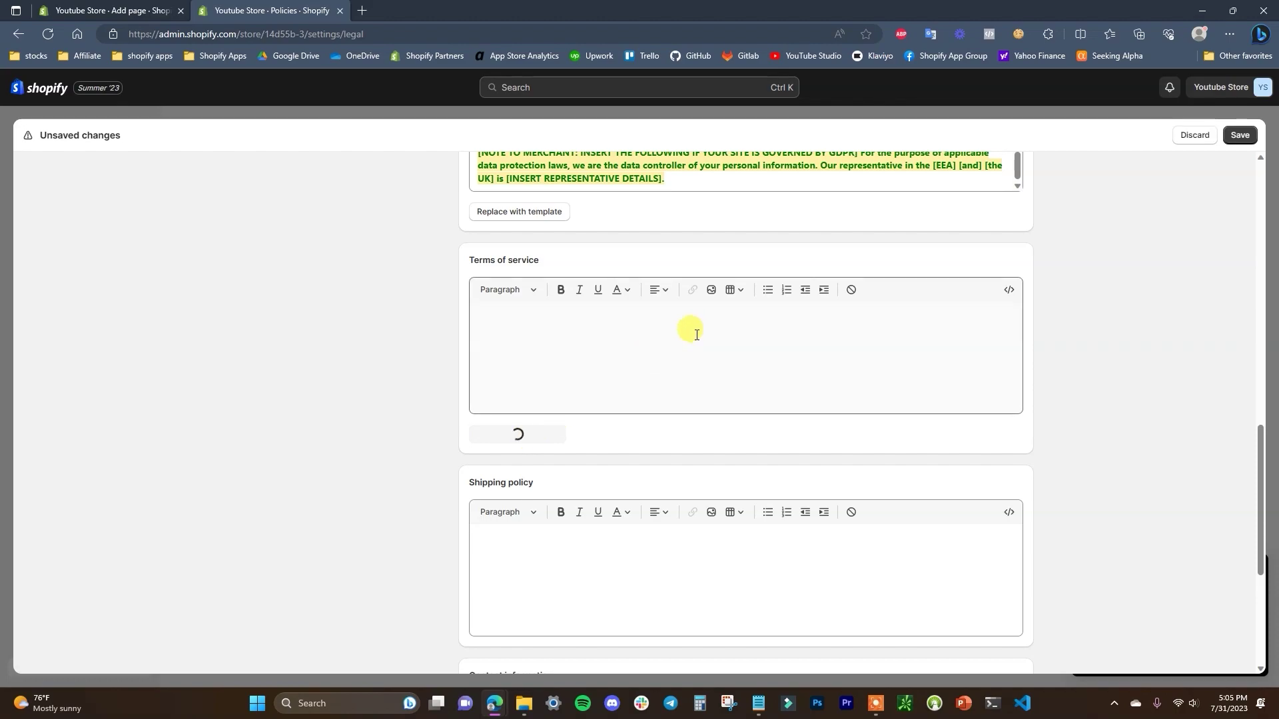
pyautogui.moveTo(479, 318); pyautogui.dragTo(664, 433)
pyautogui.scroll(1, 664, 432)
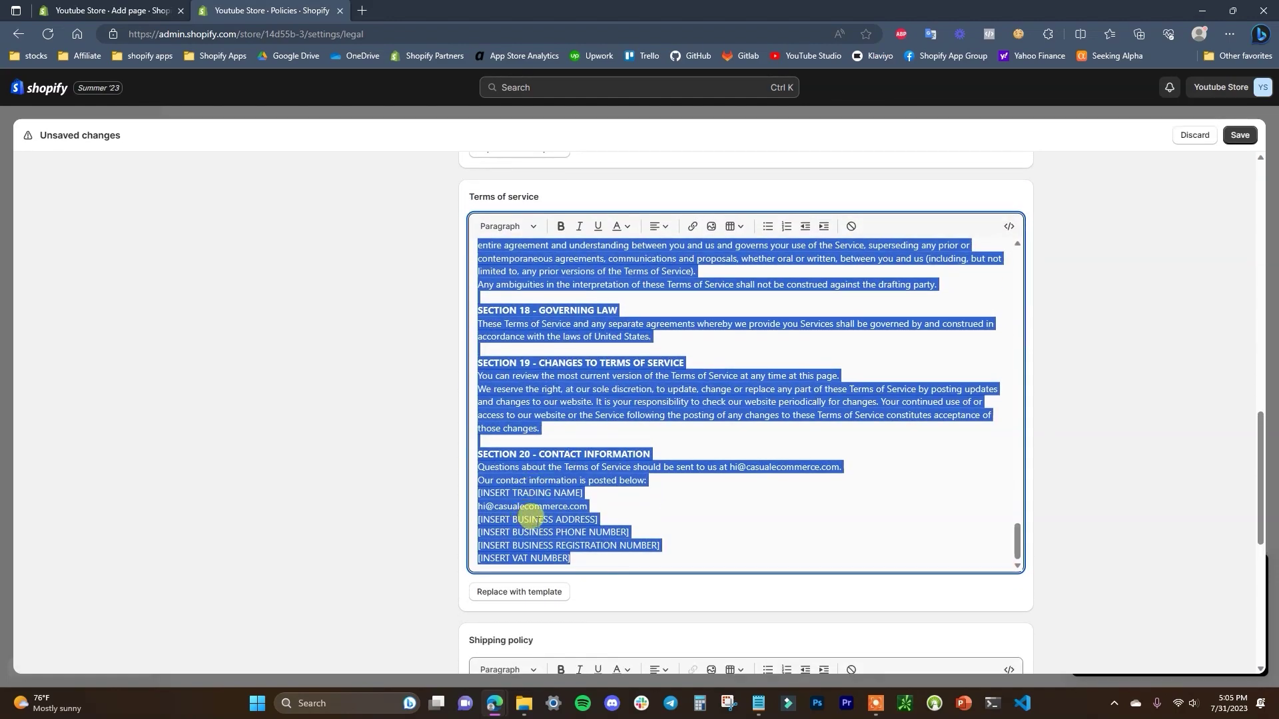
# - Paste the copied terms of service text into the Terms page content and check the placeholders in its closing sections
pyautogui.click(149, 10)
pyautogui.click(508, 371)
pyautogui.hotkey('ctrl', 'v')
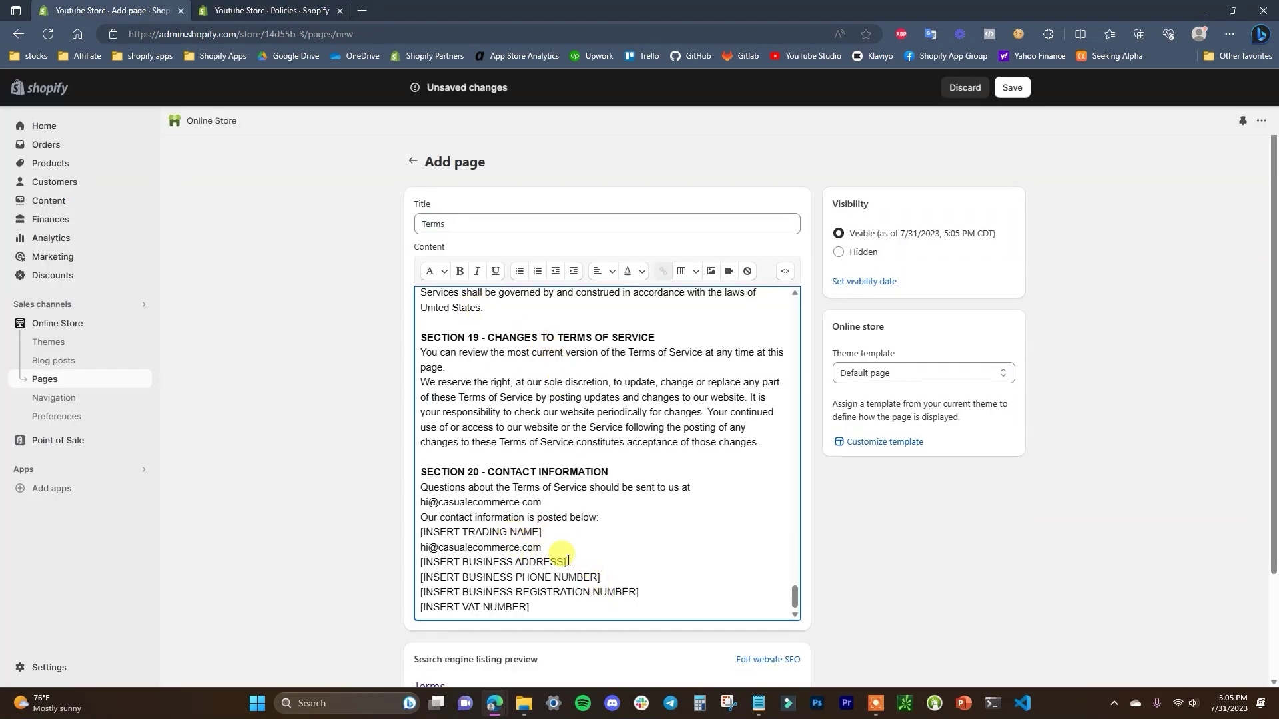
pyautogui.click(500, 577)
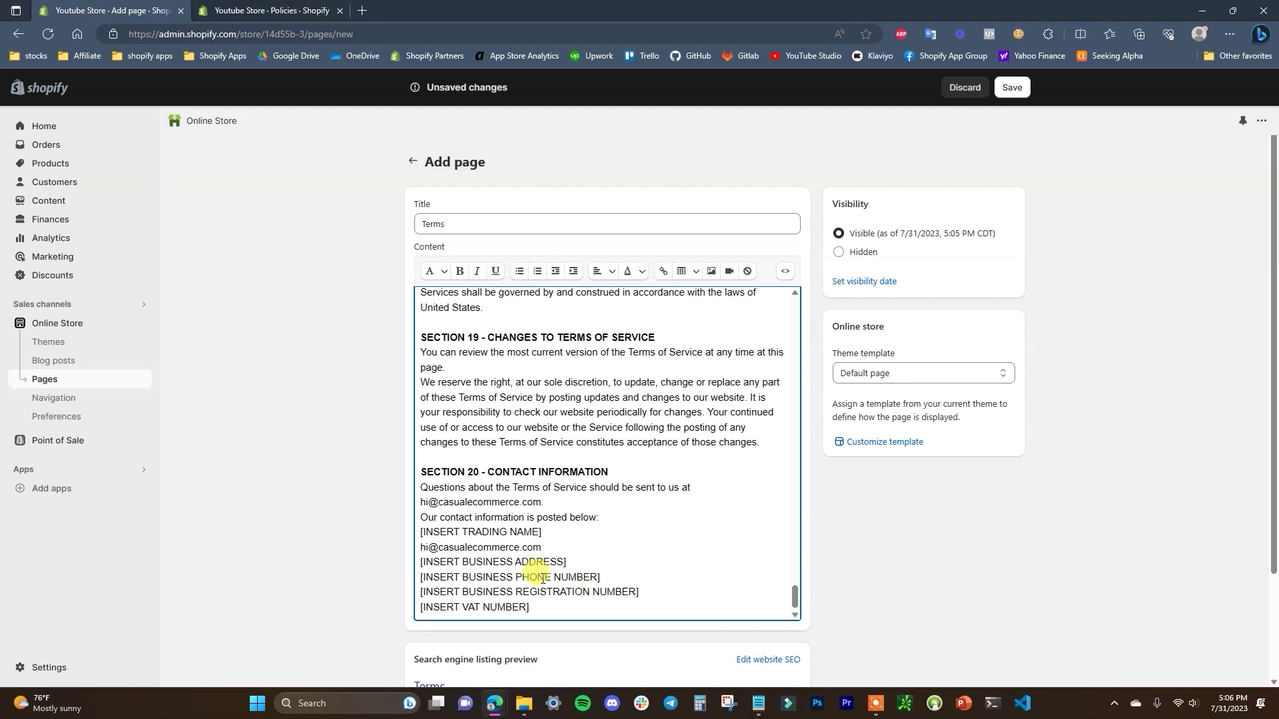
pyautogui.scroll(3, 566, 580)
pyautogui.scroll(2, 609, 477)
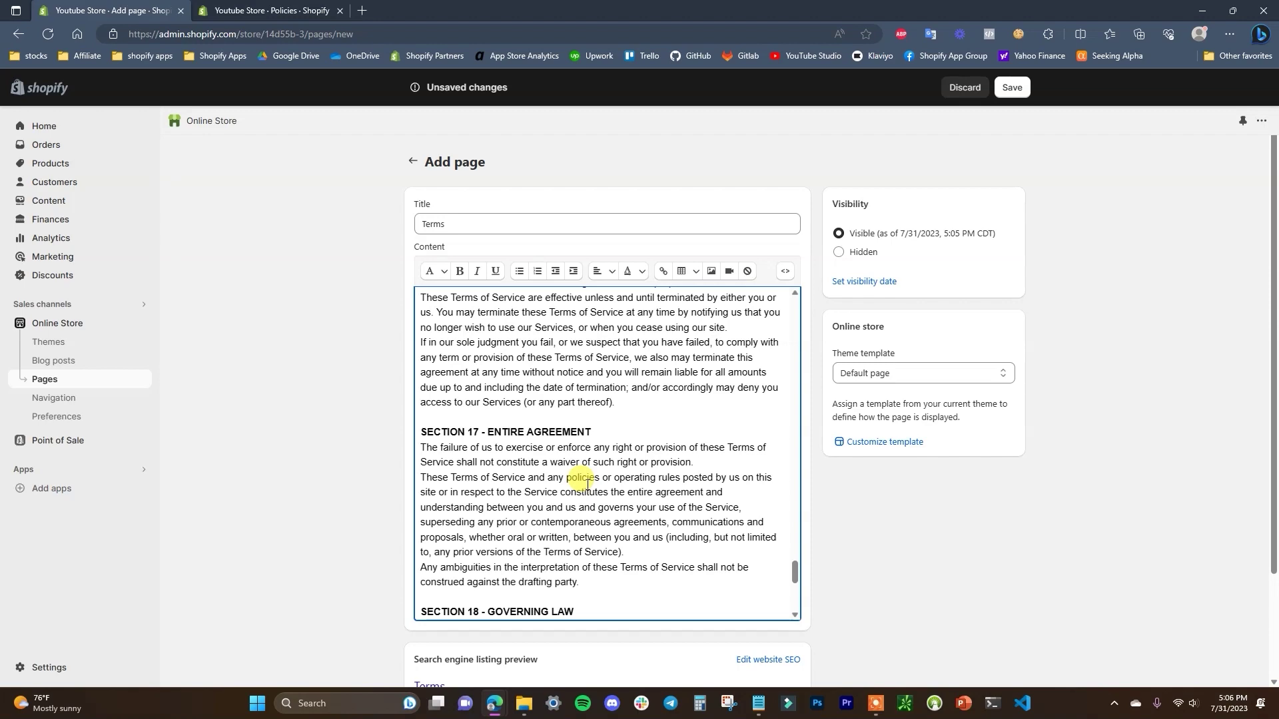
pyautogui.scroll(-5, 586, 483)
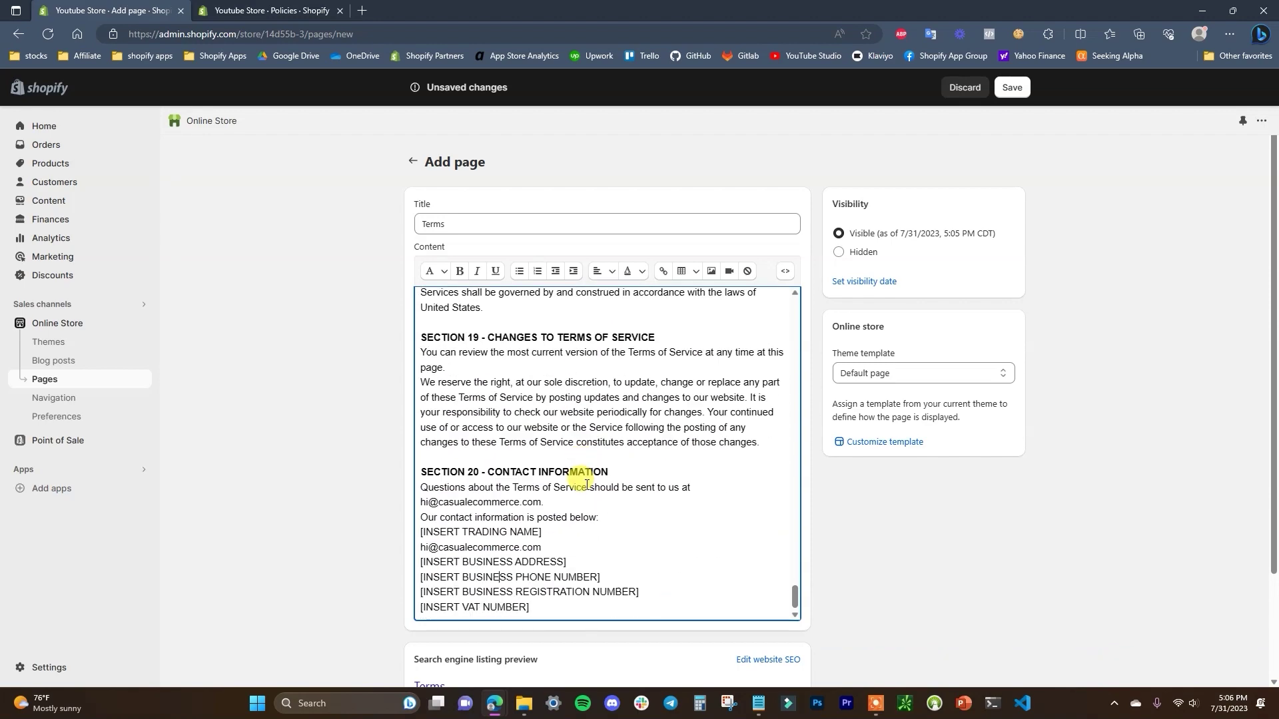
# - Save the Terms page and the generated terms of service in the store policies
pyautogui.click(1026, 87)
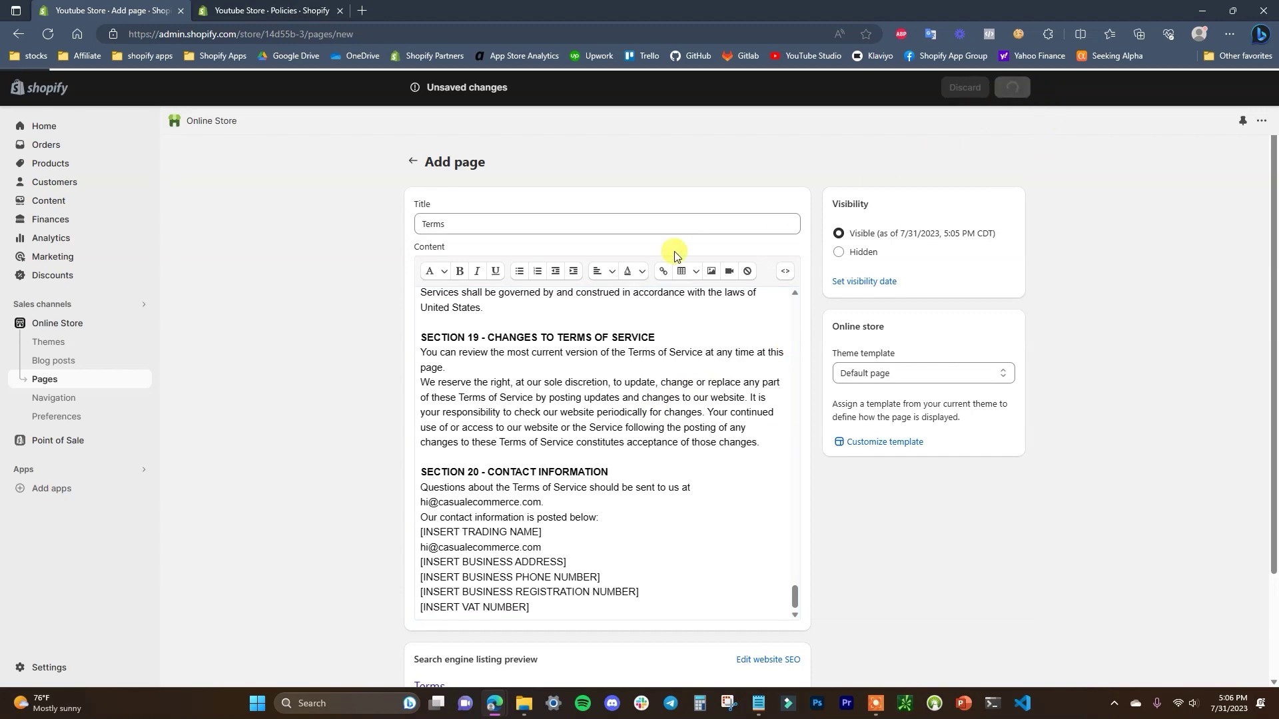
pyautogui.click(320, 11)
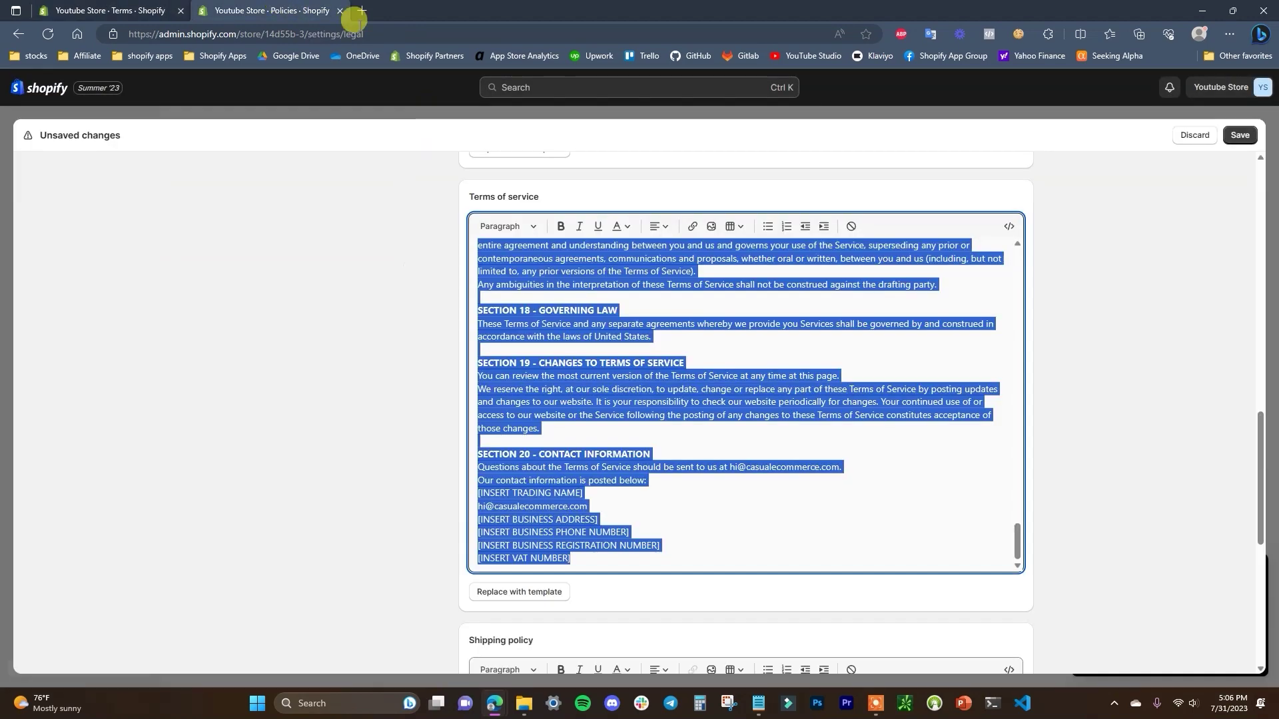
pyautogui.click(1240, 135)
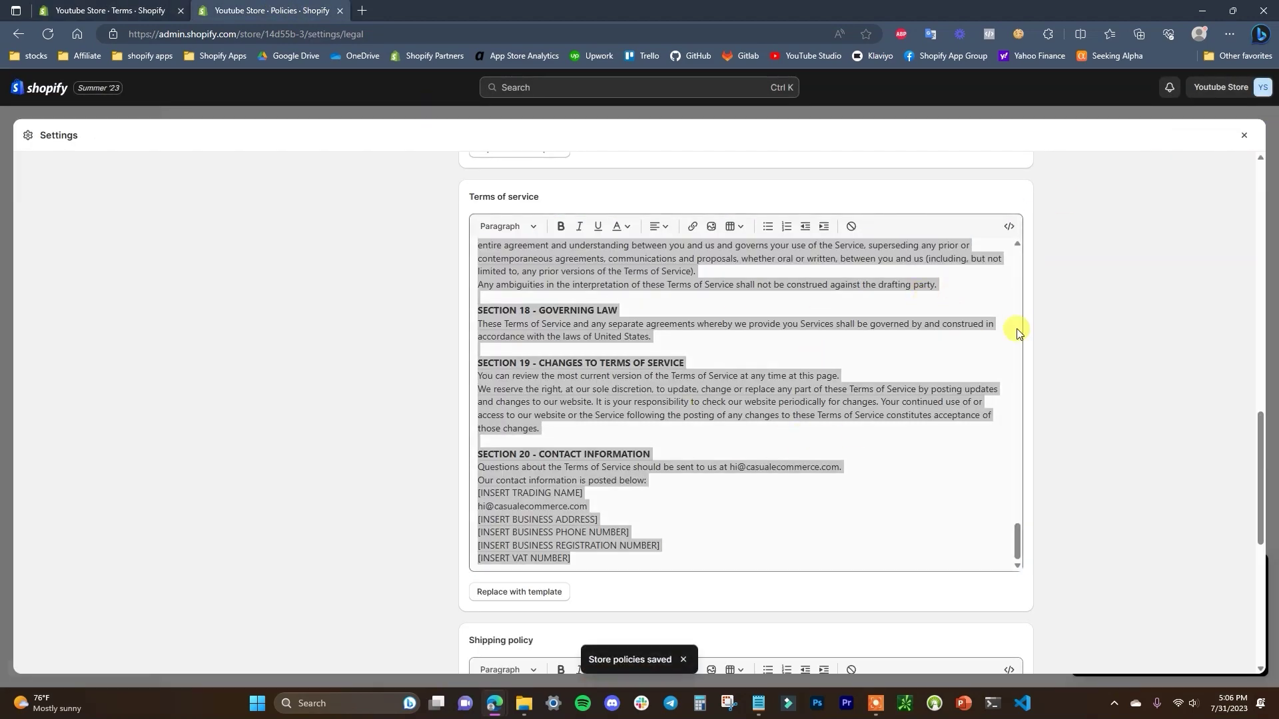
pyautogui.click(167, 9)
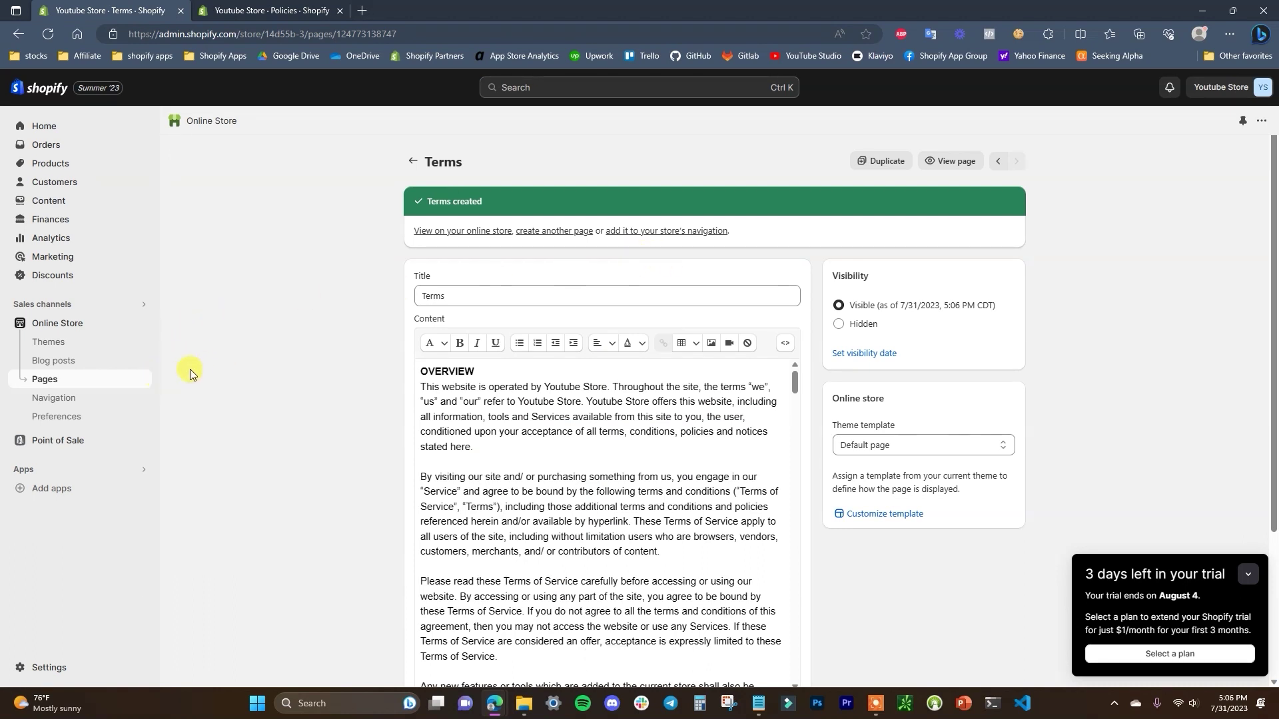
# - Open the store's navigation settings and check the live storefront's header menu and footer links
pyautogui.click(90, 401)
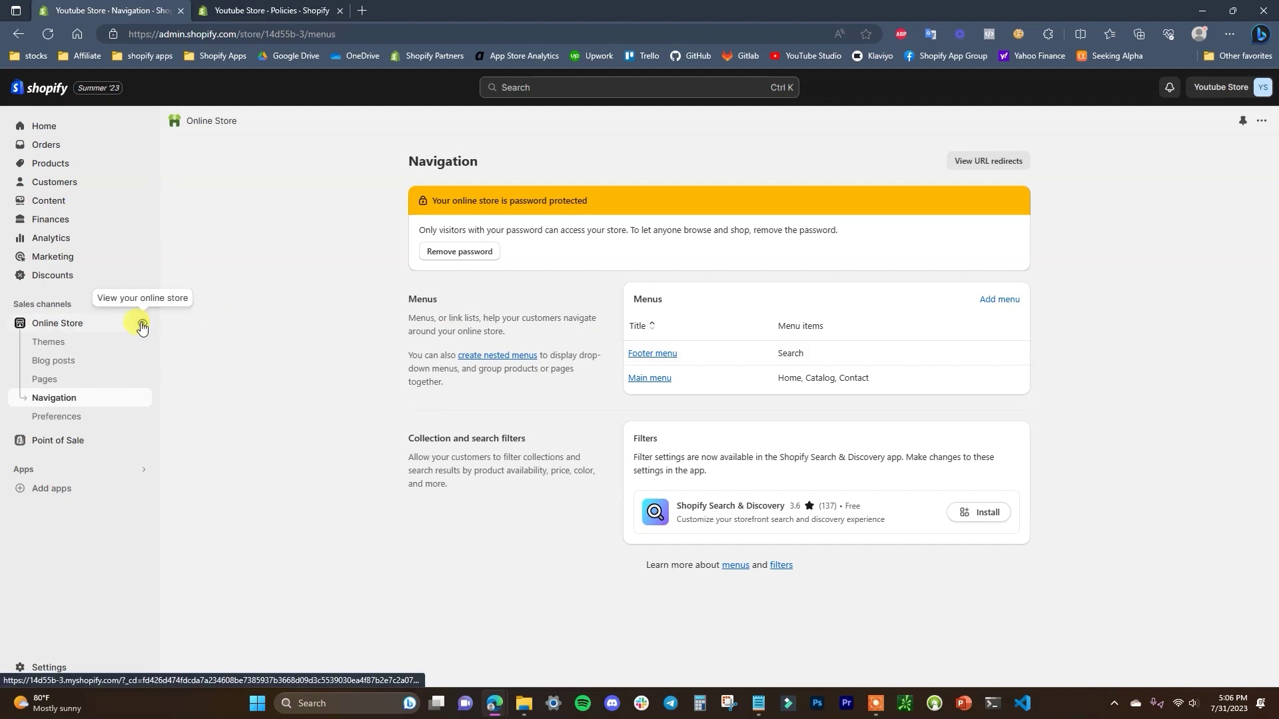
pyautogui.click(141, 323)
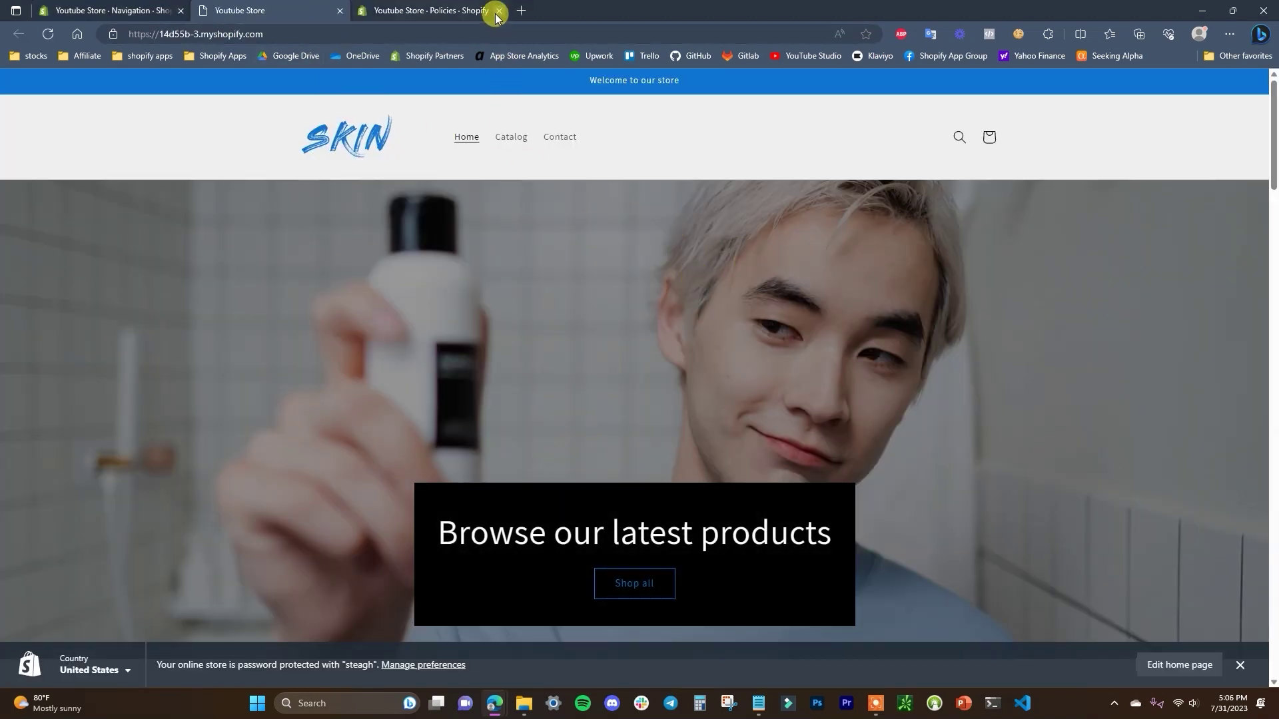
pyautogui.click(499, 11)
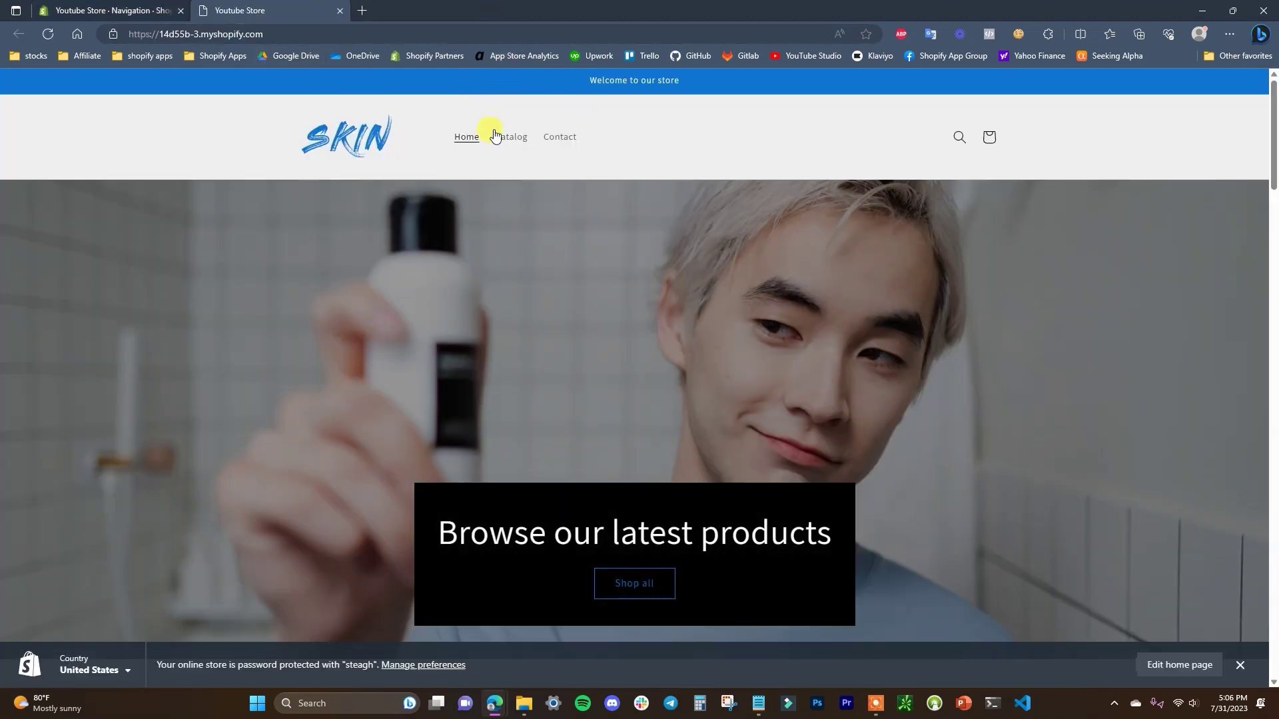
pyautogui.moveTo(1272, 213); pyautogui.dragTo(1273, 666)
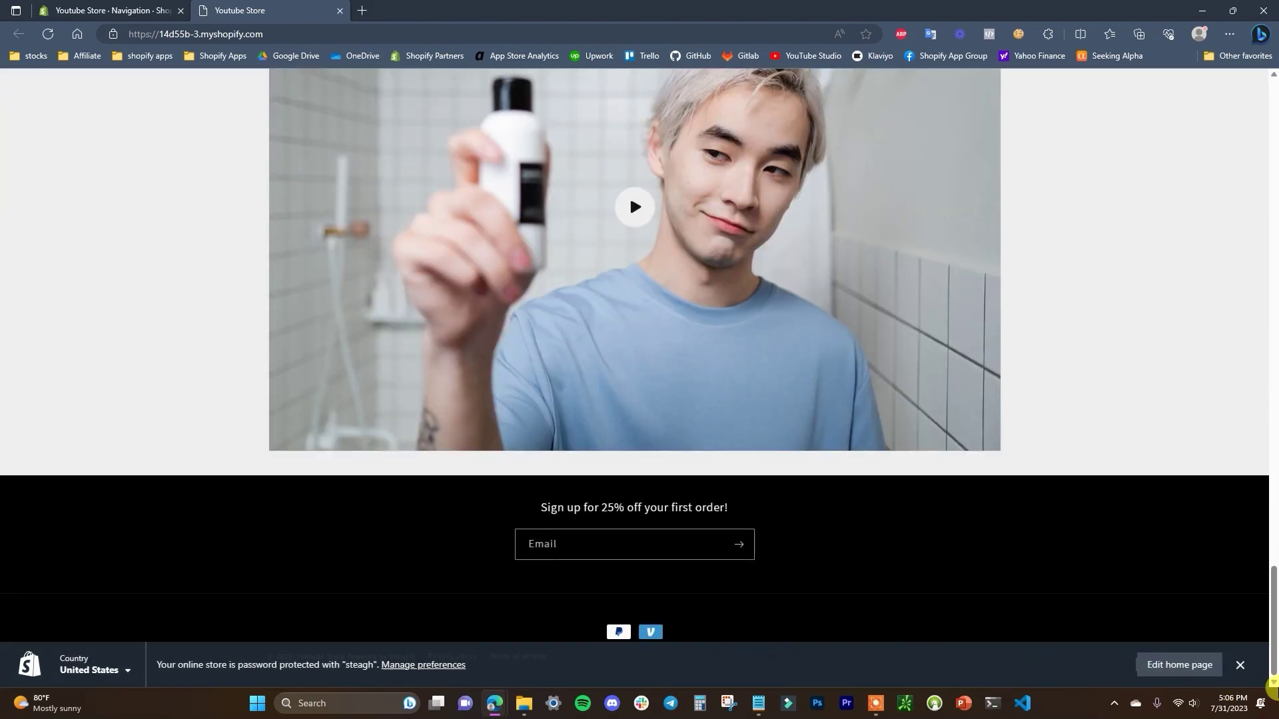
pyautogui.click(1240, 665)
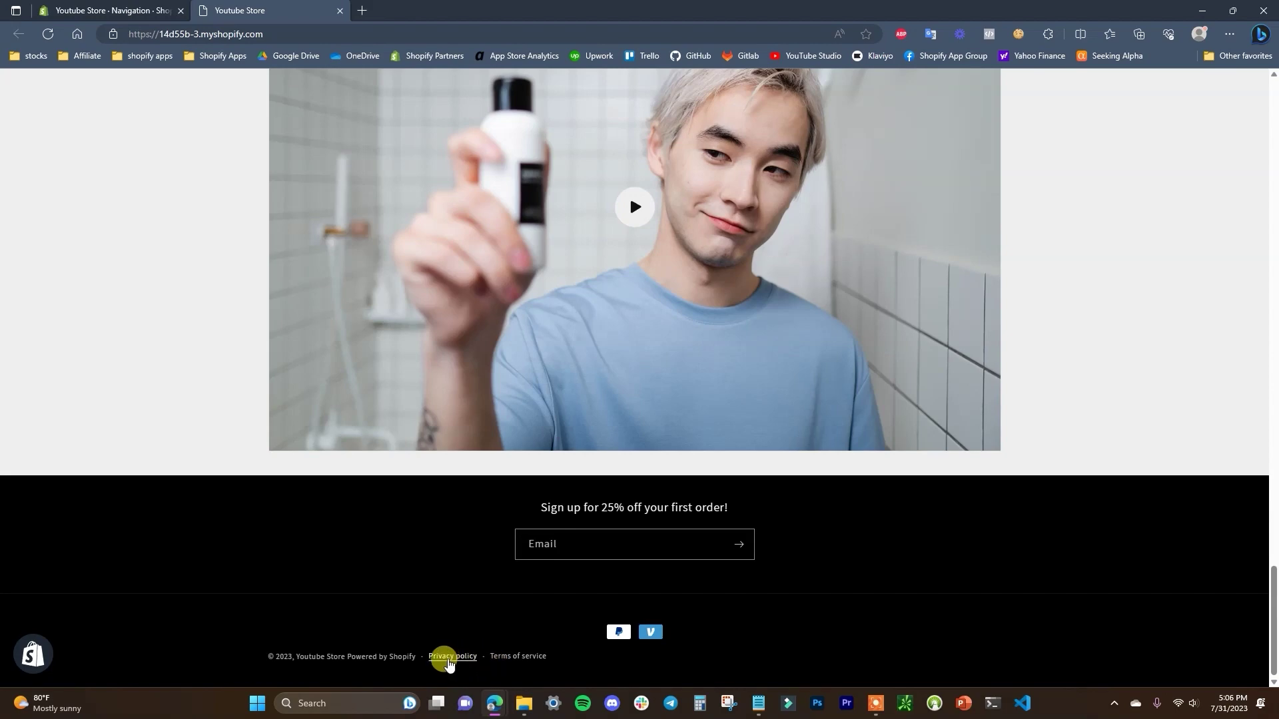
pyautogui.moveTo(1272, 669); pyautogui.dragTo(1273, 80)
pyautogui.click(114, 10)
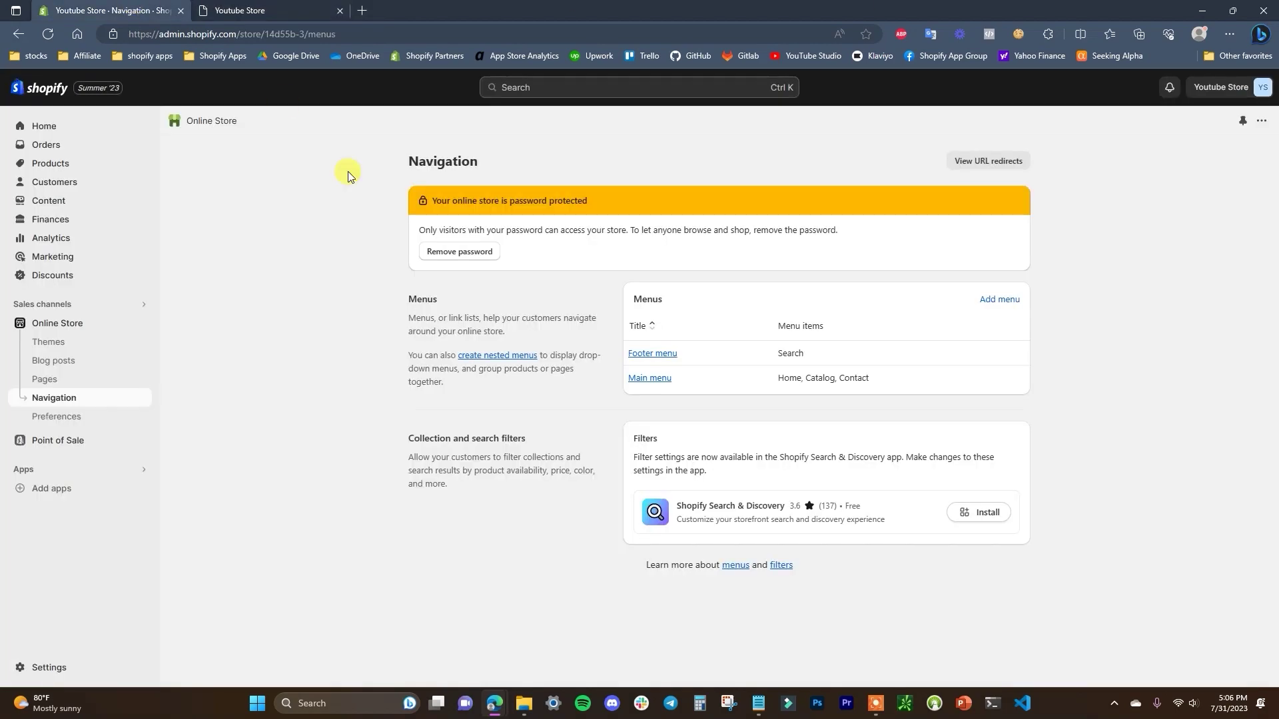
# - Add a link to the About Us page to the Main menu and save the menu
pyautogui.click(659, 382)
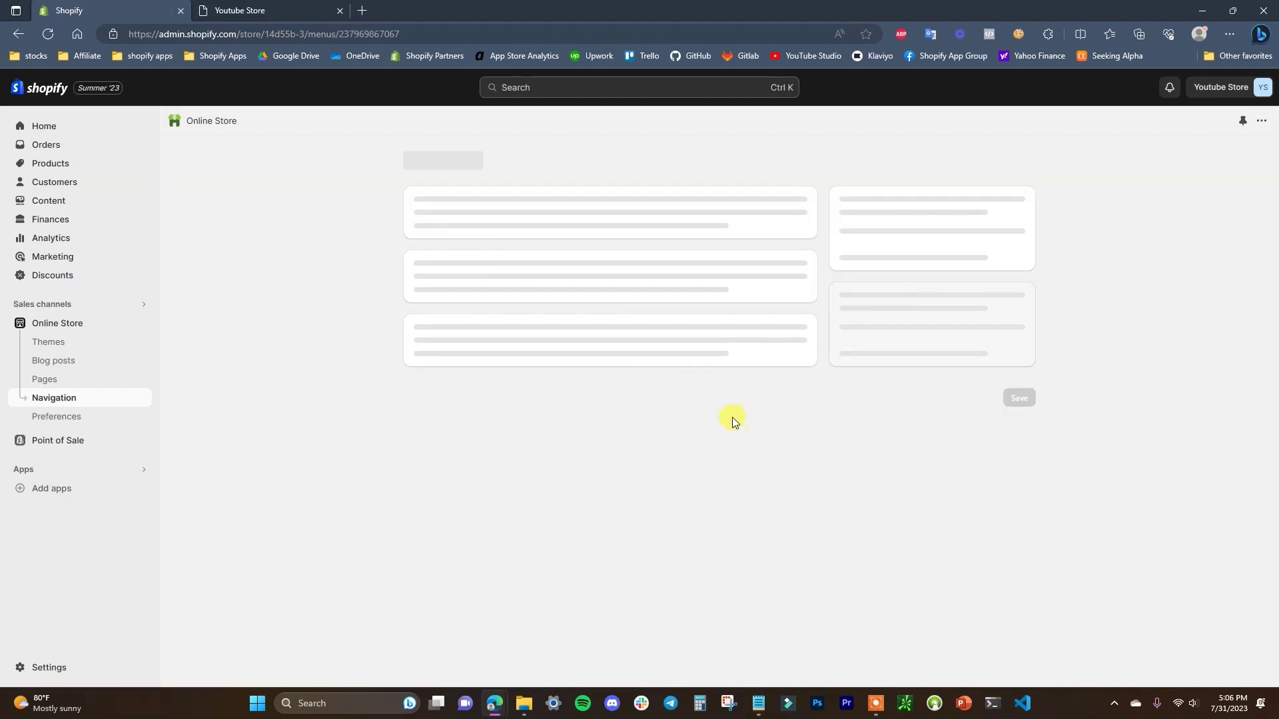
pyautogui.click(483, 440)
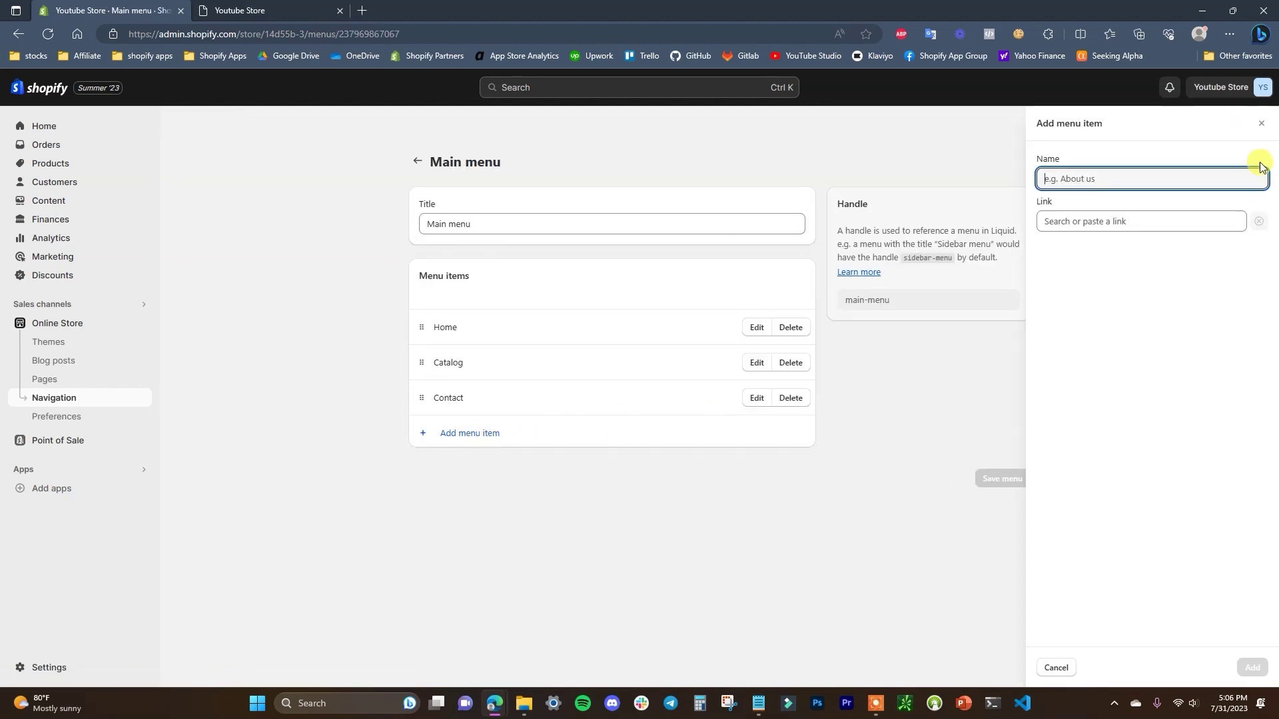
pyautogui.click(1102, 223)
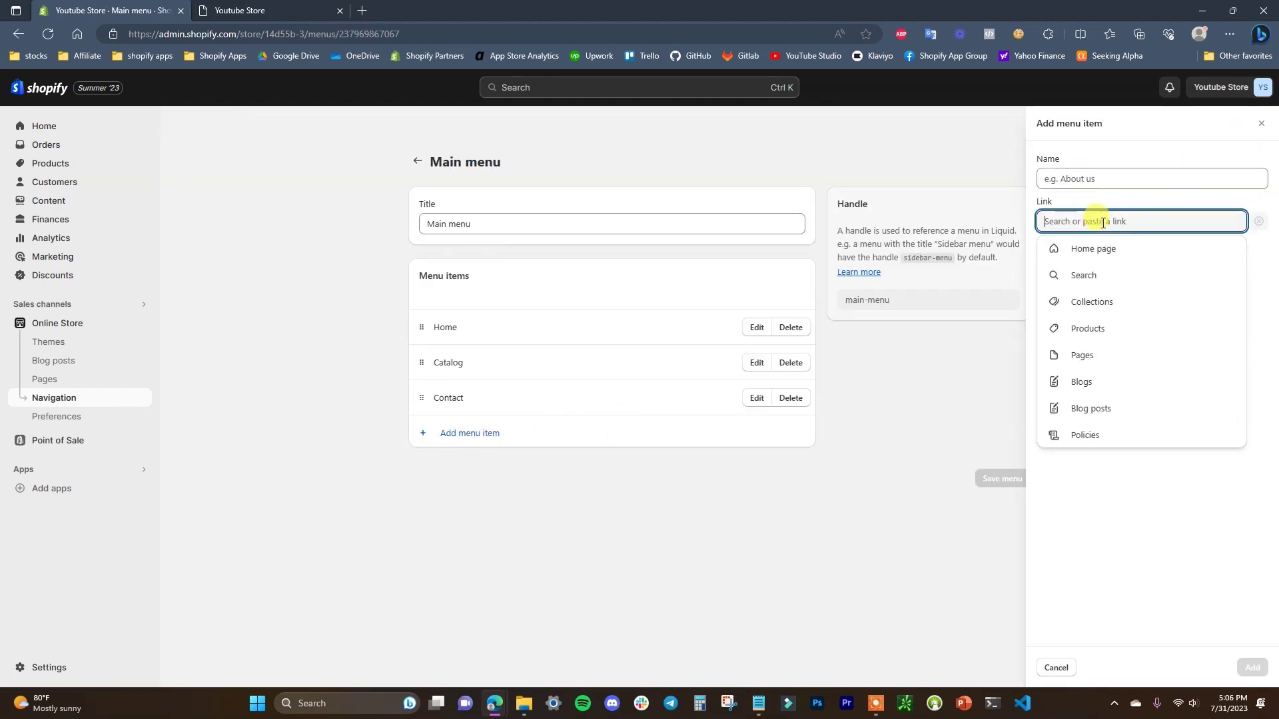
pyautogui.click(1088, 354)
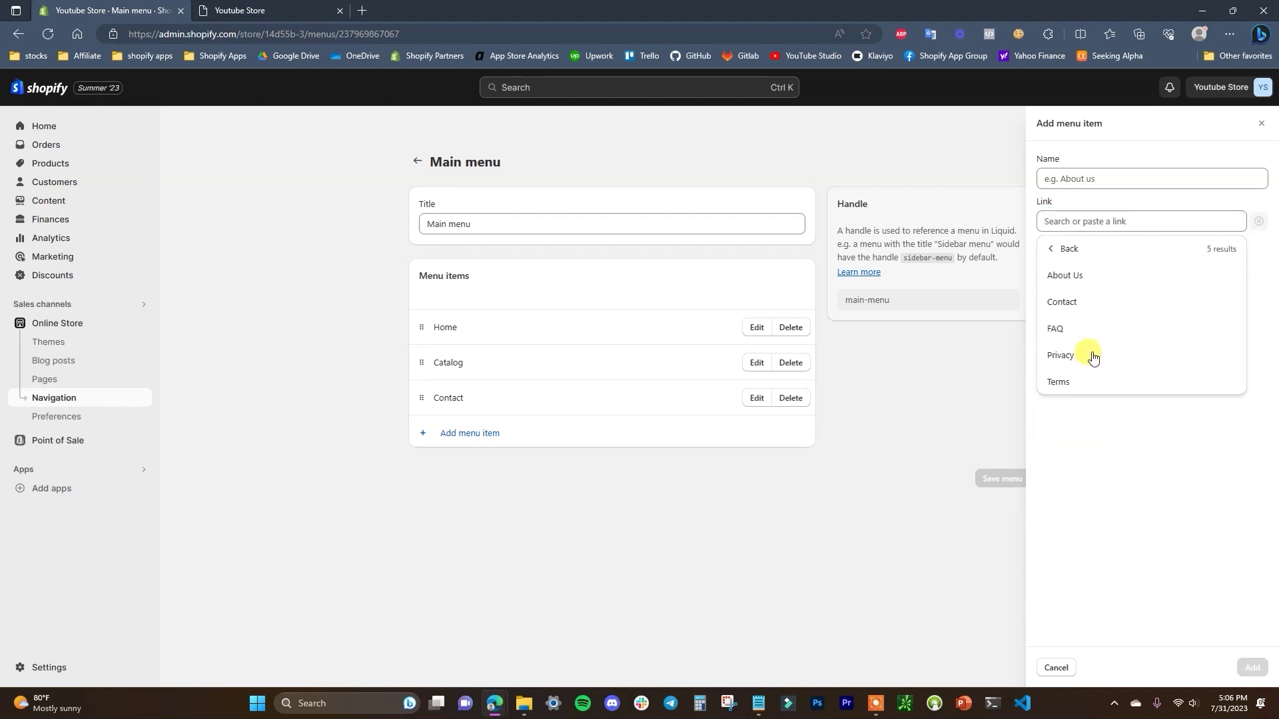
pyautogui.click(1092, 280)
pyautogui.click(1252, 668)
pyautogui.click(1006, 515)
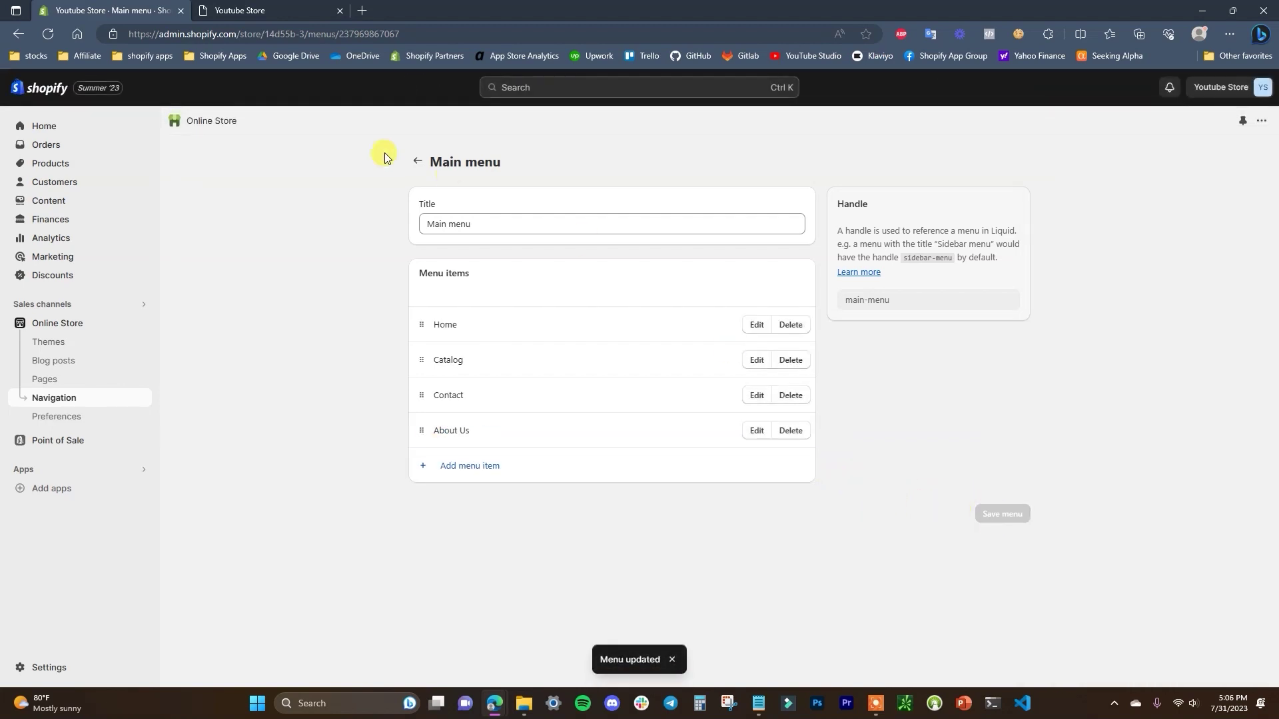
# - Add a link to the FAQ page to the Footer menu
pyautogui.click(418, 161)
pyautogui.click(665, 357)
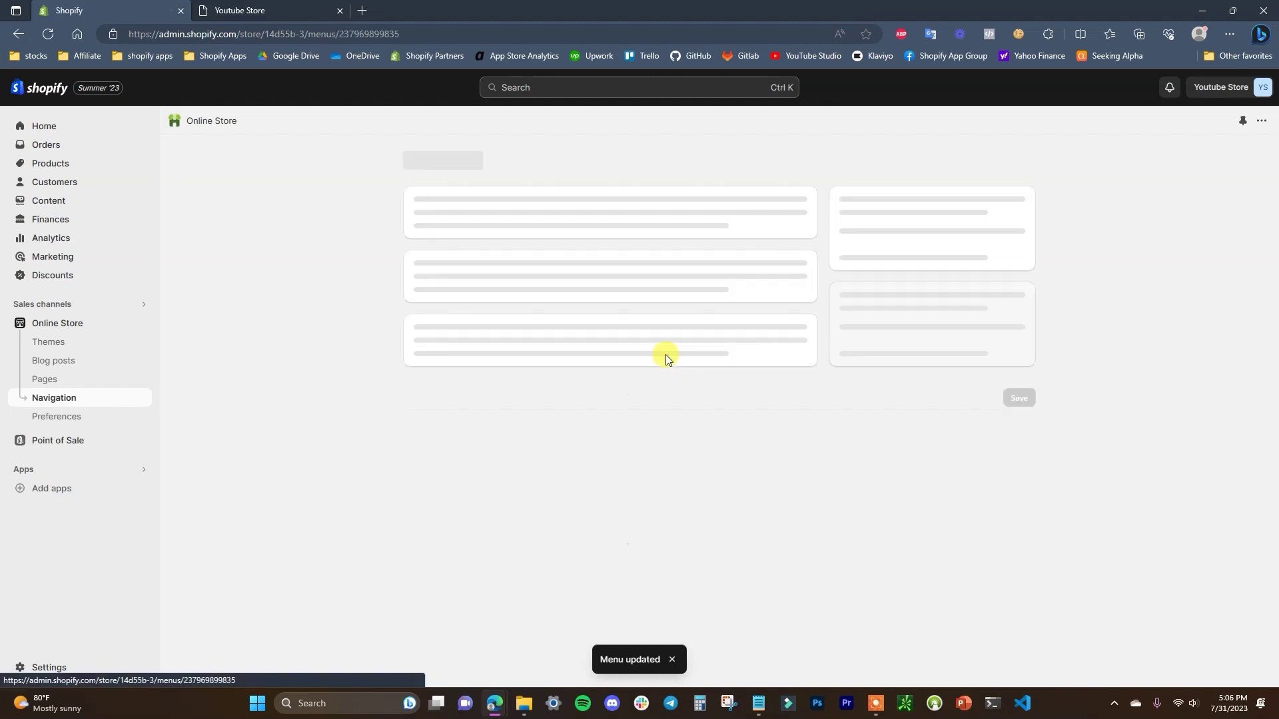
pyautogui.click(533, 364)
pyautogui.click(1106, 216)
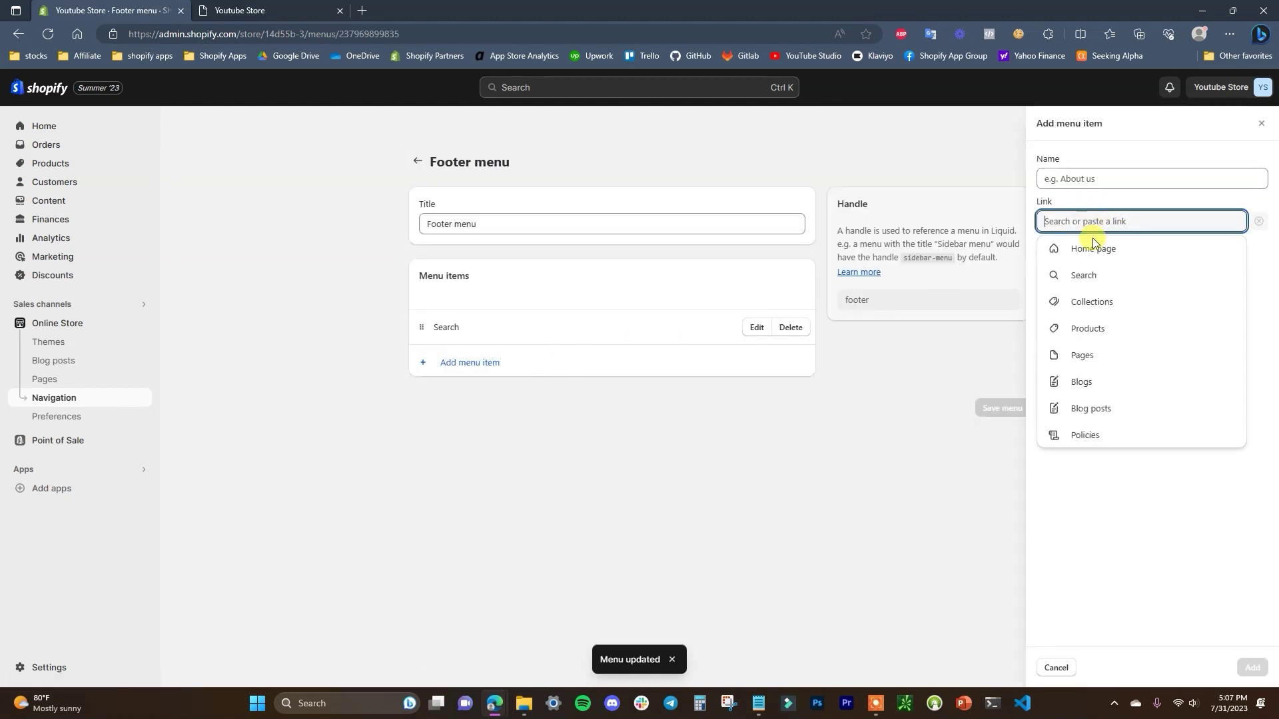
pyautogui.click(1099, 354)
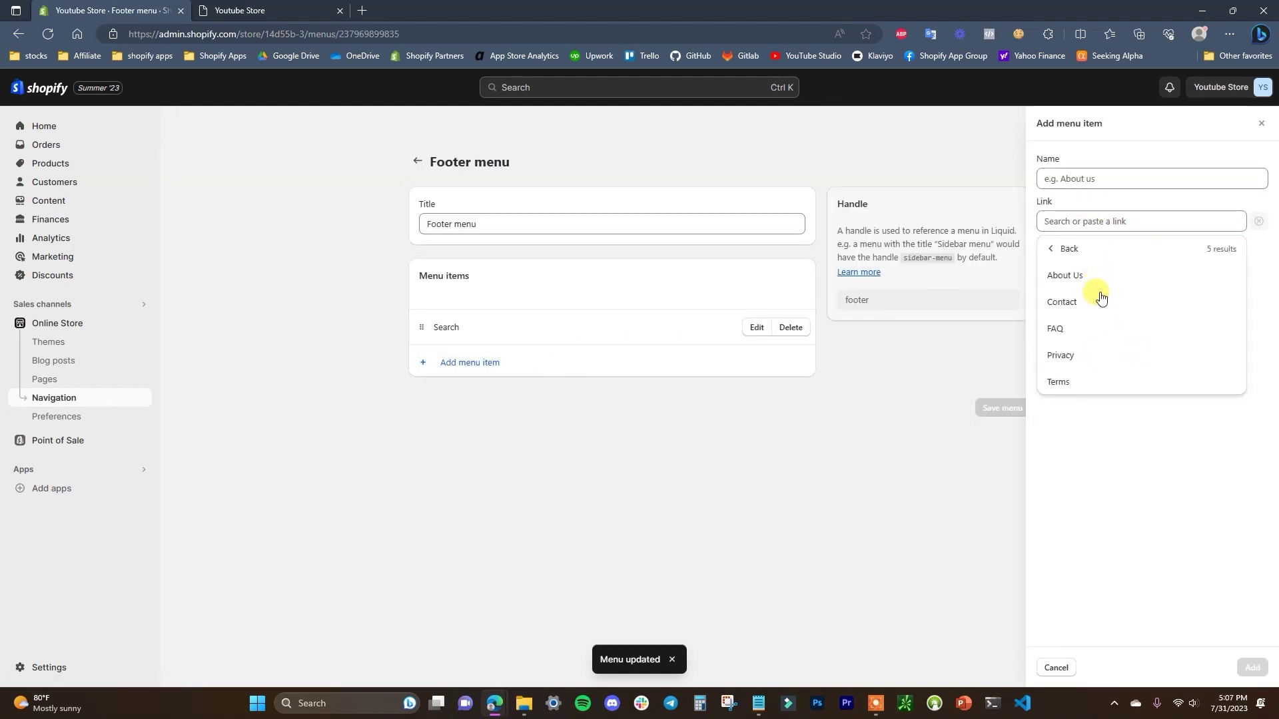
pyautogui.click(1089, 329)
pyautogui.click(1251, 668)
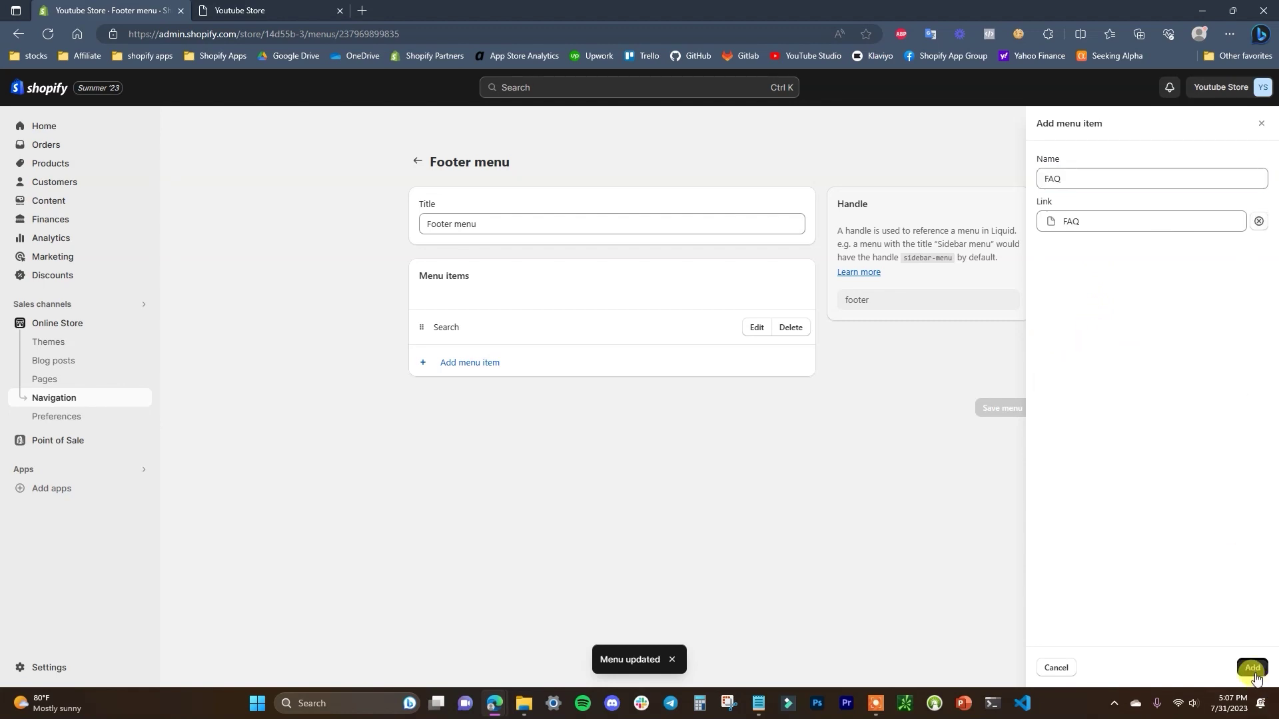
# - Add links to the Privacy and Terms pages to the Footer menu and save it
pyautogui.click(482, 396)
pyautogui.click(1135, 221)
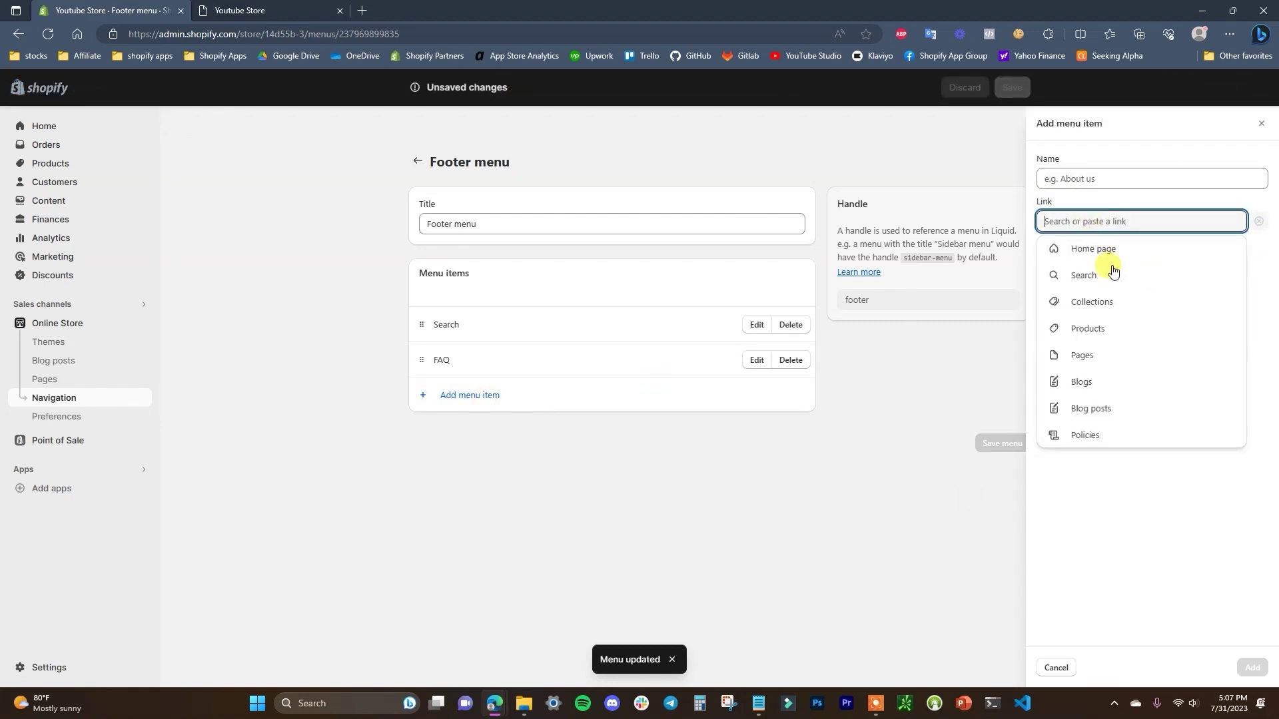
pyautogui.click(1100, 353)
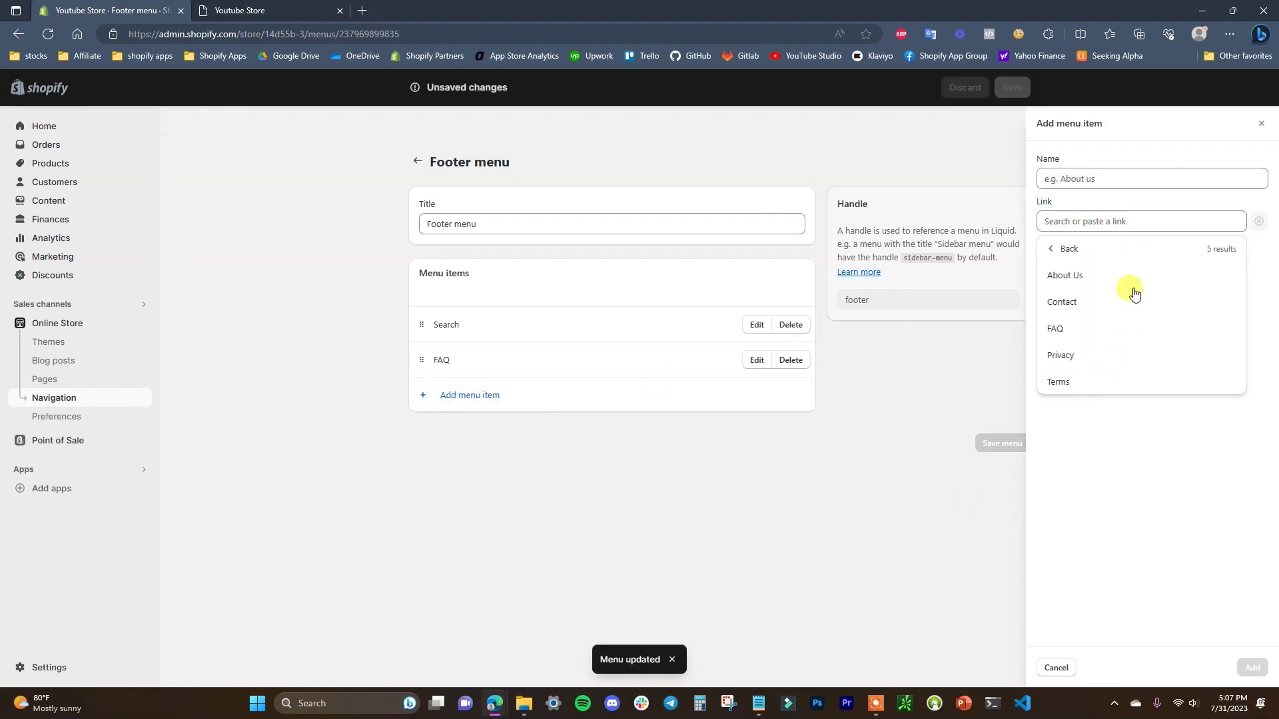
pyautogui.click(1077, 353)
pyautogui.click(1251, 668)
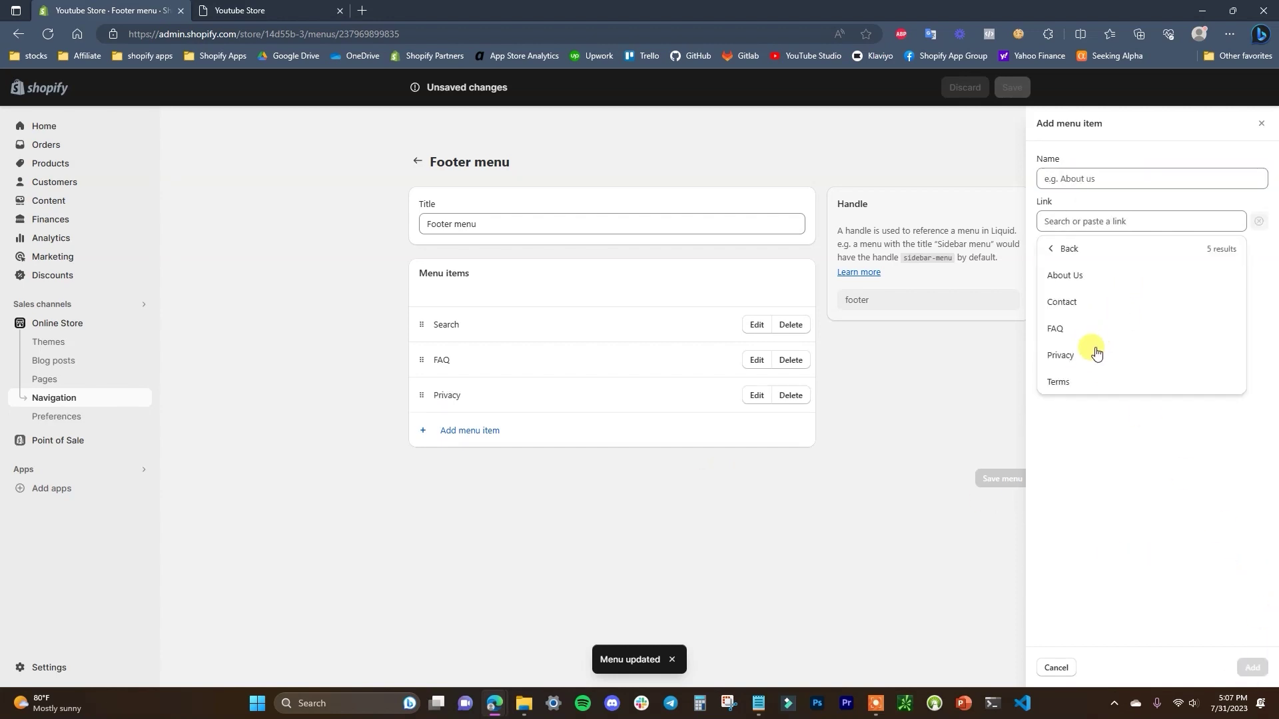
pyautogui.click(1077, 379)
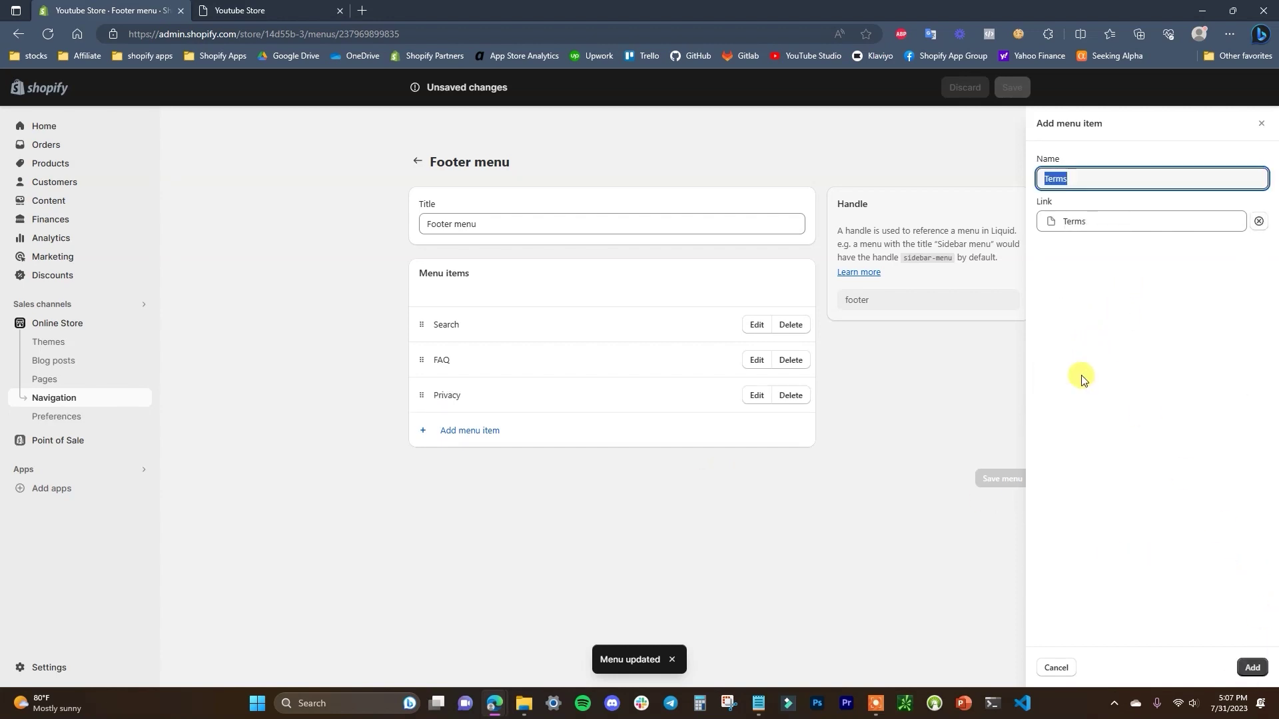
pyautogui.click(1253, 666)
pyautogui.click(1011, 513)
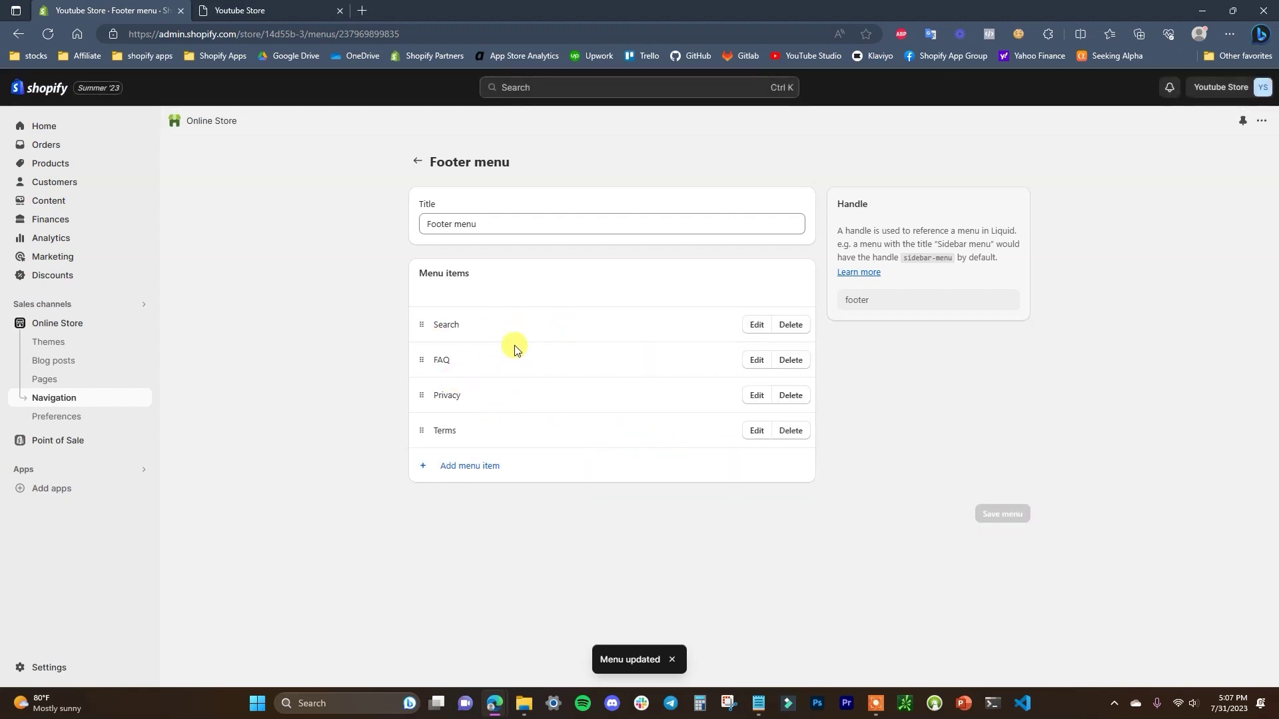
# - Add the SKIN Cleanser product to the Main menu and nest it under Catalog
pyautogui.click(418, 165)
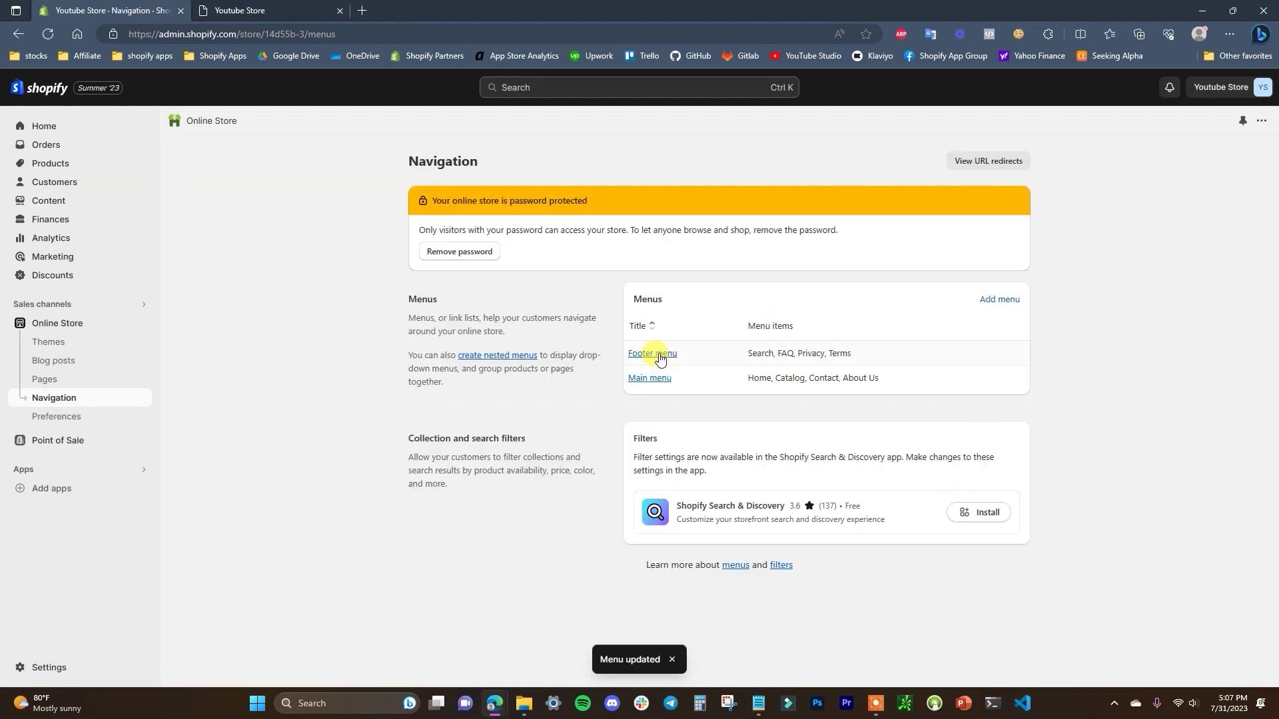
pyautogui.click(652, 377)
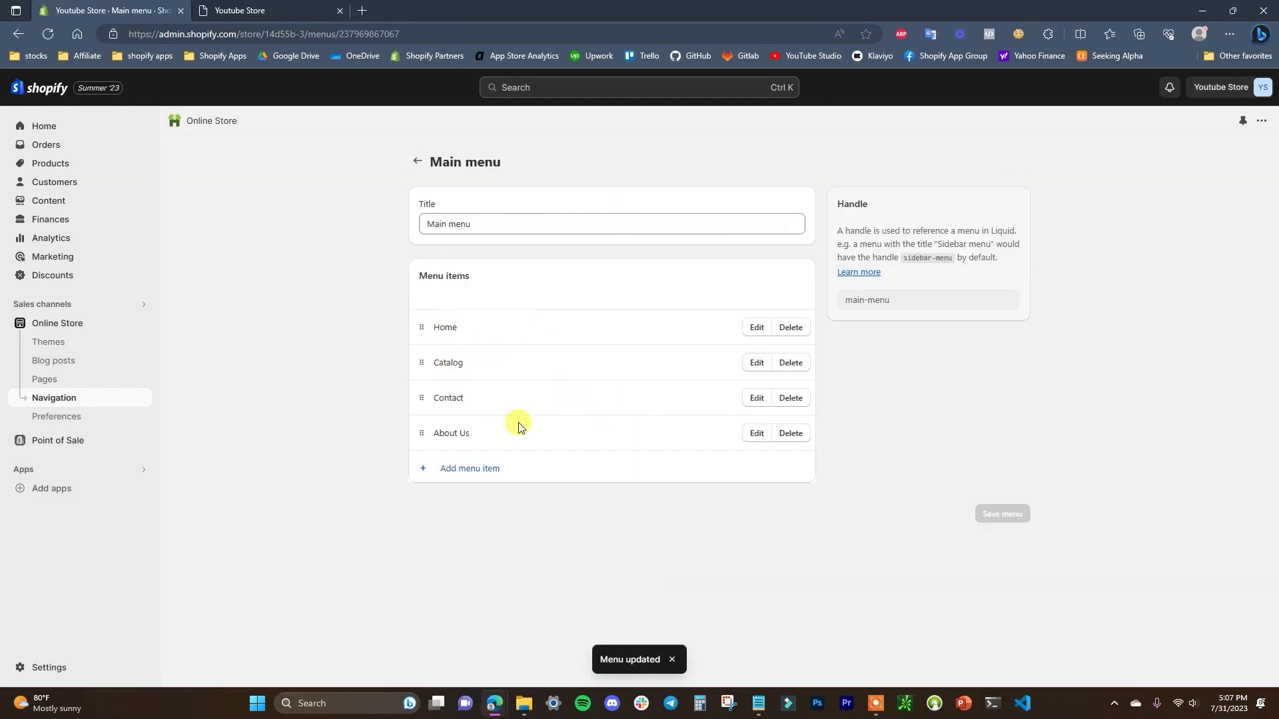
pyautogui.click(488, 470)
pyautogui.click(1099, 221)
pyautogui.click(1102, 337)
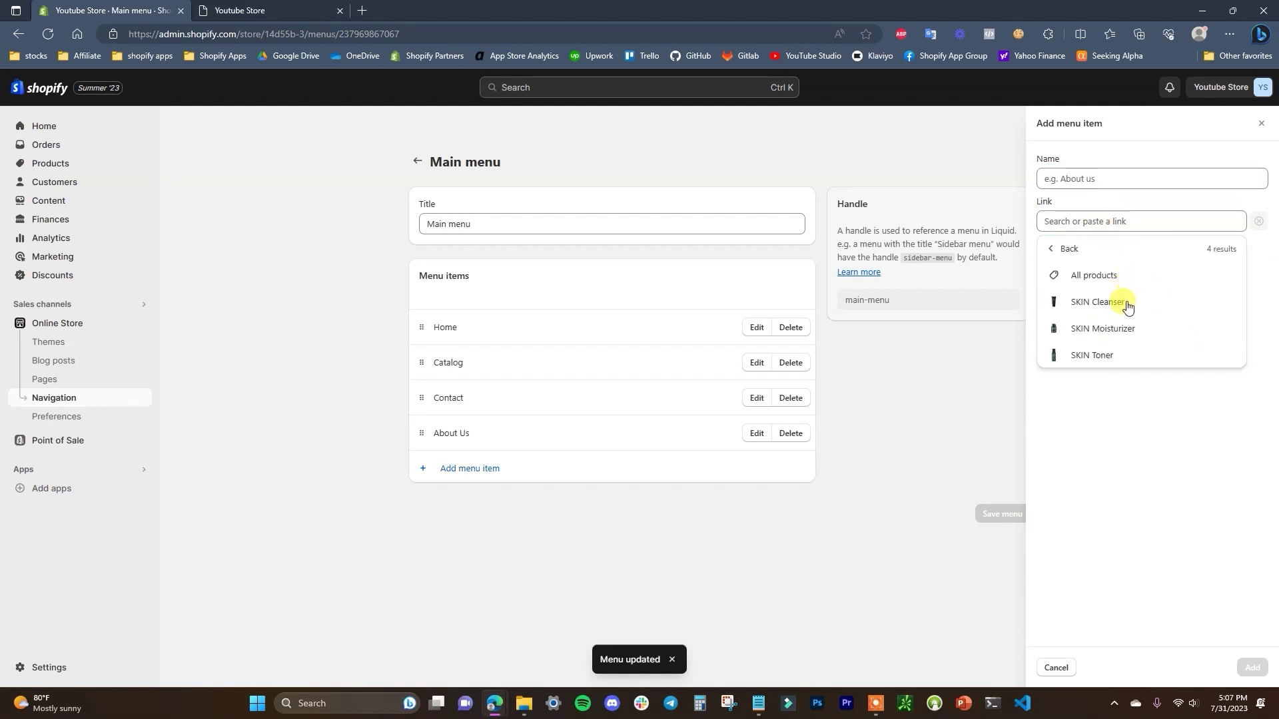
pyautogui.click(1121, 301)
pyautogui.click(1261, 670)
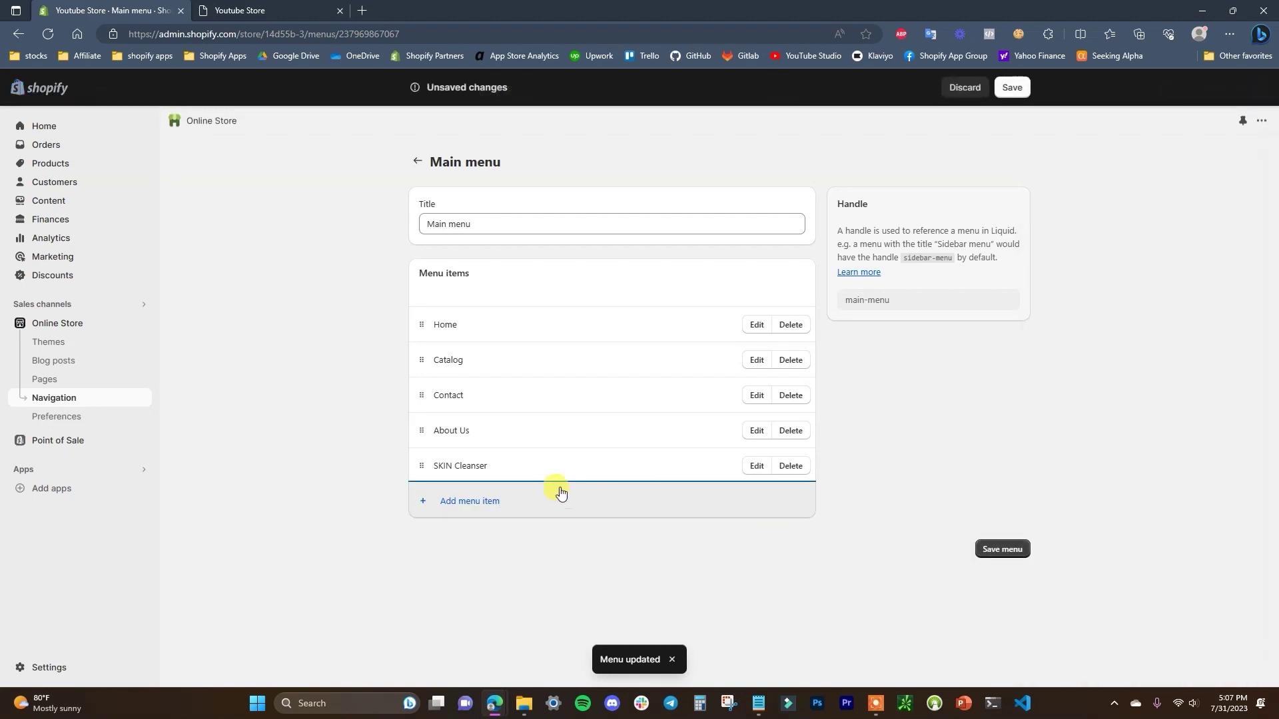
pyautogui.moveTo(421, 466); pyautogui.dragTo(464, 404)
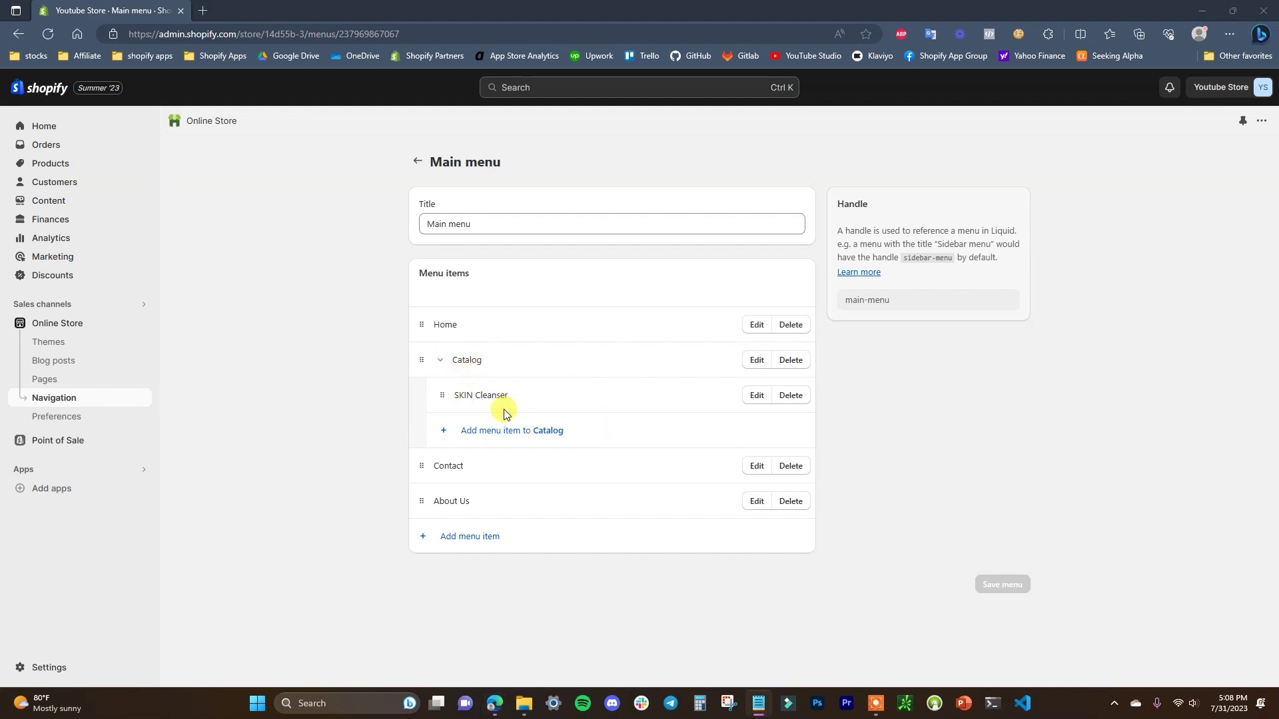
# - Open the online store preferences and examine the homepage title and meta description fields
pyautogui.click(91, 420)
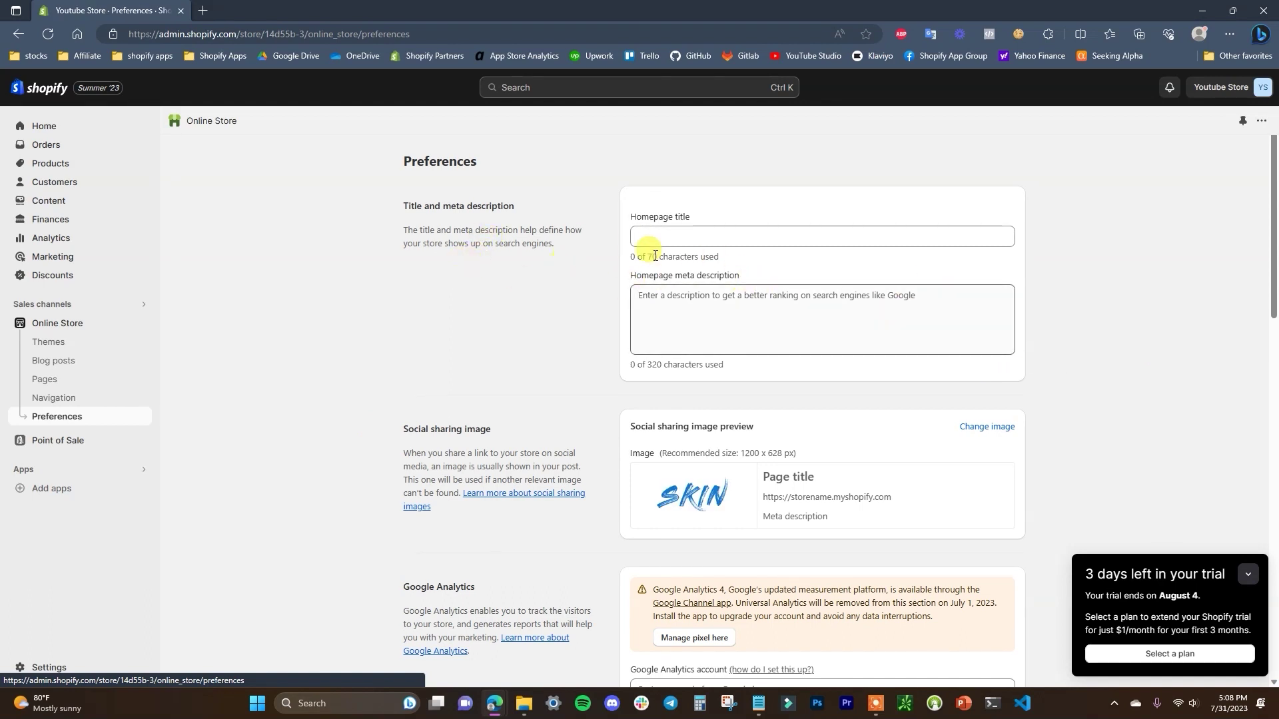
pyautogui.moveTo(433, 217); pyautogui.dragTo(575, 258)
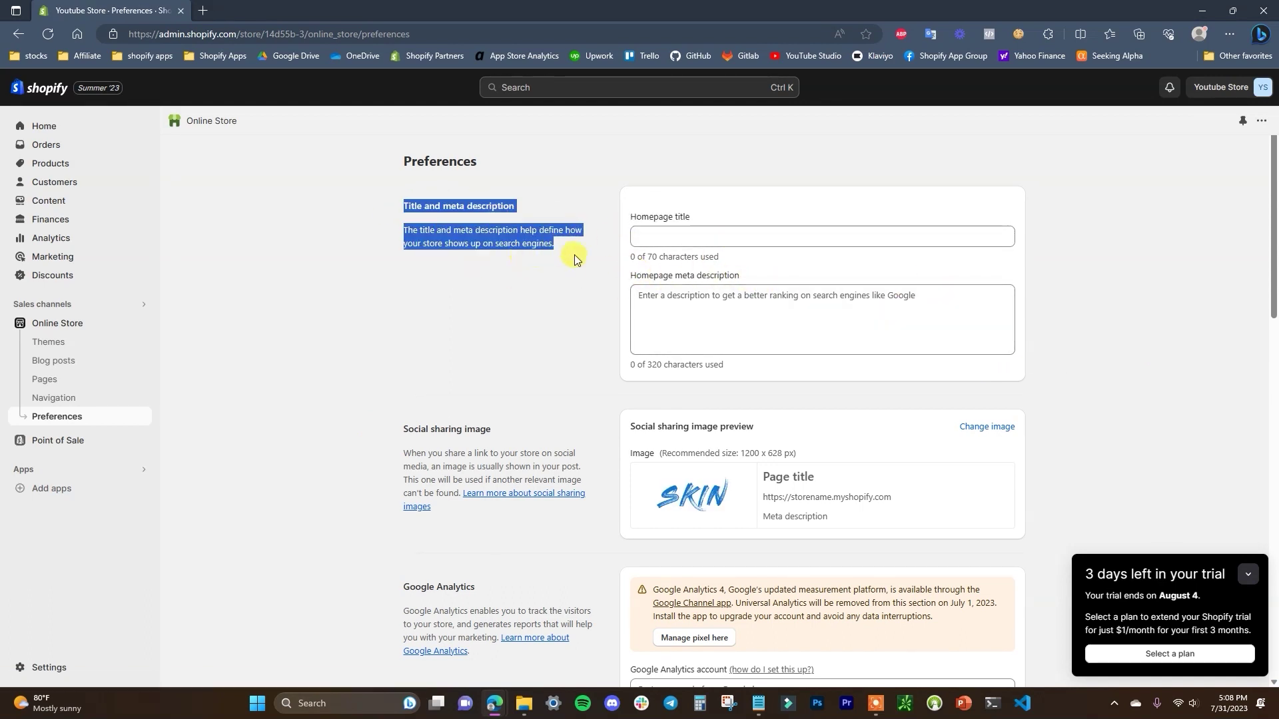
pyautogui.click(519, 232)
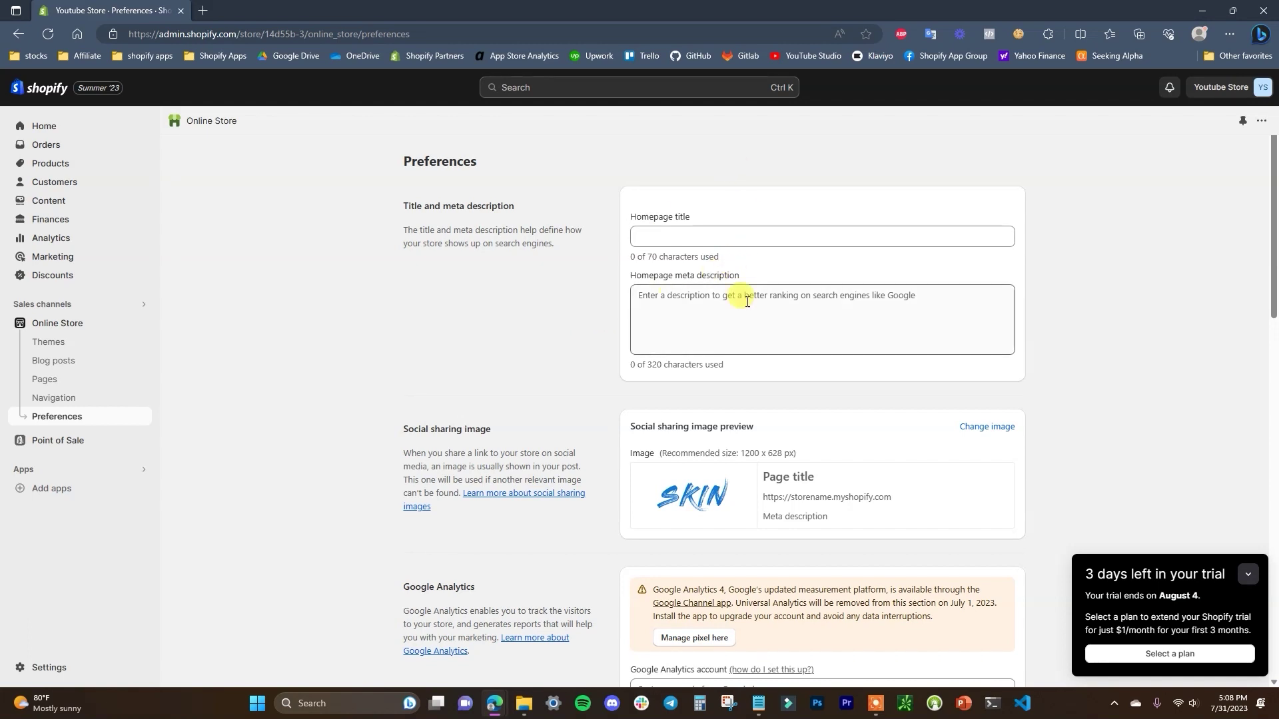
pyautogui.click(653, 240)
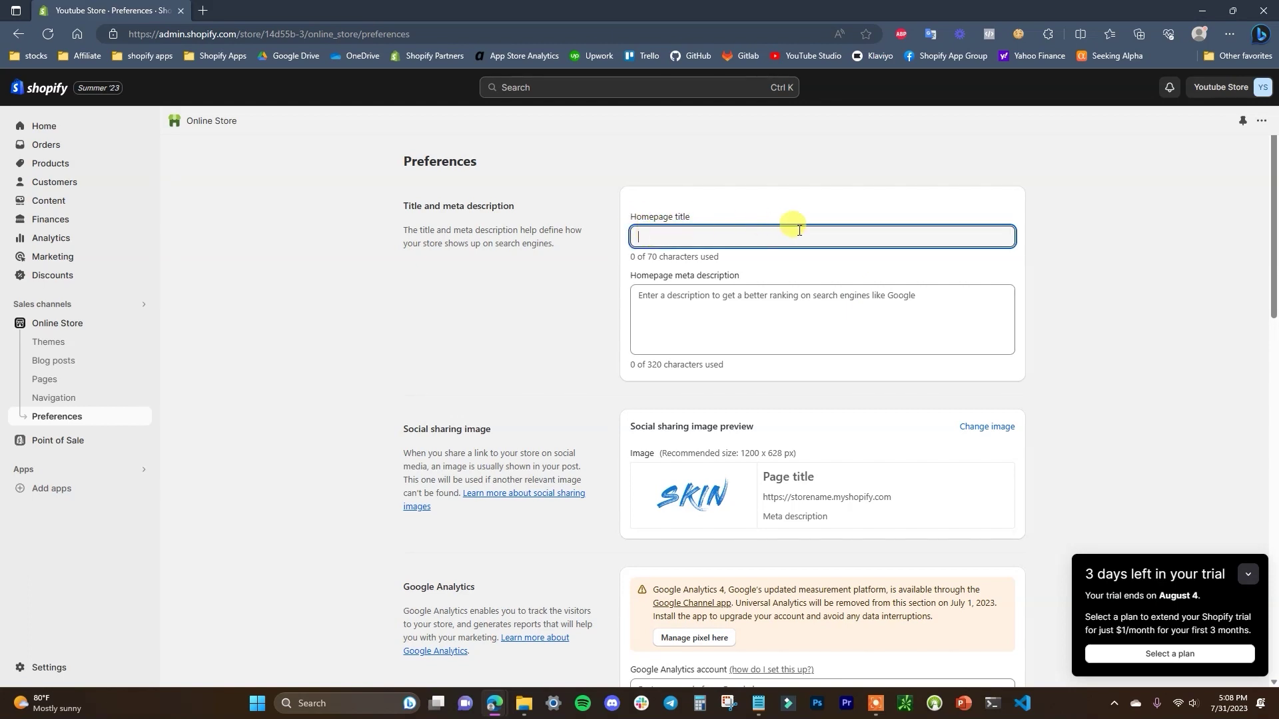
pyautogui.click(684, 291)
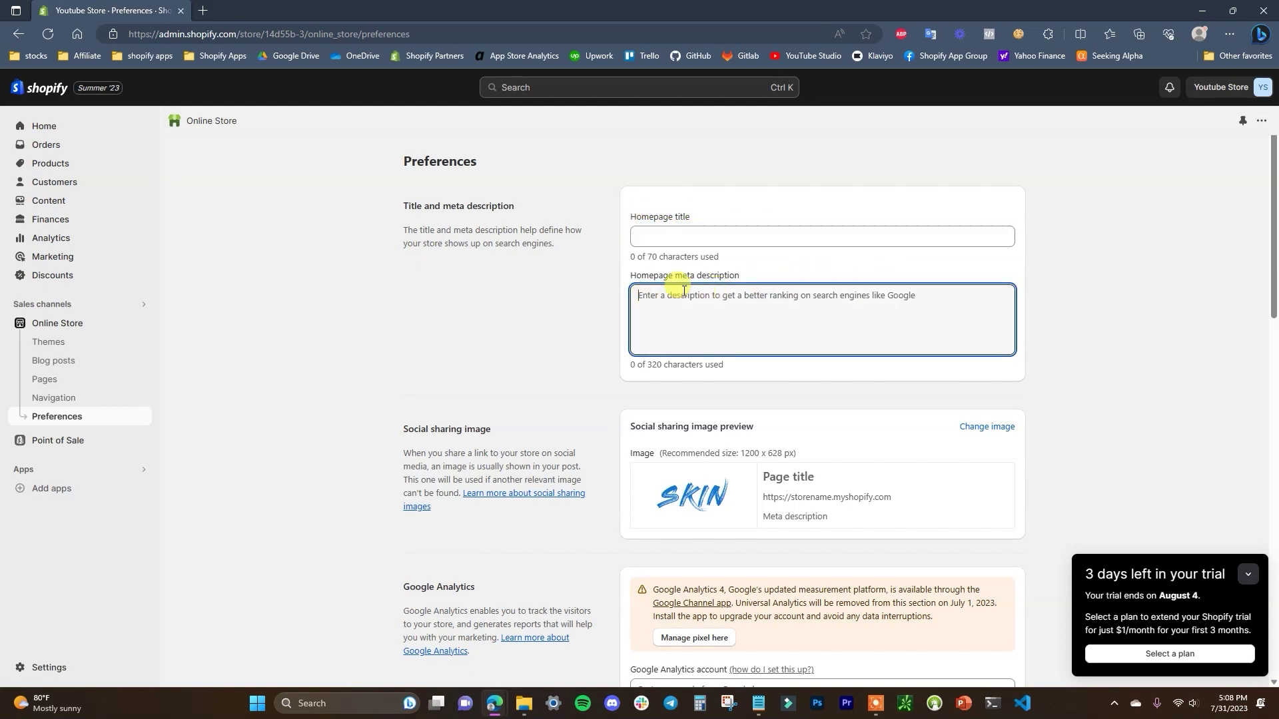
# - Review the preferences for social sharing image, Google Analytics, Facebook Pixel, customer privacy, password protection and spam protection
pyautogui.scroll(-3, 606, 305)
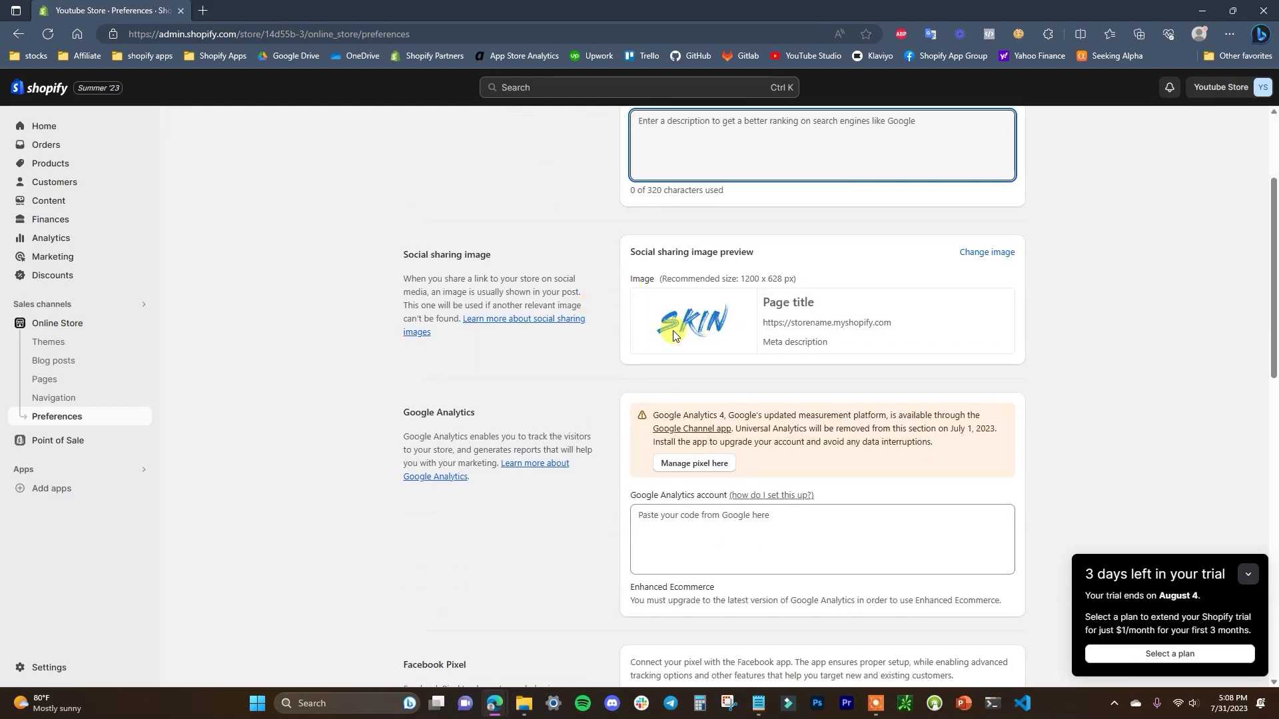
pyautogui.scroll(-4, 698, 324)
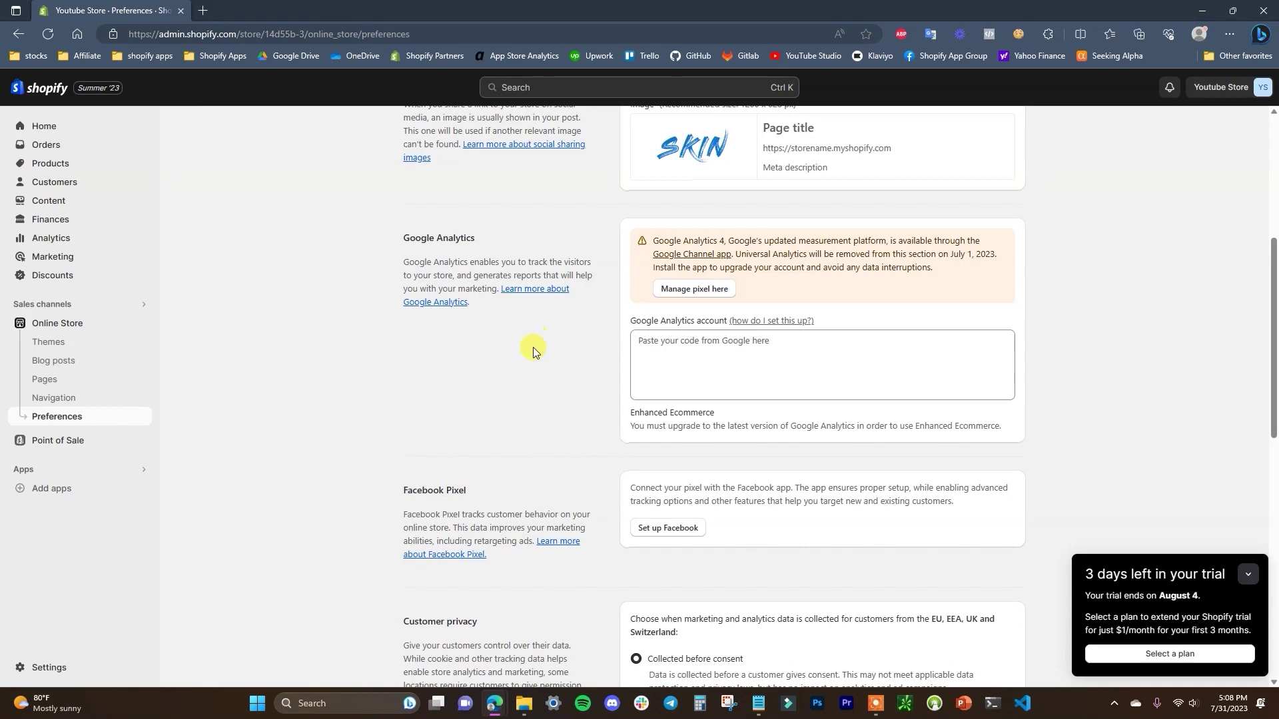
pyautogui.scroll(1, 541, 354)
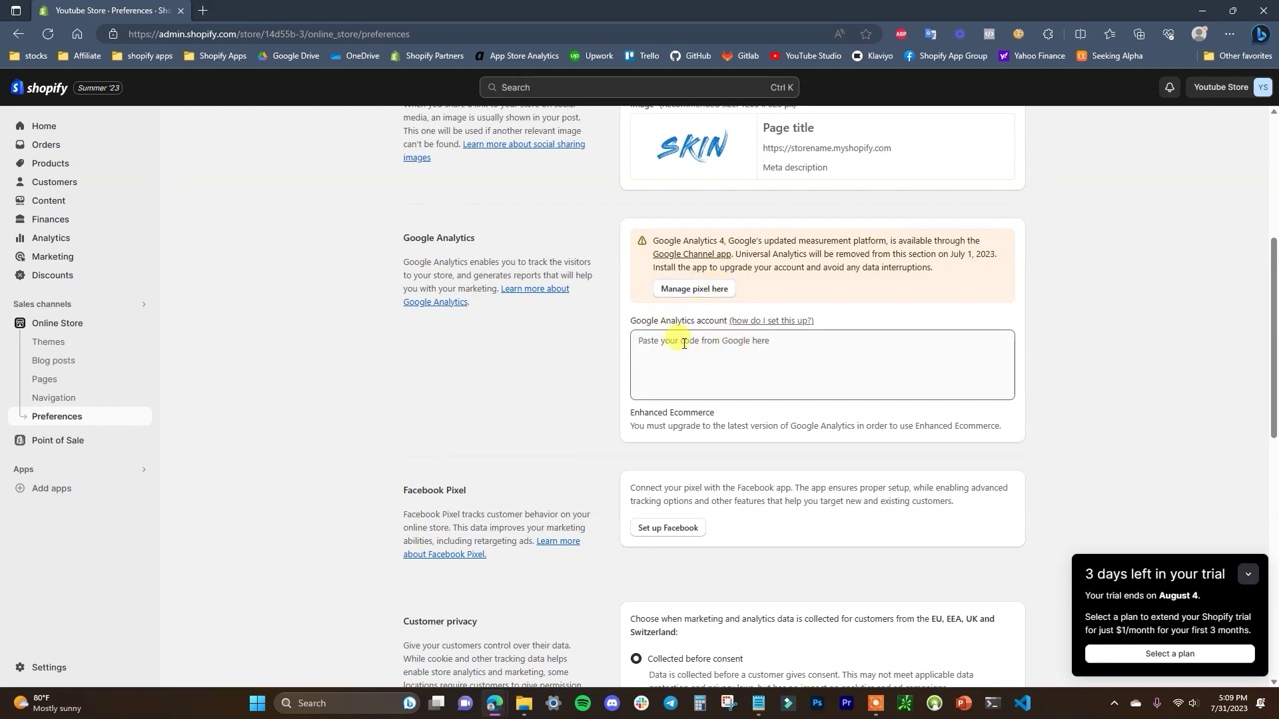
pyautogui.scroll(-1, 685, 344)
pyautogui.scroll(-1, 690, 342)
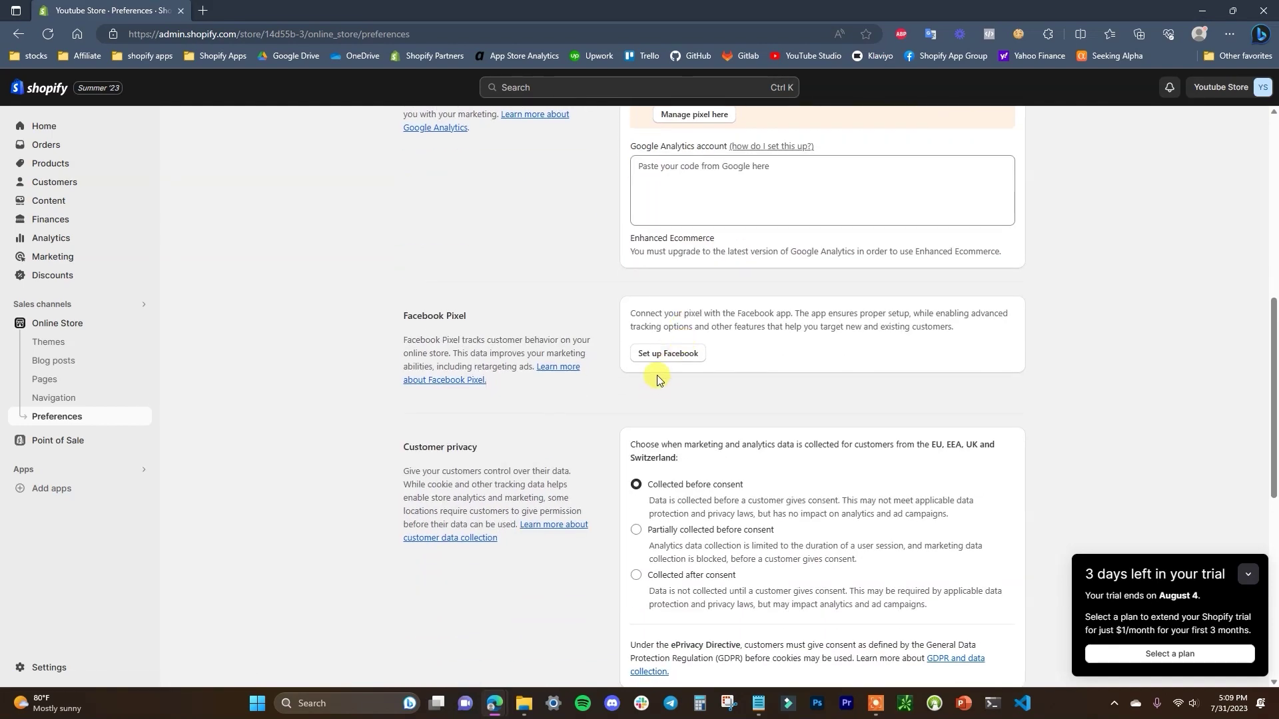
pyautogui.scroll(-1, 637, 341)
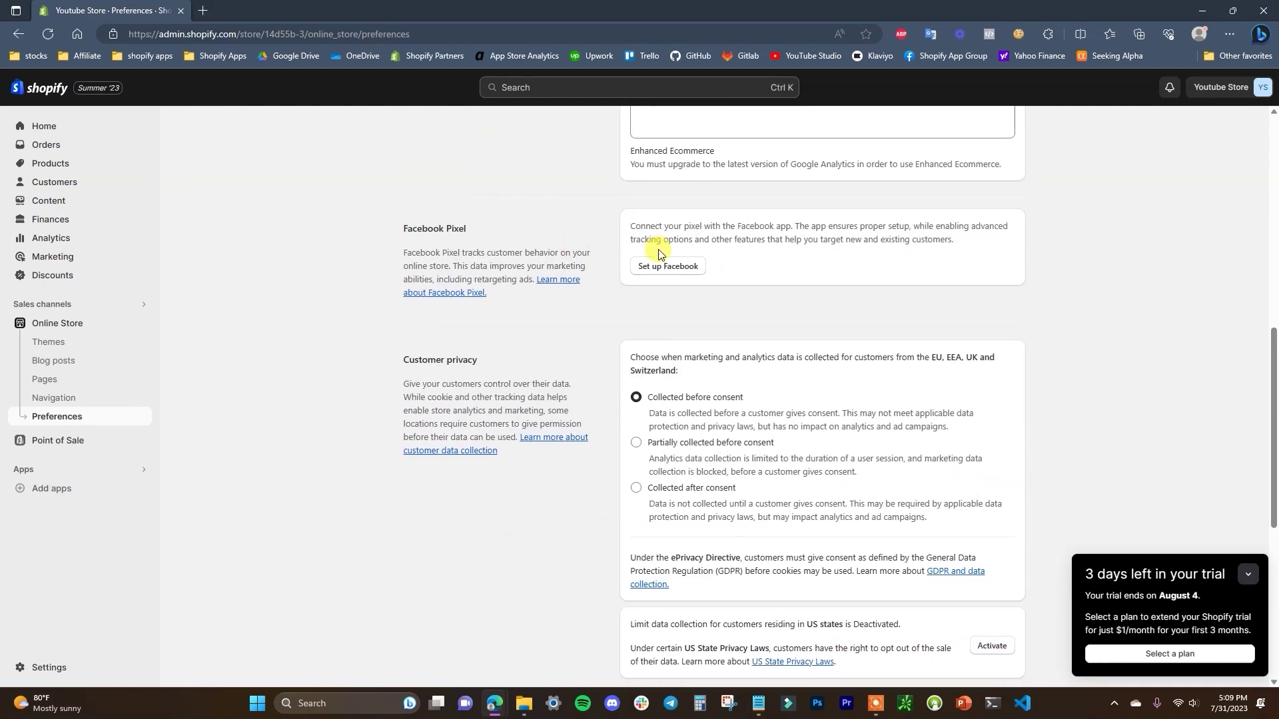
pyautogui.scroll(-2, 610, 293)
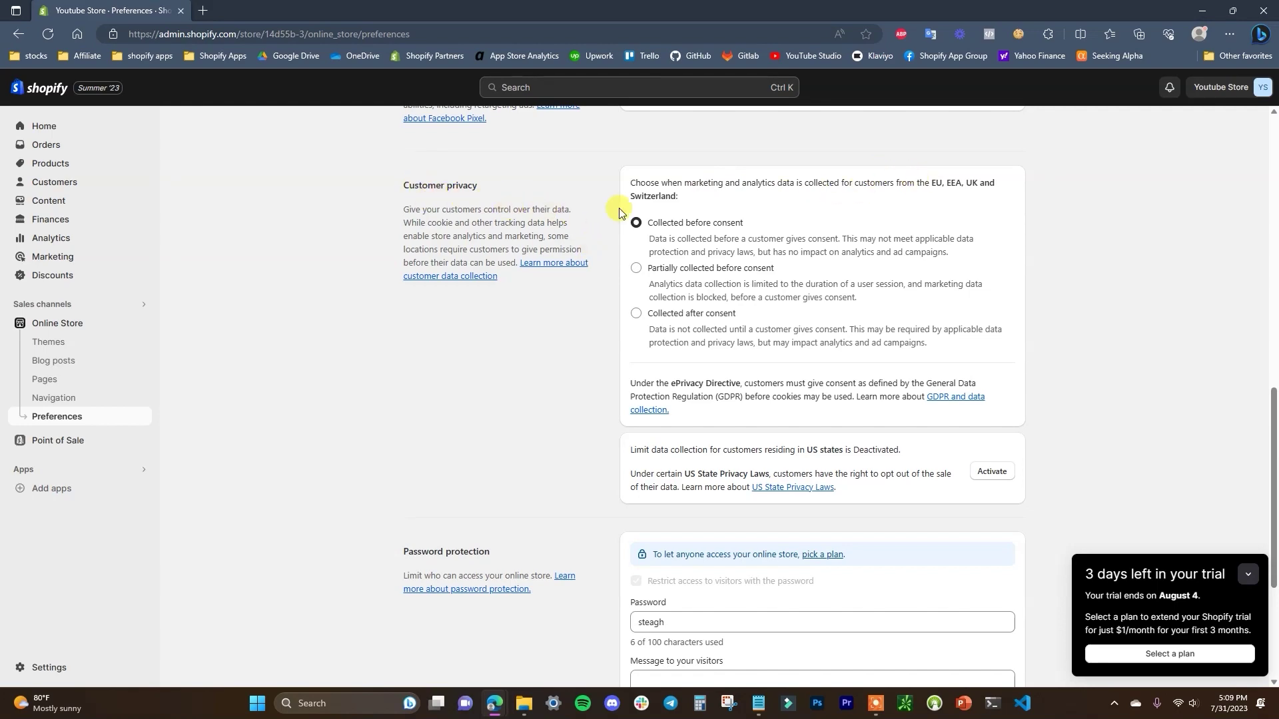
pyautogui.scroll(-3, 577, 277)
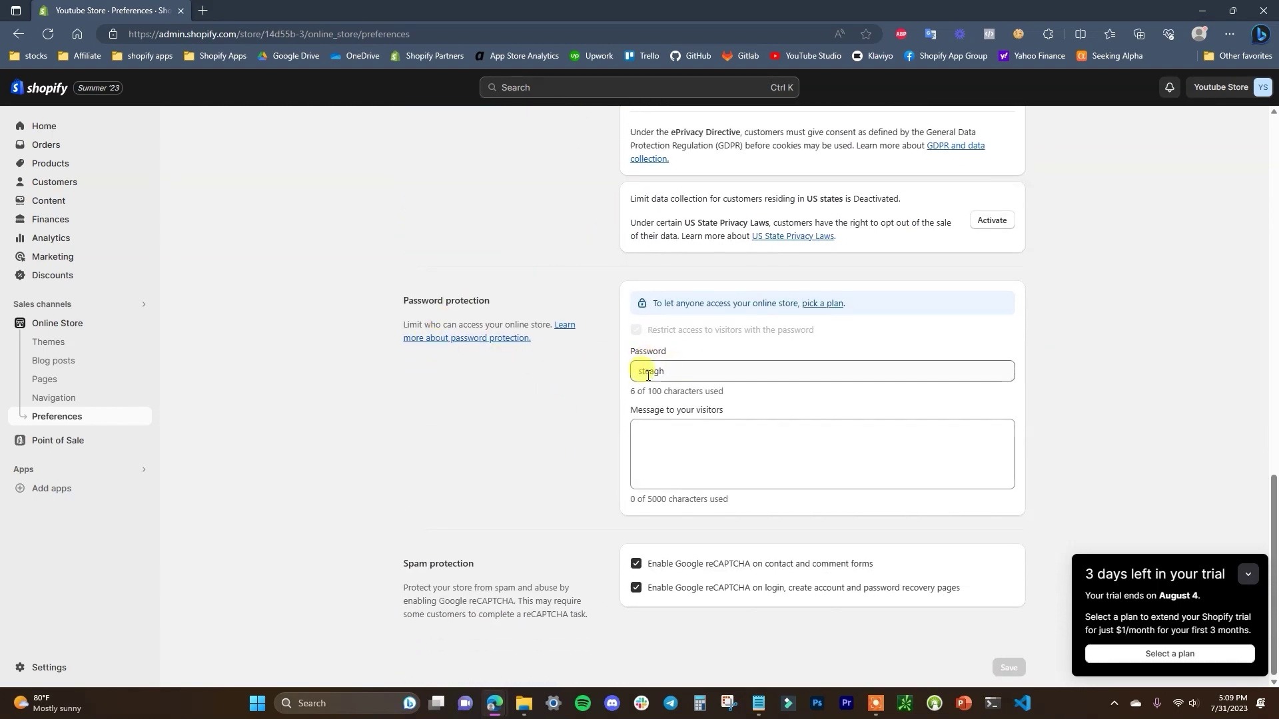
pyautogui.scroll(5, 622, 432)
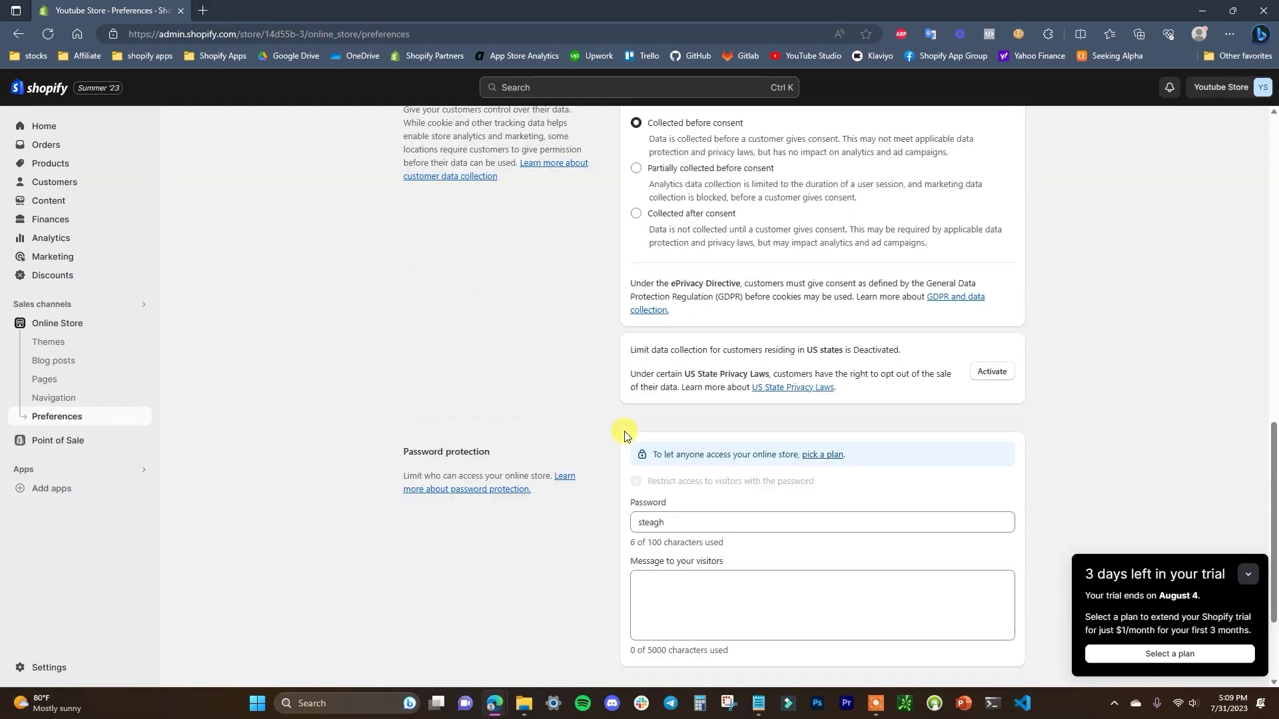
pyautogui.scroll(4, 623, 430)
pyautogui.scroll(-4, 630, 432)
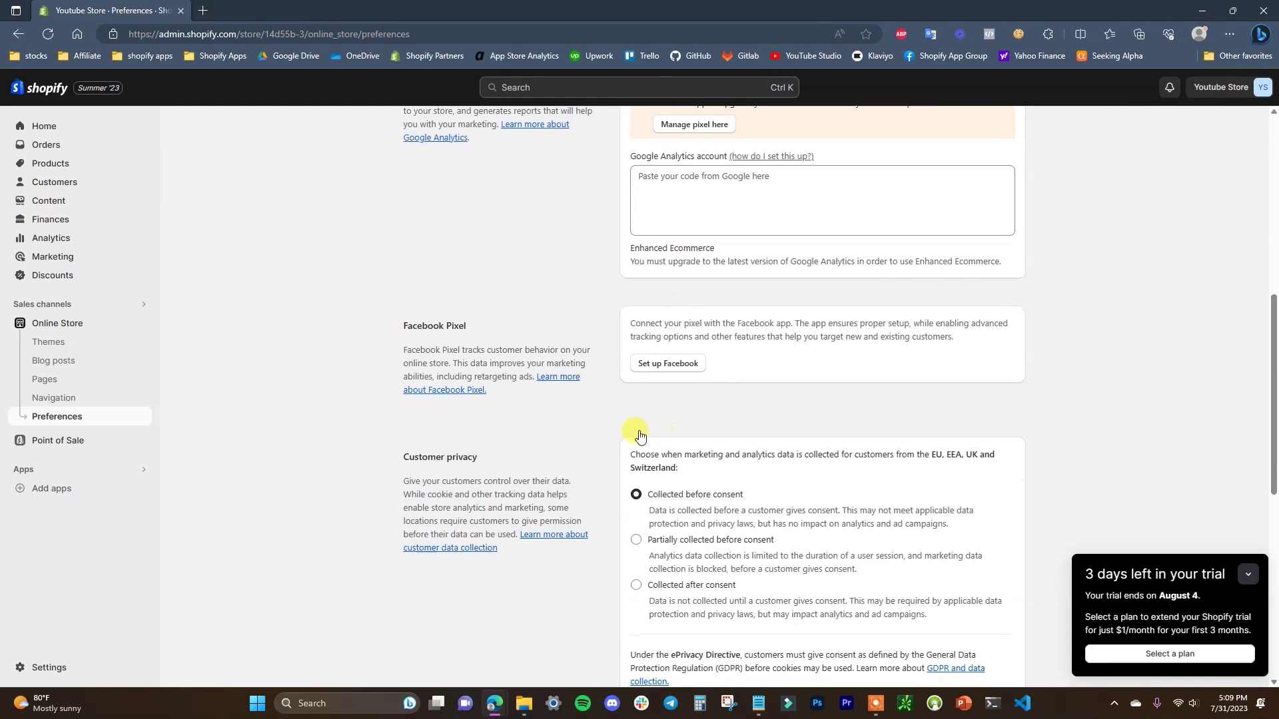
pyautogui.scroll(3, 613, 399)
pyautogui.scroll(5, 633, 426)
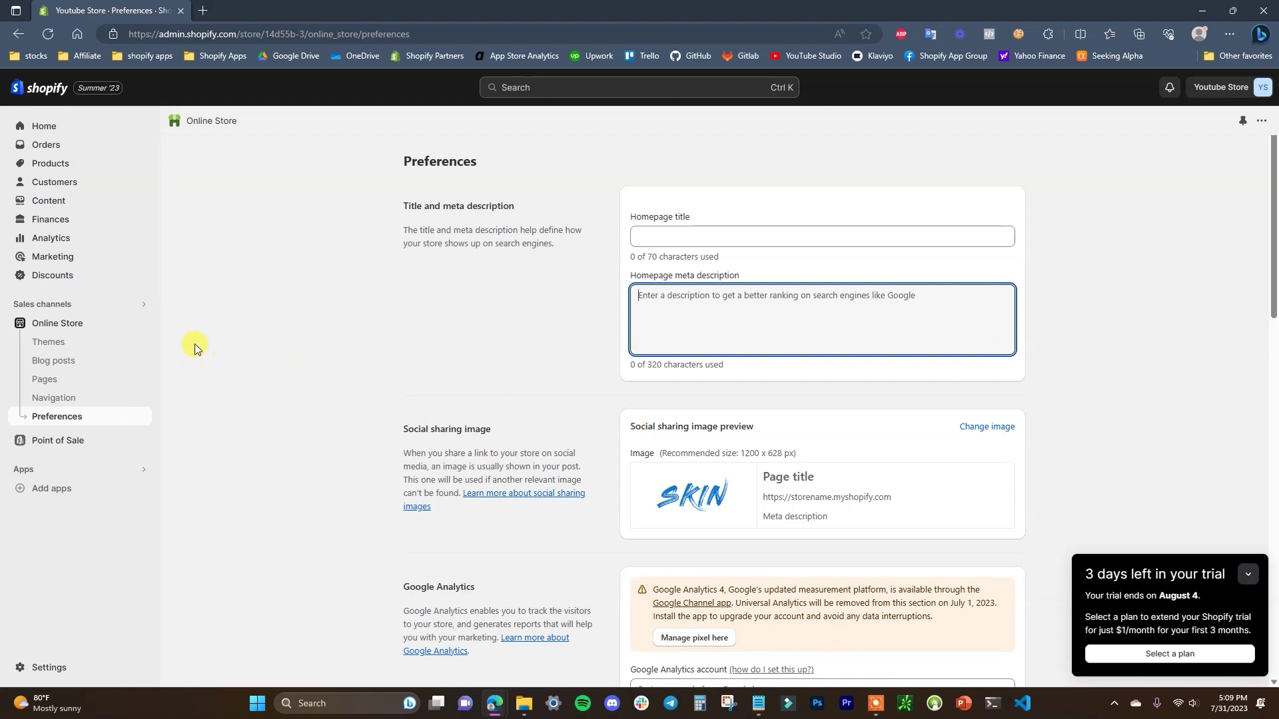
# - Open the Dawn theme for customization in a separate tab and bring up the store's Checkout settings
pyautogui.click(107, 329)
pyautogui.click(995, 471)
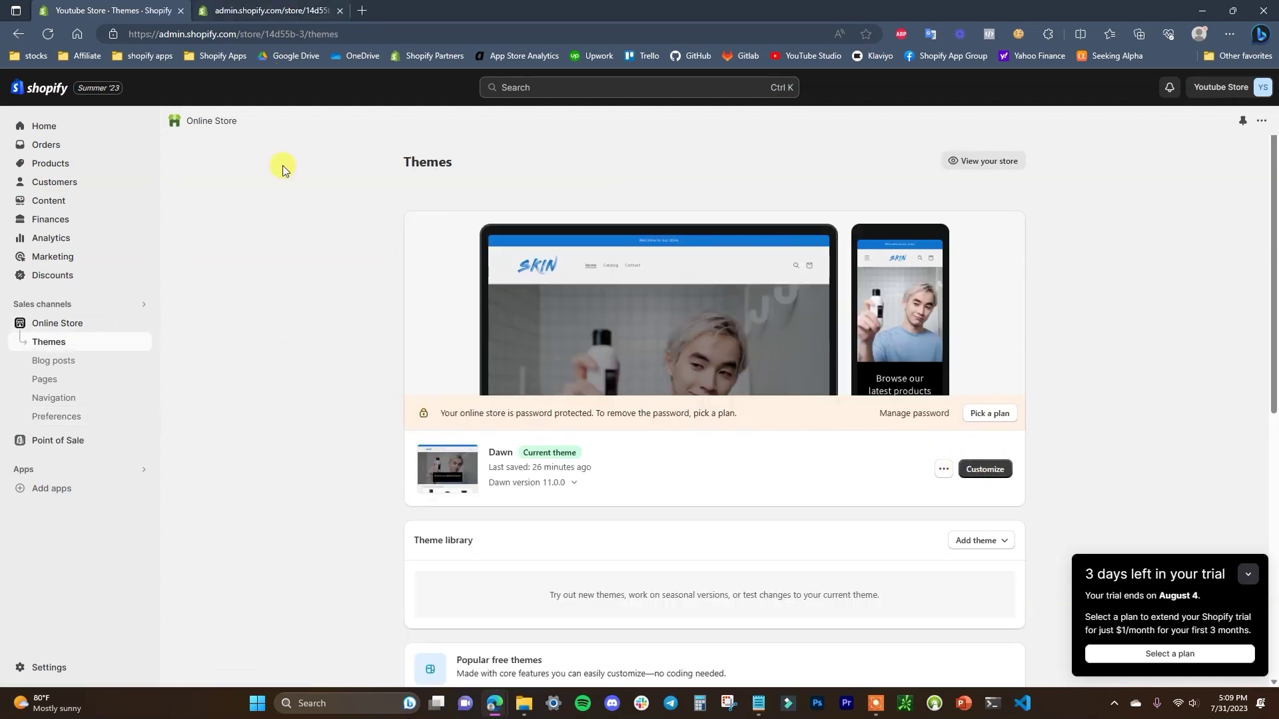
pyautogui.click(62, 669)
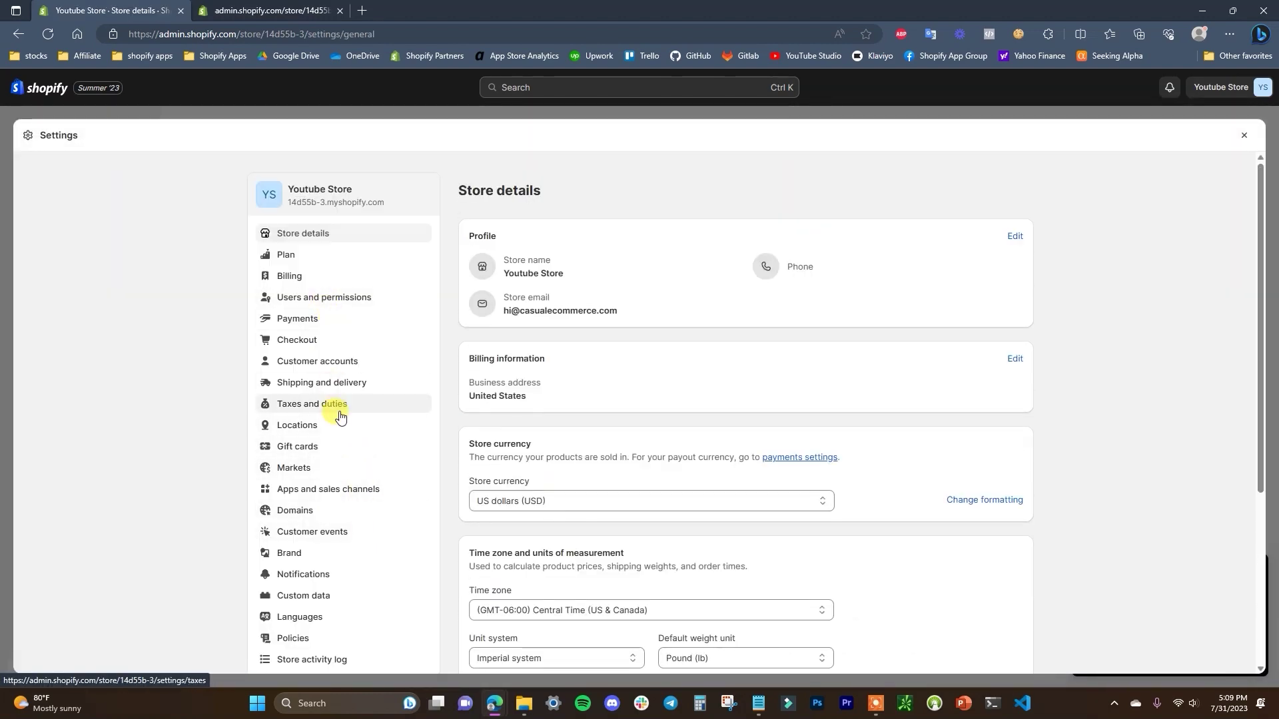
pyautogui.scroll(-2, 337, 426)
pyautogui.click(297, 183)
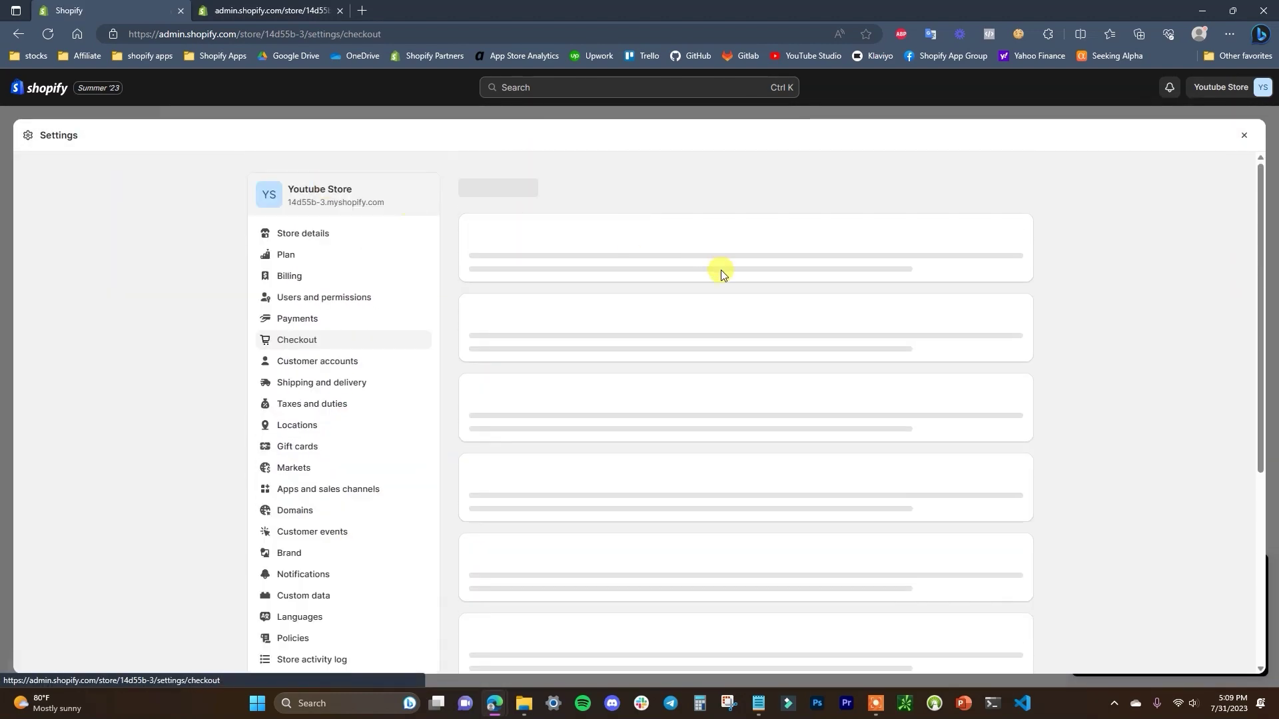
# - Switch to the Dawn theme editor and preview the Checkout page in it
pyautogui.click(224, 10)
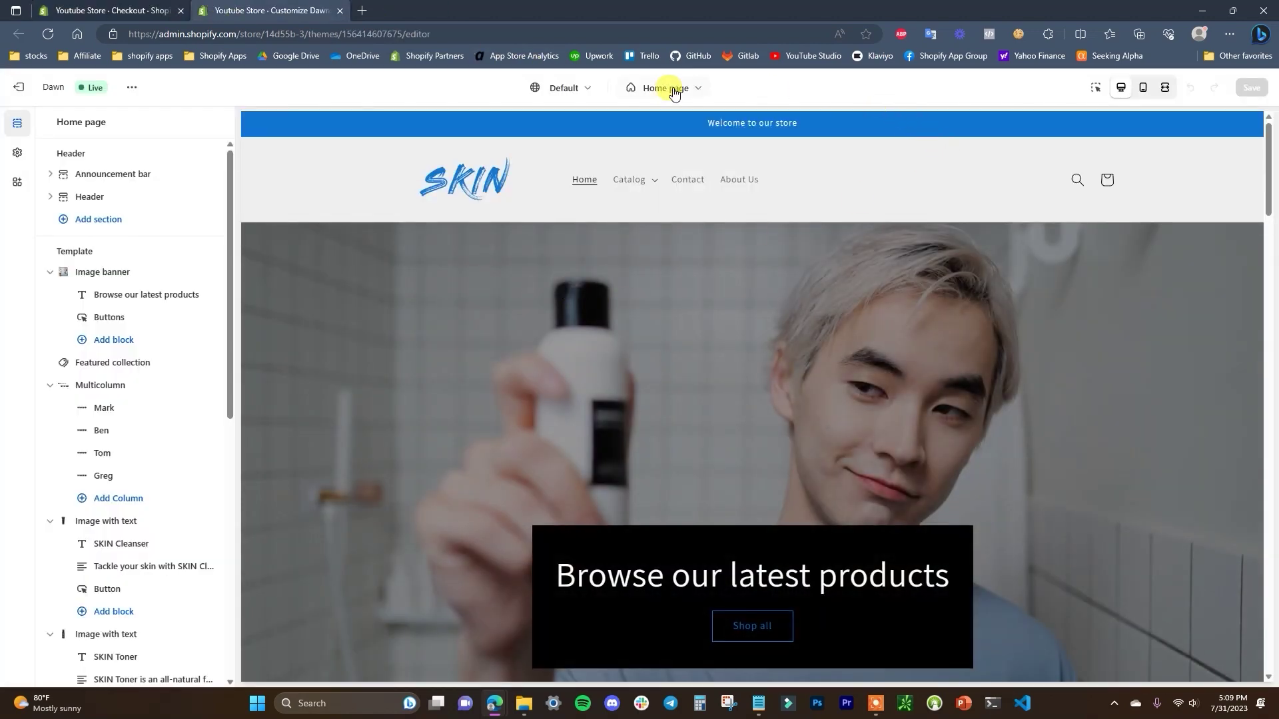
pyautogui.click(685, 93)
pyautogui.scroll(-1, 633, 300)
pyautogui.click(605, 346)
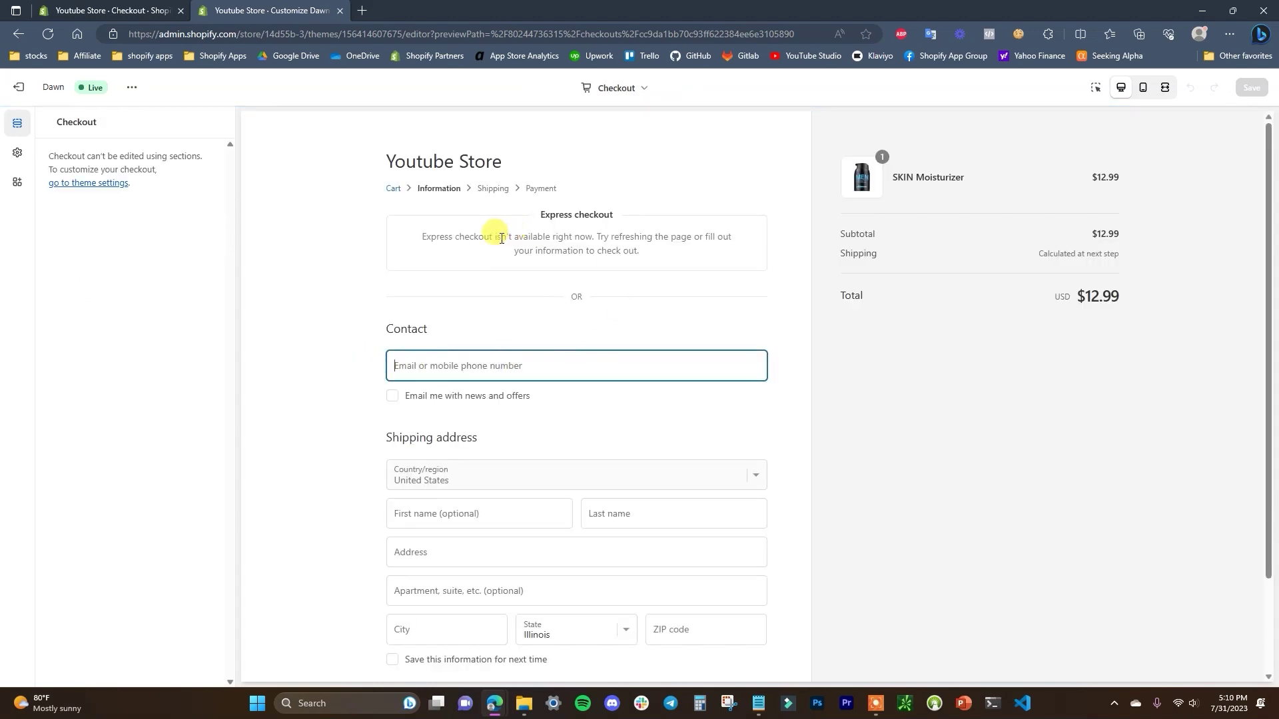
pyautogui.scroll(-1, 433, 300)
pyautogui.scroll(1, 467, 305)
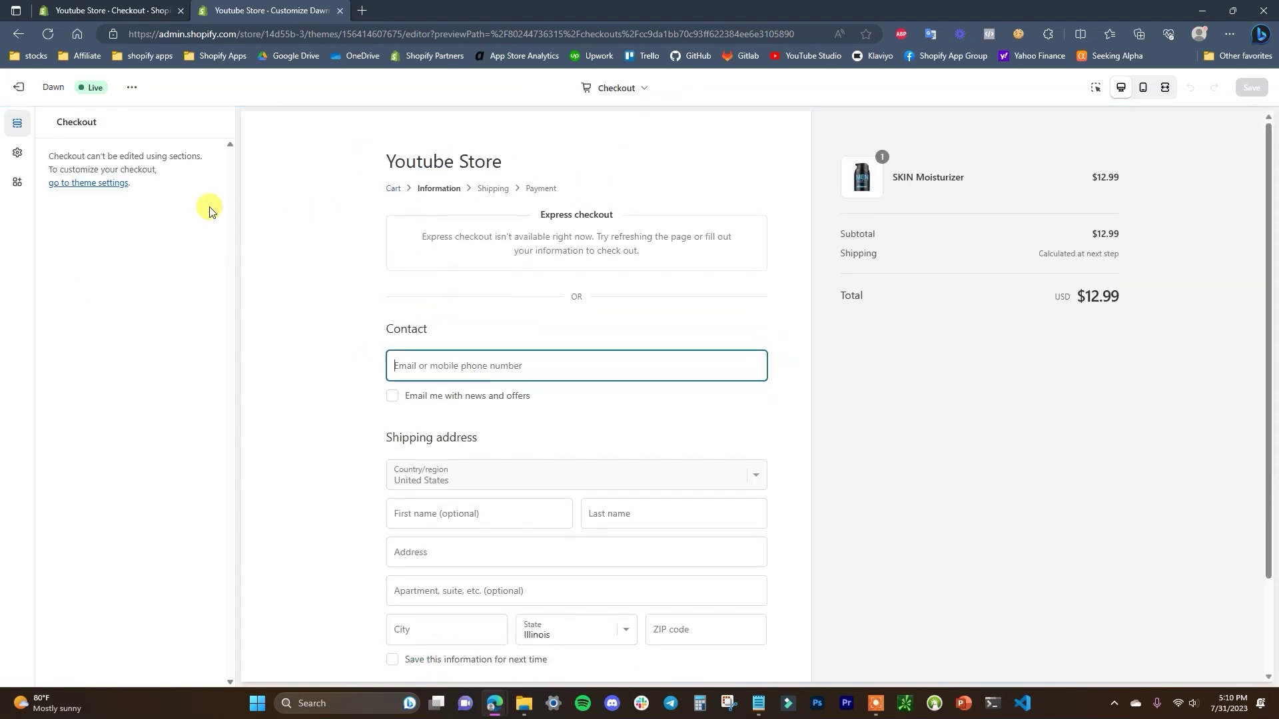
# - Expand the Checkout section of the theme settings to show its banner and logo options
pyautogui.click(18, 158)
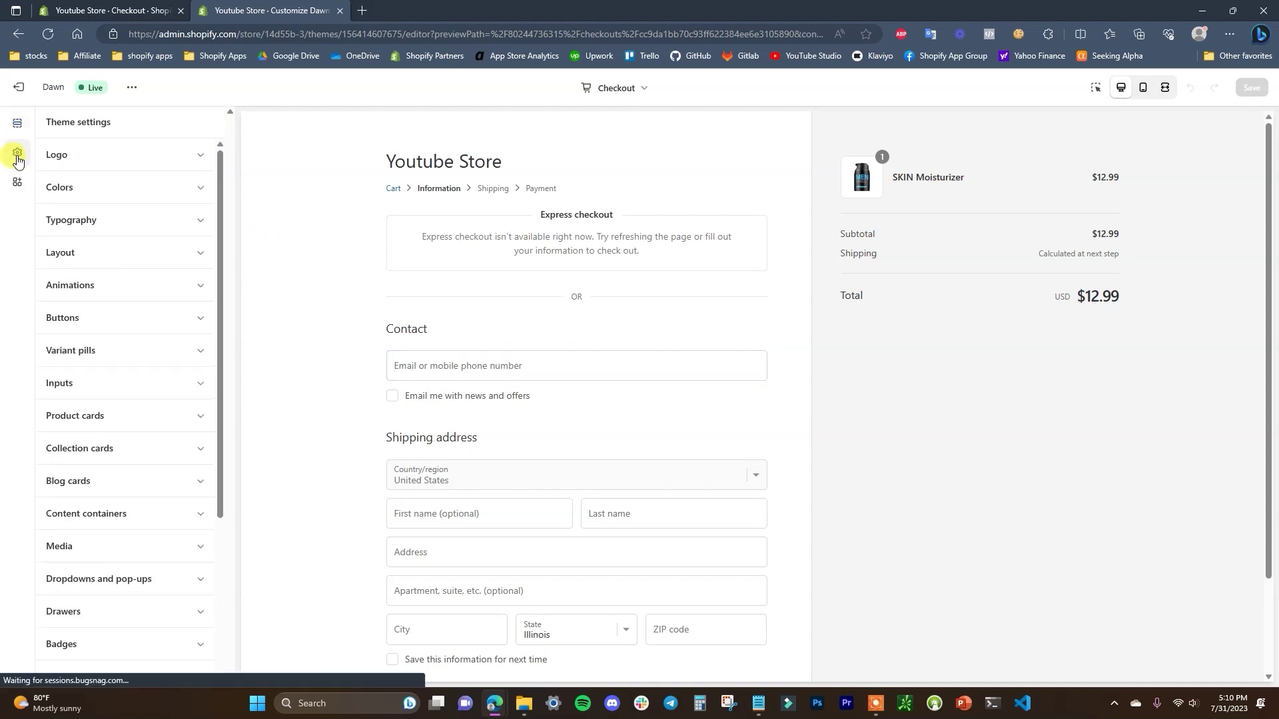
pyautogui.scroll(-4, 173, 546)
pyautogui.click(178, 611)
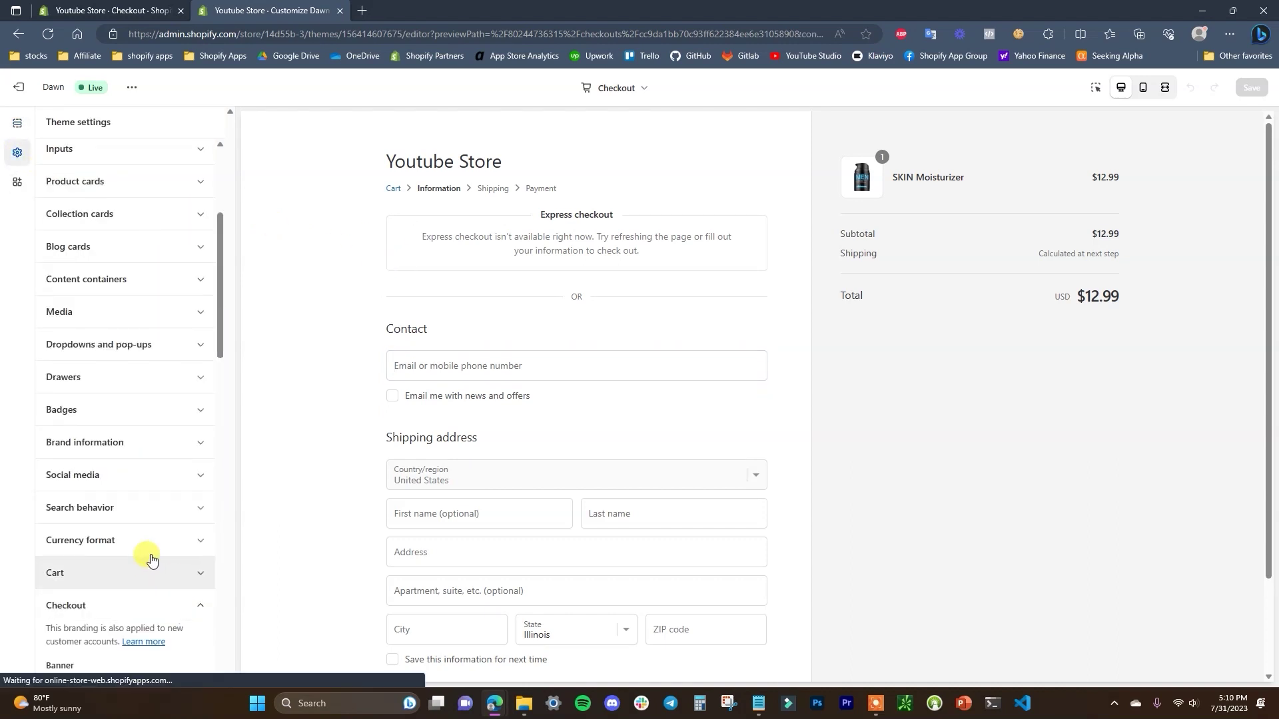
pyautogui.scroll(-5, 149, 559)
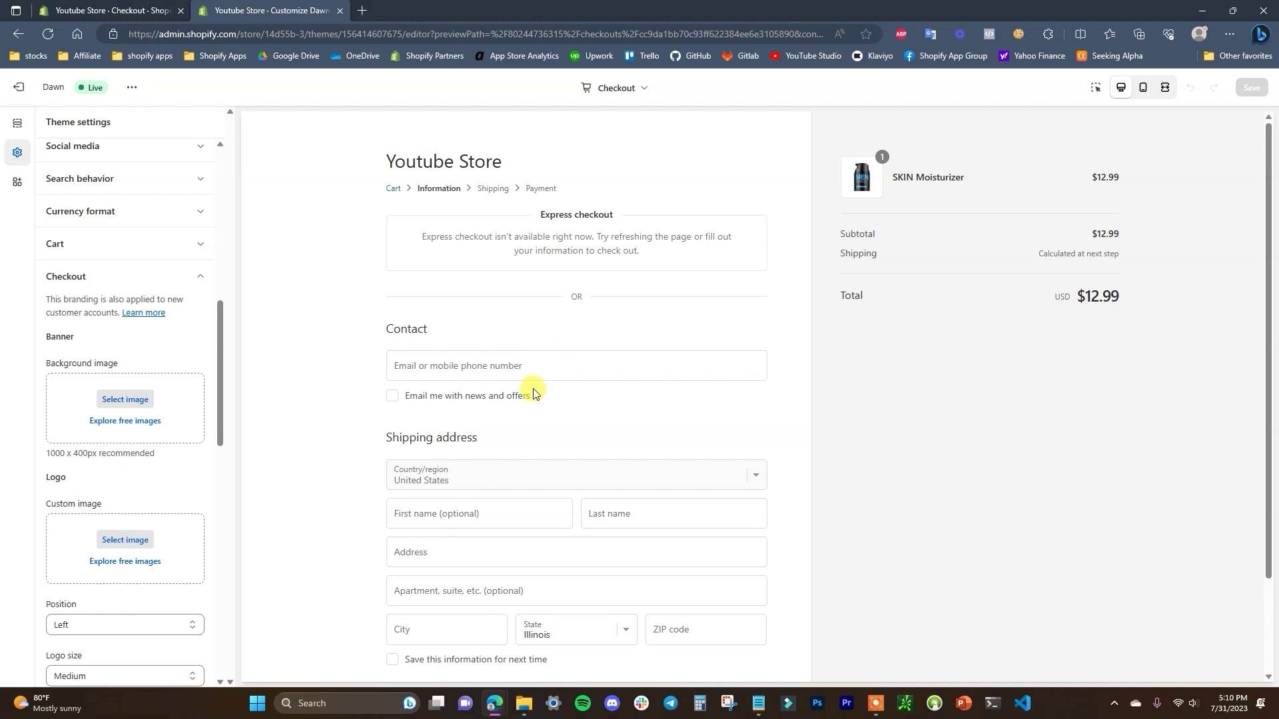
# - Try the bg_test image as the checkout banner background and remove it again
pyautogui.click(135, 405)
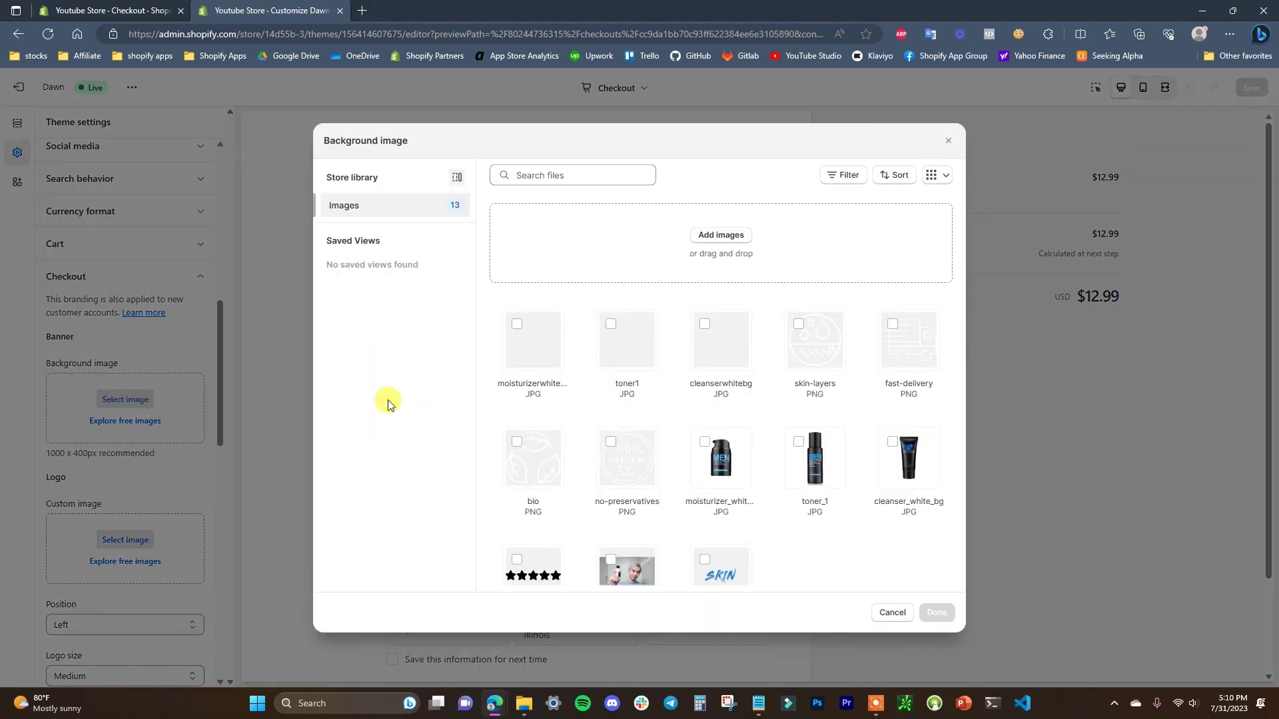
pyautogui.click(638, 566)
pyautogui.click(937, 612)
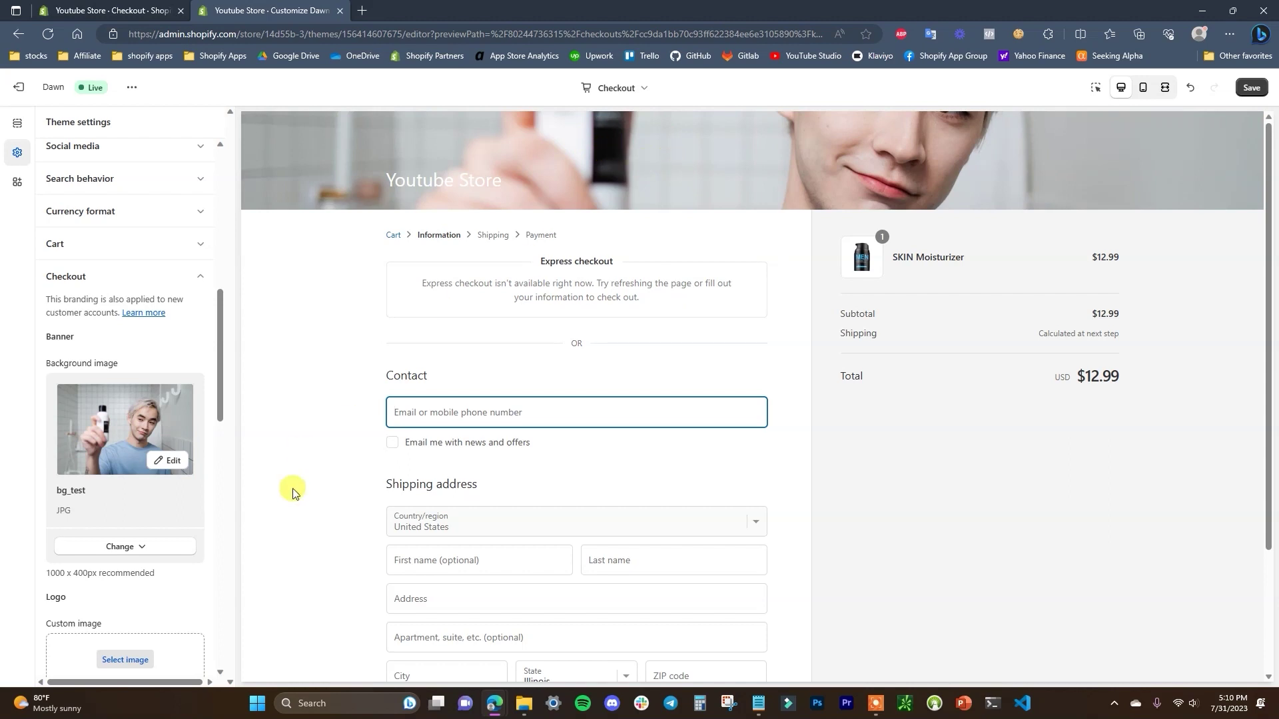
pyautogui.click(145, 550)
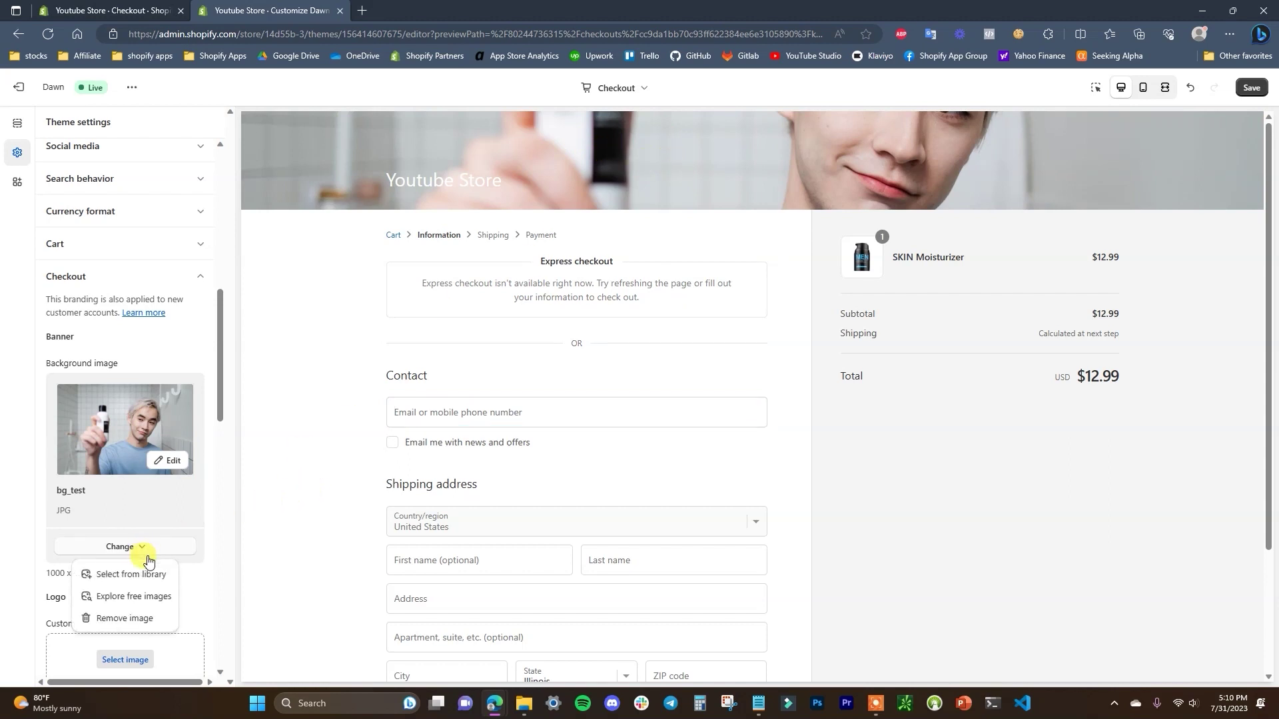
pyautogui.click(134, 617)
# - Set the checkout's custom logo image to the logo PNG from the store library
pyautogui.scroll(-1, 146, 463)
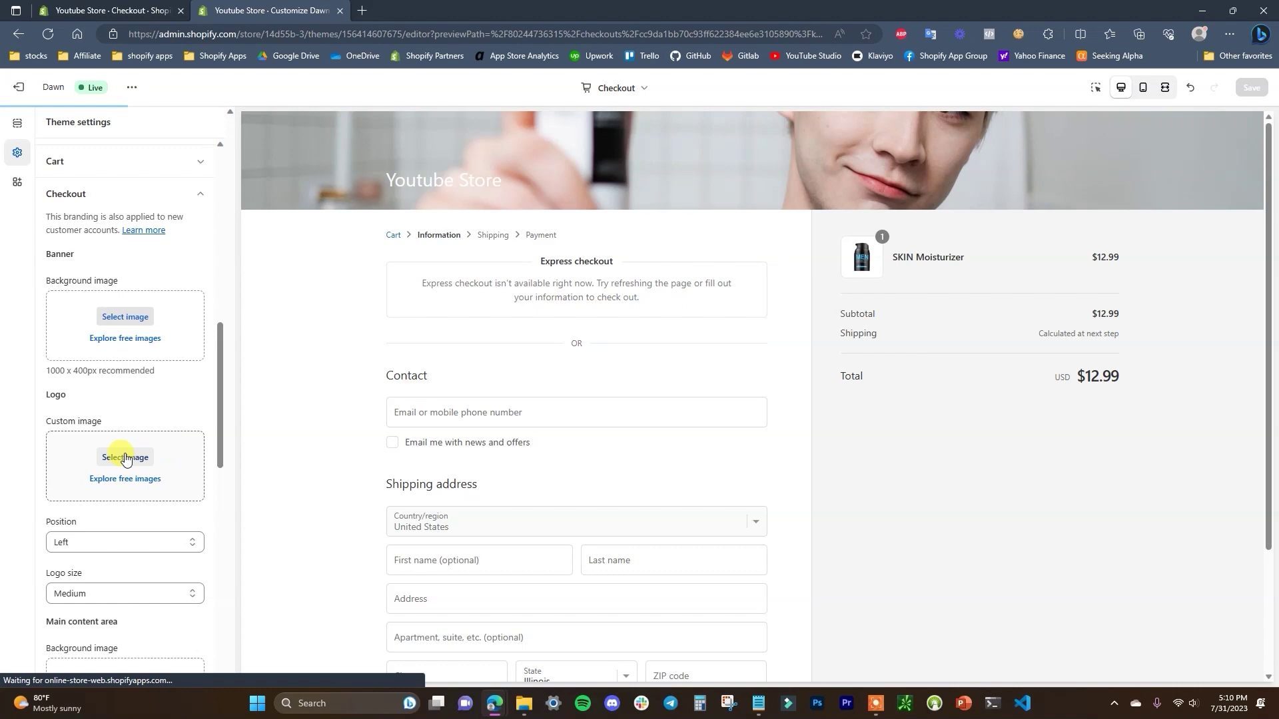
pyautogui.click(129, 459)
pyautogui.scroll(-1, 739, 427)
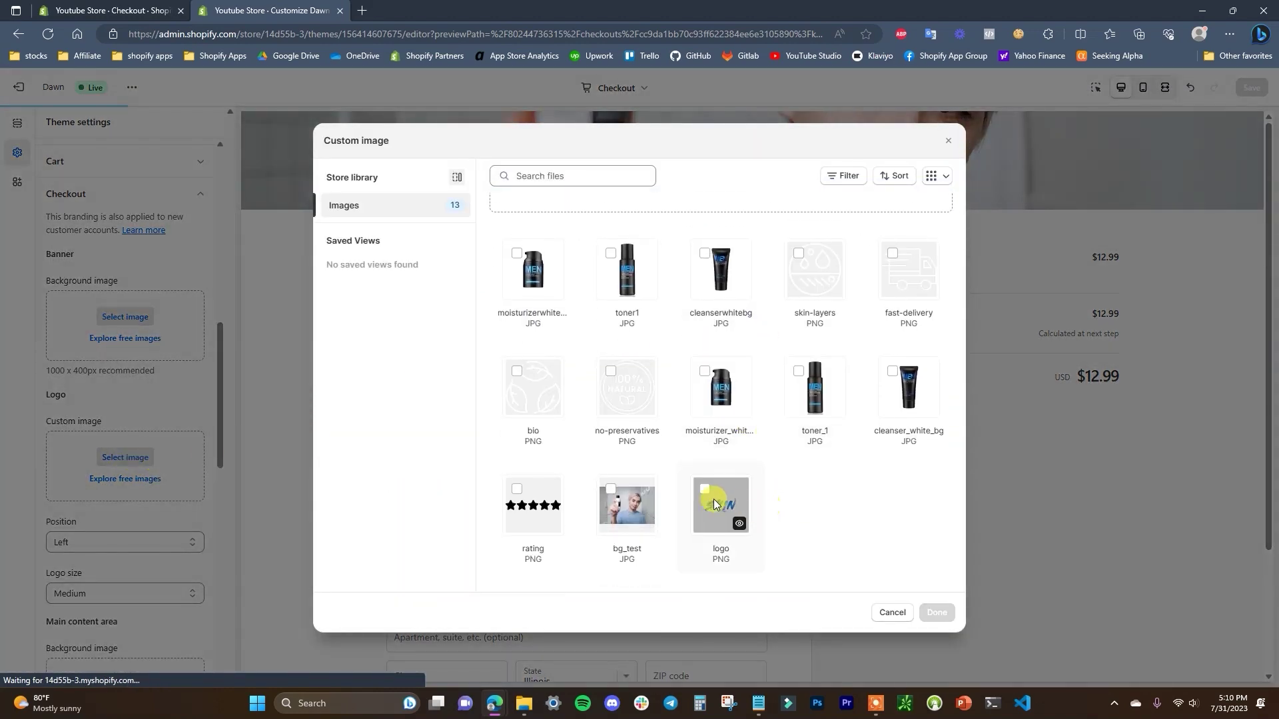
pyautogui.click(706, 491)
pyautogui.click(929, 611)
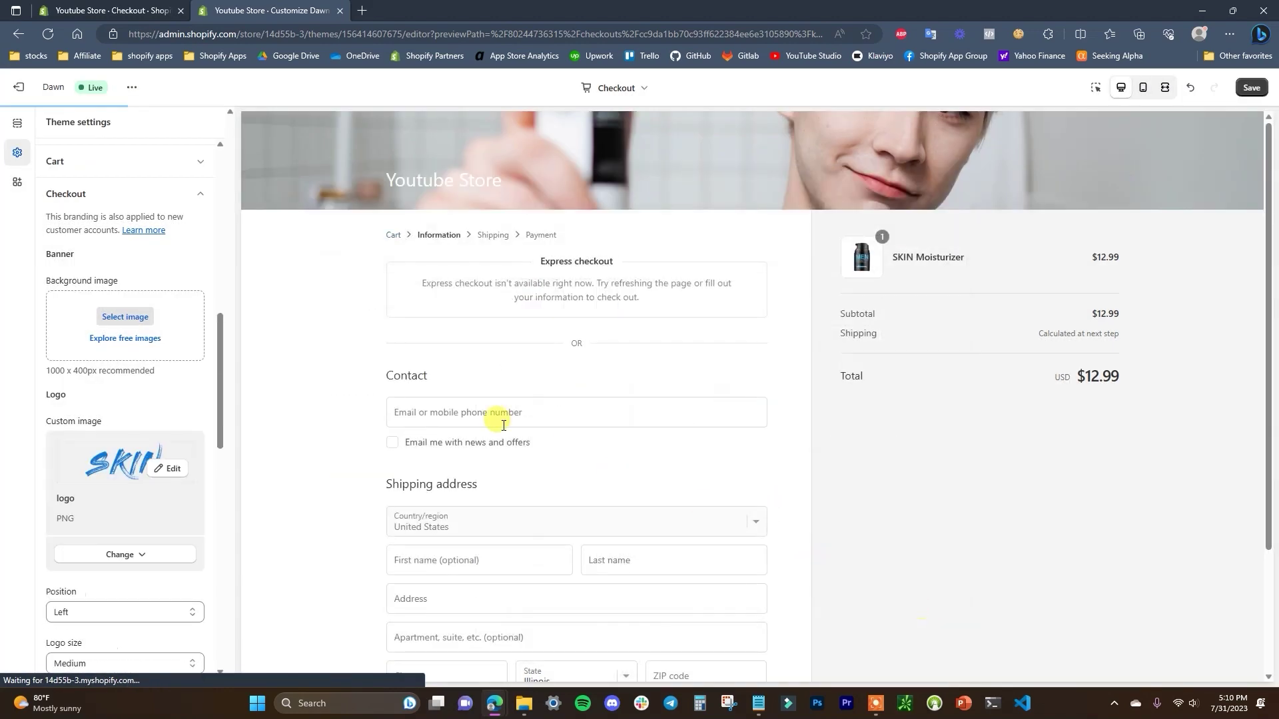
# - Try the Center position for the checkout logo and return it to Left
pyautogui.scroll(-1, 109, 504)
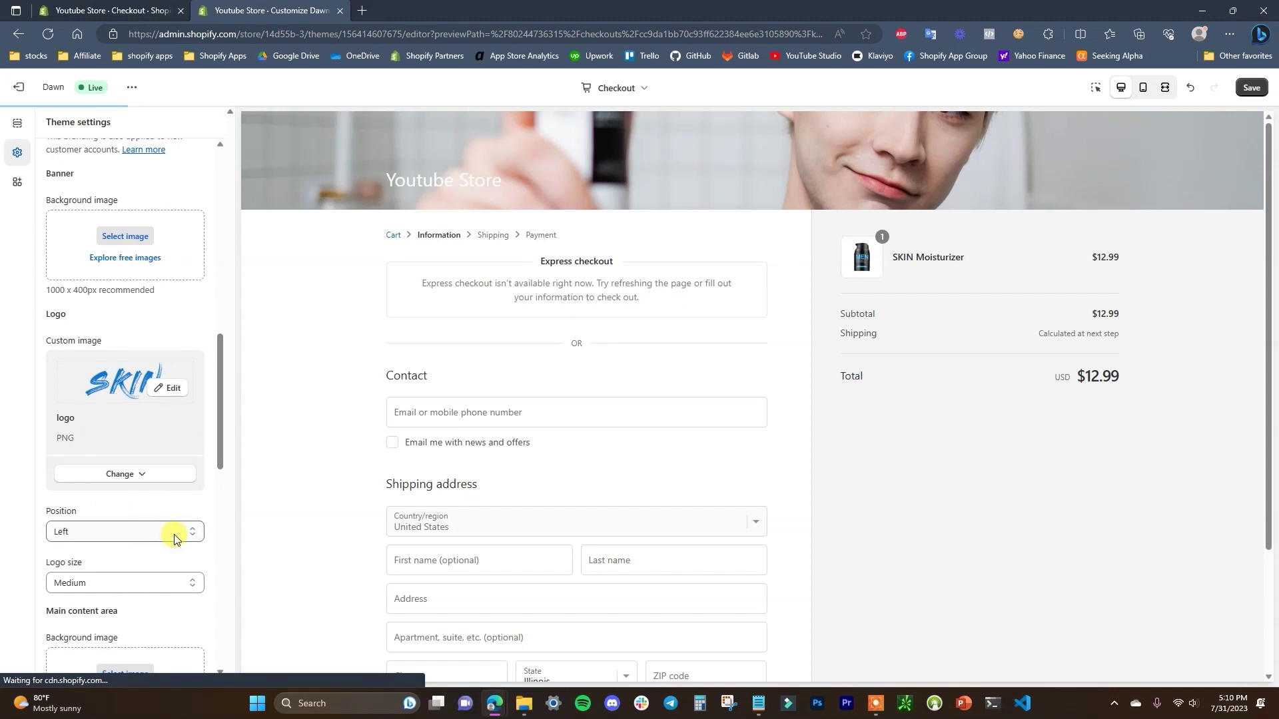
pyautogui.scroll(-2, 174, 539)
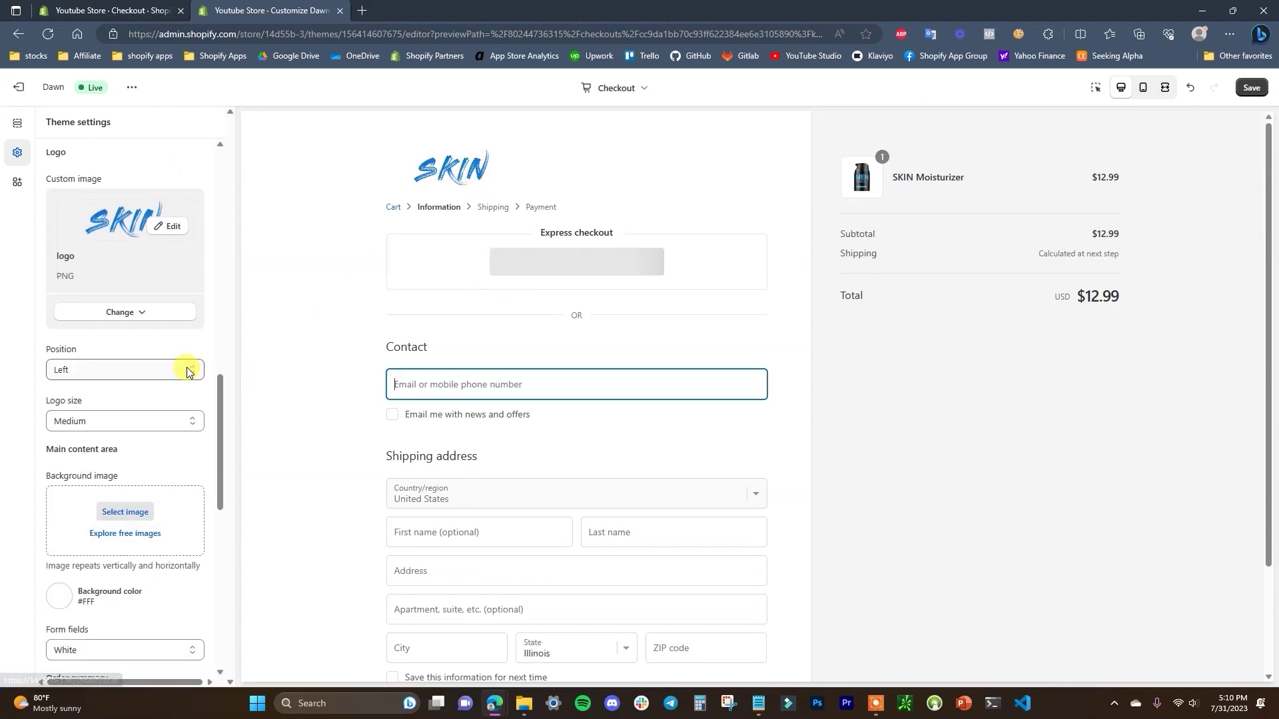
pyautogui.click(186, 371)
pyautogui.click(143, 399)
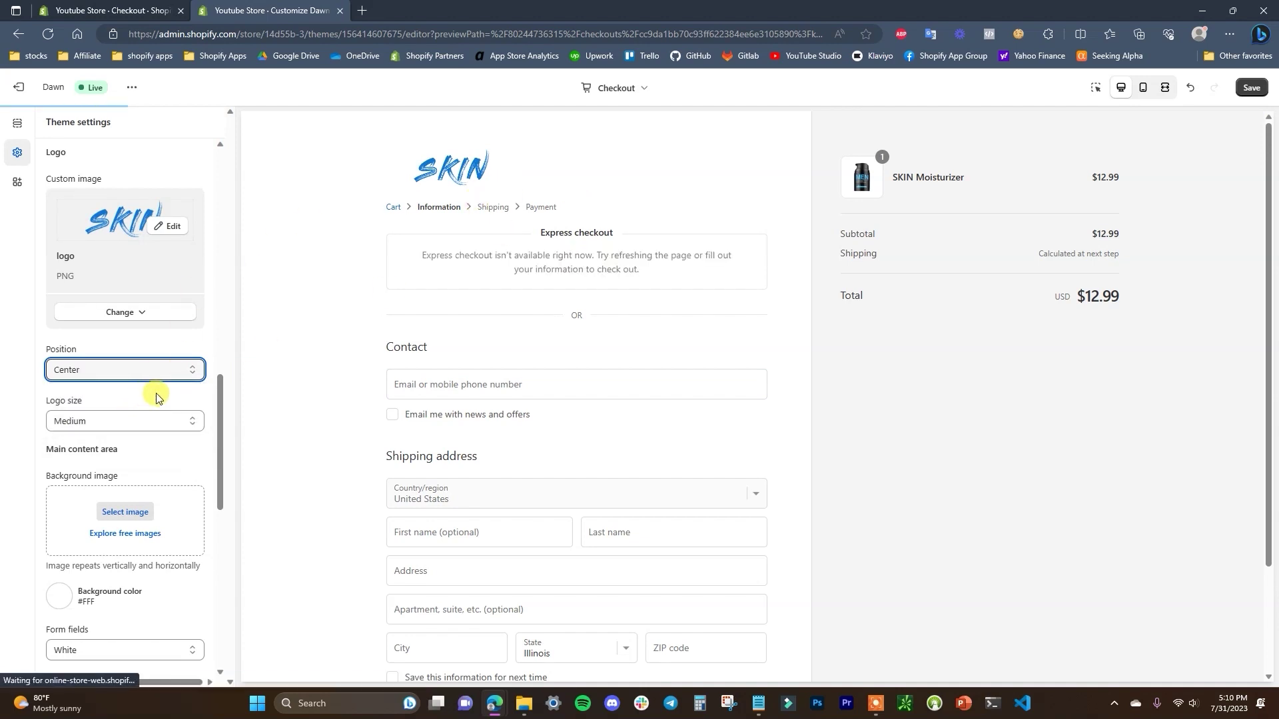
pyautogui.click(169, 370)
pyautogui.click(134, 389)
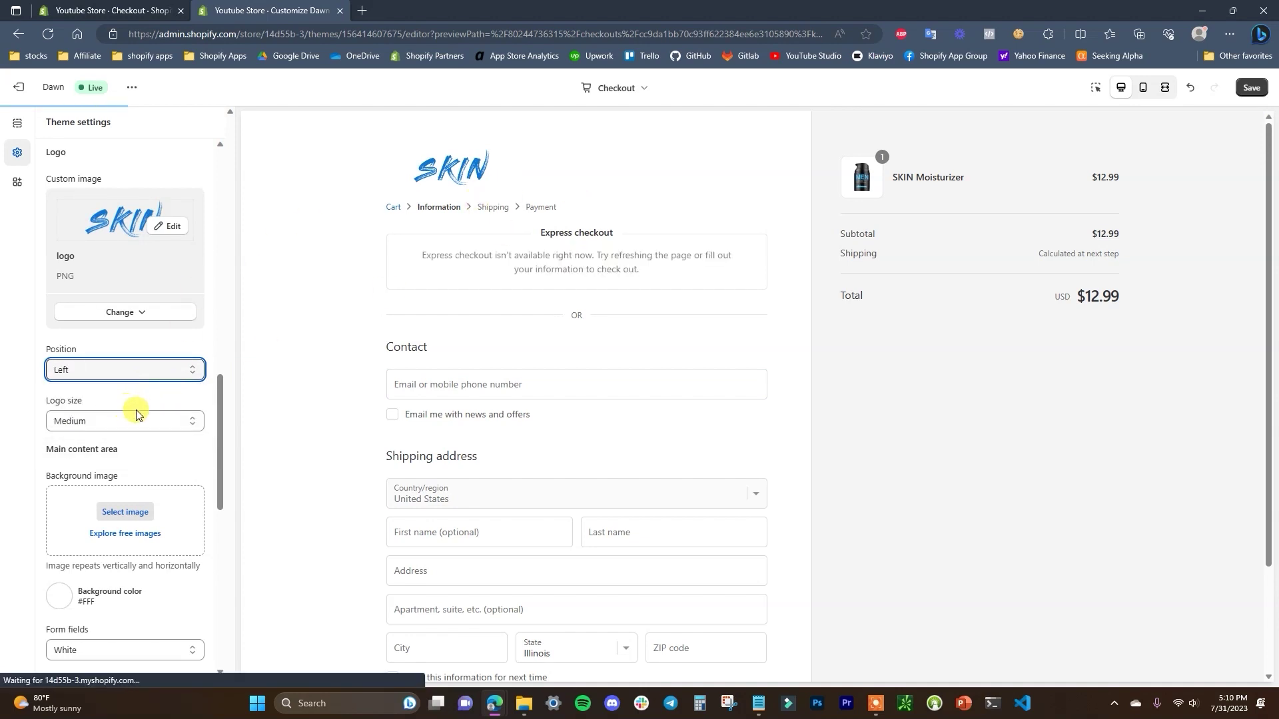
# - Look over the checkout logo size choices and examine the branded checkout page preview from header to form
pyautogui.click(120, 422)
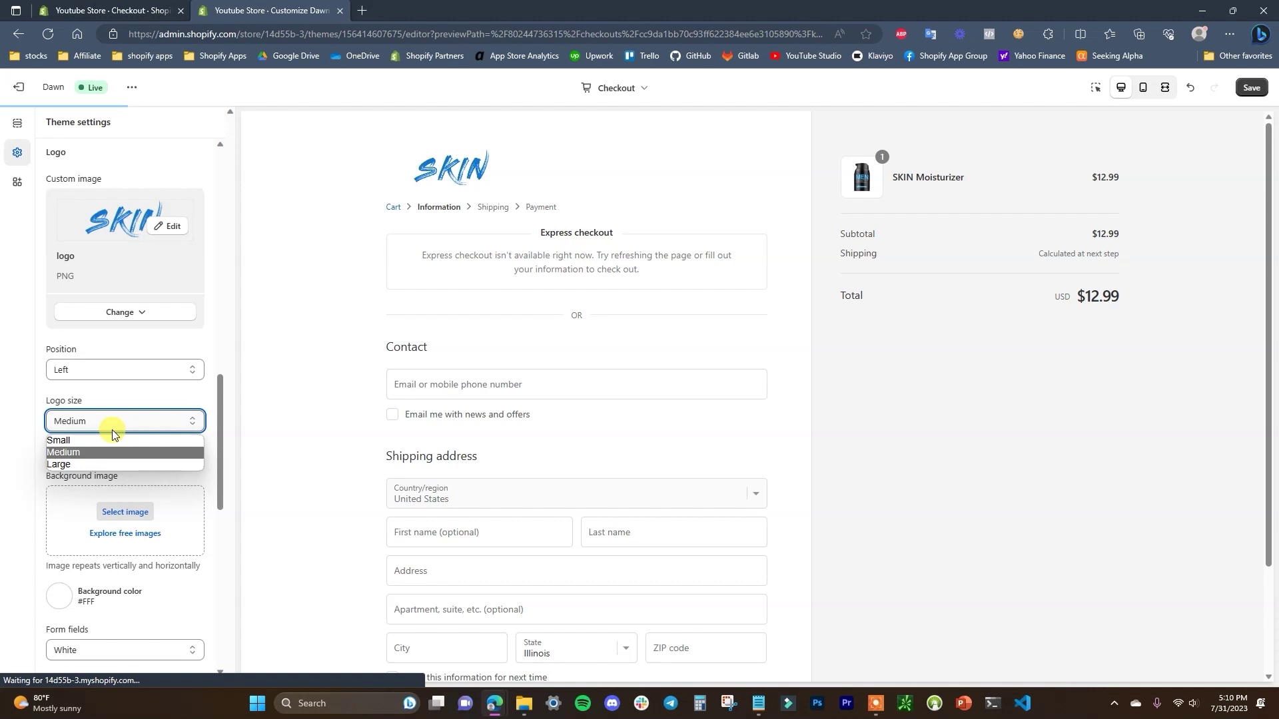
pyautogui.click(111, 432)
pyautogui.scroll(-3, 166, 437)
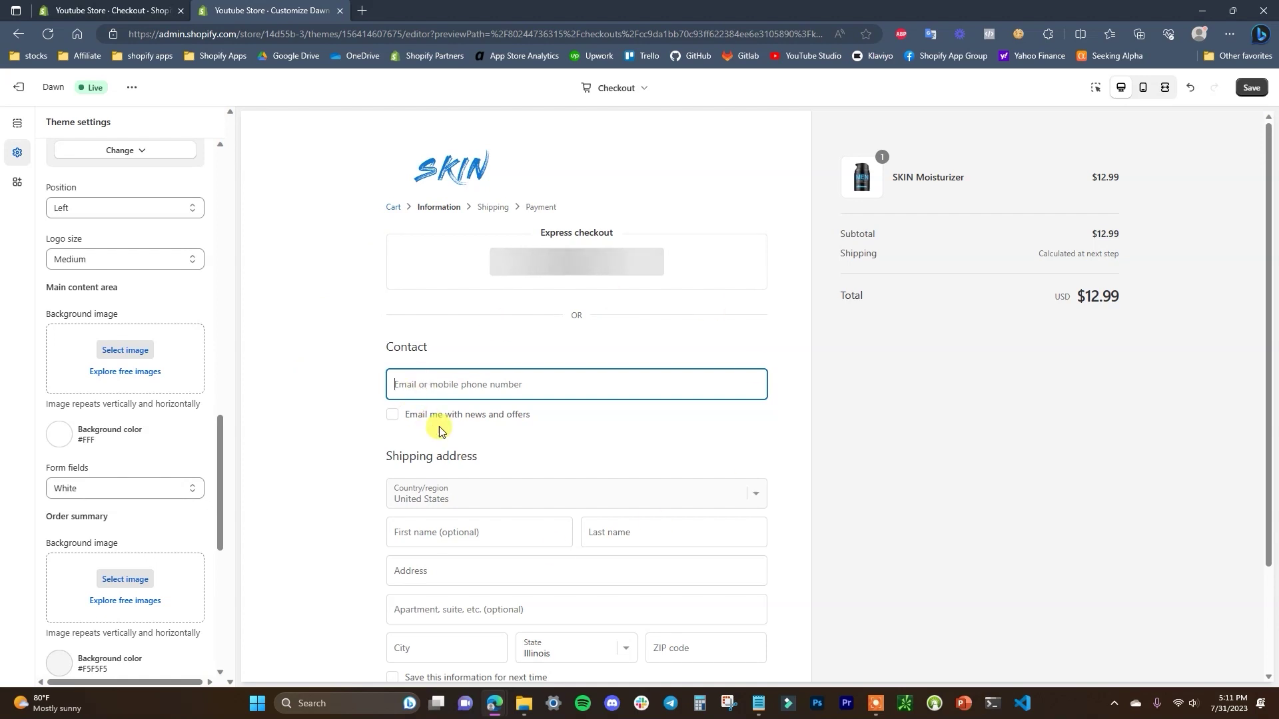
pyautogui.scroll(3, 60, 377)
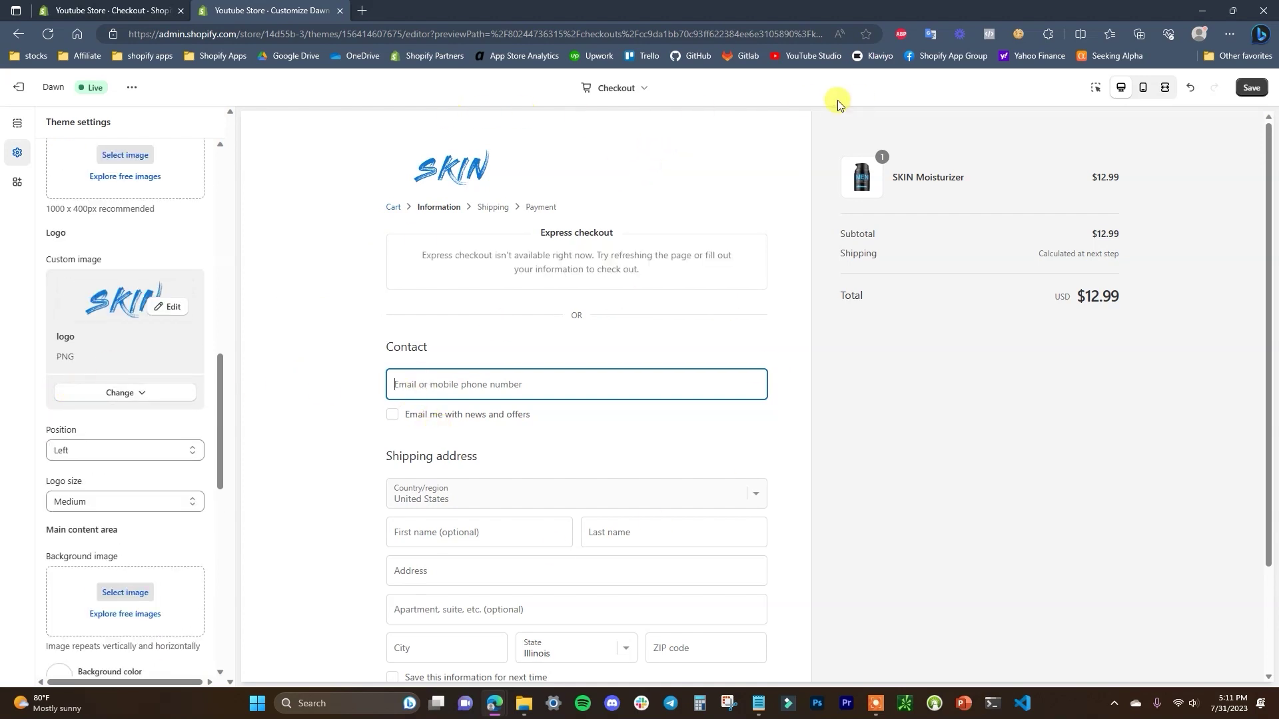
pyautogui.scroll(-2, 432, 321)
pyautogui.scroll(-4, 126, 411)
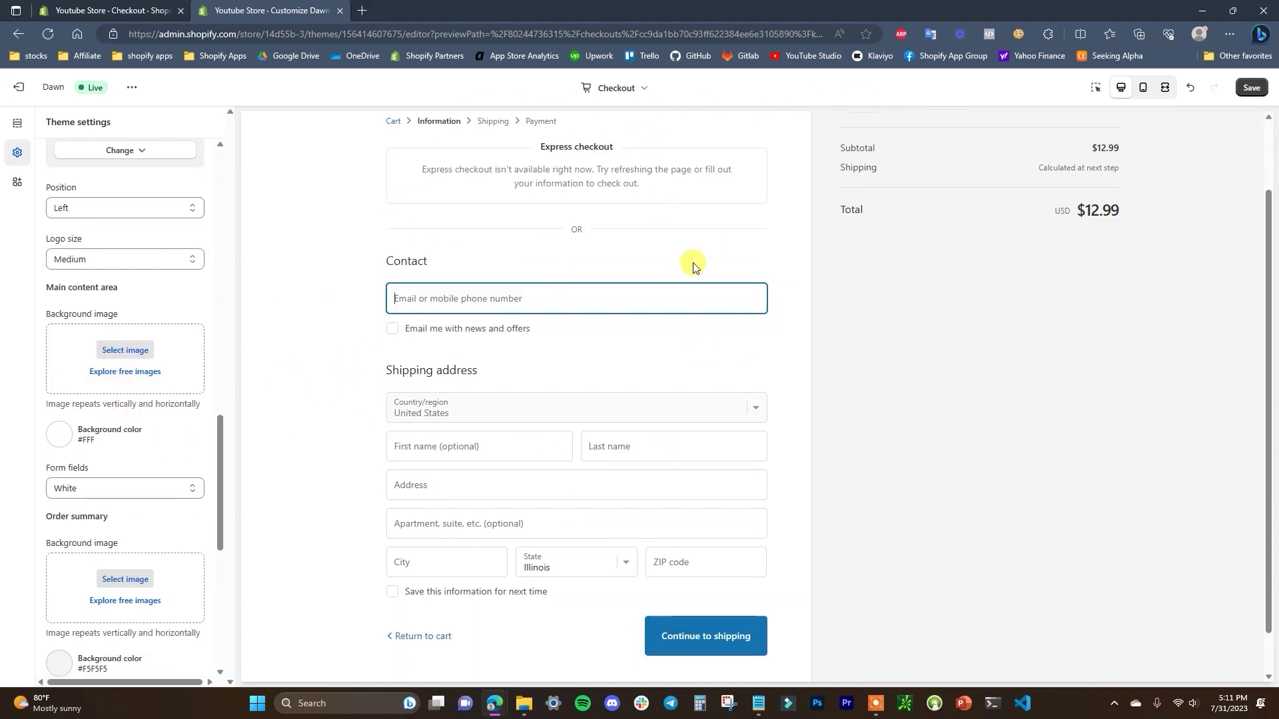
pyautogui.scroll(2, 552, 414)
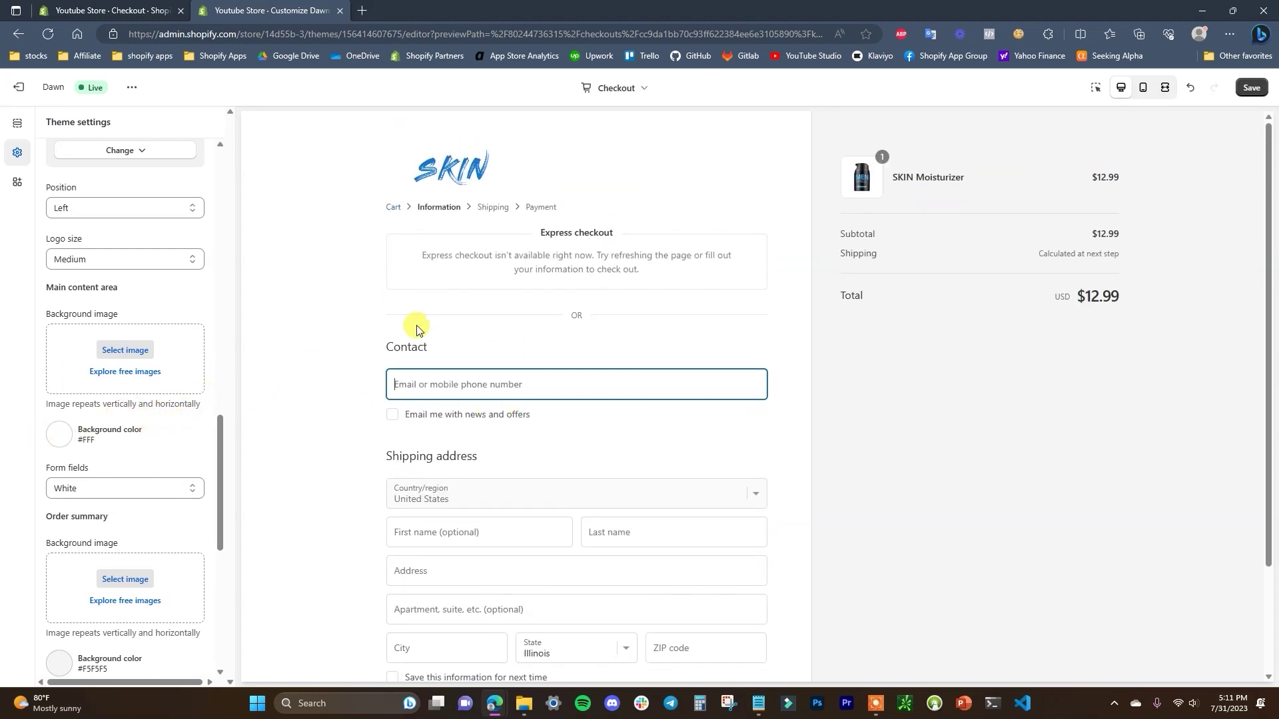
# - Inspect the background color and form field style options for the checkout's main content area
pyautogui.click(57, 441)
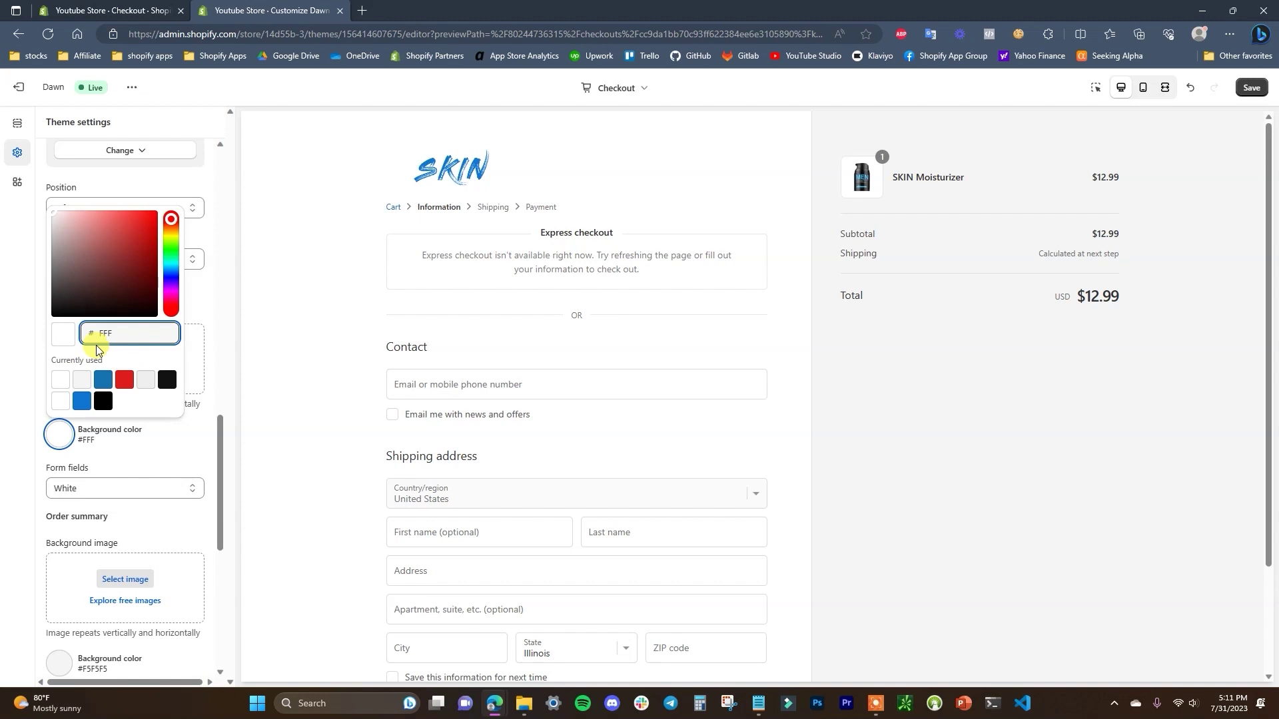
pyautogui.click(177, 440)
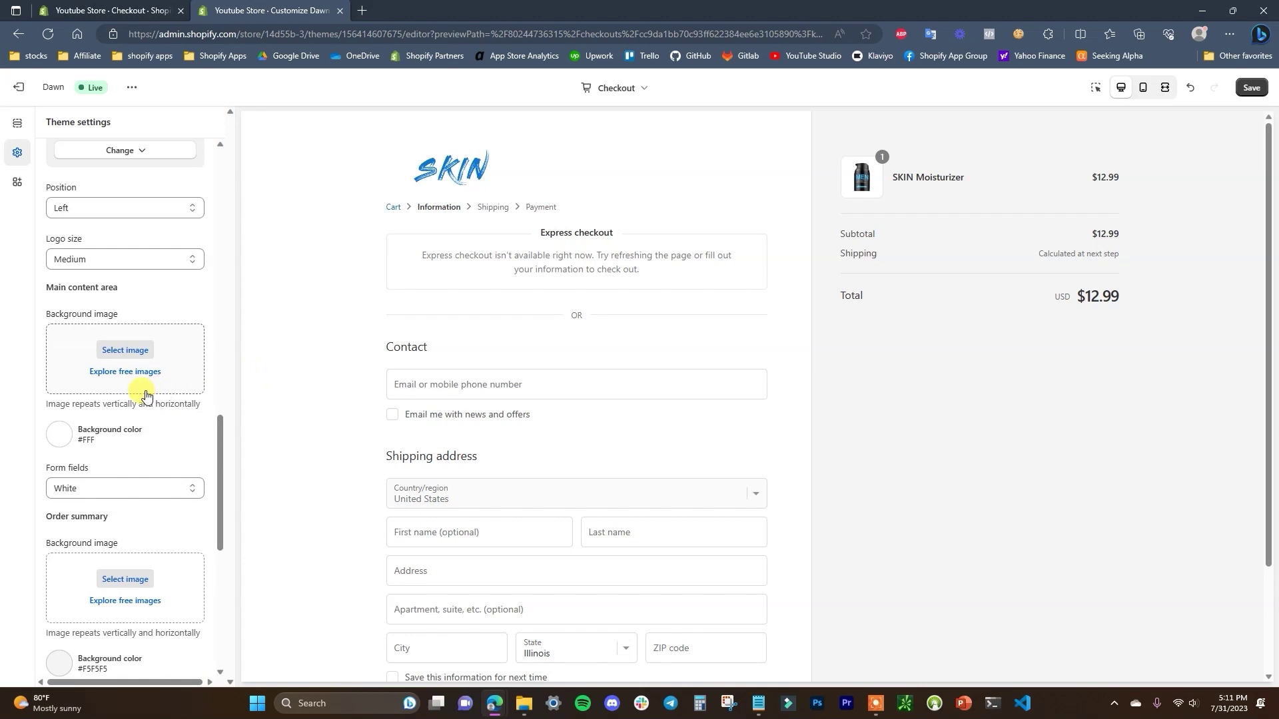
pyautogui.scroll(-1, 146, 395)
pyautogui.click(160, 414)
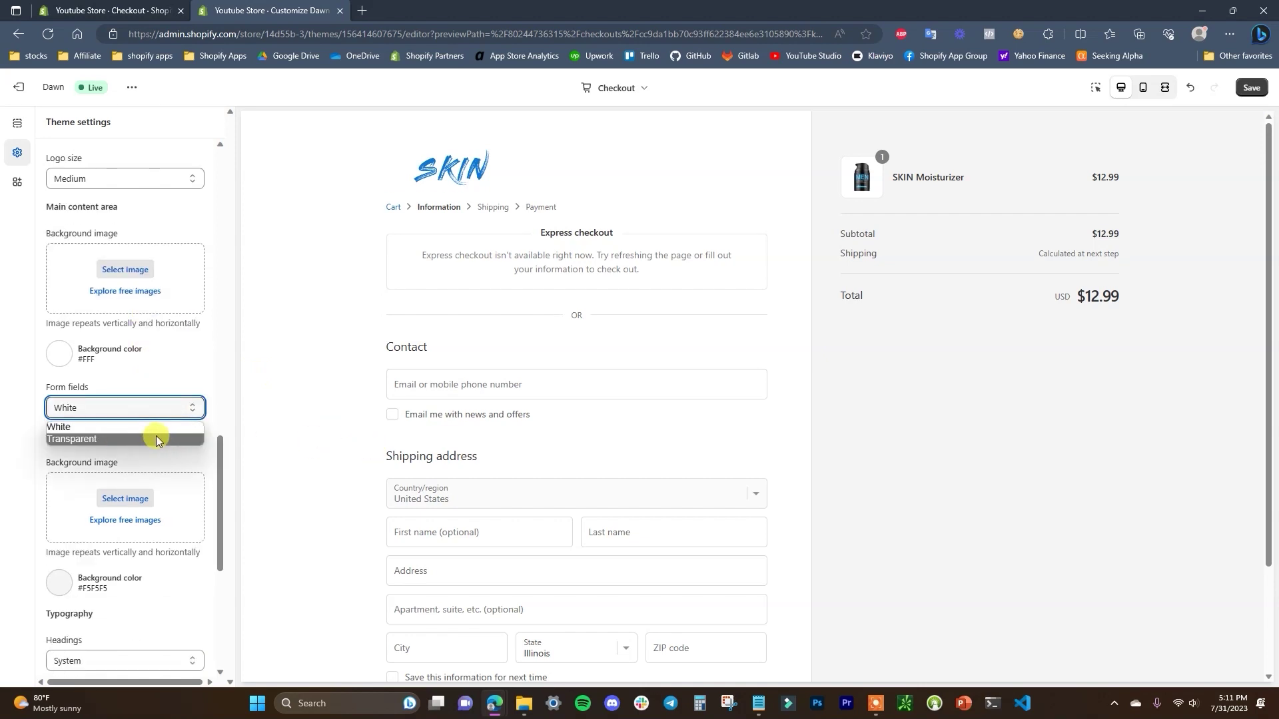
pyautogui.click(177, 407)
# - Set the checkout's Buttons color to the store blue #1176D2 from the currently used colors
pyautogui.scroll(-4, 180, 419)
pyautogui.scroll(-2, 410, 431)
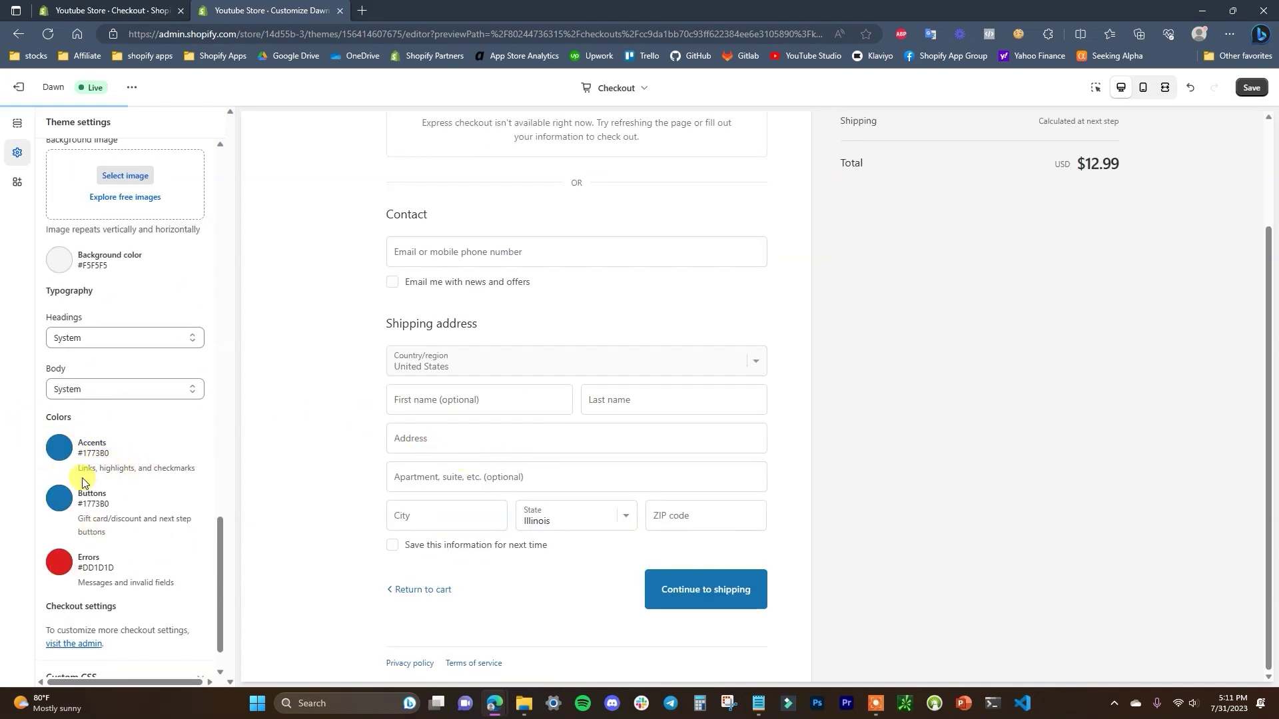
pyautogui.scroll(-1, 87, 455)
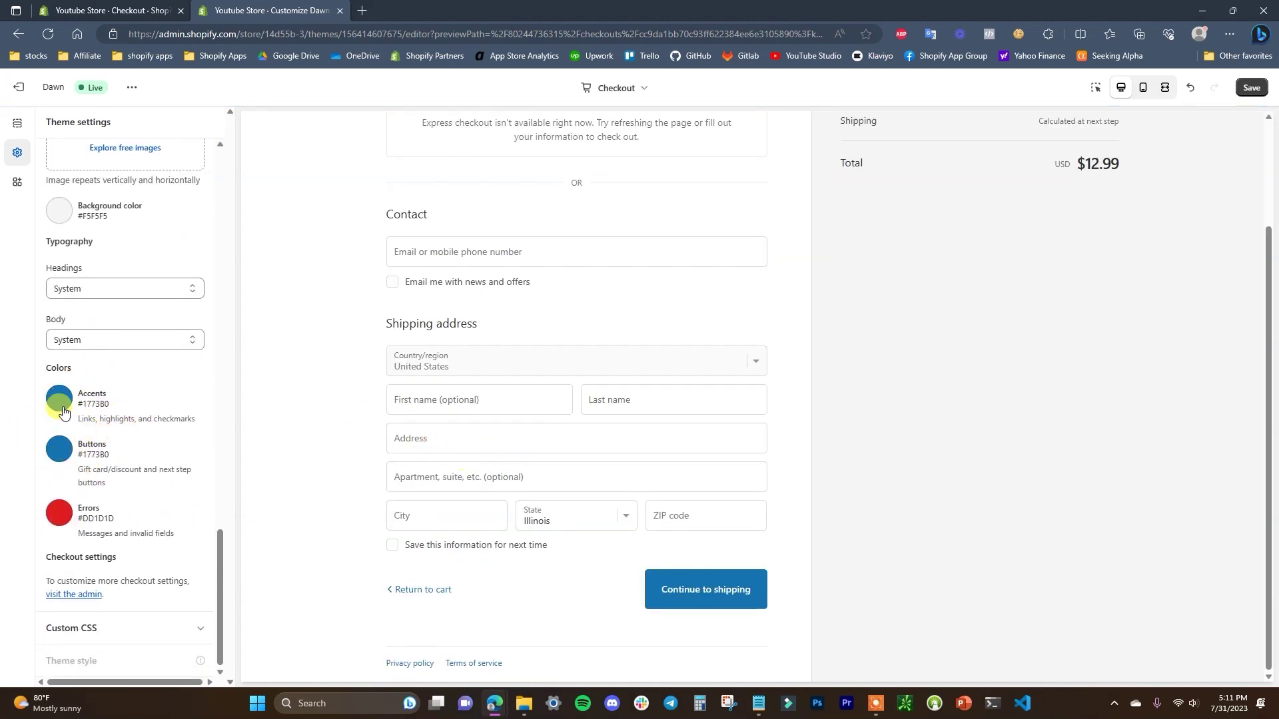
pyautogui.click(105, 445)
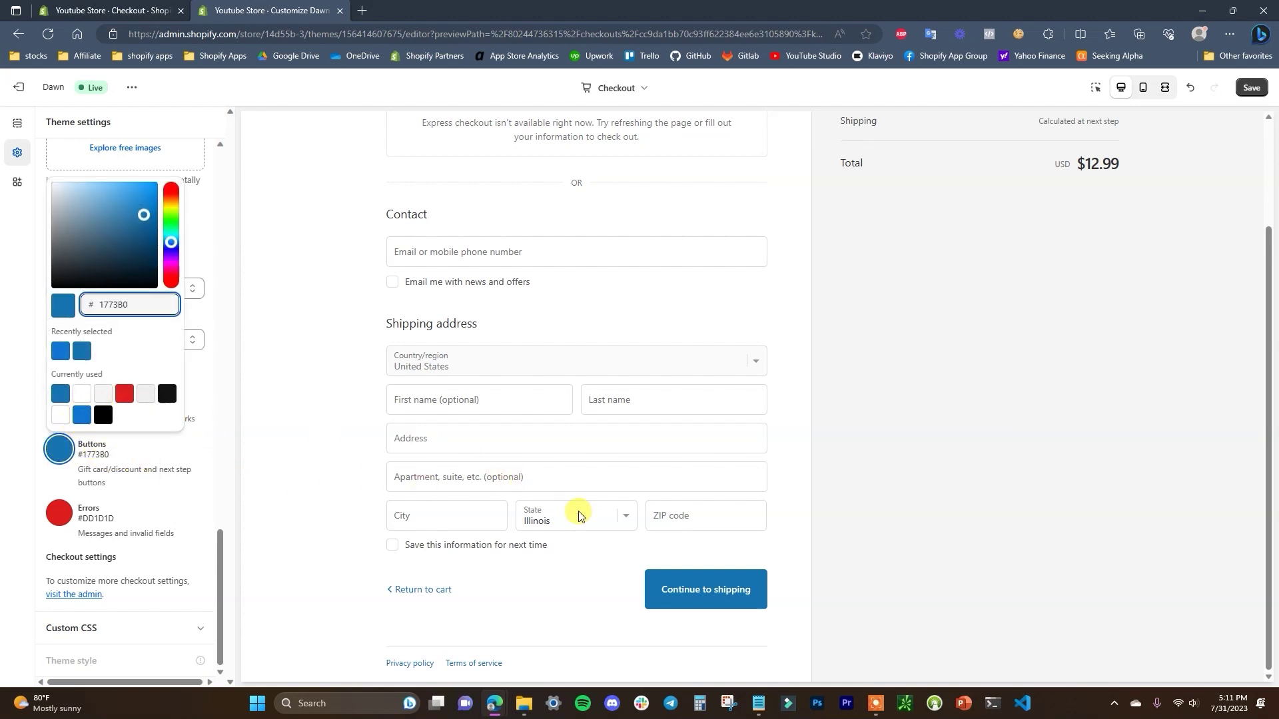
pyautogui.click(81, 415)
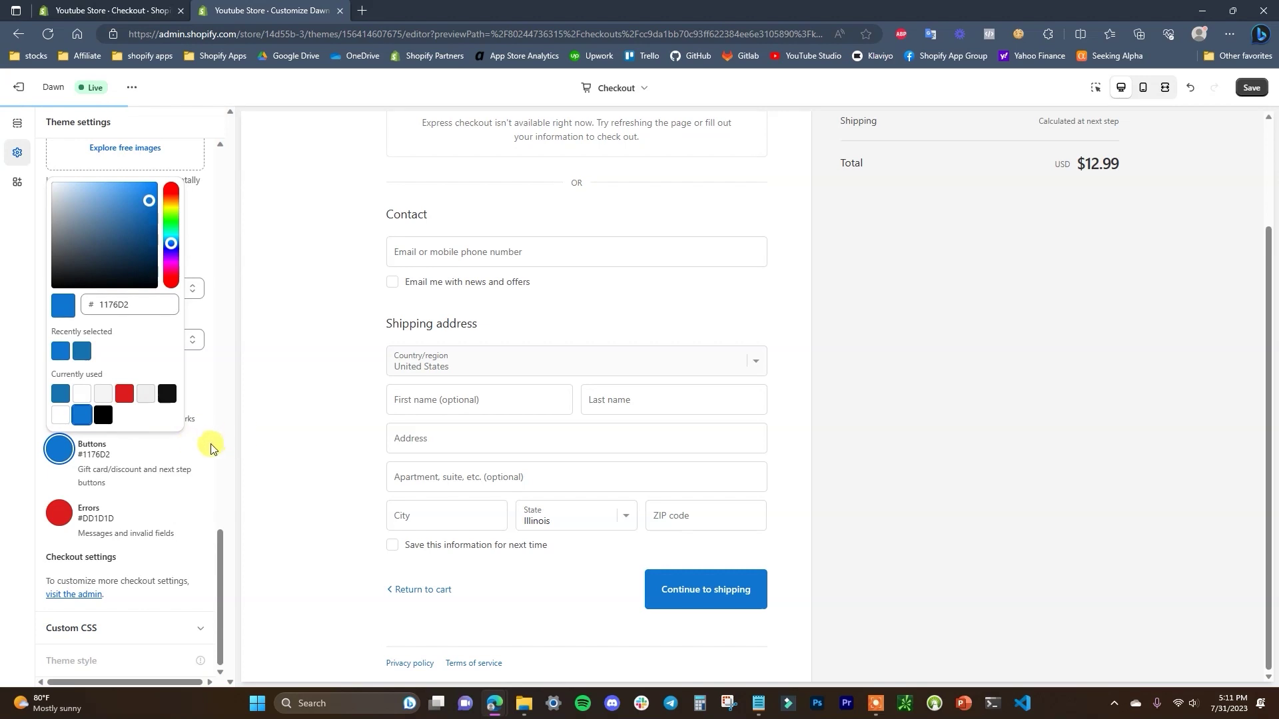
pyautogui.click(212, 442)
# - Set the checkout's Accents color to #1176D2 from the currently used colors
pyautogui.click(59, 399)
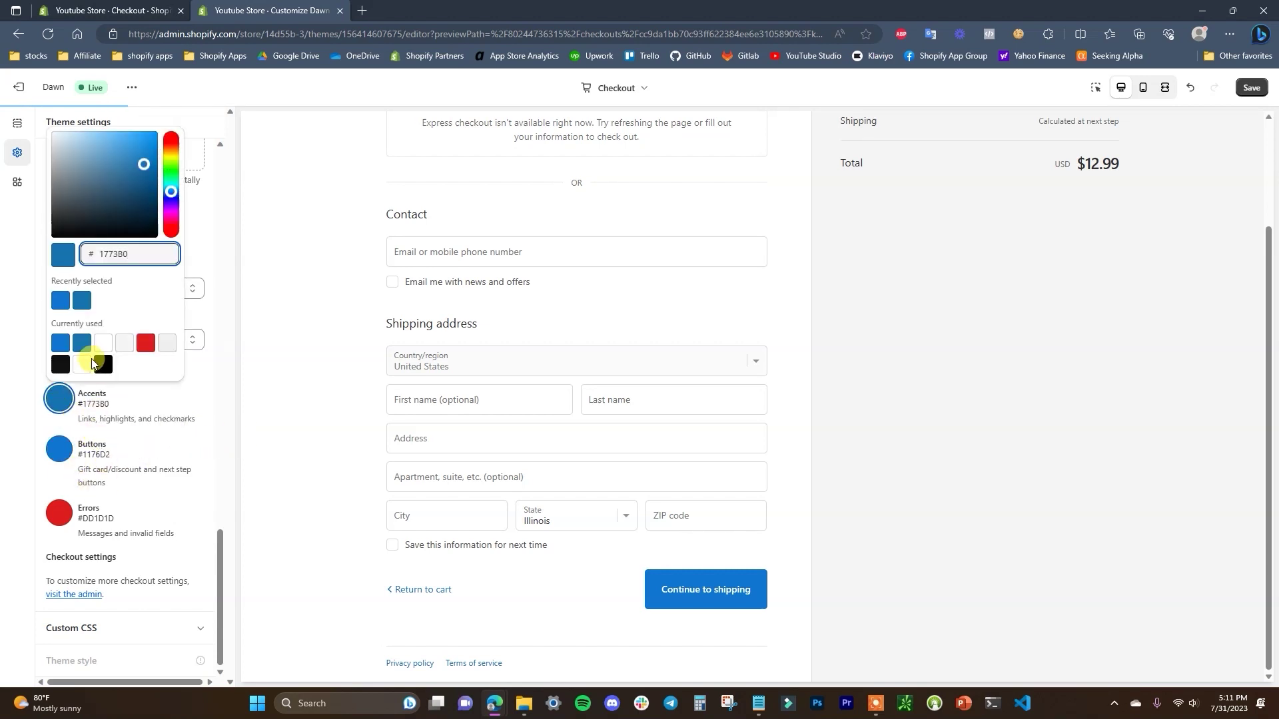
pyautogui.click(60, 343)
pyautogui.click(190, 450)
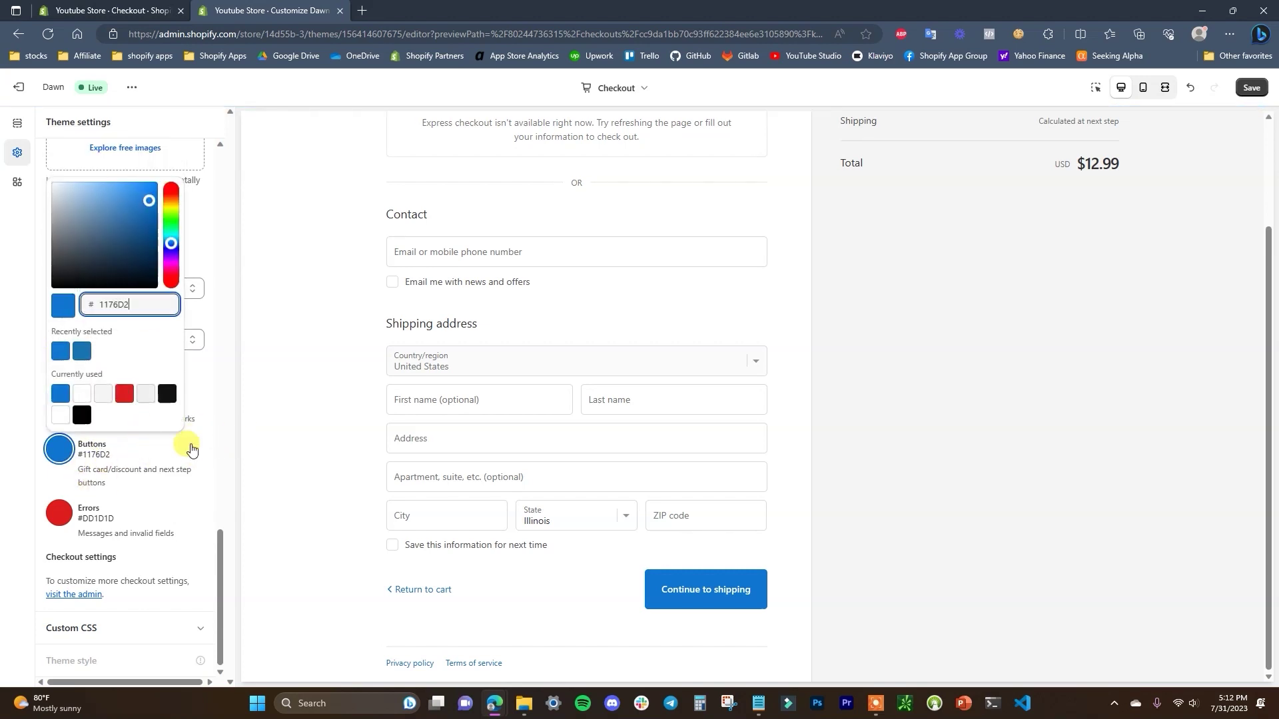
pyautogui.scroll(5, 213, 399)
pyautogui.click(189, 460)
pyautogui.scroll(-5, 190, 461)
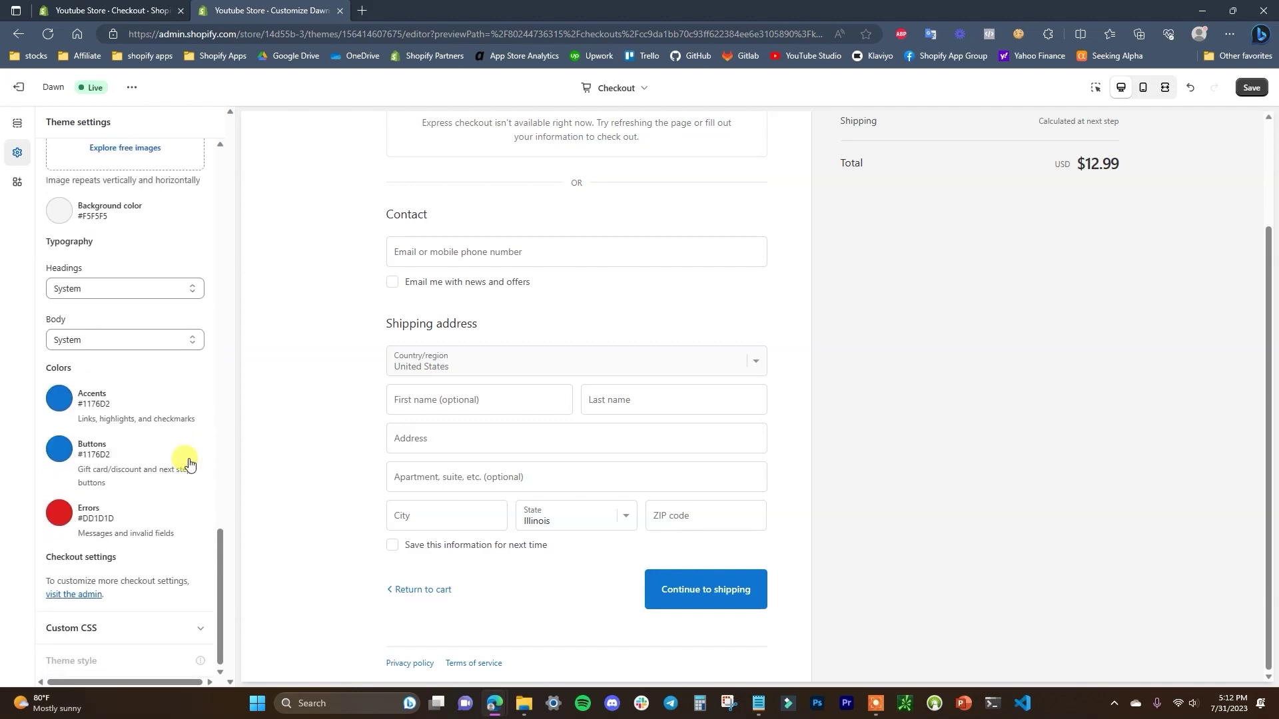
# - Check the recolored checkout page in the preview and save the theme's checkout branding changes
pyautogui.scroll(15, 147, 545)
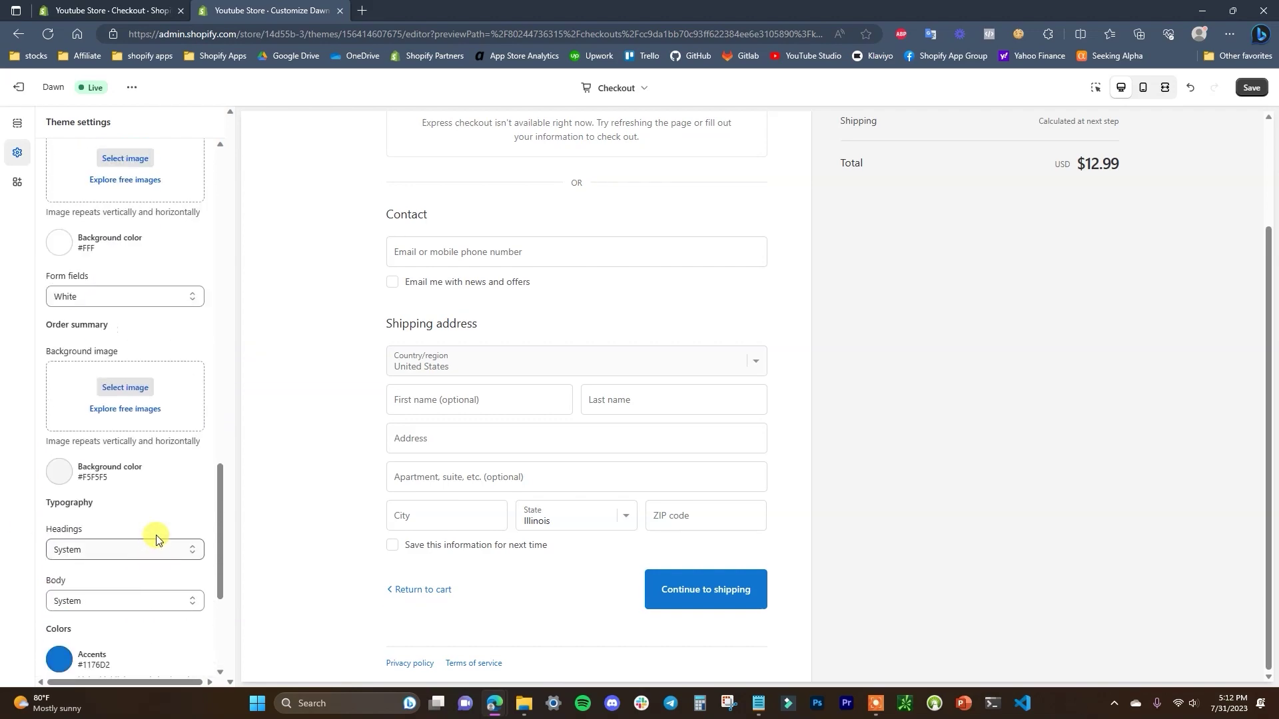
pyautogui.scroll(2, 576, 524)
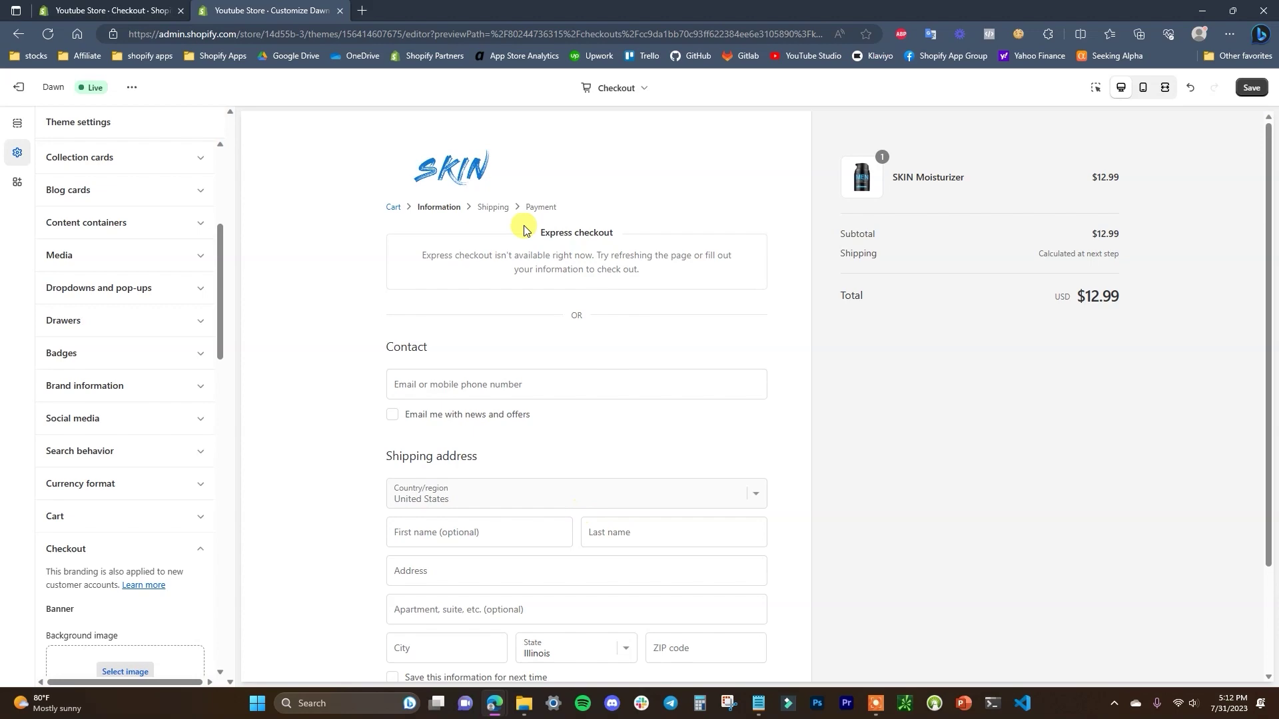
pyautogui.scroll(-2, 541, 312)
pyautogui.scroll(10, 176, 382)
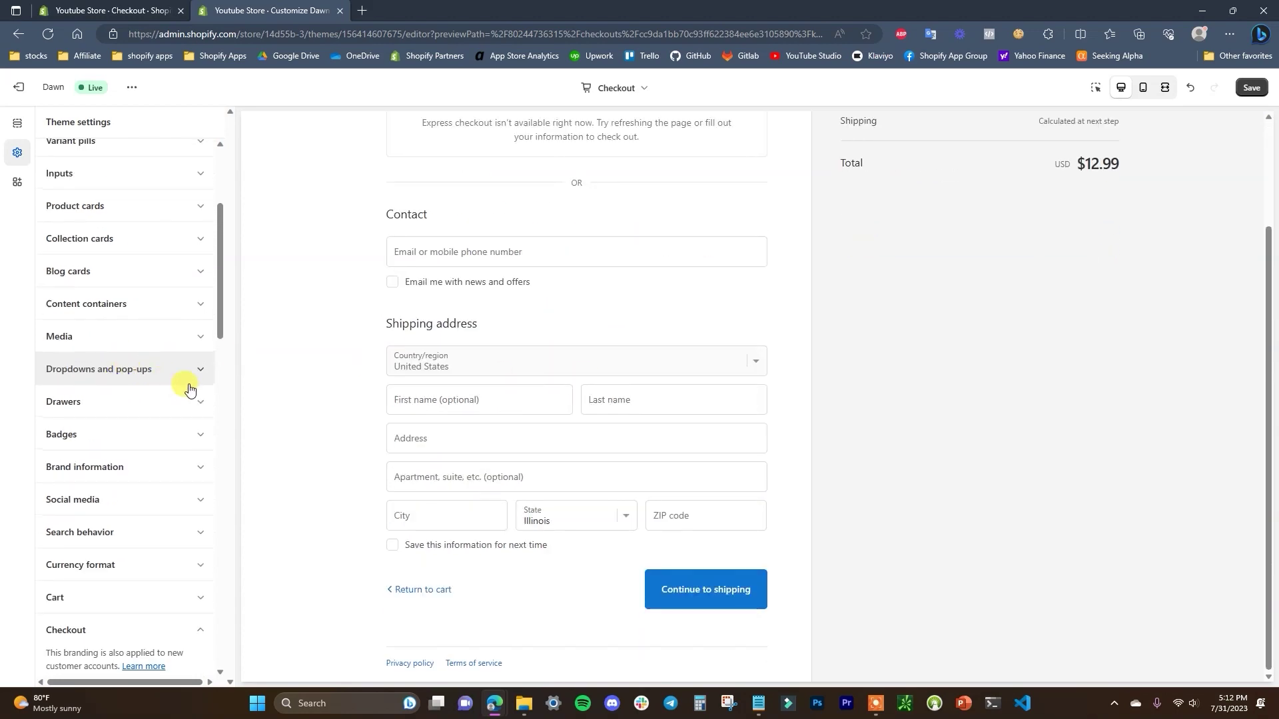
pyautogui.scroll(-2, 671, 277)
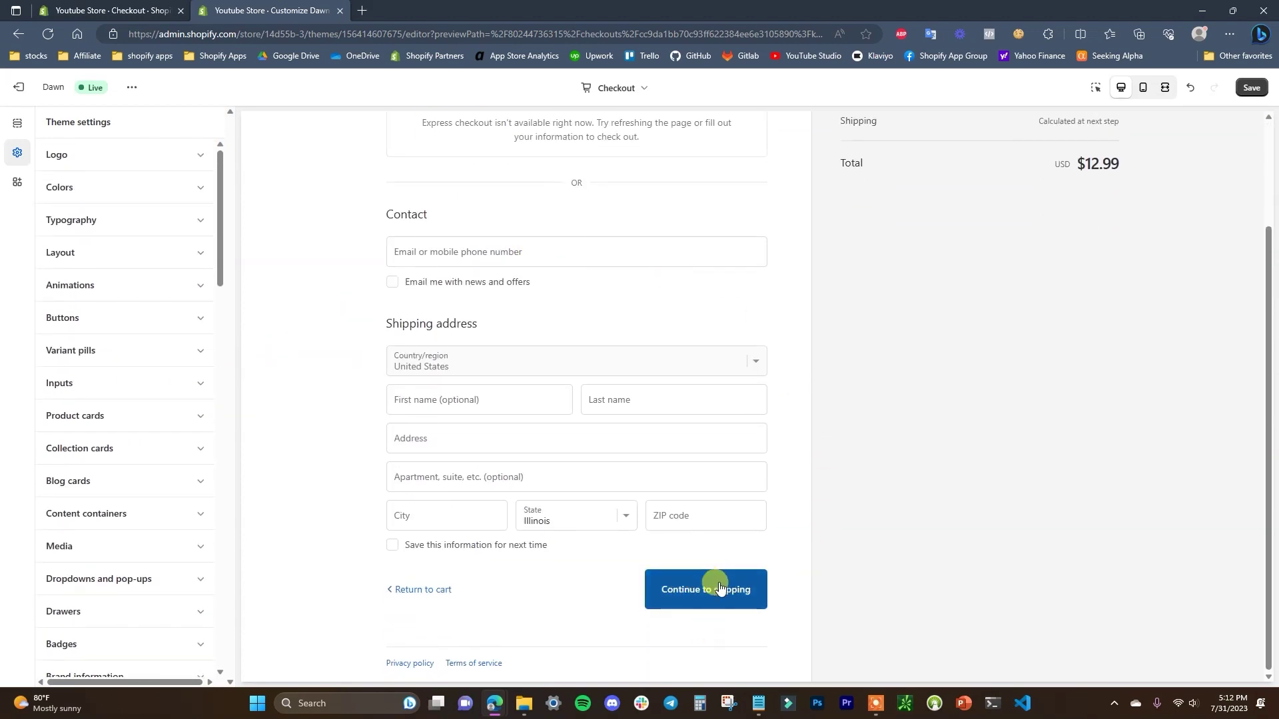
pyautogui.click(666, 597)
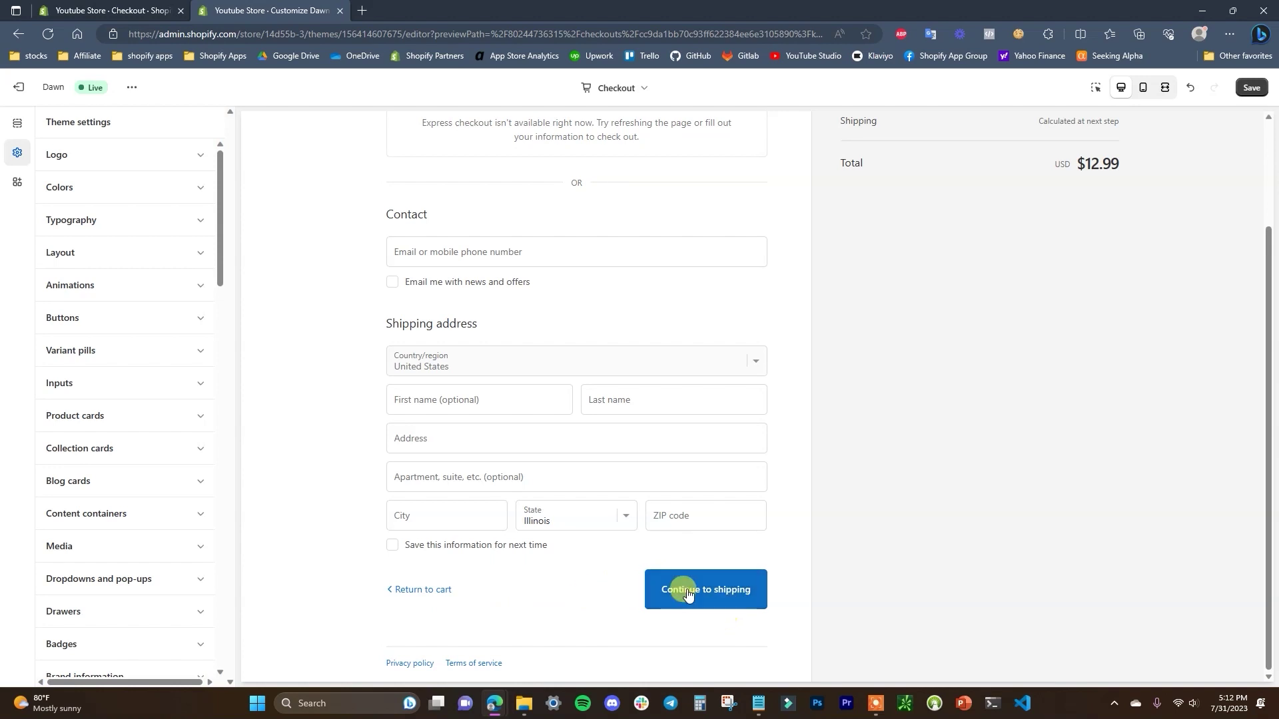
pyautogui.click(1252, 87)
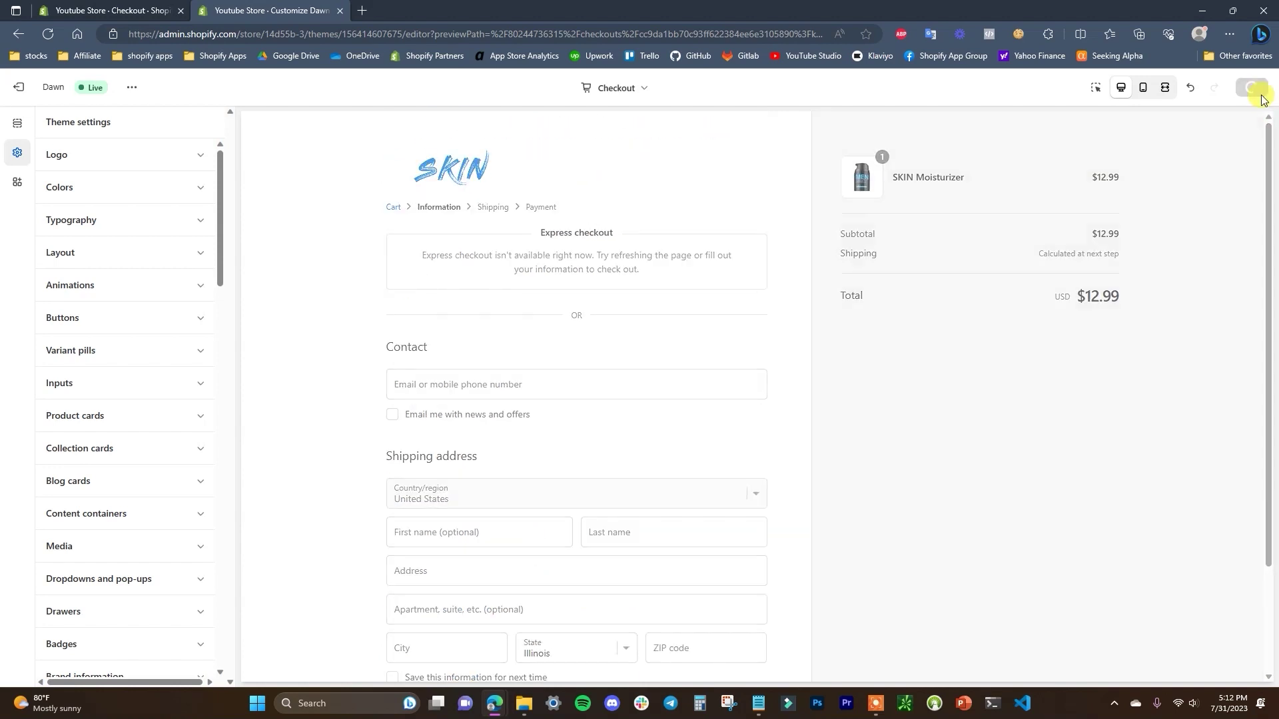
# - Return to the store's Checkout settings and require both first and last name under Full name
pyautogui.click(114, 8)
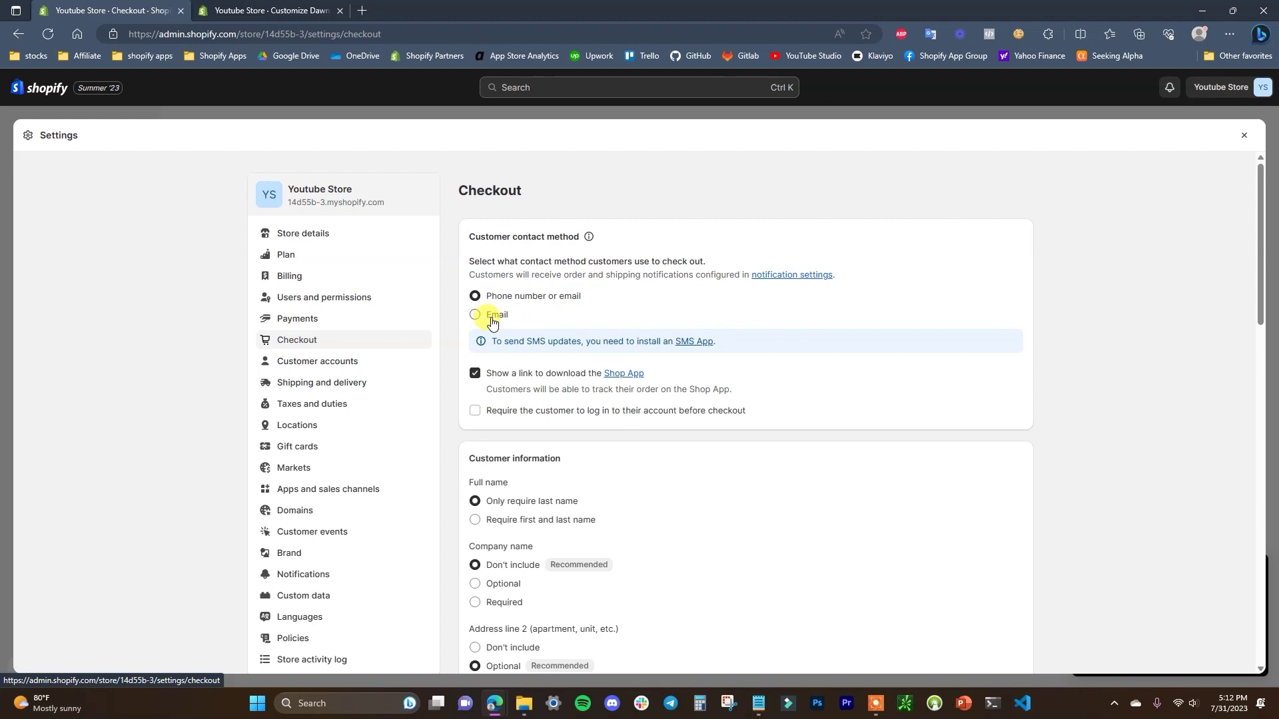
pyautogui.scroll(-1, 613, 360)
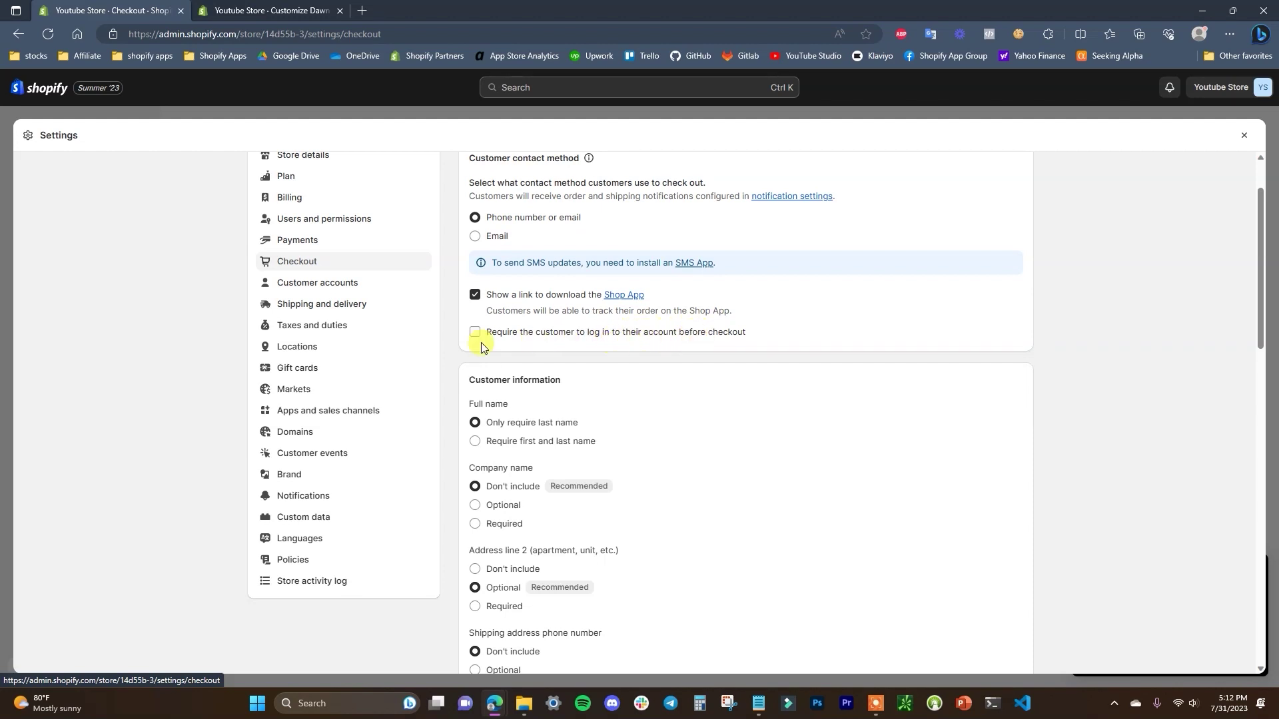
pyautogui.scroll(-1, 626, 353)
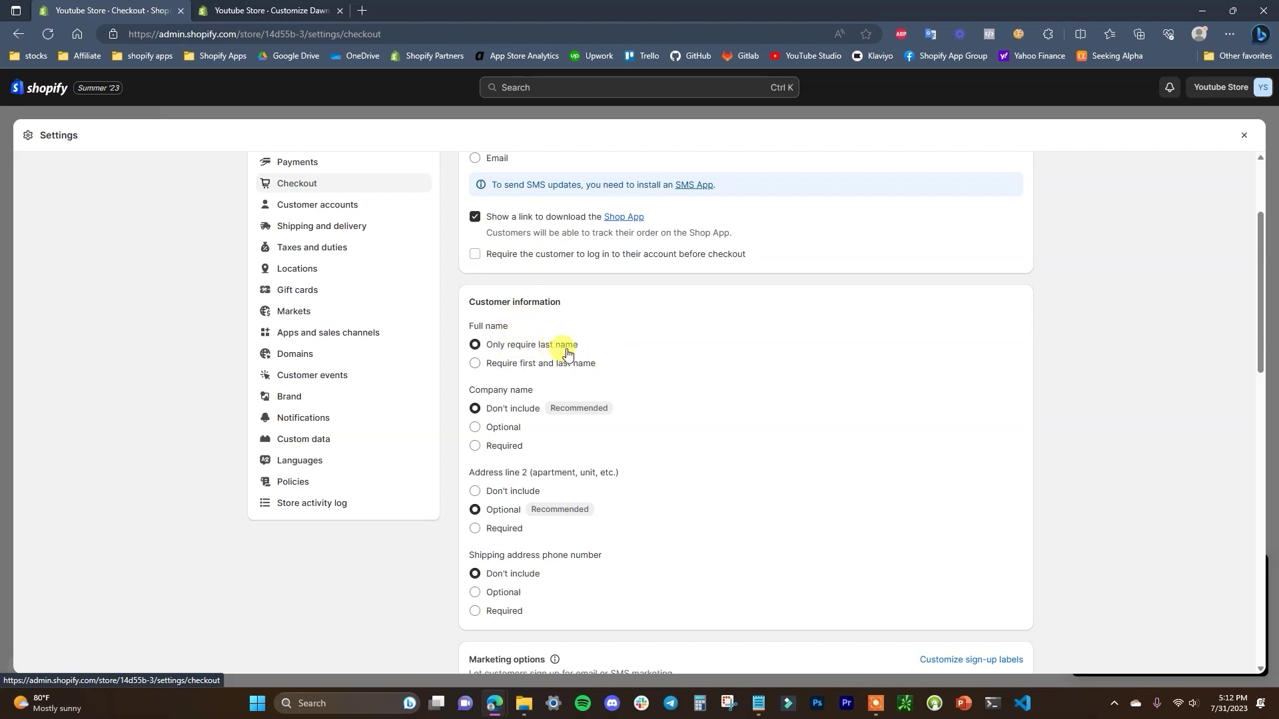
pyautogui.click(506, 366)
pyautogui.scroll(-2, 866, 400)
pyautogui.scroll(1, 689, 345)
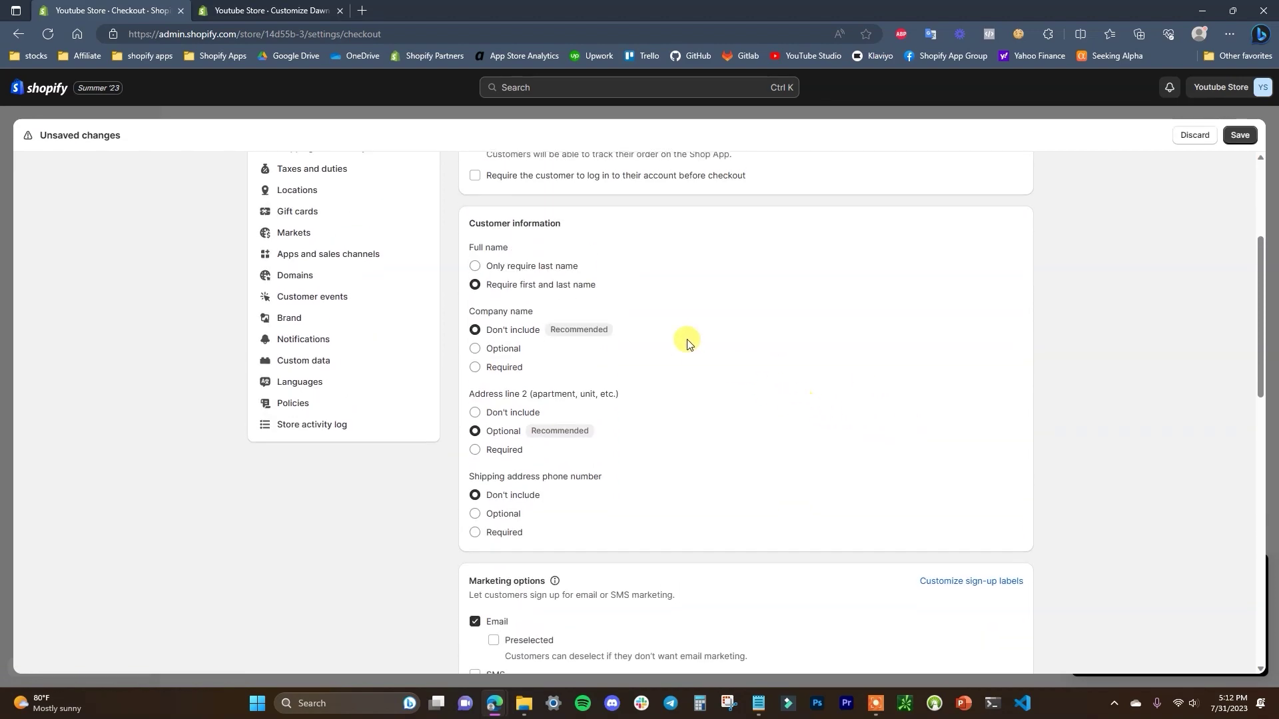
pyautogui.scroll(-1, 525, 270)
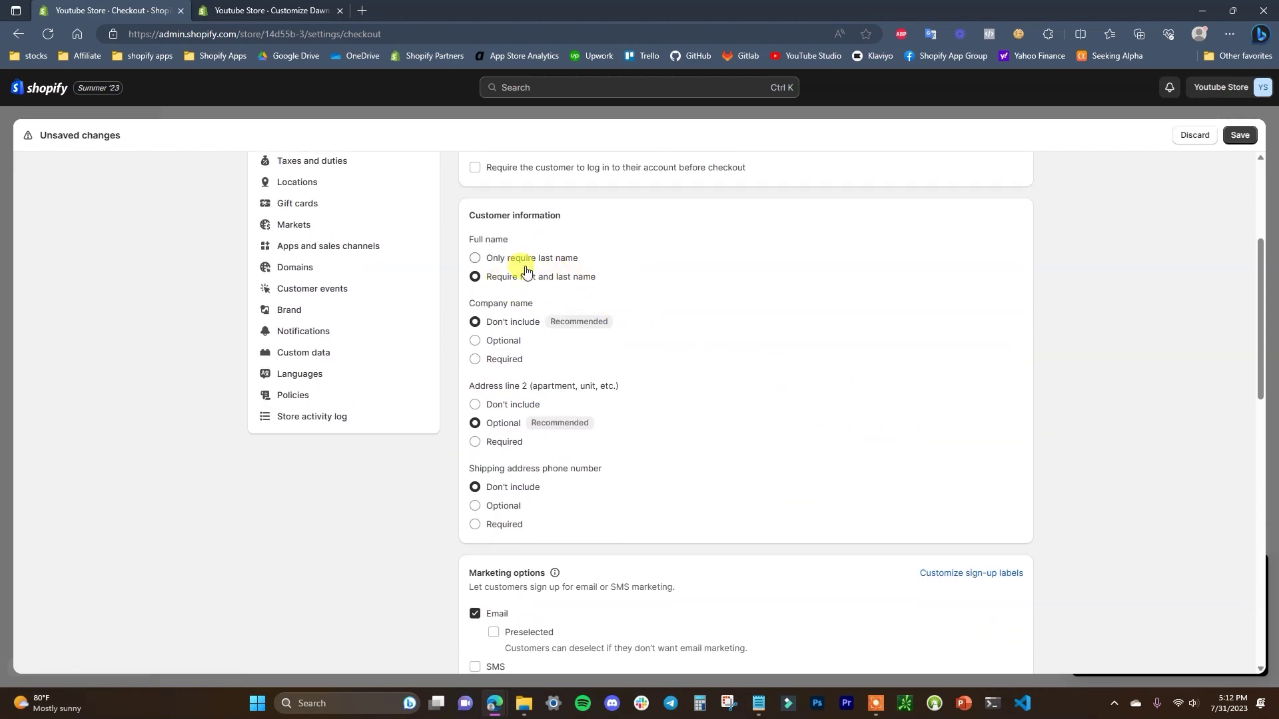
# - Review the company, address line, phone and marketing options, and compare them with the form in the checkout preview
pyautogui.scroll(-1, 526, 270)
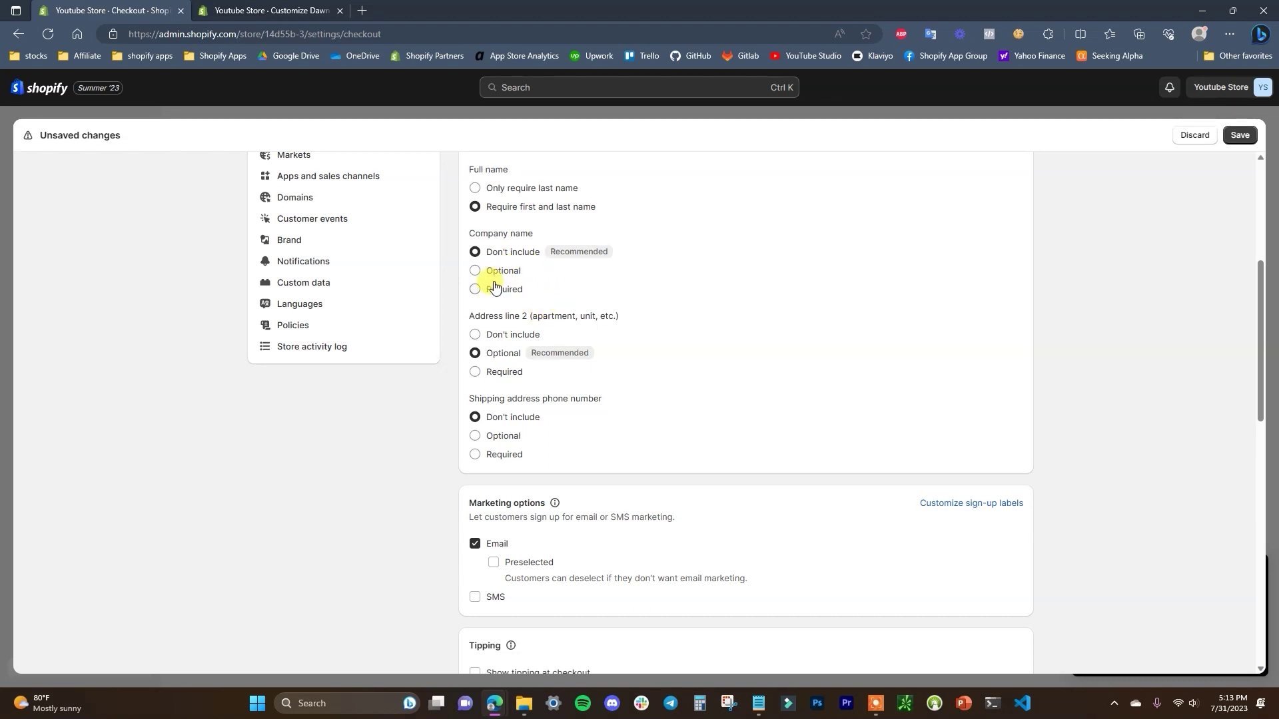
pyautogui.scroll(-1, 546, 274)
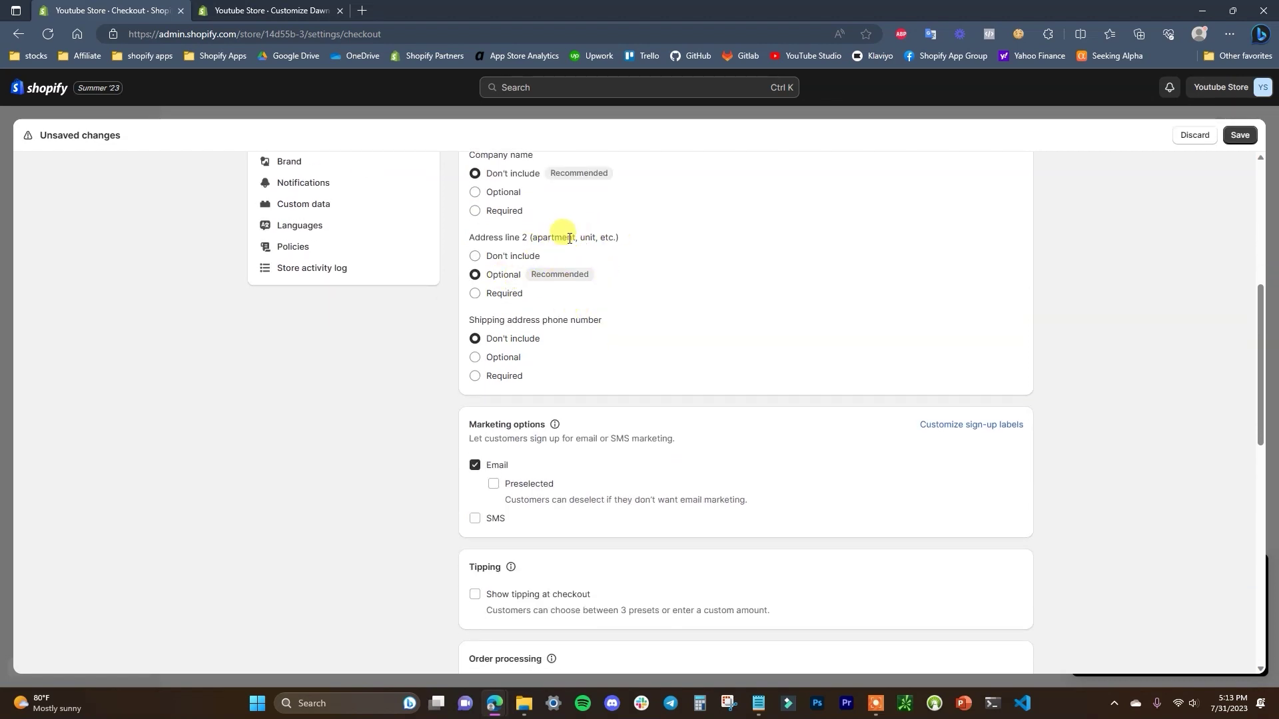
pyautogui.scroll(-1, 558, 303)
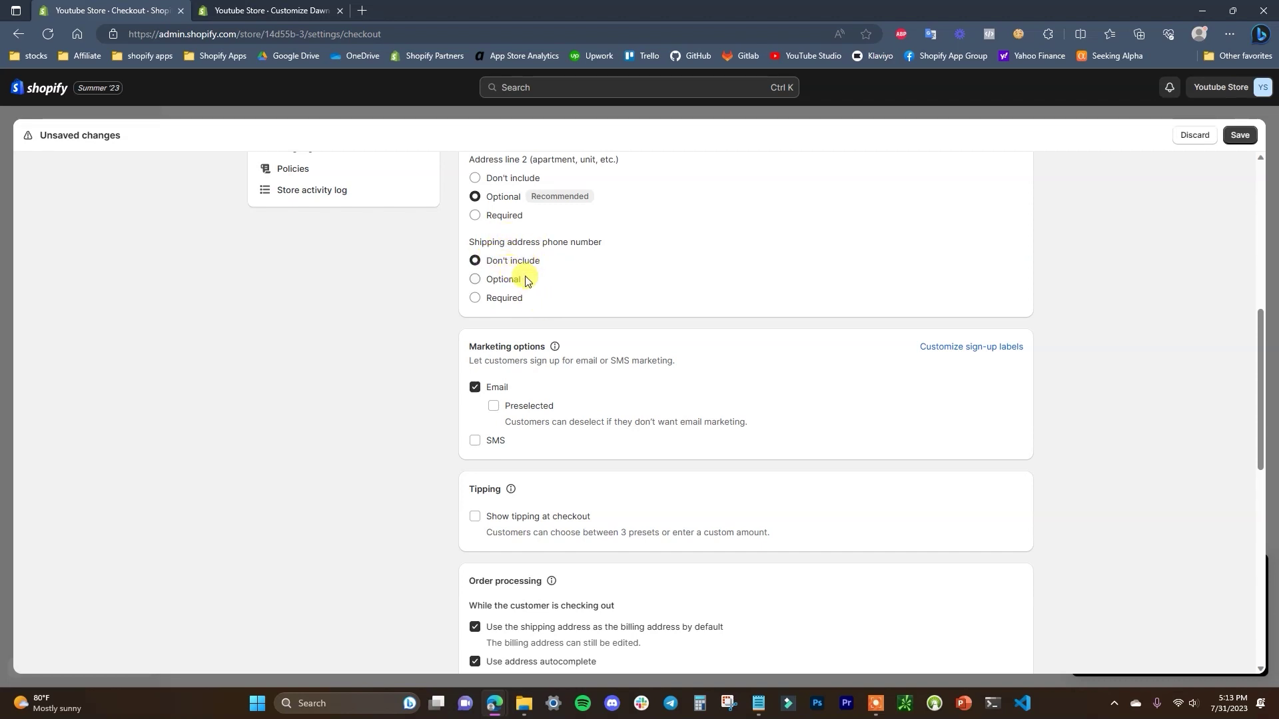
pyautogui.scroll(-2, 572, 303)
pyautogui.scroll(1, 598, 343)
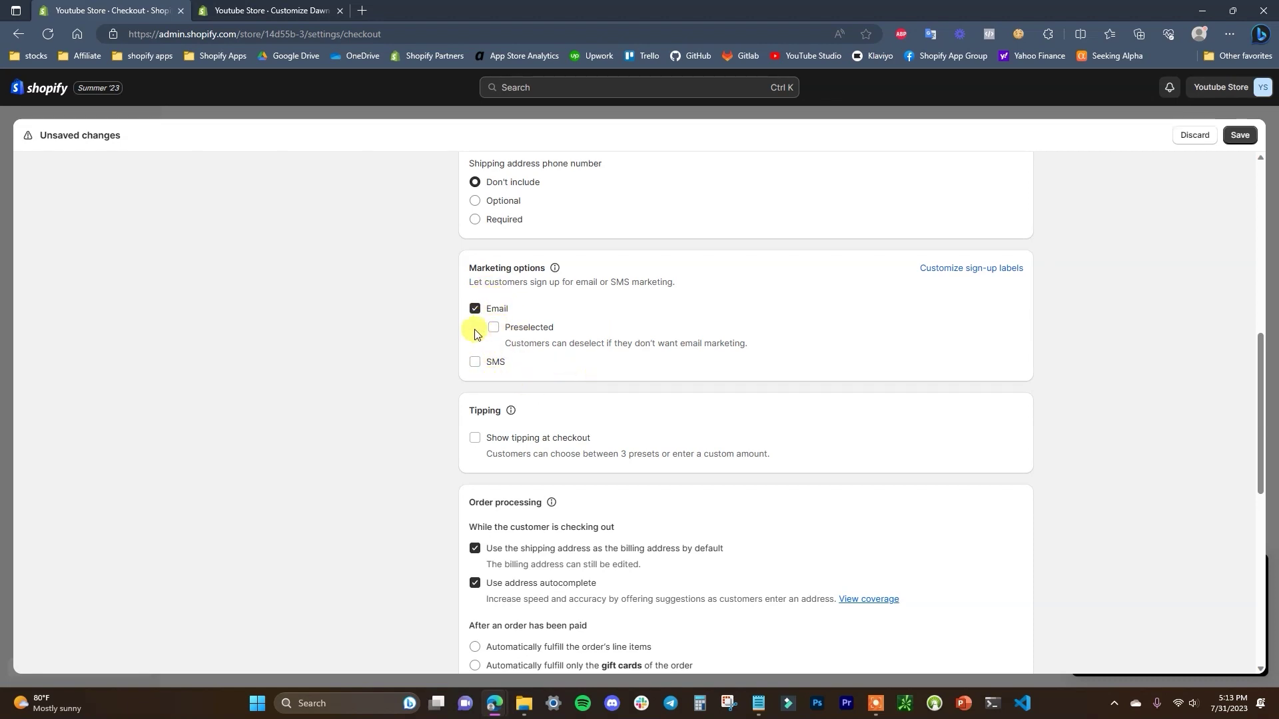
pyautogui.click(269, 10)
pyautogui.scroll(-2, 506, 467)
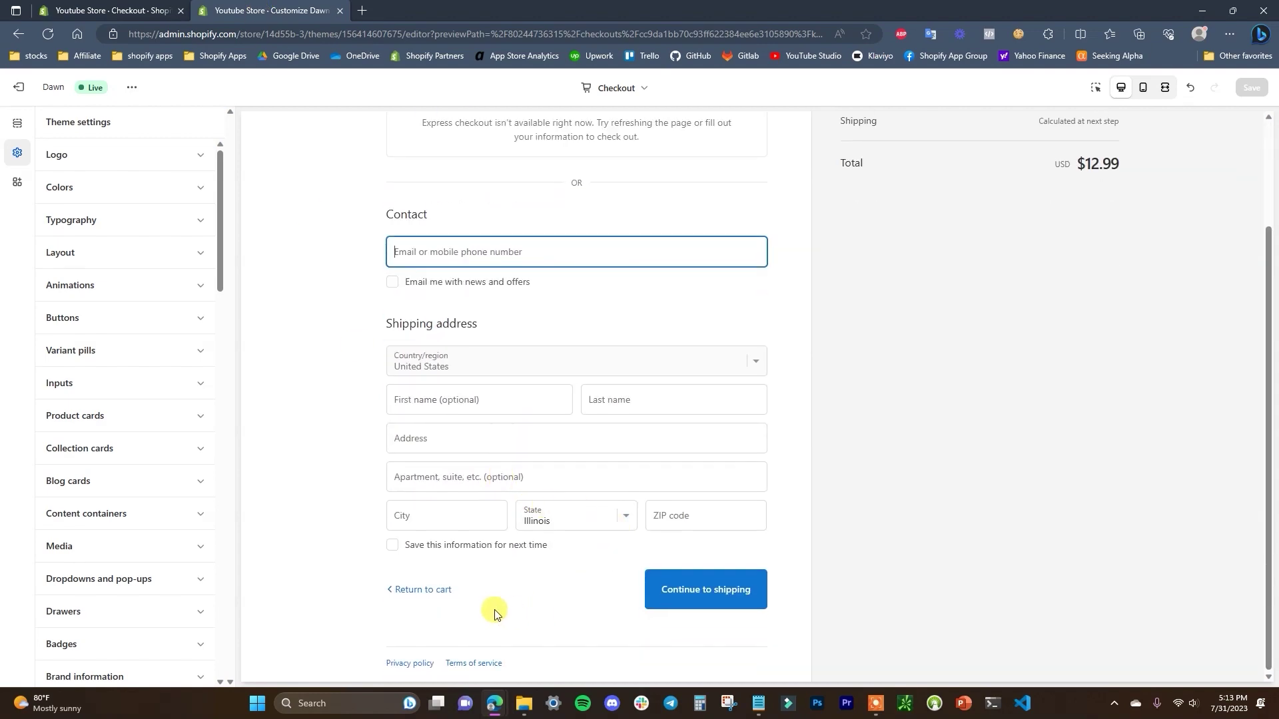
pyautogui.scroll(1, 467, 346)
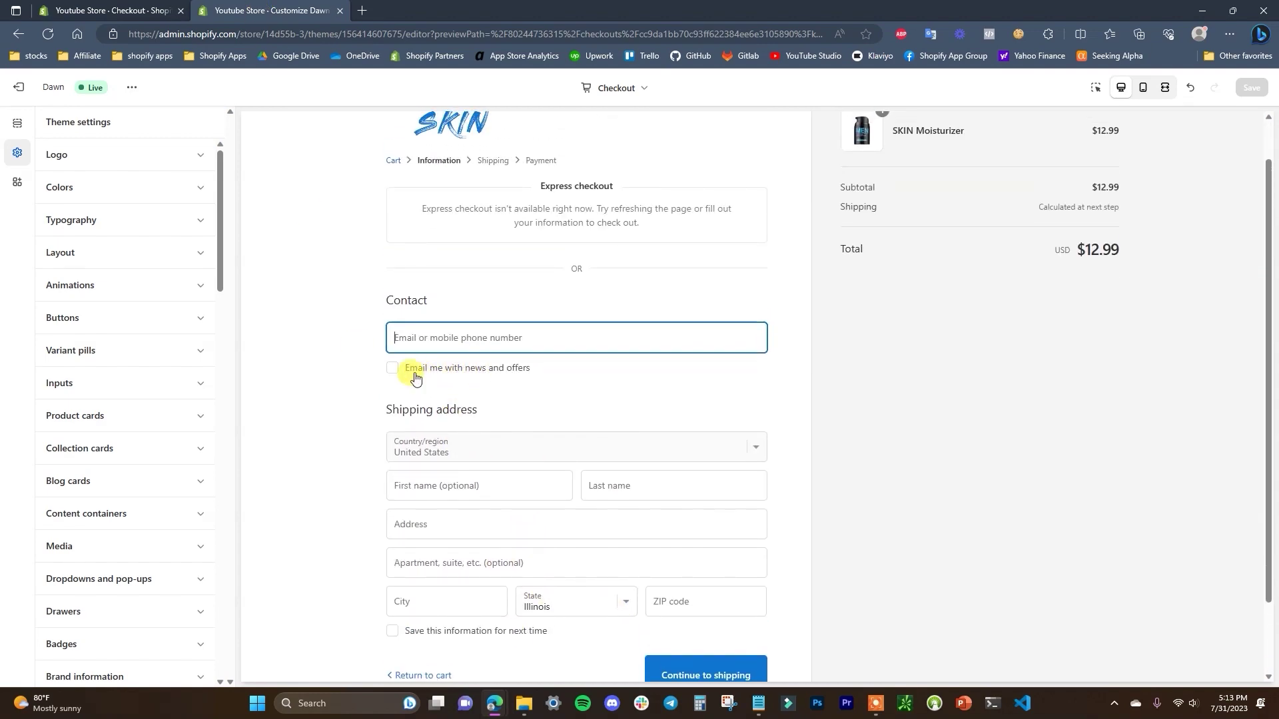
# - Try the SMS marketing option in the Checkout settings and turn it off again
pyautogui.click(133, 9)
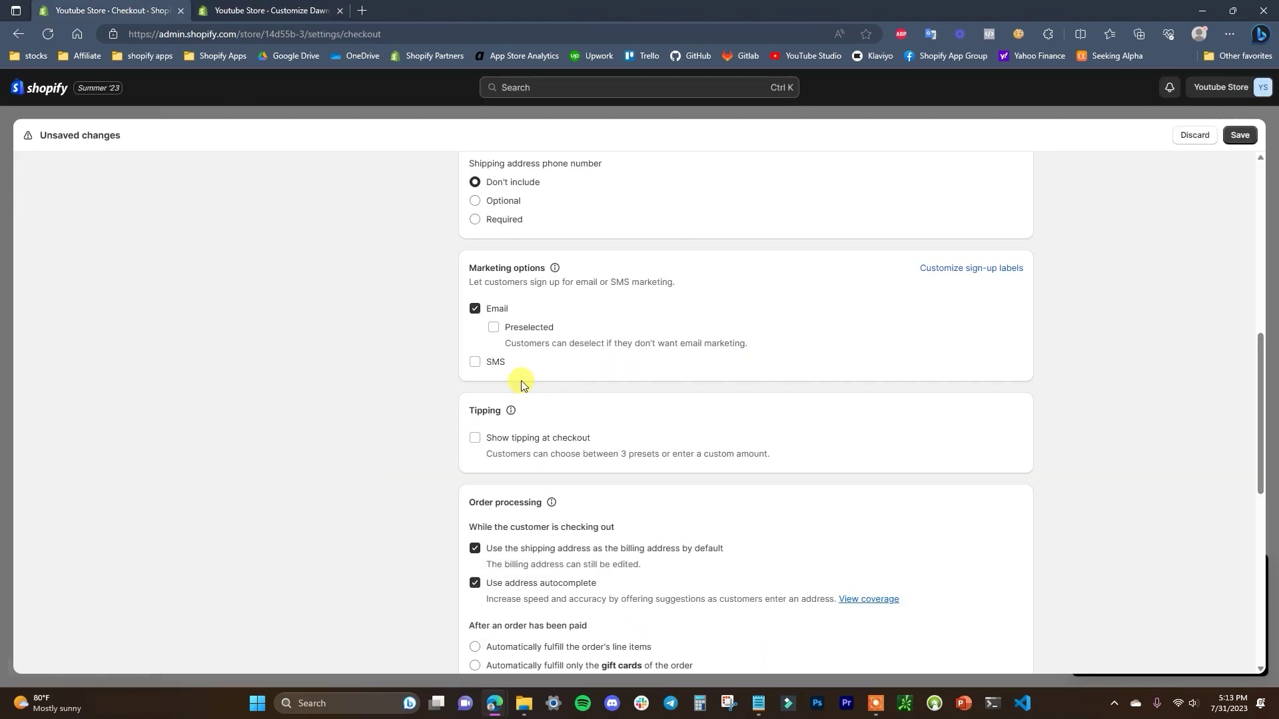
pyautogui.click(479, 364)
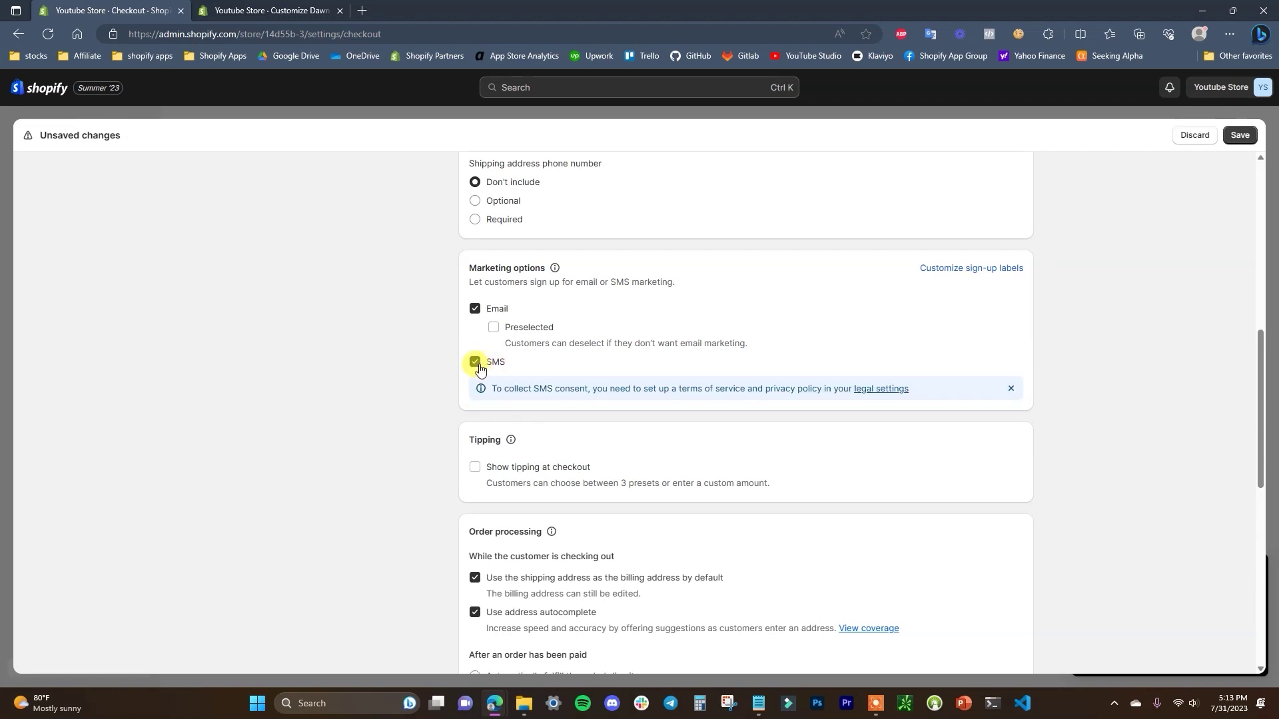
pyautogui.click(476, 363)
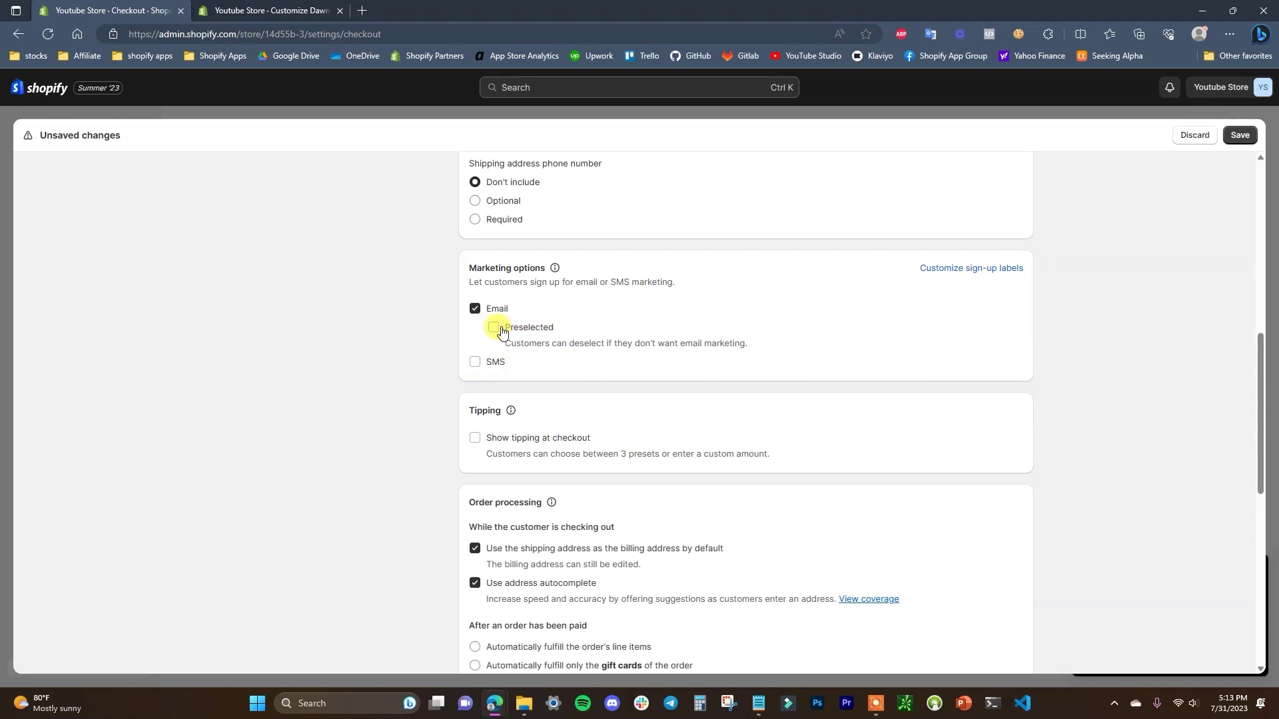
# - Make the Email marketing option preselected in the Checkout settings, comparing it with the sign-up checkbox in the checkout preview
pyautogui.click(228, 5)
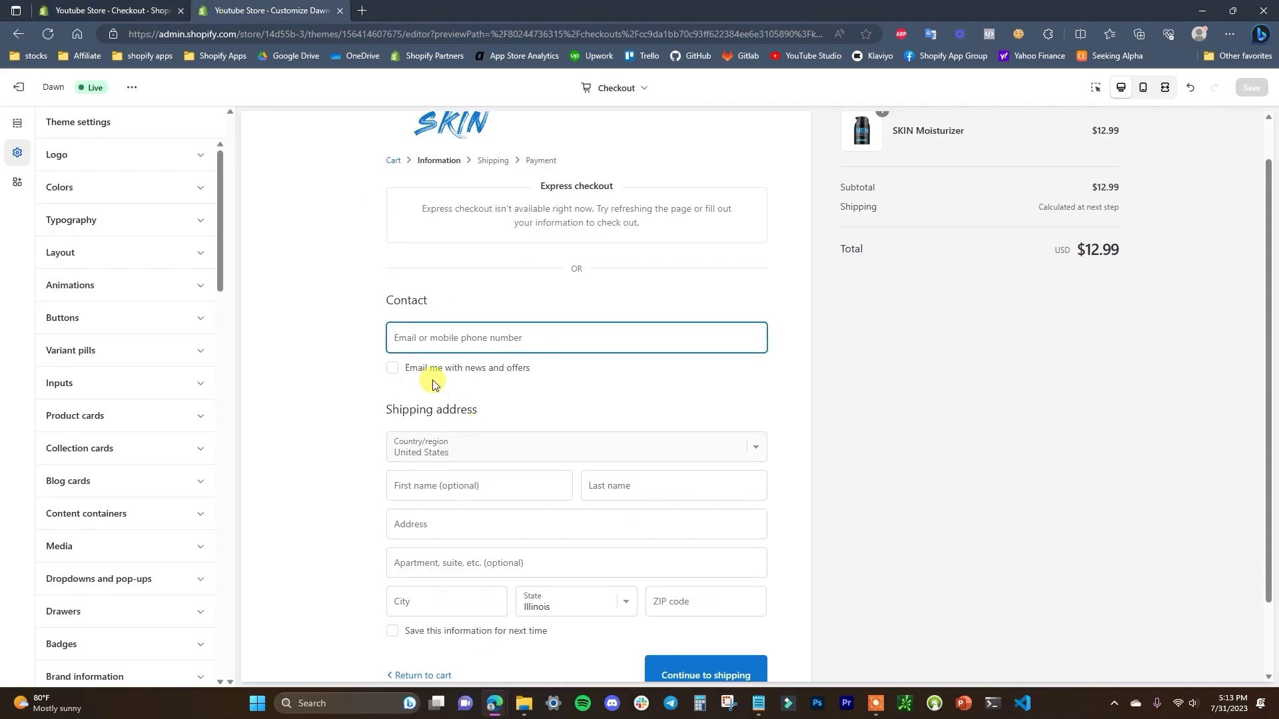
pyautogui.click(143, 8)
pyautogui.click(499, 334)
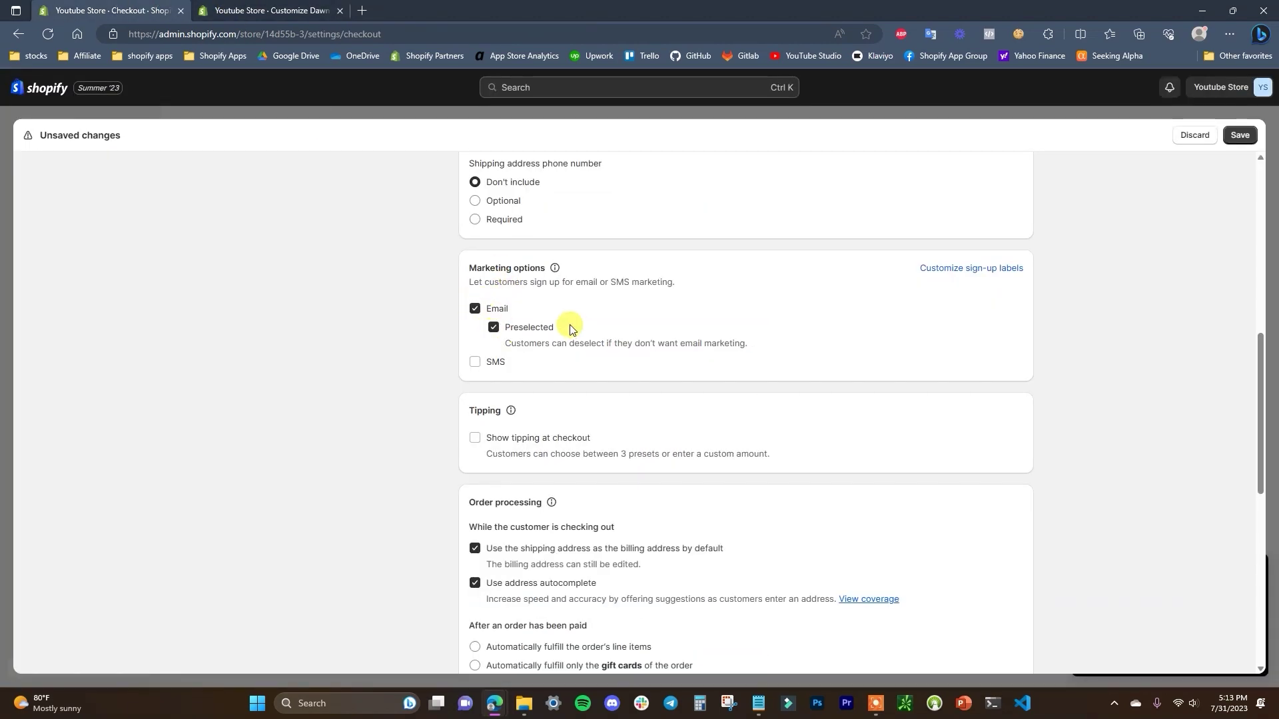
pyautogui.click(230, 8)
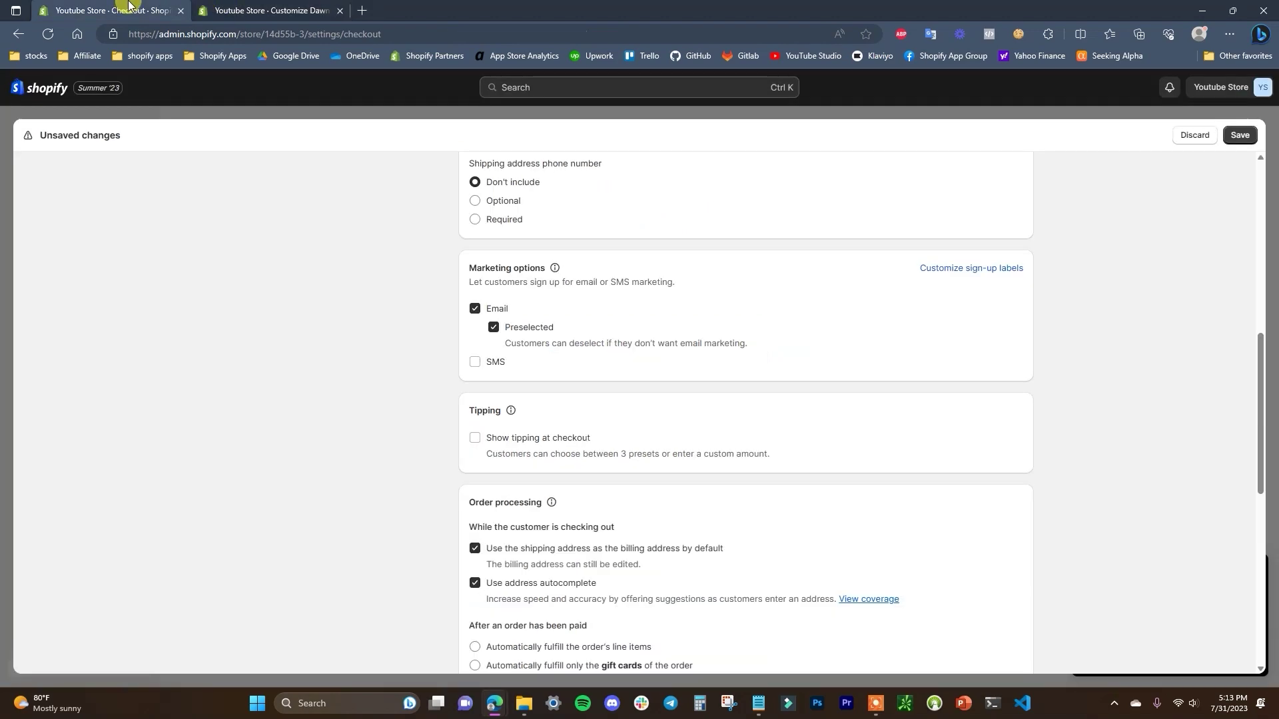
pyautogui.click(126, 8)
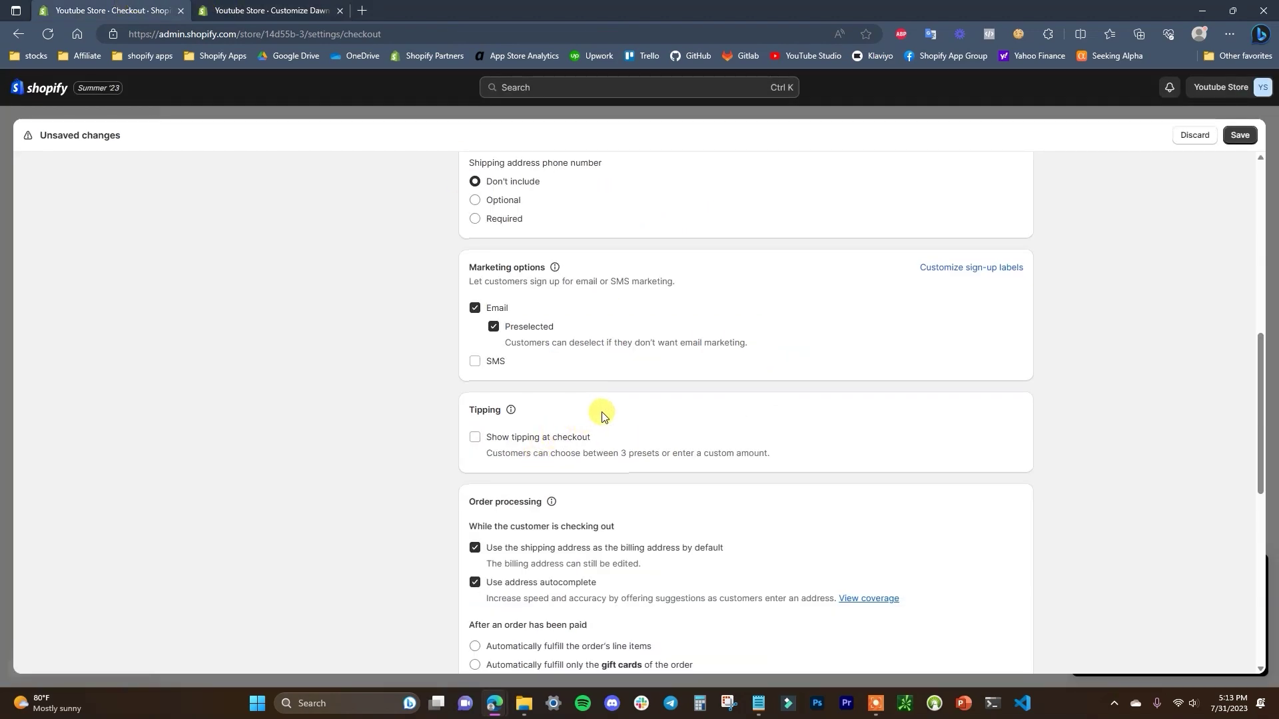
# - Review the tipping, order processing, order status page and checkout language sections, and save the Checkout settings
pyautogui.scroll(-4, 650, 351)
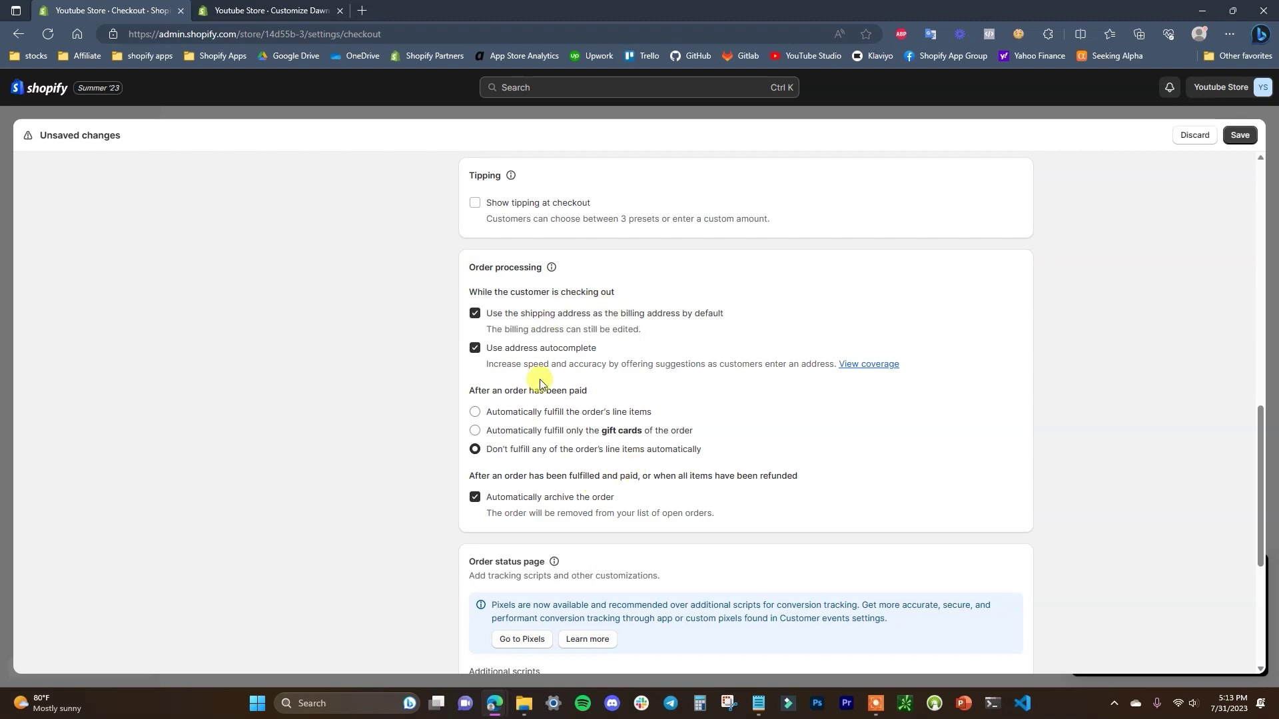
pyautogui.scroll(-3, 573, 300)
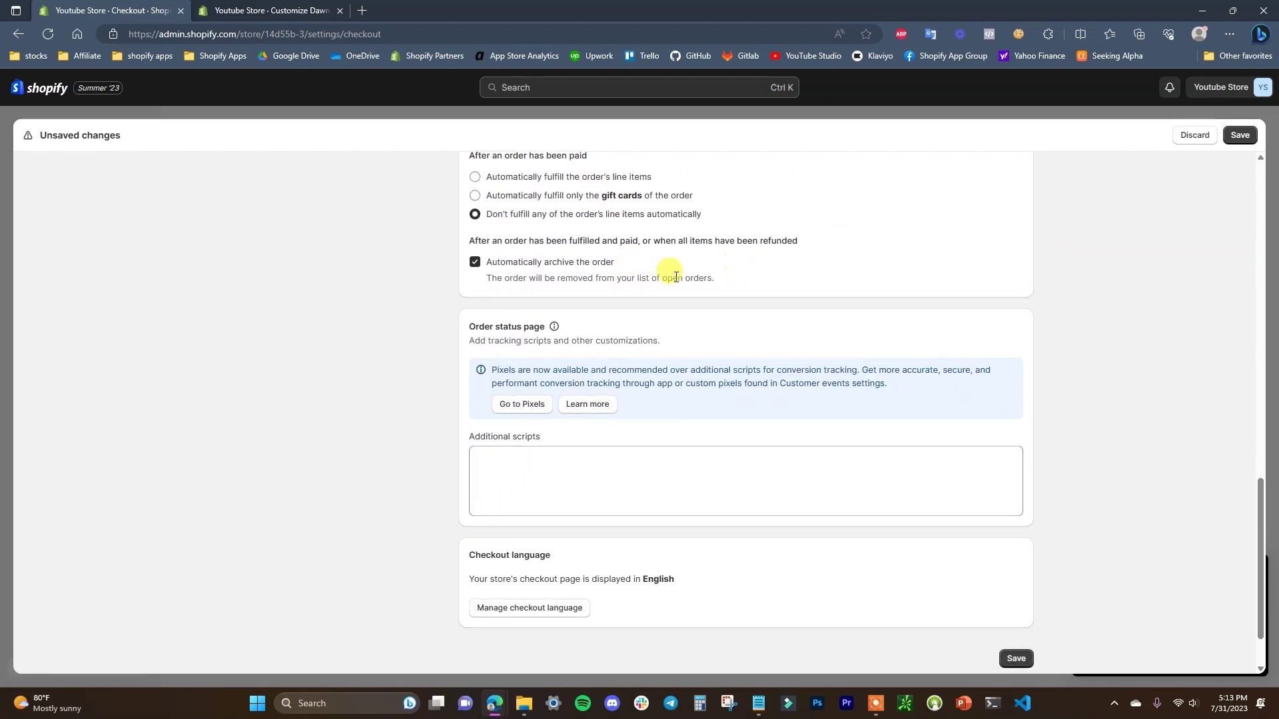
pyautogui.scroll(-1, 699, 276)
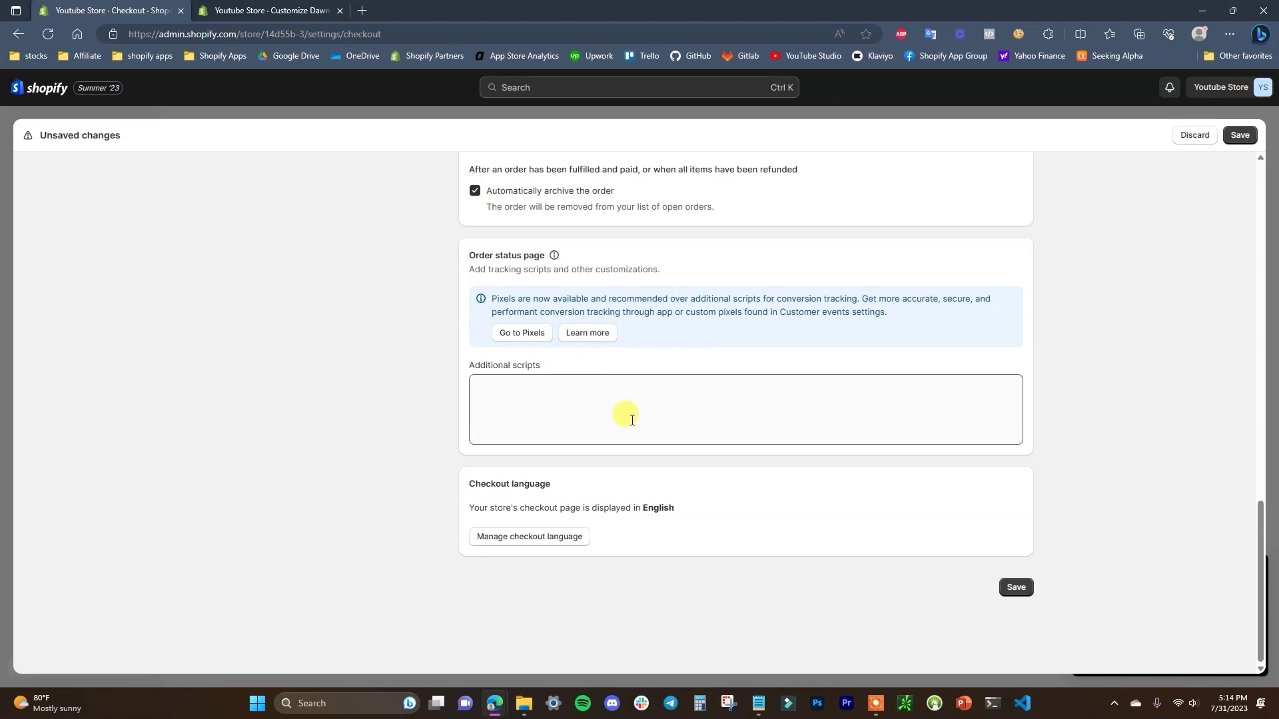
pyautogui.click(1006, 587)
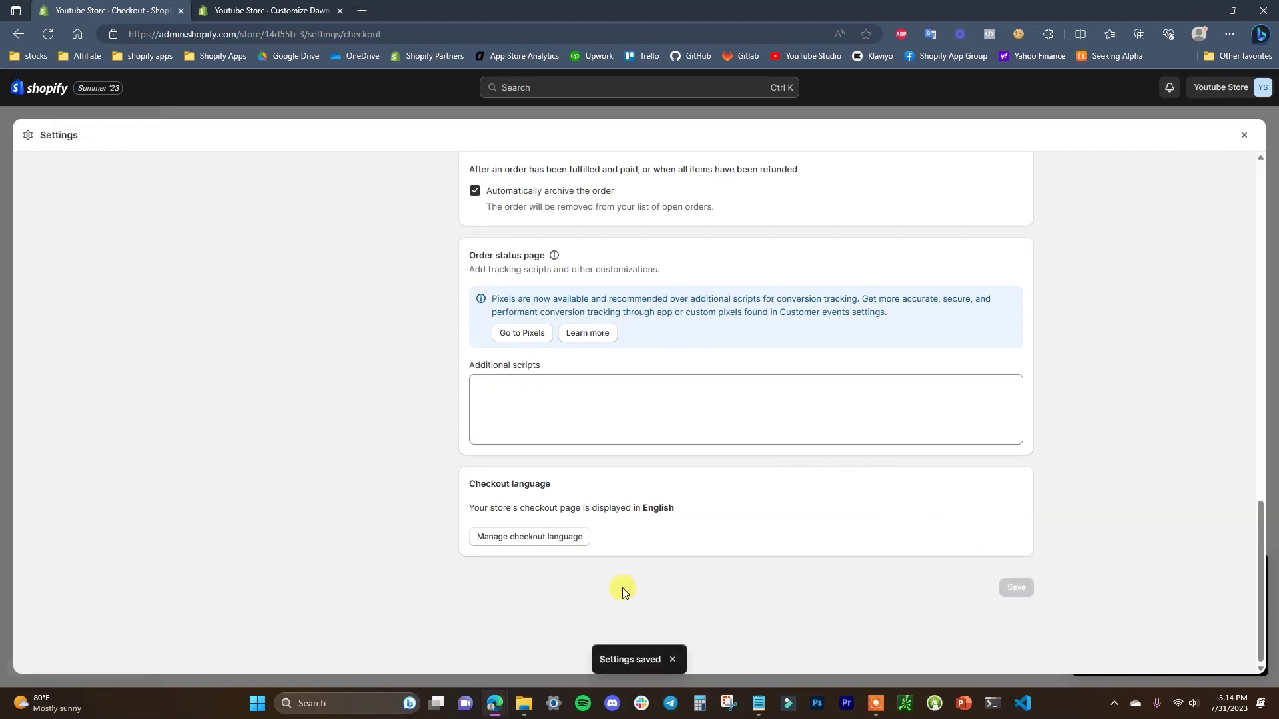
# - Open the Shipping and delivery settings and review the shipping rates, local delivery and pickup, saved packages, Shopify Shipping carriers and packing slips
pyautogui.hotkey('alt', 'Left')
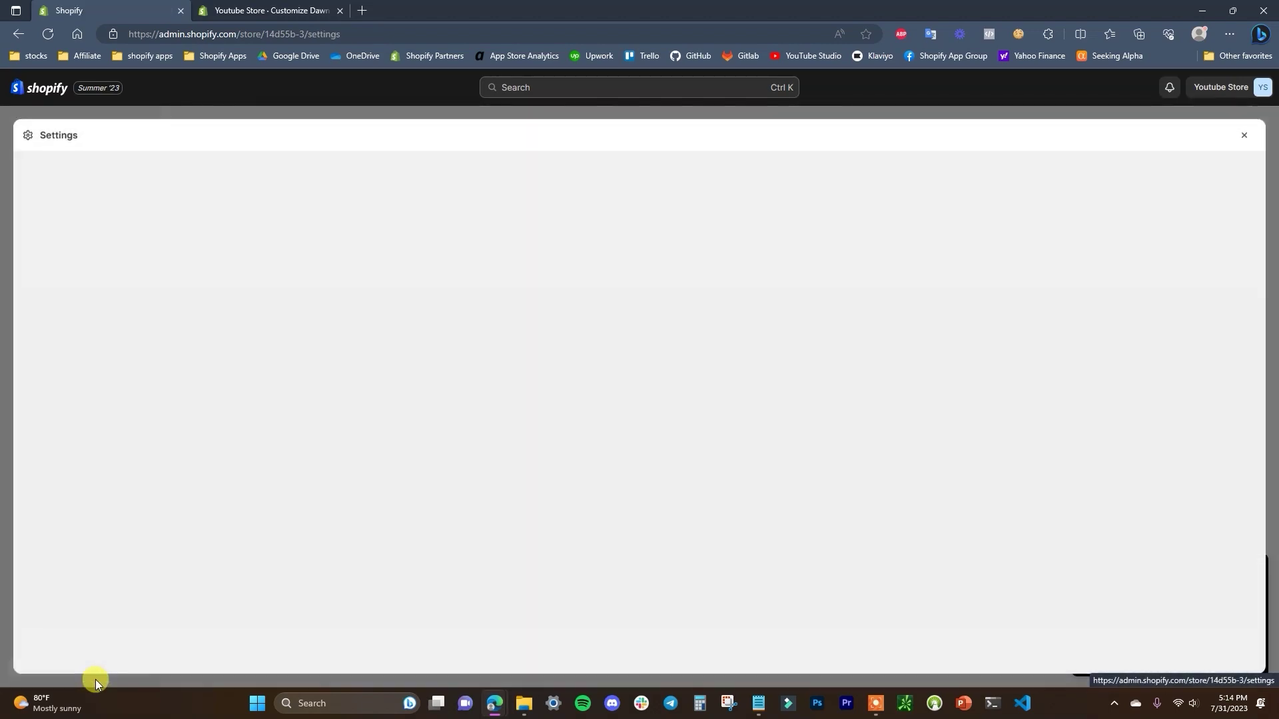
pyautogui.click(359, 382)
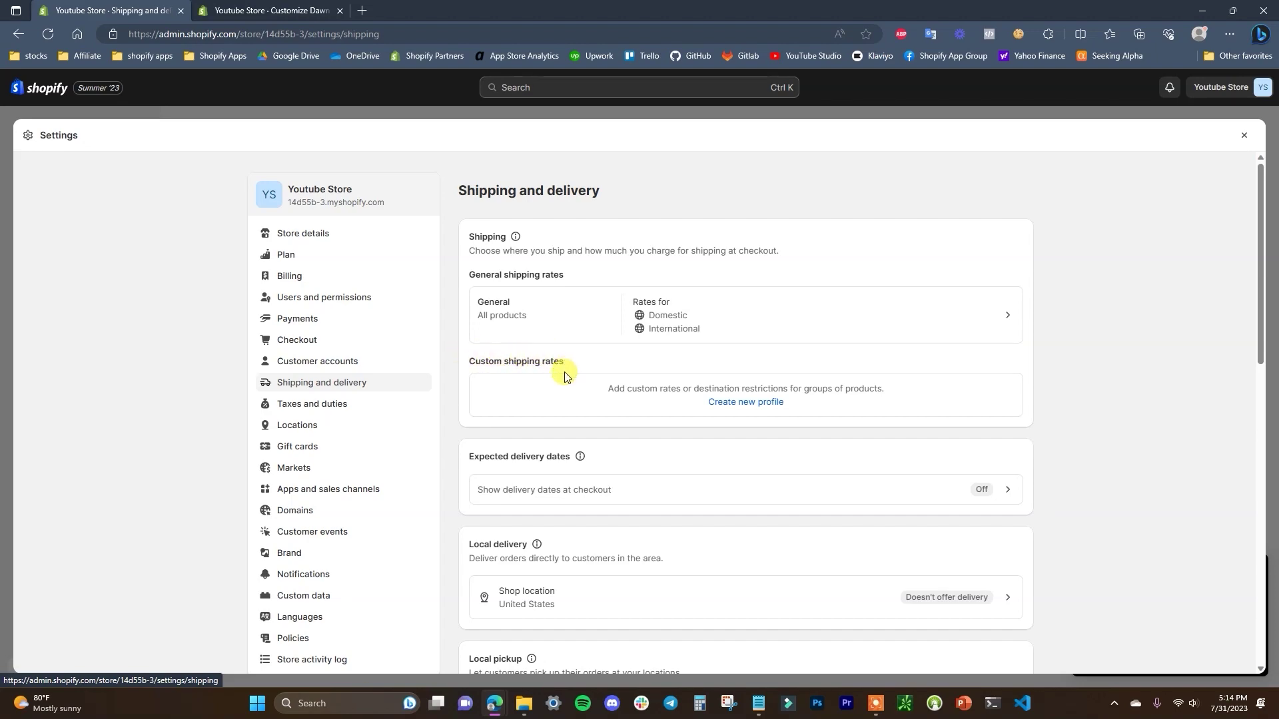
pyautogui.scroll(-1, 563, 371)
pyautogui.scroll(-1, 573, 453)
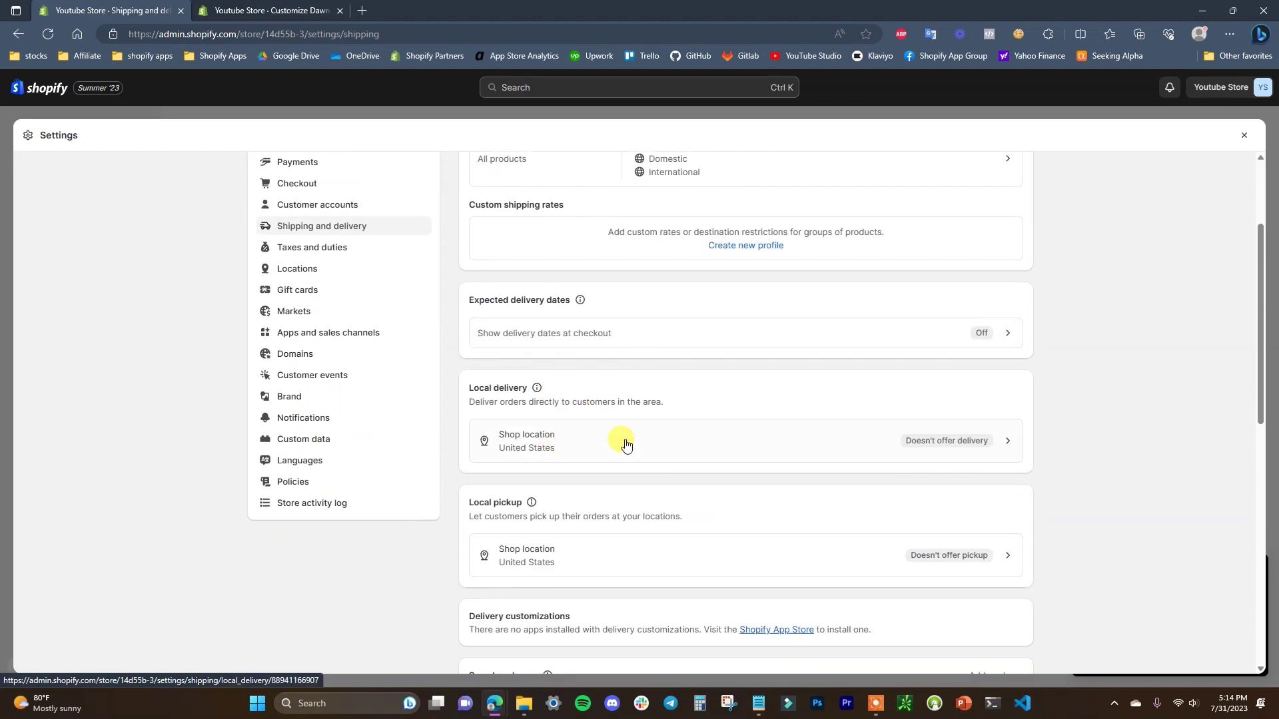
pyautogui.scroll(-2, 573, 426)
pyautogui.scroll(-4, 577, 415)
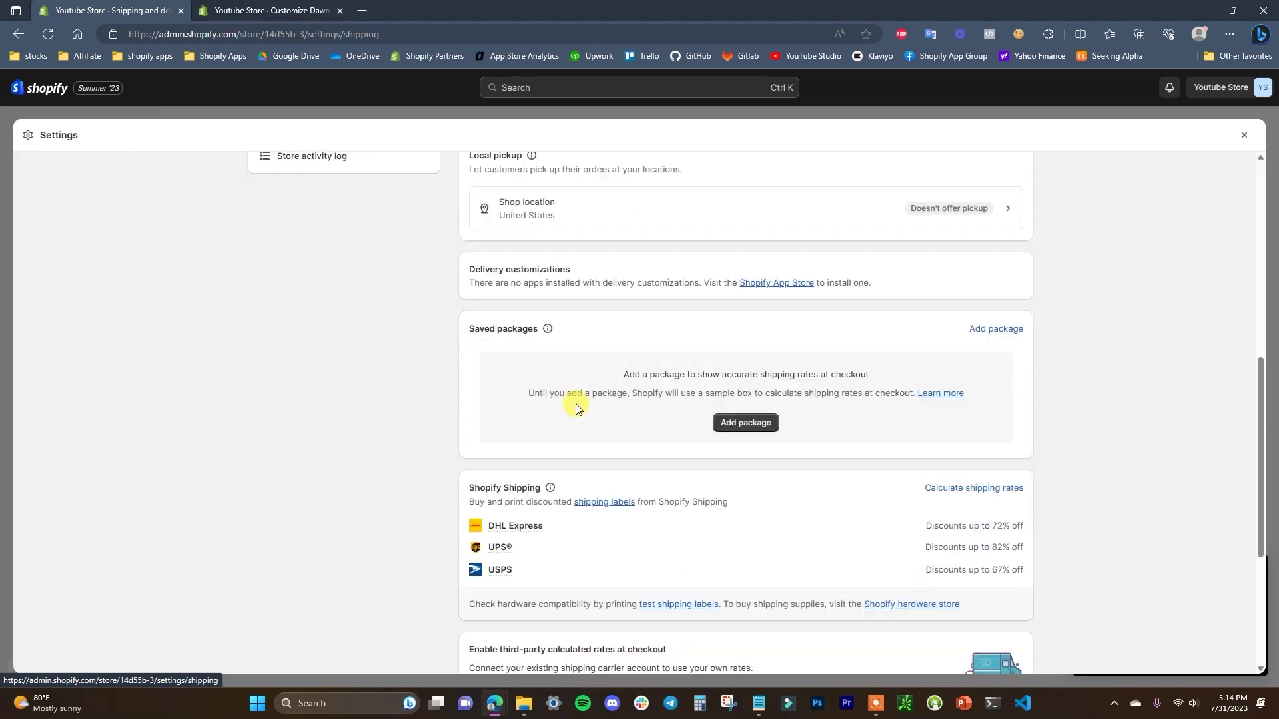
pyautogui.scroll(1, 588, 411)
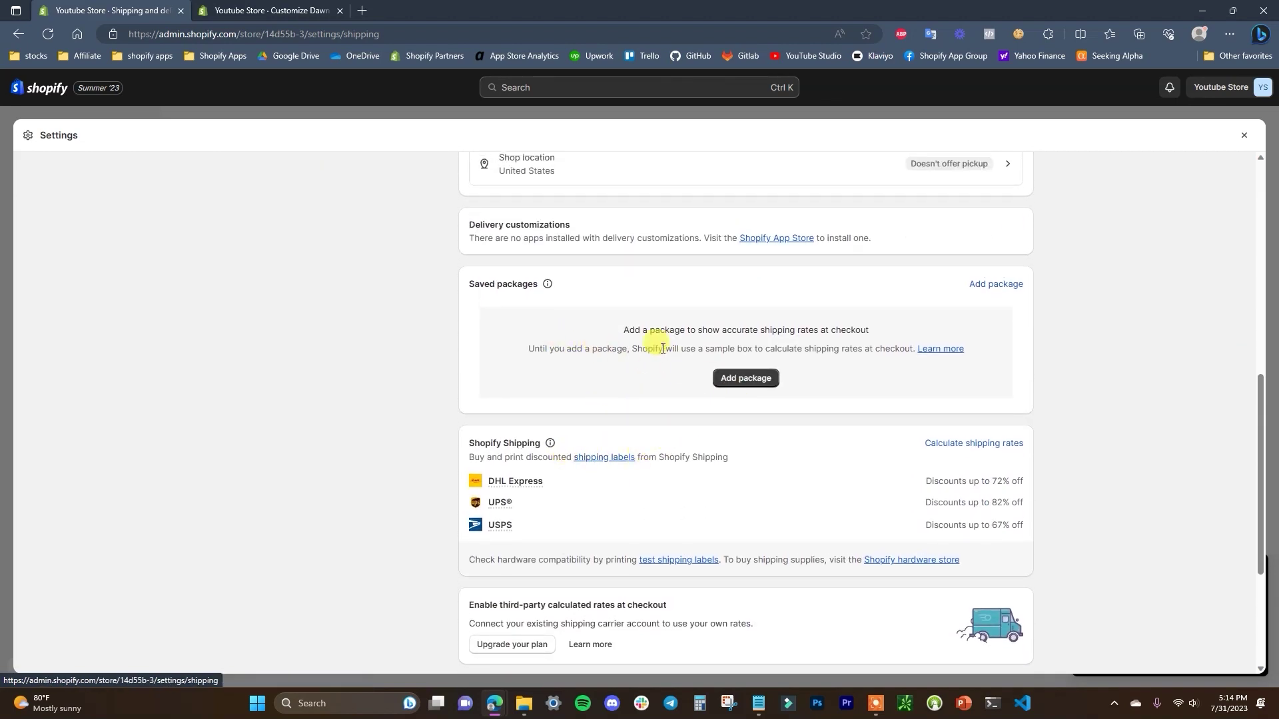
pyautogui.scroll(-1, 693, 370)
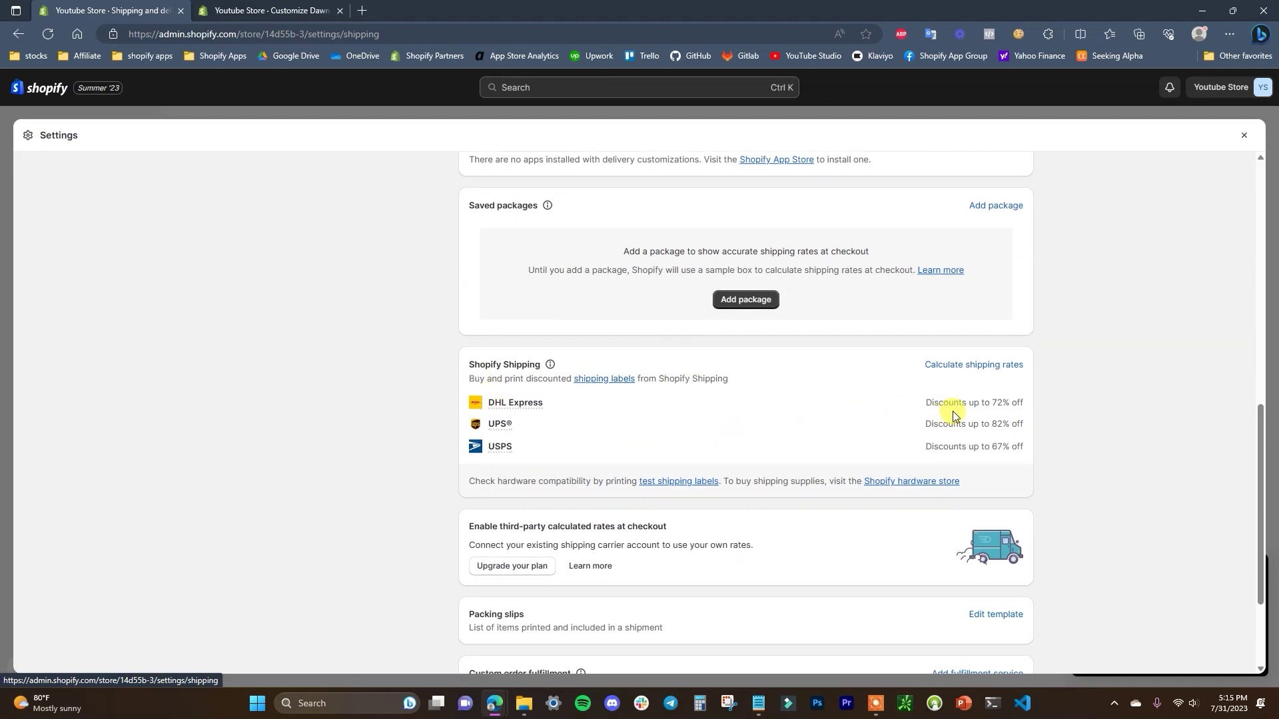
pyautogui.scroll(-2, 639, 406)
pyautogui.scroll(10, 711, 429)
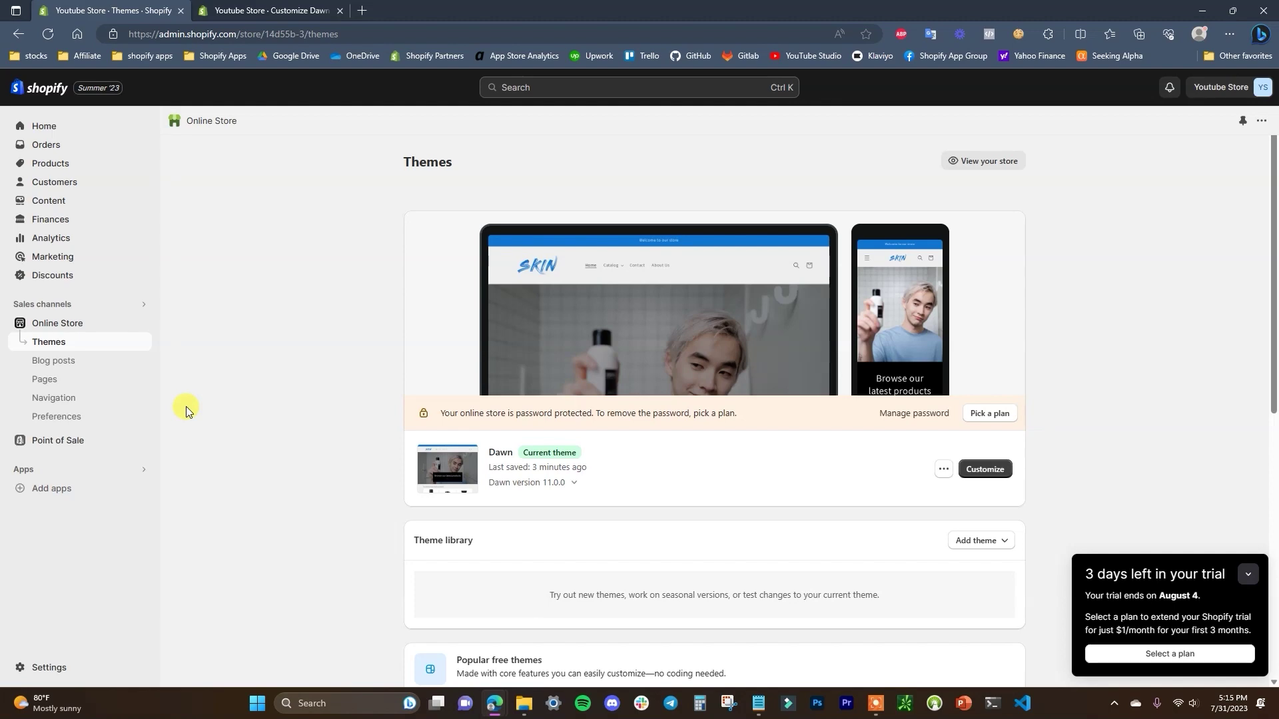
# - Go to the Shopify App Store, search for "loox" and check the pricing and free trial on the Loox Product Reviews & Photos listing
pyautogui.click(131, 493)
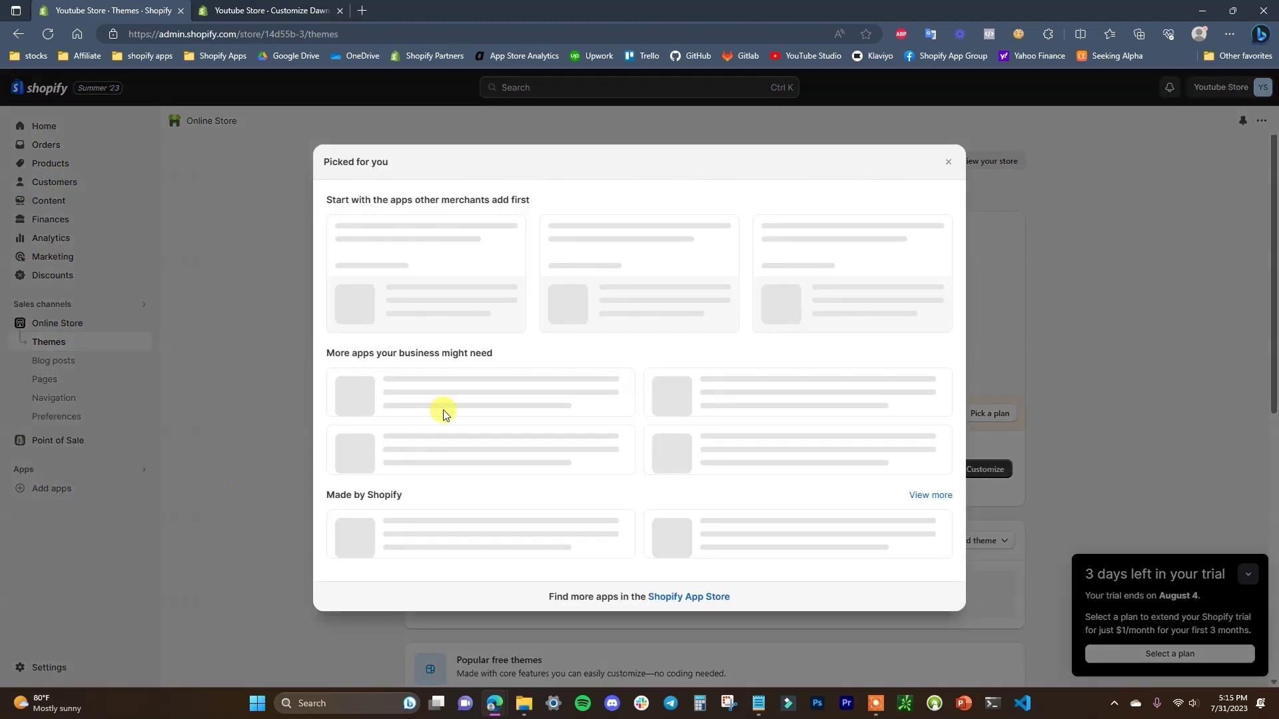
pyautogui.click(686, 615)
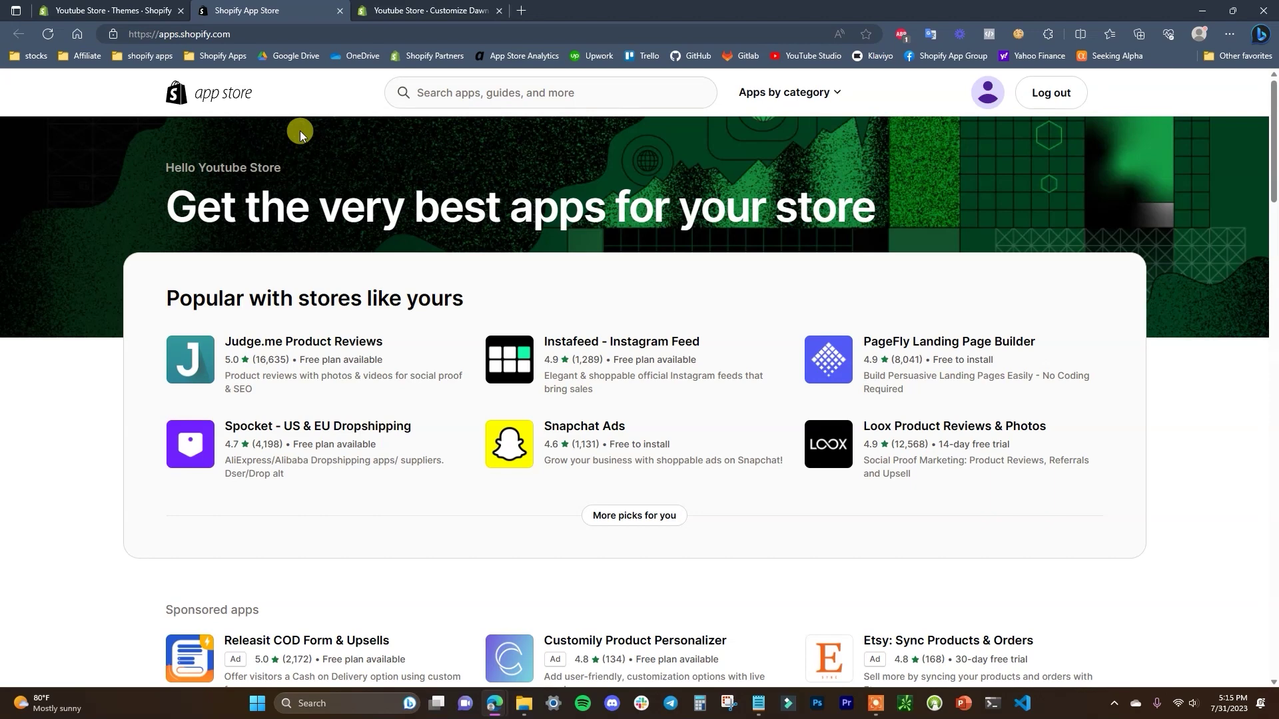
pyautogui.click(498, 85)
pyautogui.write('loox')
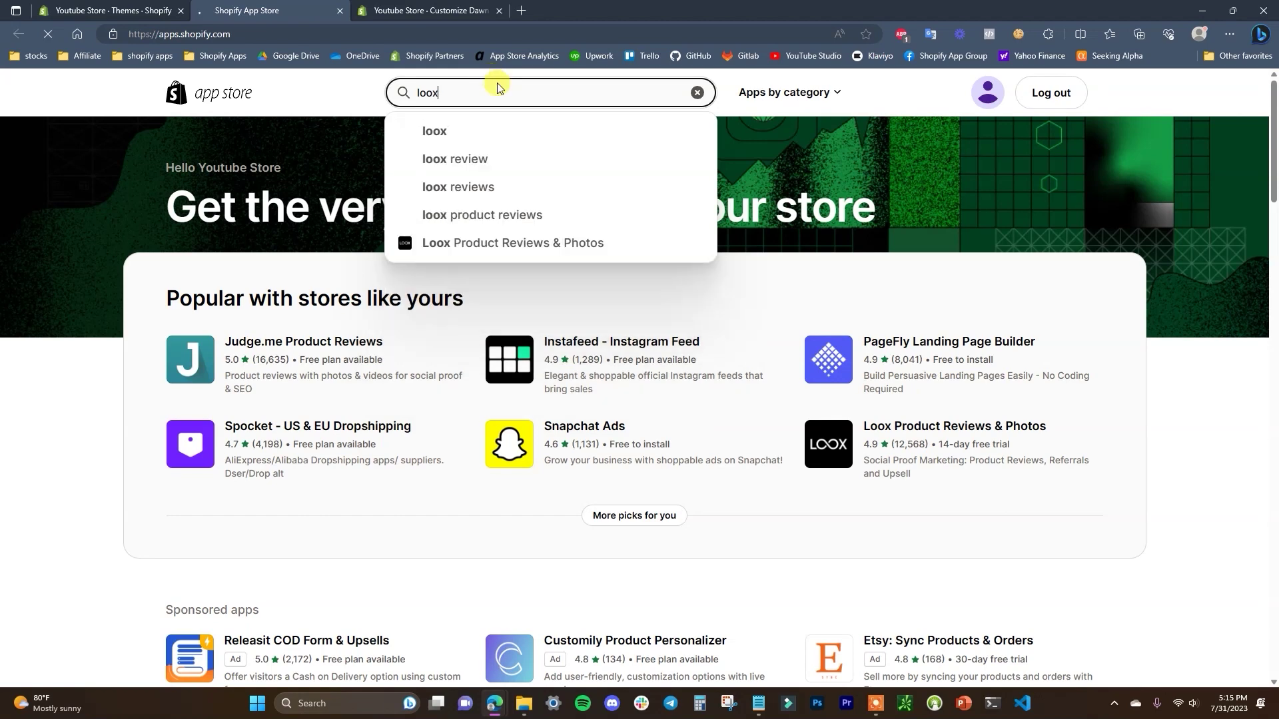
pyautogui.press('Return')
pyautogui.click(365, 270)
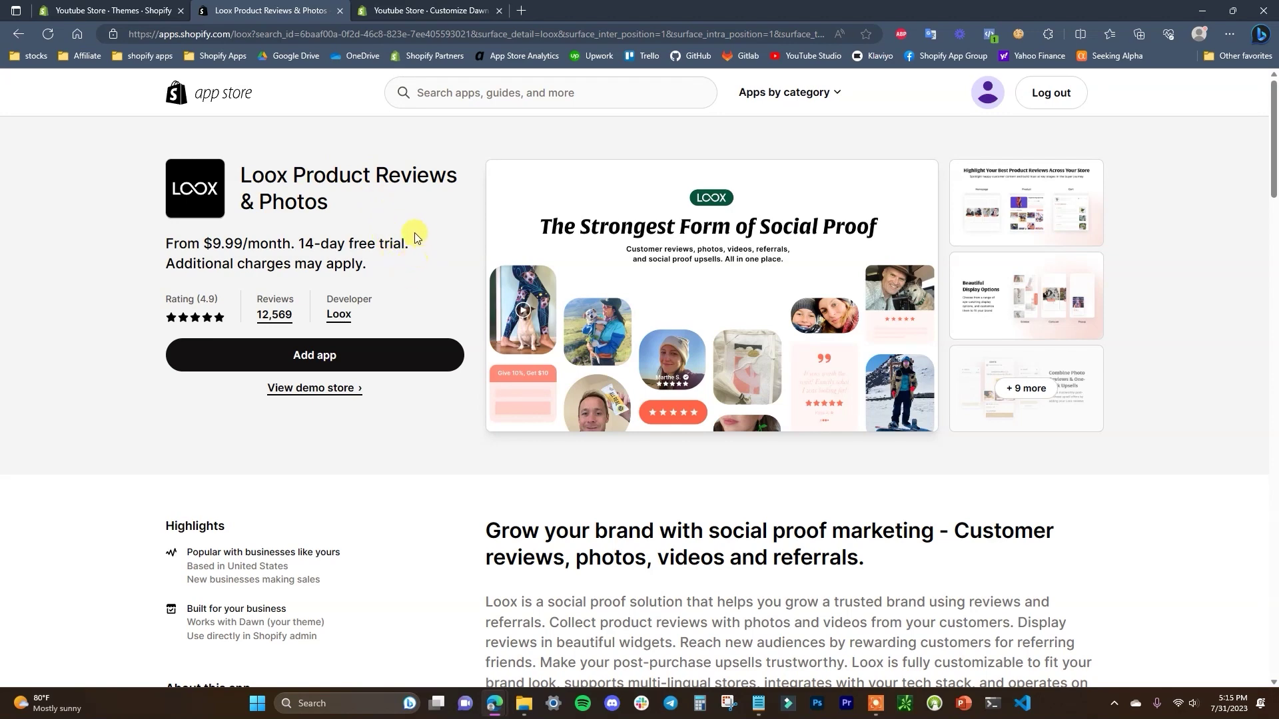
pyautogui.moveTo(299, 244); pyautogui.dragTo(432, 245)
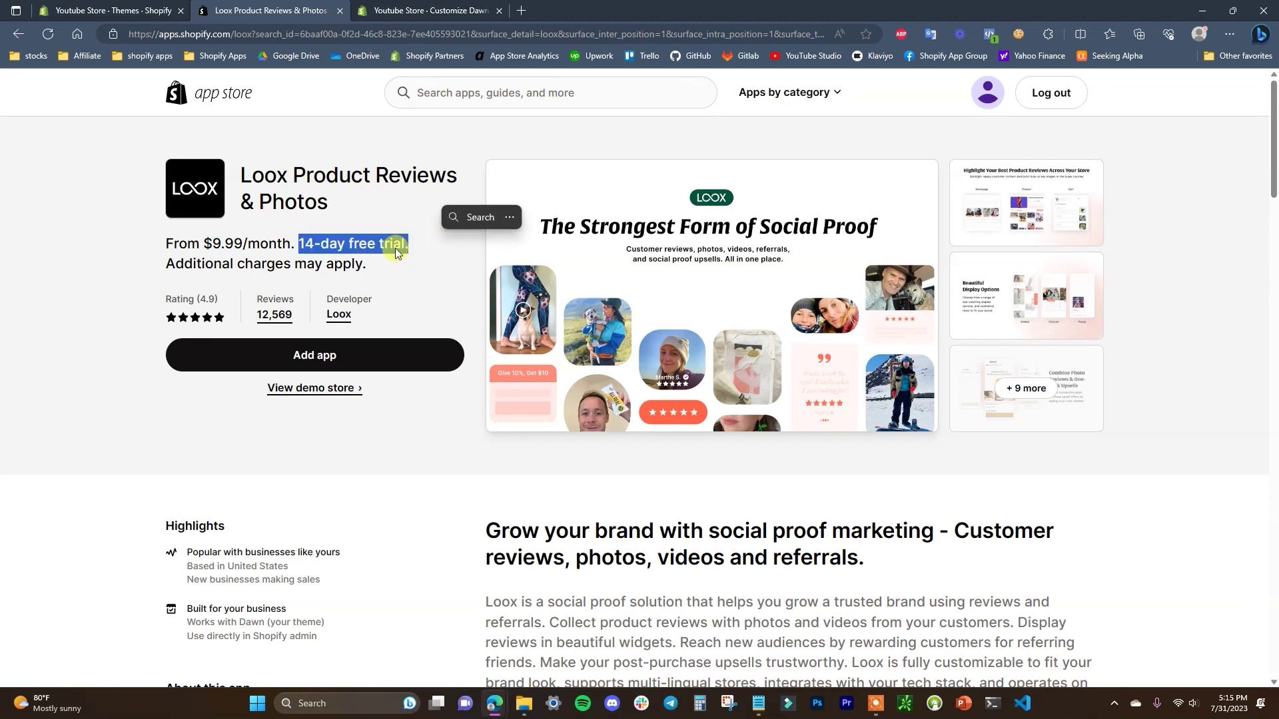
pyautogui.click(406, 249)
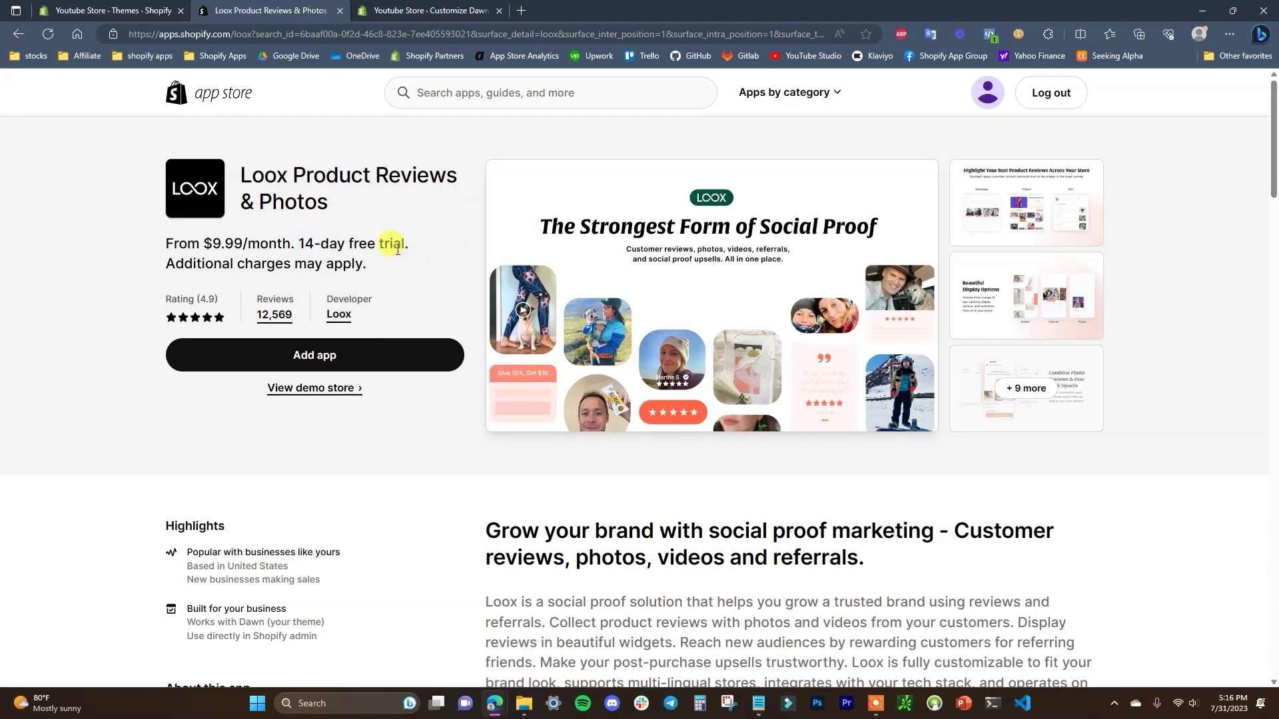
# - Search the app store for "ez pre", open the EZ PreOrder: Presale Manager listing and view its developer's other apps
pyautogui.click(586, 98)
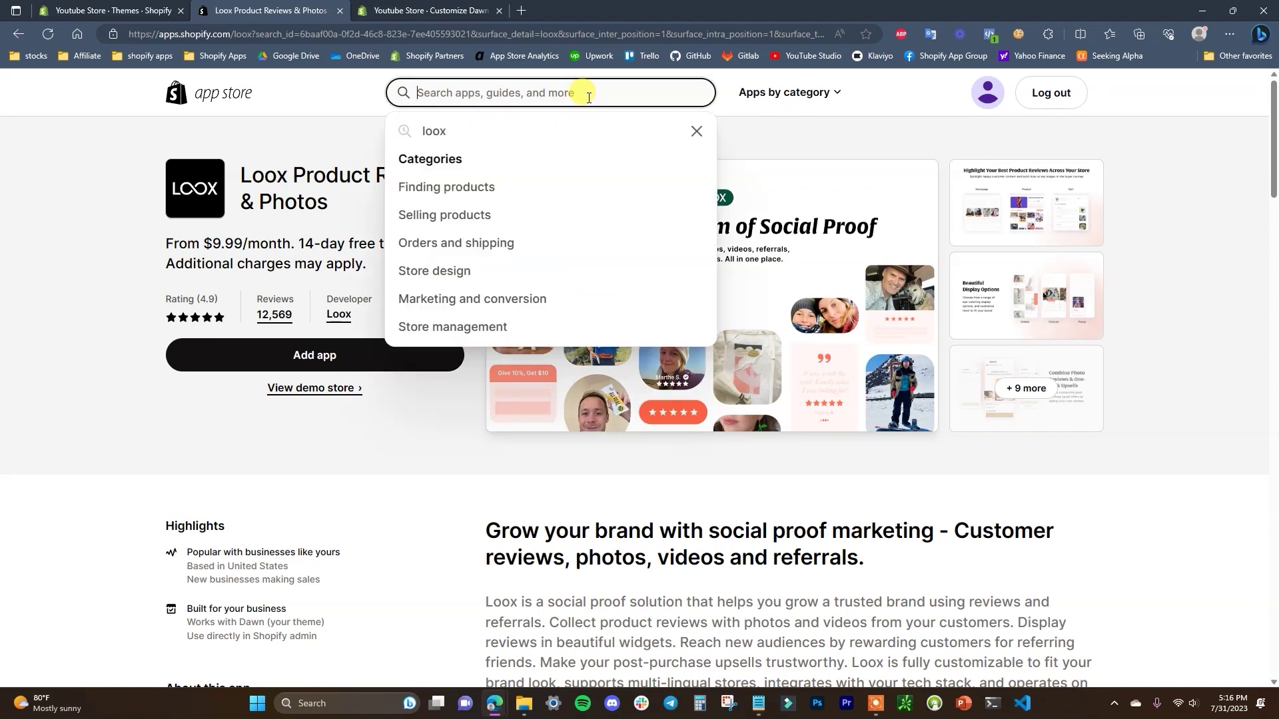
pyautogui.write('ez pre')
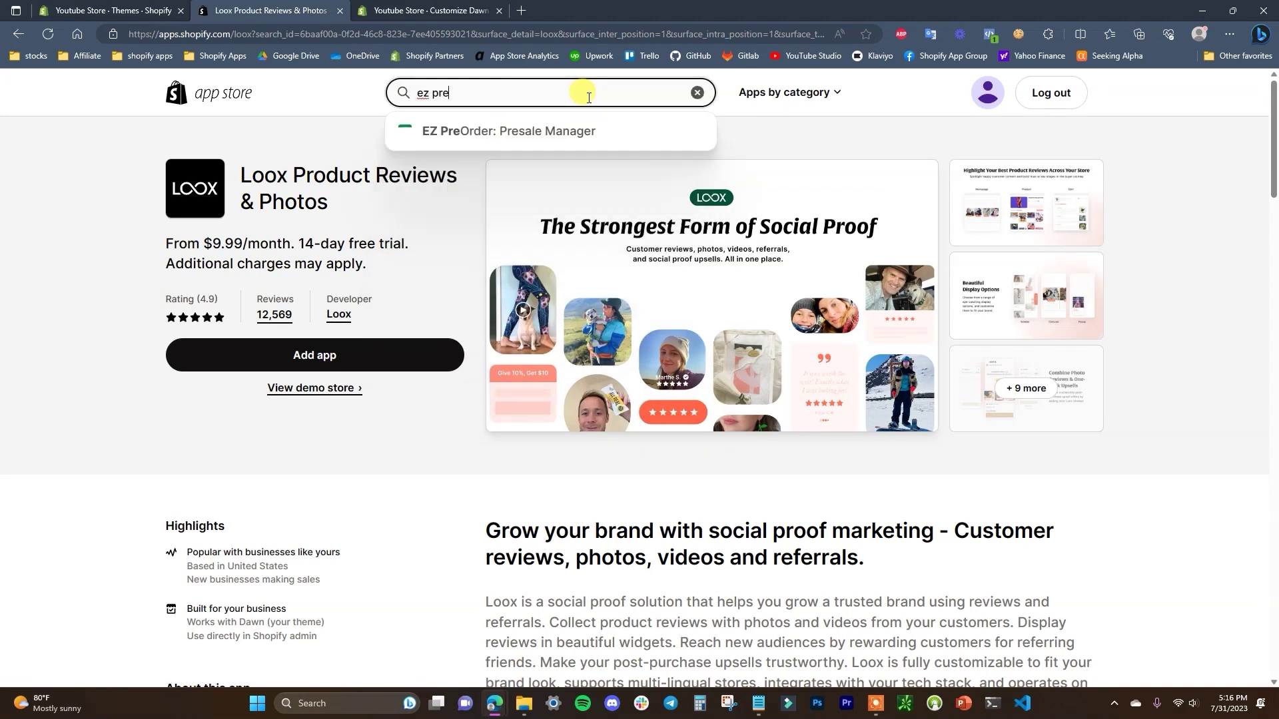
pyautogui.click(522, 128)
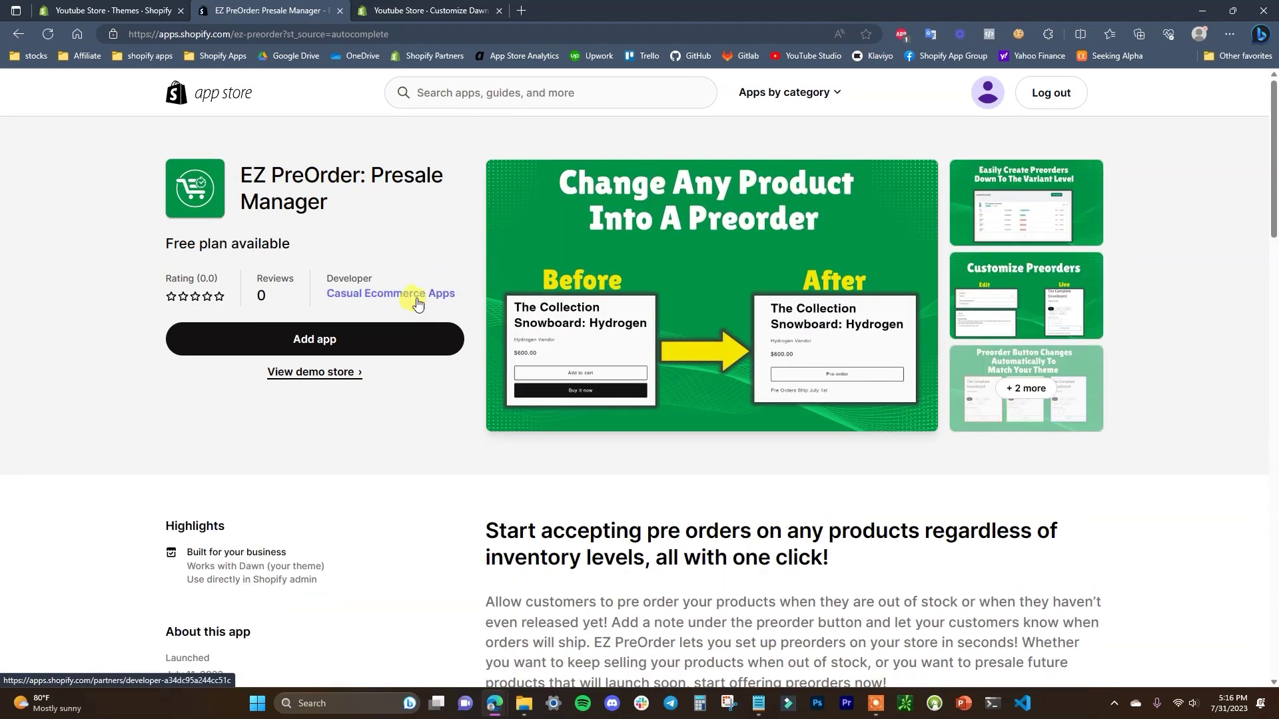
pyautogui.click(414, 297)
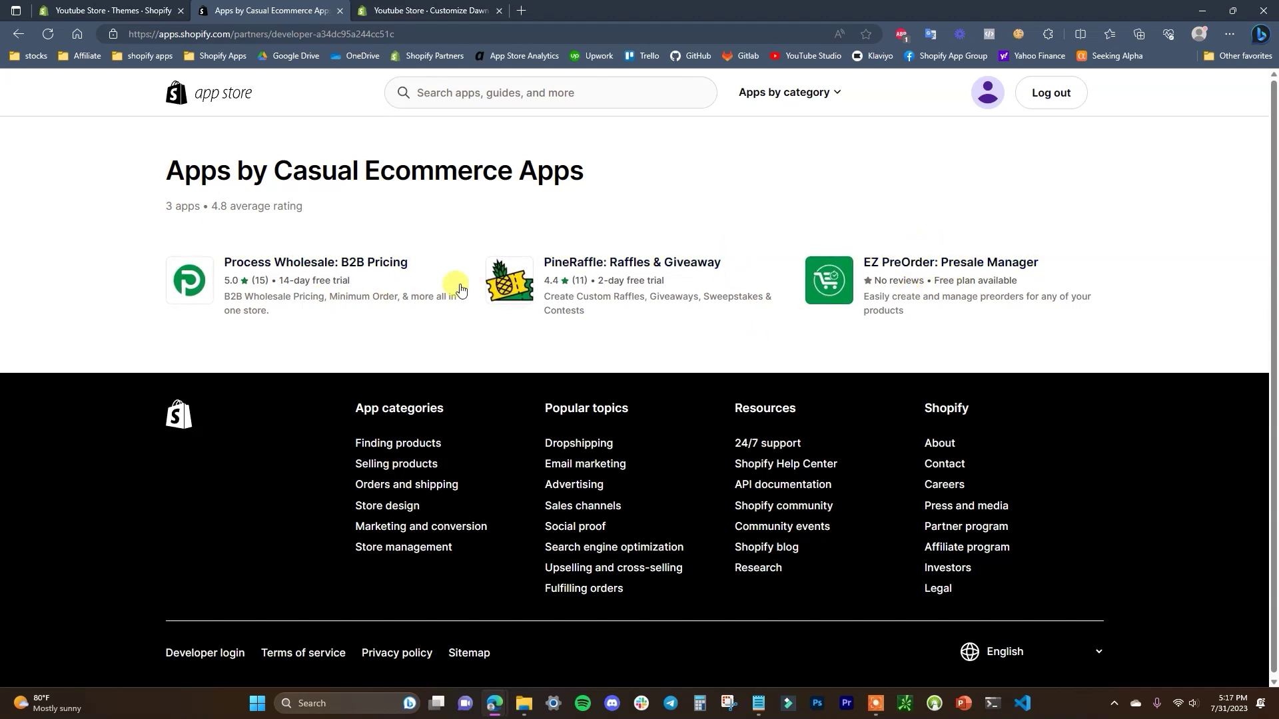
# - Search the app store for "uppromote" and view the UpPromote Affiliate & Referral listing
pyautogui.click(589, 90)
pyautogui.write('uppromote')
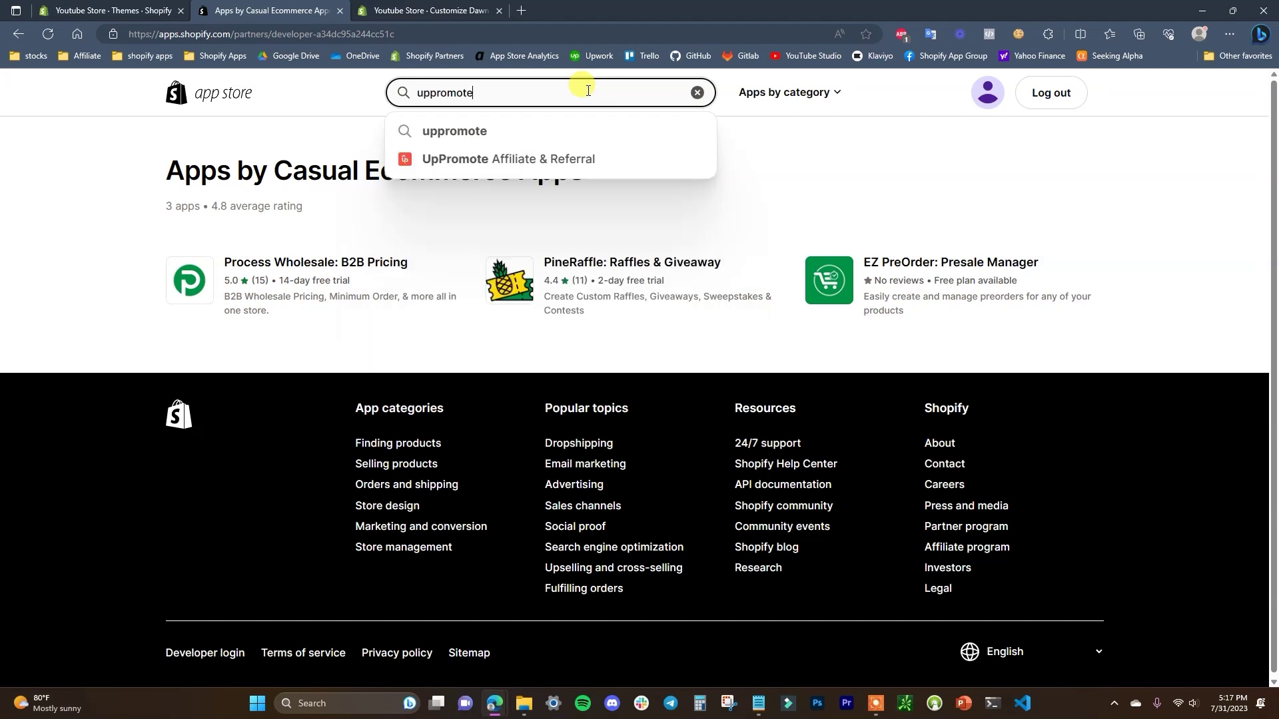
pyautogui.click(559, 158)
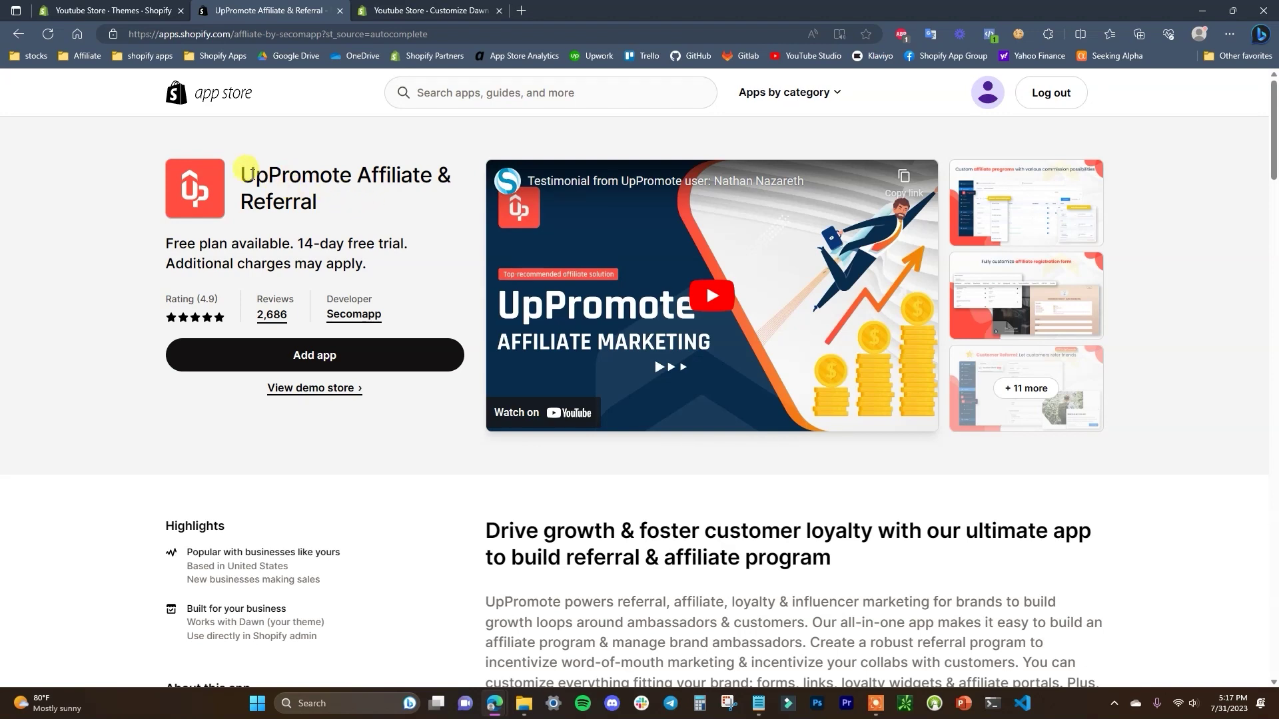
pyautogui.moveTo(246, 175); pyautogui.dragTo(394, 211)
pyautogui.click(370, 197)
# - Search the app store for "klaviyo" and view the Klaviyo: Email Marketing & SMS listing
pyautogui.click(516, 97)
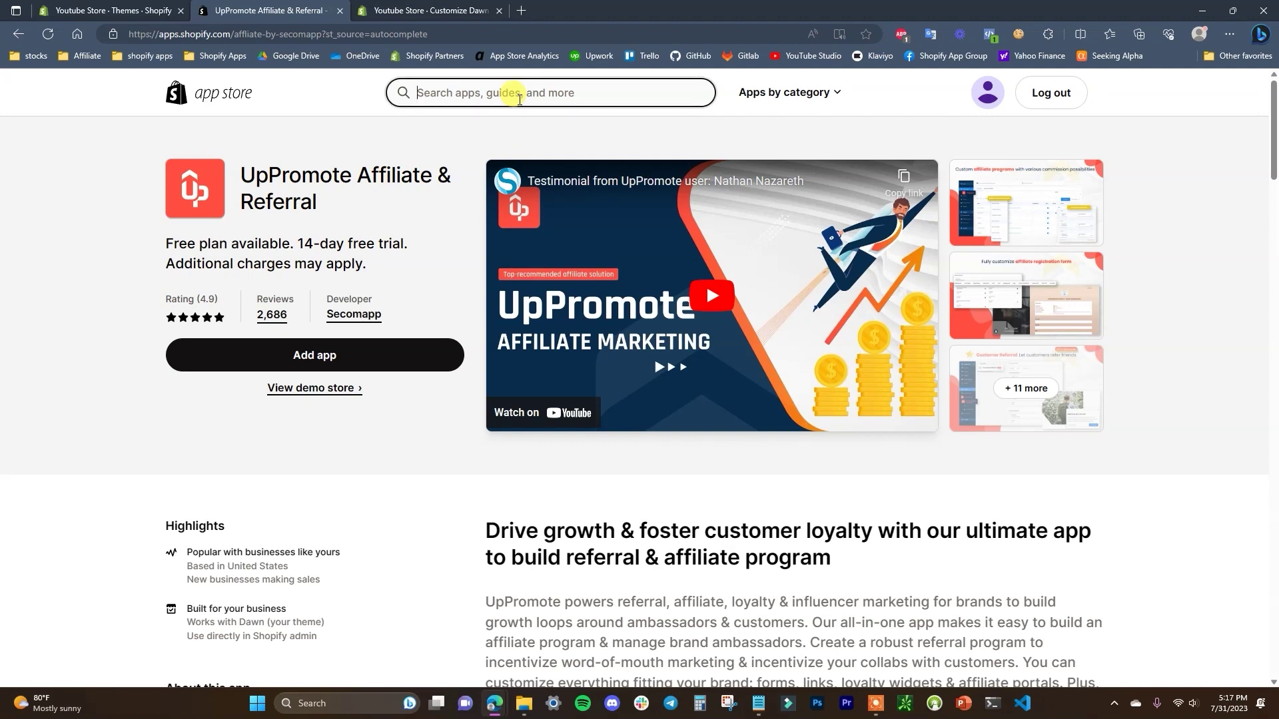
pyautogui.write('klaviyo')
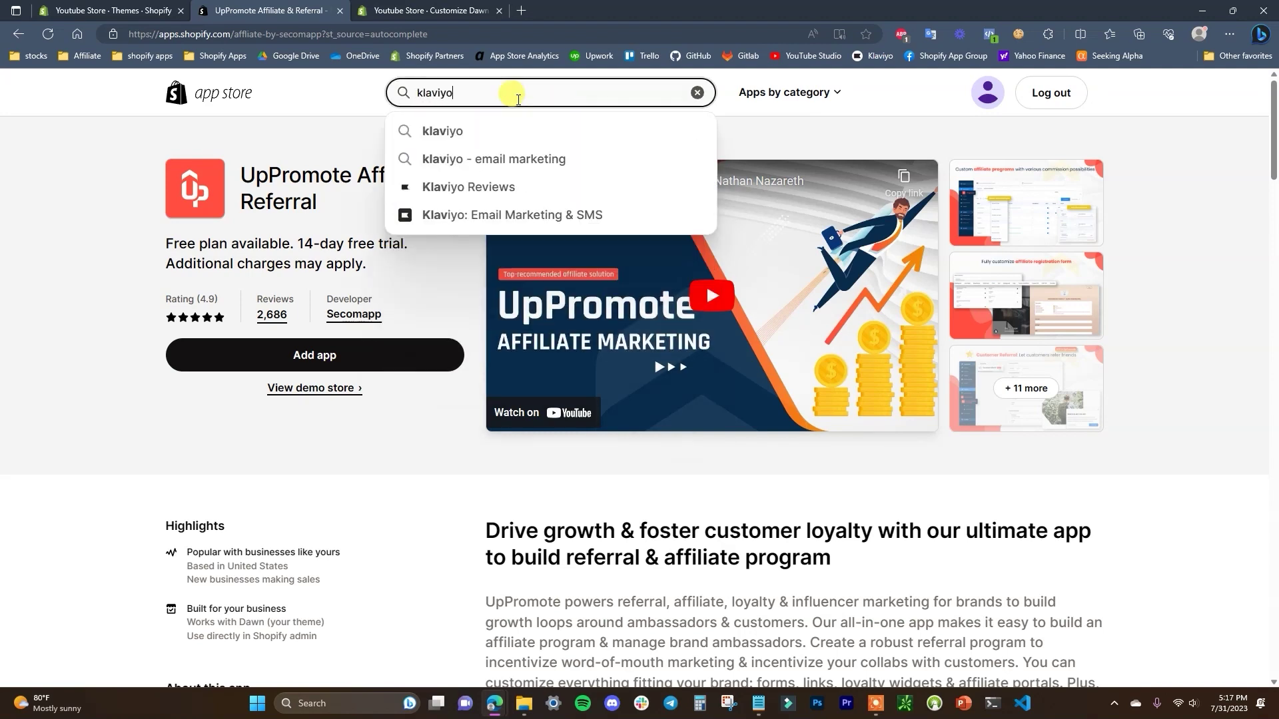
pyautogui.click(534, 214)
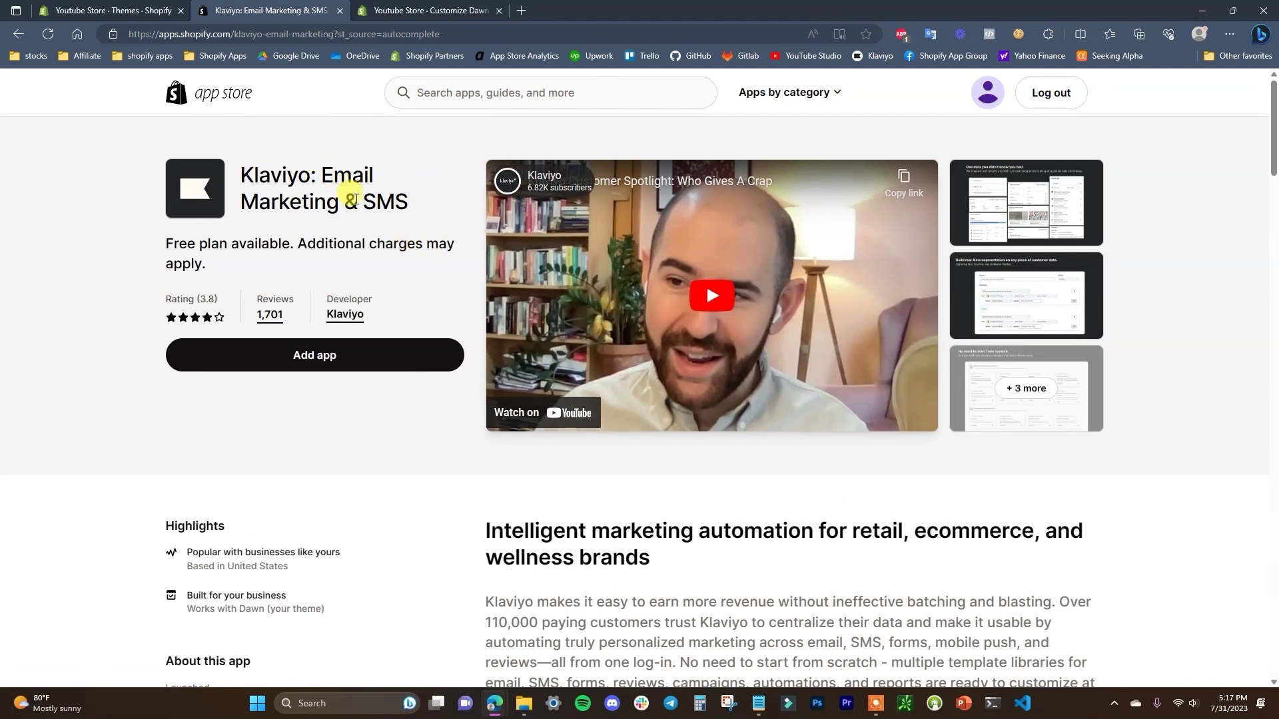
# - Return to the store admin, close the app suggestions and open the plan selection page
pyautogui.click(152, 10)
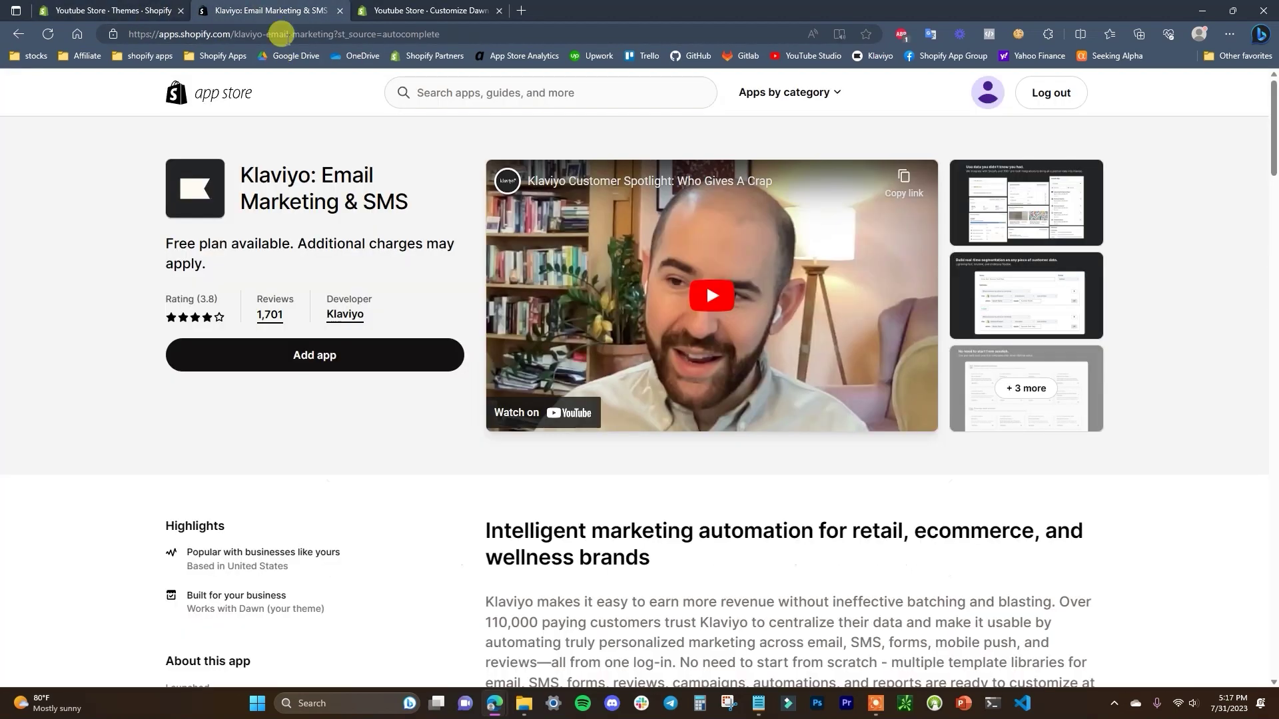
pyautogui.click(273, 10)
pyautogui.click(112, 10)
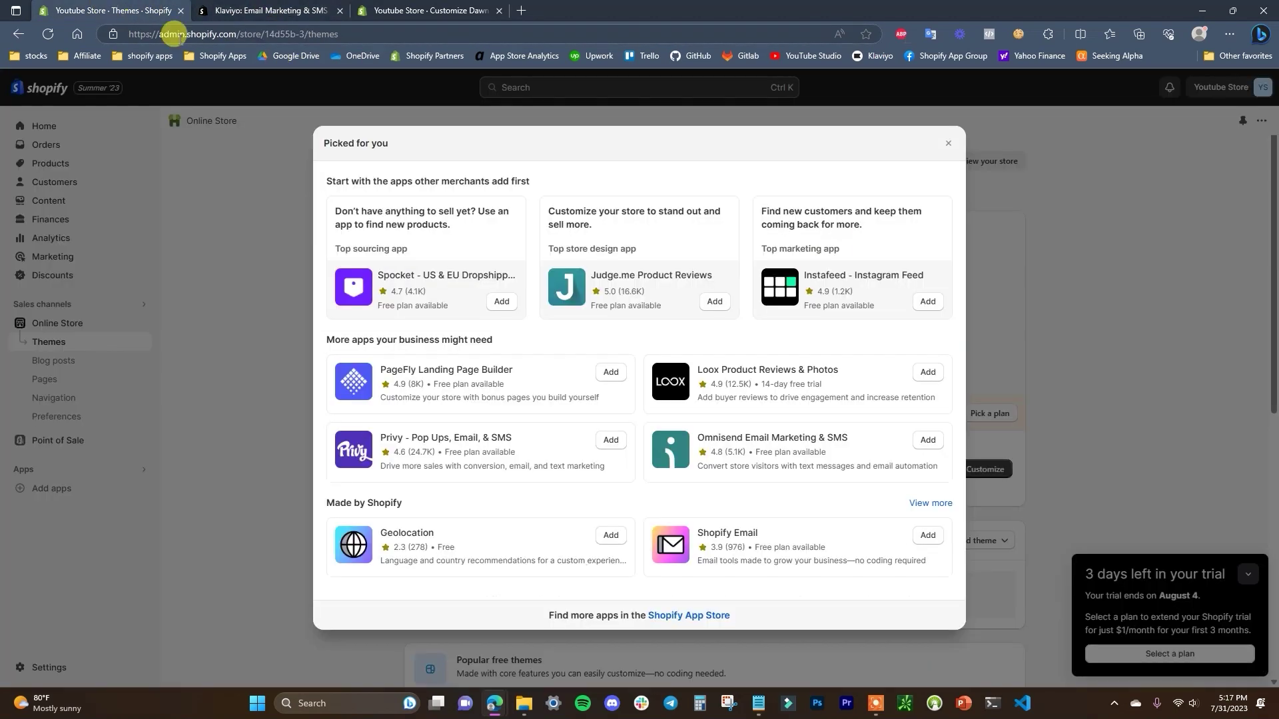
pyautogui.click(948, 143)
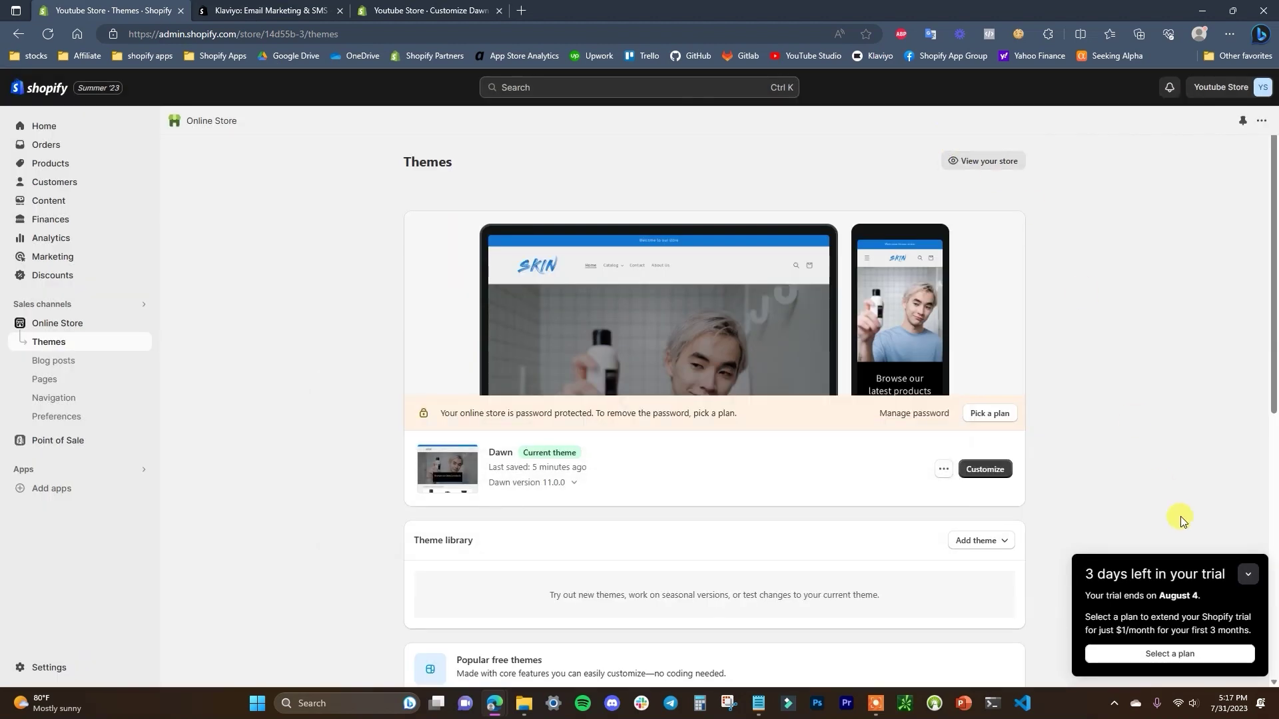
pyautogui.click(1176, 654)
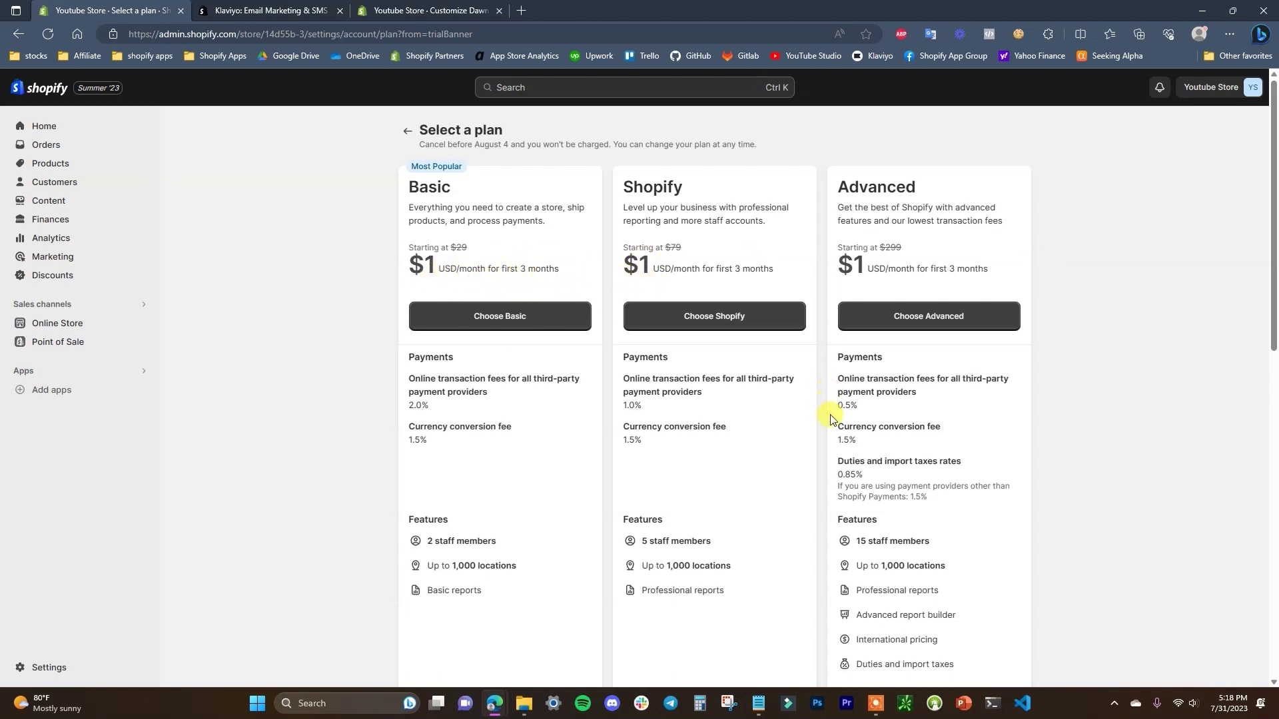
# - Compare the Basic, Shopify and Advanced plans by price, third-party transaction fees, currency conversion fees and included features
pyautogui.scroll(-1, 608, 442)
pyautogui.scroll(1, 586, 456)
pyautogui.scroll(-1, 477, 381)
pyautogui.scroll(1, 484, 383)
pyautogui.doubleClick(421, 406)
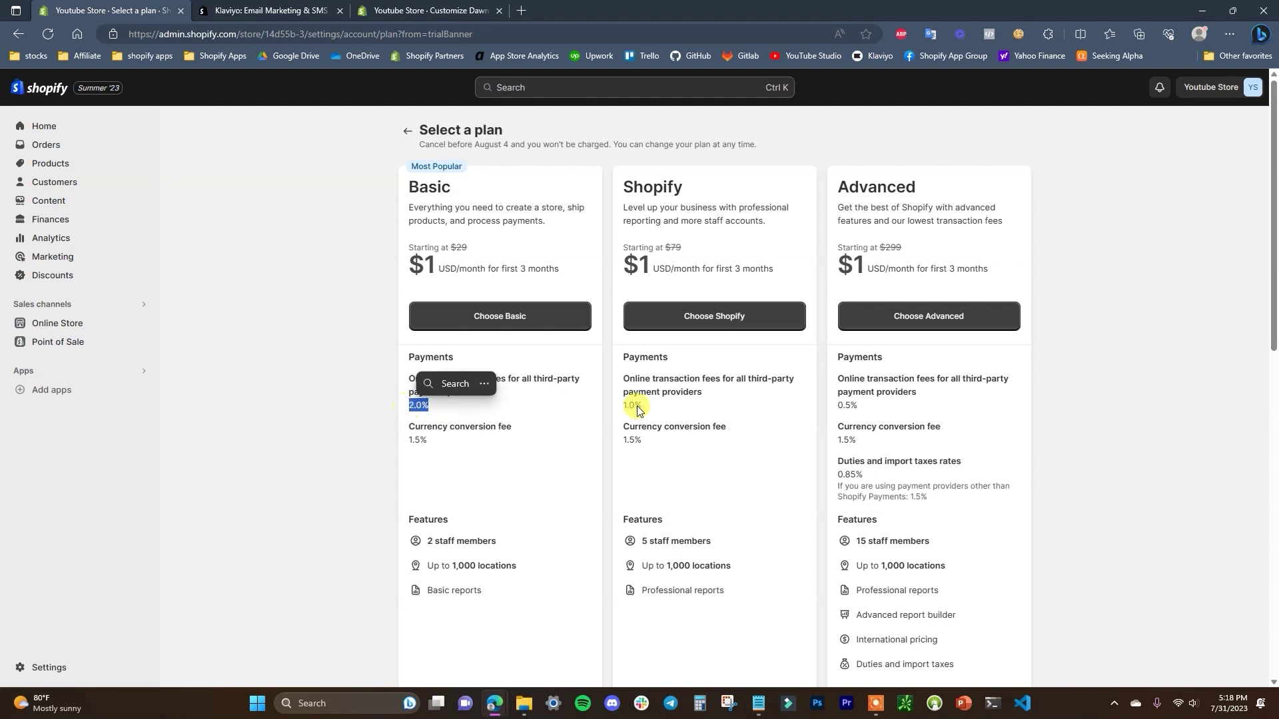
pyautogui.moveTo(637, 410); pyautogui.dragTo(599, 408)
pyautogui.click(666, 412)
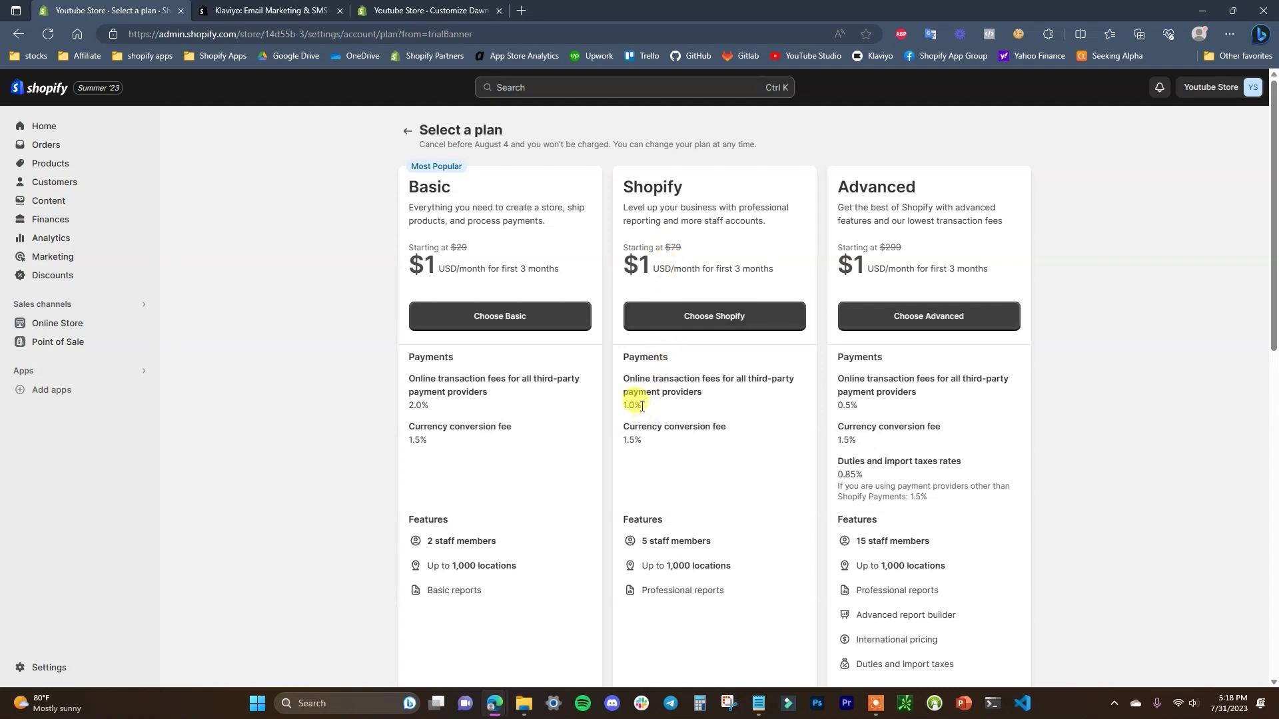
pyautogui.moveTo(643, 406); pyautogui.dragTo(629, 408)
pyautogui.click(700, 408)
pyautogui.scroll(-3, 698, 413)
pyautogui.scroll(3, 698, 413)
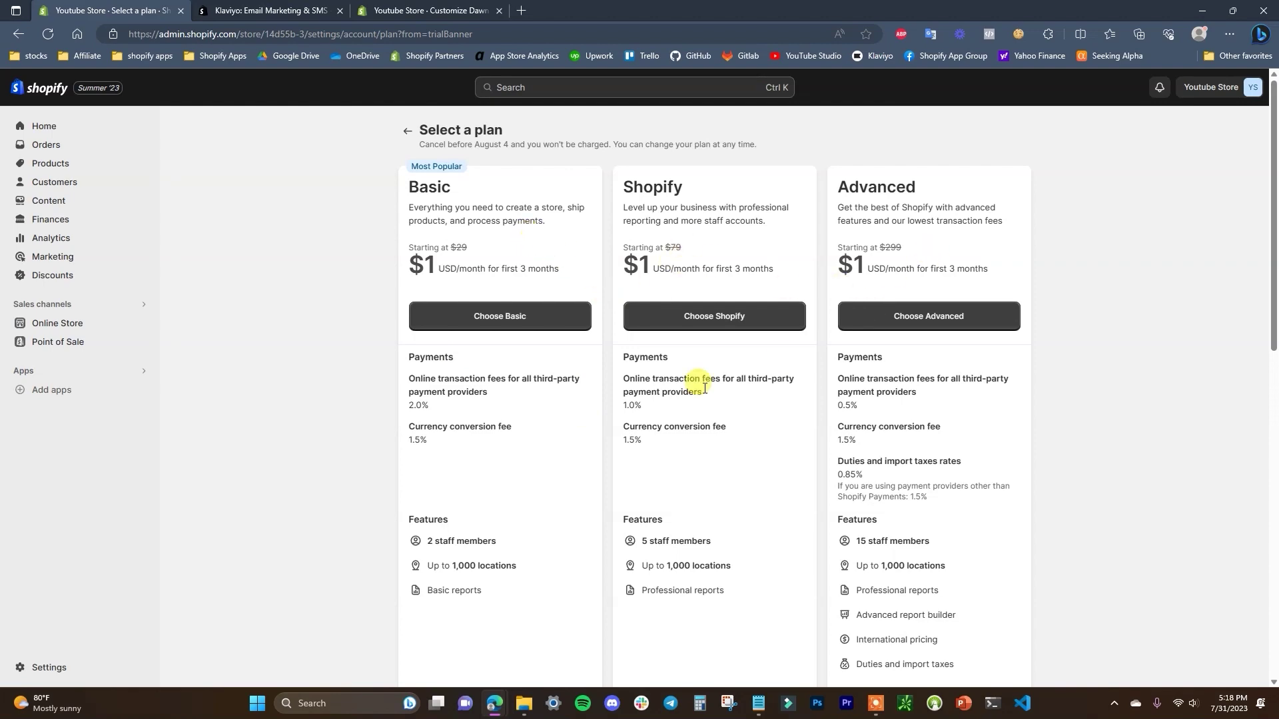
pyautogui.scroll(-2, 696, 424)
pyautogui.scroll(-3, 713, 400)
pyautogui.scroll(4, 742, 451)
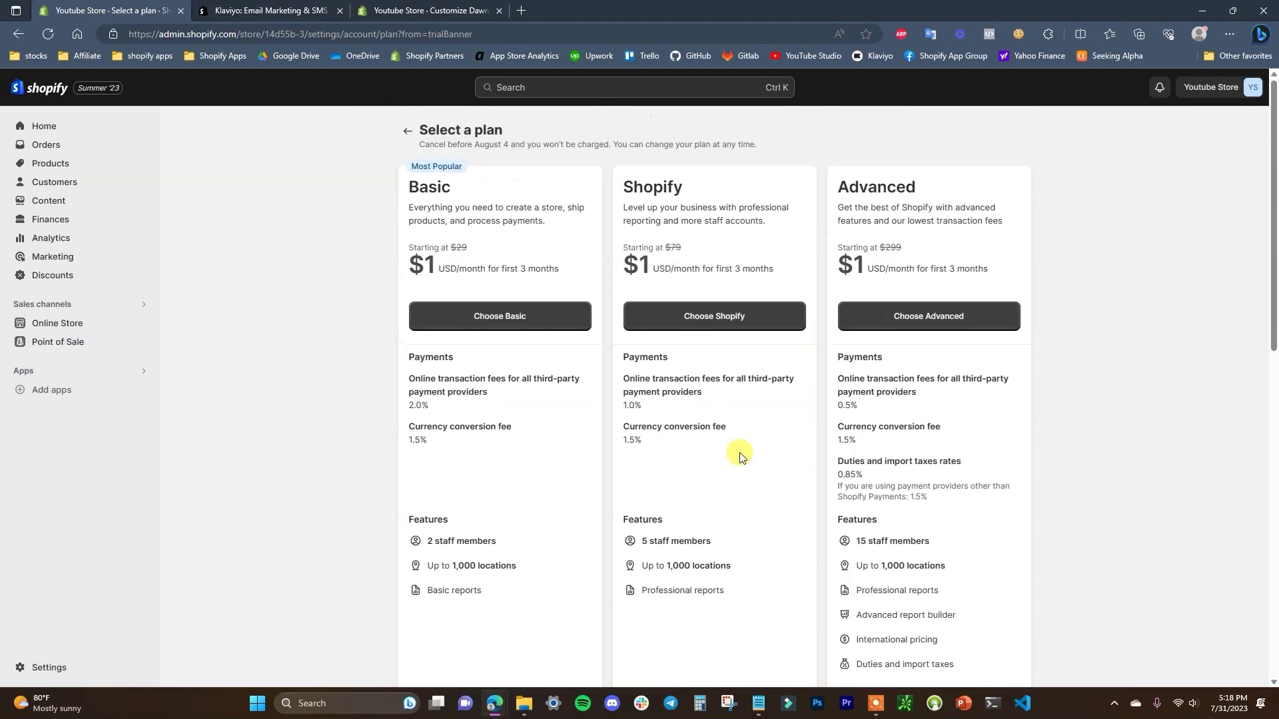